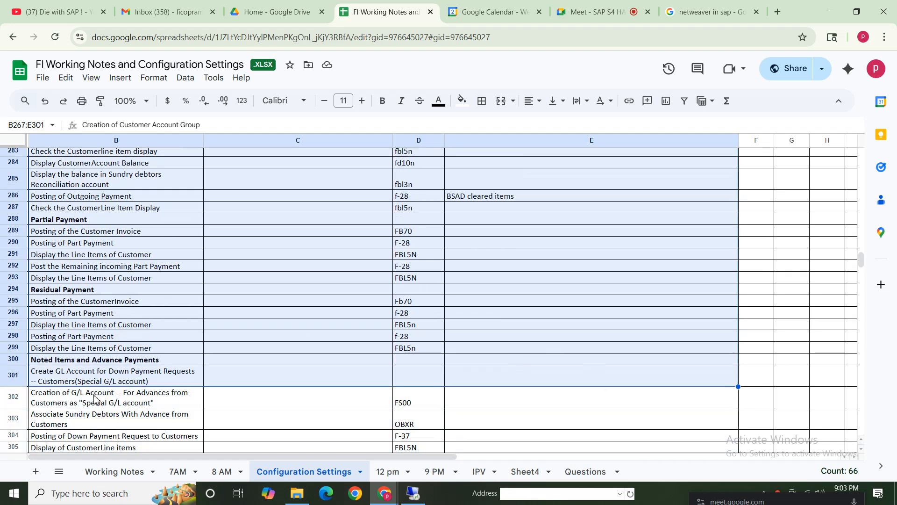
Step: Review the configuration notes from Noted Items and Advance Payments down to Customer Item Interest Calculation
left_click(82, 363)
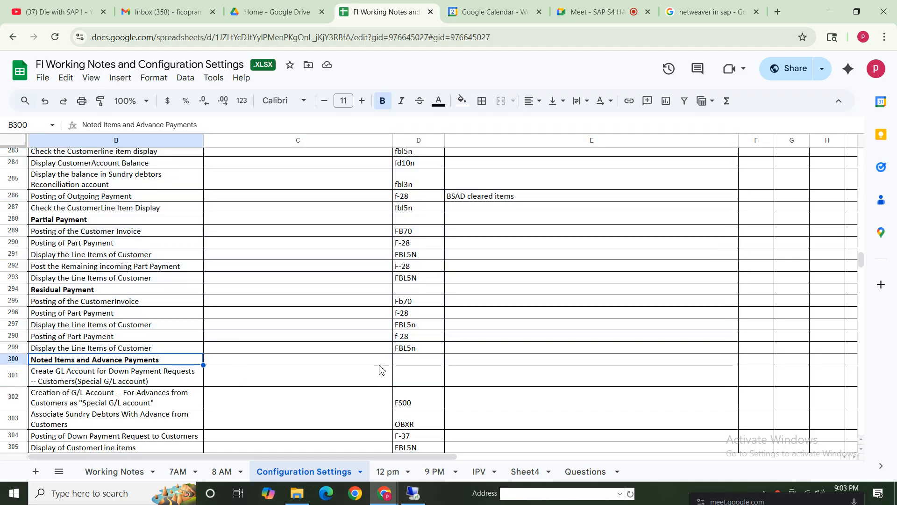
left_click(517, 383)
left_click(61, 381)
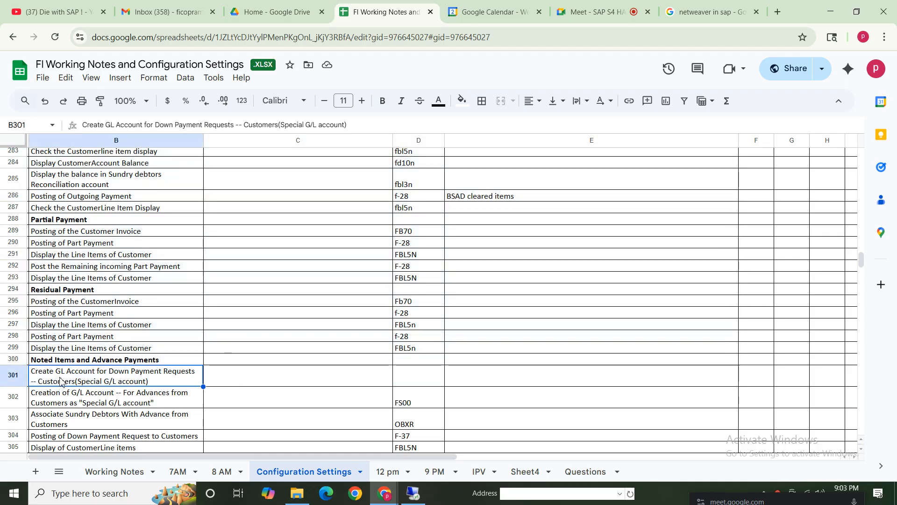
key("Down")
key("Down")
key("Down")
key("Down")
key("Down")
key("Down")
key("Down")
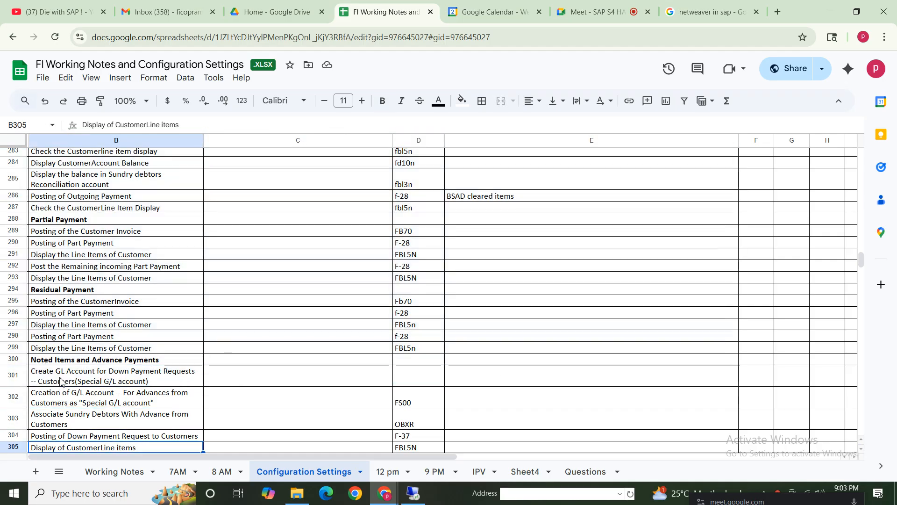
key("Down")
key("Down")
key("Down")
key("Down")
key("Down")
key("Down")
key("Down")
key("Down")
key("Down")
key("Down")
key("Down")
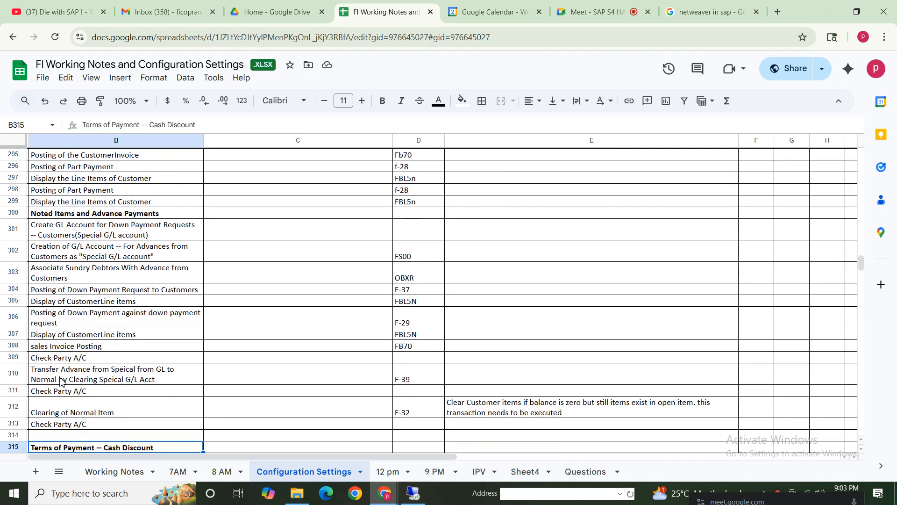
key("Down")
key("Down")
key("Down")
key("Down")
key("Down")
key("Down")
key("Down")
key("Down")
key("Down")
key("Down")
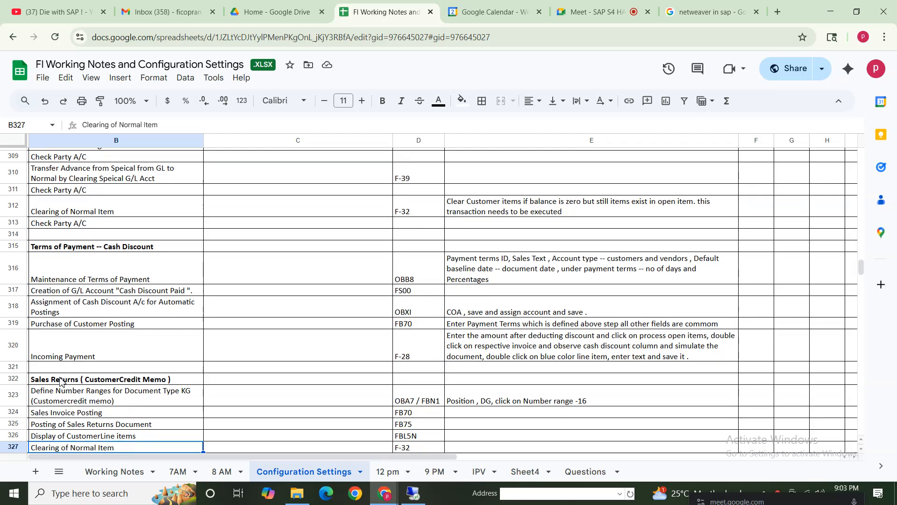
key("Down")
key("Down")
key("Down")
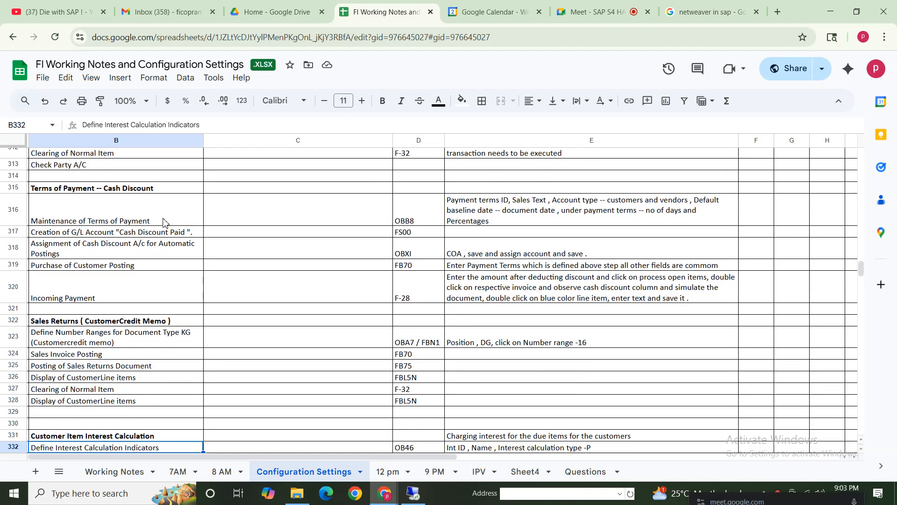
Step: Locate Maintenance of Terms of Payment in the notes, then switch to SAP and start a new entry in transaction OBB8
left_click(120, 189)
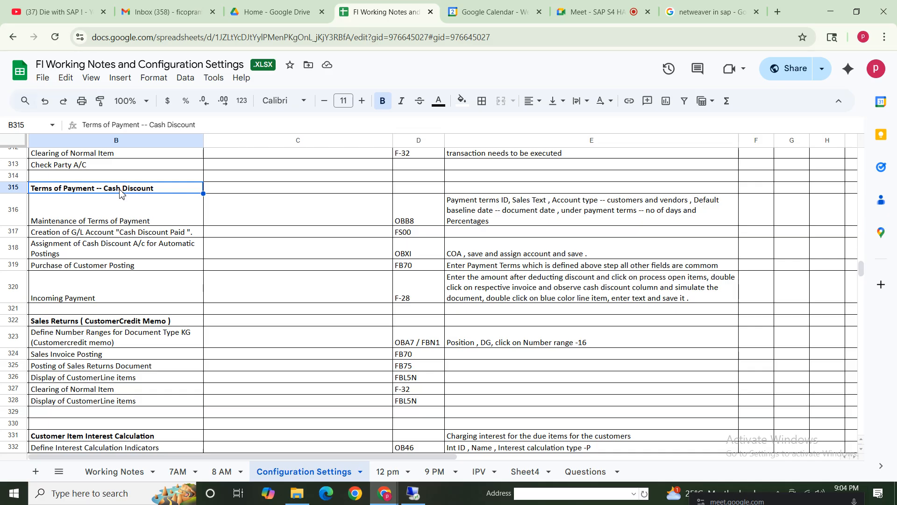
left_click(99, 216)
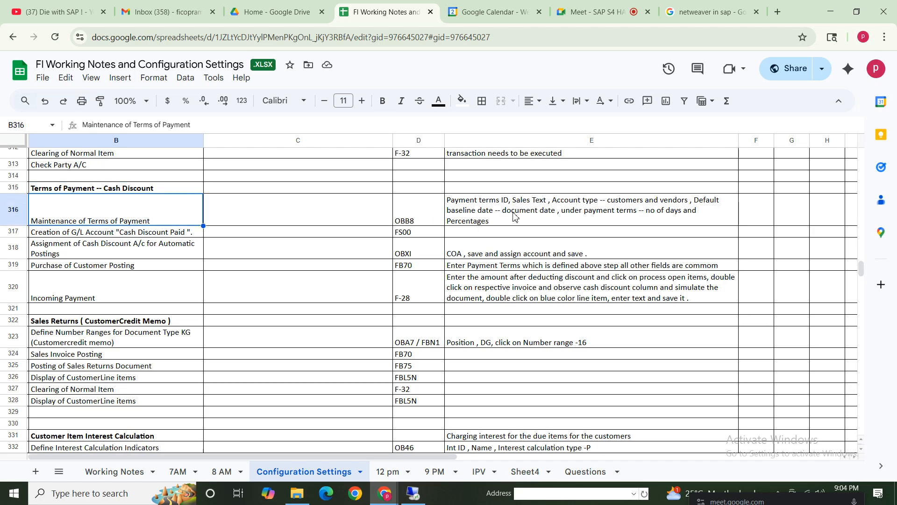
left_click(425, 218)
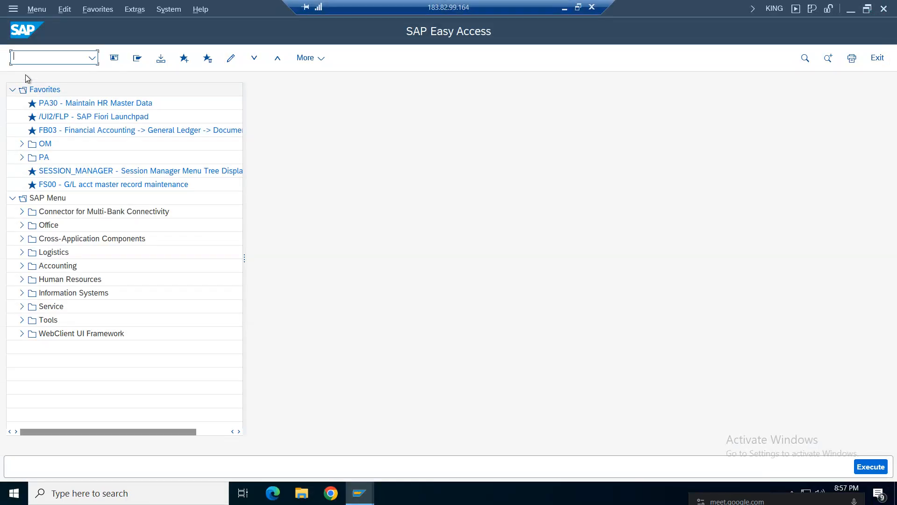
type("obb")
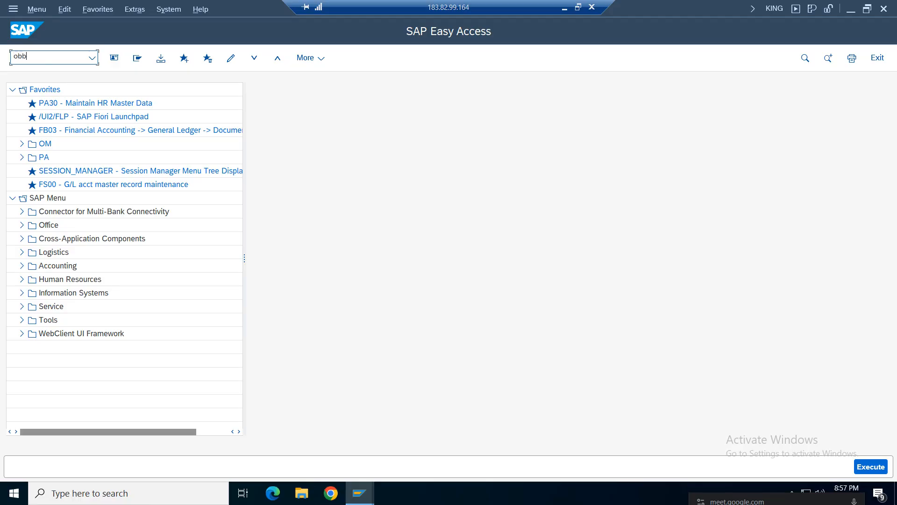
type("8")
key("Return")
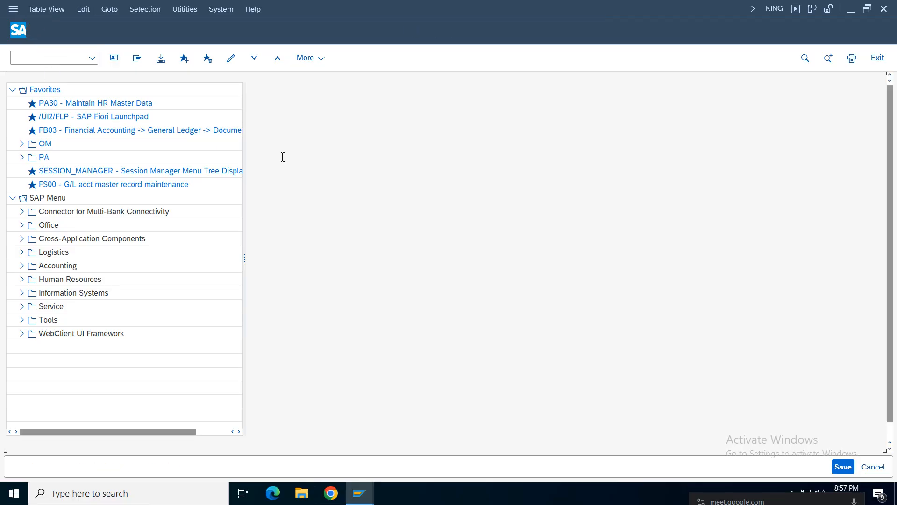
left_click(155, 64)
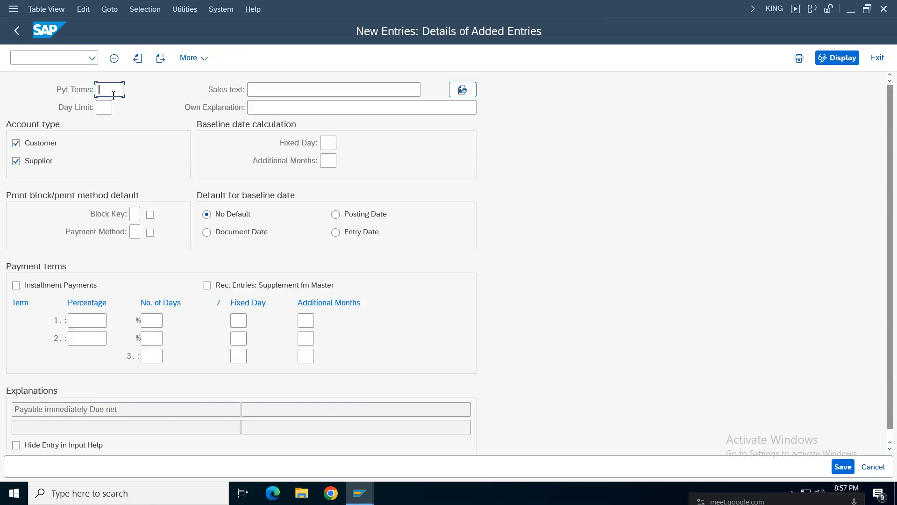
Step: Enter AMCP as the payment terms key of the new entry
type("AM")
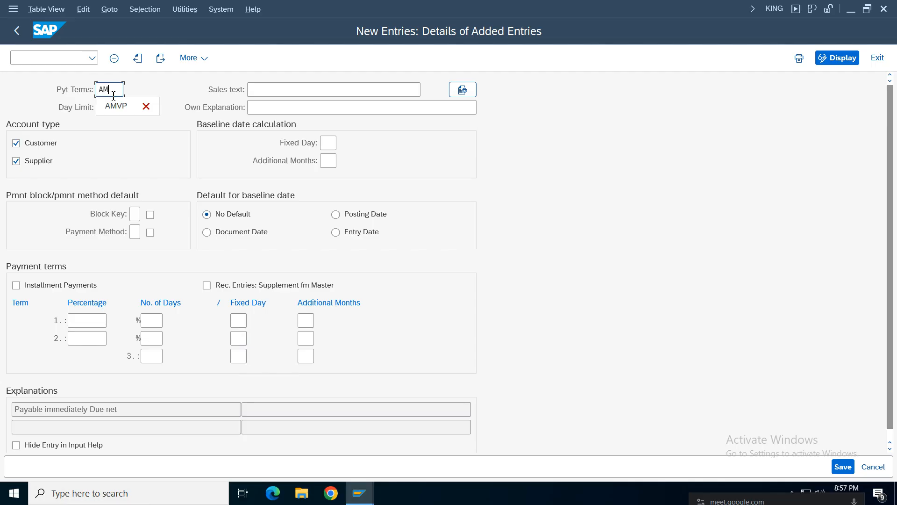
type("D")
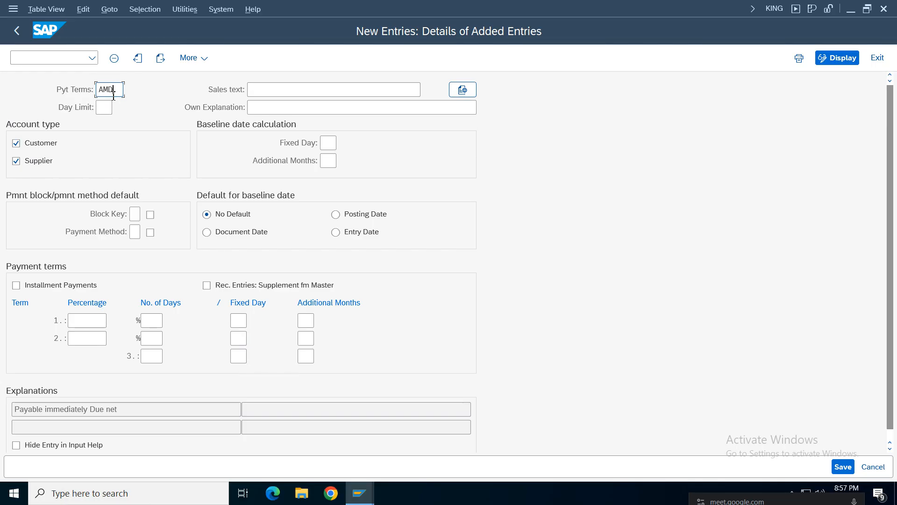
key("BackSpace")
type("CP")
left_click(281, 92)
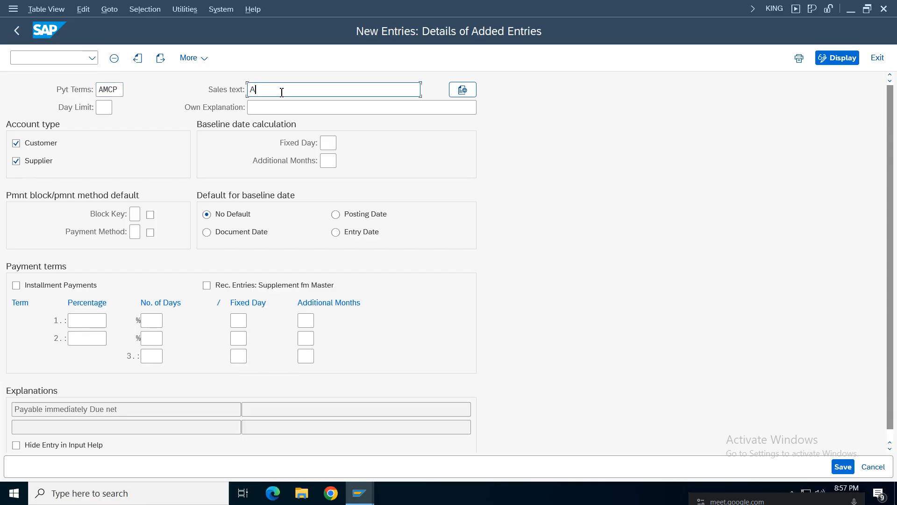
type("A")
key("BackSpace")
Step: Enter "payment terms for customer for amazon 5% in 5 days" as the own explanation
left_click(341, 107)
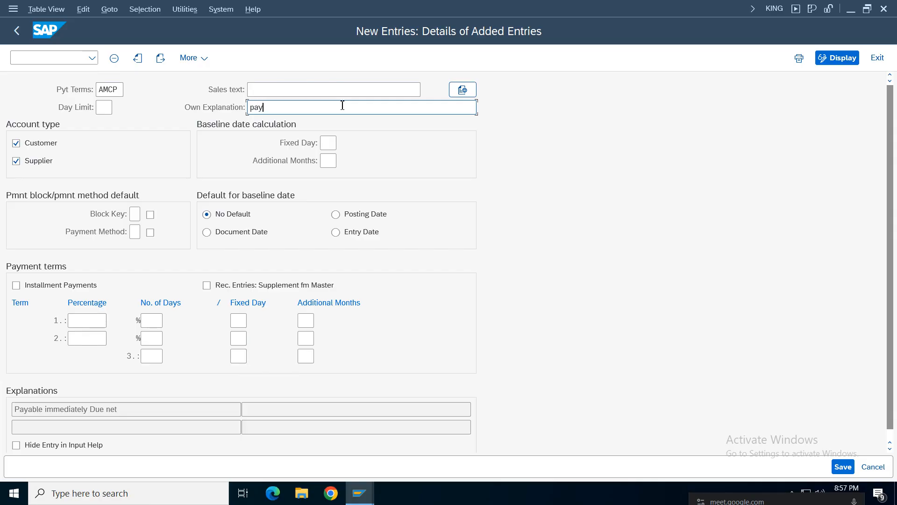
type("payment terms for customer fo tamaz")
key("BackSpace")
key("BackSpace")
key("BackSpace")
key("BackSpace")
key("BackSpace")
key("BackSpace")
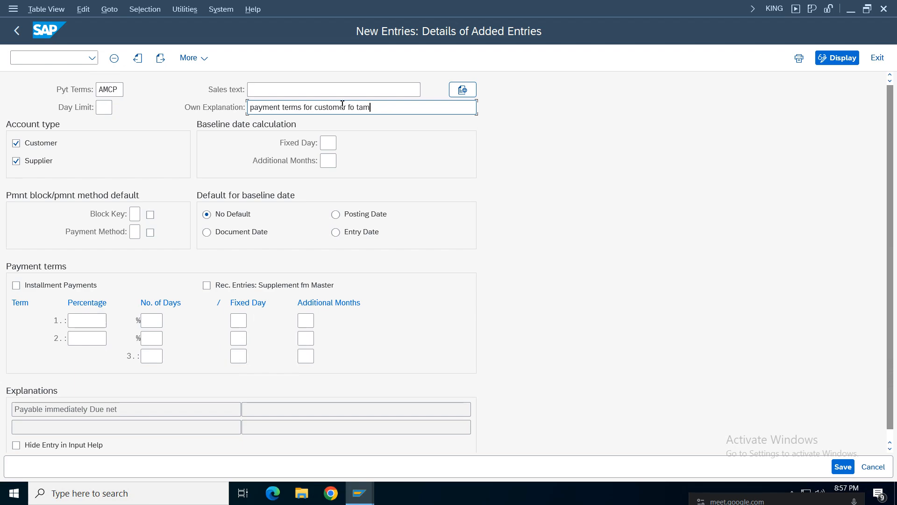
type("r amazon ")
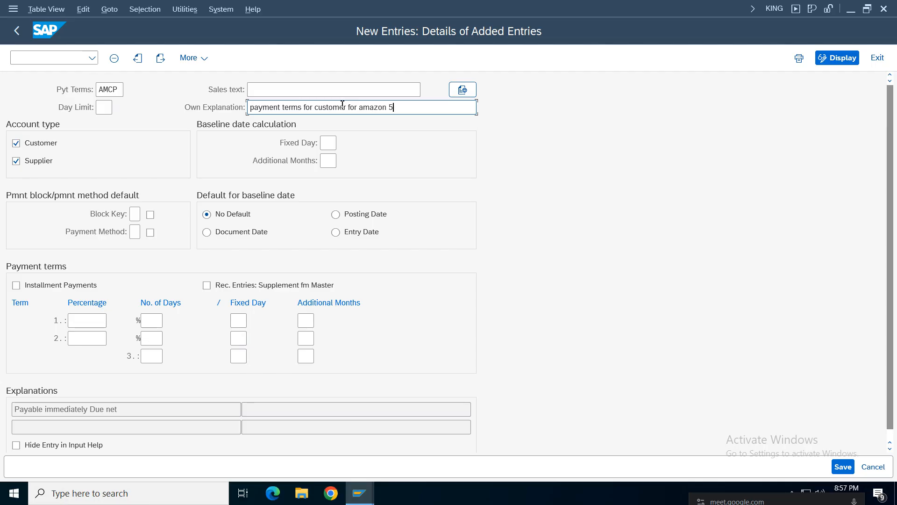
type("5% in 5 days")
Step: Restrict the AMCP account type to Customer and set the baseline date default to Document Date
left_click_drag(121, 89, 71, 88)
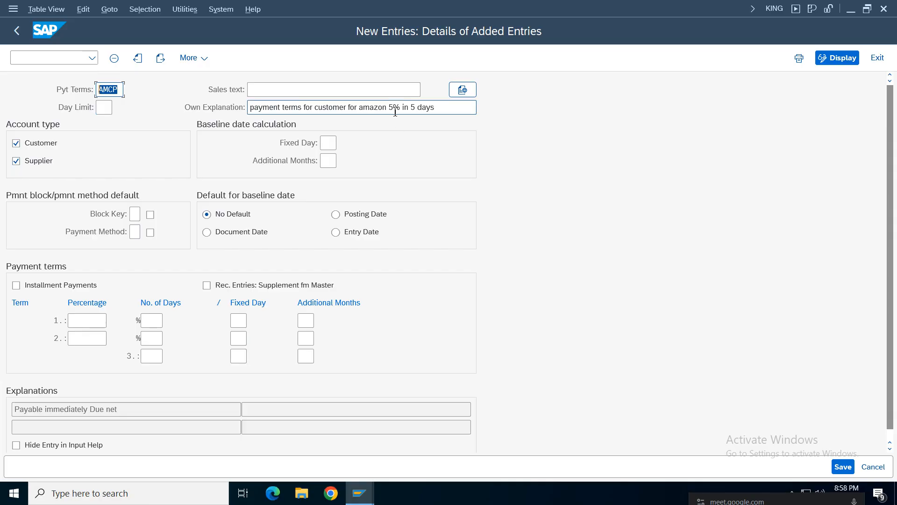
left_click(17, 143)
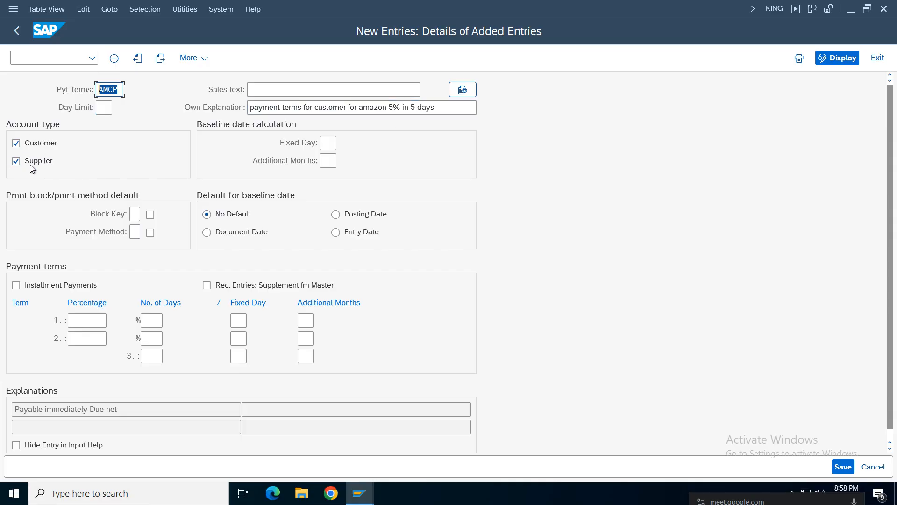
left_click(16, 161)
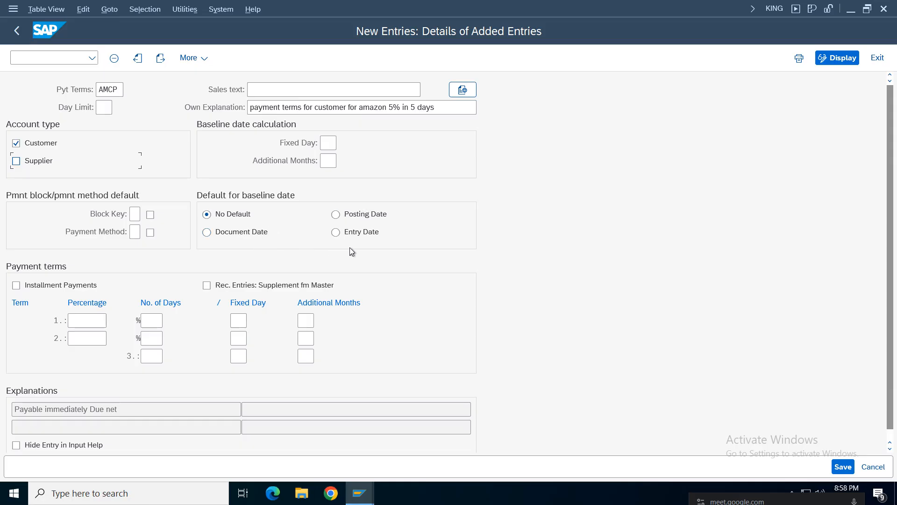
left_click(238, 234)
Step: Set the first payment term to 5 percent within 5 days
left_click(96, 320)
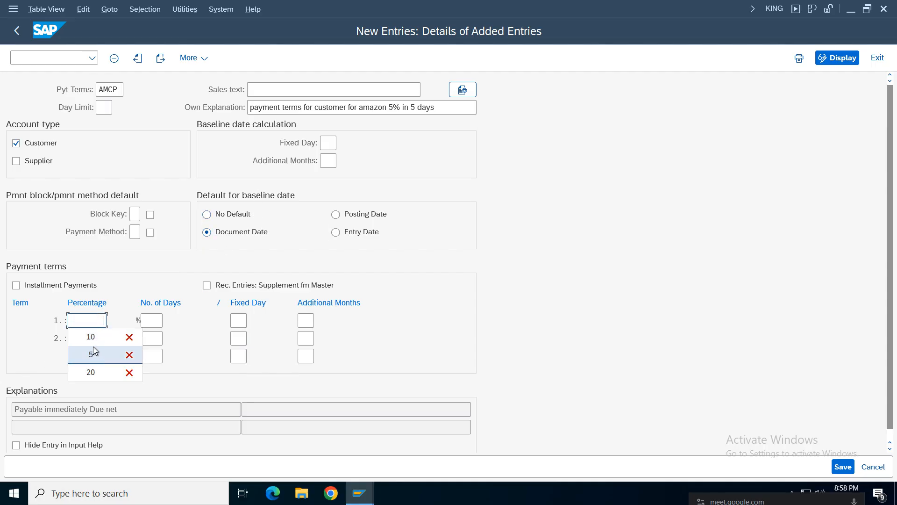
left_click(104, 356)
left_click(156, 322)
type("5")
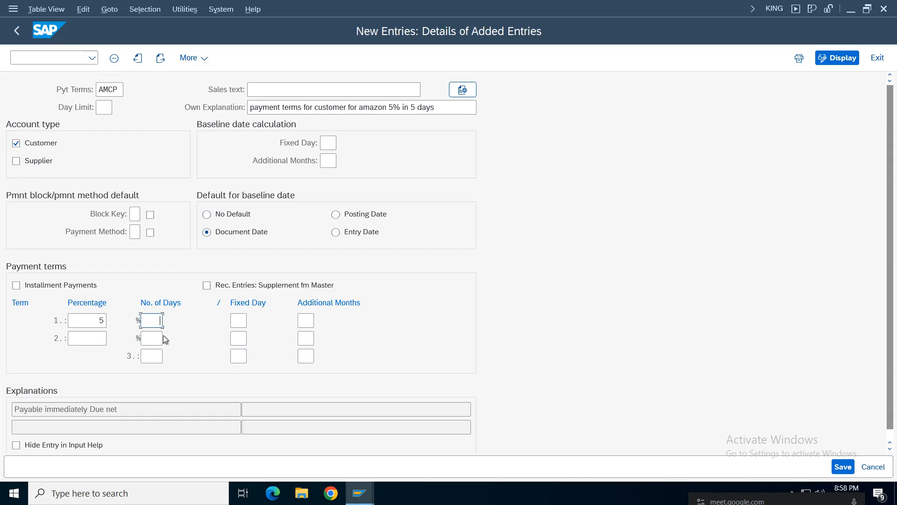
left_click(209, 373)
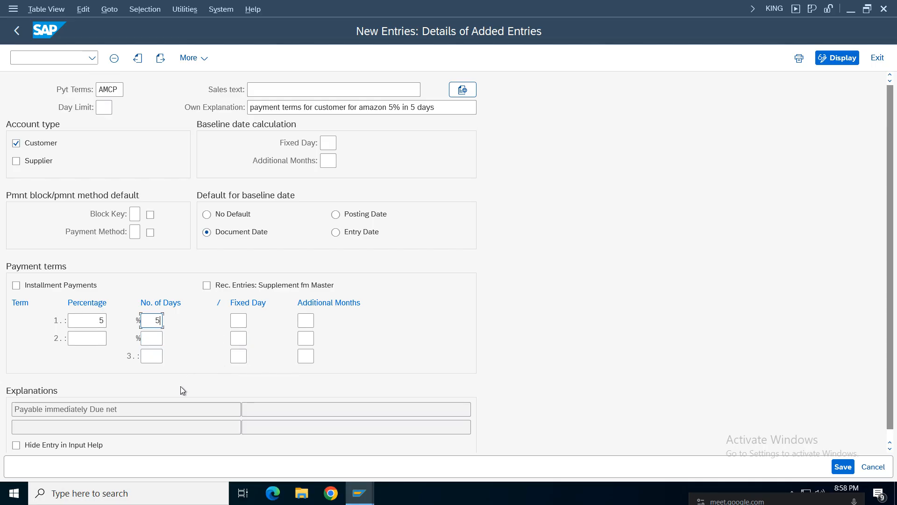
left_click(157, 339)
type("30")
key("BackSpace")
key("BackSpace")
Step: Save the payment terms under the Amazon Group customizing request, searching the own requests for "amazon"
key("ctrl+s")
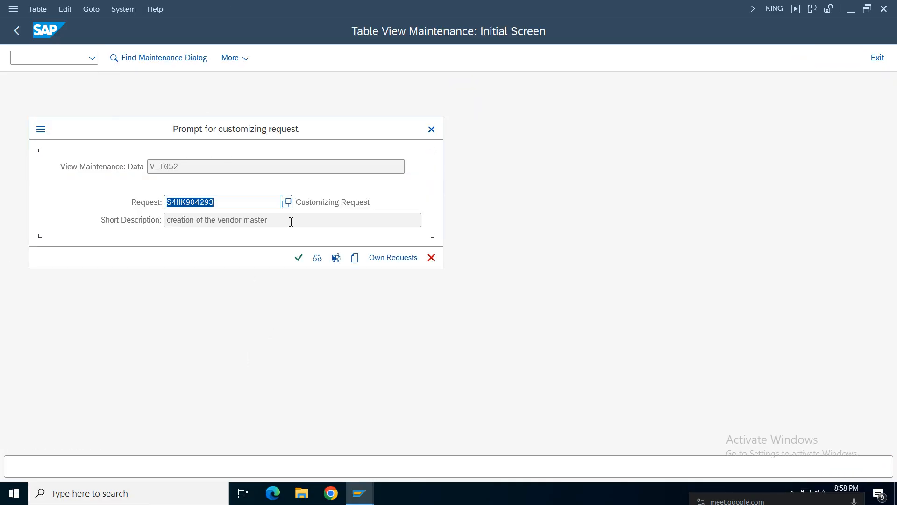
left_click(403, 261)
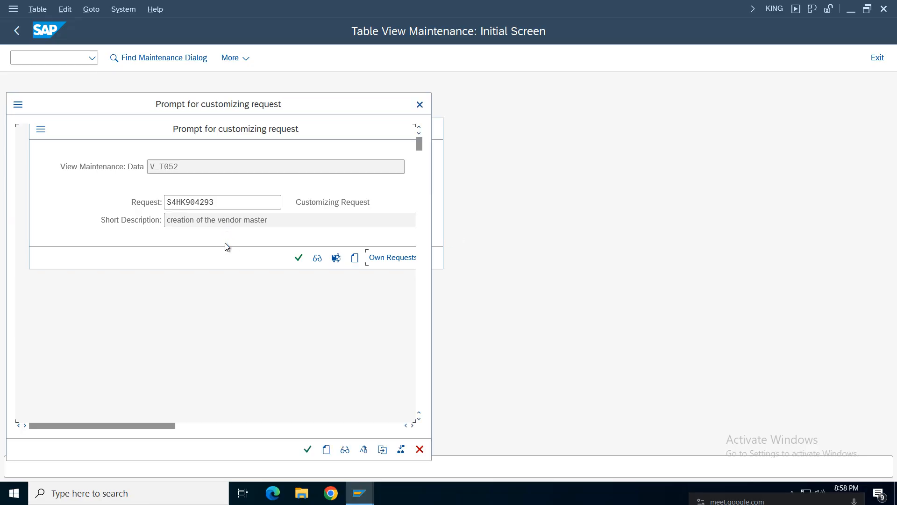
key("ctrl+f")
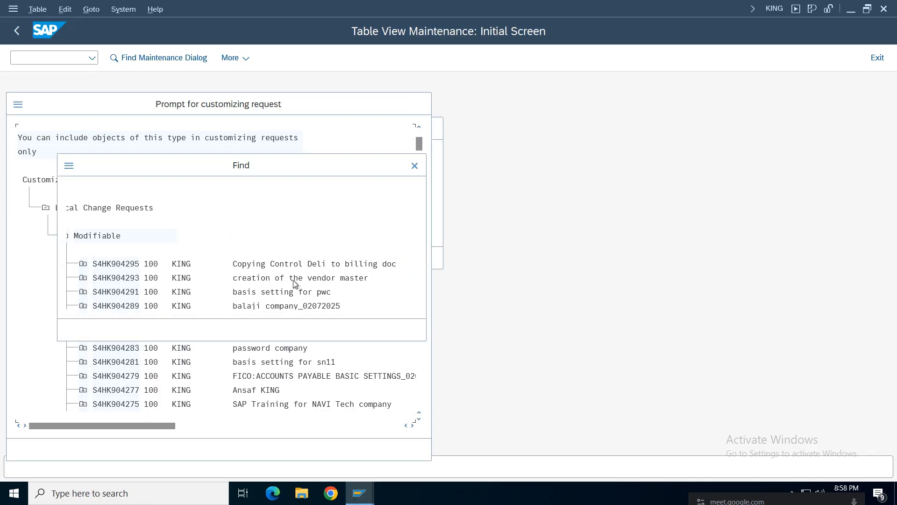
type("amazon")
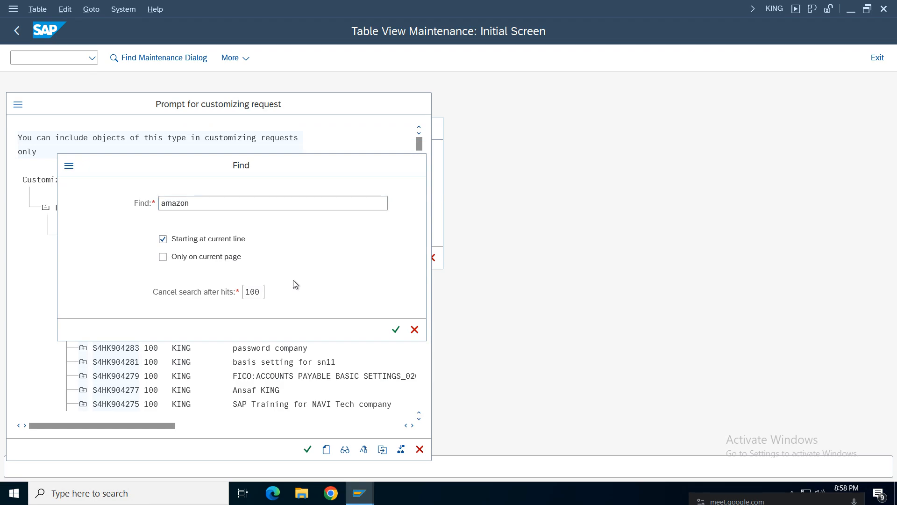
key("Return")
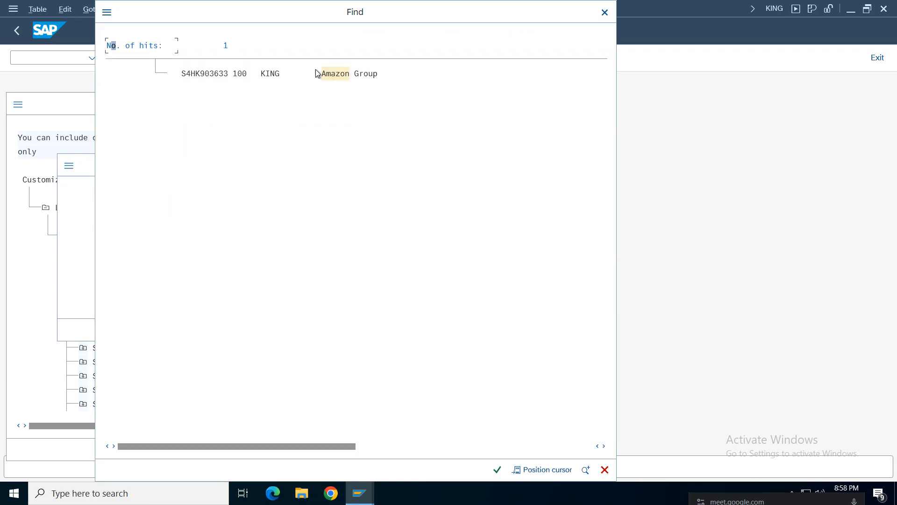
left_click(330, 83)
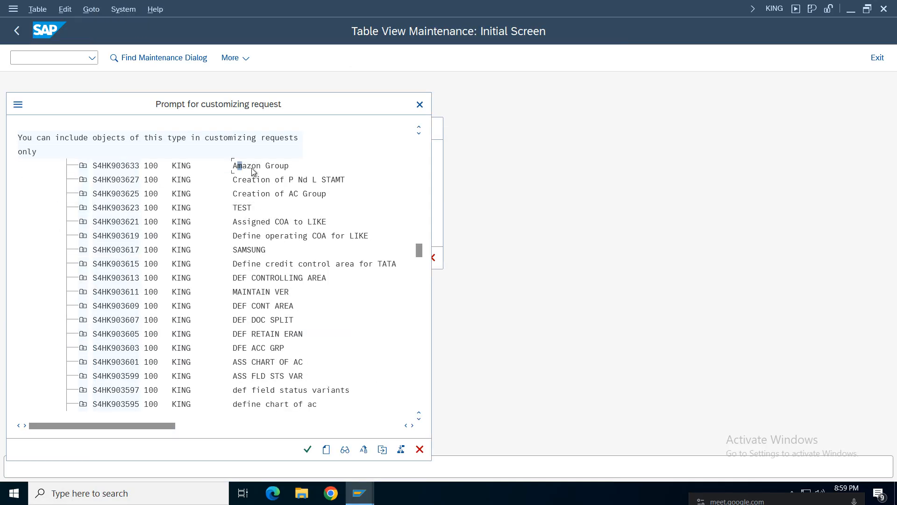
double_click(188, 227)
left_click(299, 258)
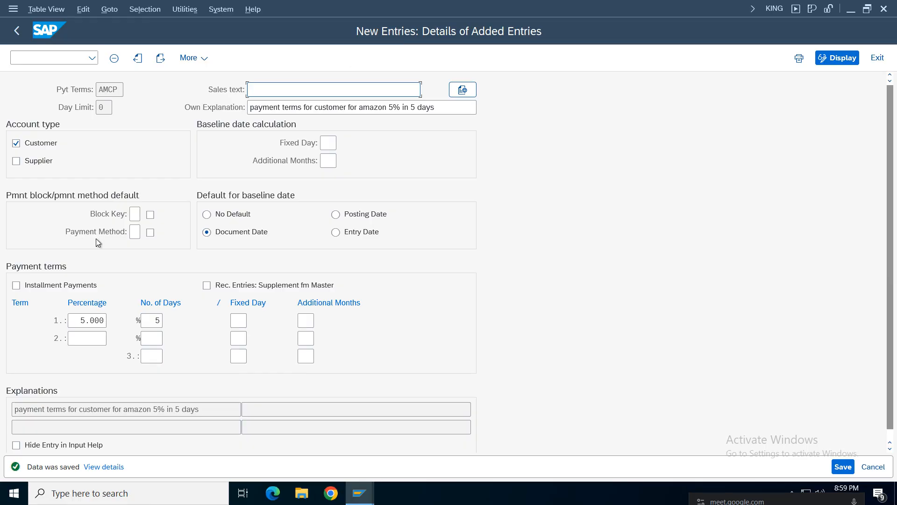
Step: Leave the terms of payment maintenance and open customer invoice entry with transaction FB70
left_click(18, 31)
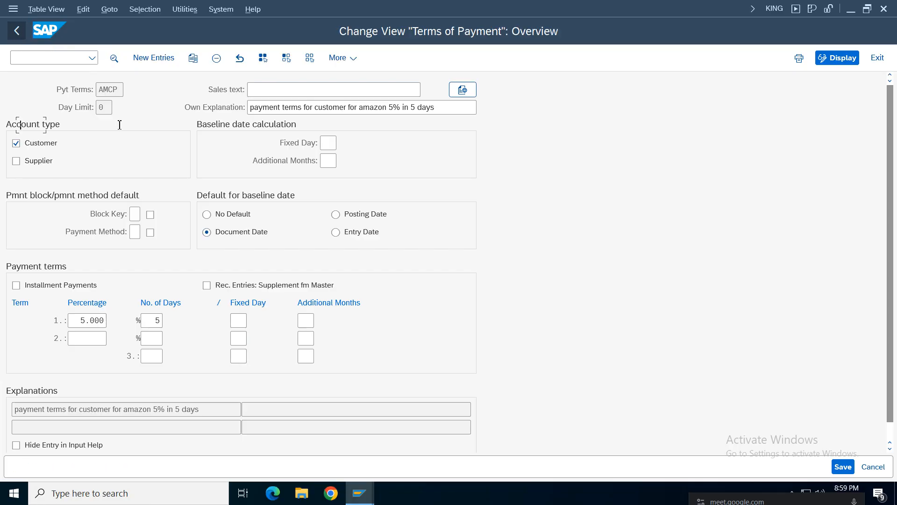
left_click(19, 30)
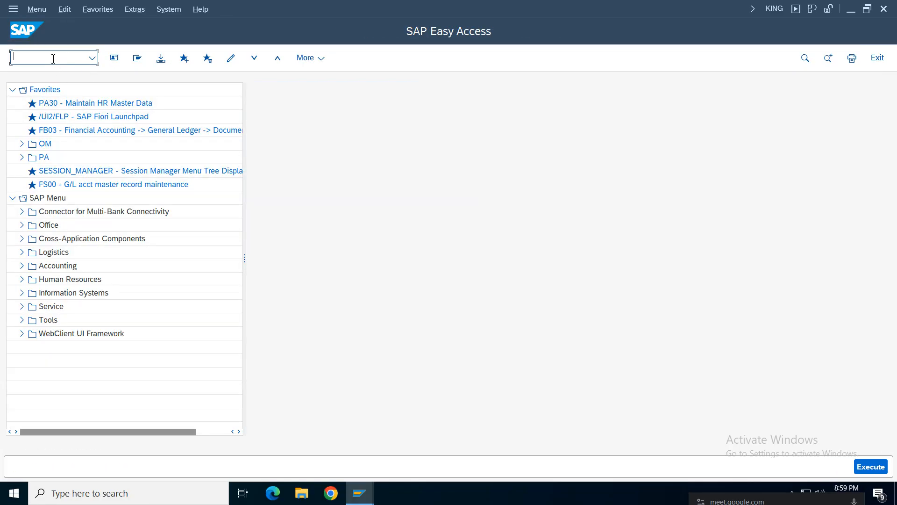
type("fb70")
key("Return")
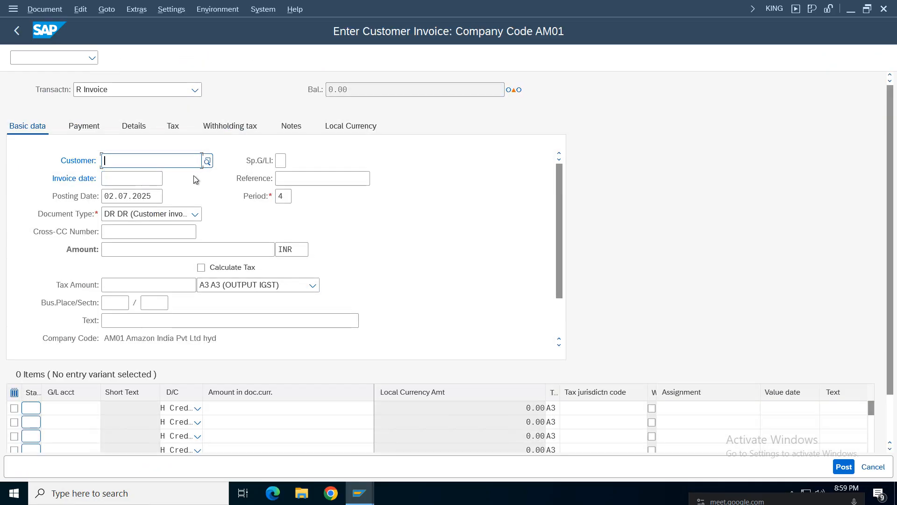
Step: Confirm the company code and select the customer found by searching company code AM01
left_click(202, 58)
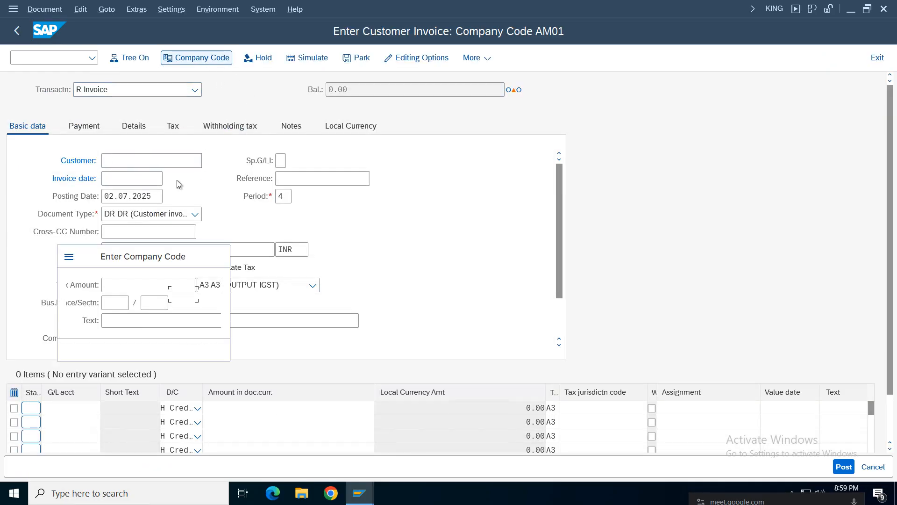
key("Return")
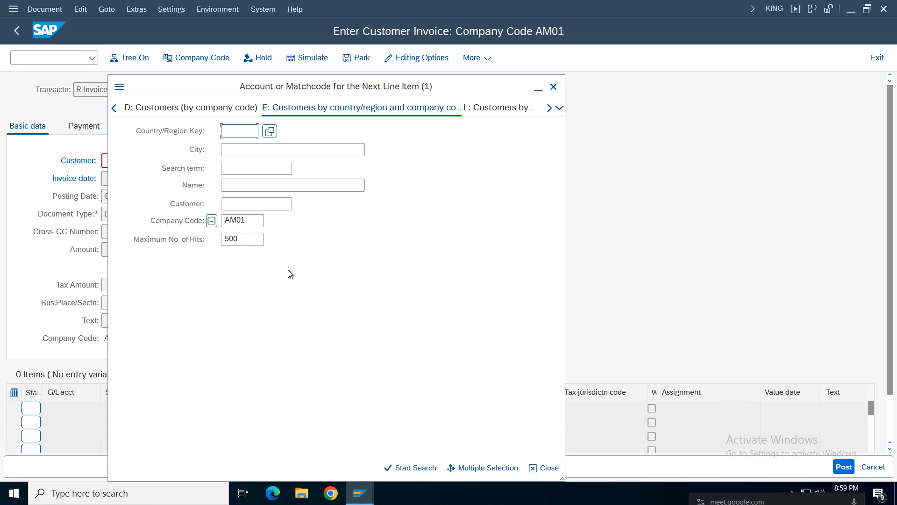
left_click(270, 205)
key("Return")
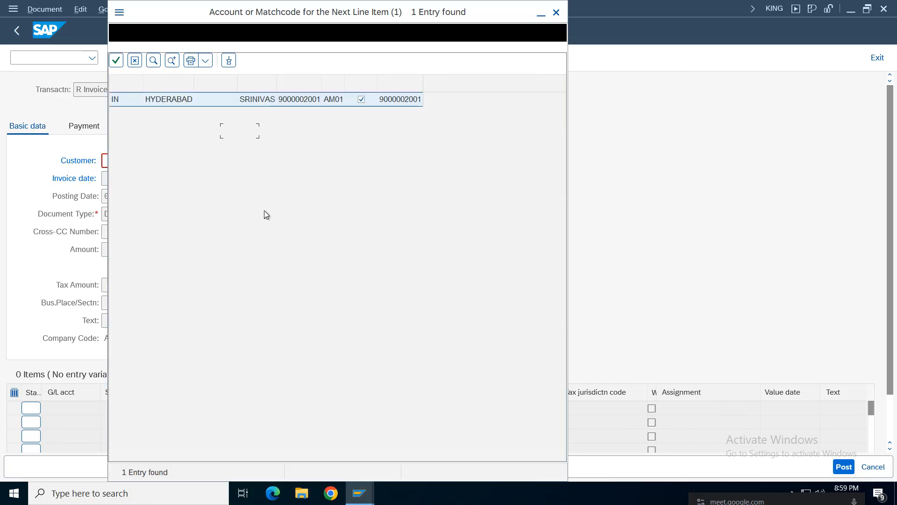
double_click(263, 103)
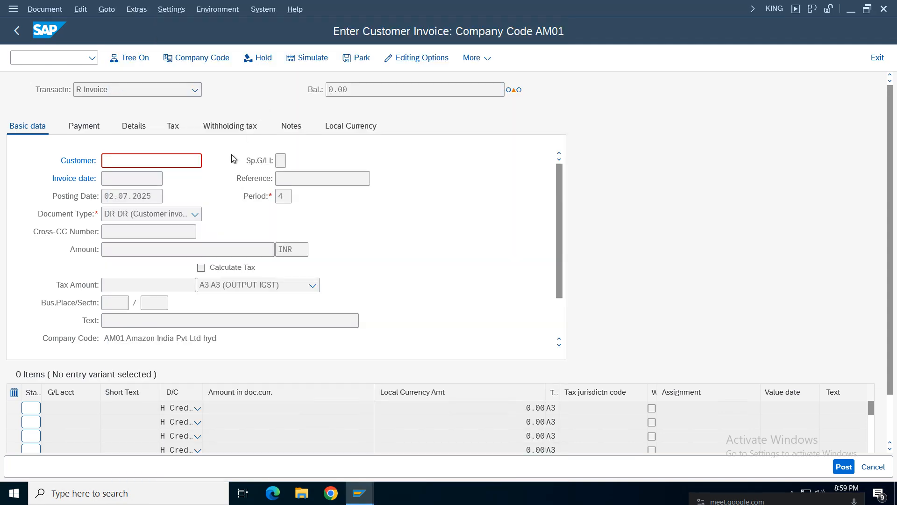
Step: Fill in the invoice header with invoice date 02.07.2025, reference 9 PM BATCH and a blank tax code
left_click(135, 178)
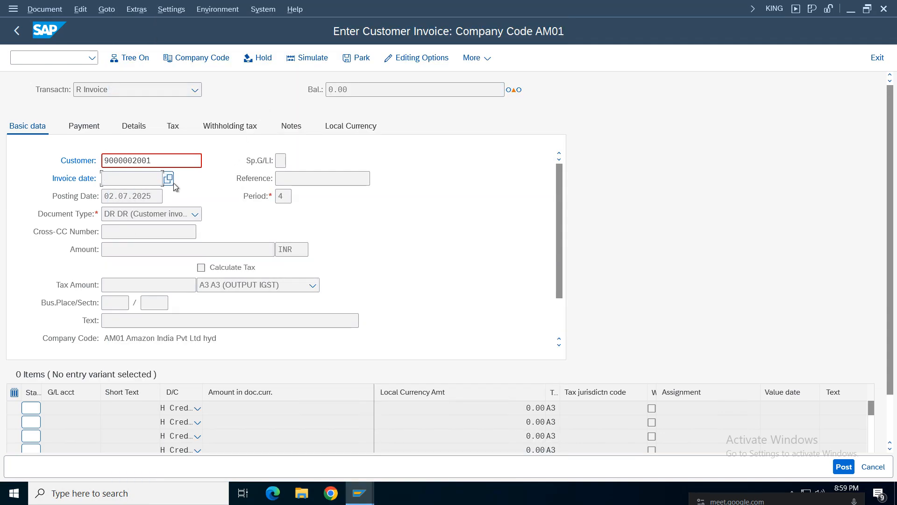
key("Return")
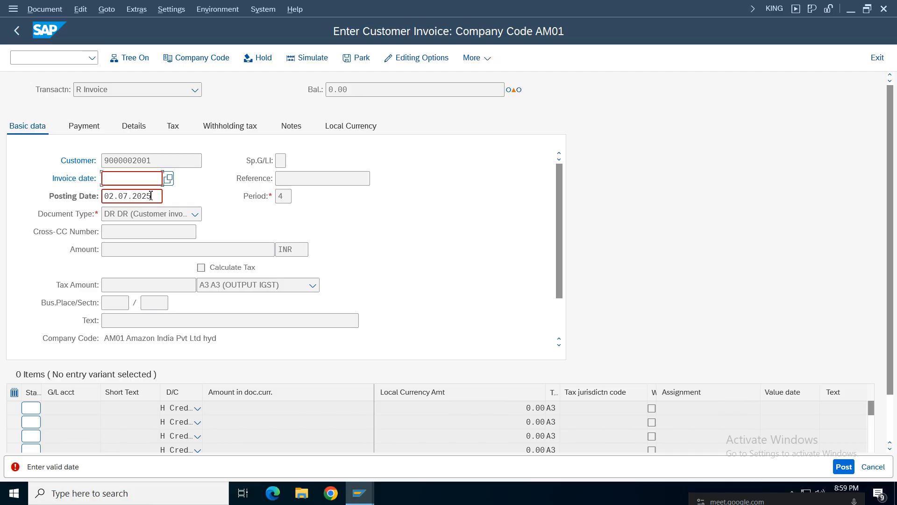
left_click(169, 179)
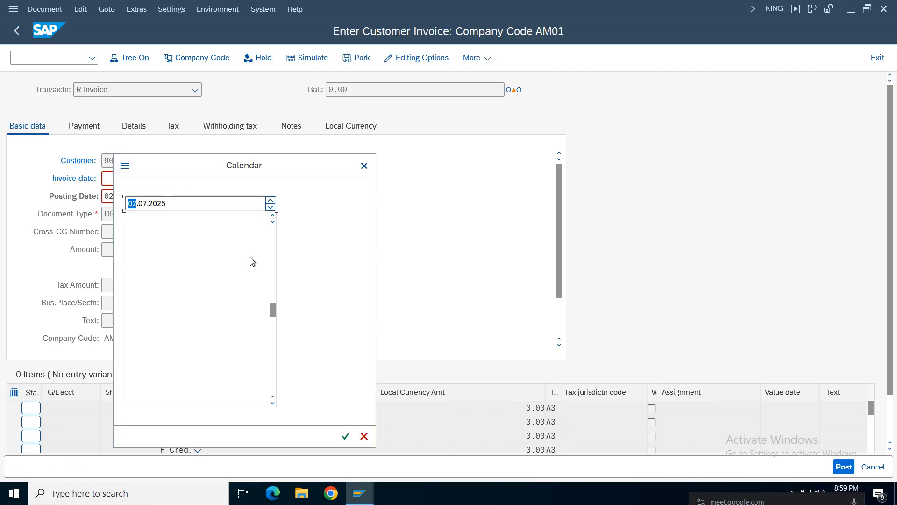
double_click(186, 307)
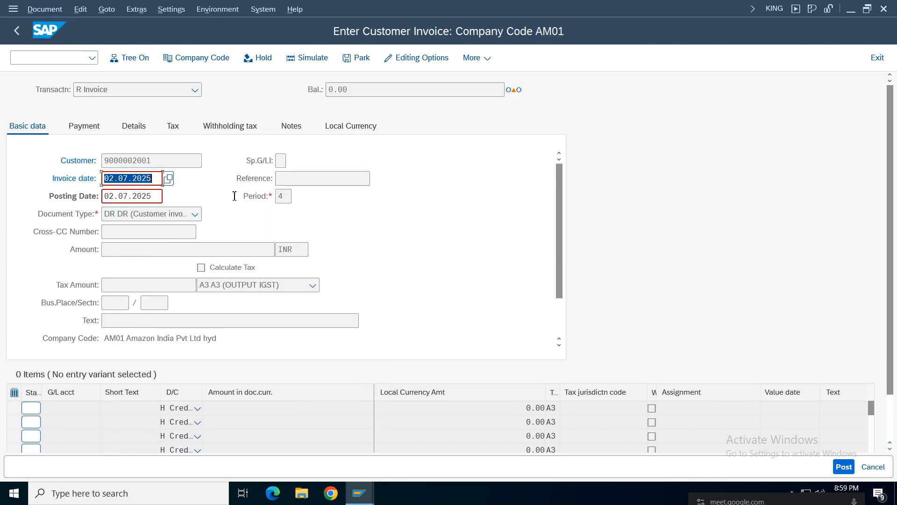
key("Return")
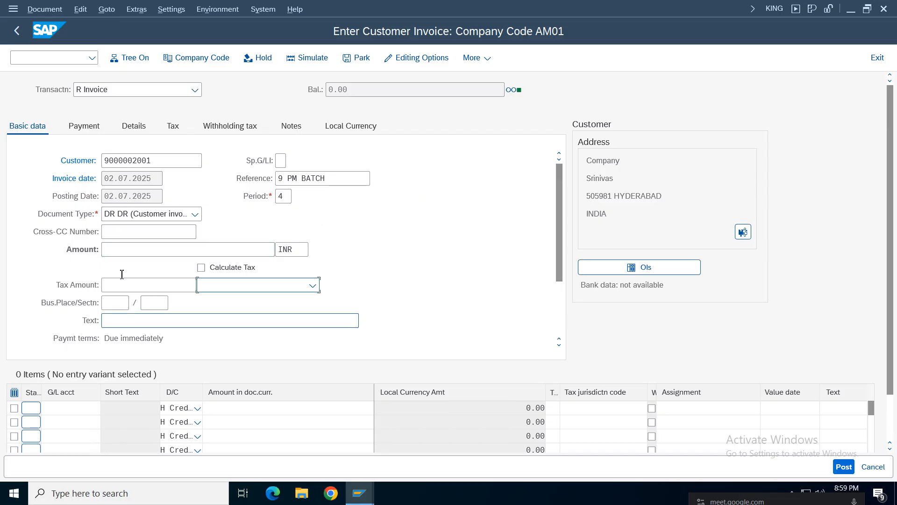
Step: Set the invoice amount to 1000 INR and enter a credit item of 1000 on G/L account 4001
left_click(116, 251)
type("1000")
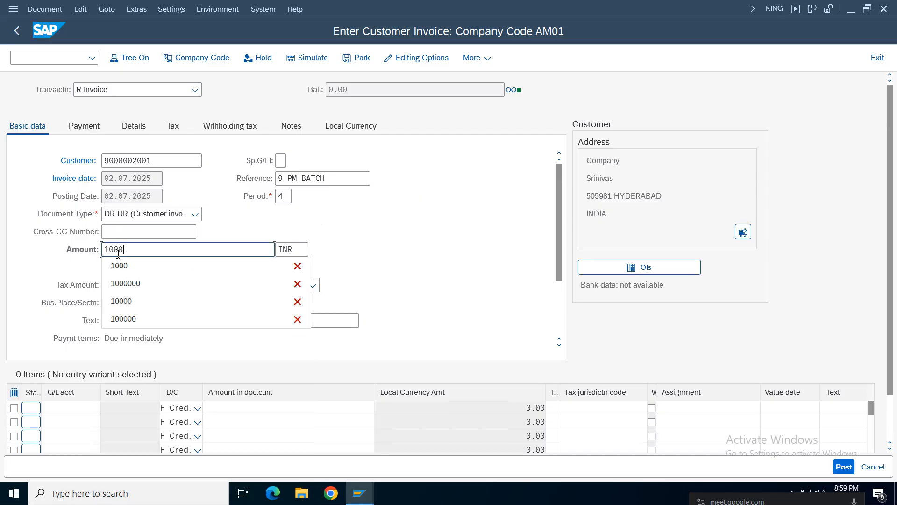
left_click(66, 411)
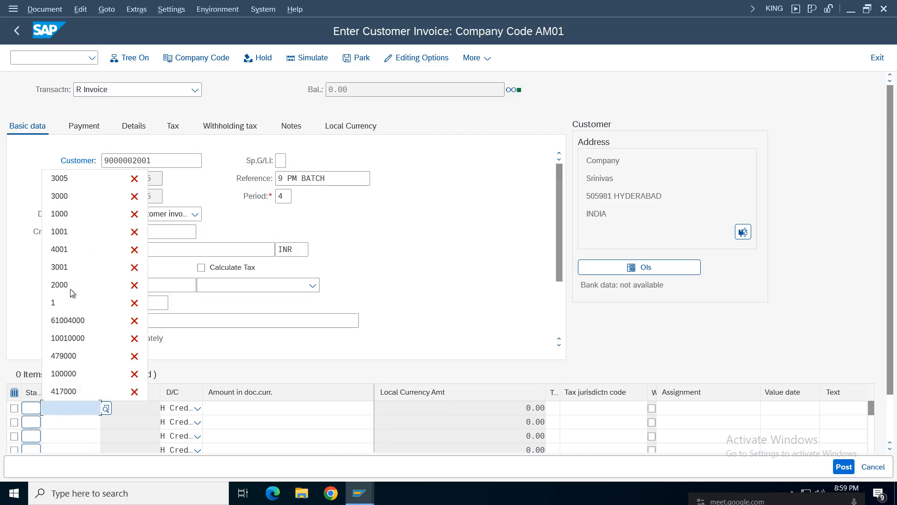
left_click(66, 249)
left_click(270, 407)
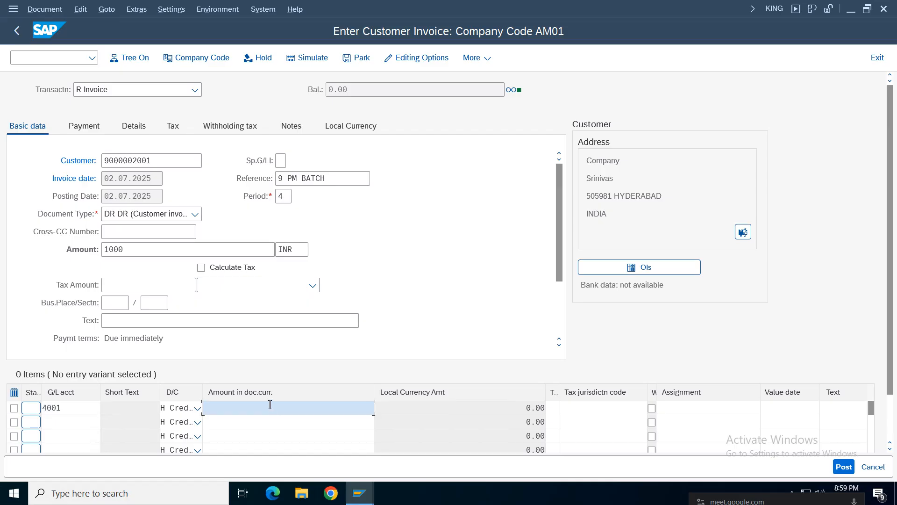
type("1000")
key("Return")
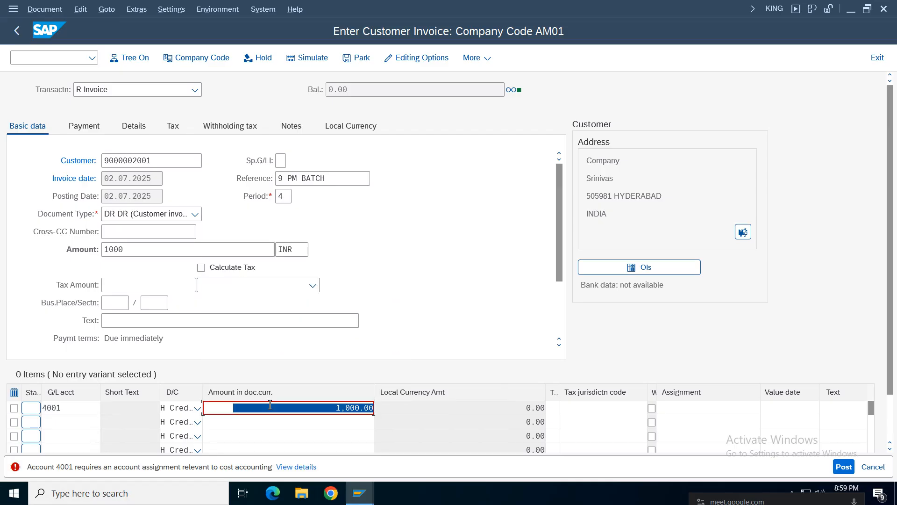
Step: Assign cost center 100100 and the text "customer inv" to the sales line item
key("Return")
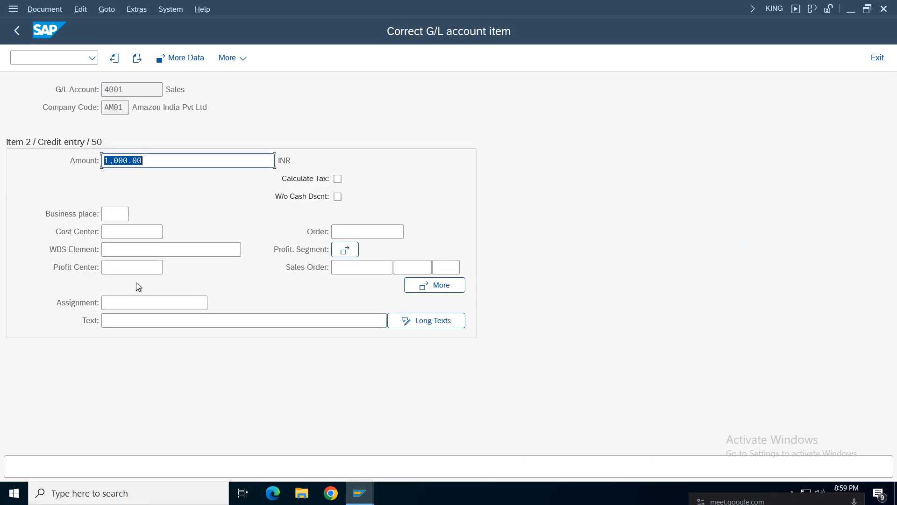
left_click(124, 230)
left_click(121, 252)
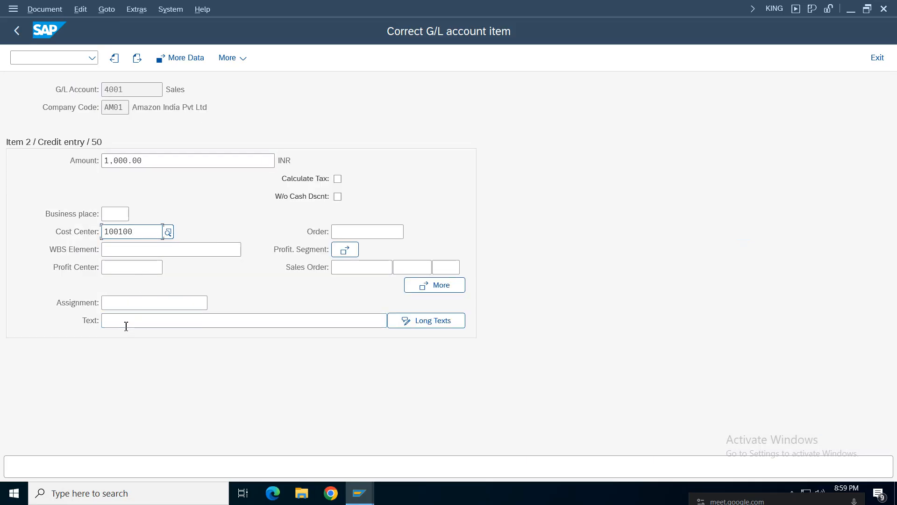
left_click(124, 322)
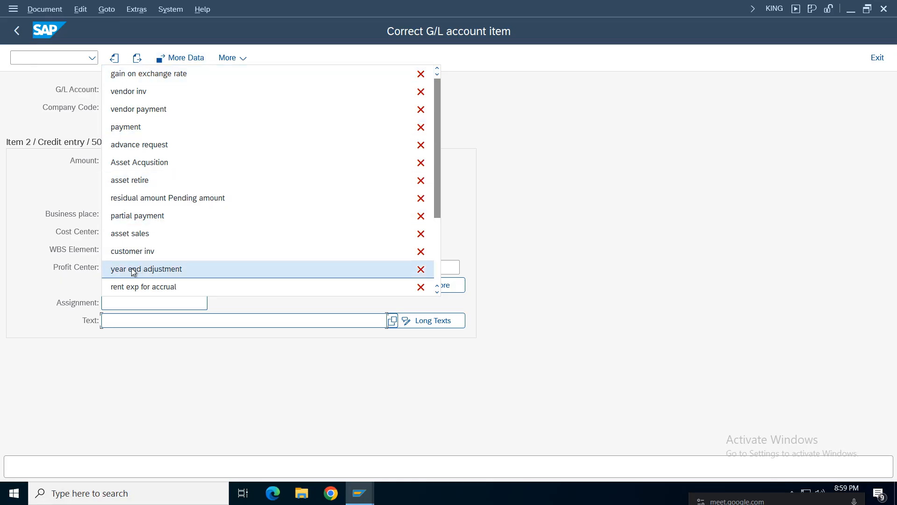
left_click(137, 255)
key("Return")
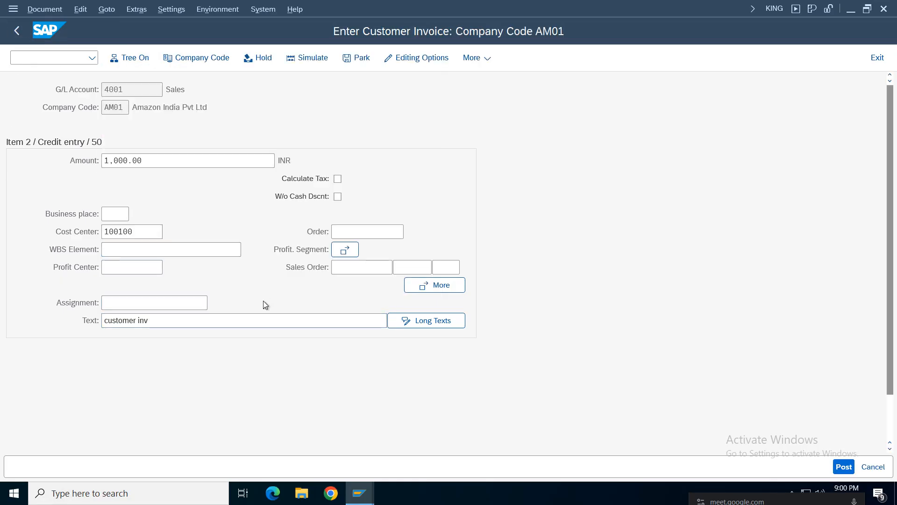
Step: Simulate the invoice and return to its payment details, accepting the removal of automatic line items
left_click(302, 59)
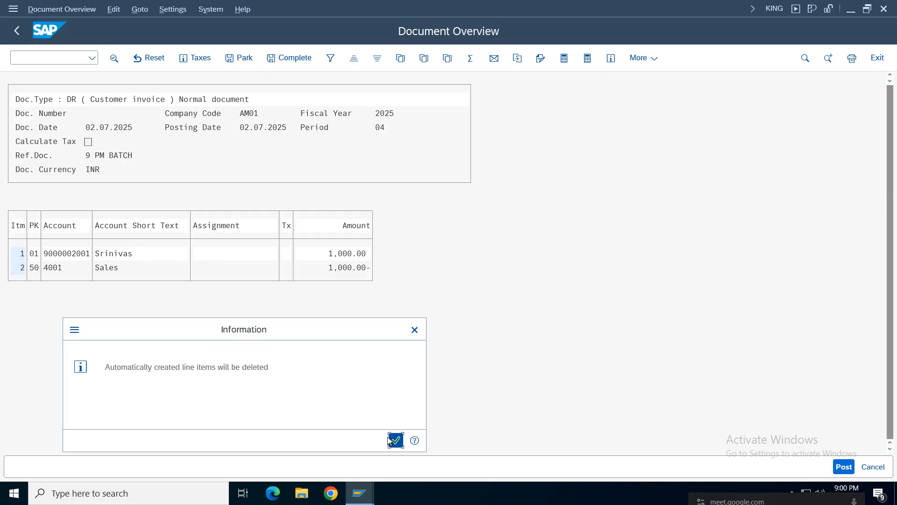
left_click(394, 439)
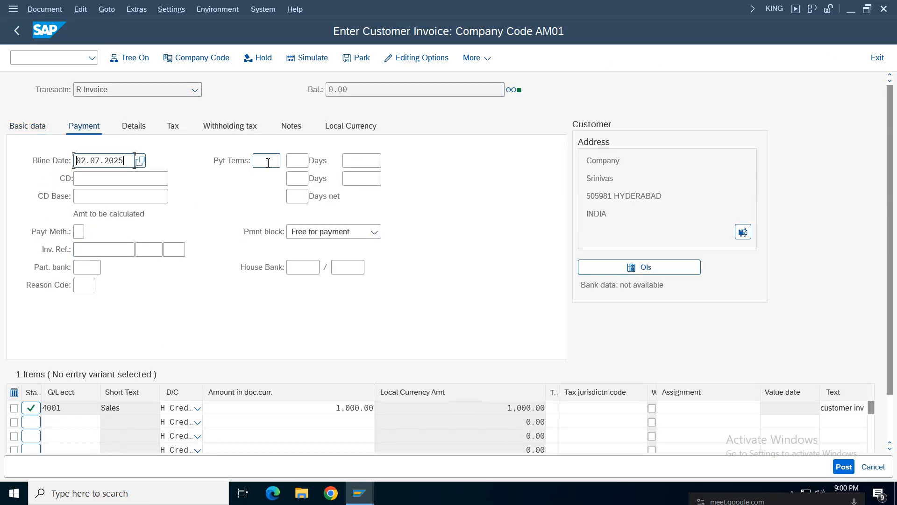
Step: Try to assign payment terms AMDP and AMDC to the invoice
left_click(268, 163)
key("BackSpace")
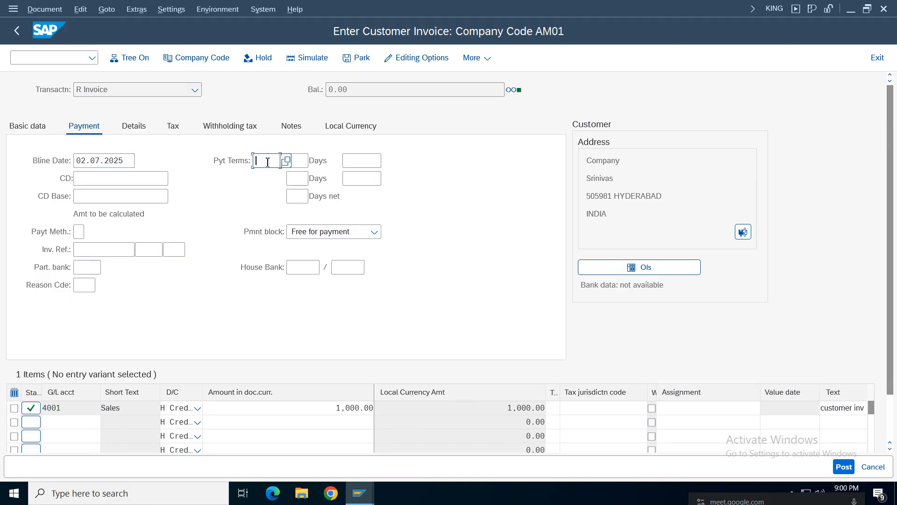
type("am")
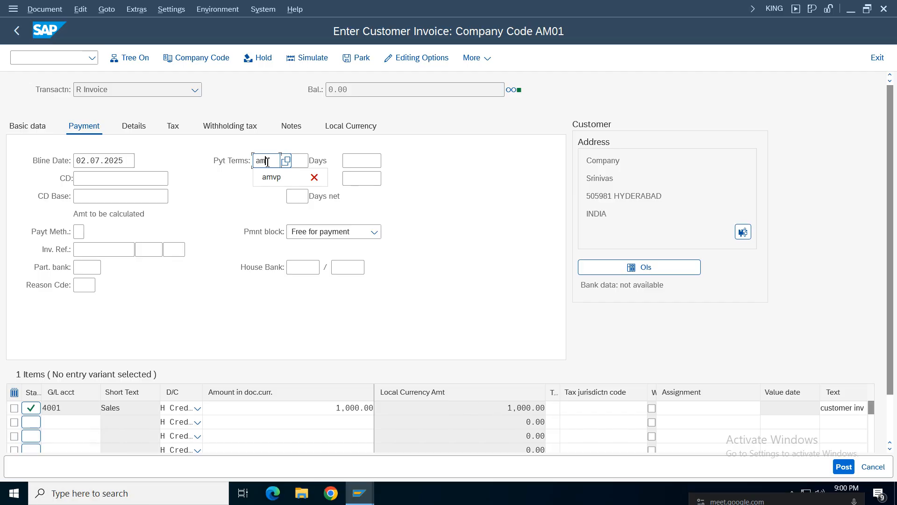
type("0")
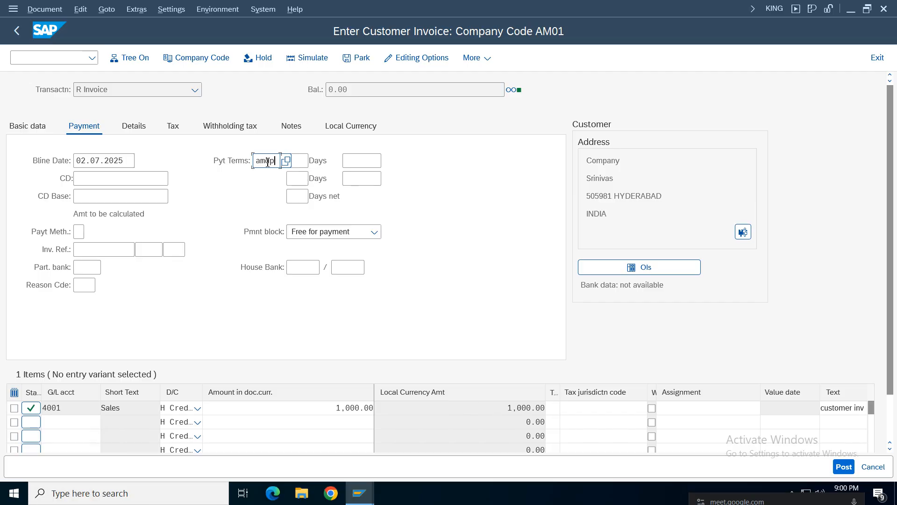
type("p")
key("Return")
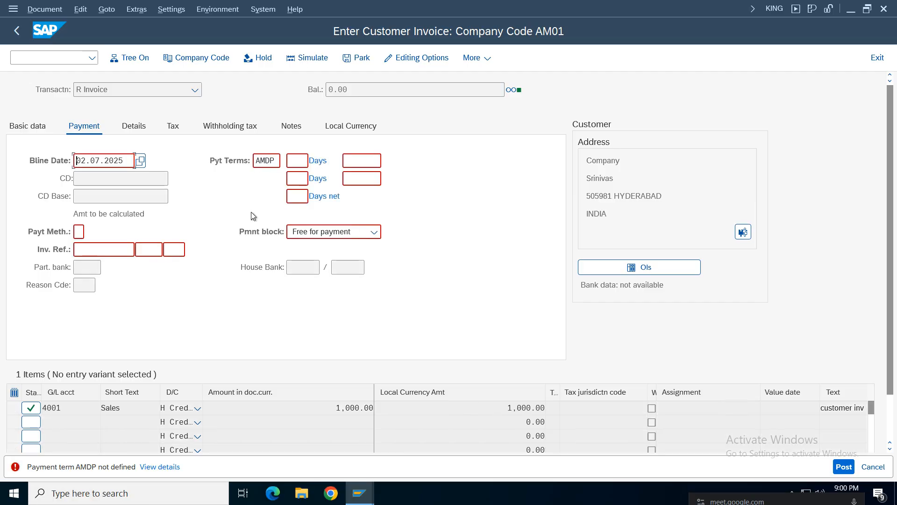
left_click(275, 162)
key("BackSpace")
type("c")
key("Return")
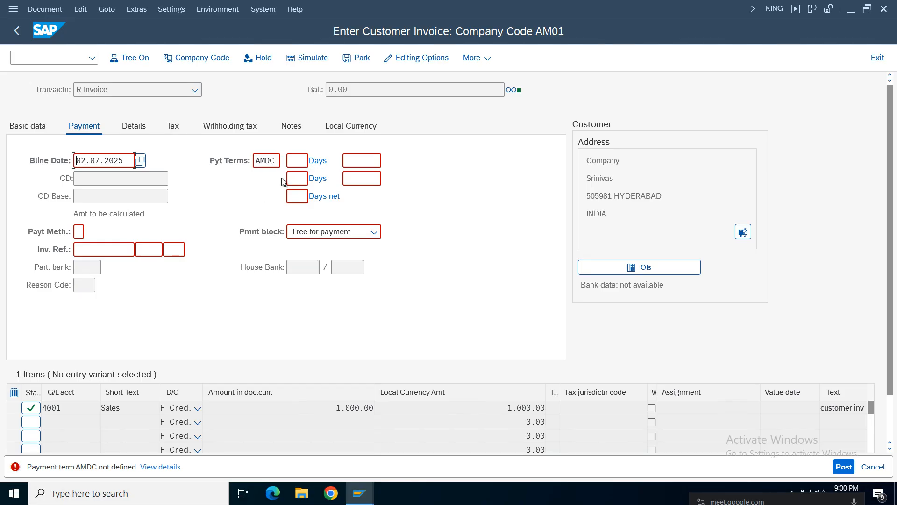
Step: Choose payment terms AMCP from the list of available terms and accept the change of terms on the invoice
left_click(277, 162)
left_click(290, 161)
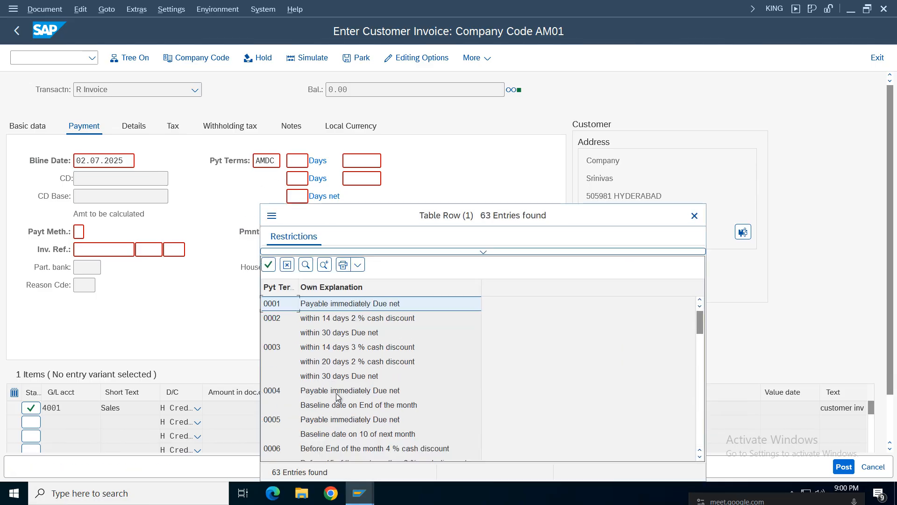
left_click(338, 394)
scroll(338, 396, "down", 10)
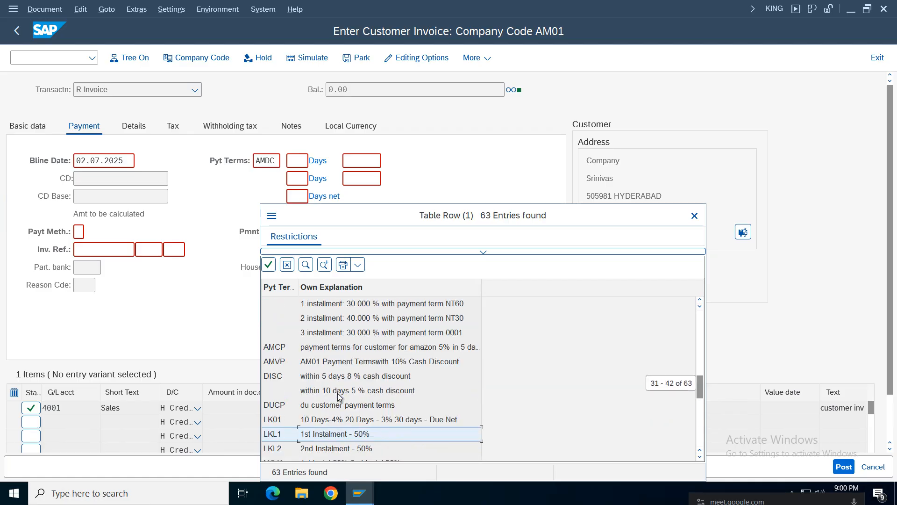
double_click(334, 349)
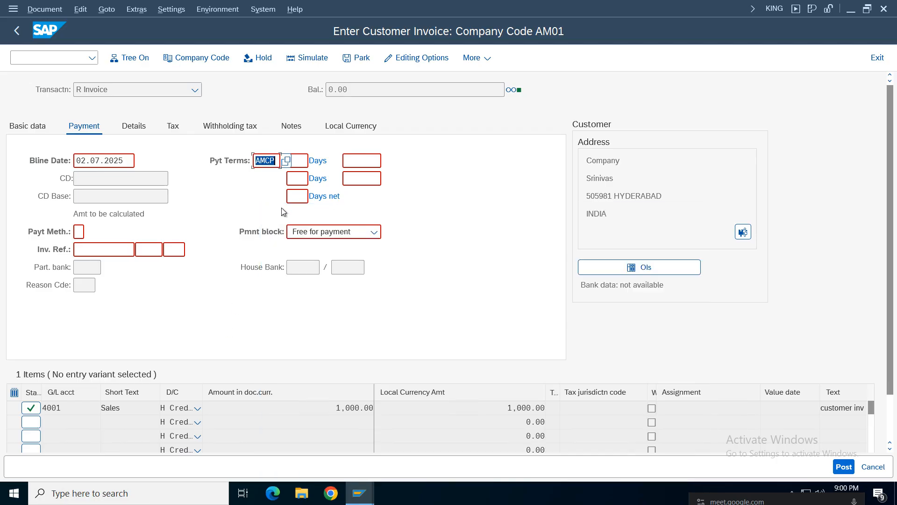
key("Return")
left_click(288, 163)
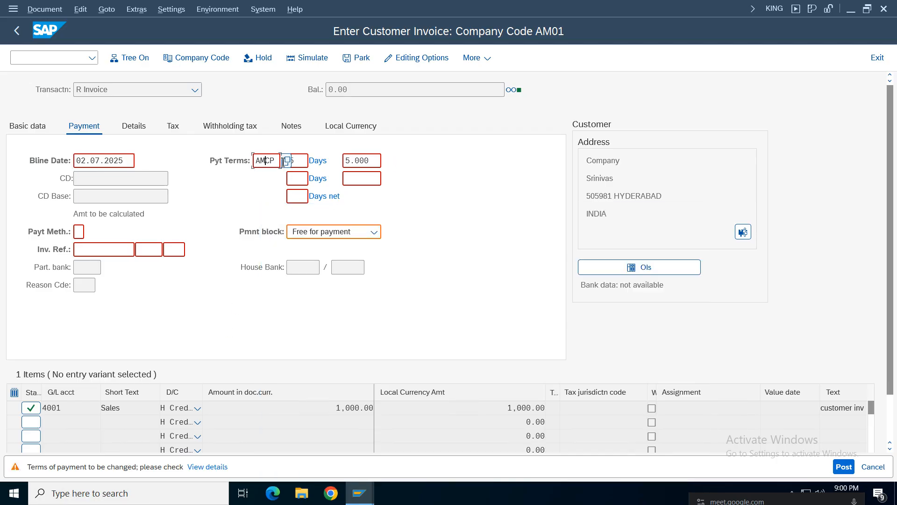
left_click(368, 164)
left_click_drag(374, 159, 315, 161)
key("Return")
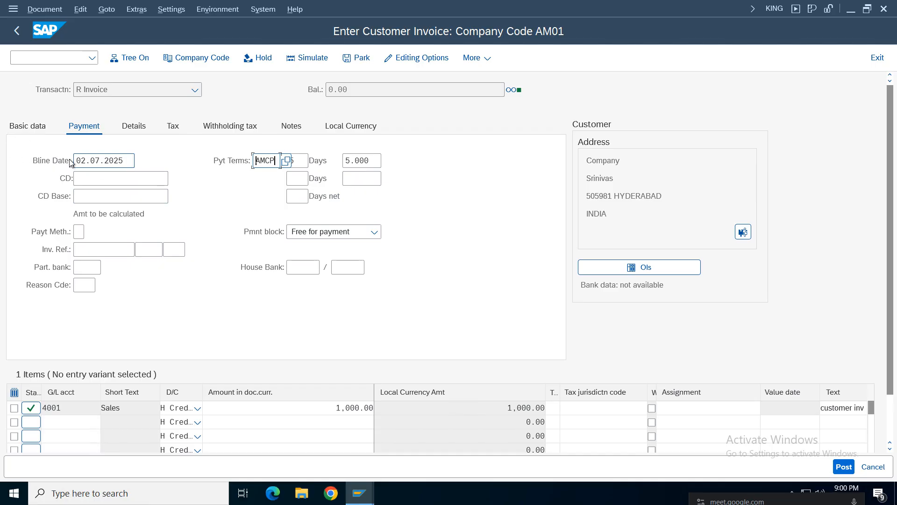
Step: Check the baseline date, simulate the invoice again and post it
left_click_drag(134, 164, 61, 164)
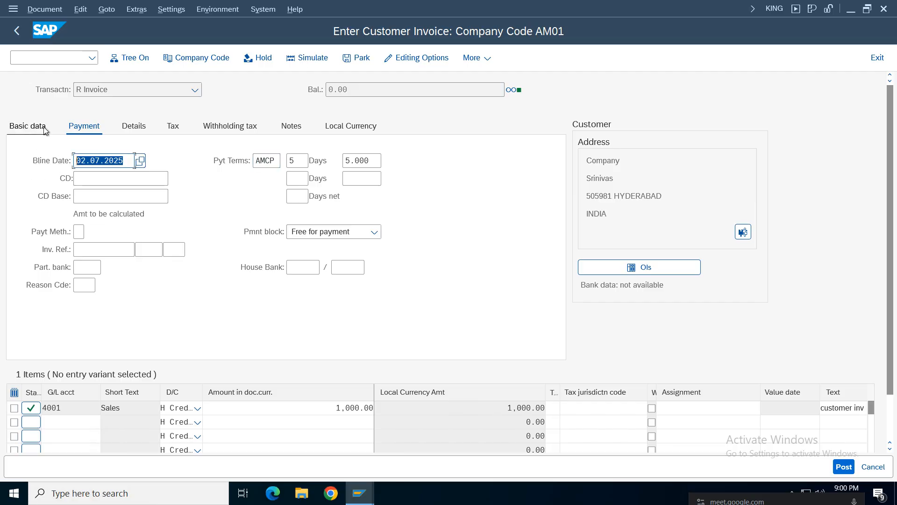
left_click(25, 128)
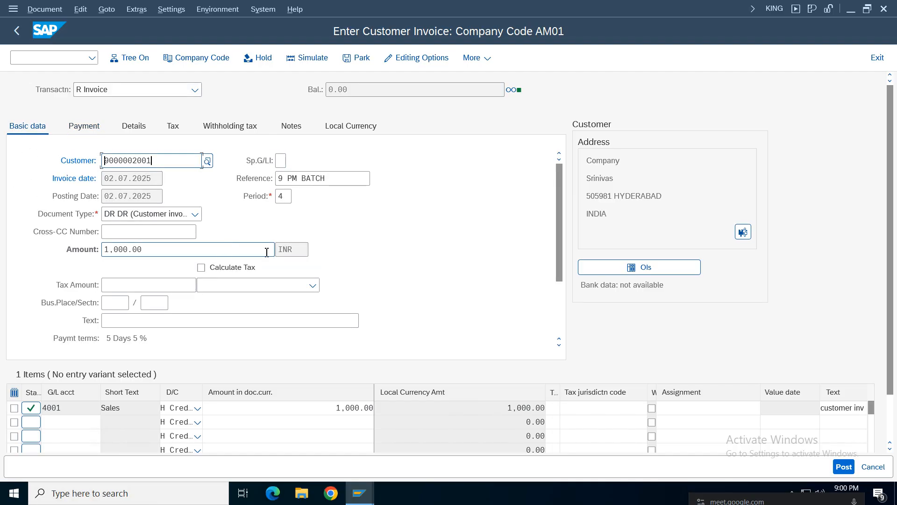
left_click(308, 58)
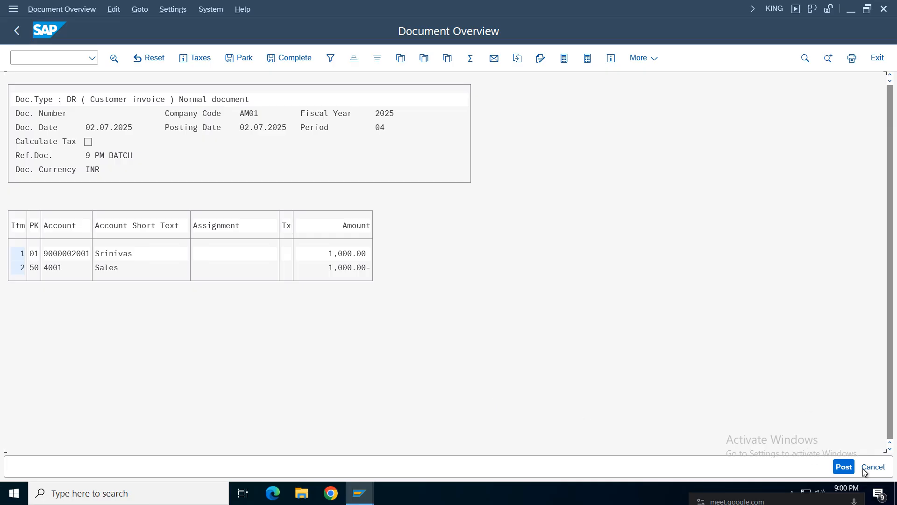
left_click(844, 466)
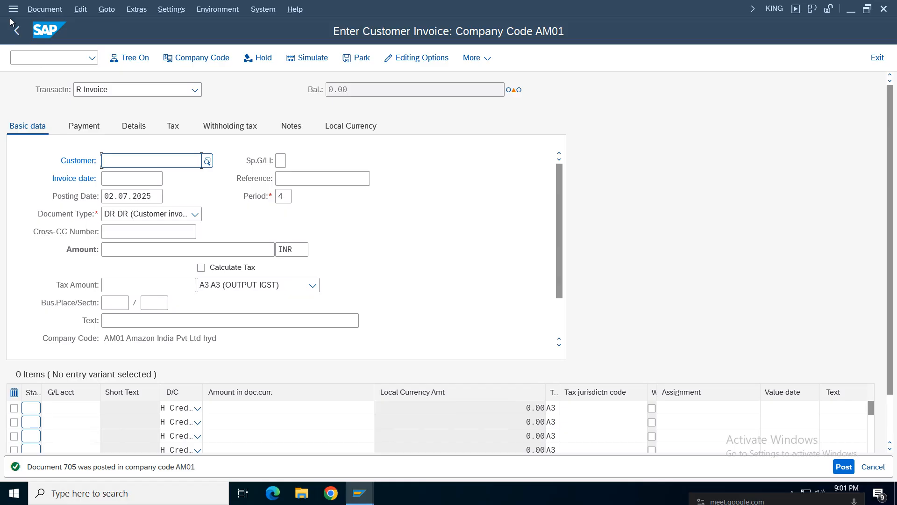
Step: Display the customer line item of the posted invoice document
left_click(39, 11)
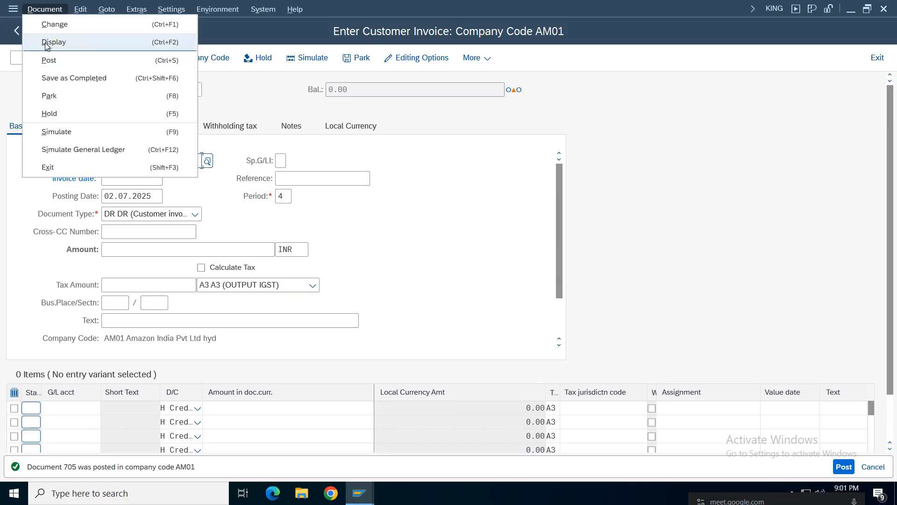
left_click(46, 43)
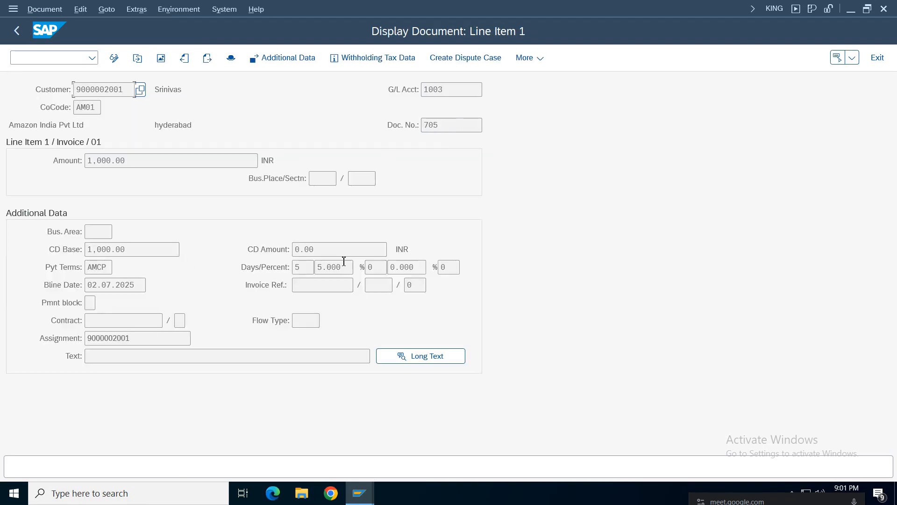
Step: Open transaction FBL5N and display all line items of the customer account in company code AM01
left_click_drag(345, 269, 299, 267)
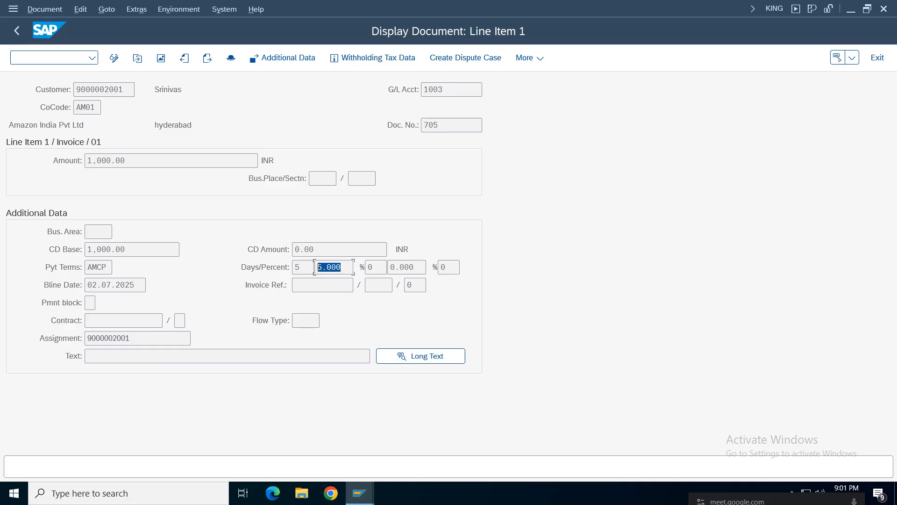
left_click(40, 57)
type("/ofbl5n")
key("Return")
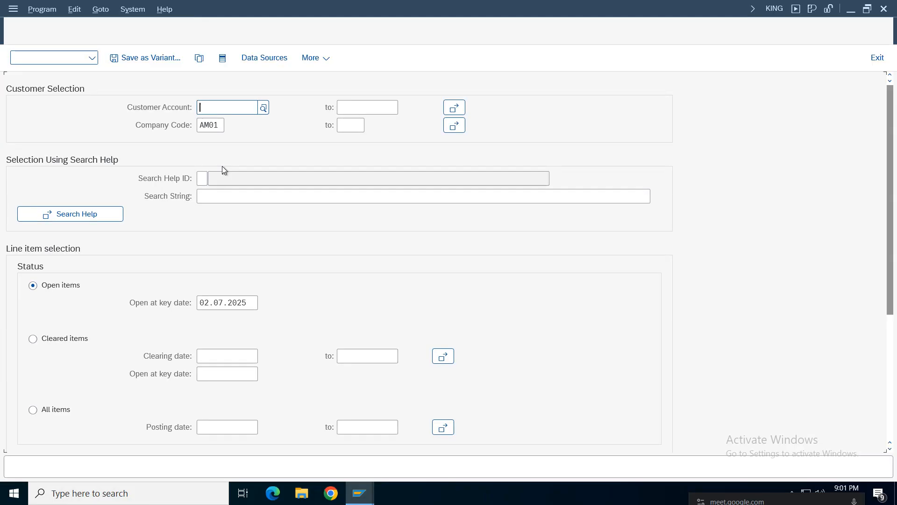
left_click(58, 411)
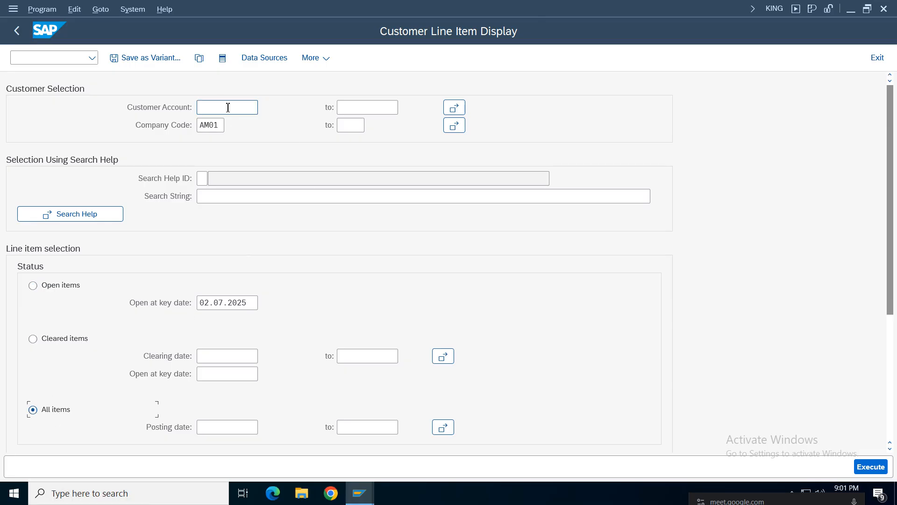
left_click(229, 108)
left_click(862, 462)
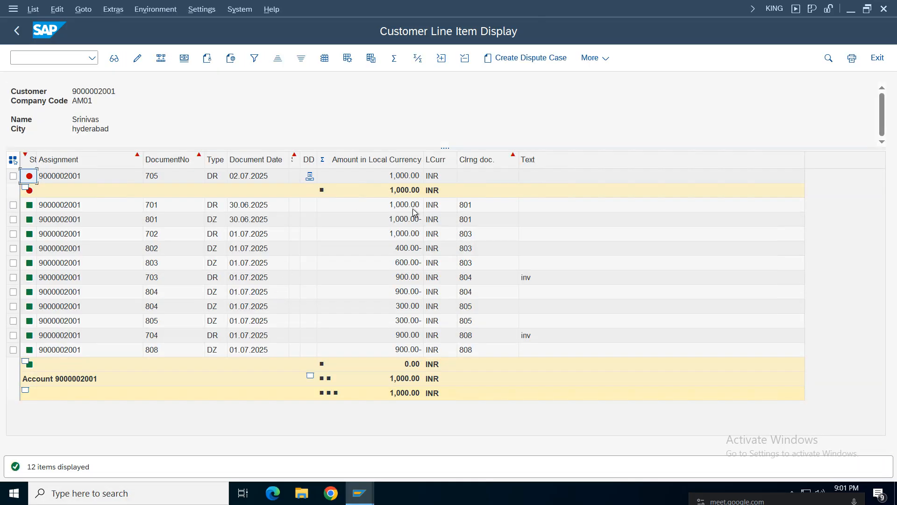
left_click(406, 177)
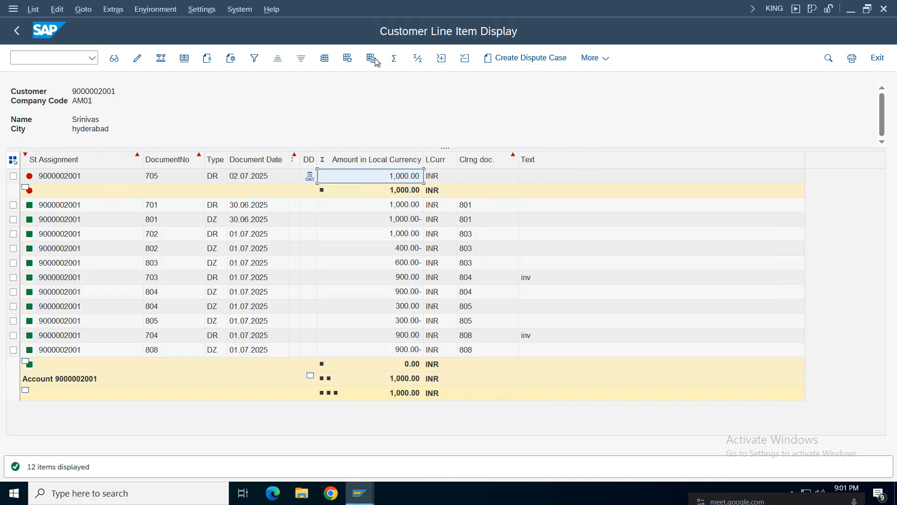
left_click(324, 58)
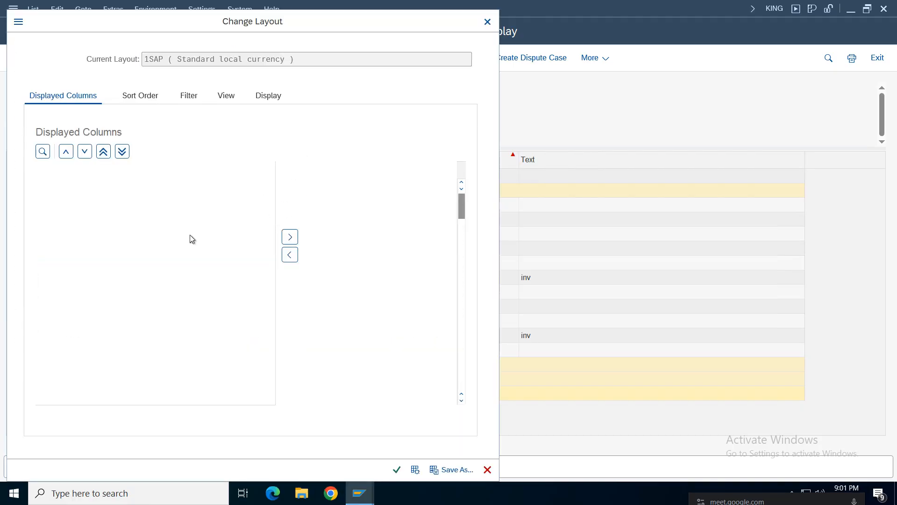
left_click(488, 22)
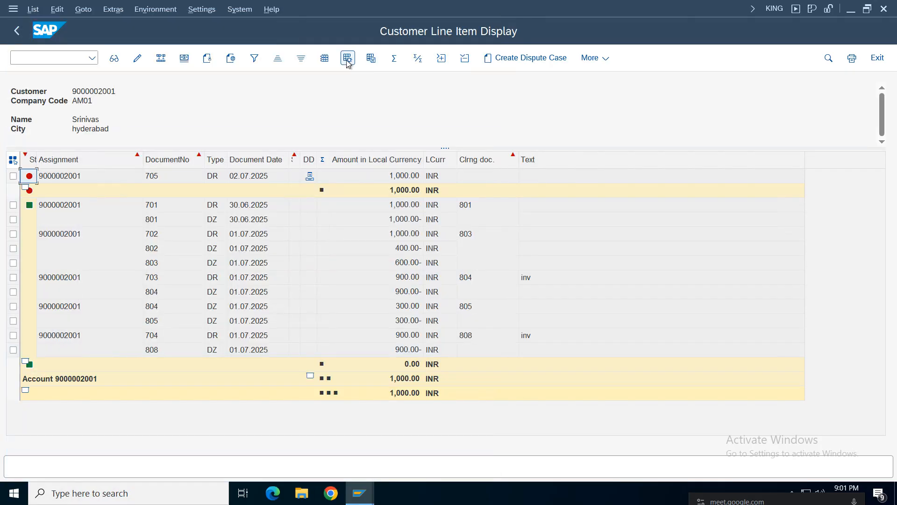
left_click(347, 58)
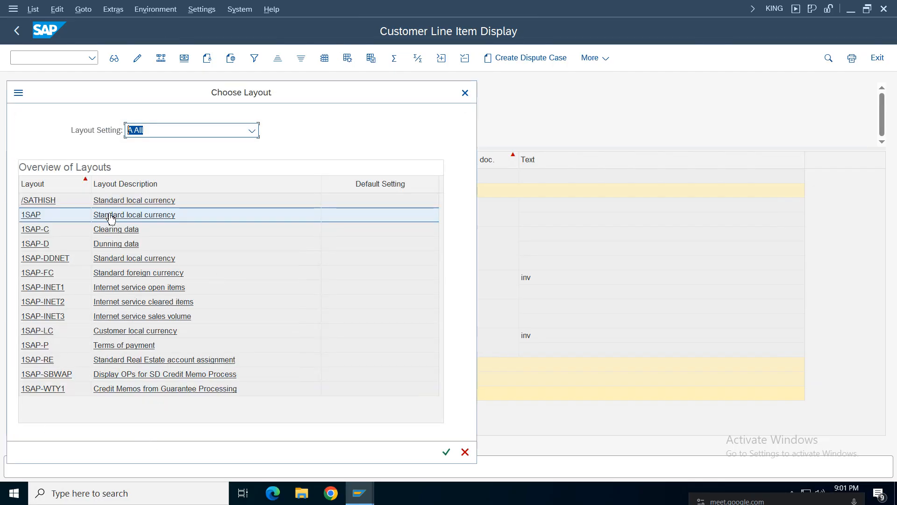
left_click(465, 93)
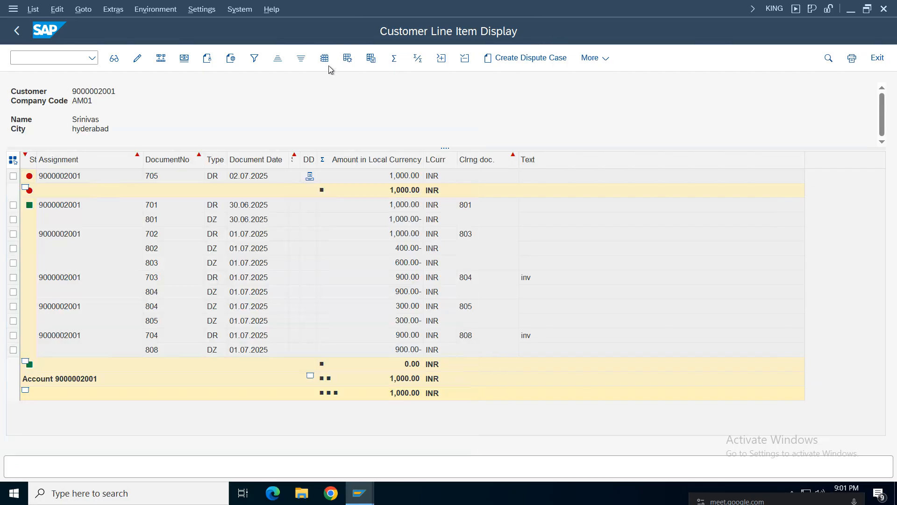
Step: Search the line item layout's available columns for "net due date" and add Arrears by Net Due Date before Net Due Date Symbol
key("ctrl+F8")
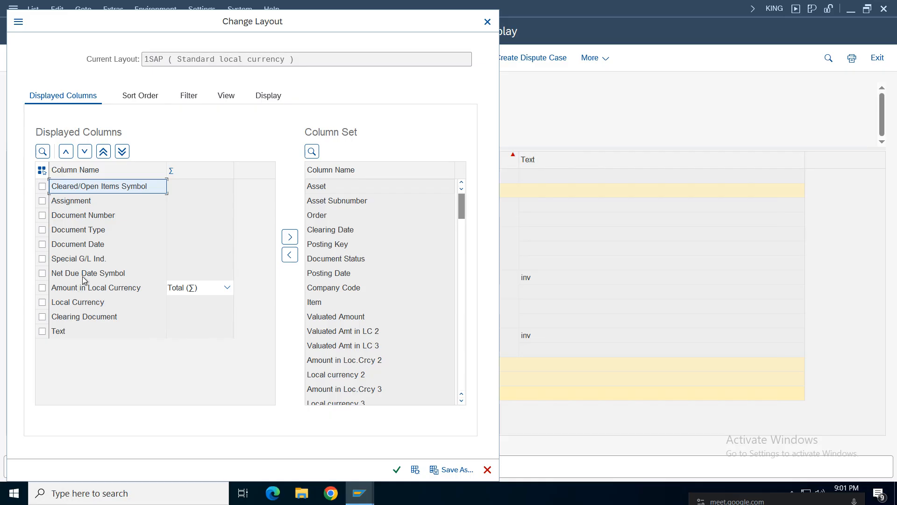
left_click(312, 151)
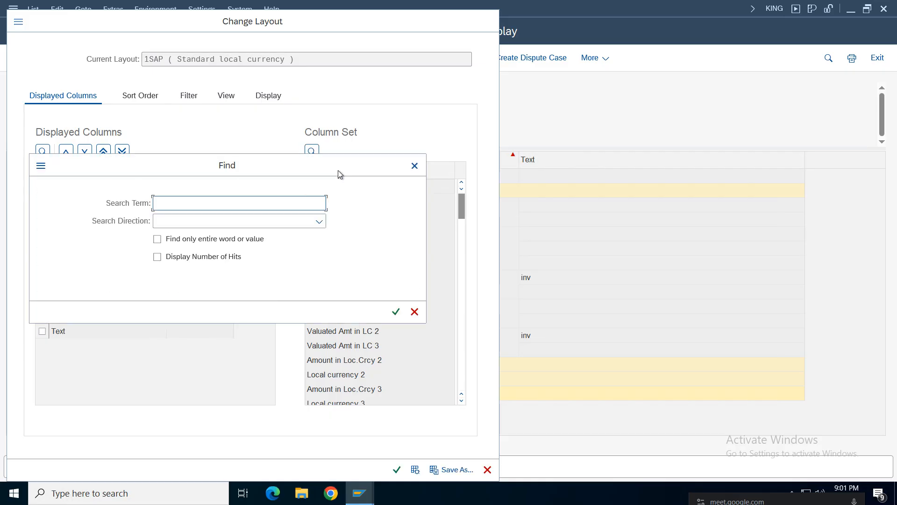
type("net due date")
key("Return")
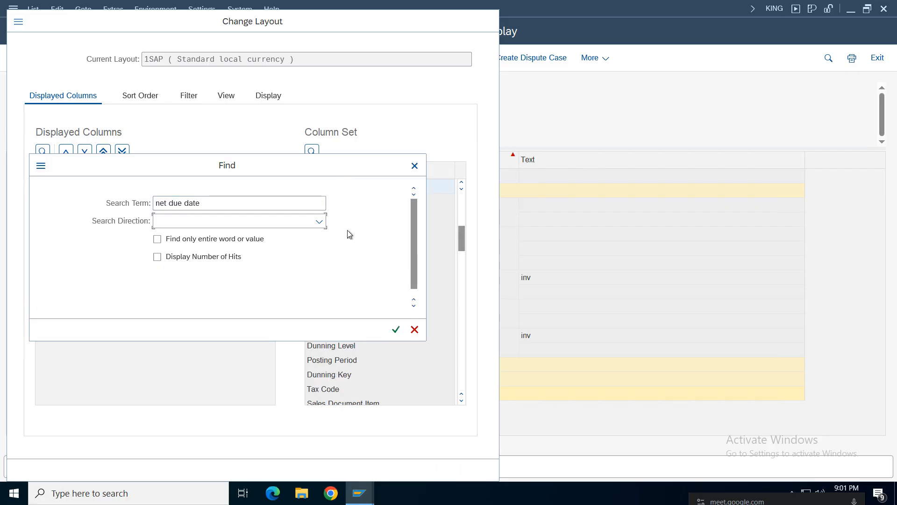
left_click(396, 329)
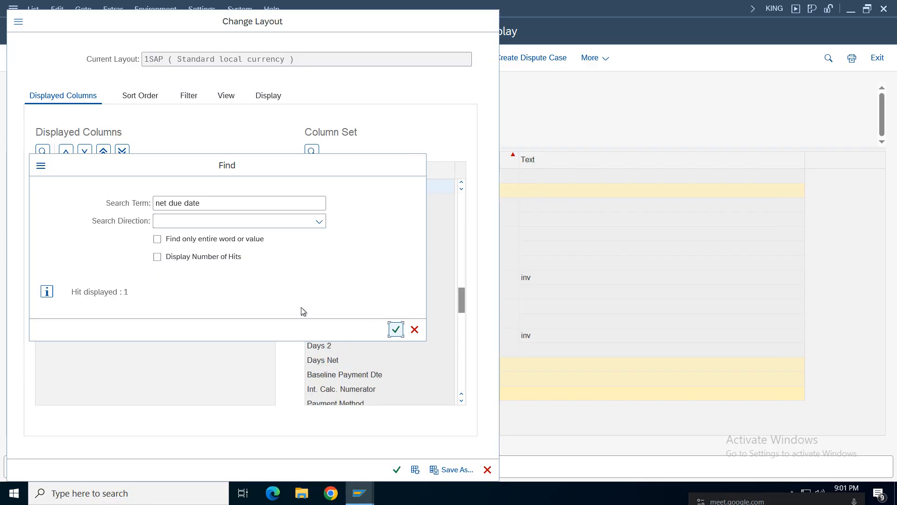
key("Return")
left_click(415, 166)
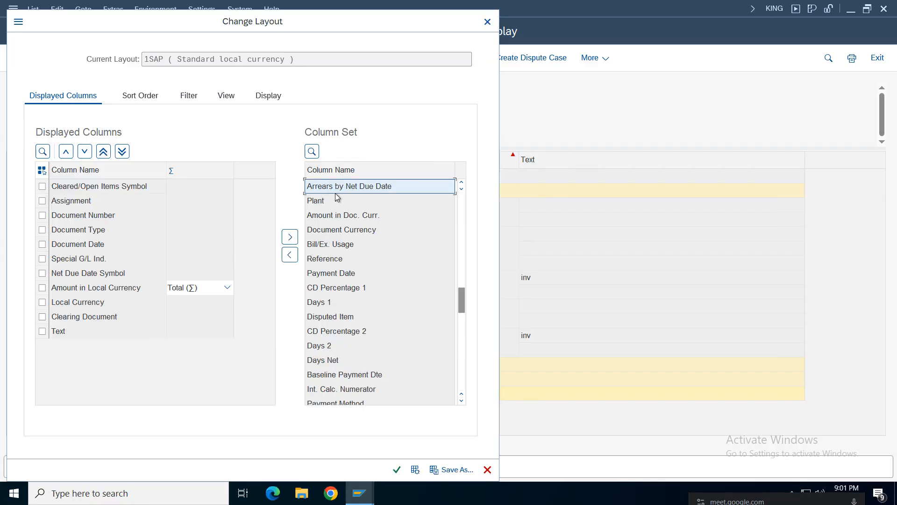
mouse_move(326, 187)
left_mouse_down()
mouse_move(14, 281)
mouse_move(82, 279)
left_mouse_up()
Step: Sort the available columns alphabetically and add Net Due Date before Arrears by Net Due Date in the displayed columns
left_click(343, 273)
left_click(337, 175)
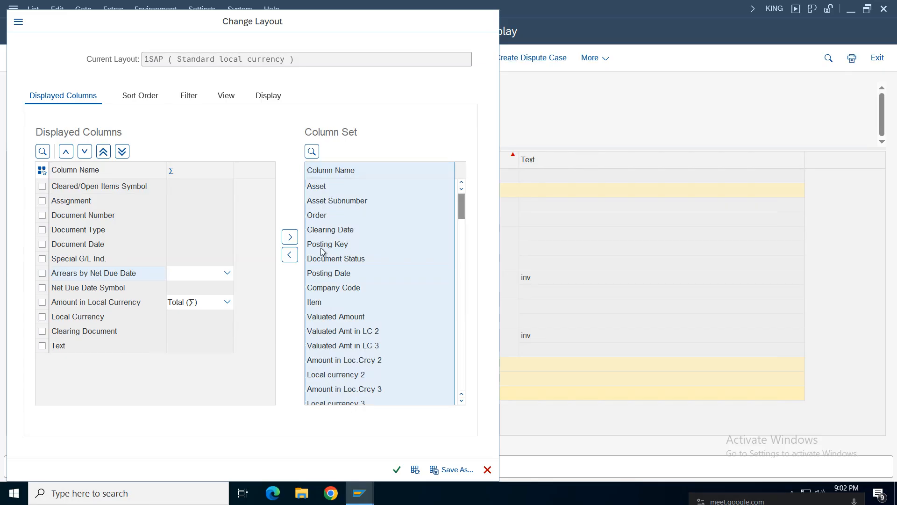
left_click(325, 348)
scroll(325, 348, "down", 5)
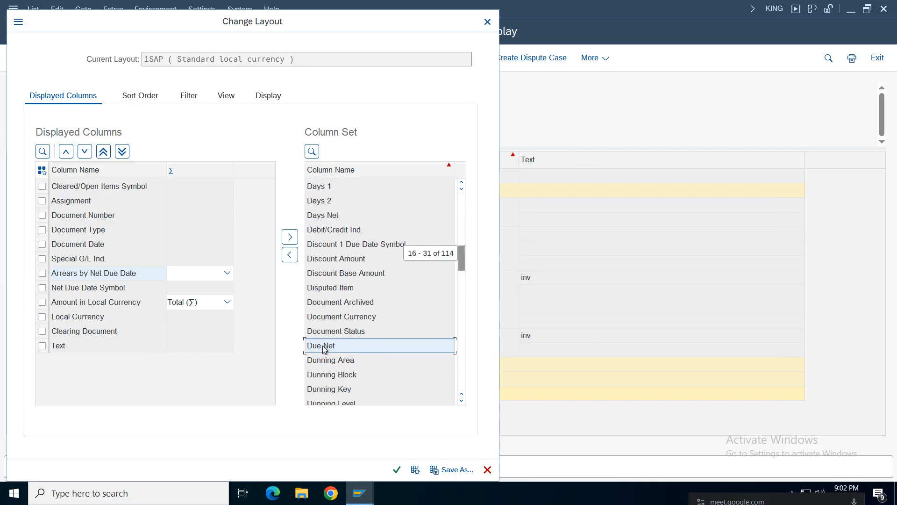
scroll(325, 349, "down", 5)
scroll(325, 349, "down", 15)
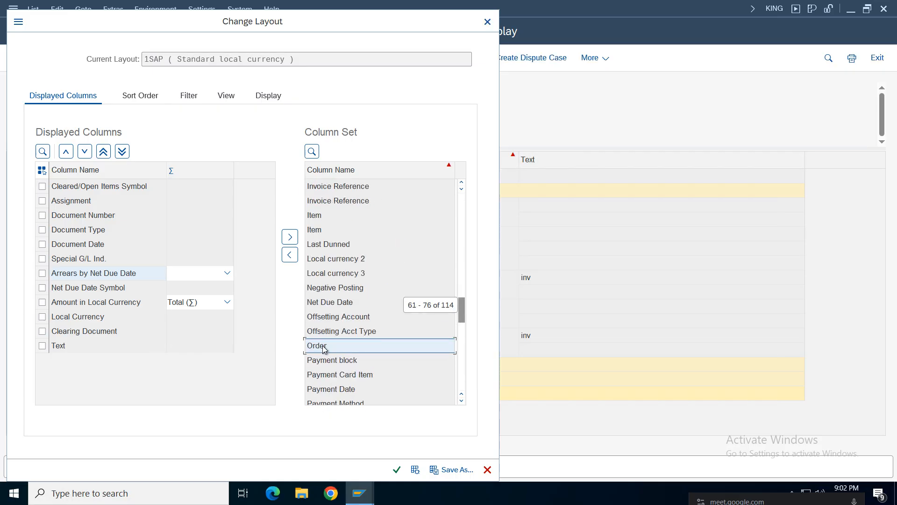
scroll(325, 349, "down", 3)
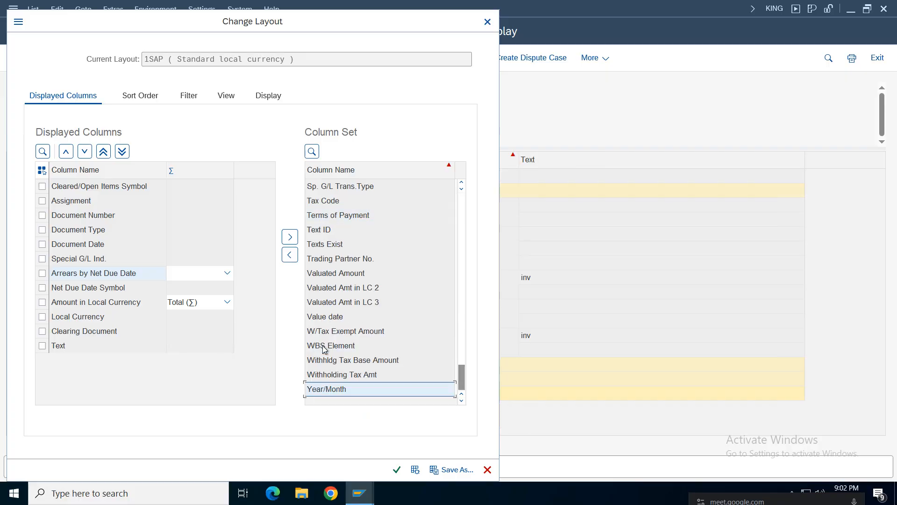
scroll(325, 349, "up", 10)
scroll(325, 349, "up", 5)
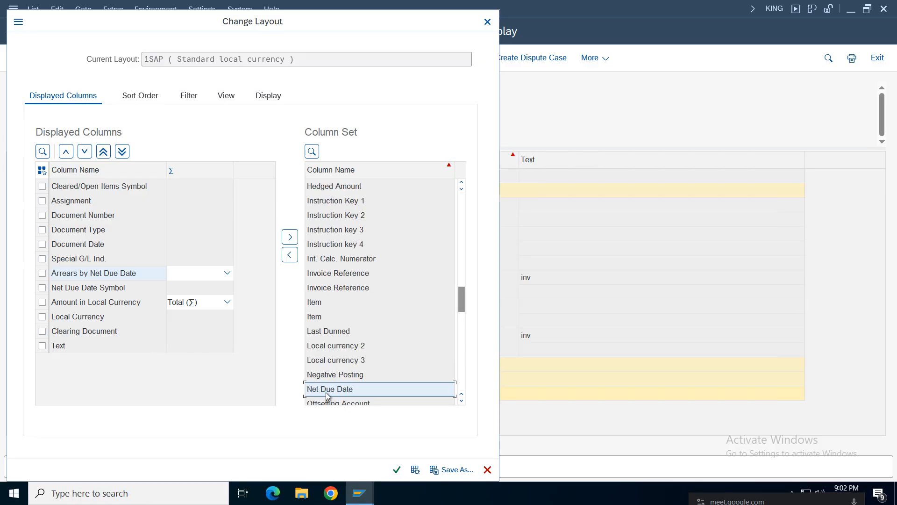
left_click_drag(327, 392, 63, 278)
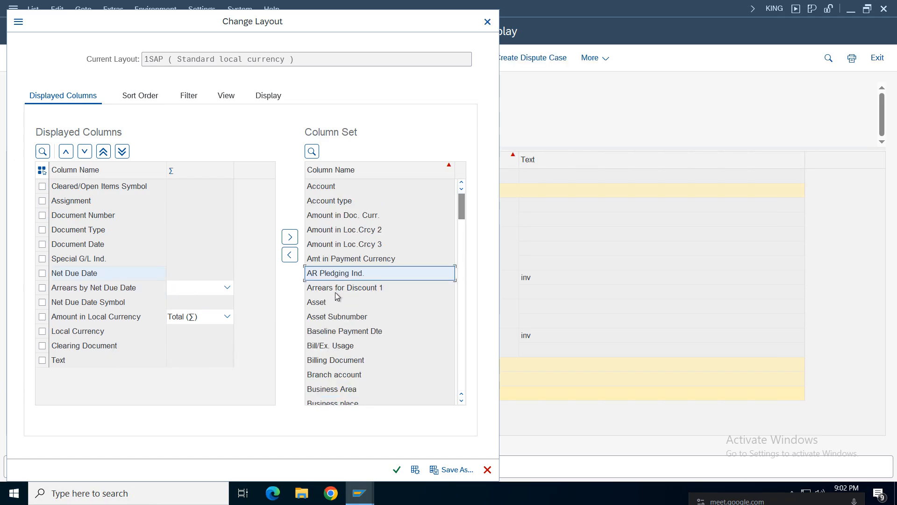
Step: Add the columns Arrears for Discount 1 and Cash Disc. Amt in LC after Net Due Date in the displayed columns
left_click_drag(335, 293, 75, 290)
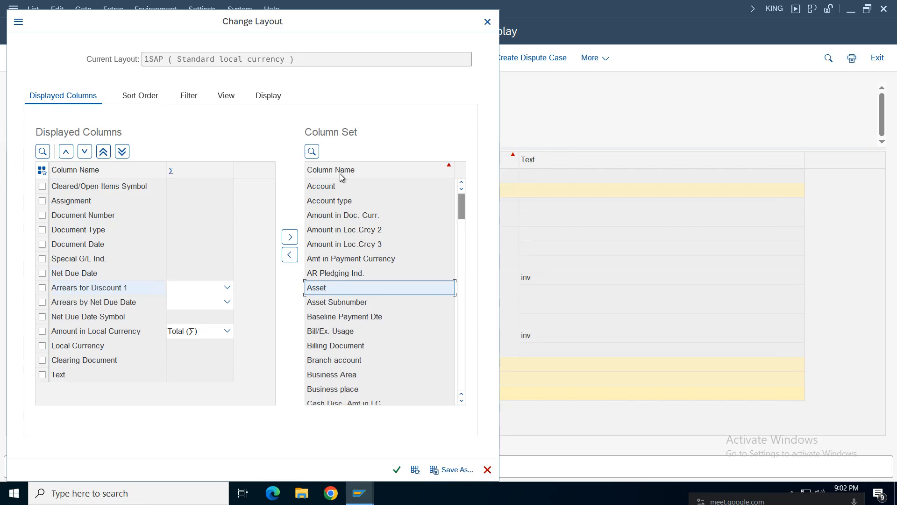
left_click(324, 233)
left_click(322, 306)
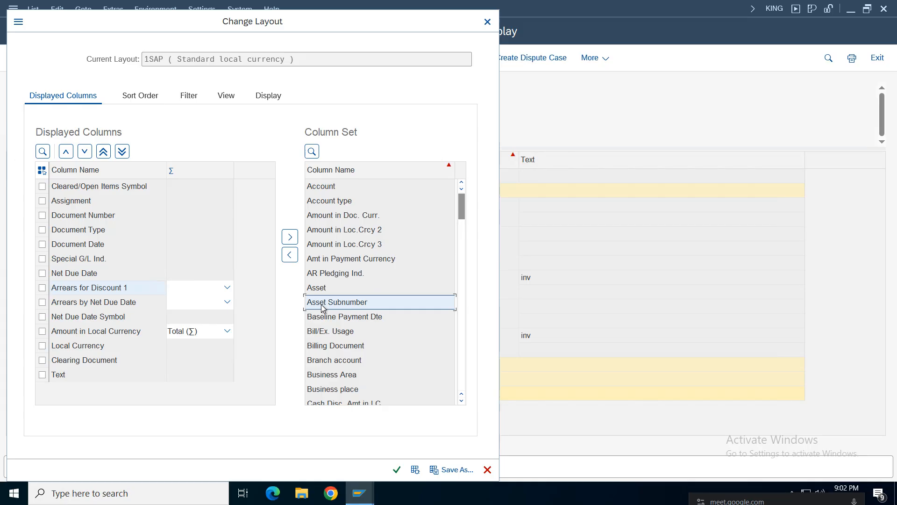
scroll(322, 307, "down", 5)
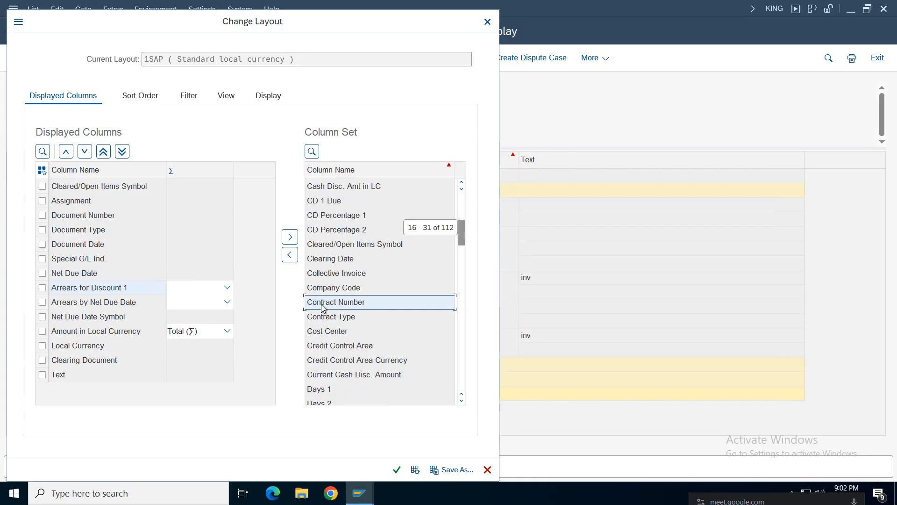
left_click(327, 189)
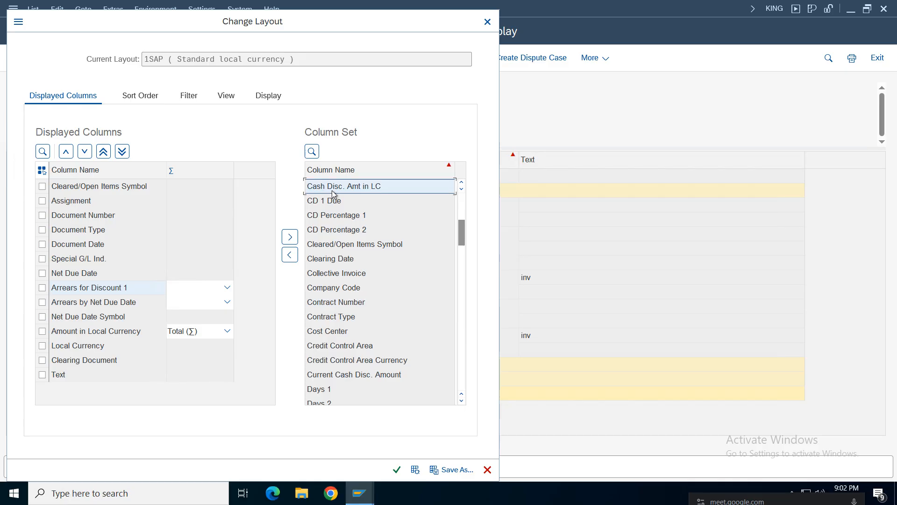
left_click_drag(332, 193, 82, 303)
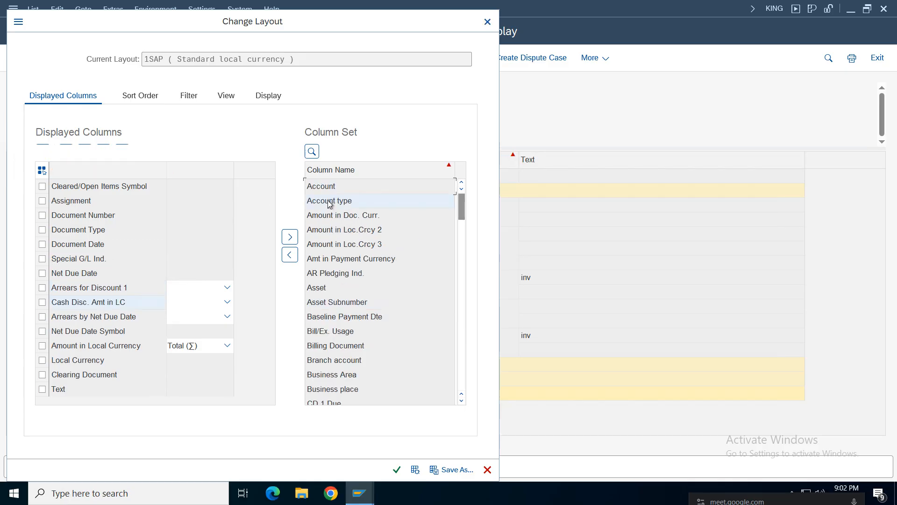
Step: Add the columns CD 1 Due, CD Percentage 1 and CD Percentage 2 after Cash Disc. Amt in LC
left_click(326, 287)
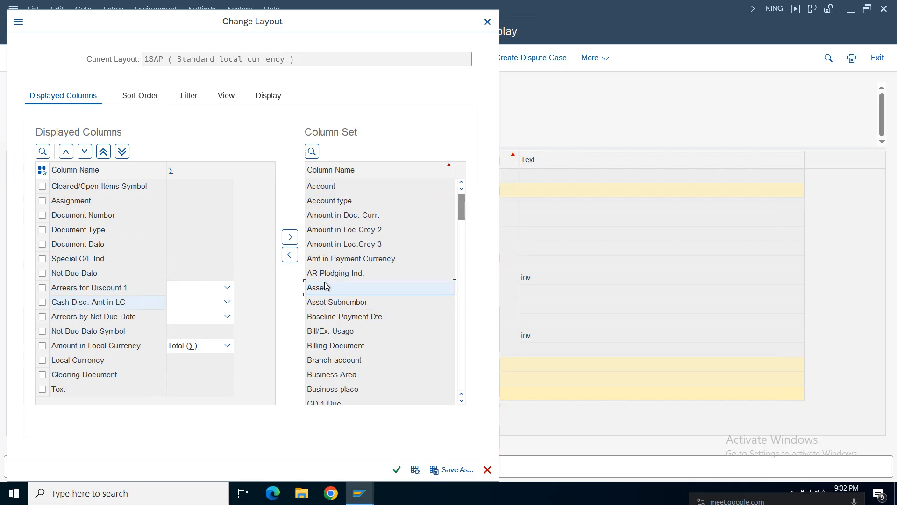
scroll(325, 287, "down", 5)
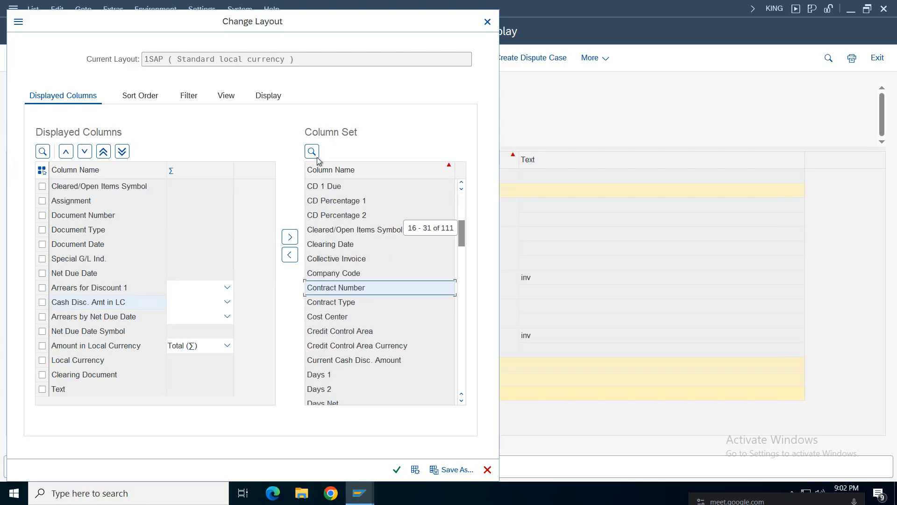
left_click(335, 188)
left_click(338, 204, "ctrl")
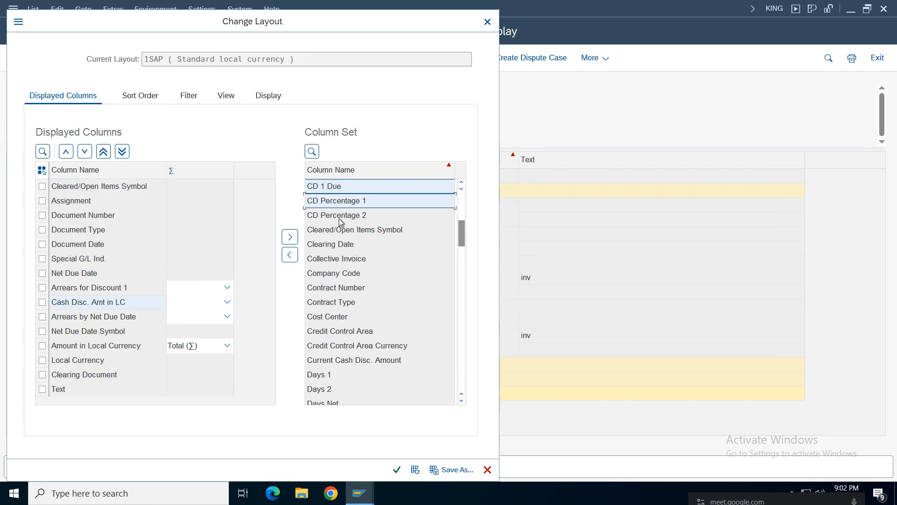
left_click(342, 219, "ctrl")
left_click_drag(342, 220, 96, 318)
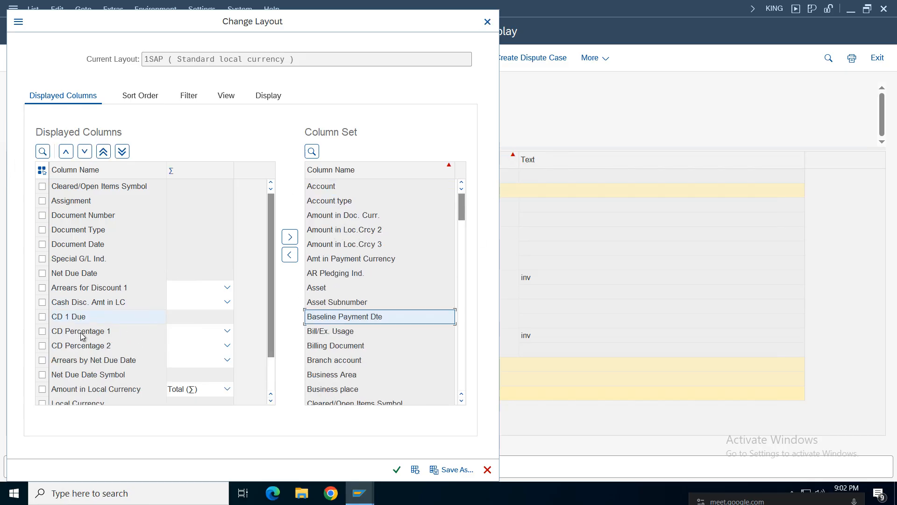
Step: Save the changed line item layout as user-specific layout am01 with the name am
left_click(456, 470)
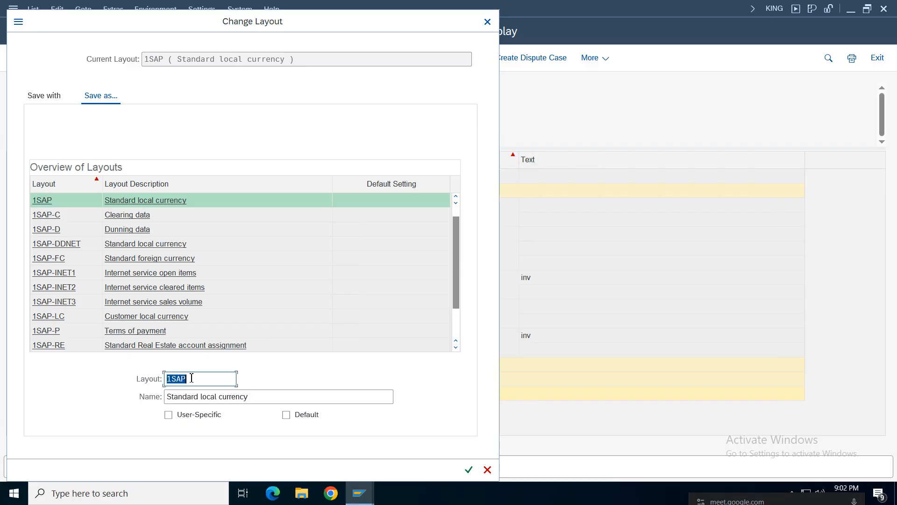
key("BackSpace")
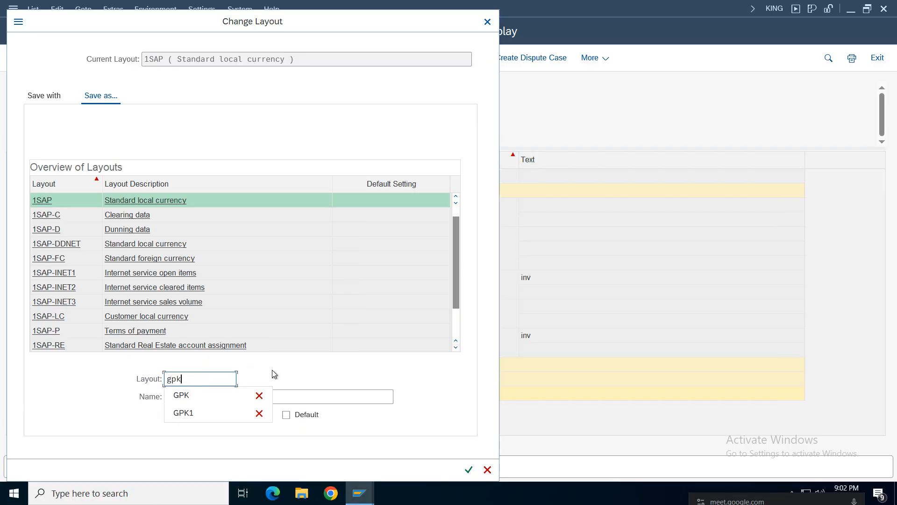
type("am")
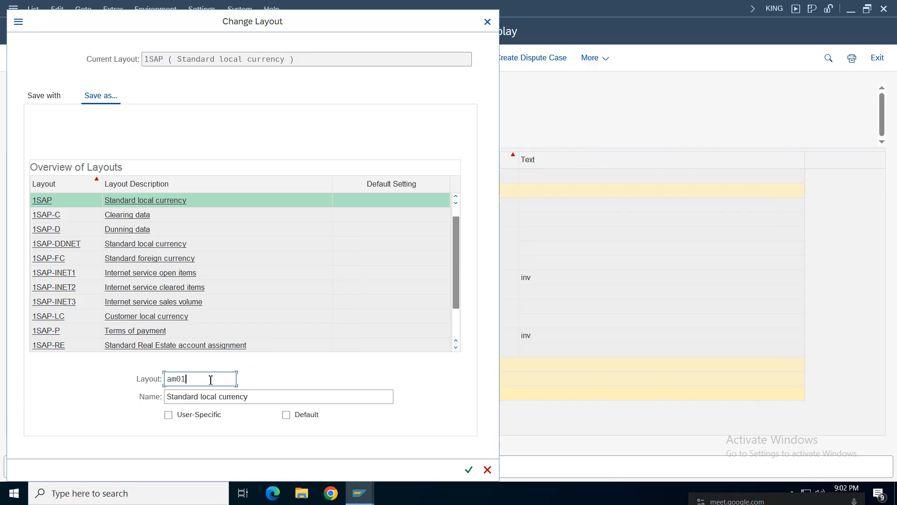
type("01")
left_click(355, 333)
left_click(253, 403)
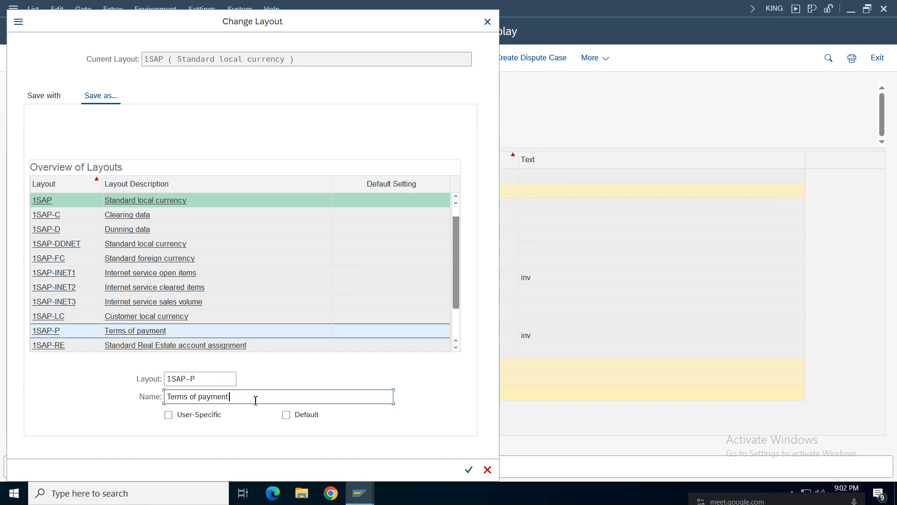
left_click(209, 380)
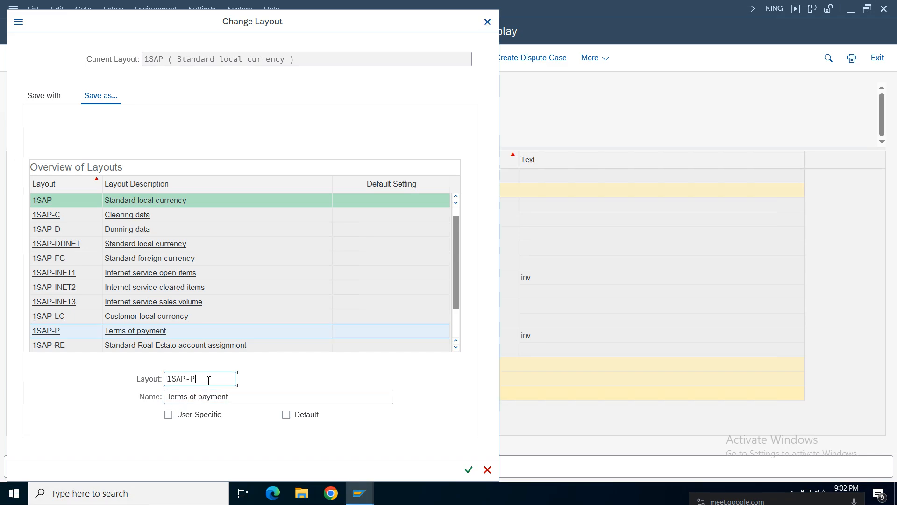
type("am01")
left_click(127, 382)
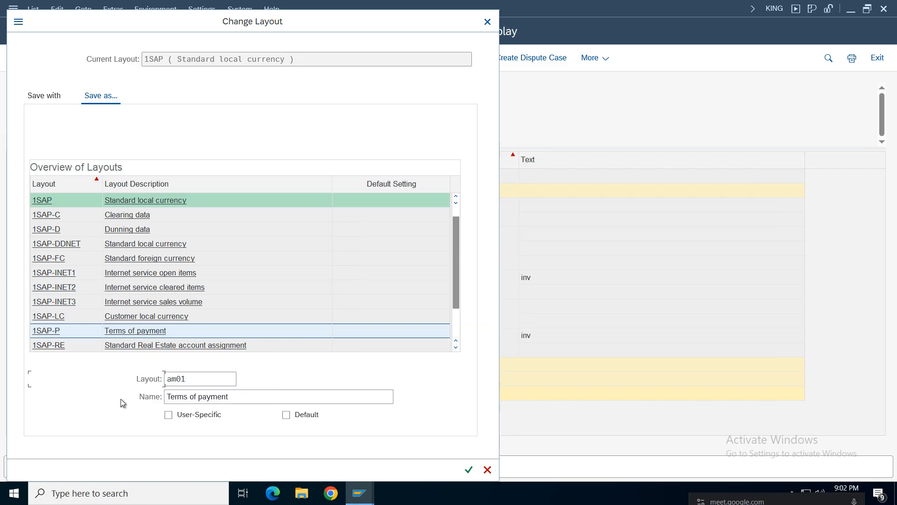
left_click(211, 415)
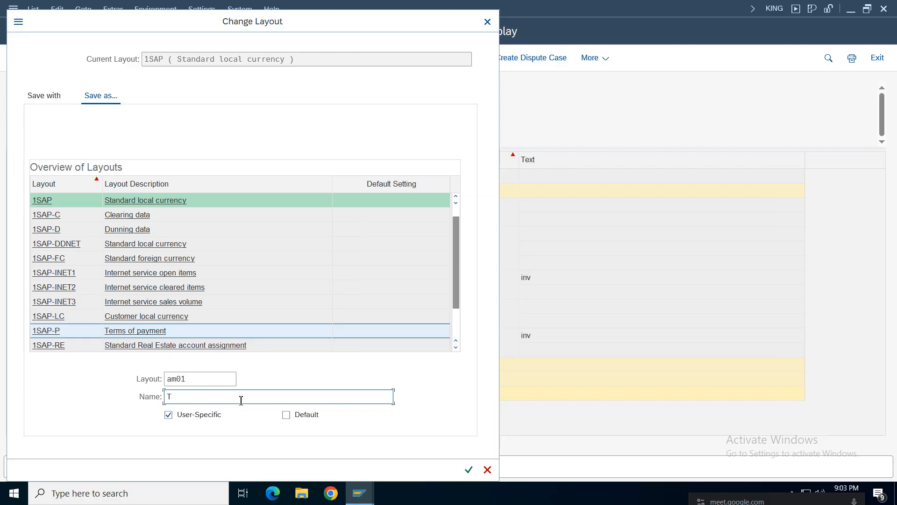
type("am")
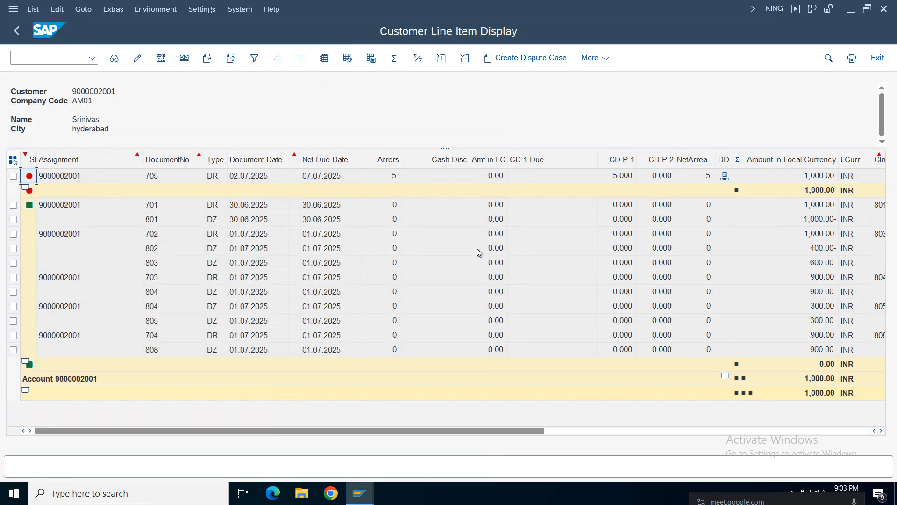
Step: Widen the discount 1 arrears column until its full heading fits
left_click(394, 181)
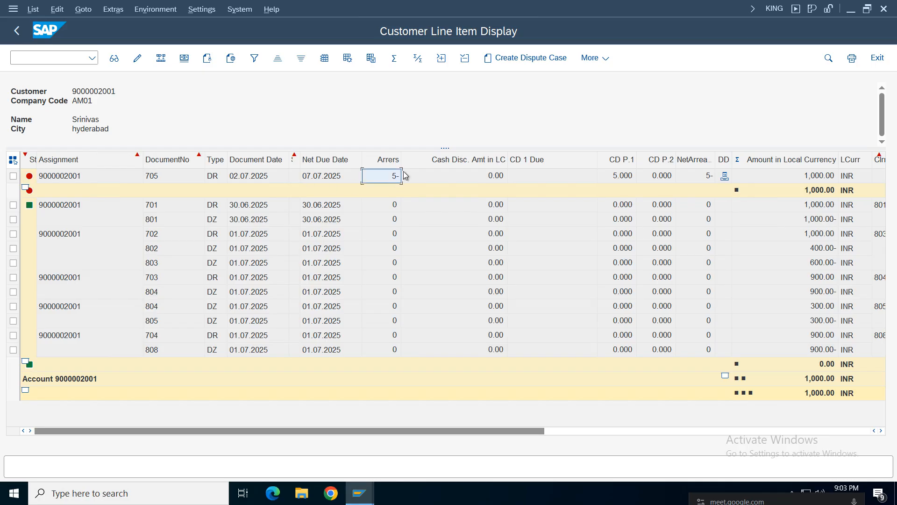
left_click_drag(401, 160, 428, 160)
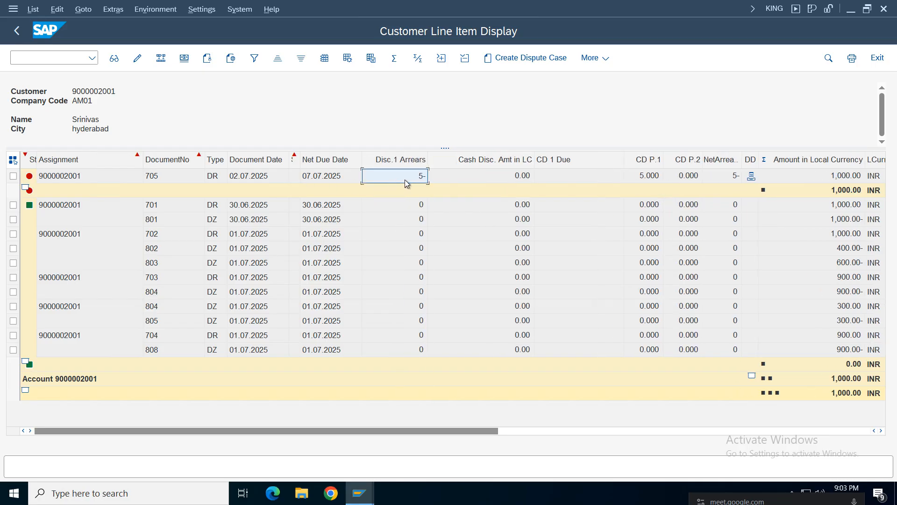
left_click(499, 177)
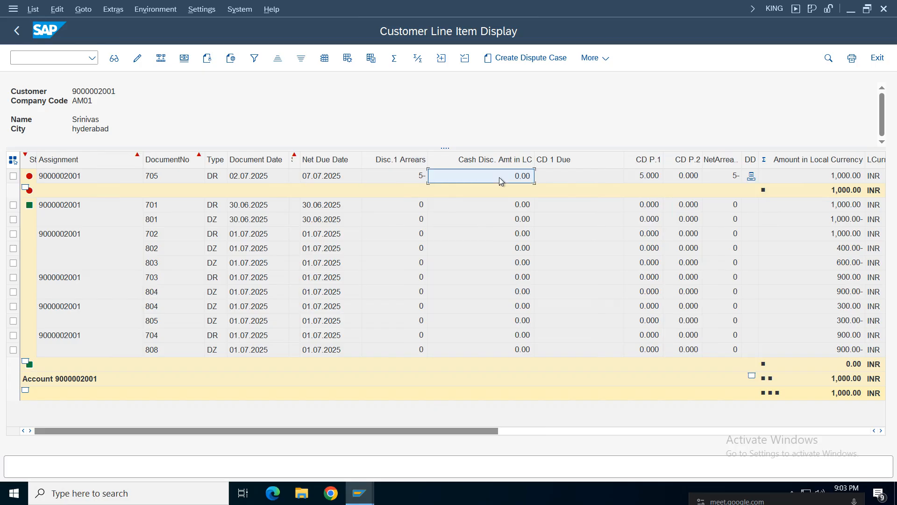
Step: Examine the open invoice's document date, net due date, discount 1 arrears and cash discount amount
left_click(318, 178)
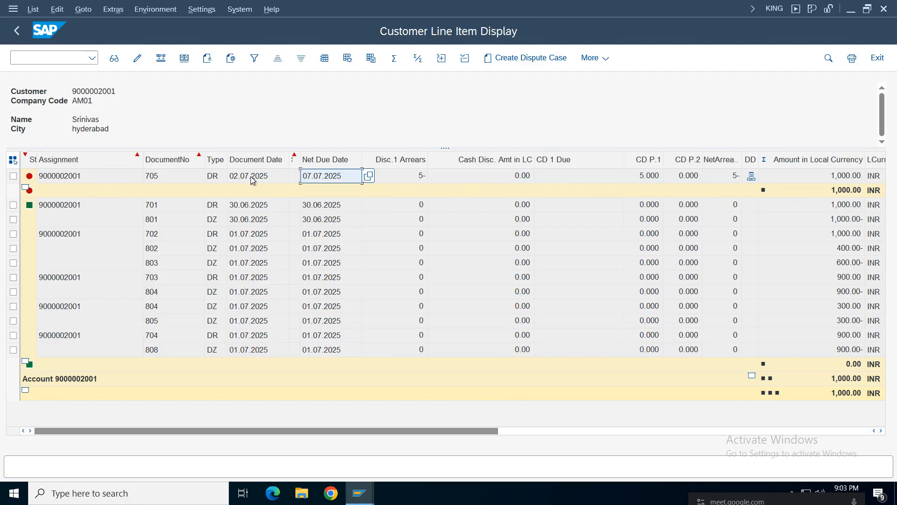
left_click(256, 182)
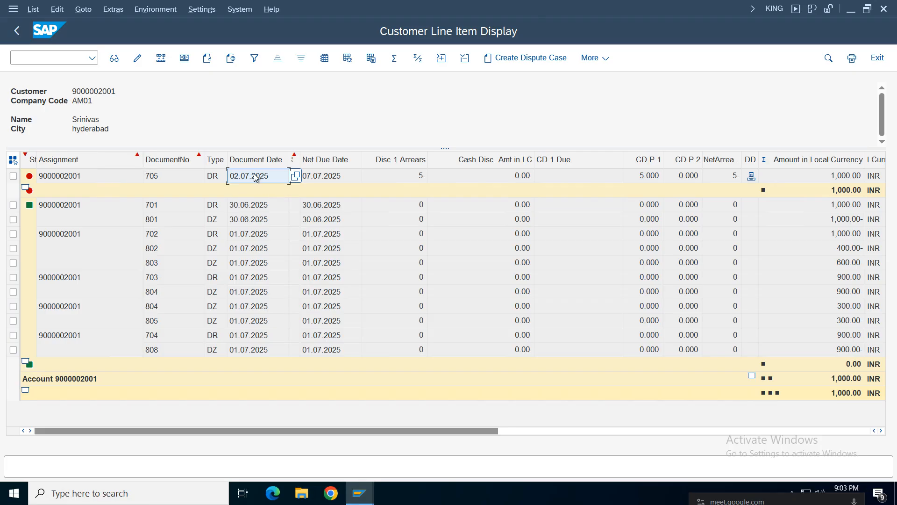
left_click(334, 181)
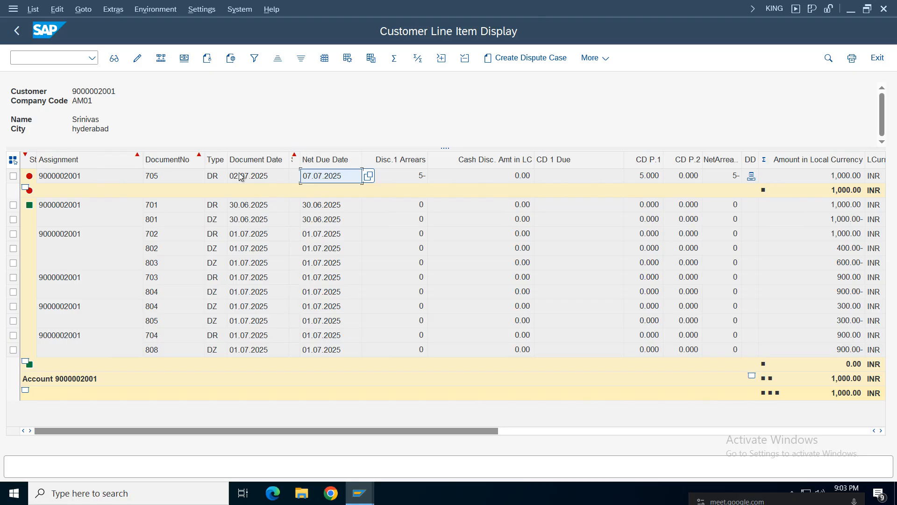
left_click(256, 180)
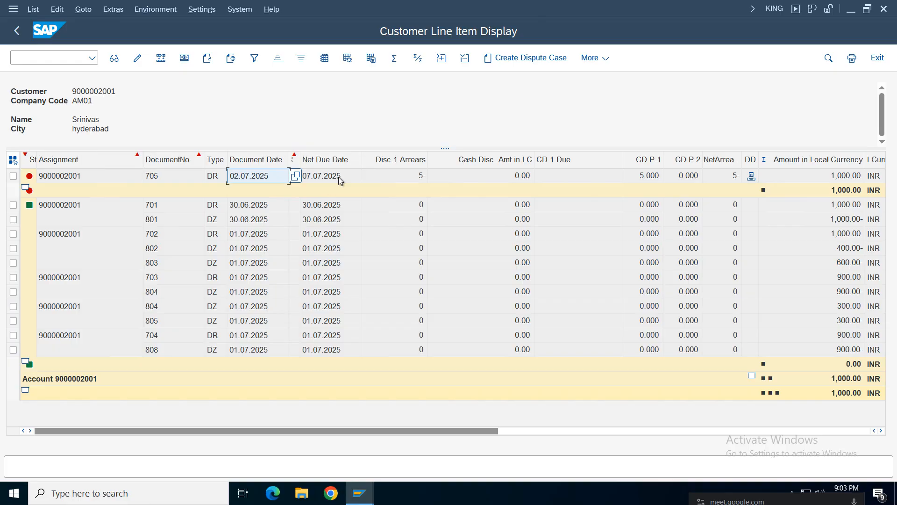
left_click(327, 181)
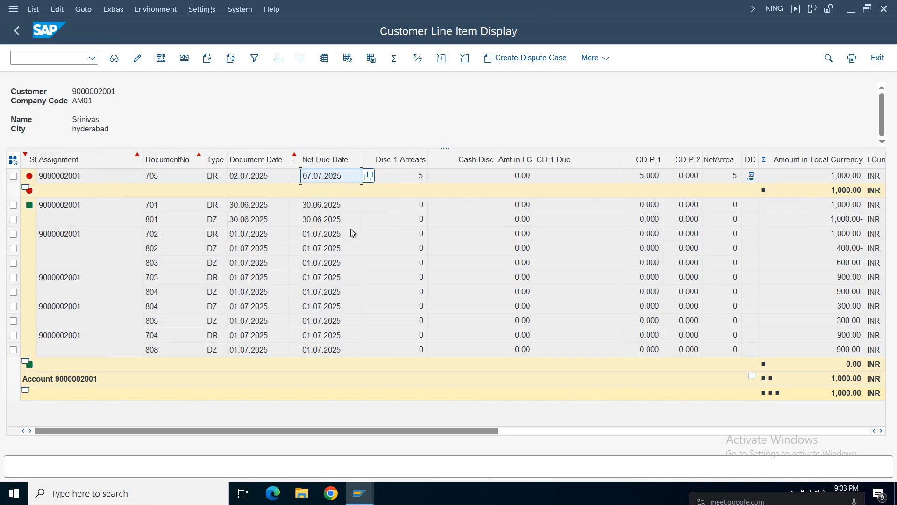
left_click(408, 178)
left_click(265, 180)
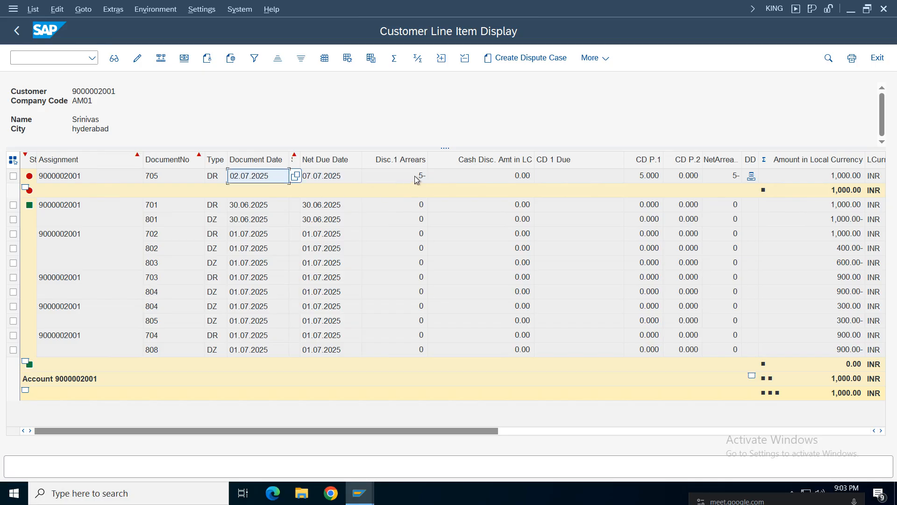
left_click(414, 175)
left_click(315, 180)
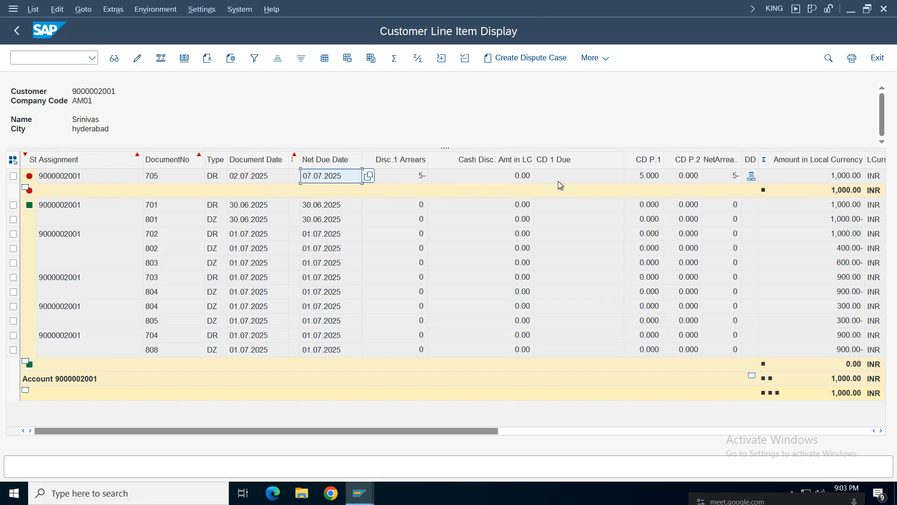
left_click(498, 177)
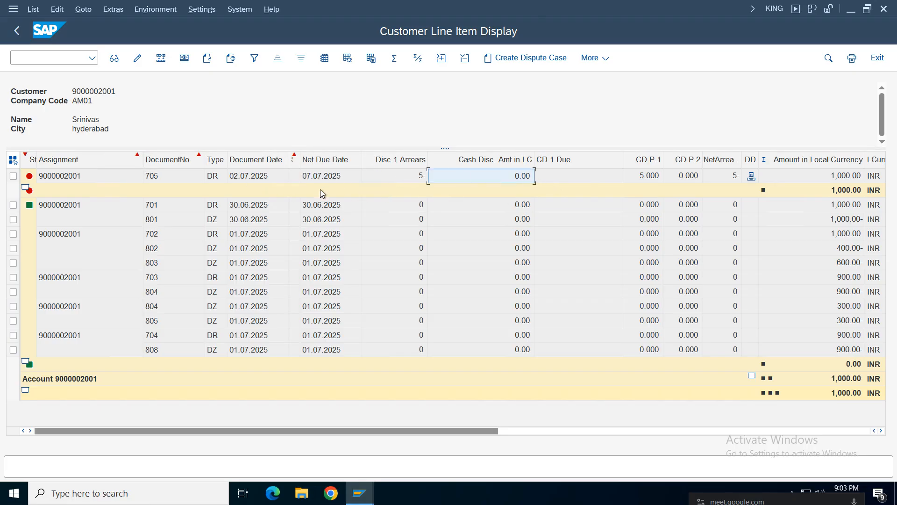
left_click(394, 177)
left_click(251, 177)
left_click(383, 180)
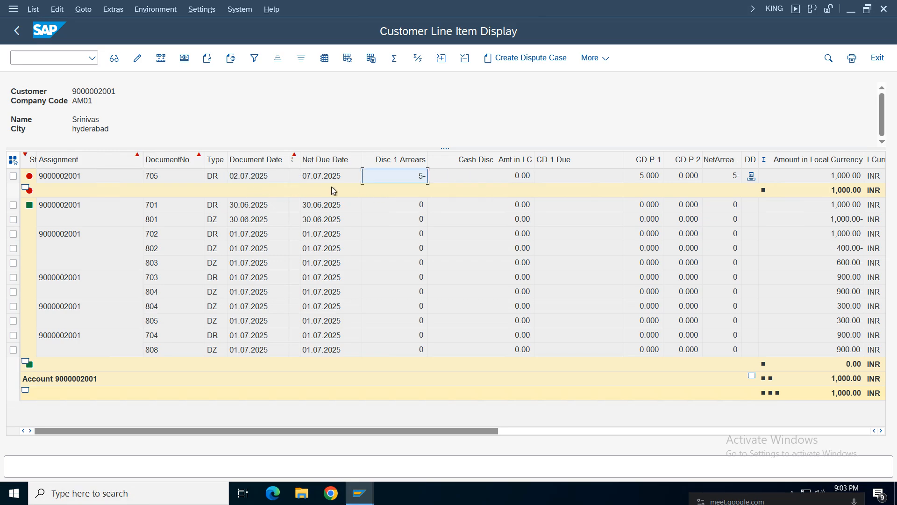
Step: Review the open invoice's remaining columns, including CD 1 Due, both discount percentages, net arrears, local currency amount and clearing document
left_click(330, 177)
key("Tab")
key("Tab")
key("Tab")
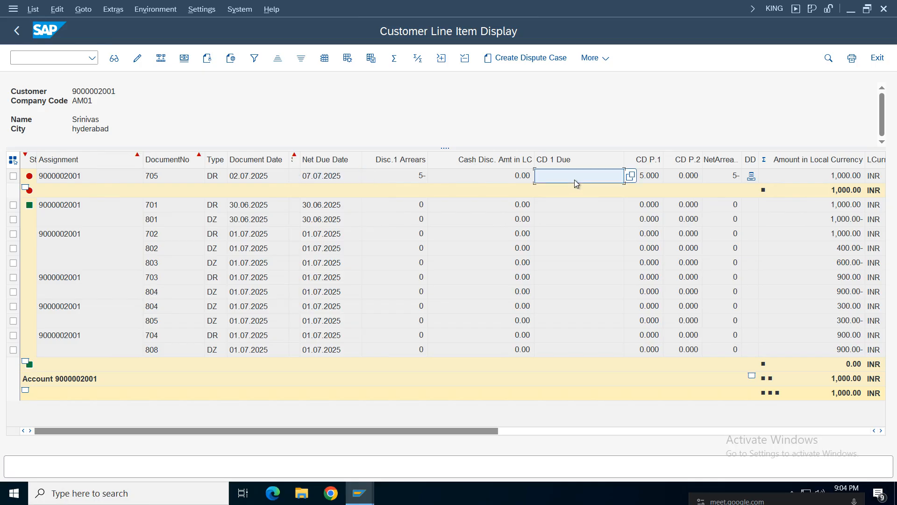
key("Tab")
key("Tab")
key("Tab")
key("Tab")
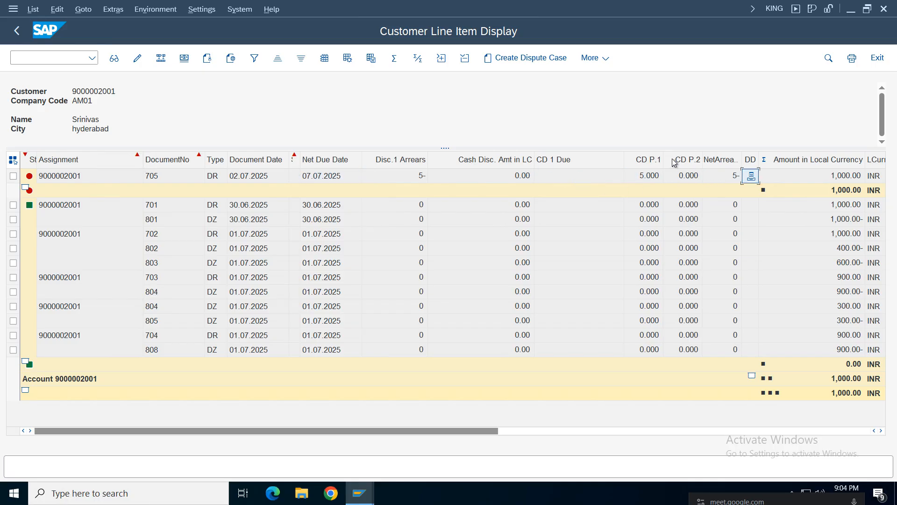
left_click(650, 180)
left_click(722, 175)
key("Right")
key("Right")
key("Right")
key("Right")
key("Right")
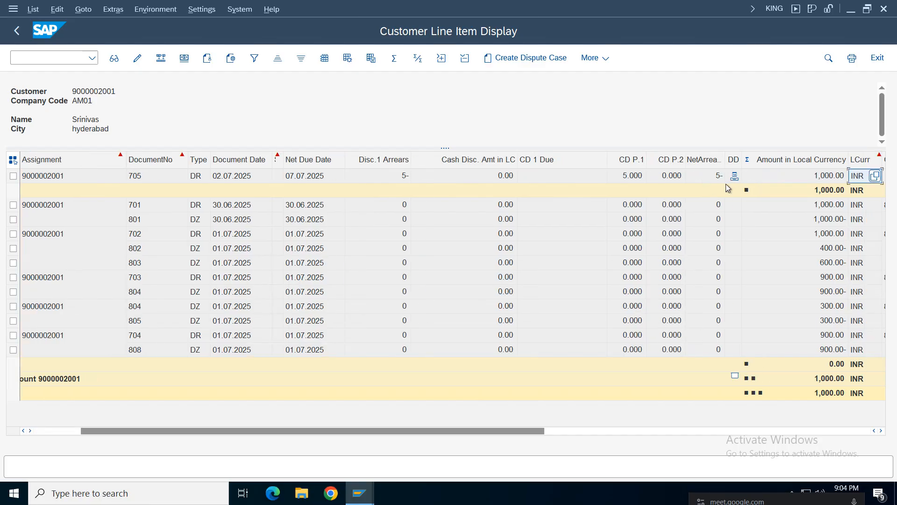
key("Left")
key("Left")
key("Left")
key("Left")
key("Left")
key("Left")
key("Left")
key("Left")
key("Left")
key("Left")
key("Left")
key("Left")
key("Left")
key("Left")
key("Left")
key("Left")
key("Left")
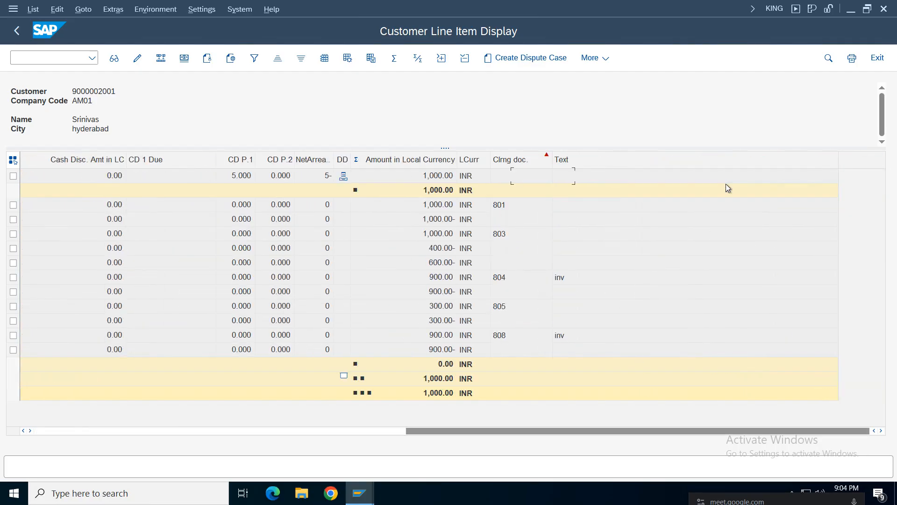
Step: Switch to the invoice's document display session and open transaction F-28 in a new session
left_click(360, 493)
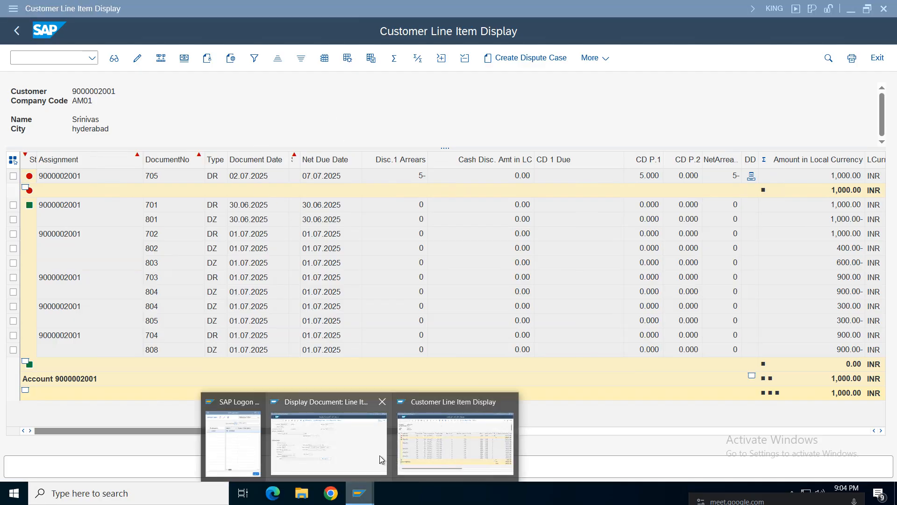
left_click(358, 435)
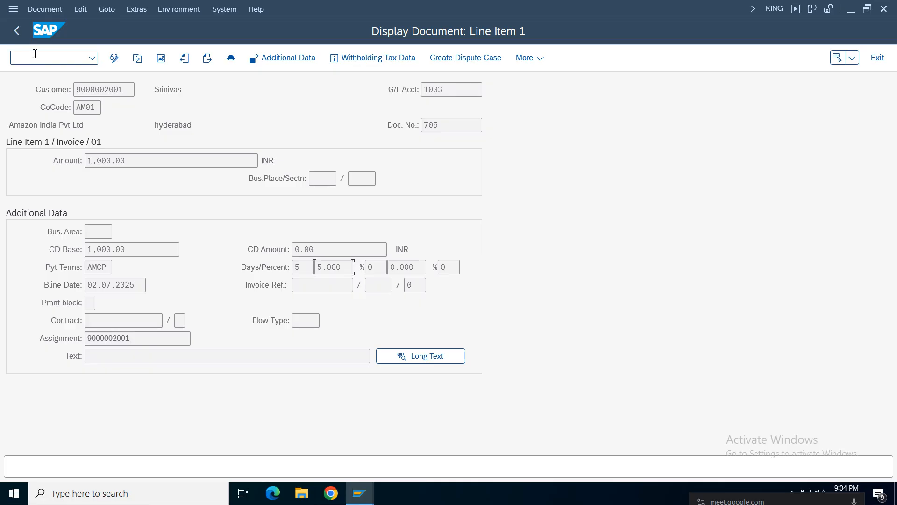
type("/of-28")
key("Return")
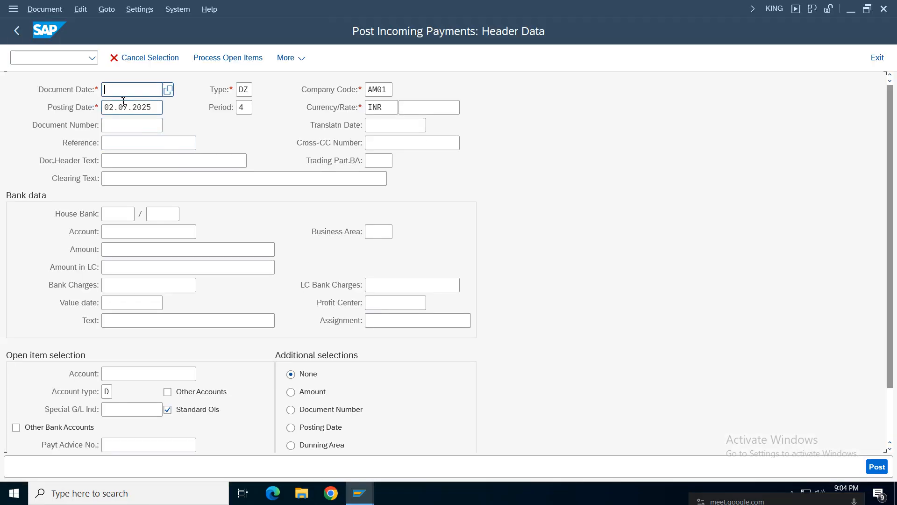
Step: Fill the incoming payment's document date with the posting date, 02.07.2025
left_click_drag(156, 107, 71, 112)
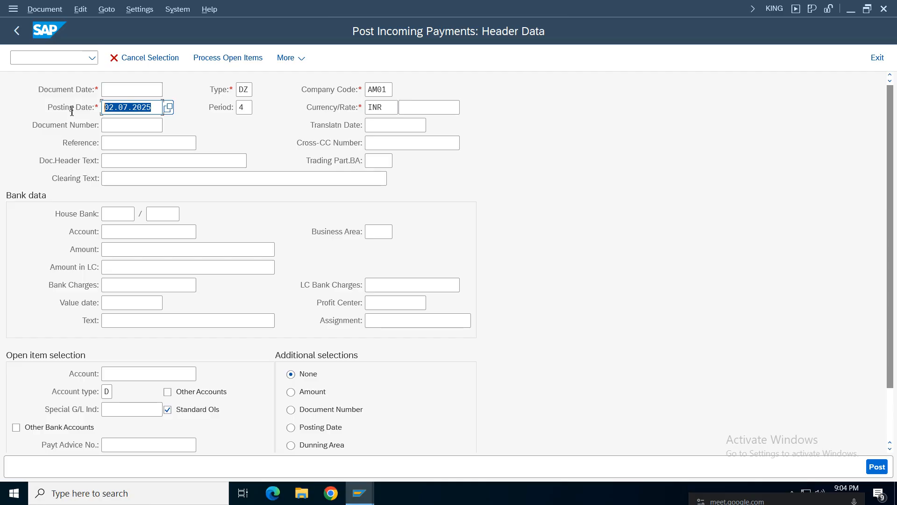
key("ctrl+c")
left_click(117, 90)
key("ctrl+v")
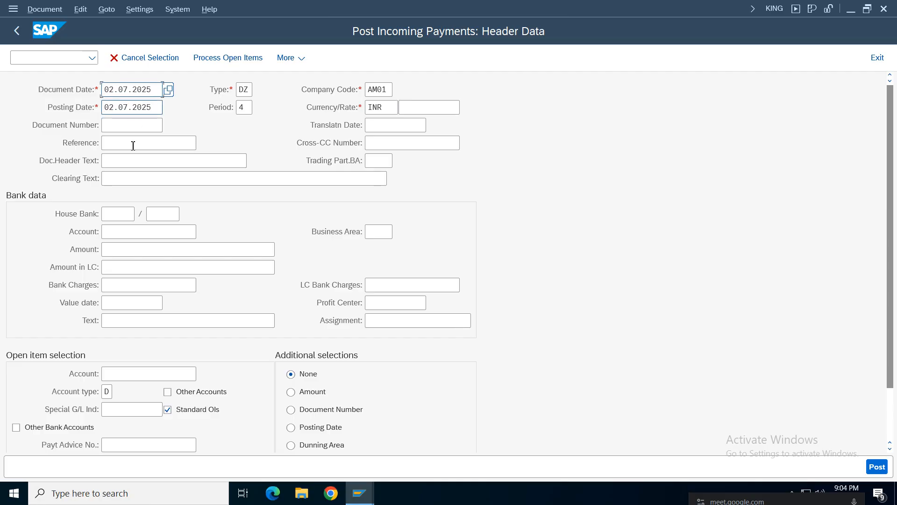
Step: Set both the reference and the document header text of the incoming payment to cp
left_click(120, 146)
left_click(125, 142)
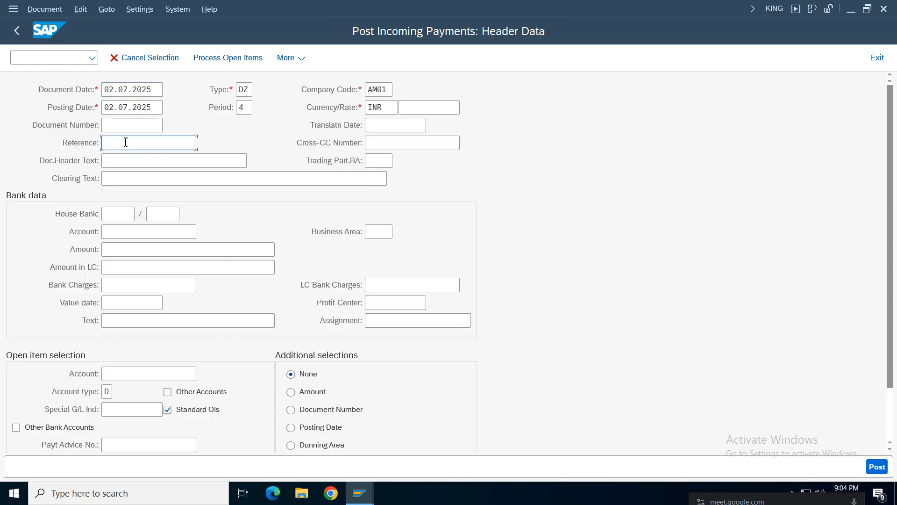
type("cp")
left_click(117, 161)
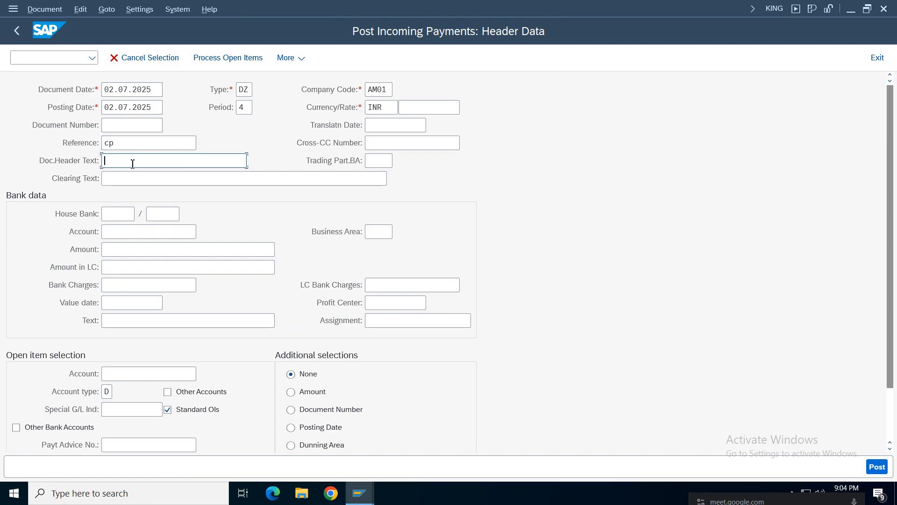
type("cp")
left_click_drag(113, 159, 94, 160)
Step: Set the account in the incoming payment's bank data to 1000
left_click(114, 232)
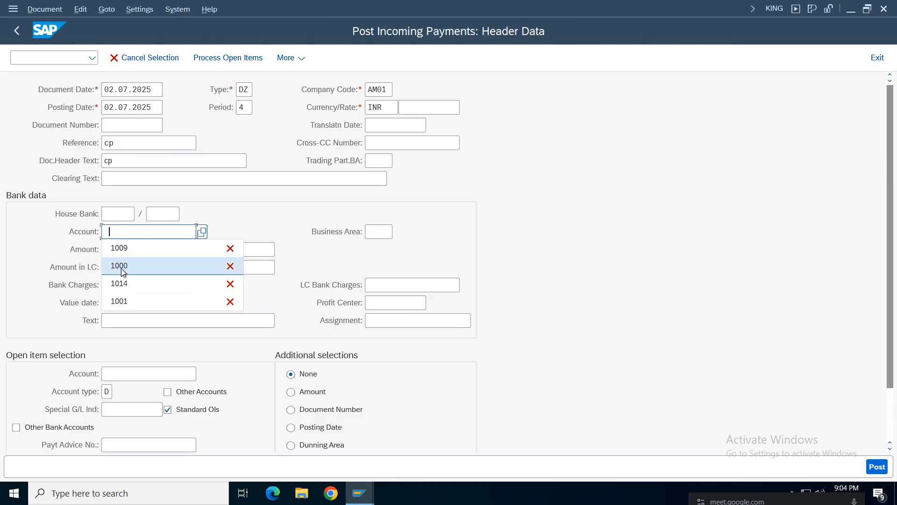
left_click(118, 268)
left_click(120, 250)
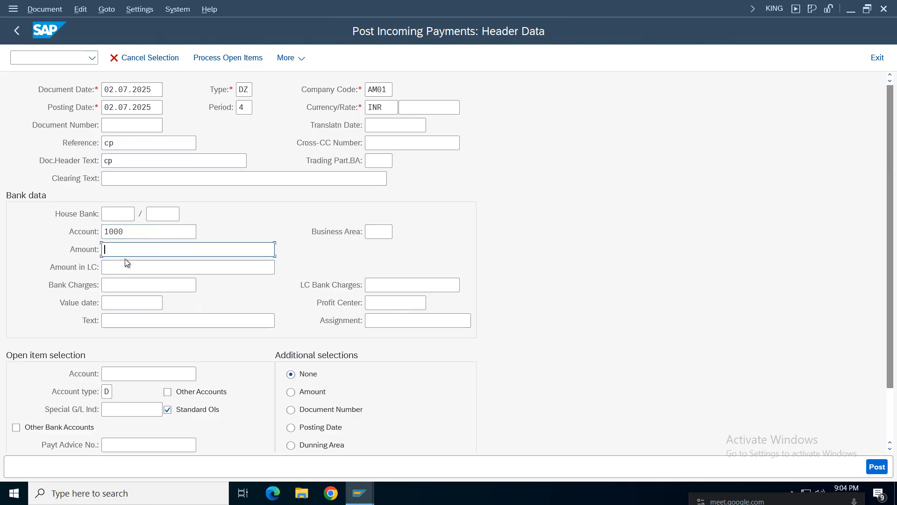
type("100")
key("BackSpace")
key("BackSpace")
key("BackSpace")
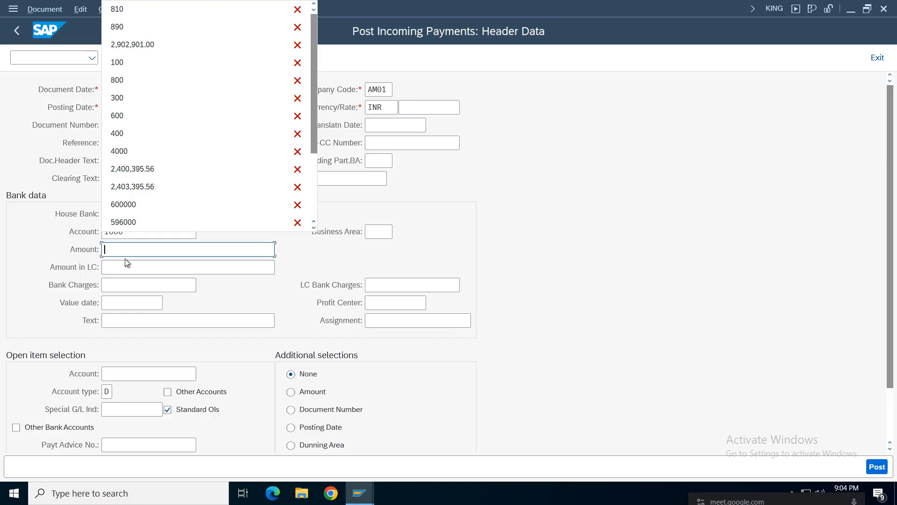
left_click(33, 251)
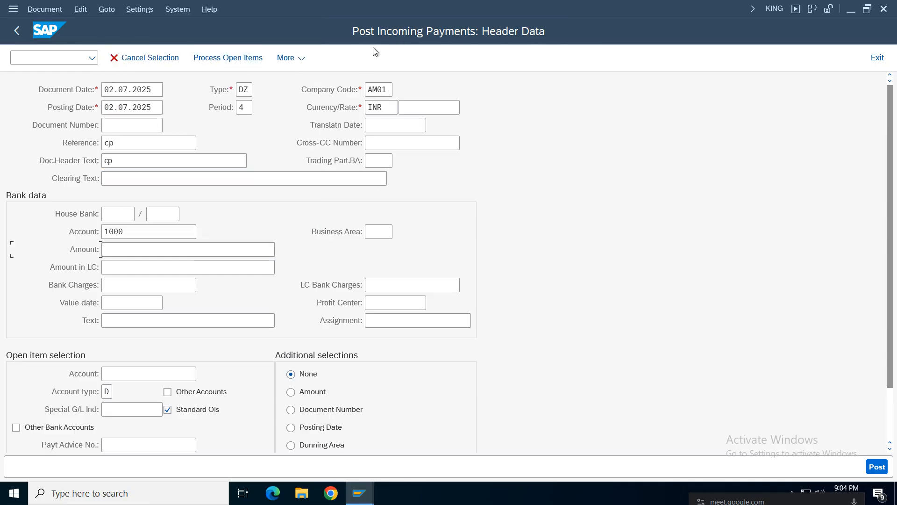
Step: Set the amount in the incoming payment's bank data to 950 and the text to payment
left_click(138, 251)
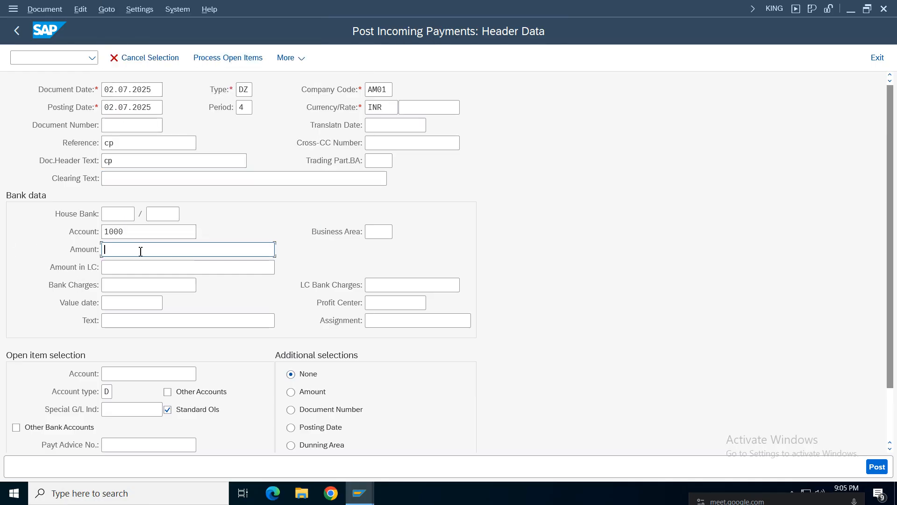
type("950")
left_click(127, 322)
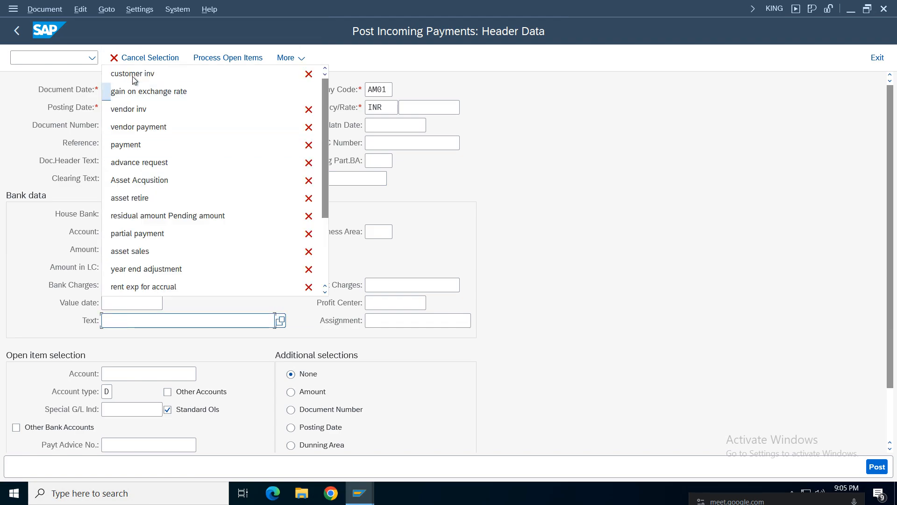
left_click(125, 145)
Step: Fill the open item selection's account with the customer found by searching company code AM01
left_click(132, 373)
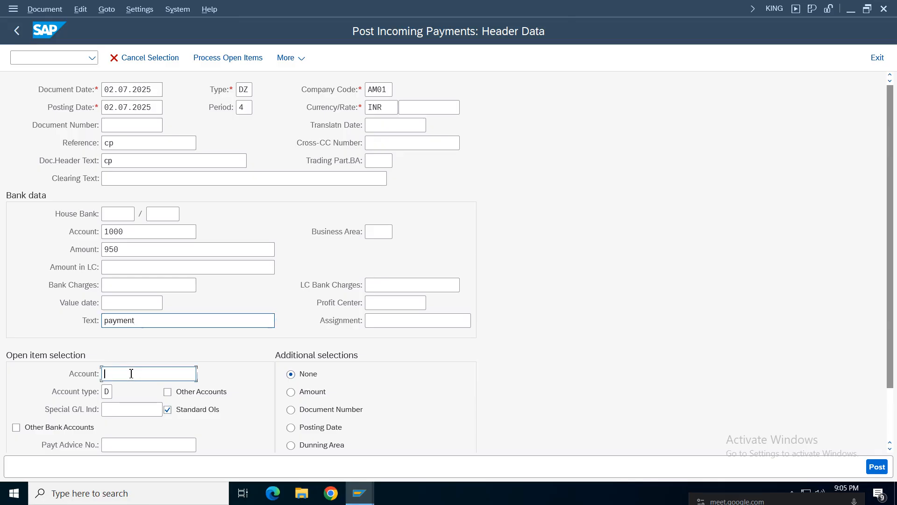
left_click(203, 374)
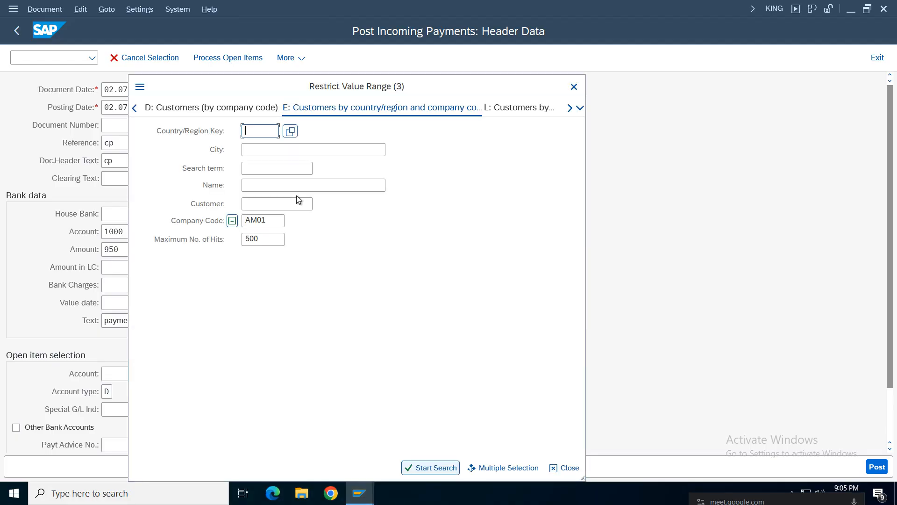
key("Return")
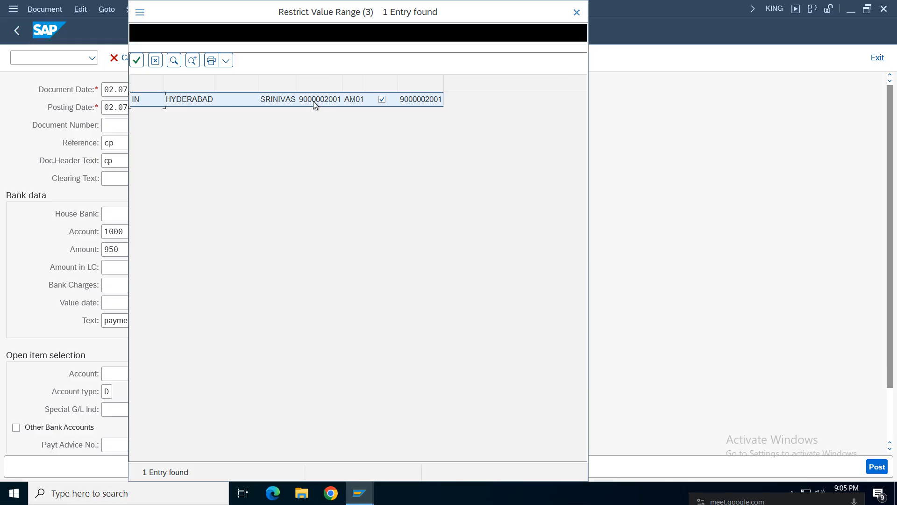
double_click(313, 101)
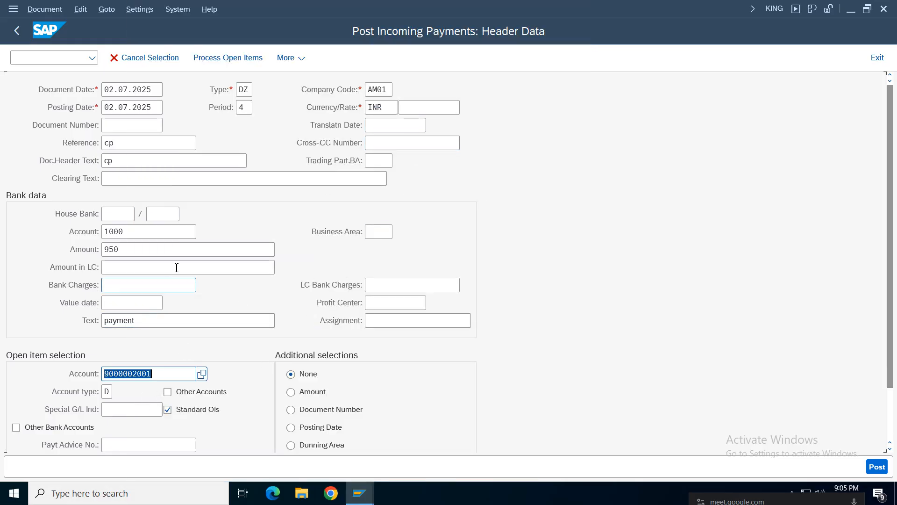
Step: Process the customer's open items, checking the cash discount and unassigned amount, and simulate the payment posting
left_click(227, 58)
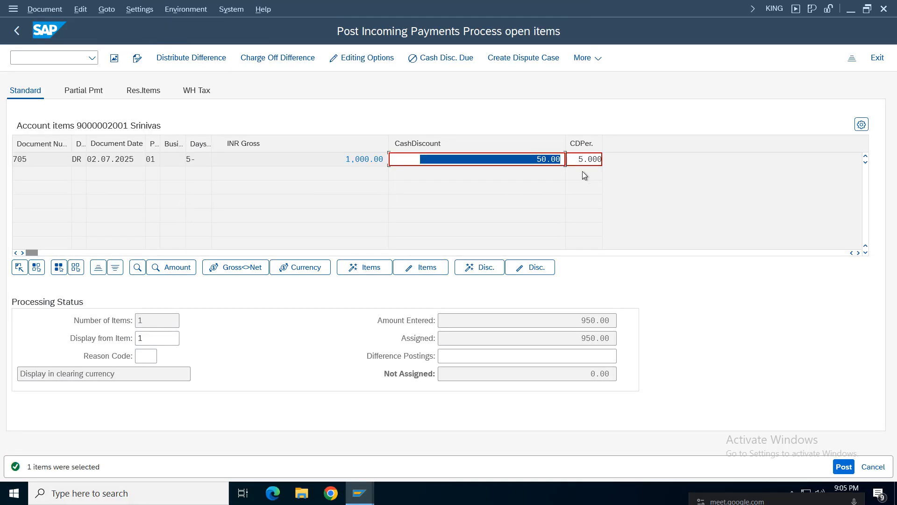
left_click(582, 164)
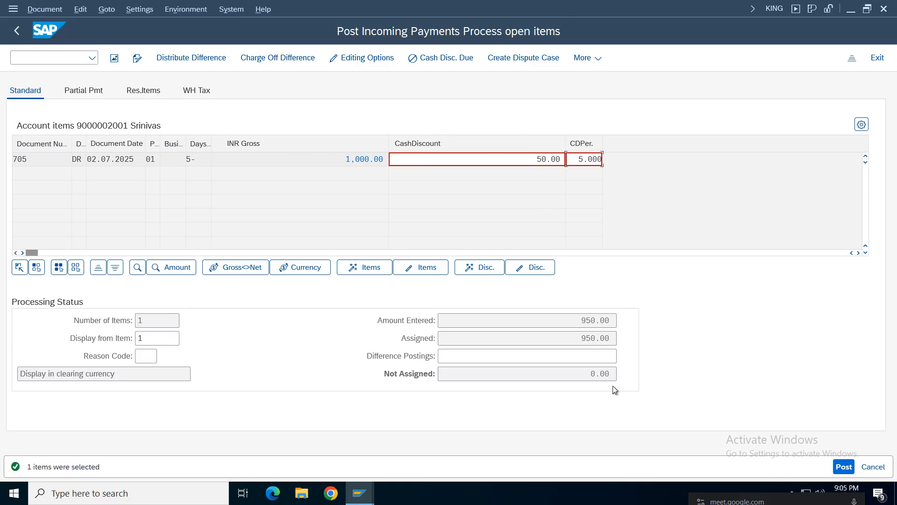
double_click(593, 373)
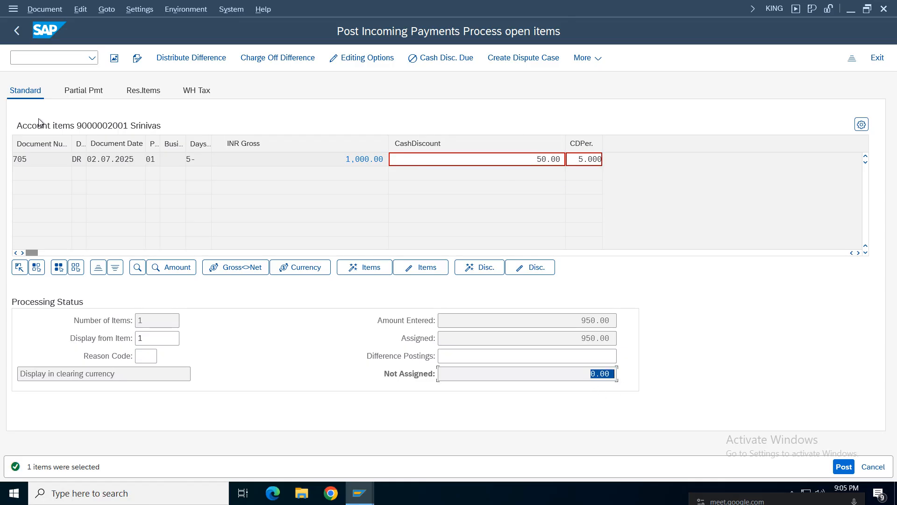
left_click(45, 10)
left_click(47, 41)
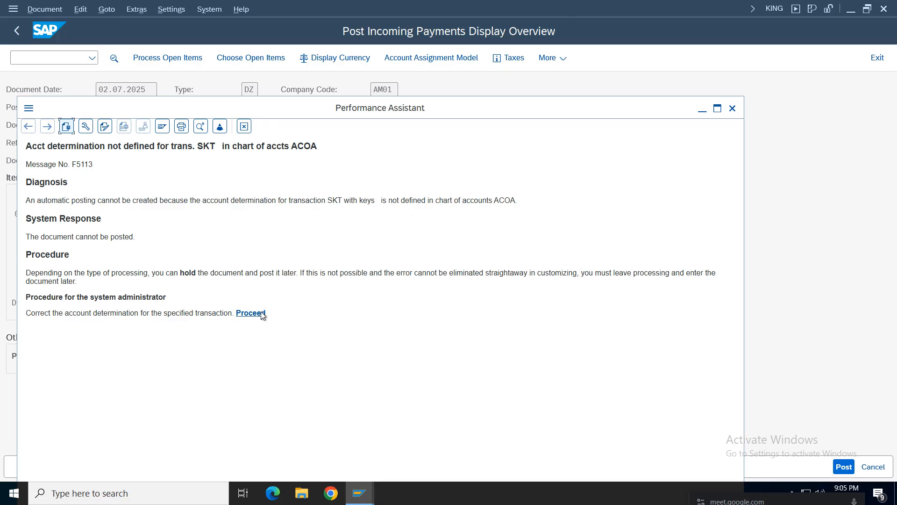
Step: Proceed from the error help to account determination SKT for chart of accounts ACOA and save its rules to reach the account assignment
left_click(260, 313)
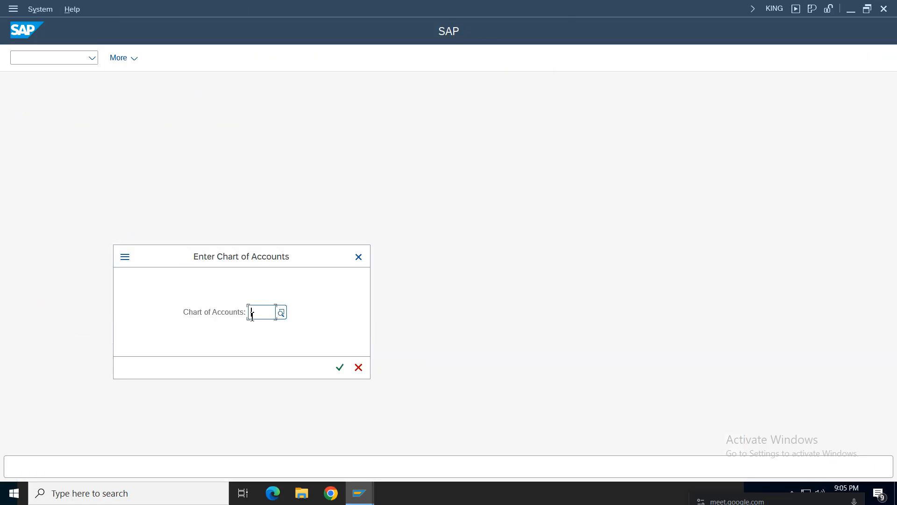
type("acoa")
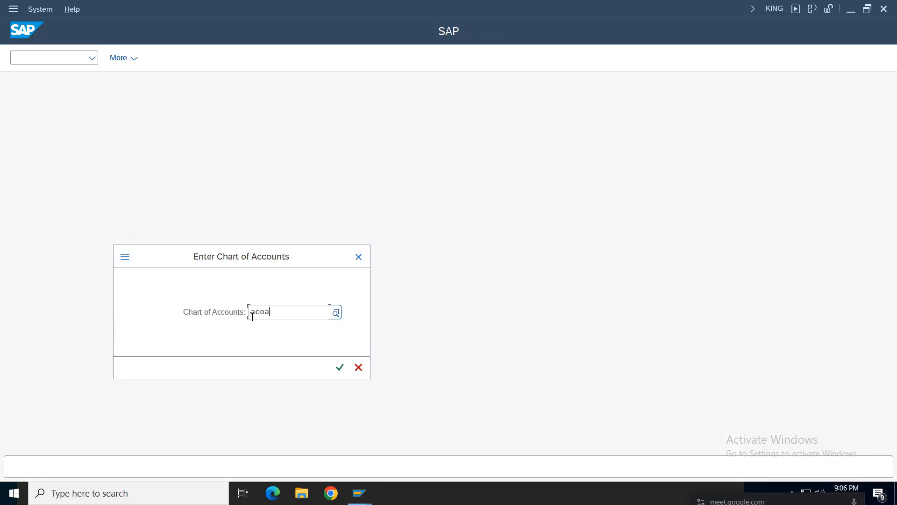
key("Return")
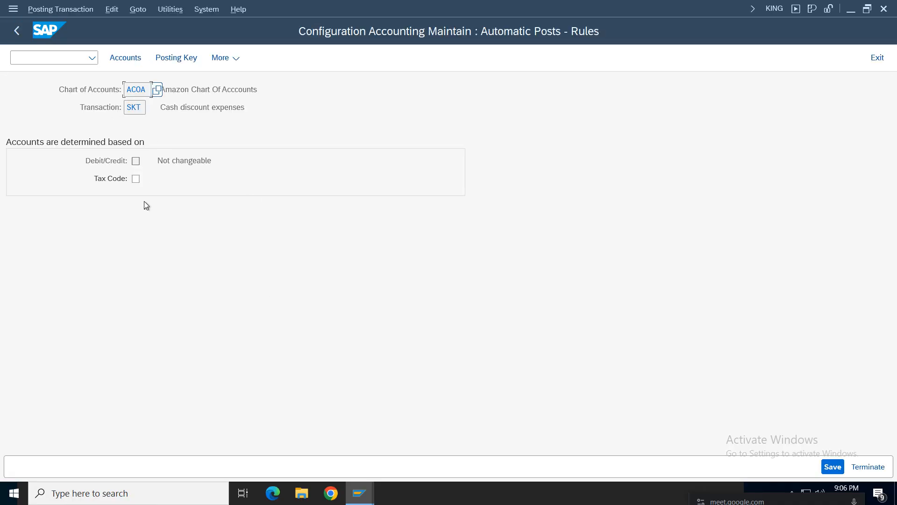
left_click(133, 59)
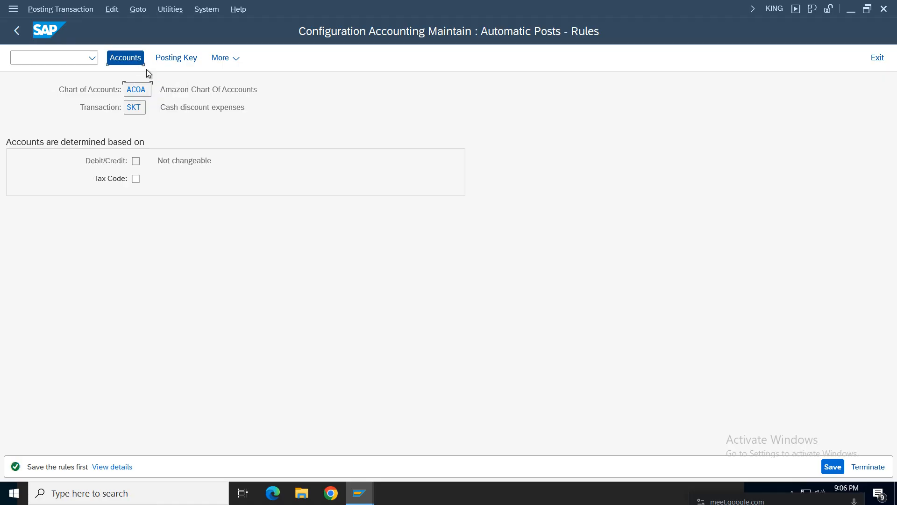
left_click(833, 467)
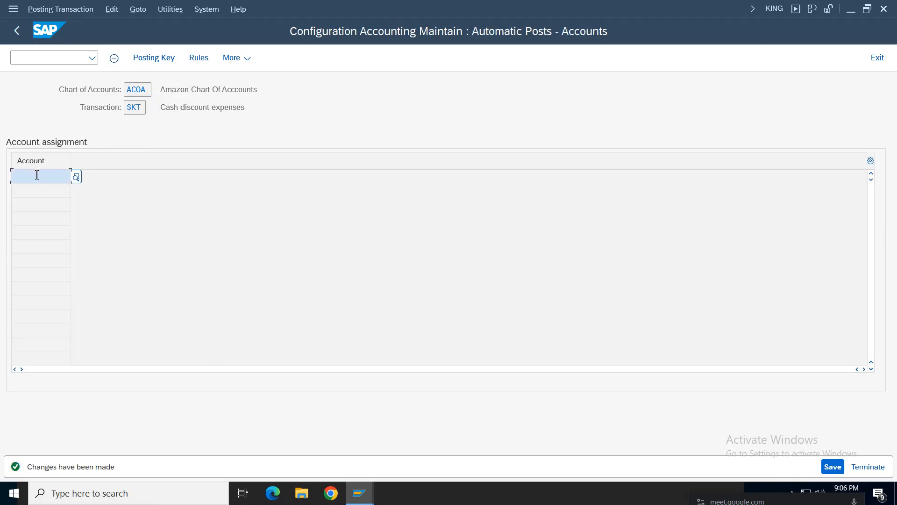
Step: Check the description of transaction key SKT and open transaction FS00 in a new session
left_click_drag(255, 110, 138, 109)
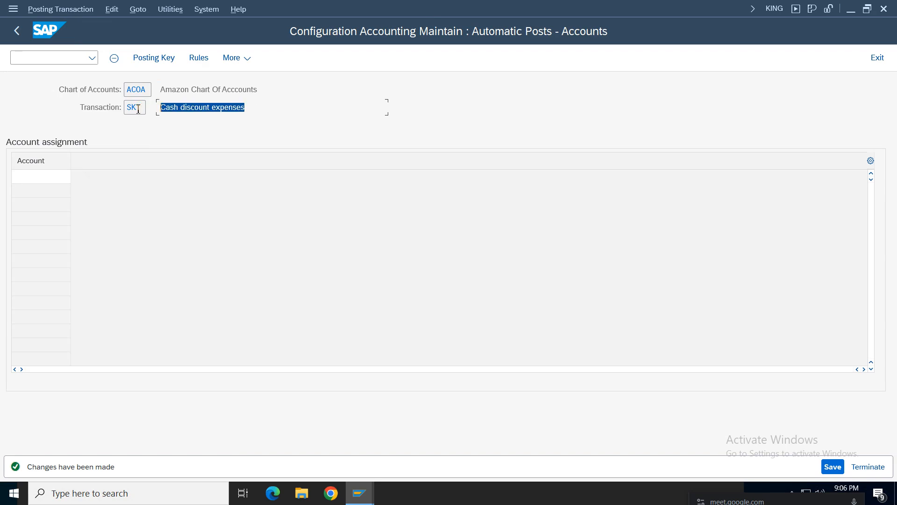
left_click(29, 59)
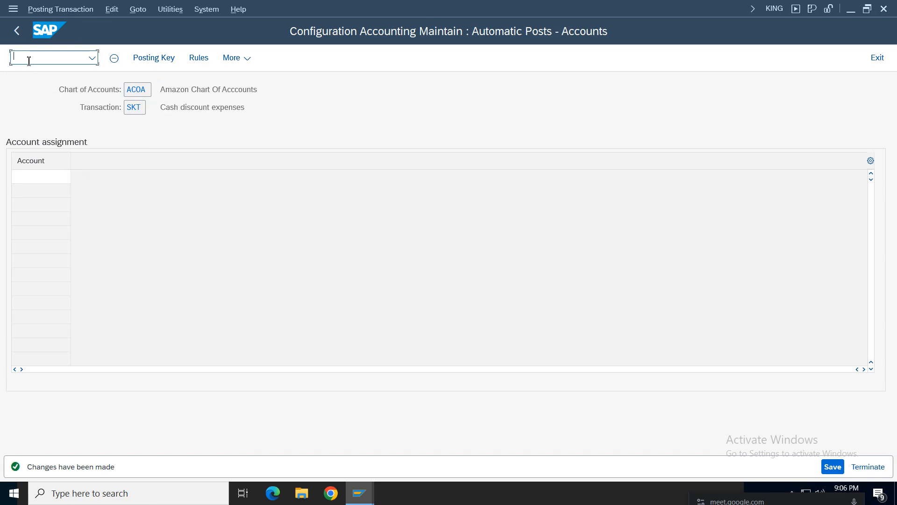
type("/ofs00")
key("Return")
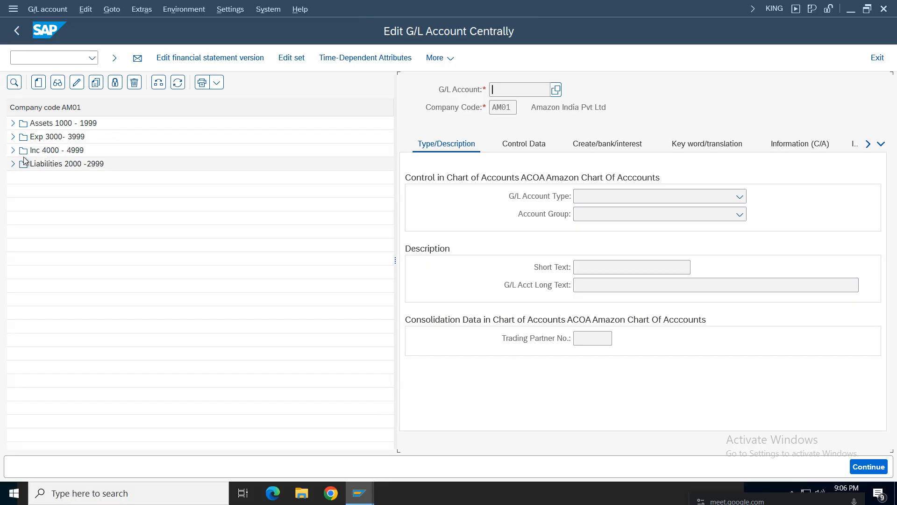
Step: Expand the Exp 3000-3999 accounts and start creating G/L account 3003 in company code AM01
left_click(14, 136)
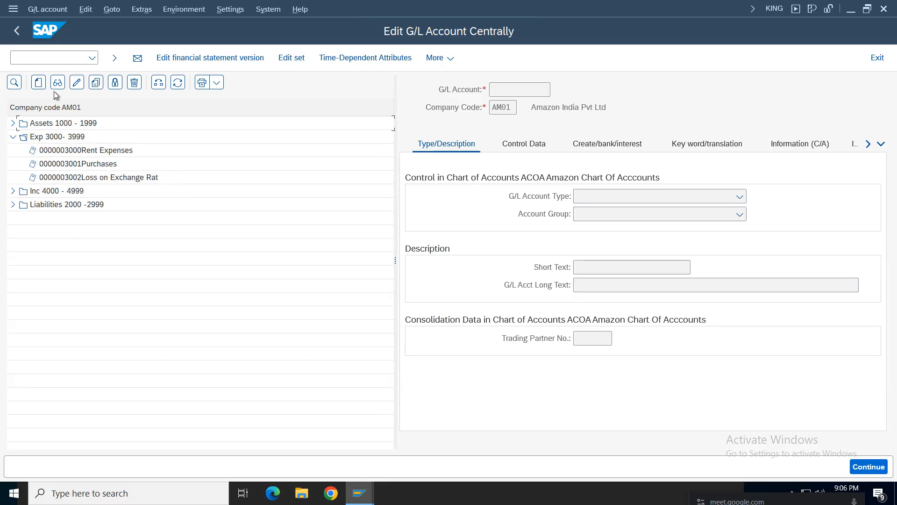
left_click(38, 82)
left_click_drag(186, 160, 391, 179)
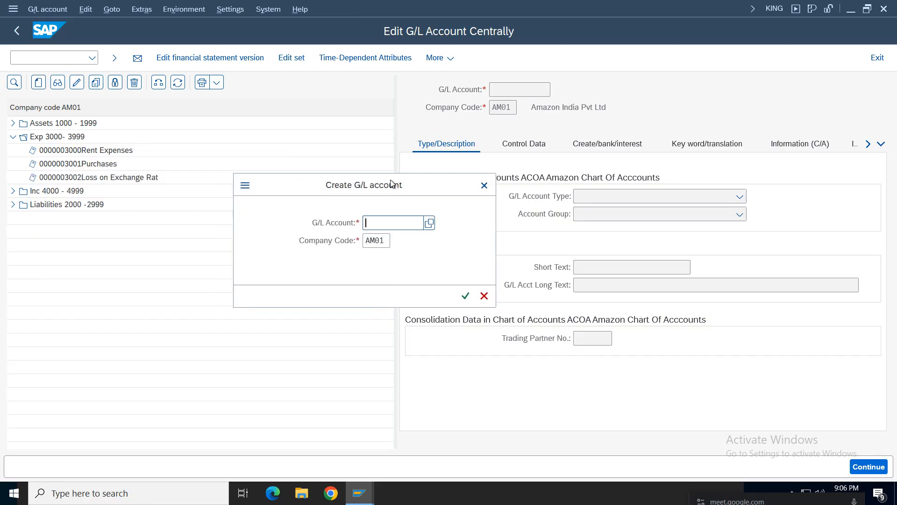
type("3")
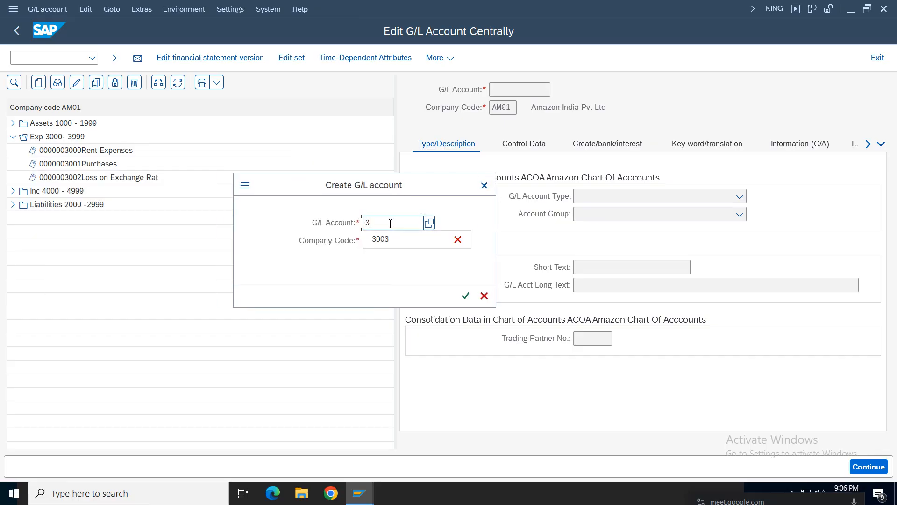
type("003")
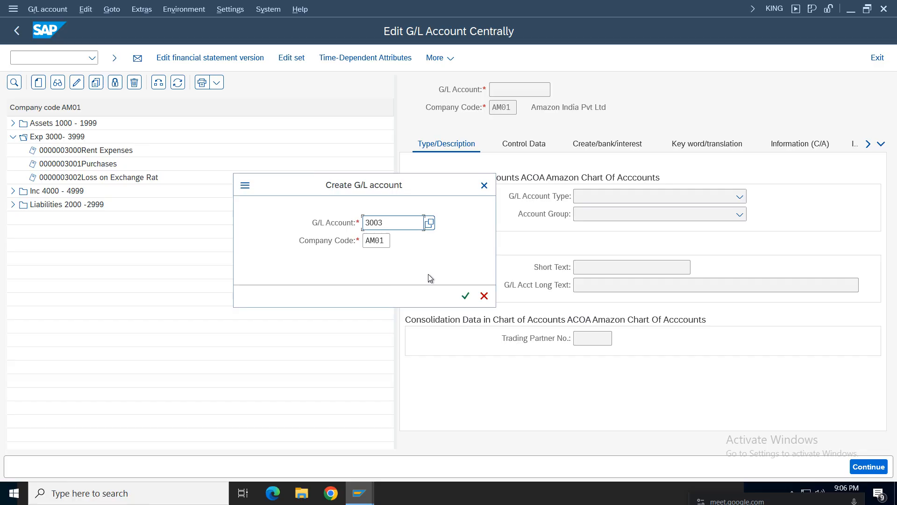
left_click(465, 295)
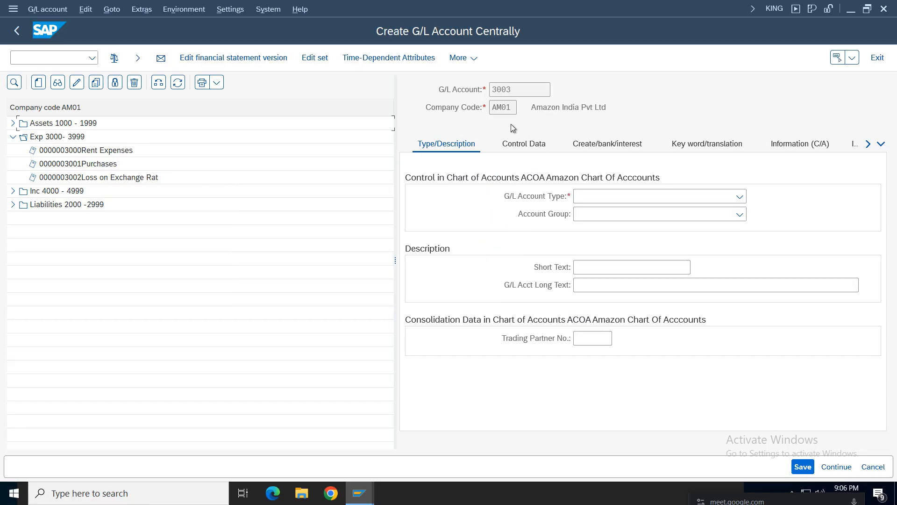
Step: Set the new account's type to N Nonoperating Expense or Income and its account group to EXP Exp 3000- 3999
left_click(621, 195)
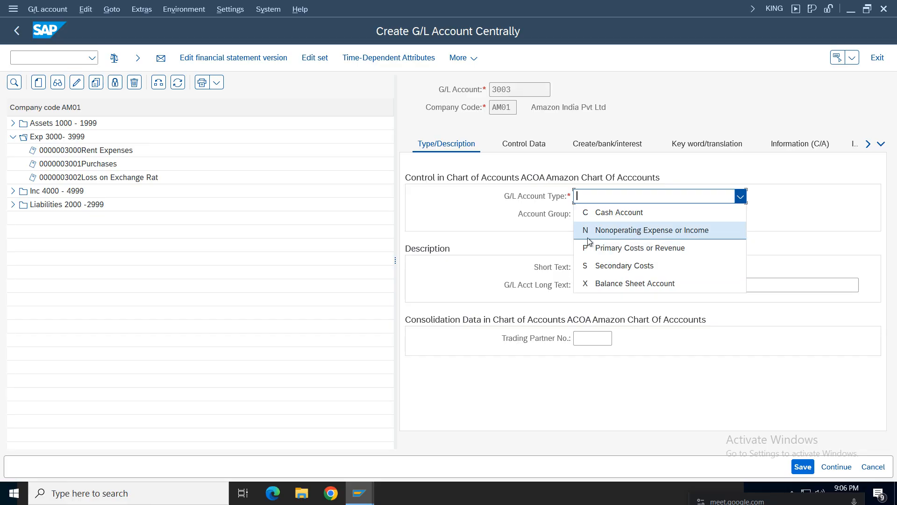
left_click(612, 234)
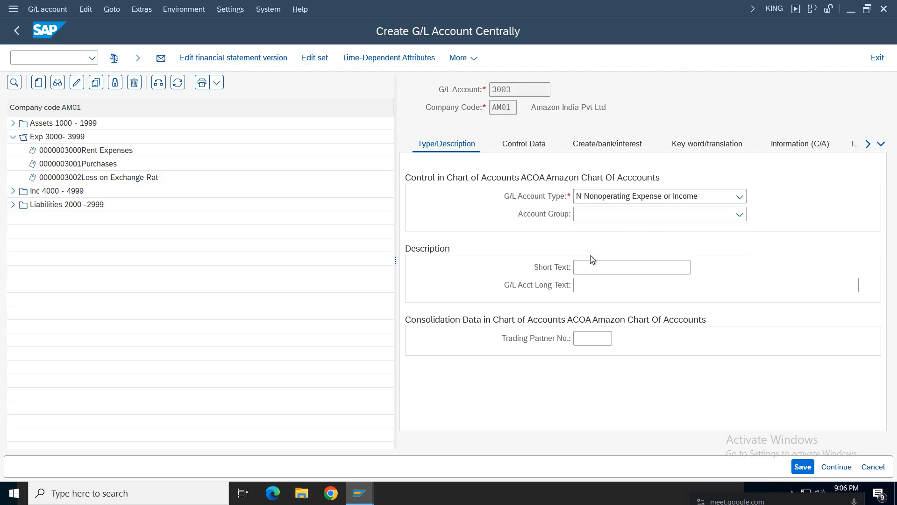
left_click(610, 213)
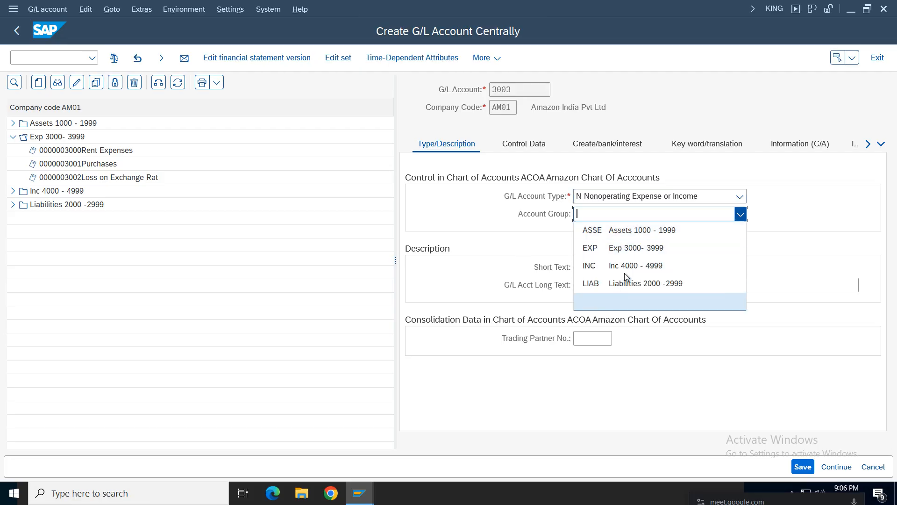
left_click(617, 248)
Step: Enter Discount Paid as the short text of G/L account 3003
left_click(595, 268)
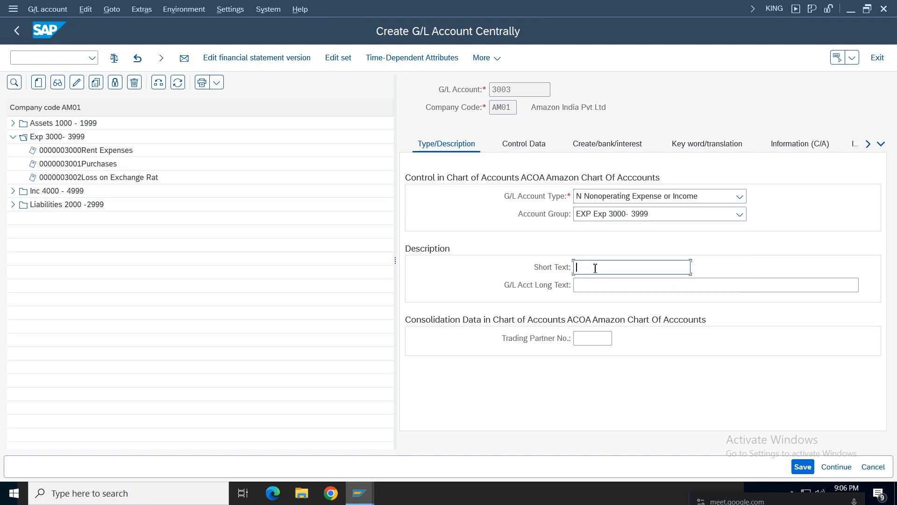
type("Los")
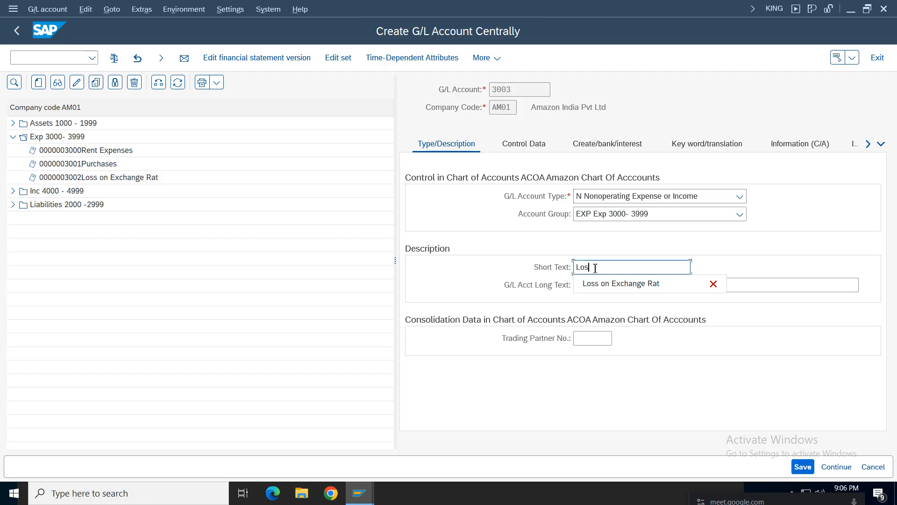
type("s on")
key("BackSpace")
key("BackSpace")
key("BackSpace")
key("BackSpace")
key("BackSpace")
key("BackSpace")
key("BackSpace")
key("BackSpace")
type("Disc")
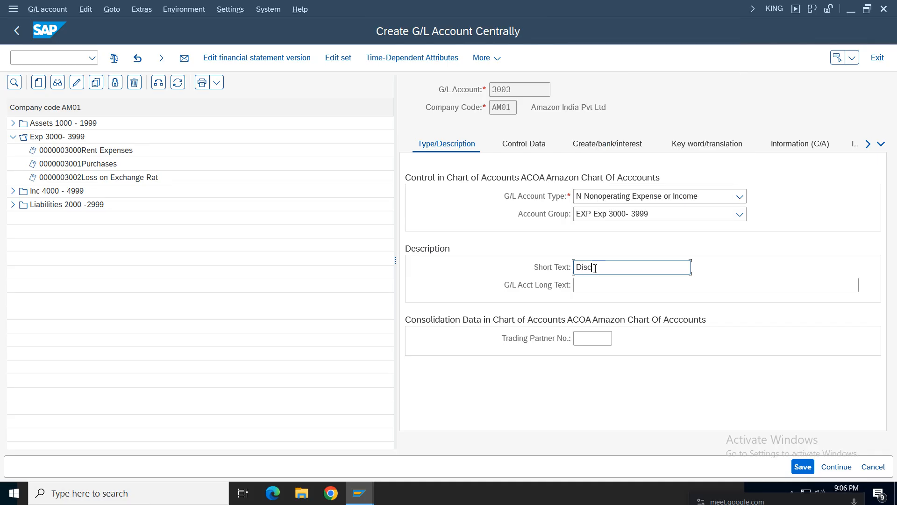
type("oun  Pai")
Step: Check the SKT description in the automatic postings session and return to the G/L account creation session
left_click(360, 493)
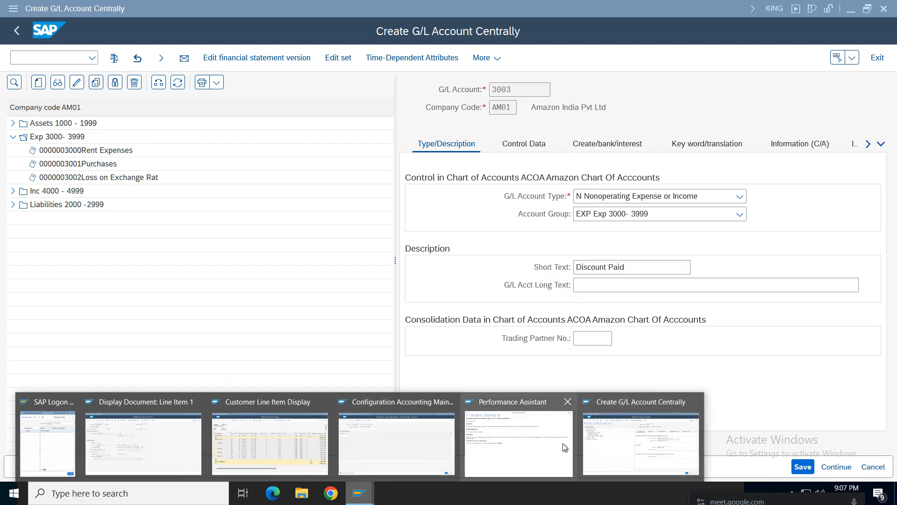
left_click(449, 452)
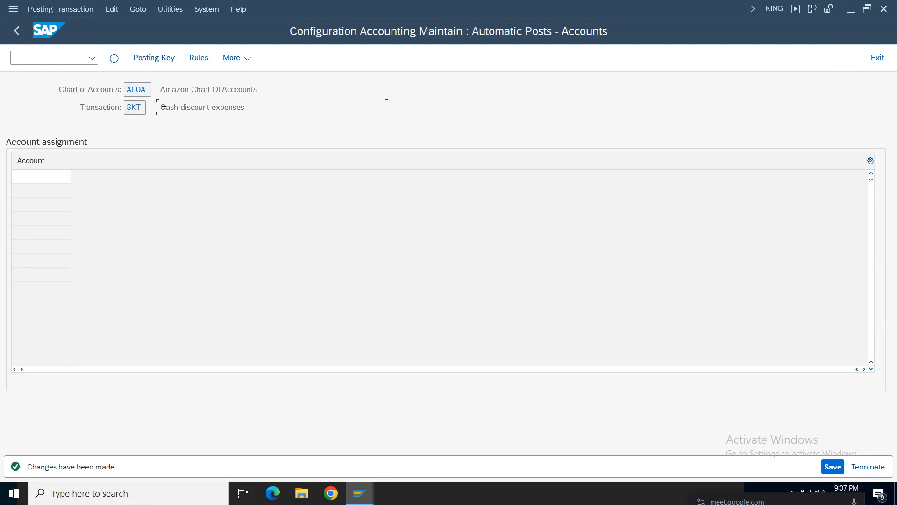
left_click_drag(162, 108, 336, 110)
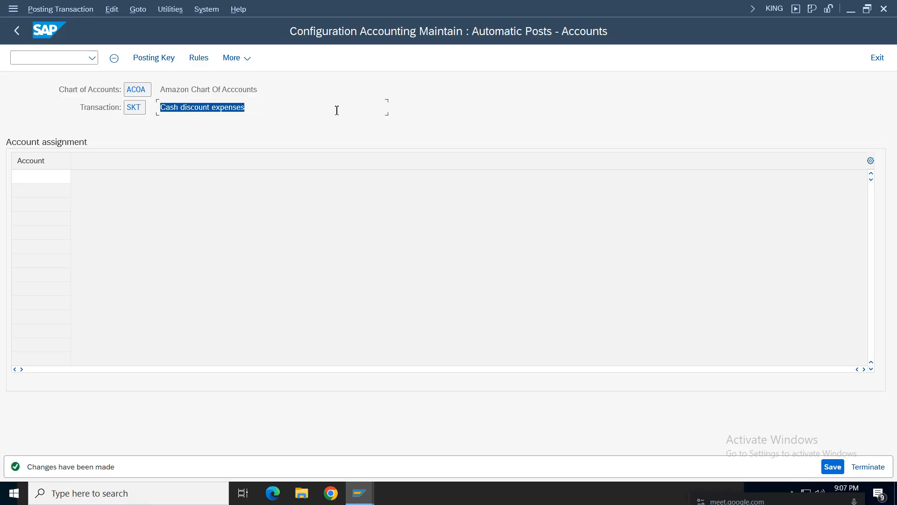
left_click(360, 493)
left_click(683, 439)
Step: Copy the short text Discount Paid into the G/L account's long text
left_click_drag(672, 263, 541, 267)
key("ctrl+c")
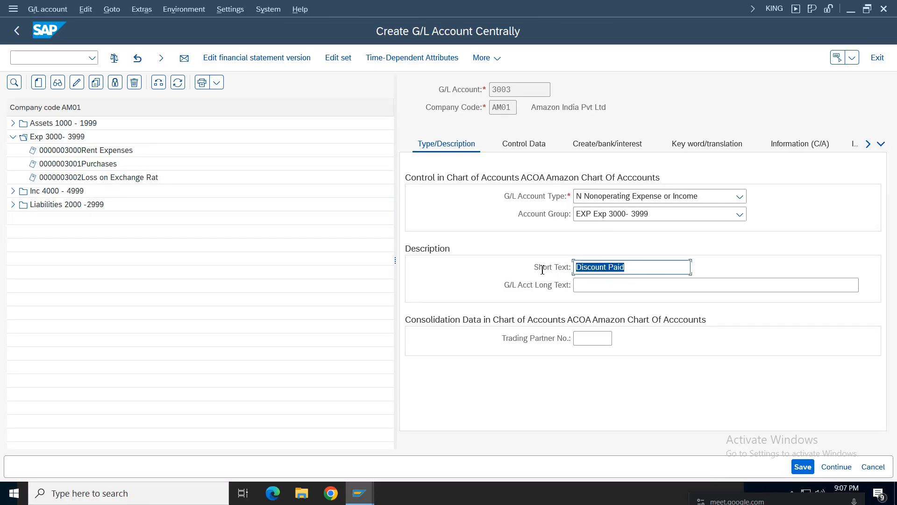
left_click(669, 289)
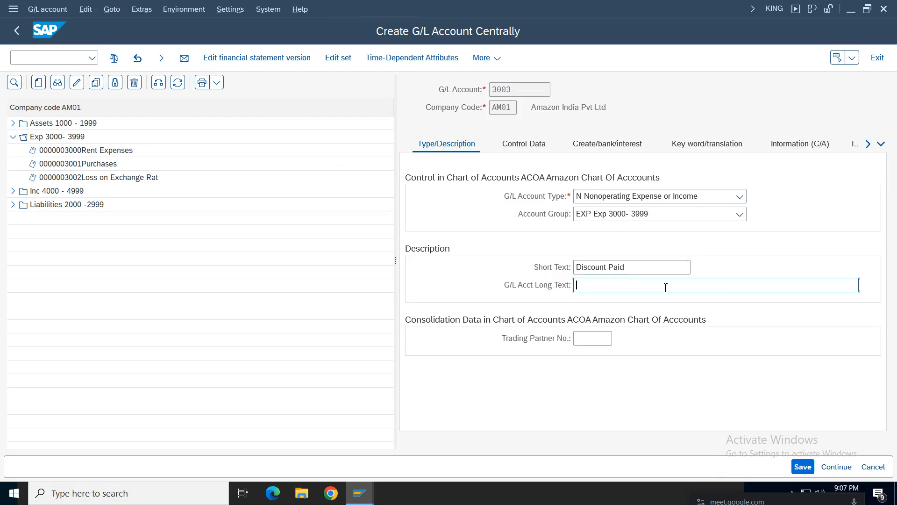
key("ctrl+v")
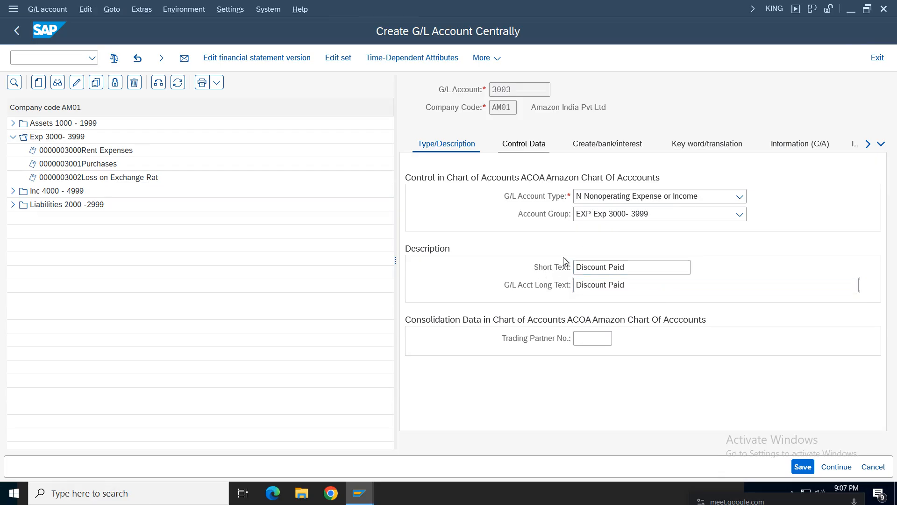
Step: Fill in the sort key in the company-code control data of G/L account 3003
left_click(518, 145)
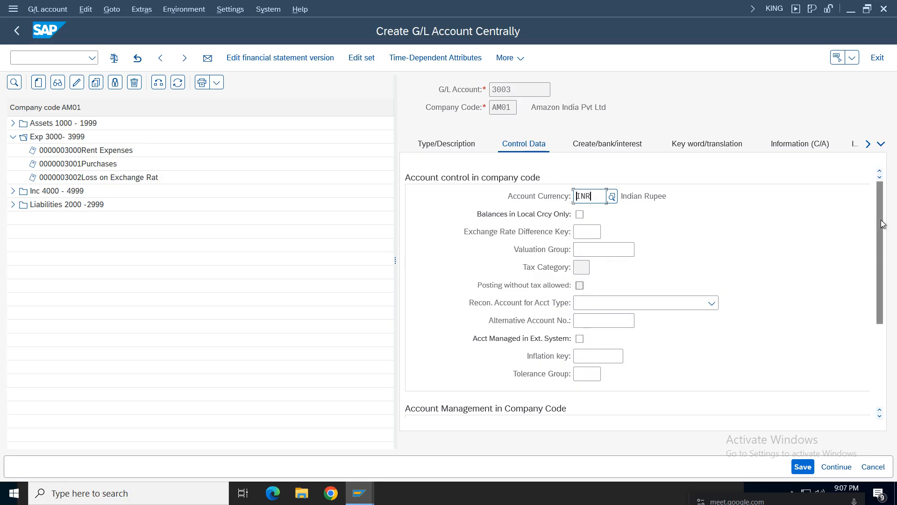
scroll(882, 304, "down", 5)
left_click(590, 337)
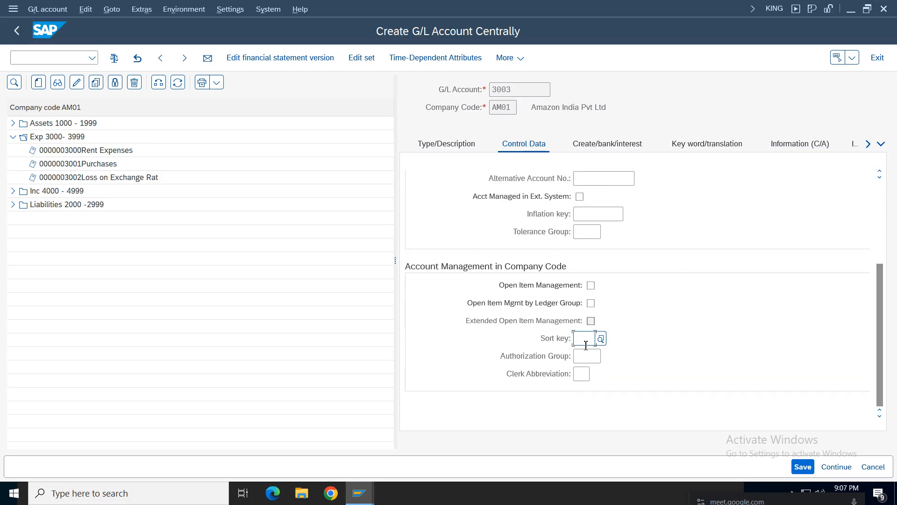
left_click(586, 338)
left_click(589, 371)
Step: Set the field status group of G/L account 3003 to G001
left_click(618, 145)
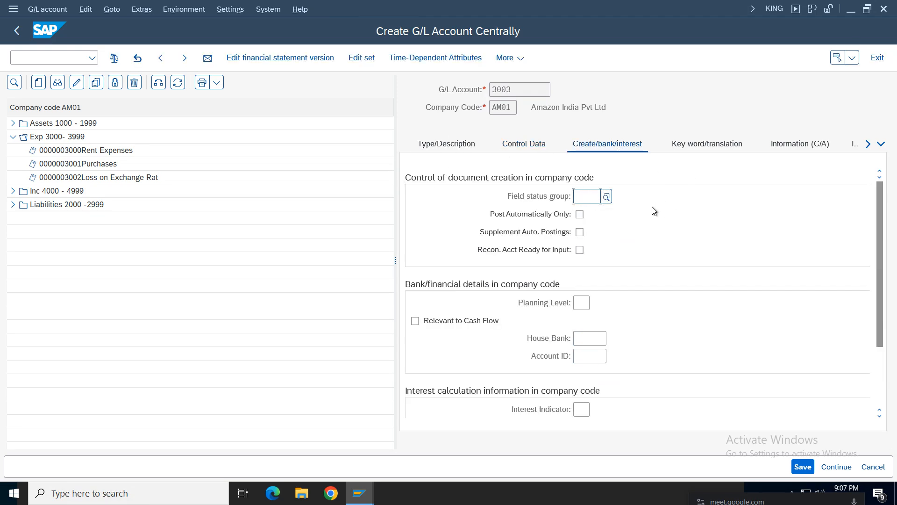
left_click(587, 196)
left_click(590, 249)
Step: Check the available G/L account types without changing the selection, and save G/L account 3003
left_click(437, 144)
left_click(659, 196)
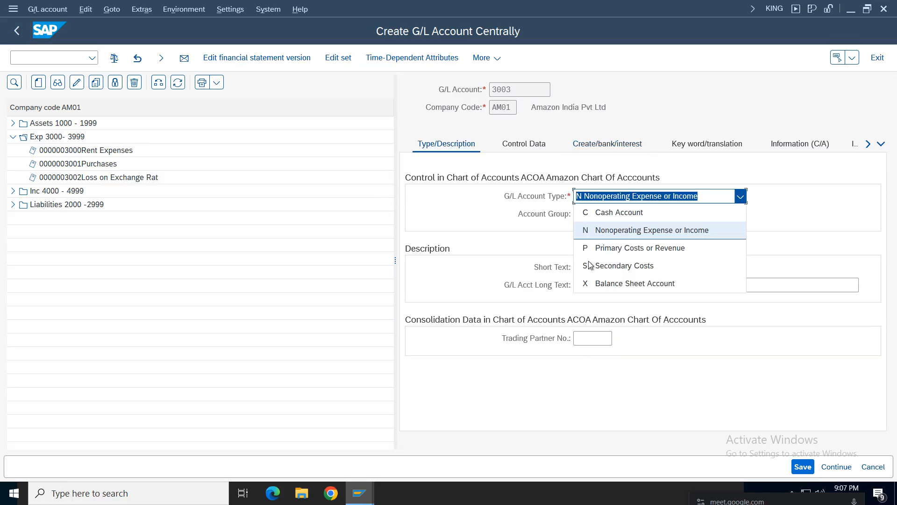
left_click(626, 149)
left_click(627, 149)
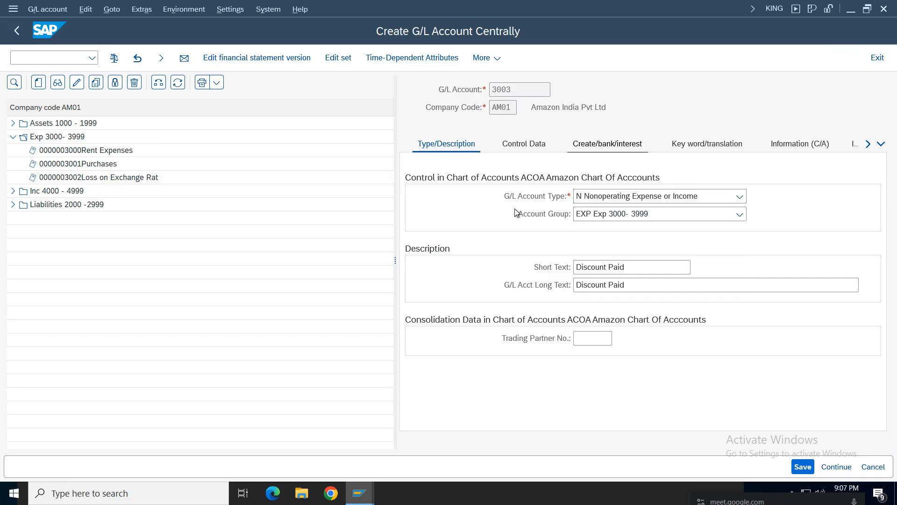
left_click(803, 467)
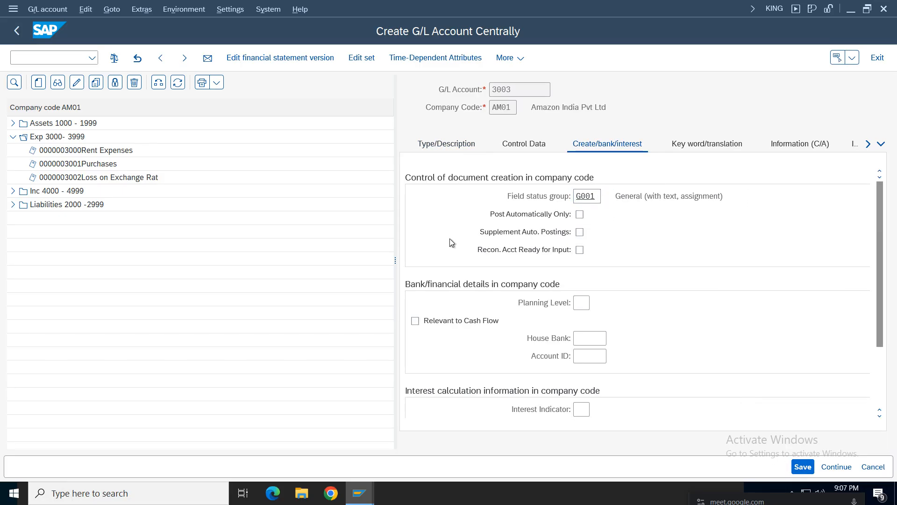
left_click(409, 86)
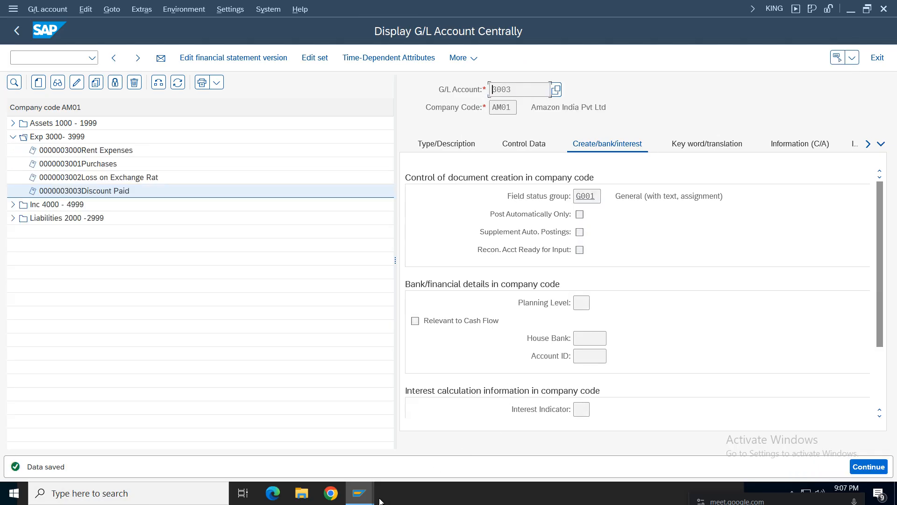
Step: Assign account 3003 to transaction SKT in the automatic postings session and save it under customizing request S4HK903633
mouse_move(360, 494)
left_click(383, 440)
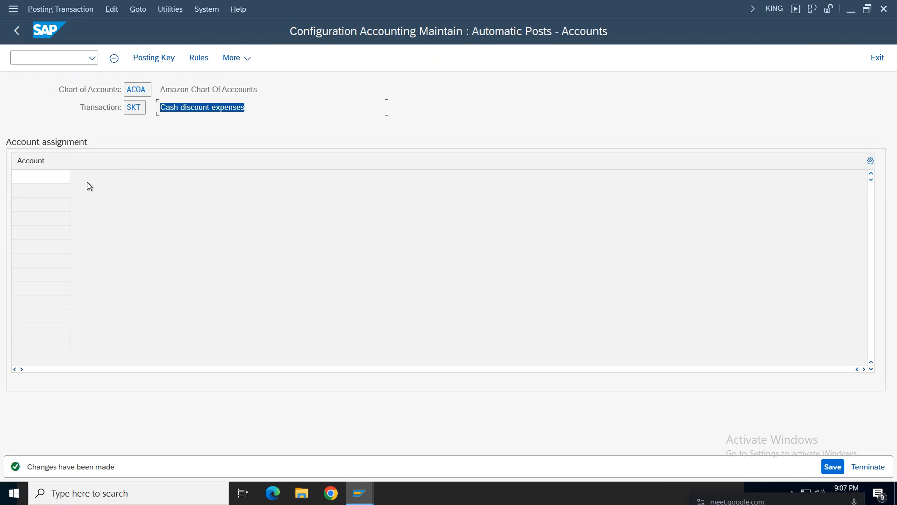
left_click(46, 181)
type("3003")
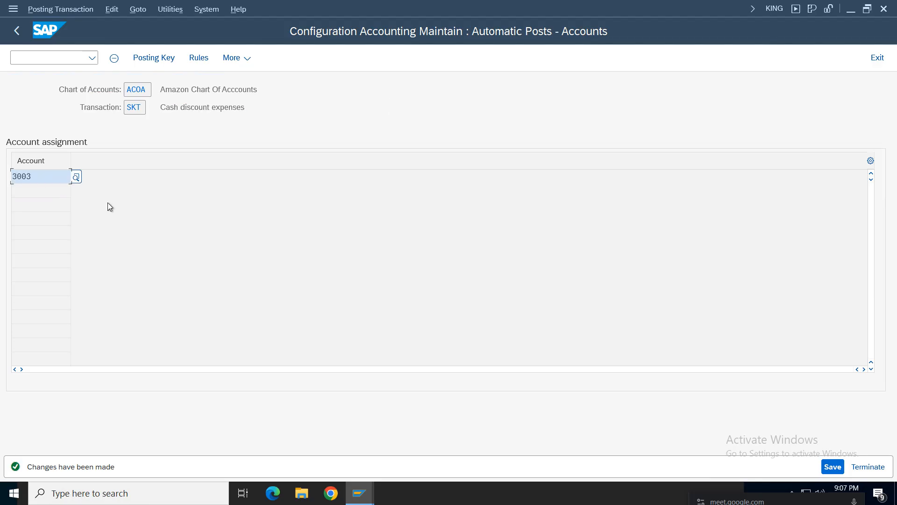
key("Return")
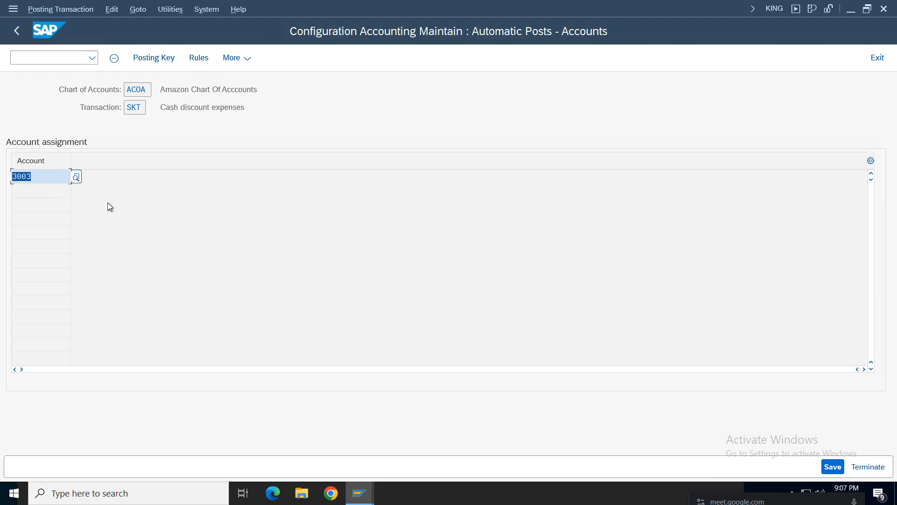
left_click(833, 467)
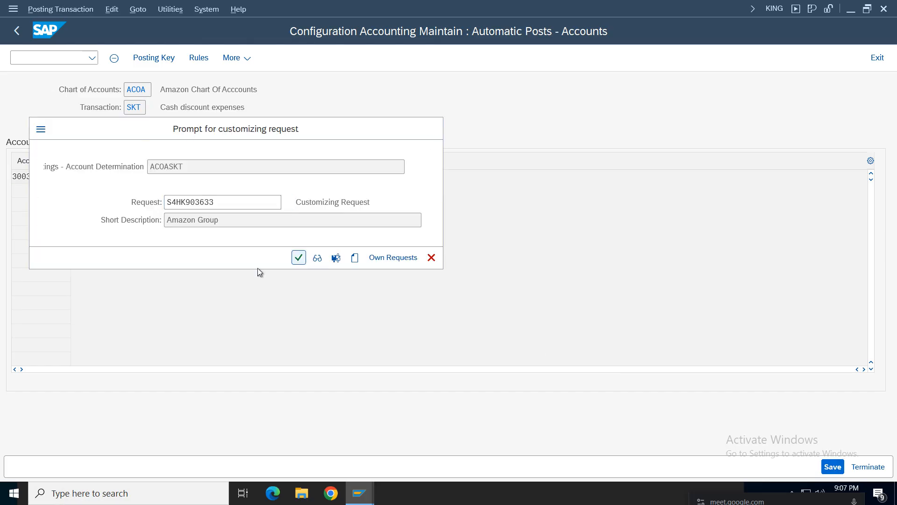
key("Return")
left_click(17, 31)
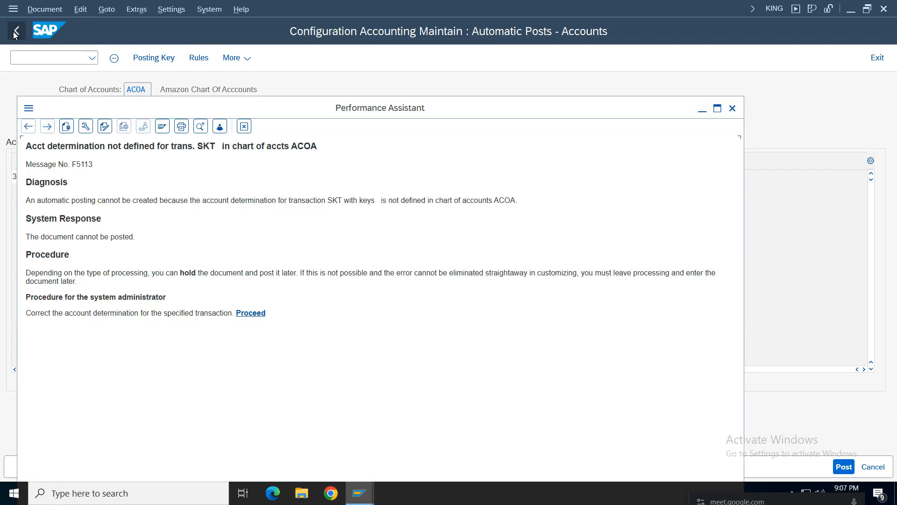
Step: Close the account determination help and simulate the incoming payment document again
left_click(244, 127)
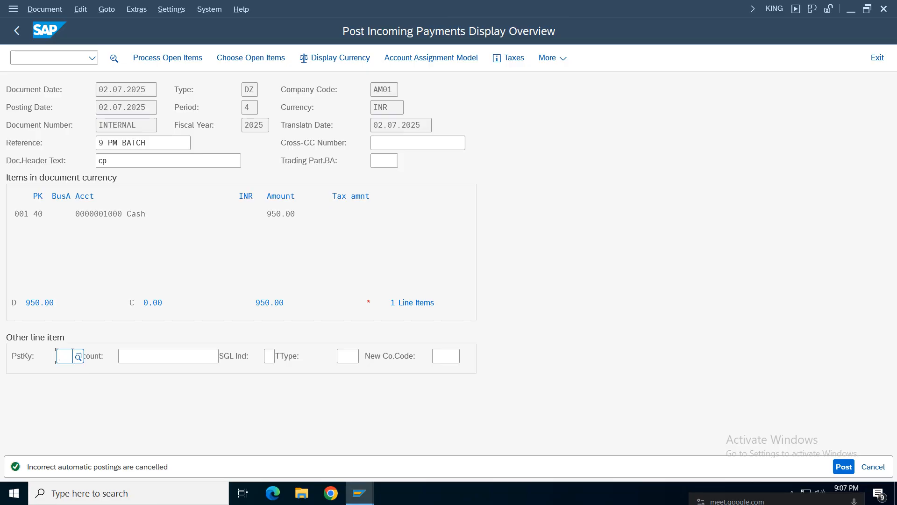
left_click(39, 10)
left_click(43, 77)
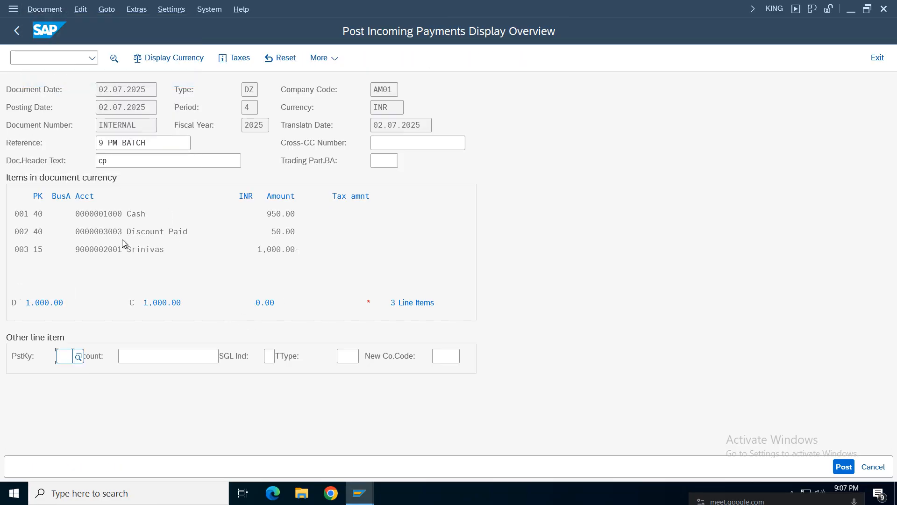
Step: Examine the posting keys, accounts and amounts of the simulated Cash, Discount Paid and customer line items
left_click_drag(156, 216, 98, 233)
left_click_drag(50, 218, 14, 216)
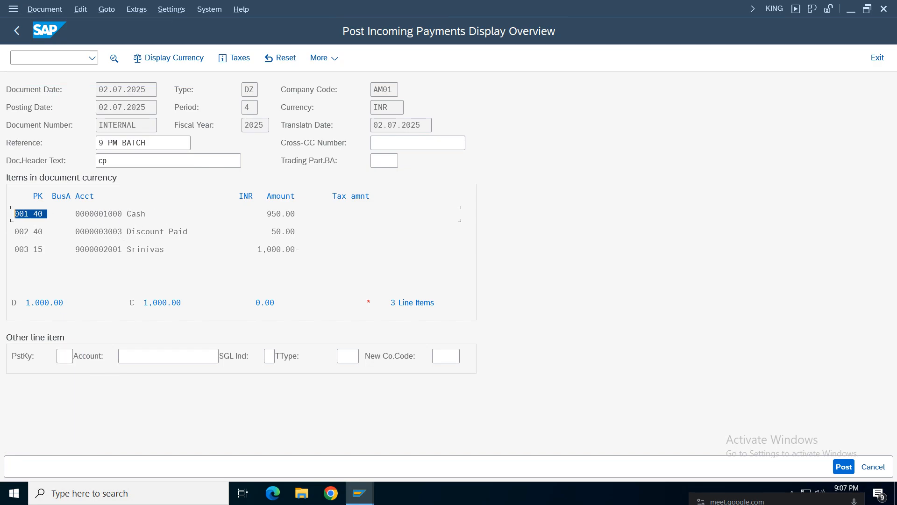
left_click_drag(172, 255, 46, 252)
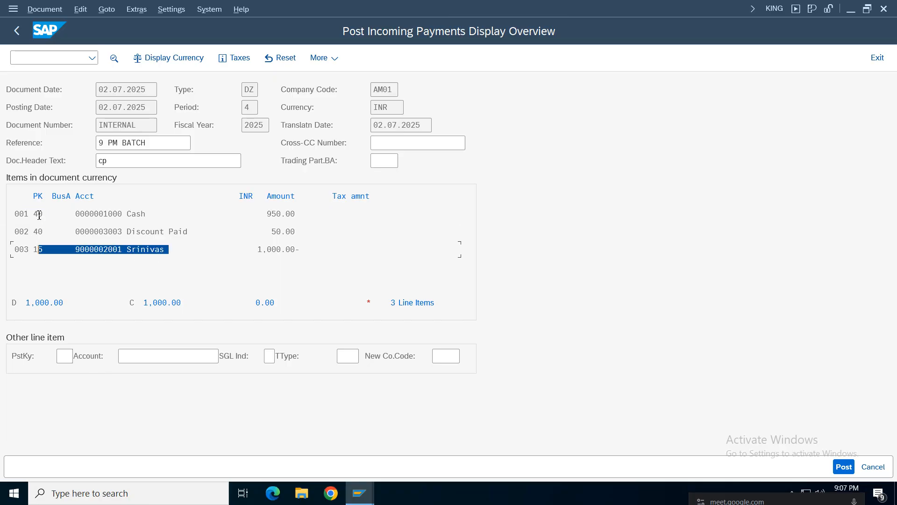
left_click(145, 213)
left_click_drag(192, 251, 14, 251)
left_click_drag(149, 214, 81, 215)
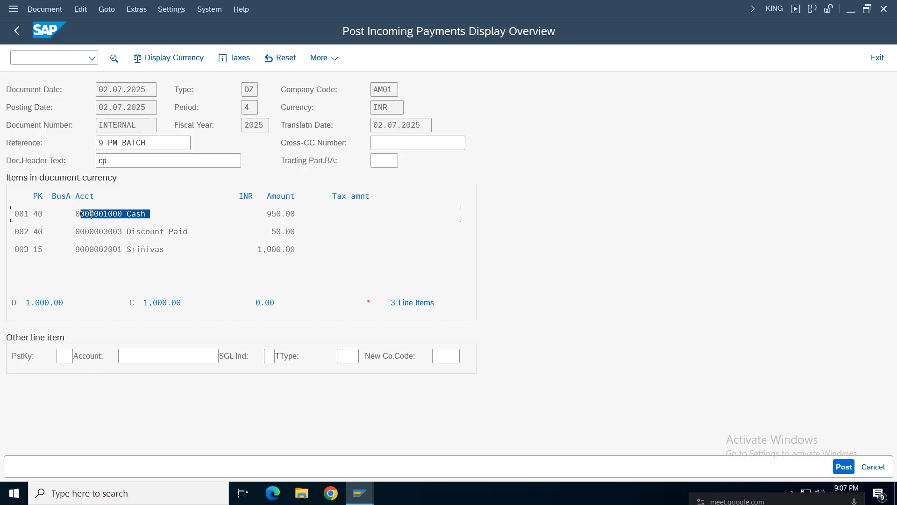
left_click_drag(158, 218, 15, 214)
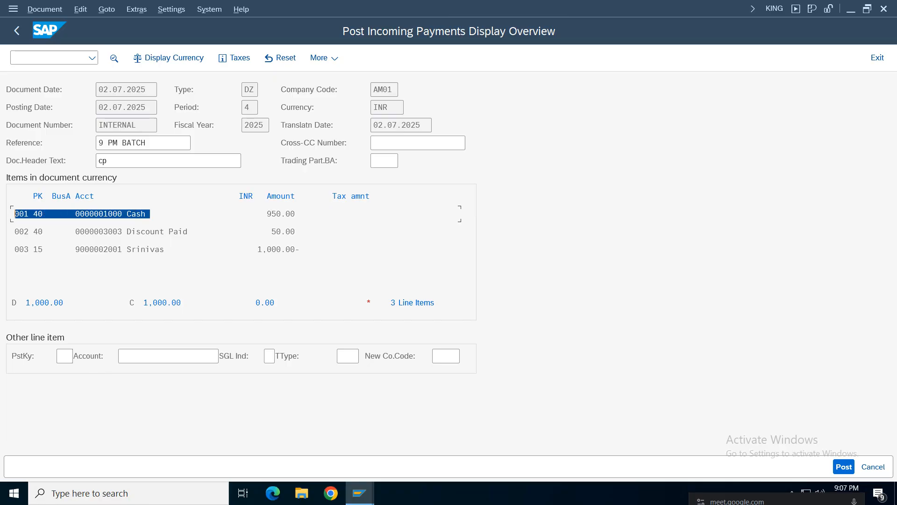
left_click_drag(173, 252, 73, 252)
left_click_drag(301, 254, 217, 251)
left_click_drag(298, 233, 213, 234)
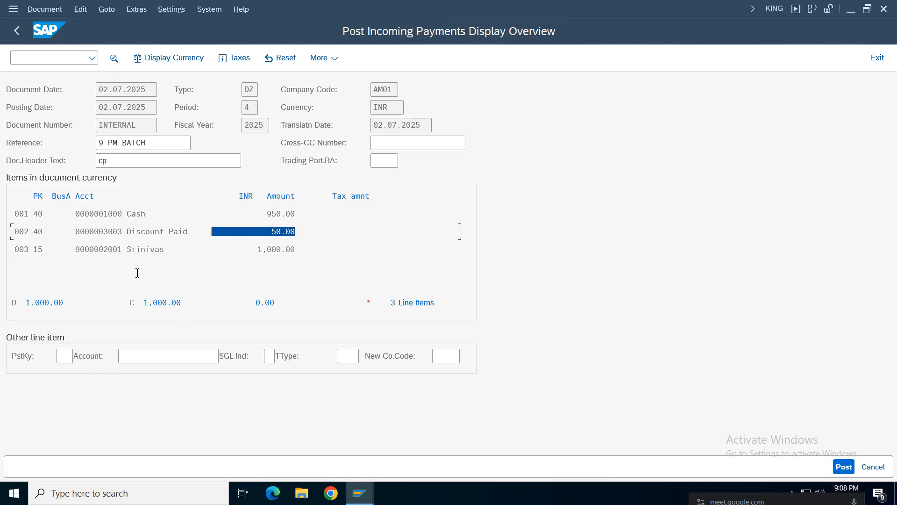
left_click_drag(300, 251, 15, 250)
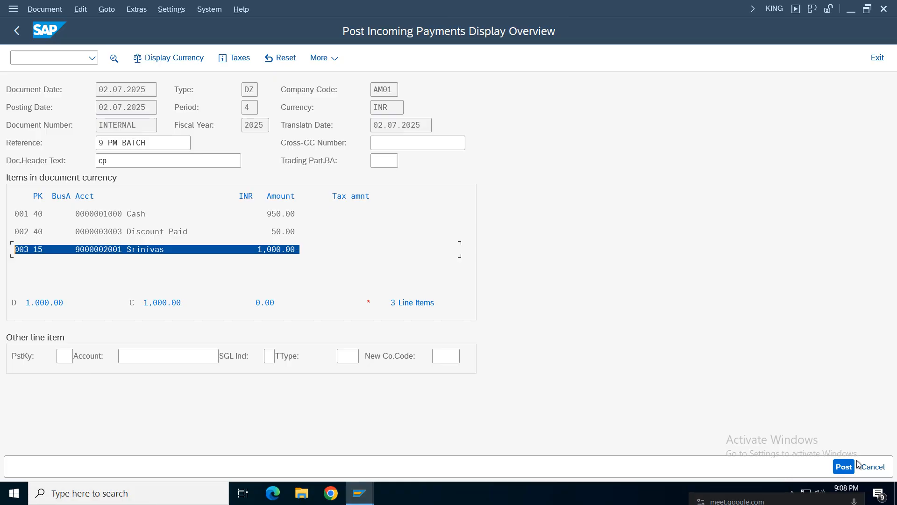
Step: Post the incoming payment and display the posted document's line items
left_click(212, 271)
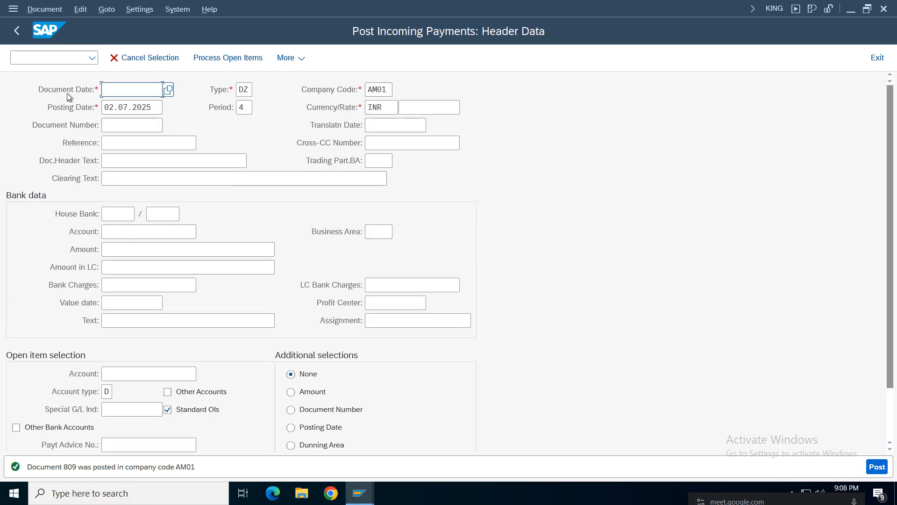
left_click(45, 9)
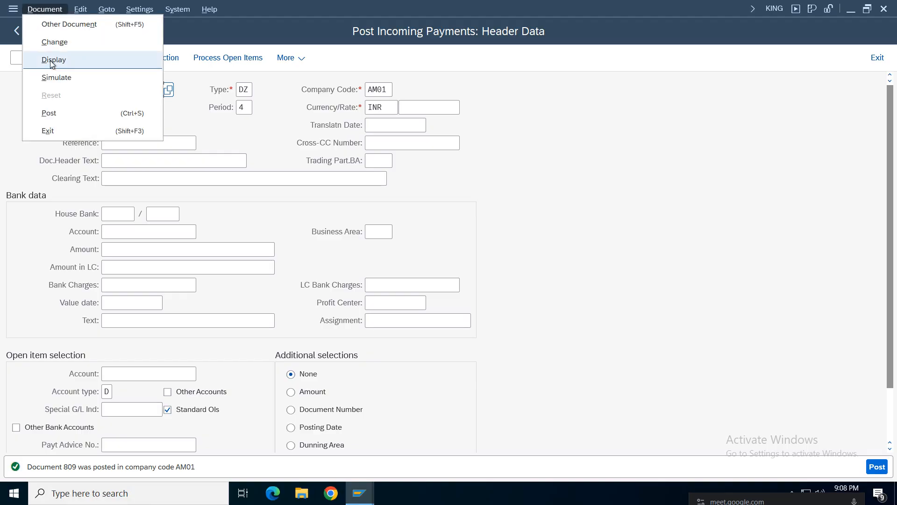
left_click(47, 59)
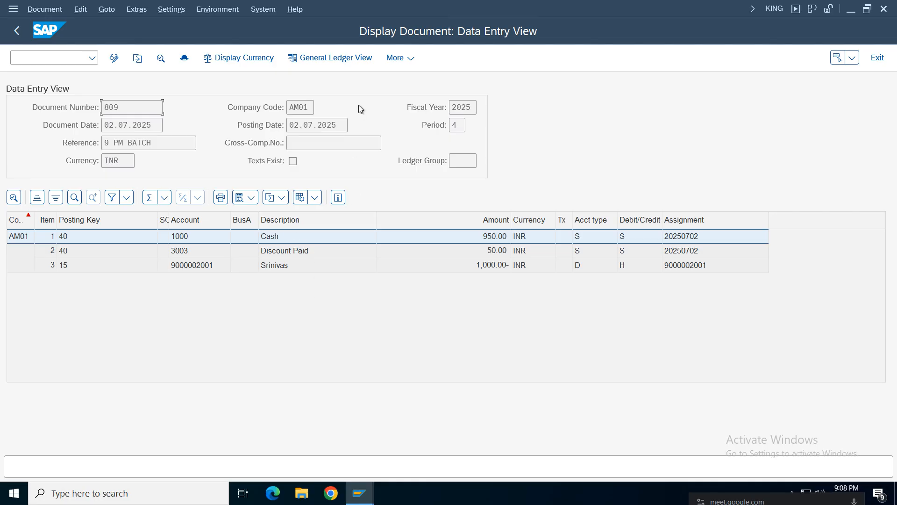
left_click(190, 265)
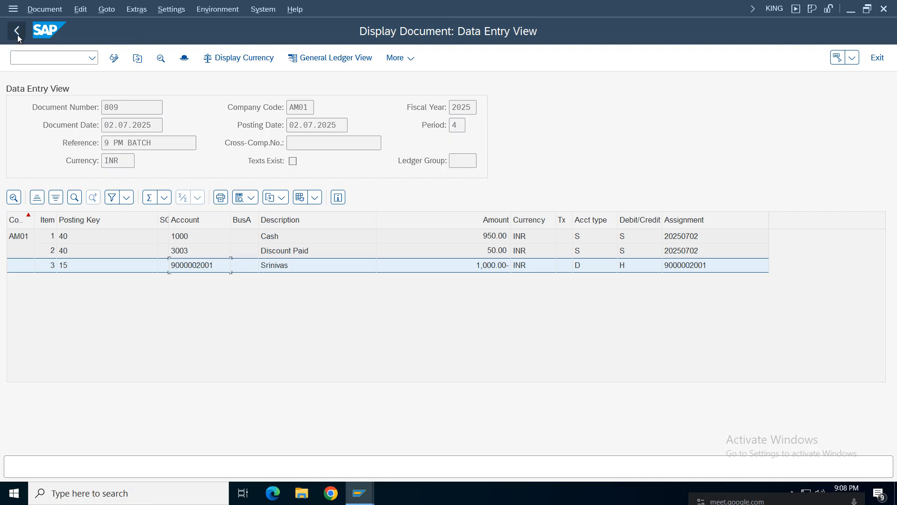
Step: Rerun the customer line item report in its own session and check how the new invoice and payment are cleared
mouse_move(359, 494)
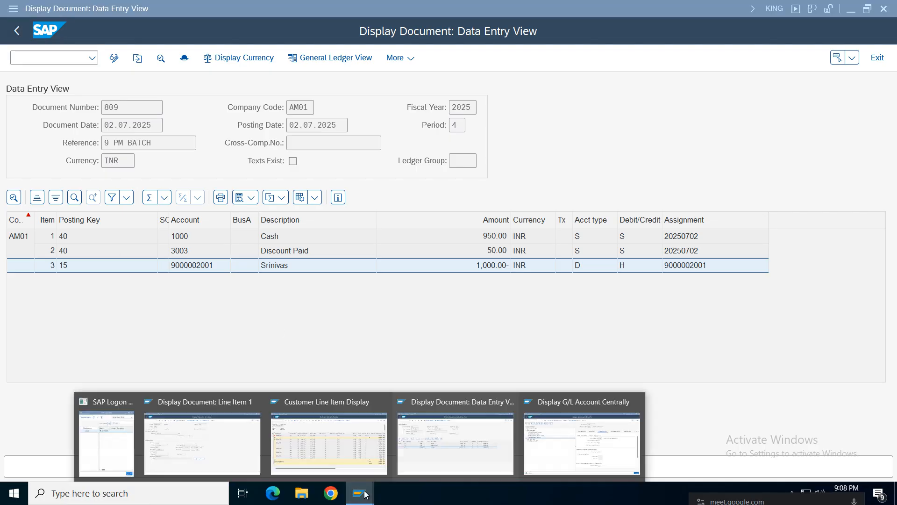
left_click(308, 456)
left_click(16, 30)
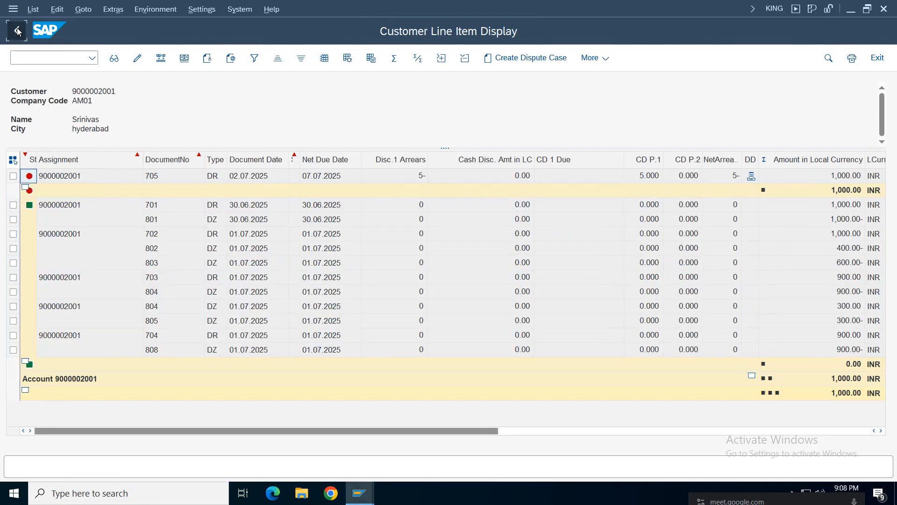
left_click(873, 467)
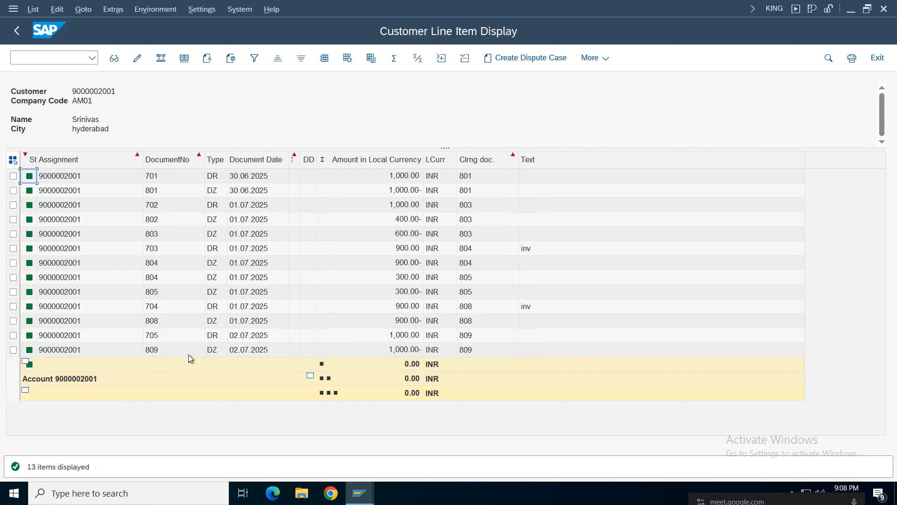
left_click(242, 355)
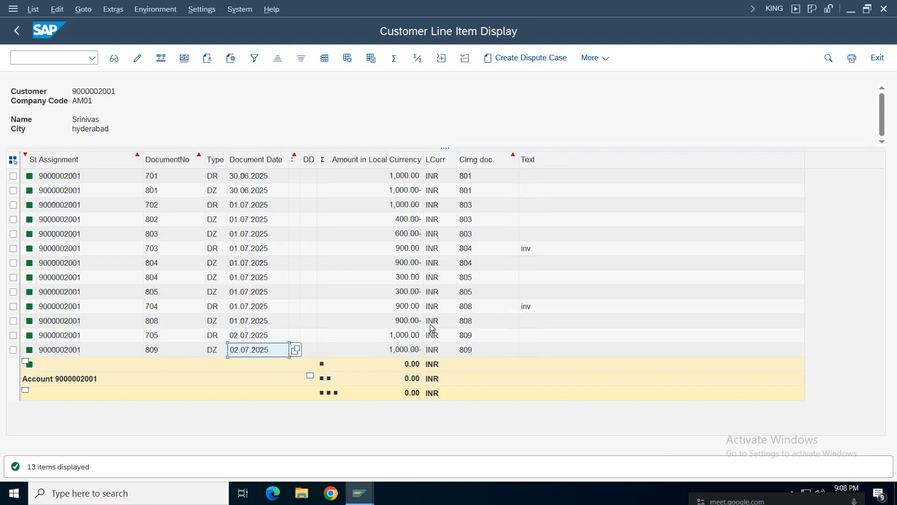
left_click(16, 30)
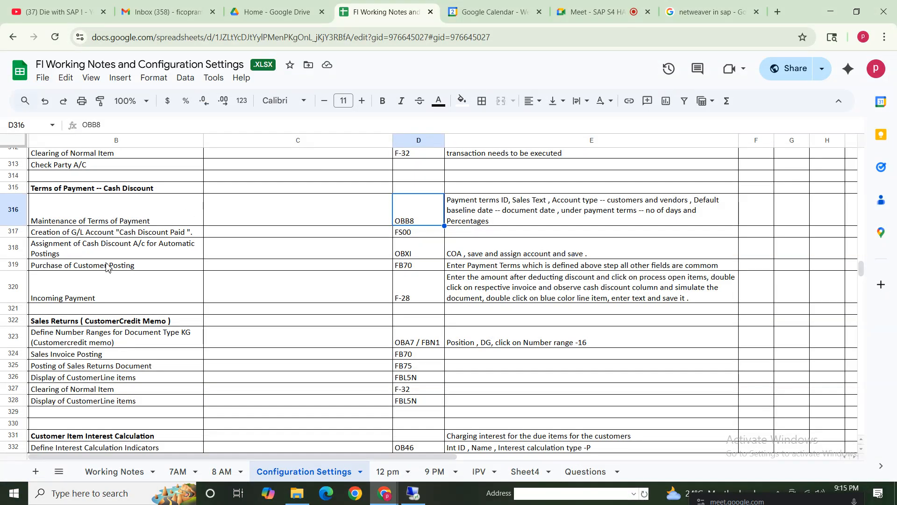
Step: In the FI Working Notes spreadsheet, highlight the Terms of Payment -- Cash Discount rows and the Sales Returns (CustomerCredit Memo) rows
left_click_drag(75, 187, 600, 304)
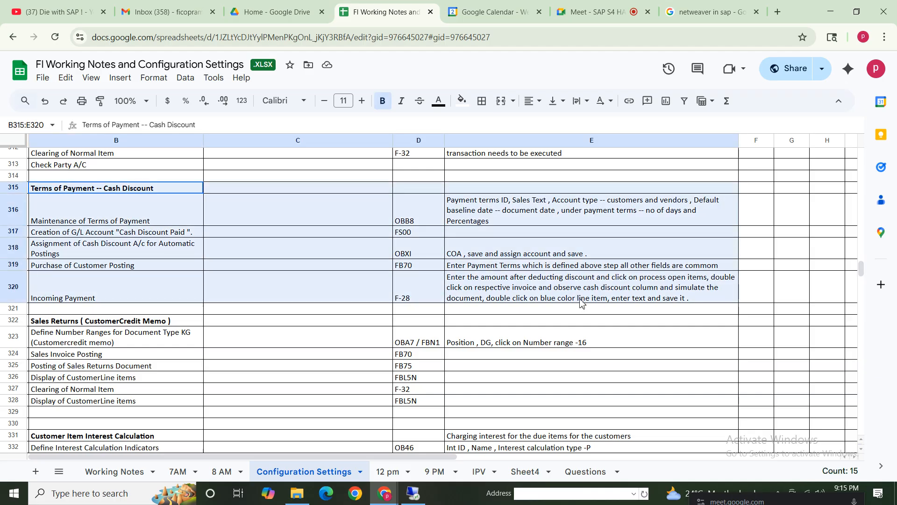
left_click(112, 354)
left_click_drag(93, 320, 506, 403)
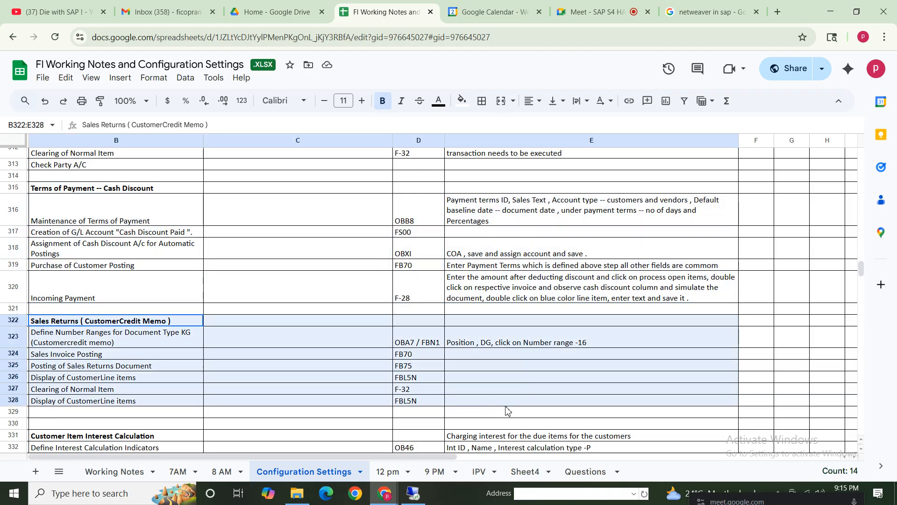
Step: Review the Customer Item Interest Calculation section of the notes as far as Interest calculation Account Assignment
left_click(45, 391)
key("Down")
key("Down")
key("Down")
key("Down")
key("Down")
key("Down")
key("Down")
key("Down")
key("Down")
key("Down")
key("Down")
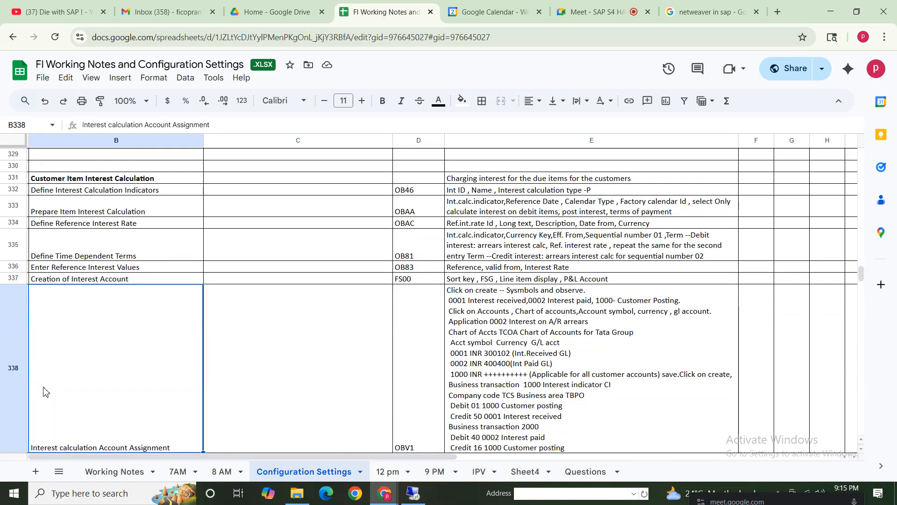
Step: Return to the Sales Returns (CustomerCredit Memo) section of the notes and highlight rows 322 to 329
left_click(136, 171)
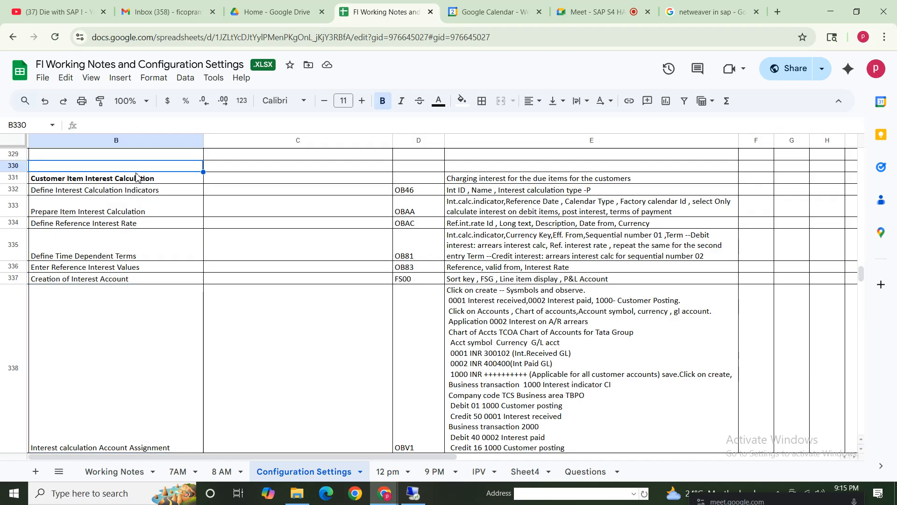
key("Up")
key("Up")
key("Up")
key("Up")
key("Up")
key("Up")
key("Up")
key("Up")
key("Up")
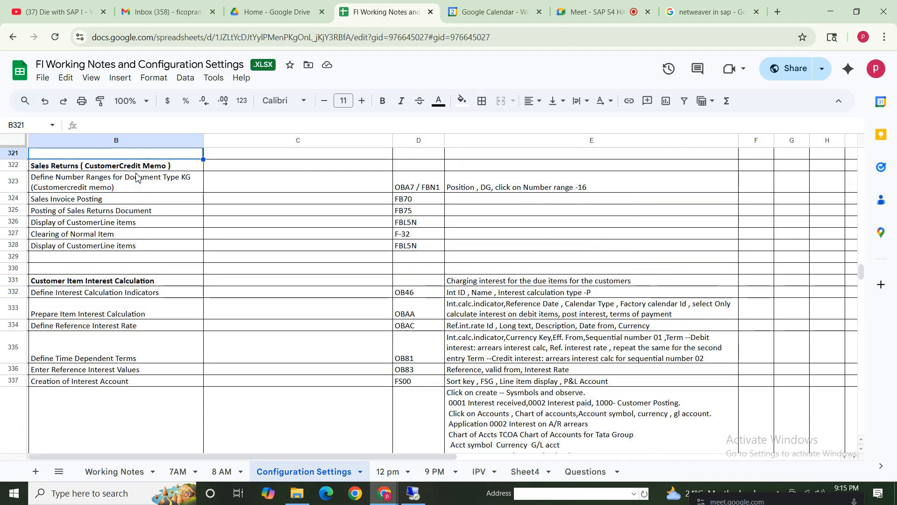
left_click_drag(70, 167, 544, 263)
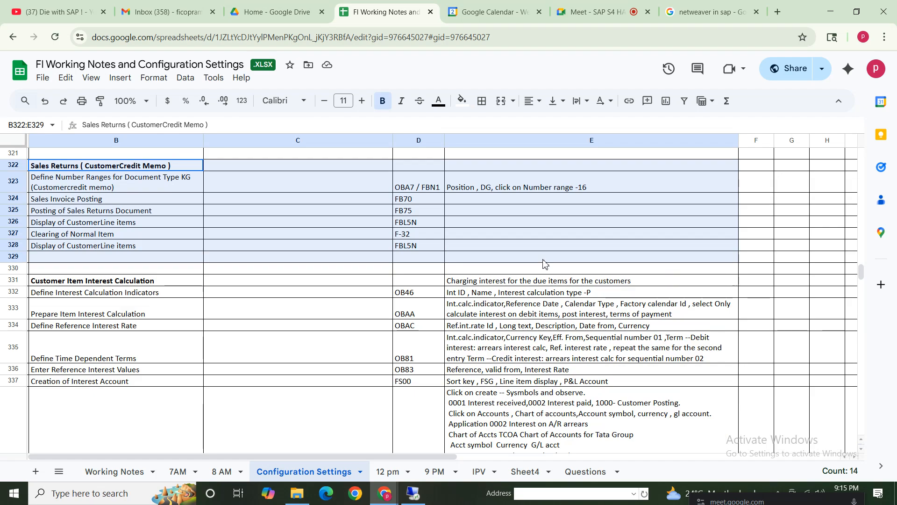
Step: Review the Customer Item Interest Calculation rows of the notes, from Define Interest Calculation Indicators (OB46) to Interest calculation Account Assignment
left_click(77, 318)
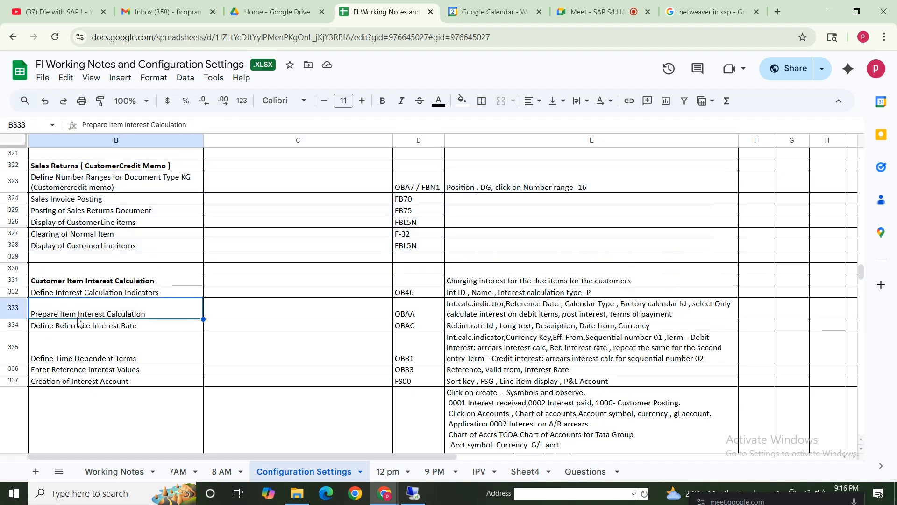
key("Down")
key("Down")
key("Down")
key("Down")
key("Down")
key("Down")
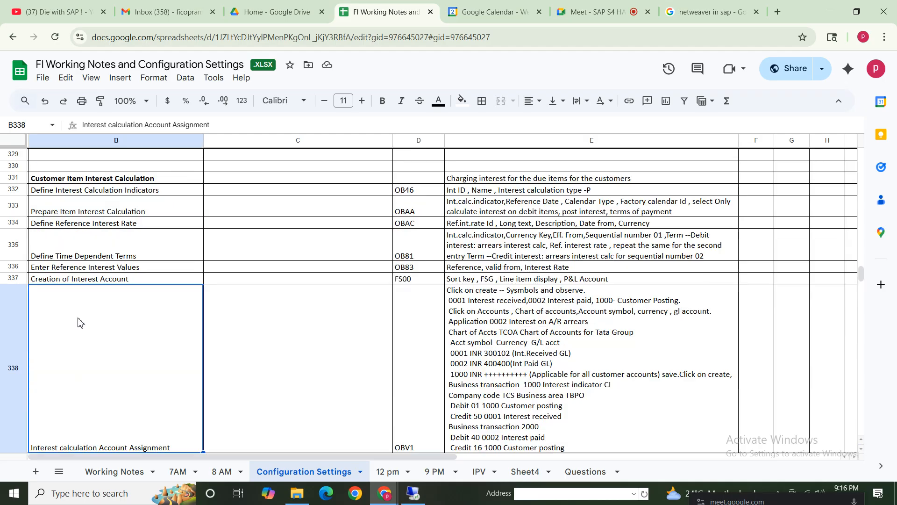
left_click(78, 170)
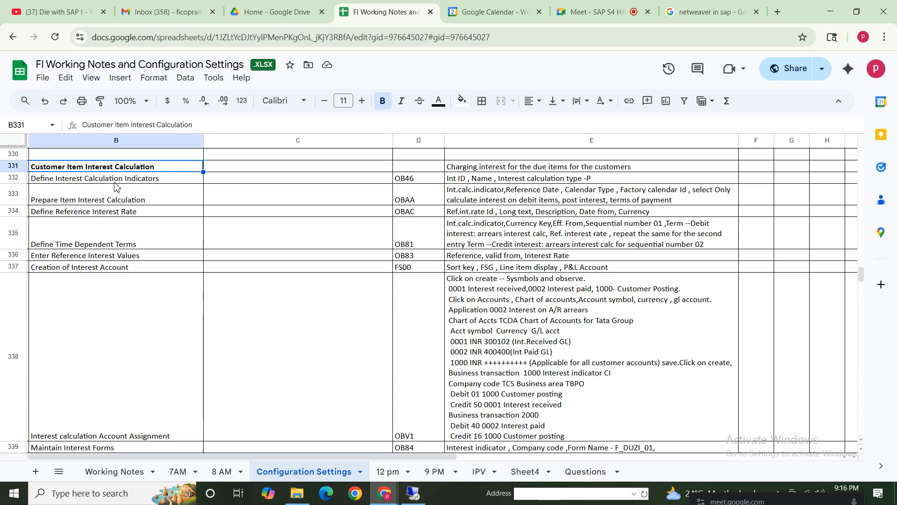
left_click(73, 181)
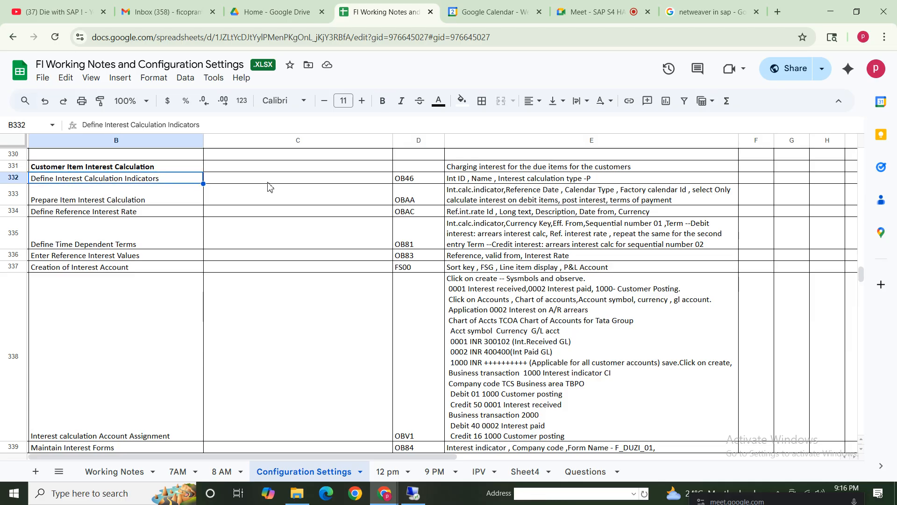
left_click(406, 182)
Step: Switch to the SAP session, leave Customer Line Item Display and open the SAP Reference IMG through transaction SPRO
left_click(414, 494)
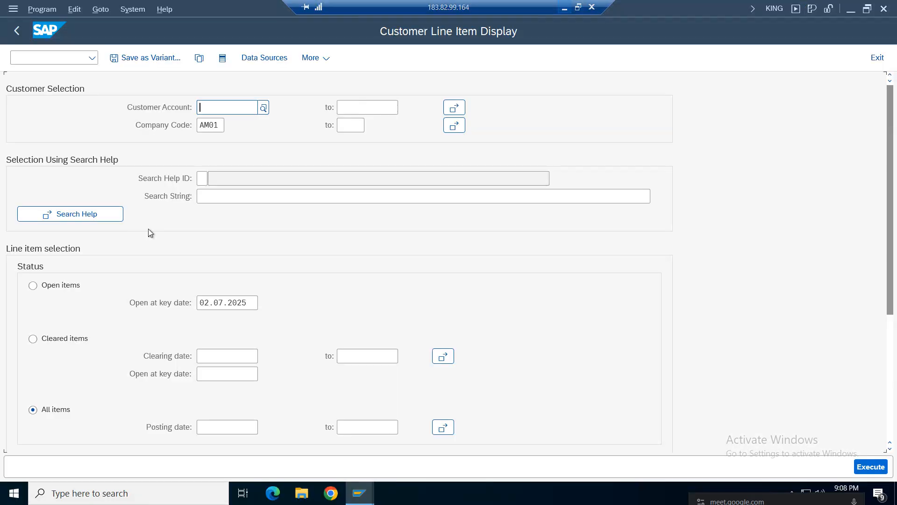
key("F3")
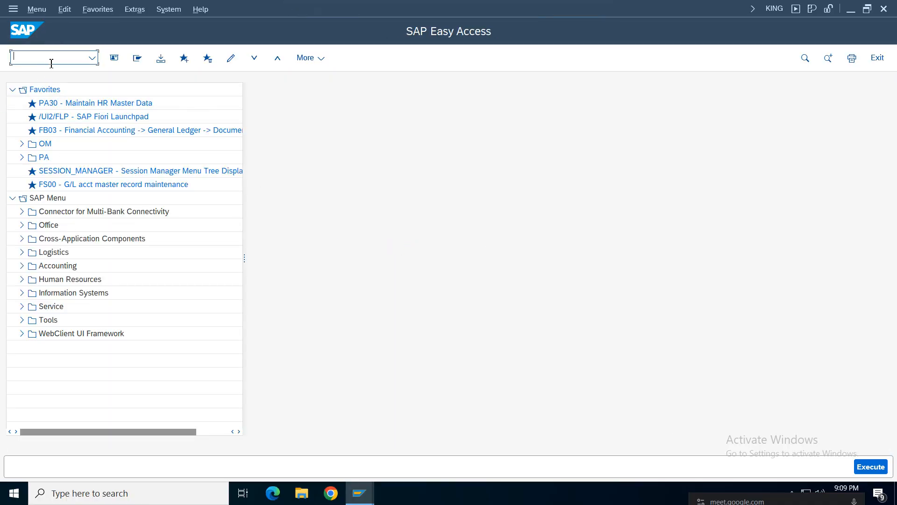
type("spro")
key("Return")
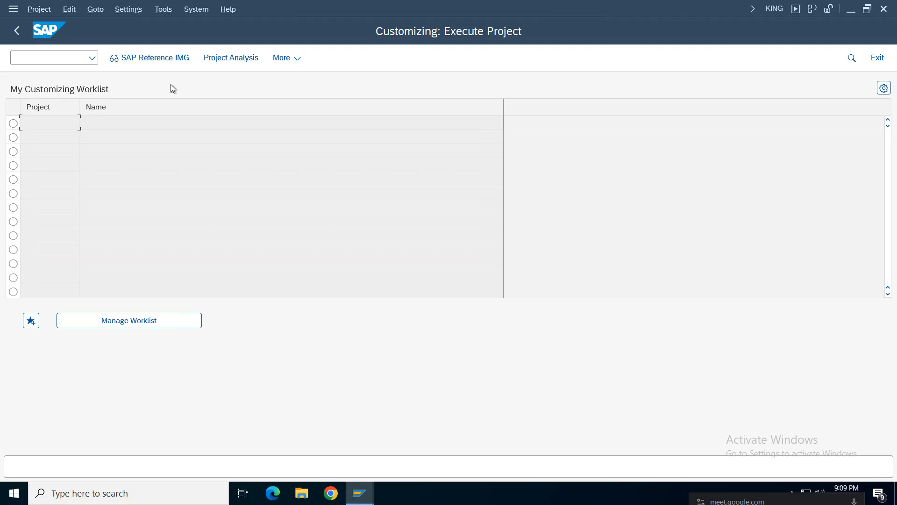
left_click(160, 60)
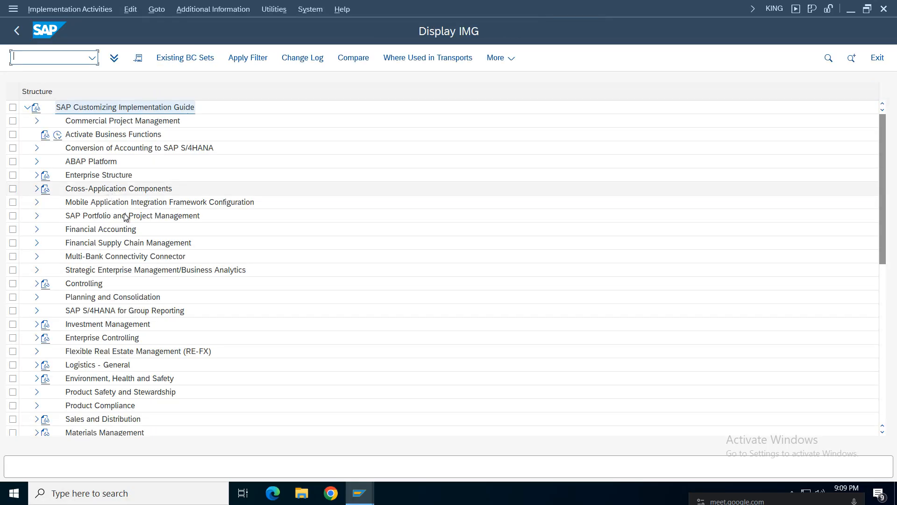
Step: Expand Financial Accounting, Accounts Receivable and Accounts Payable, and Business Transactions in the IMG and locate Interest Calculation
double_click(100, 229)
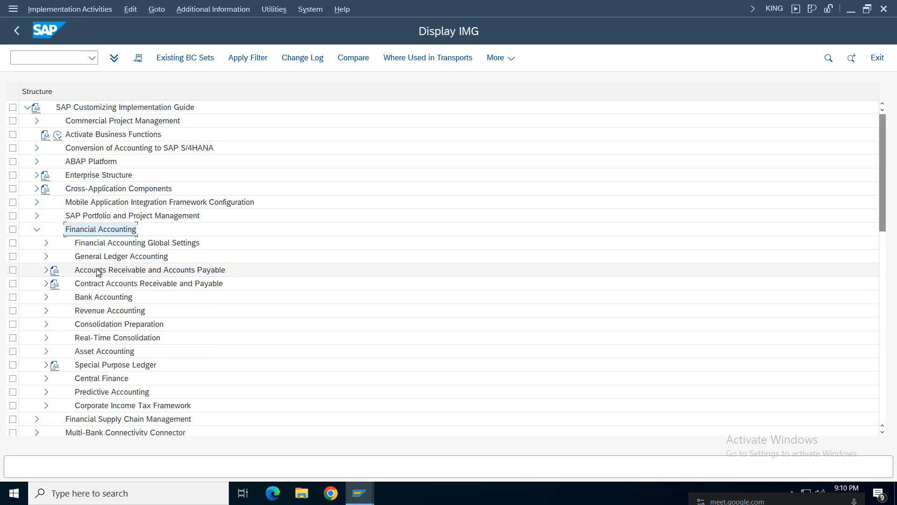
double_click(98, 271)
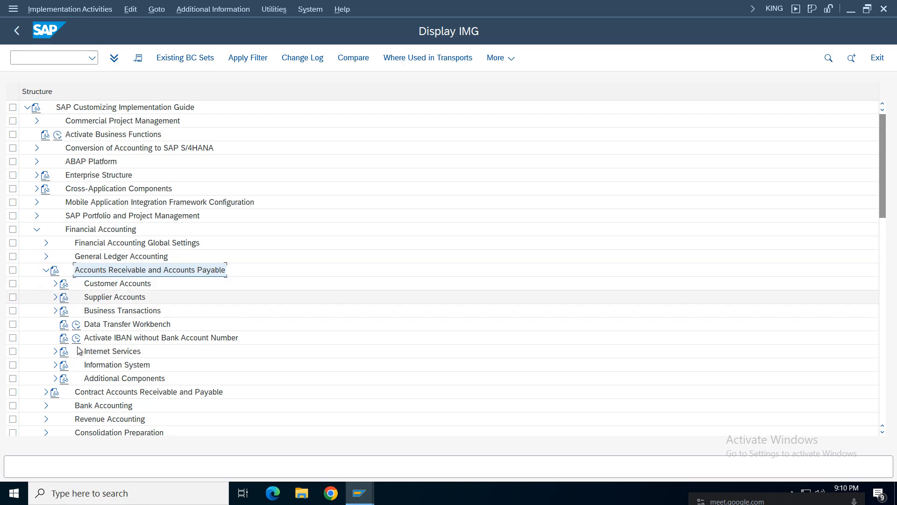
double_click(93, 310)
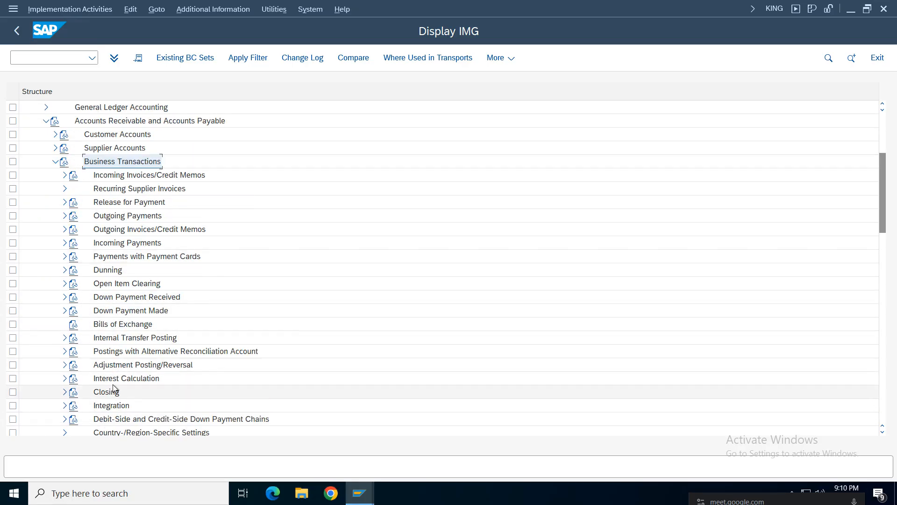
left_click(112, 378)
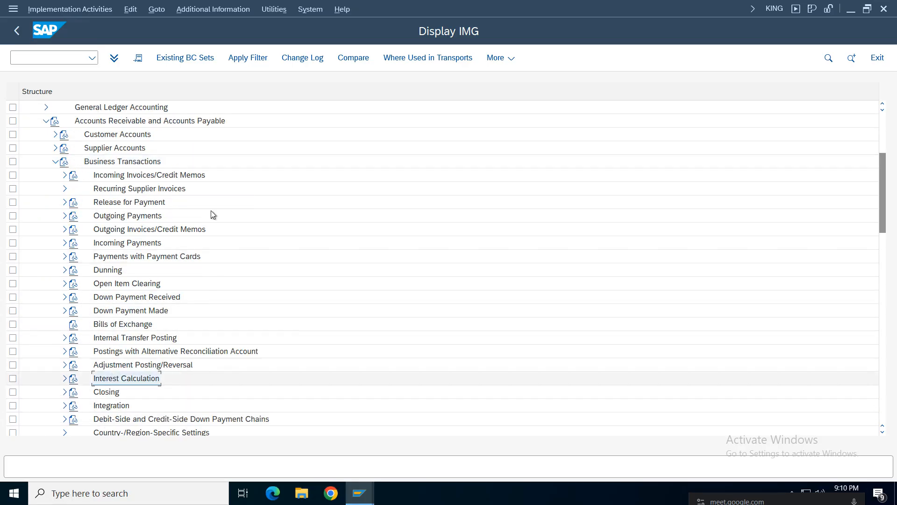
left_click(102, 123)
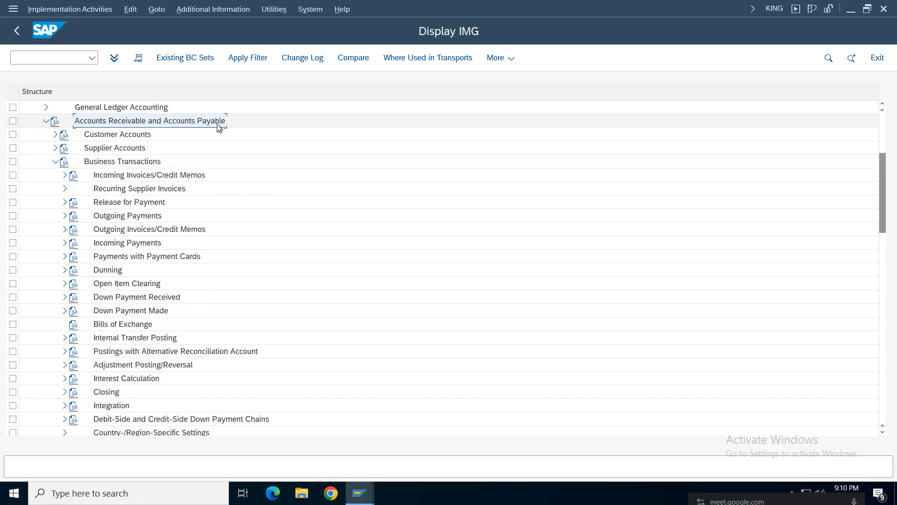
left_click(122, 162)
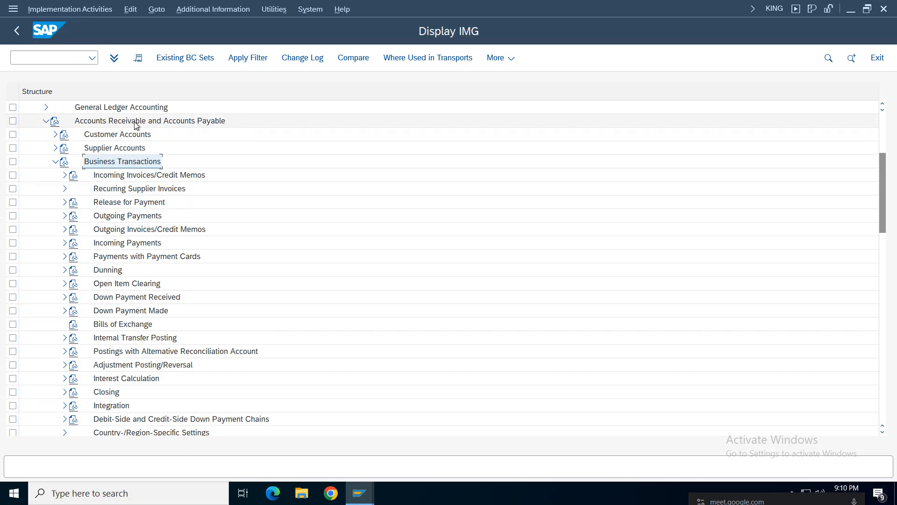
left_click(120, 379)
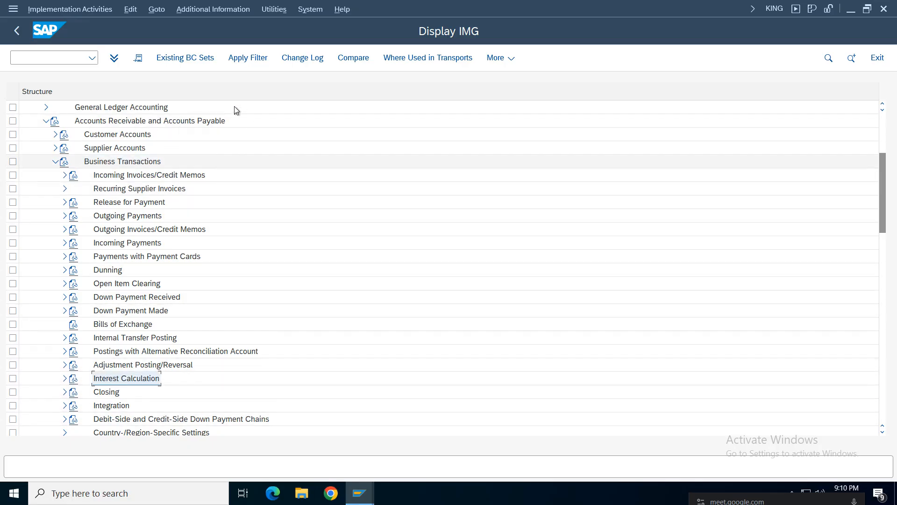
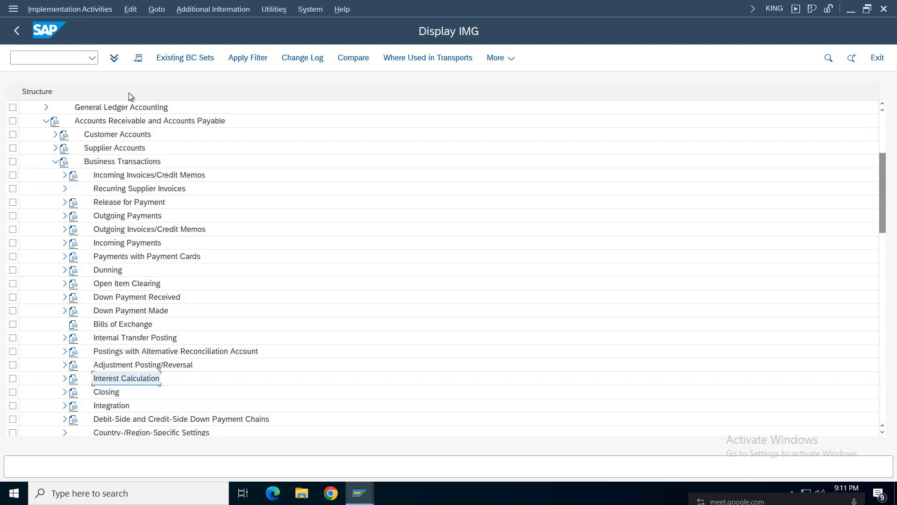
Step: Expand Interest Calculation and its Global Settings in the IMG and open the Define Interest Indicator activity
left_click(65, 379)
left_click(154, 379)
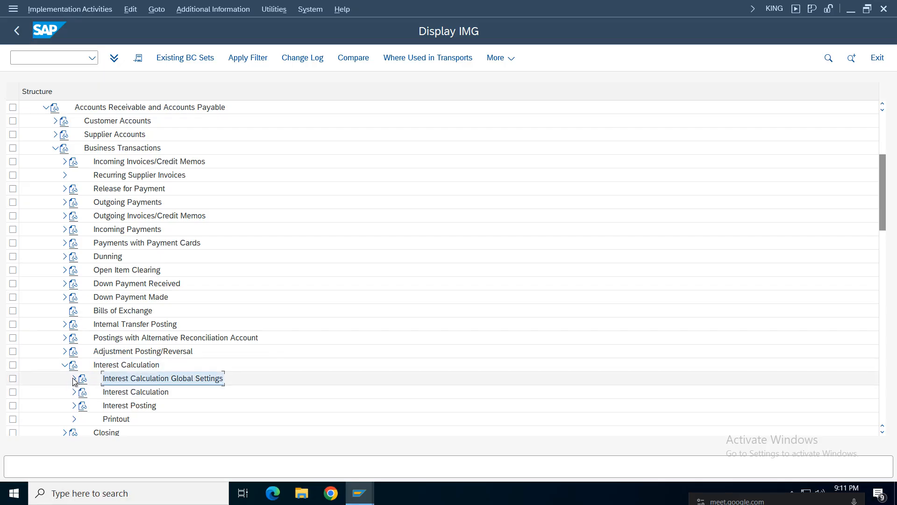
double_click(200, 377)
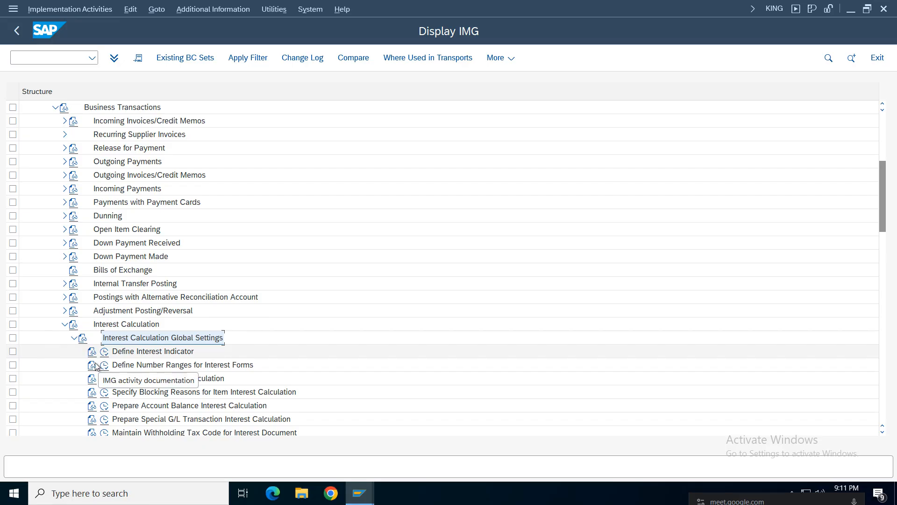
double_click(119, 352)
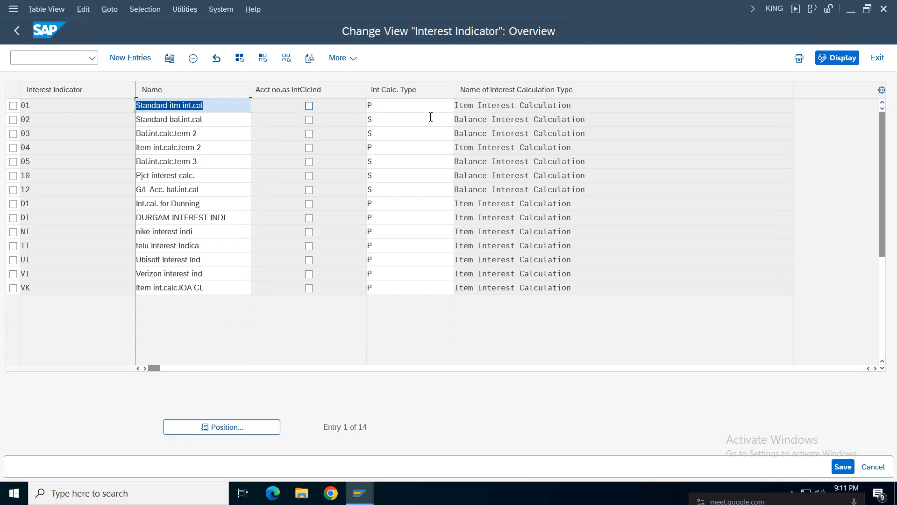
Step: Look up the possible interest calculation types for indicator 01, comparing item and balance interest calculation, and close the list without changes
left_click(422, 106)
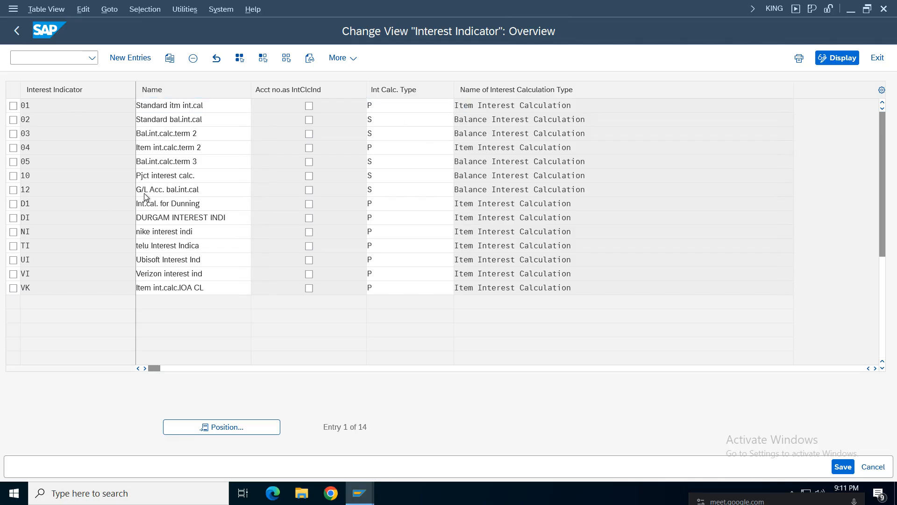
key("F4")
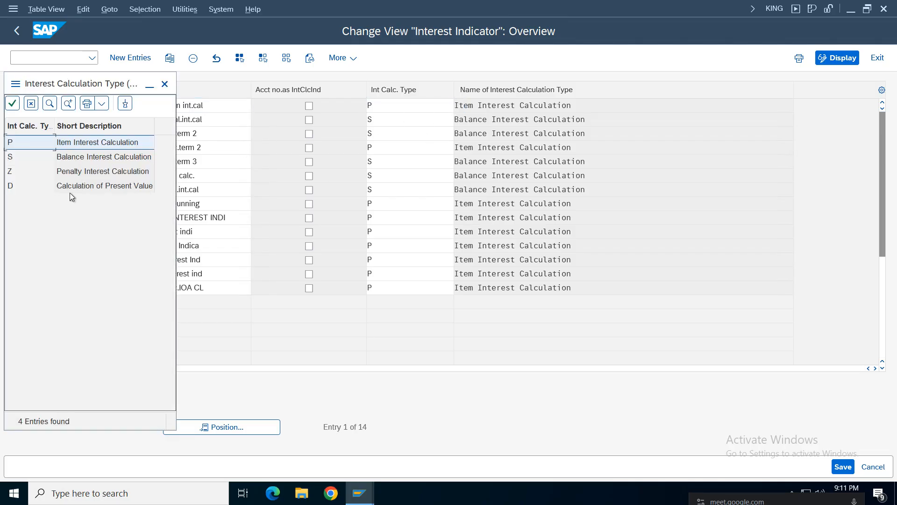
left_click(76, 158)
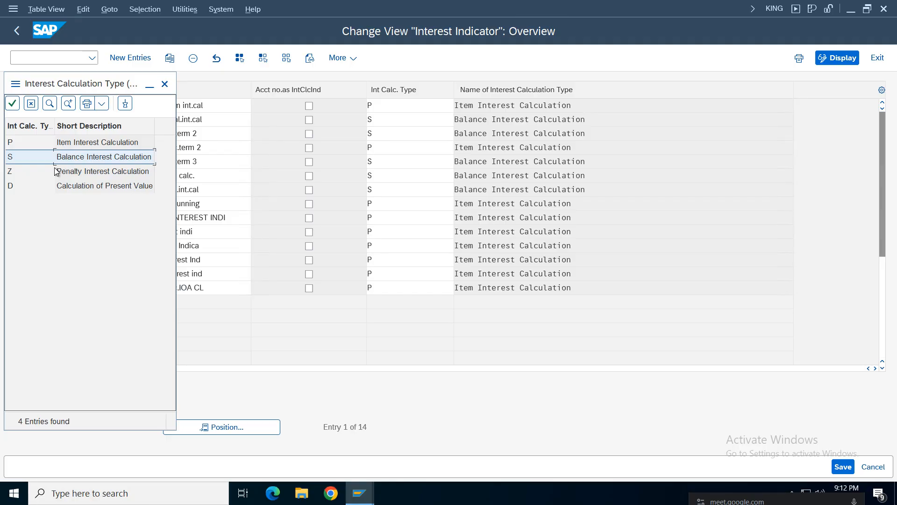
left_click(86, 145)
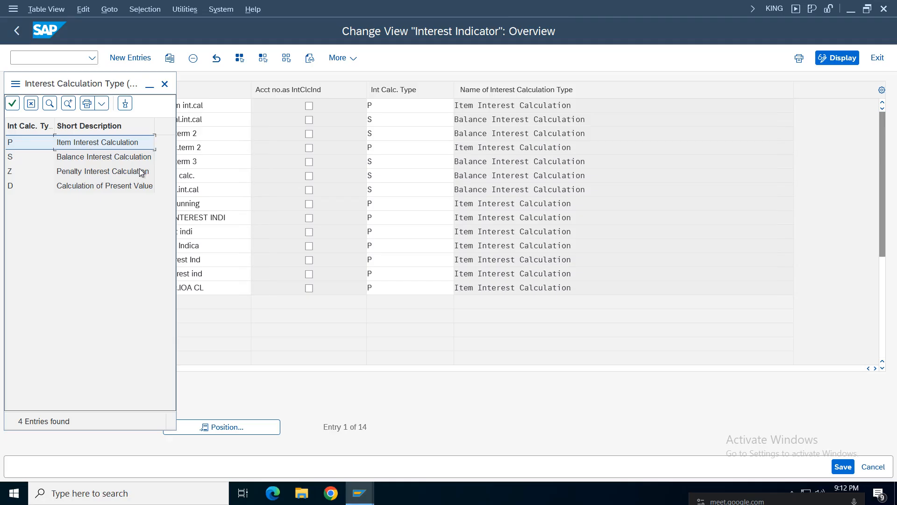
left_click(165, 84)
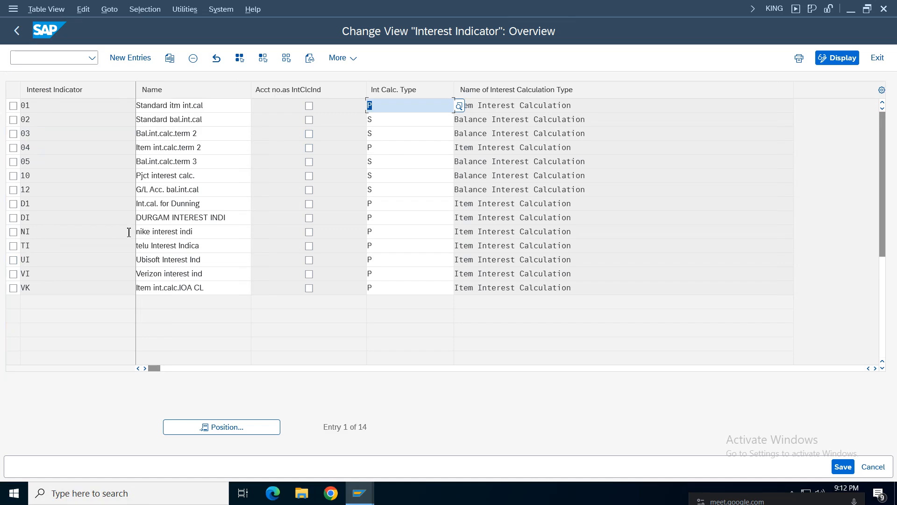
Step: Create interest indicator AI named "Amazon Interest indi" with calculation type P and save it to the Amazon Group customizing request
left_click(124, 61)
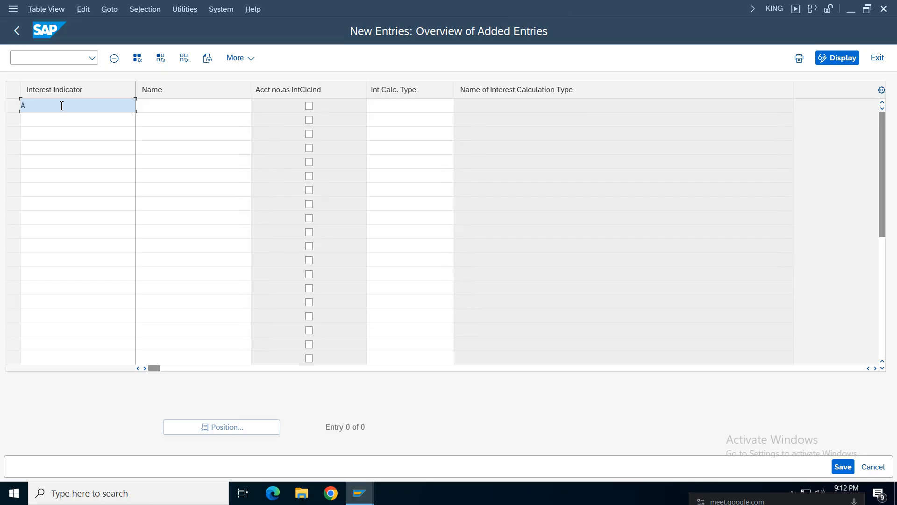
key("Tab")
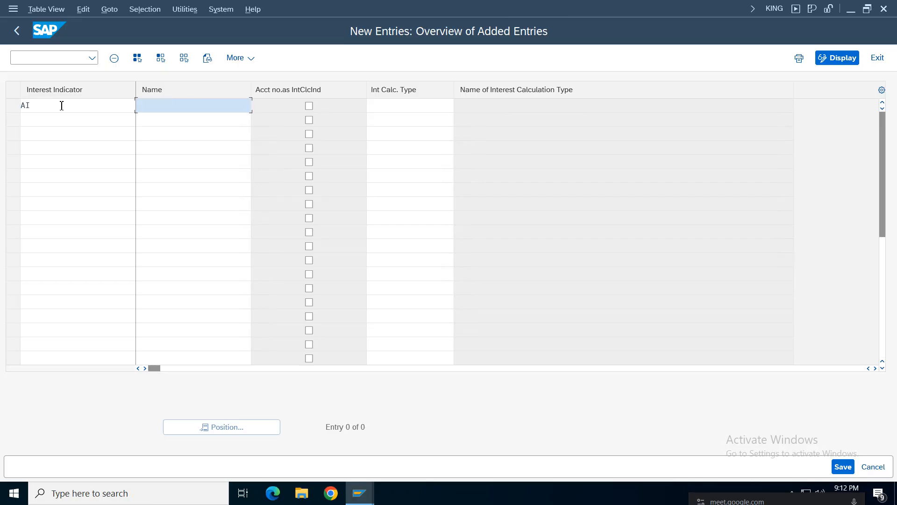
type("Amazon Interest indi")
left_click(410, 107)
left_click(460, 106)
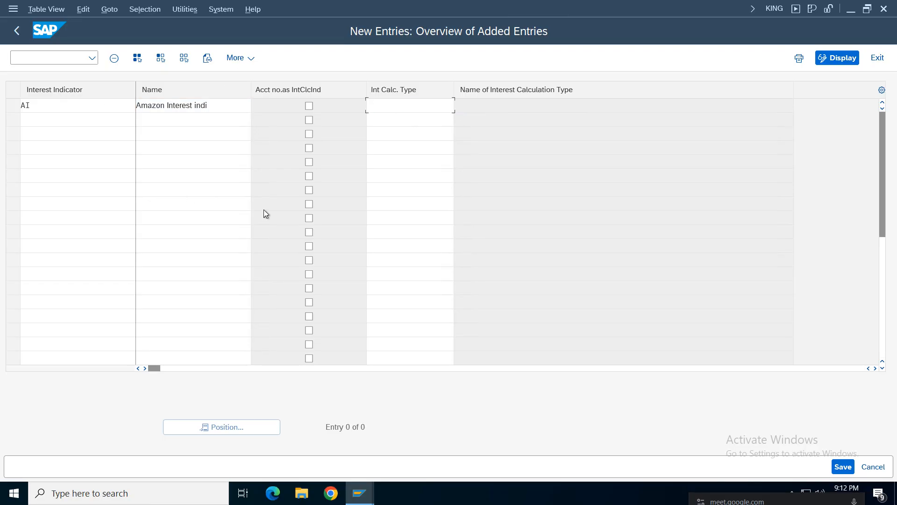
double_click(73, 146)
left_click(843, 467)
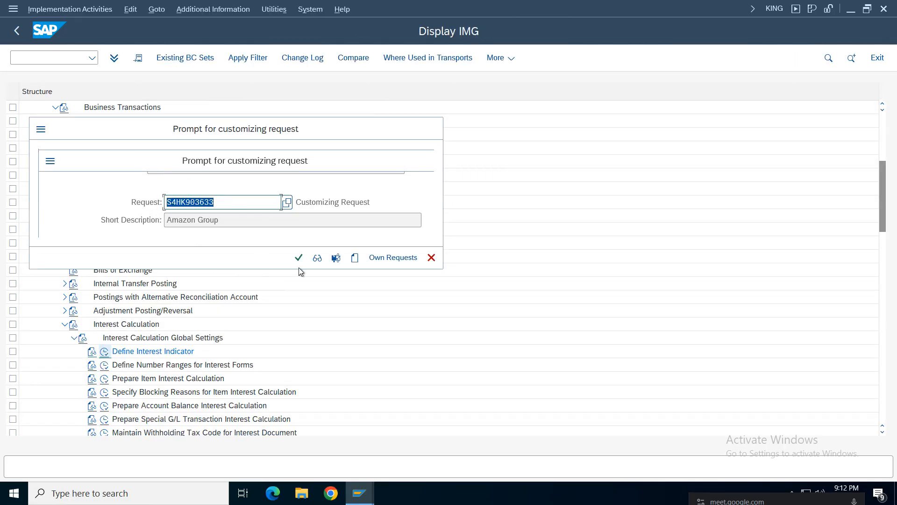
left_click(298, 258)
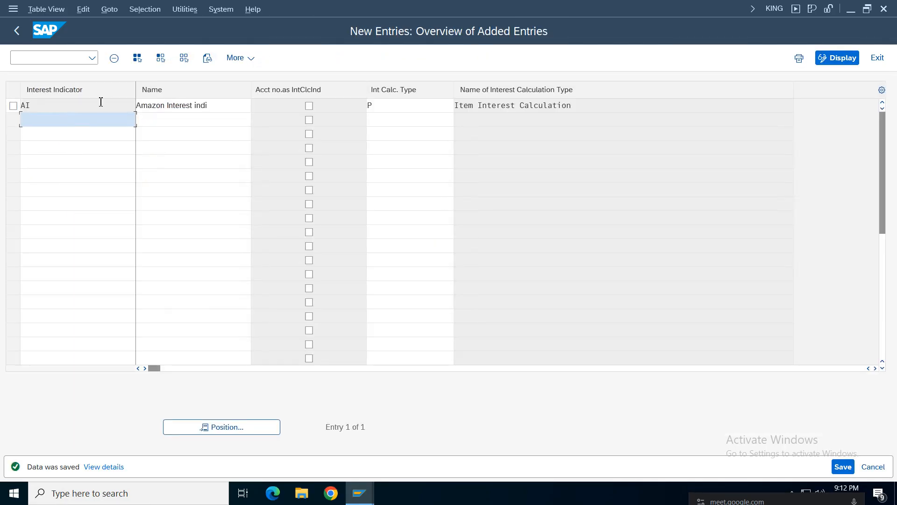
Step: Check the AI entry's indicator and calculation type and return to the IMG structure
double_click(57, 107)
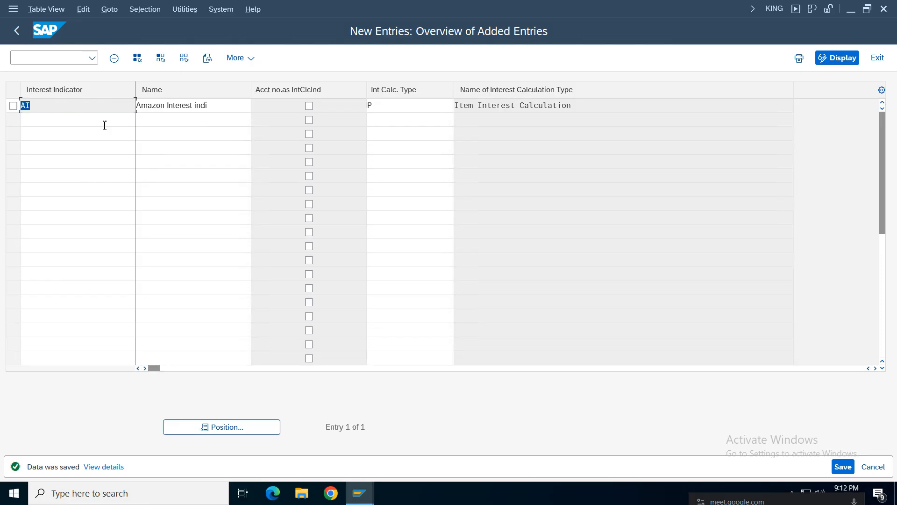
left_click(56, 107)
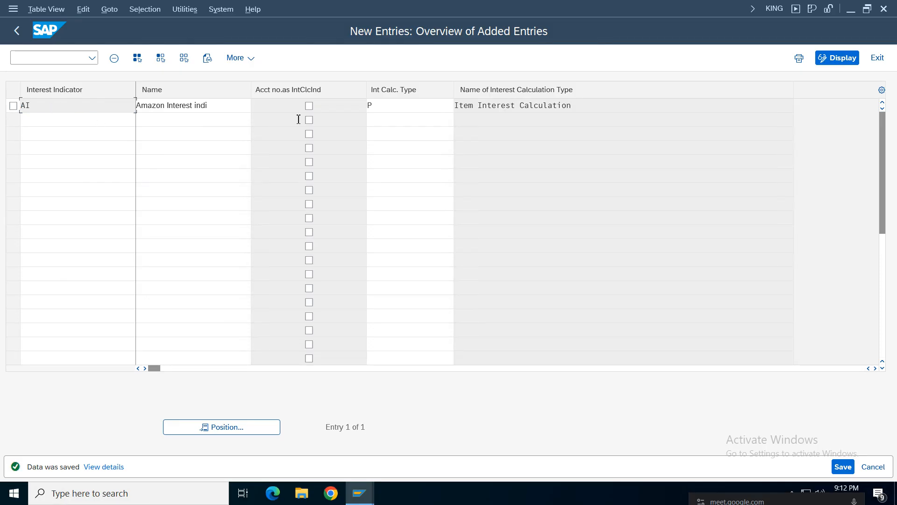
double_click(398, 105)
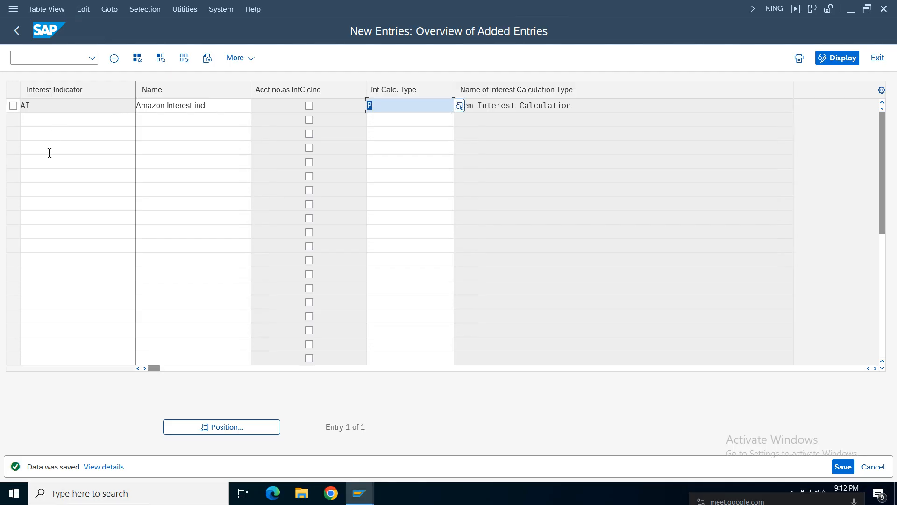
left_click_drag(570, 105, 308, 107)
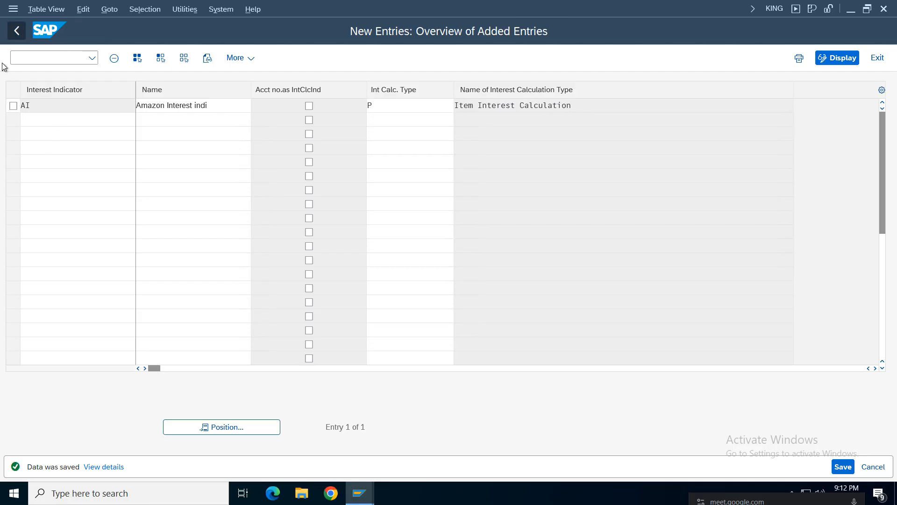
left_click(16, 32)
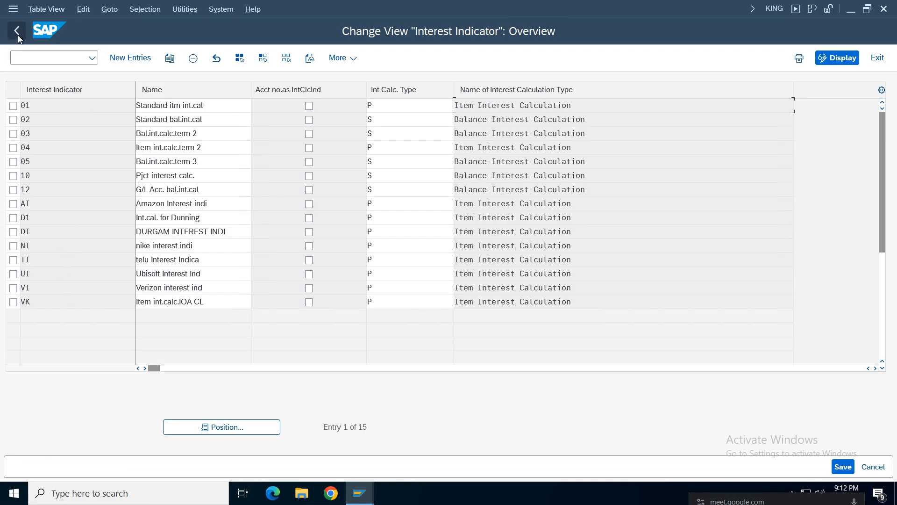
left_click(18, 33)
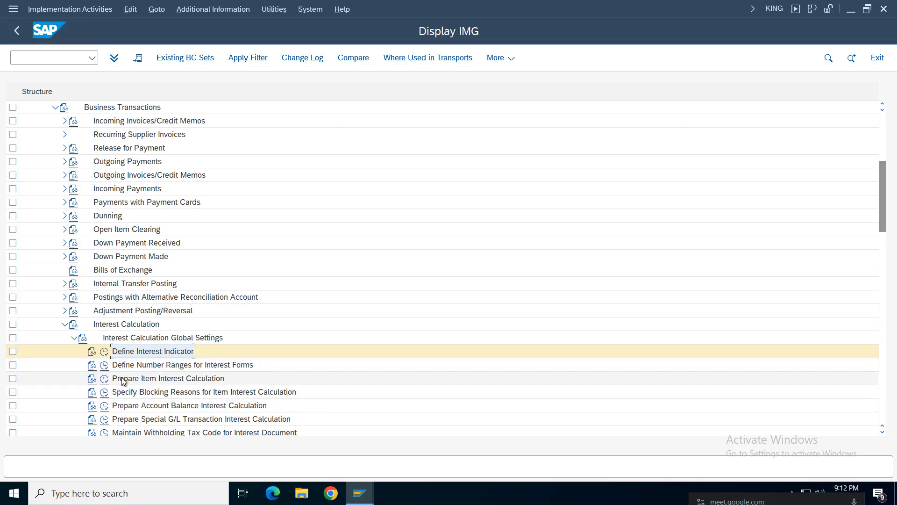
Step: Open Prepare Item Interest Calculation and start a copy of interest indicator TI under the indicator AI
left_click(106, 382)
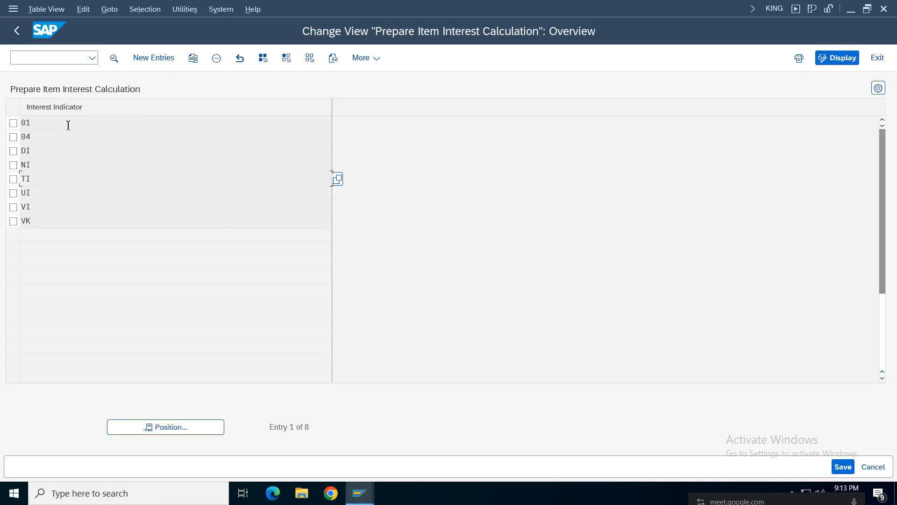
left_click(13, 178)
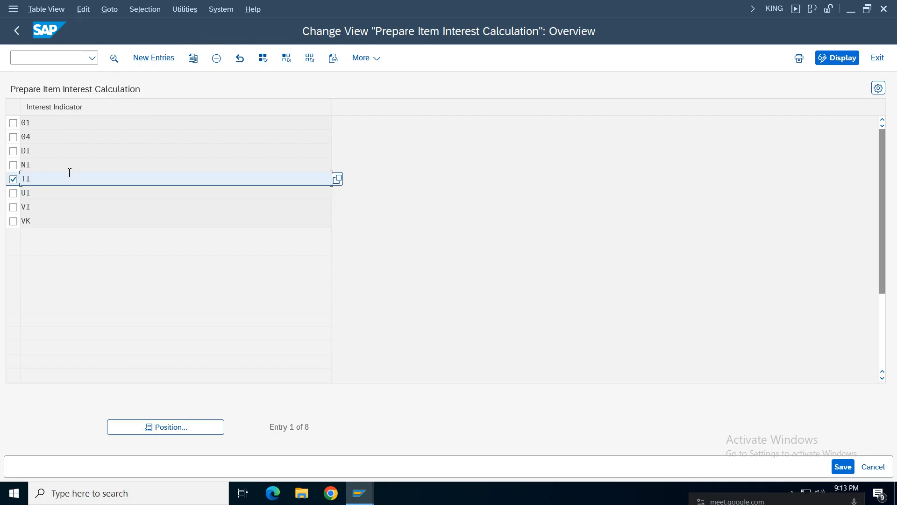
left_click(193, 59)
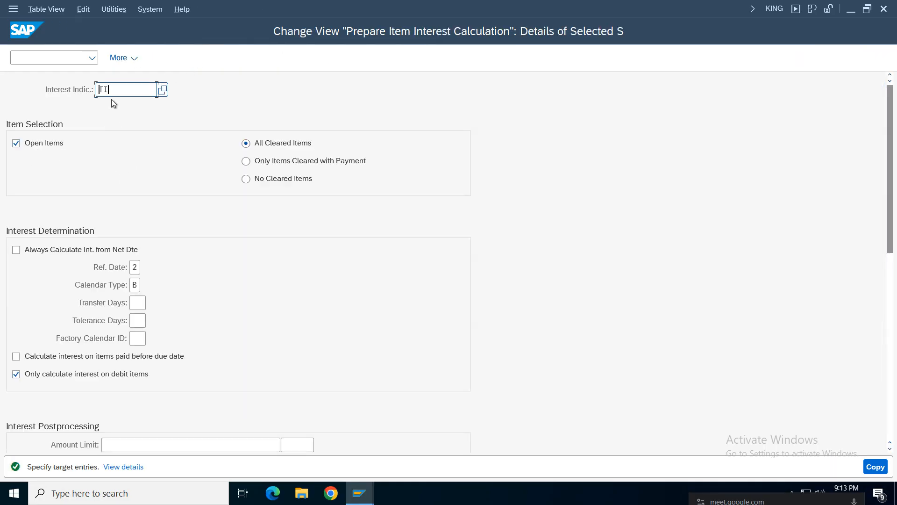
left_click(112, 90)
key("BackSpace")
key("BackSpace")
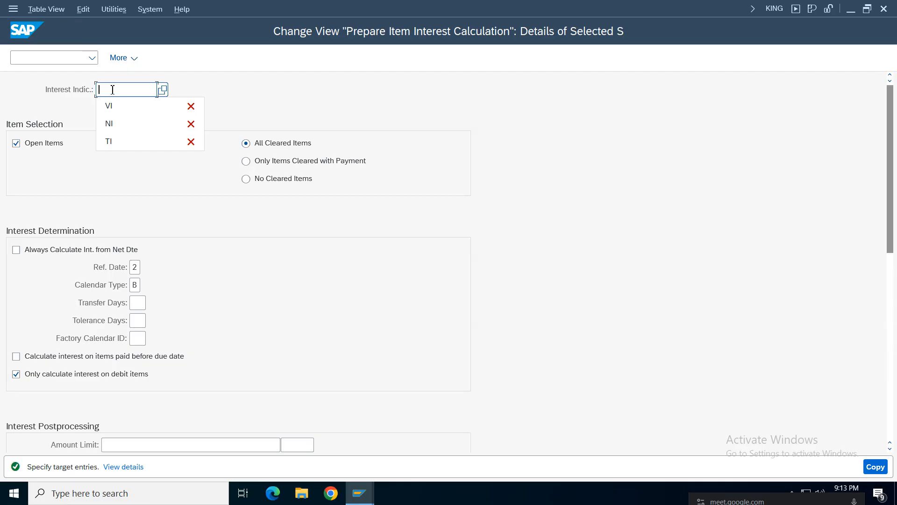
type("AI")
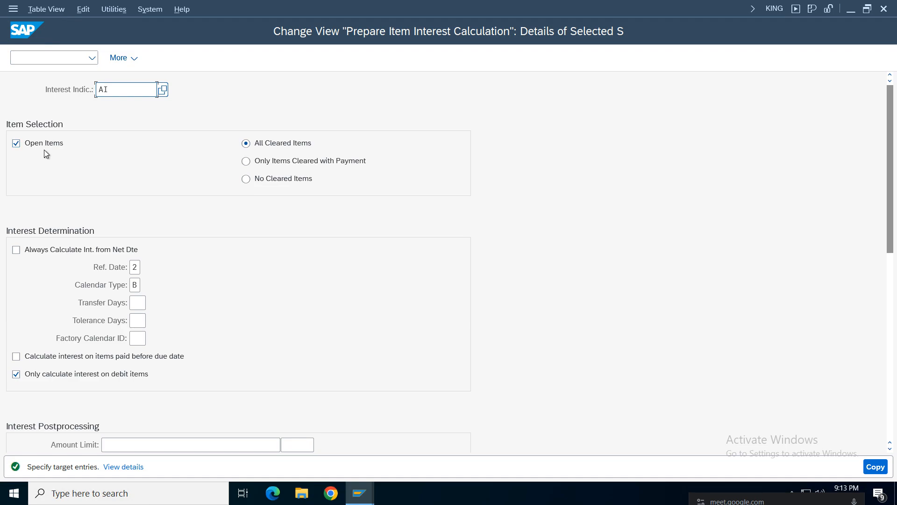
Step: Look up the possible reference dates for the AI item interest calculation and close the list without changes
left_click(139, 269)
key("F4")
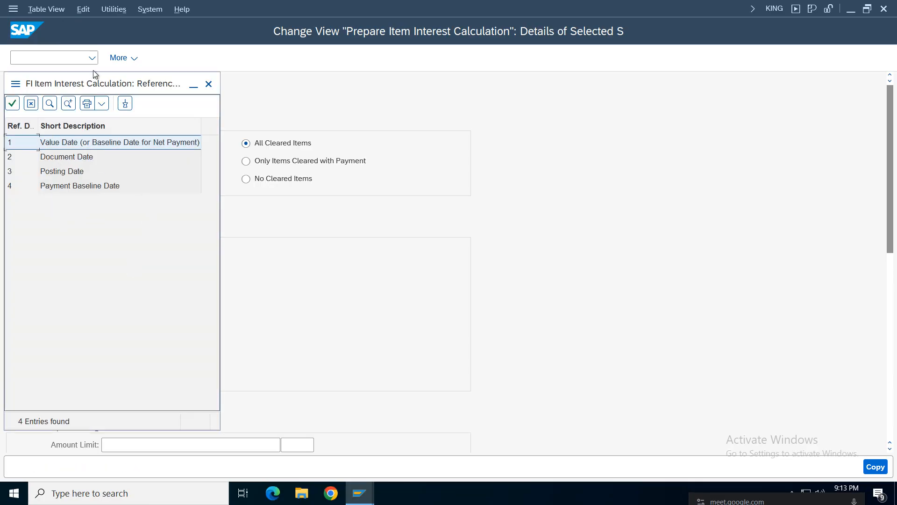
left_click_drag(80, 88, 492, 104)
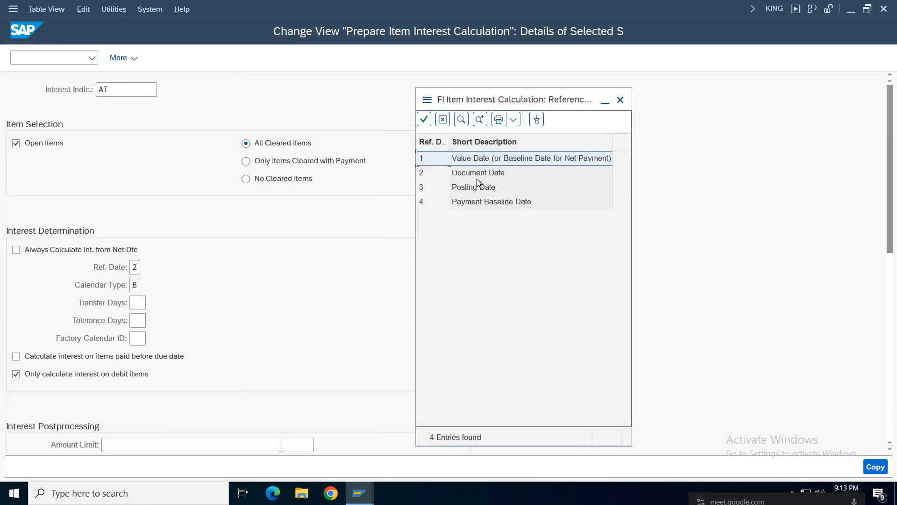
left_click(620, 100)
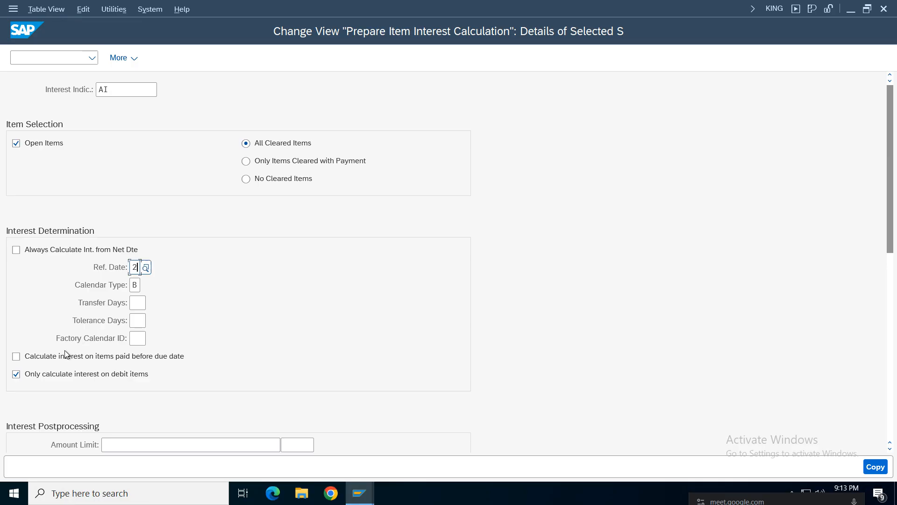
Step: Set the calendar type of indicator AI to J (30/365) from its list of possible values
left_click(142, 289)
key("F4")
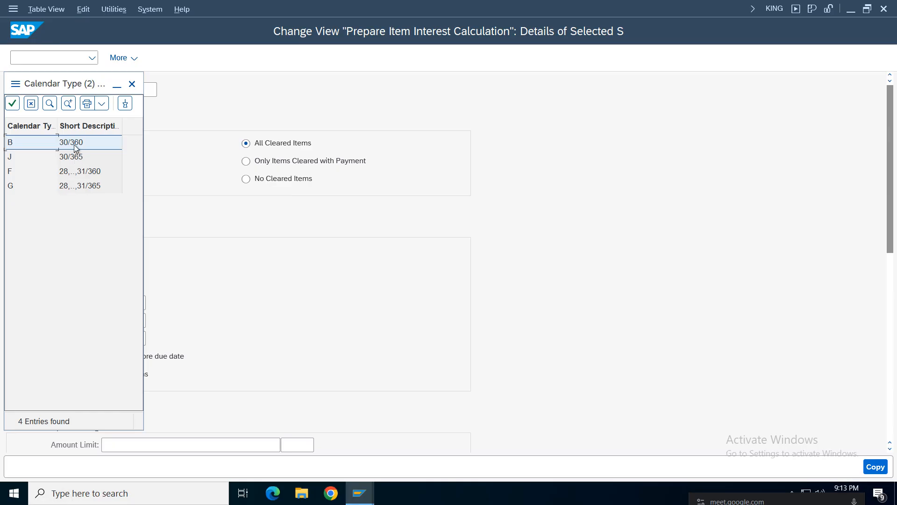
left_click_drag(96, 86, 507, 100)
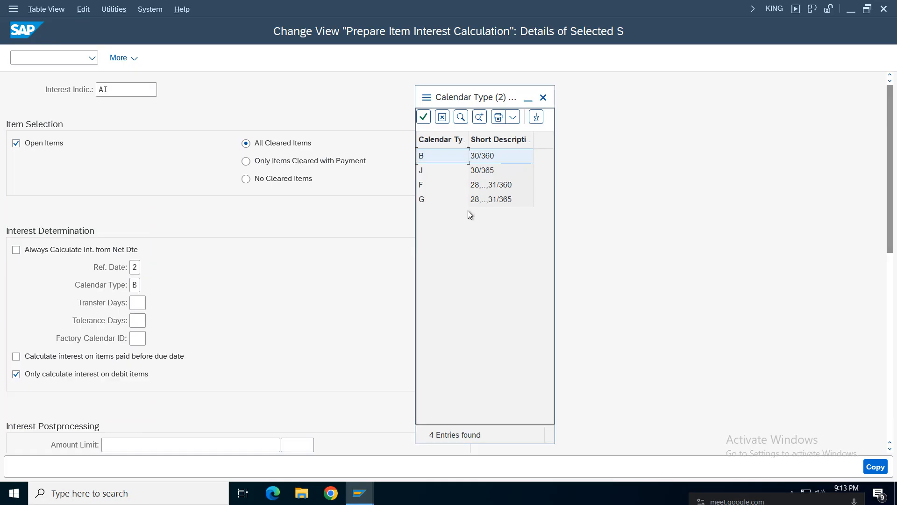
double_click(486, 171)
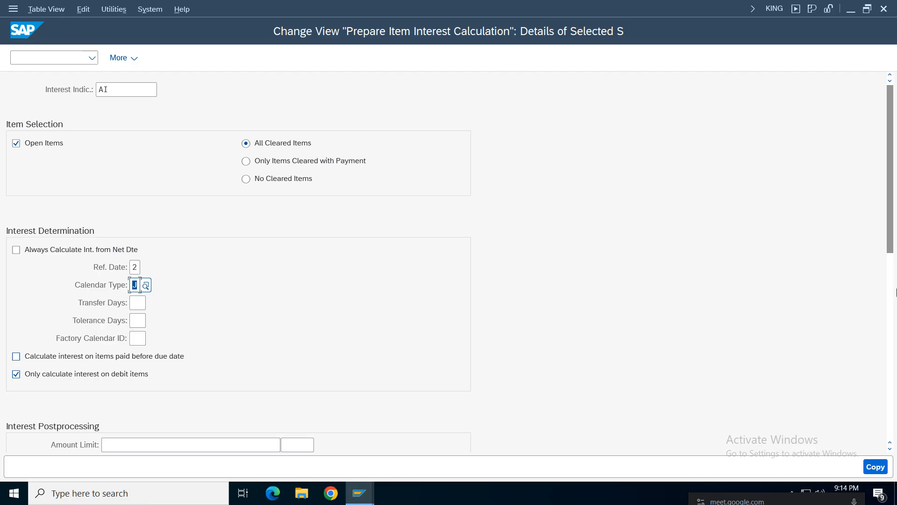
Step: Review the remaining output and posting settings, complete the copy of indicator AI, and save it
left_click_drag(890, 227, 891, 347)
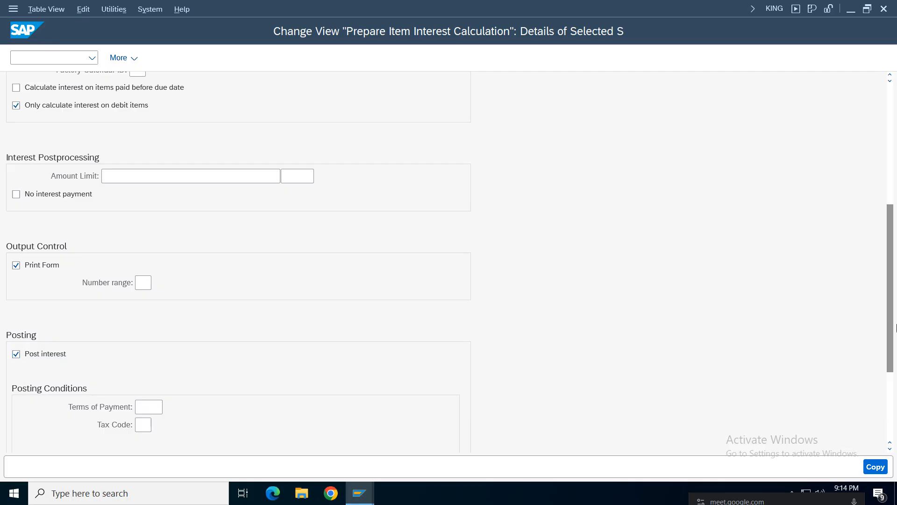
left_click_drag(891, 314, 894, 379)
left_click(875, 466)
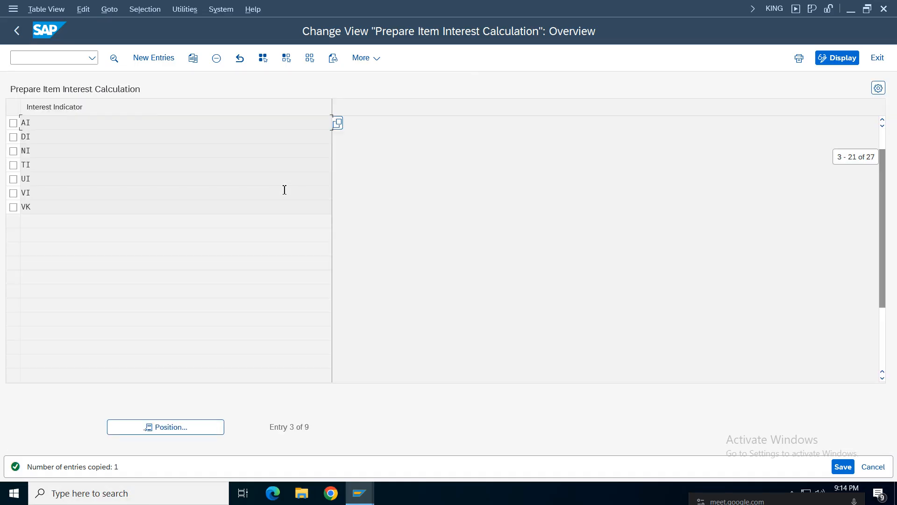
left_click(842, 466)
left_click(297, 256)
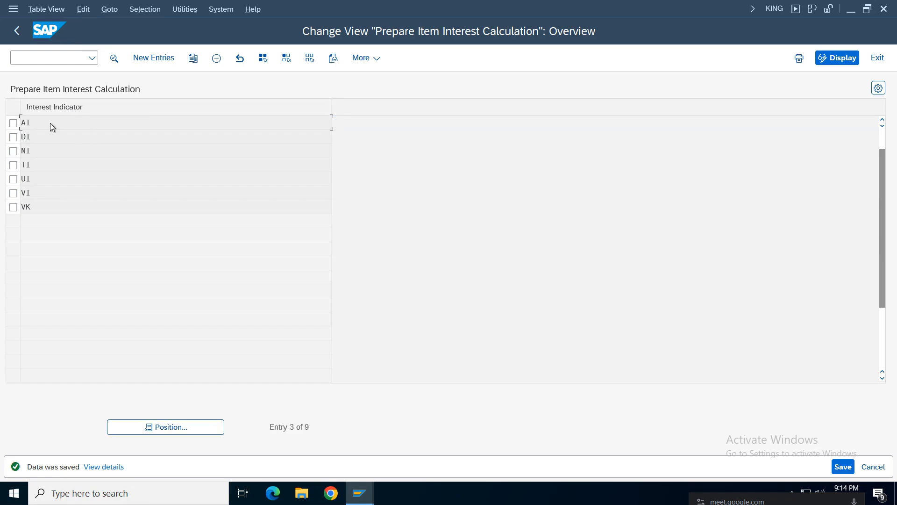
Step: Check the reference date, calendar type and remaining settings of indicator AI and return to the IMG structure
double_click(50, 125)
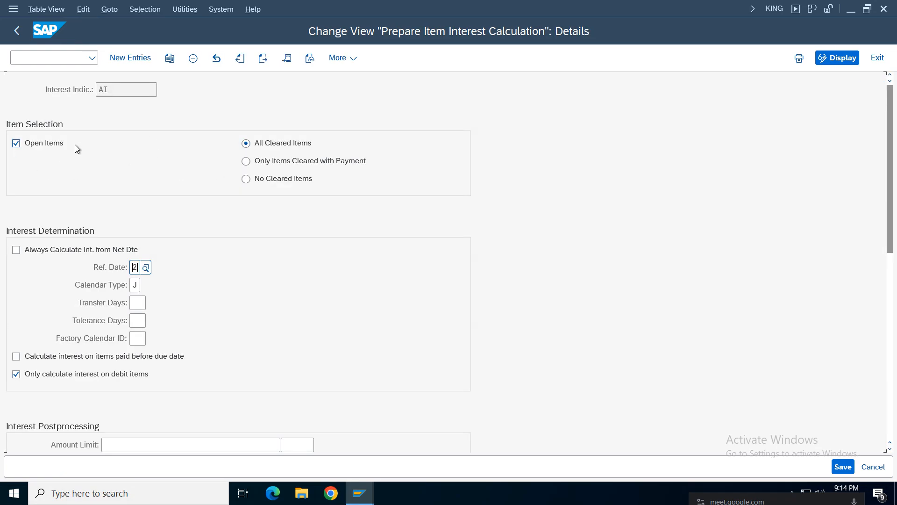
double_click(135, 267)
left_click(134, 285)
left_click_drag(892, 201, 890, 358)
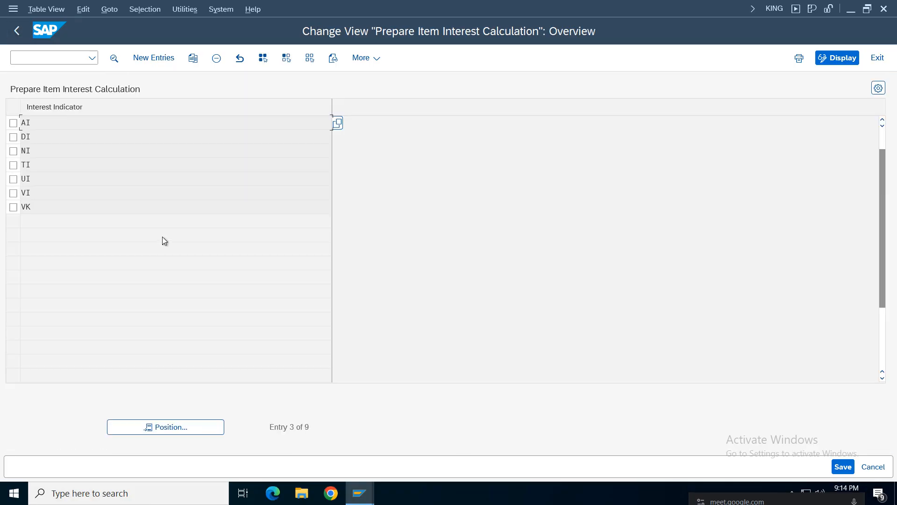
left_click(16, 32)
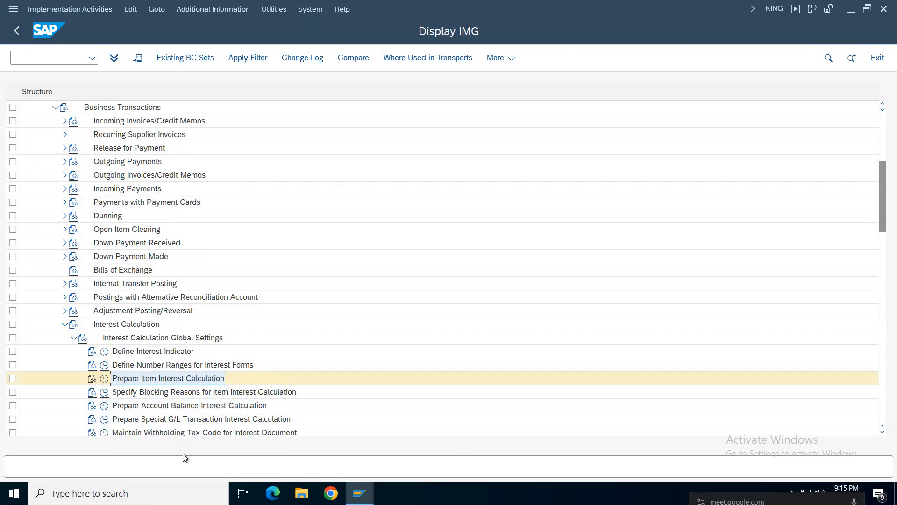
Step: Collapse Interest Calculation Global Settings, expand the Interest Calculation subnode, and open Define Reference Interest Rates
left_click(73, 337)
left_click(74, 351)
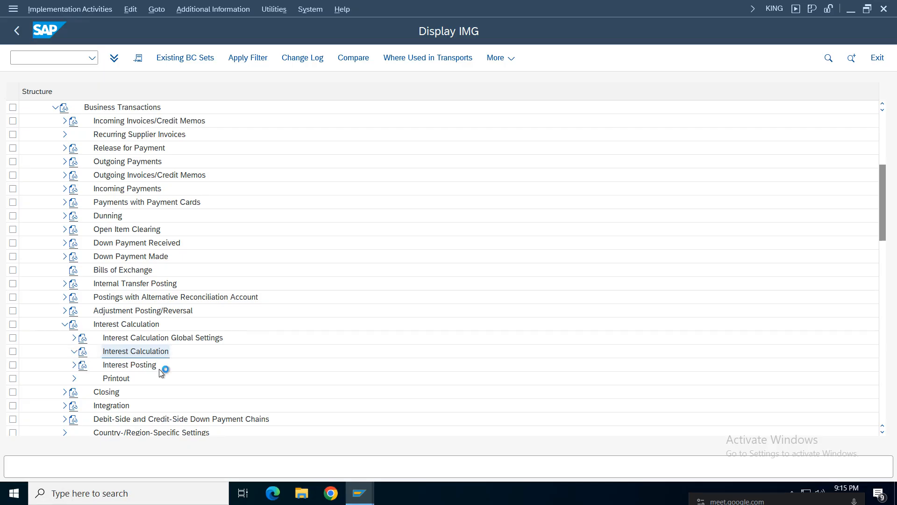
left_click(151, 367)
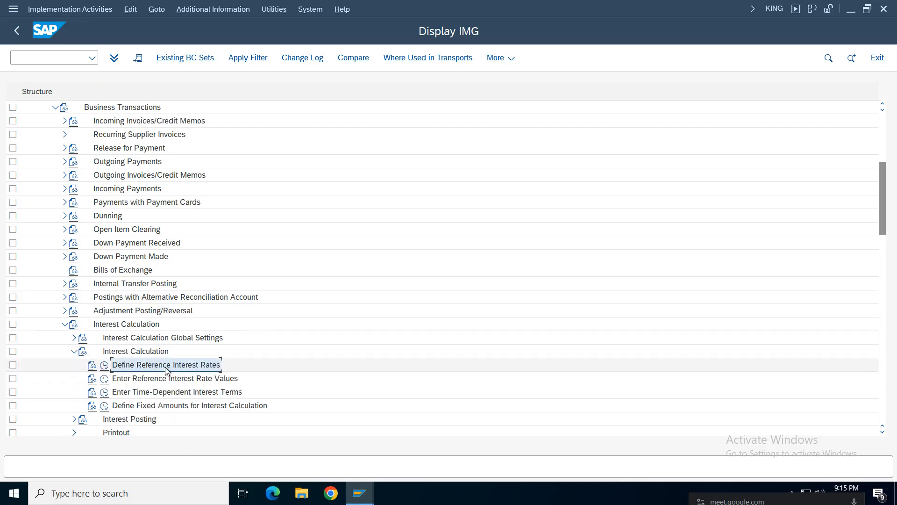
left_click(105, 366)
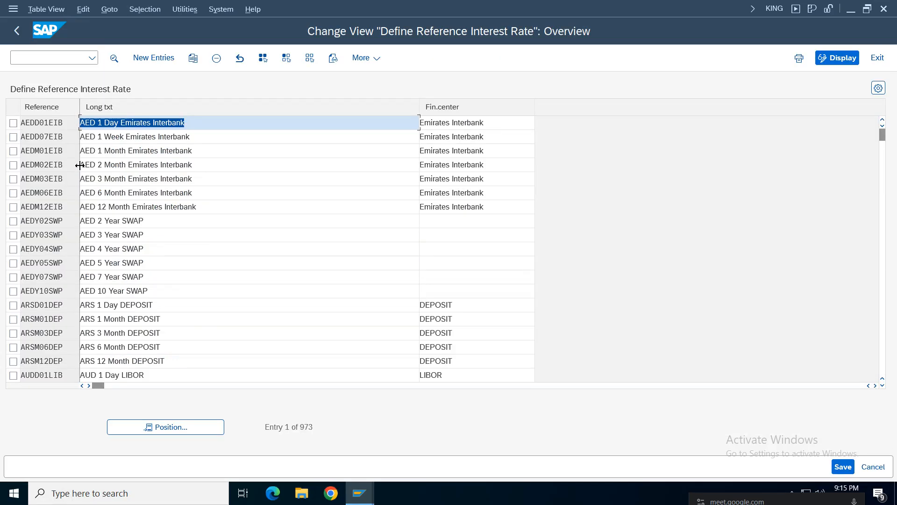
Step: Add a new reference interest rate ARIR with the long text "Amazon reference interest rates"
left_click(147, 59)
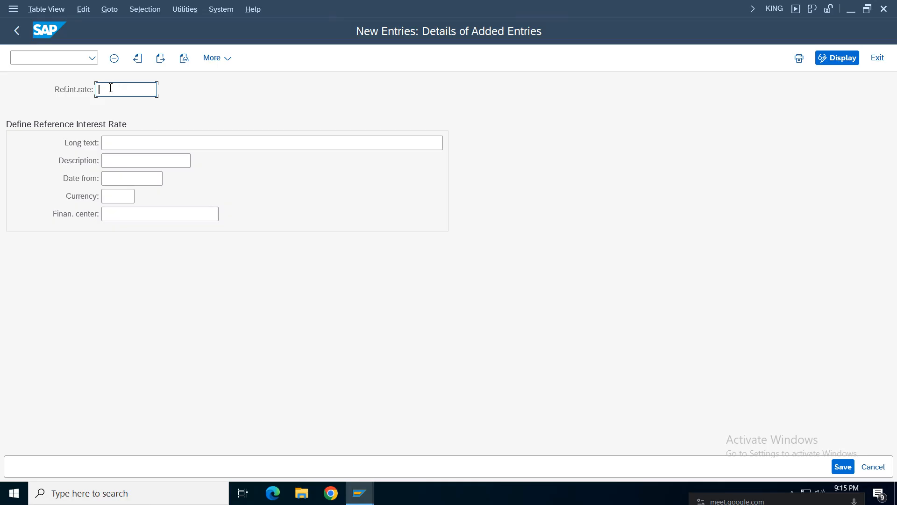
left_click(113, 89)
left_click(114, 93)
type("arir")
key("Return")
left_click(117, 140)
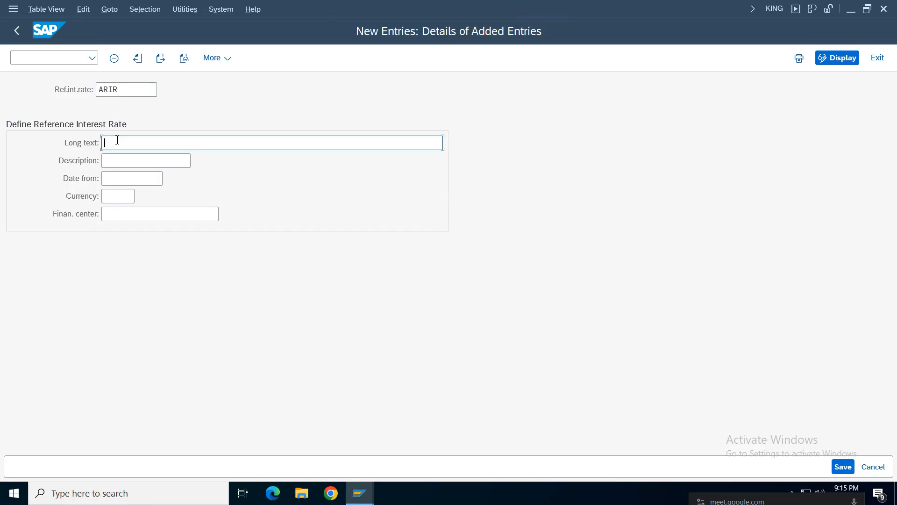
type("Amazon reference interest rates")
Step: Enter the description "ref int rateama" and the start date 01.04.2025 for reference interest rate ARIR
left_click(119, 160)
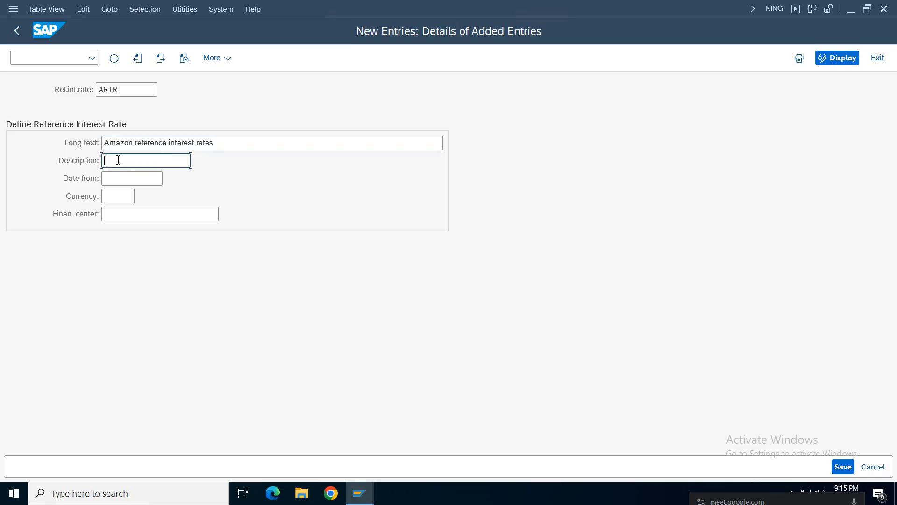
type("ref int rate")
key("BackSpace")
key("BackSpace")
type("ama")
left_click(134, 180)
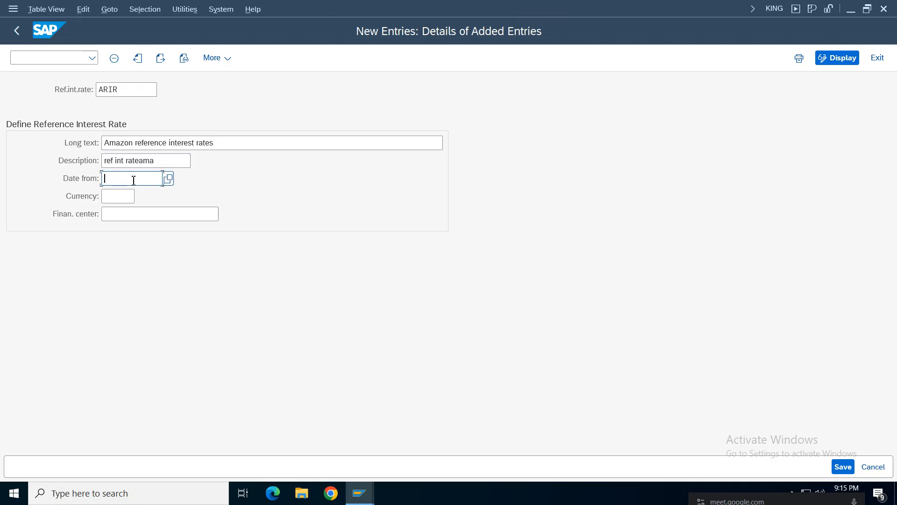
type("01")
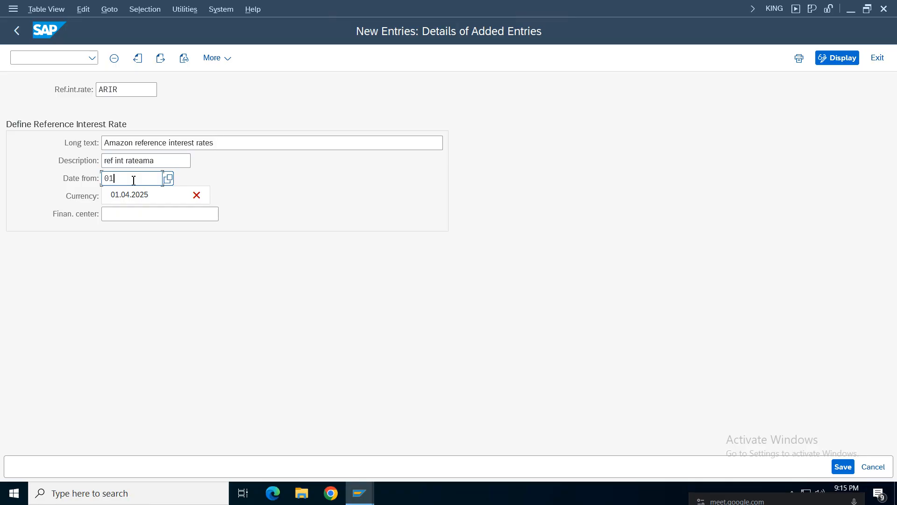
type(".")
left_click(133, 195)
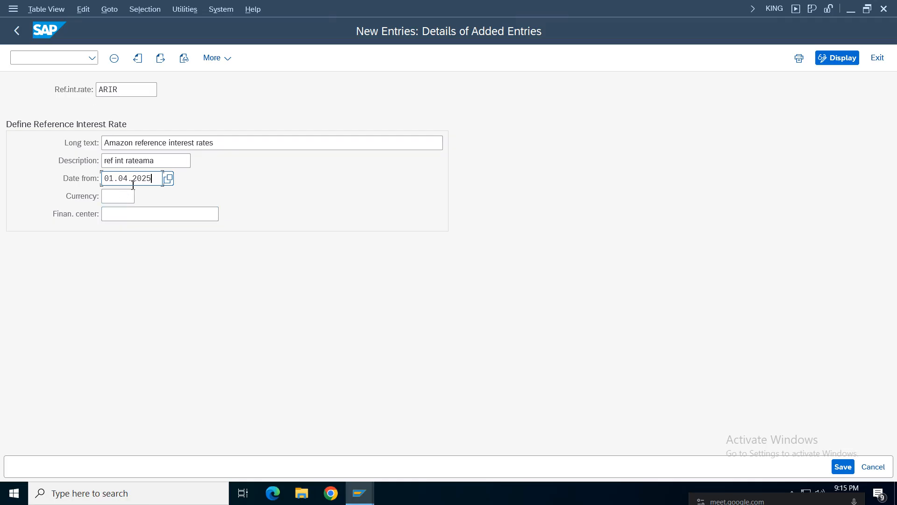
Step: Set the currency of reference rate ARIR to INR, save the entry, and return to the IMG structure
left_click(118, 200)
type("INR")
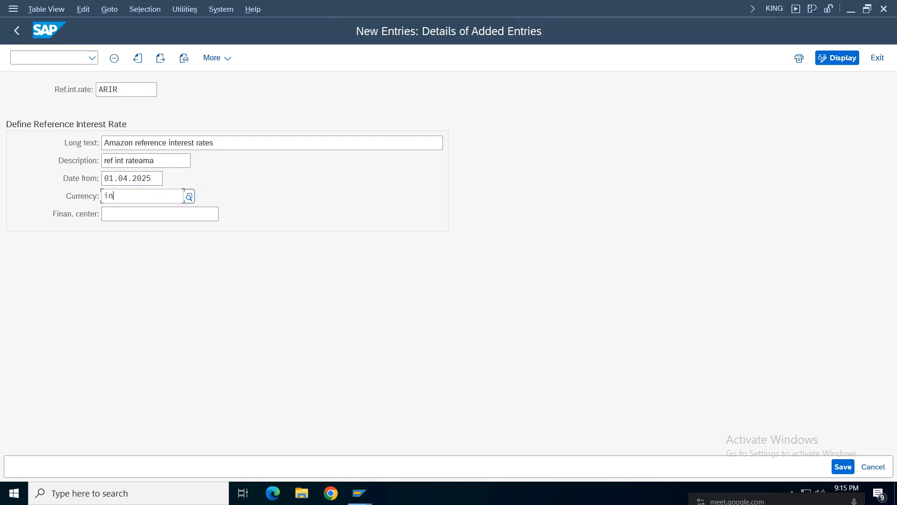
key("Return")
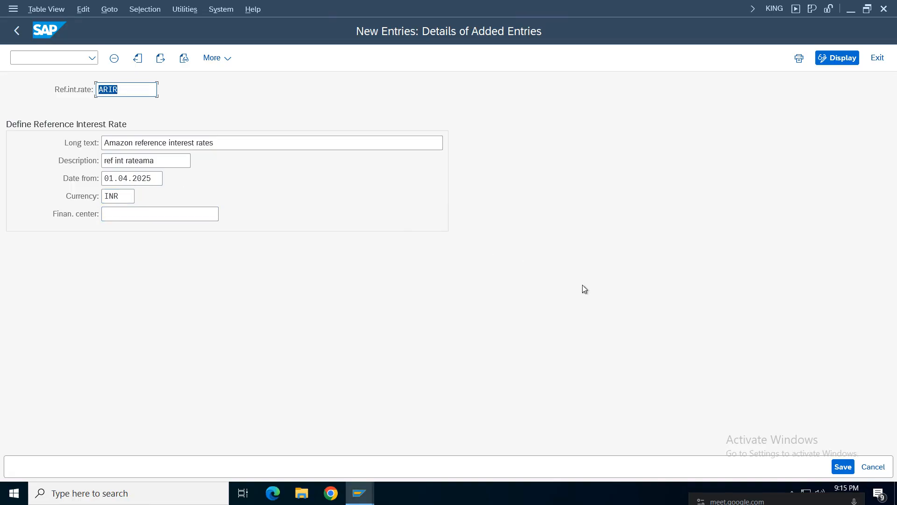
left_click(832, 466)
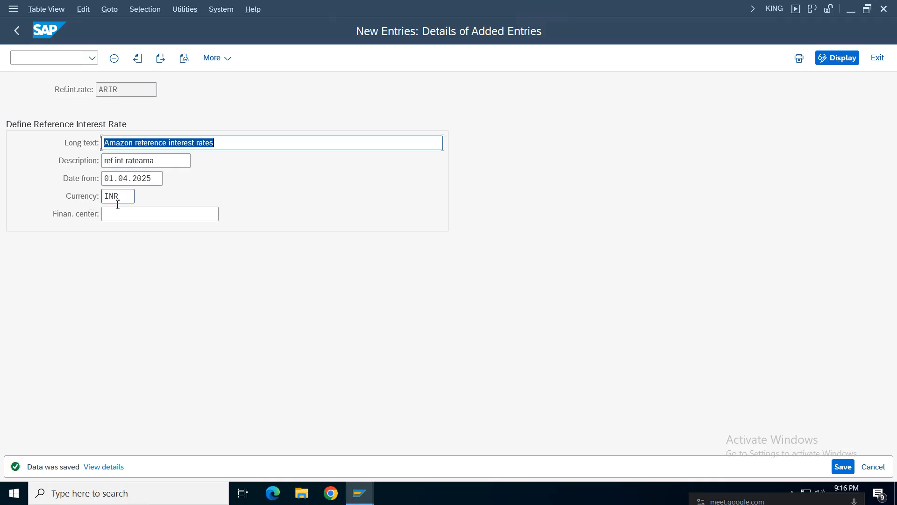
left_click(16, 31)
left_click(12, 38)
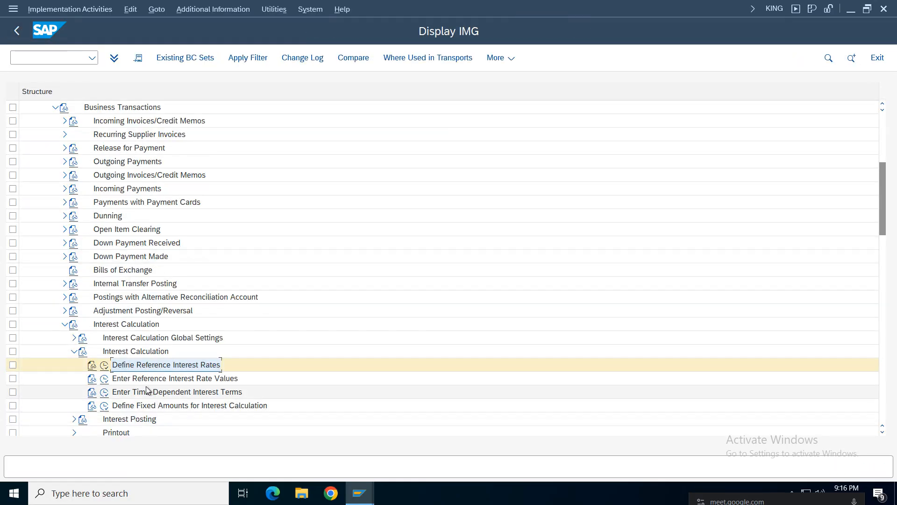
Step: In Enter Reference Interest Rate Values, add an entry for reference ARIR valid from 01.04.2025 with an interest rate of 10
left_click(159, 379)
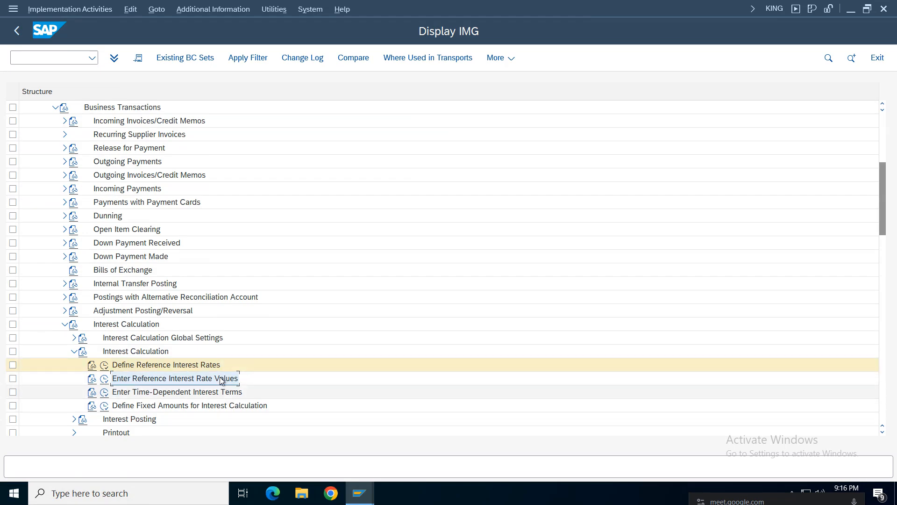
left_click(104, 378)
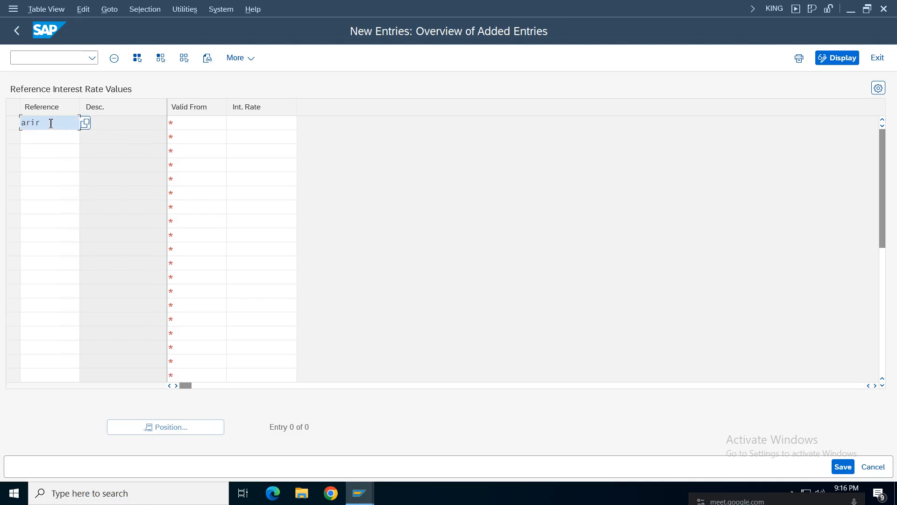
key("Tab")
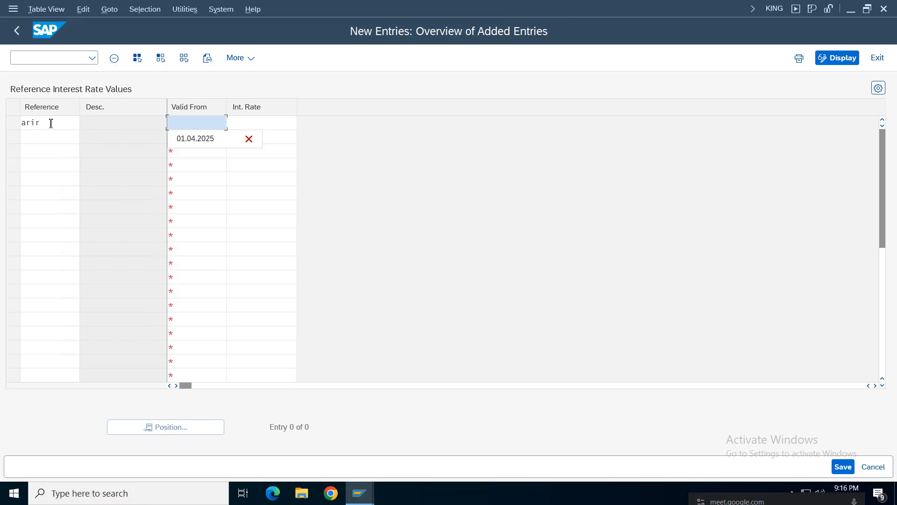
left_click(207, 141)
left_click(252, 122)
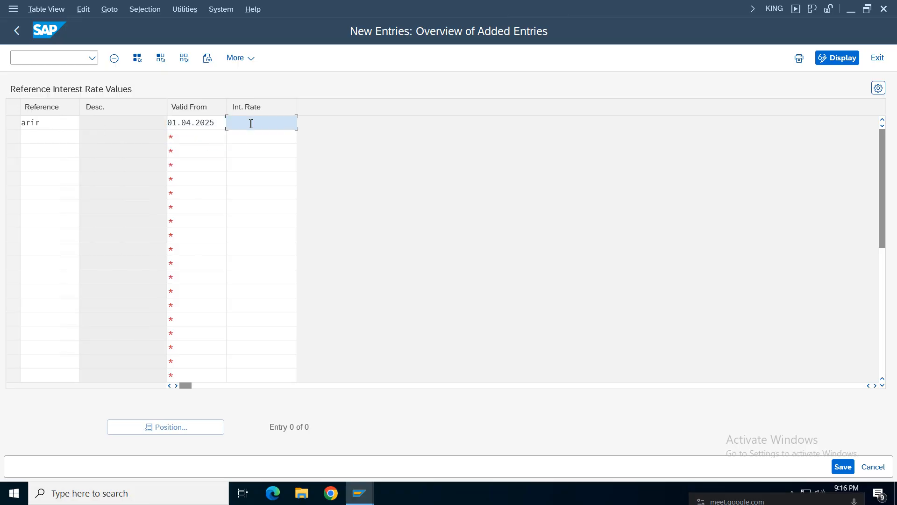
left_click(247, 136)
left_click(252, 126)
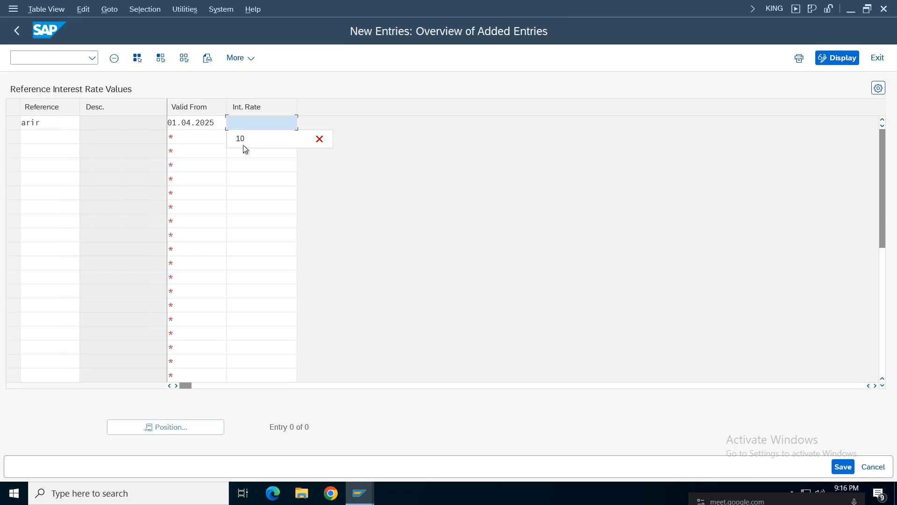
left_click(243, 142)
key("Return")
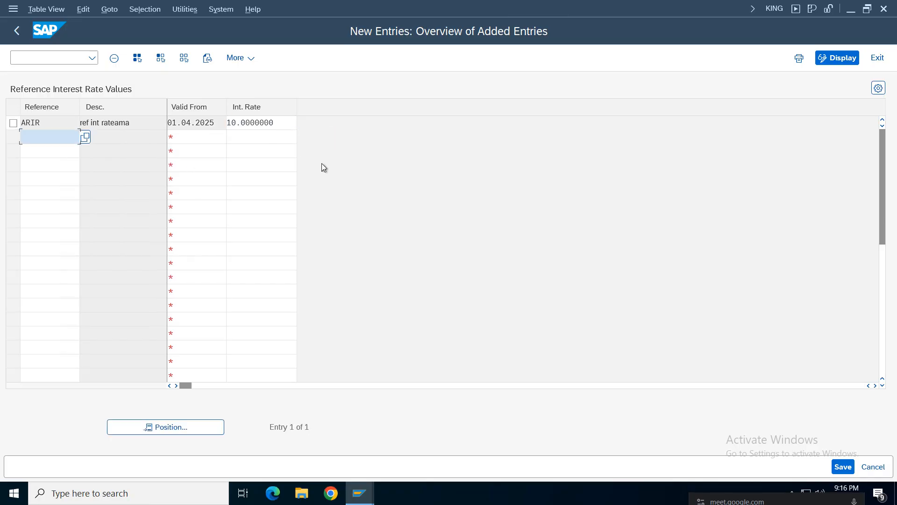
Step: Save the ARIR reference interest rate value and return to the IMG structure
left_click_drag(279, 124, 61, 170)
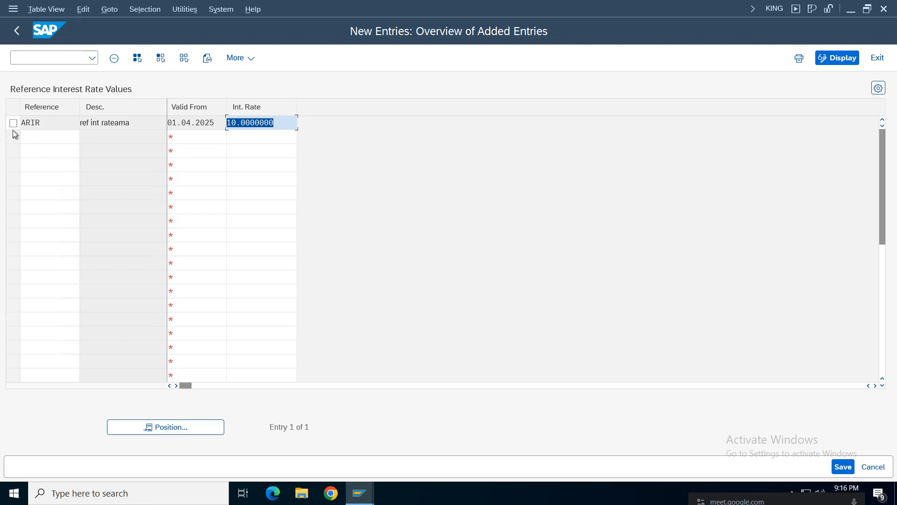
left_click(848, 466)
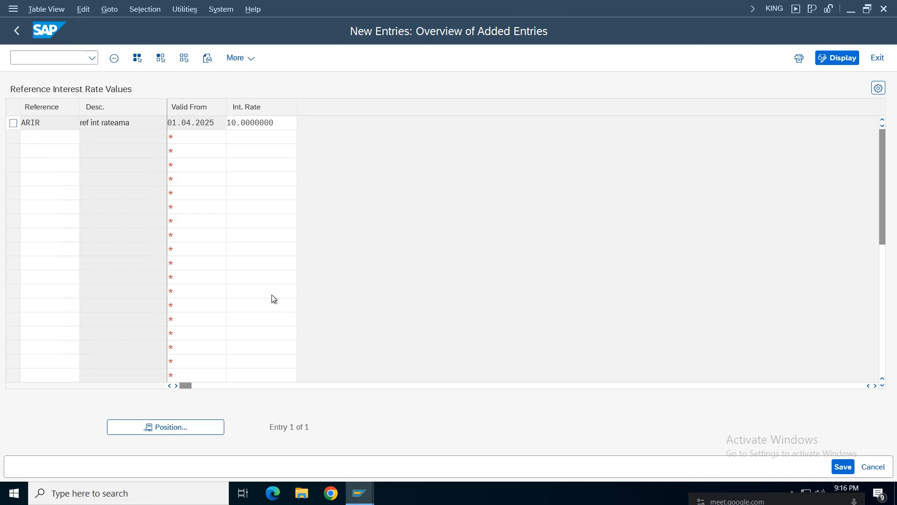
left_click(17, 31)
left_click(17, 34)
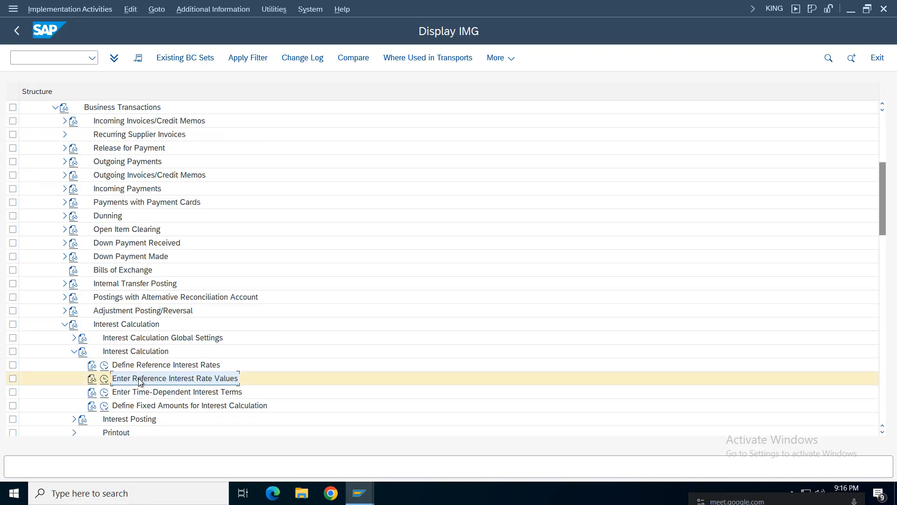
Step: Open Enter Time-Dependent Interest Terms and position the list at interest indicator TI
left_click(103, 393)
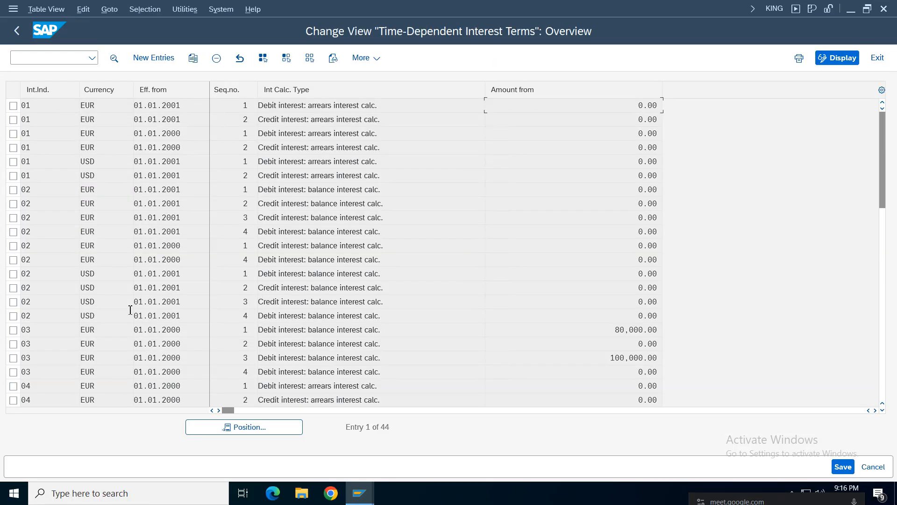
left_click(240, 428)
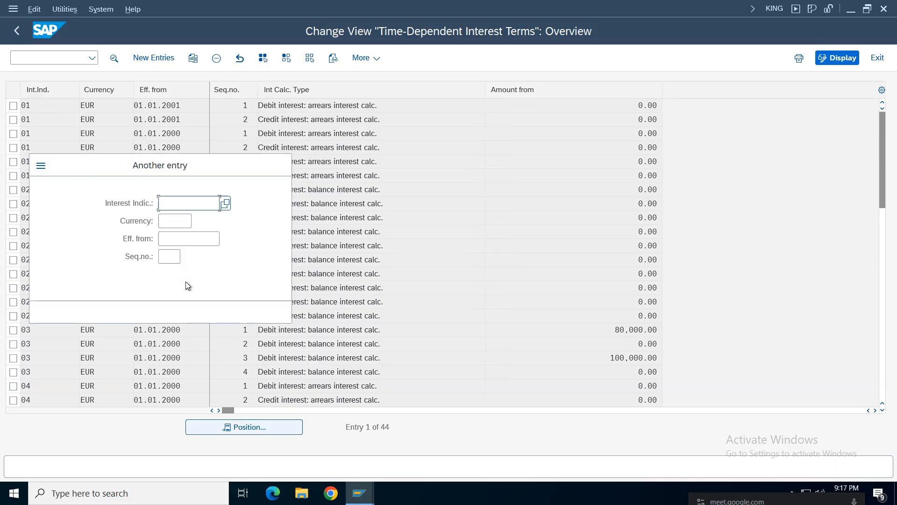
type("ti")
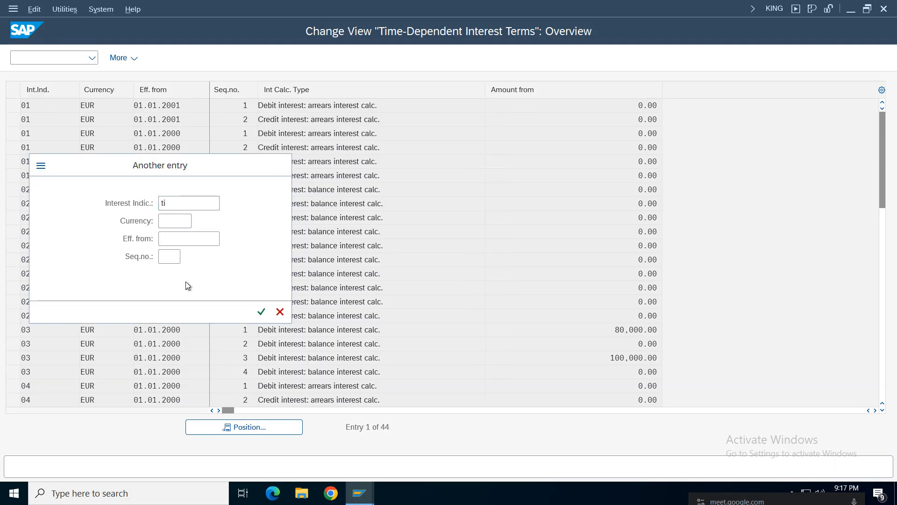
key("Return")
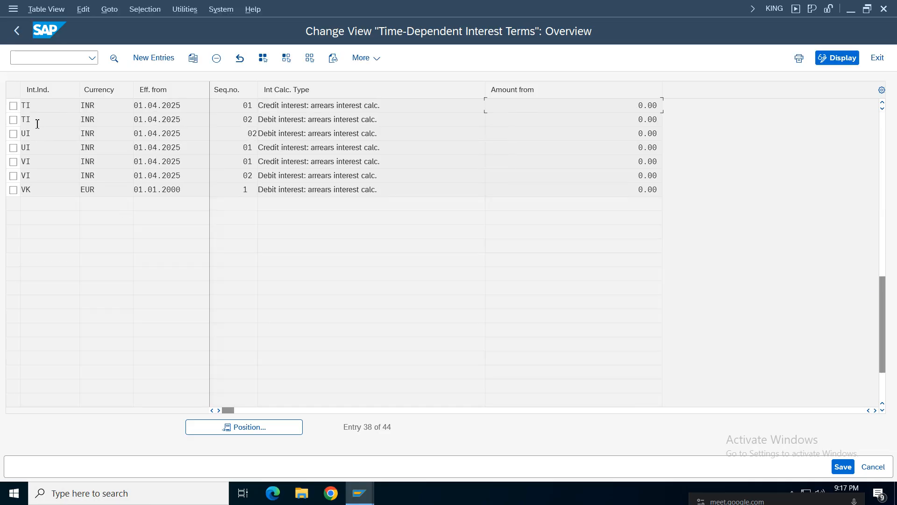
Step: Copy both TI interest terms and set the interest indicator of the copy with sequential number 01 to AI
left_click(13, 105)
left_click(13, 120)
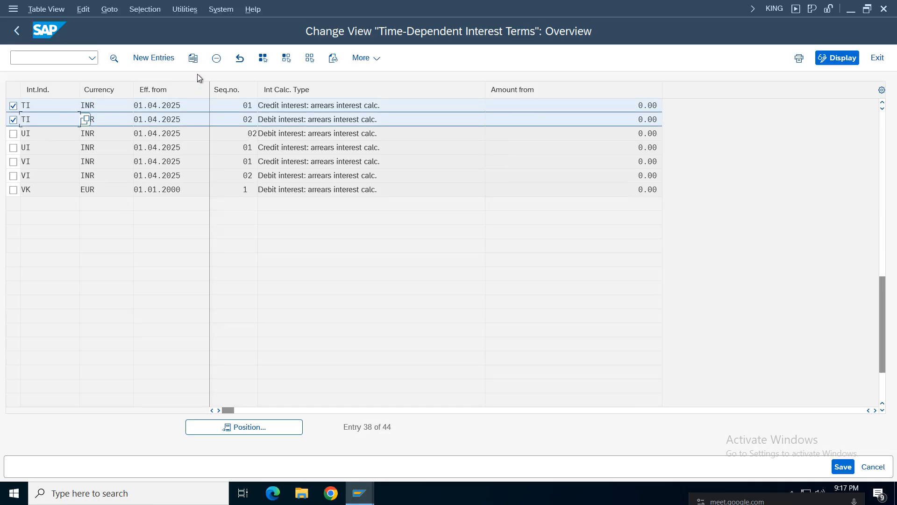
left_click(193, 58)
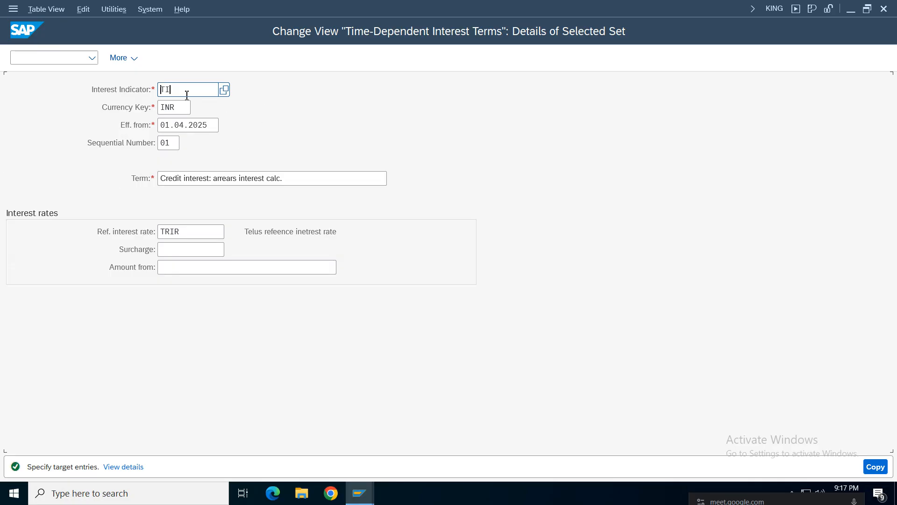
left_click(179, 92)
key("BackSpace")
key("BackSpace")
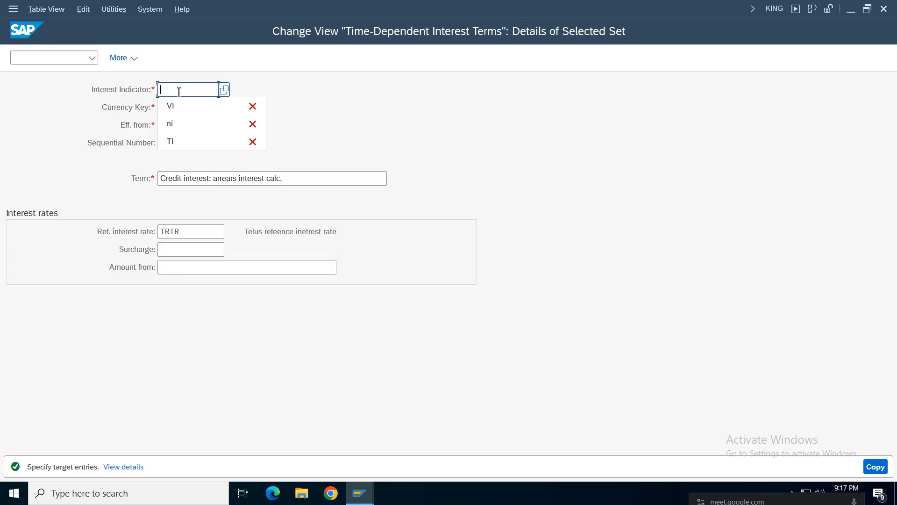
type("AI")
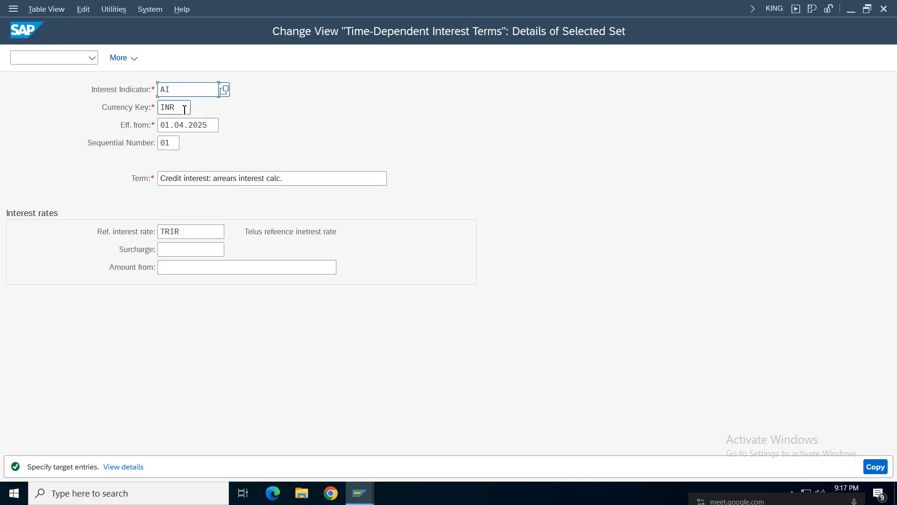
left_click_drag(184, 107, 154, 107)
left_click_drag(209, 125, 142, 143)
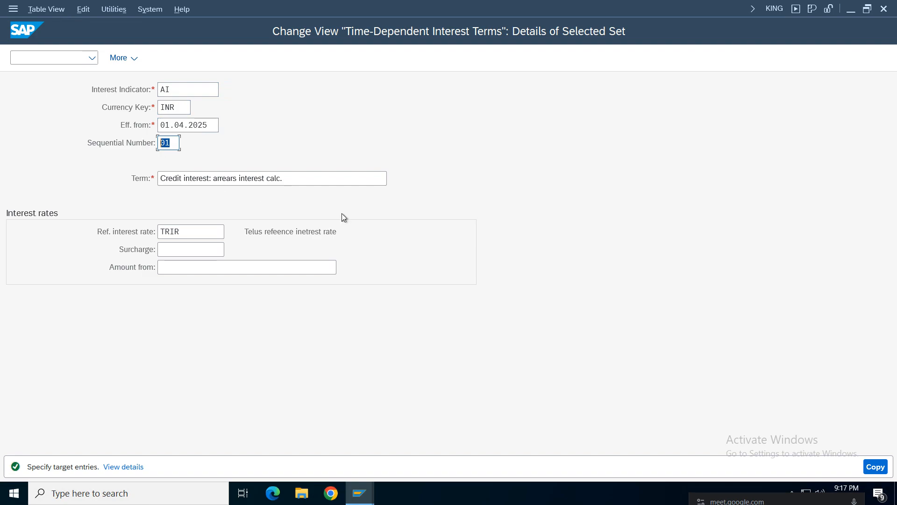
Step: Examine the credit and debit interest calculation types available for the term of the AI entry
left_click(381, 179)
left_click(394, 179)
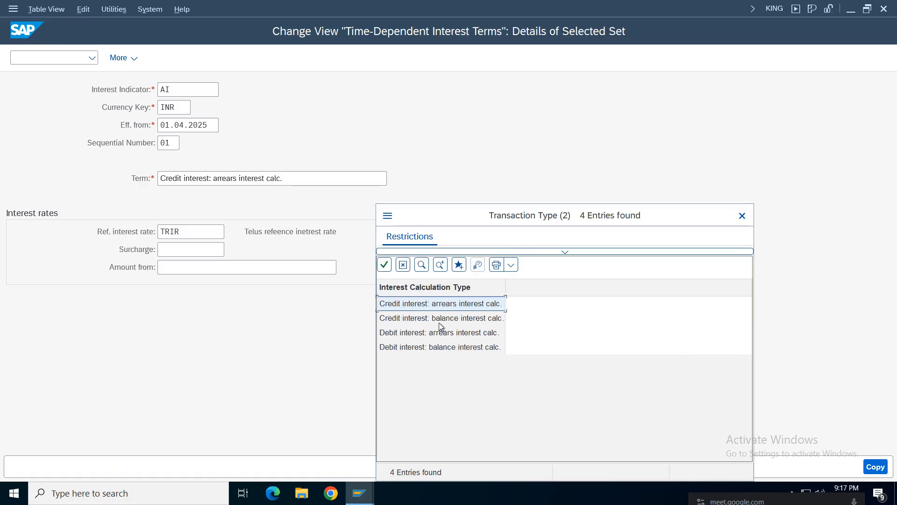
left_click(432, 324)
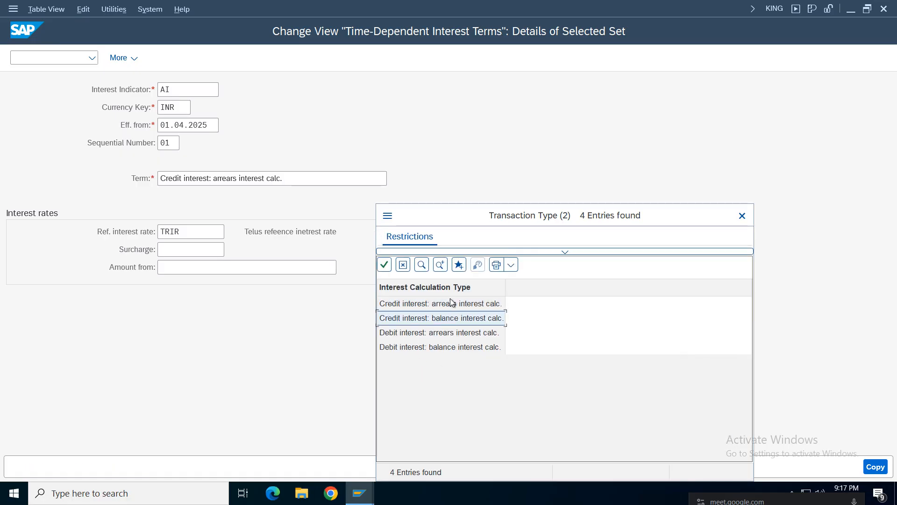
left_click(428, 306)
left_click(425, 333)
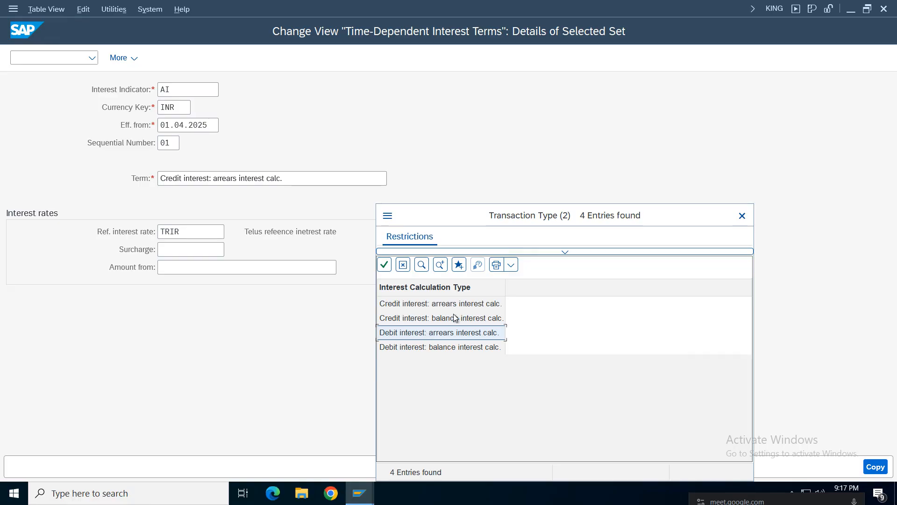
left_click(415, 306)
left_click(398, 334)
left_click(742, 217)
Step: Set the term of the AI entry with sequential number 01 to "Credit interest: arrears interest calc."
left_click_drag(172, 142, 148, 147)
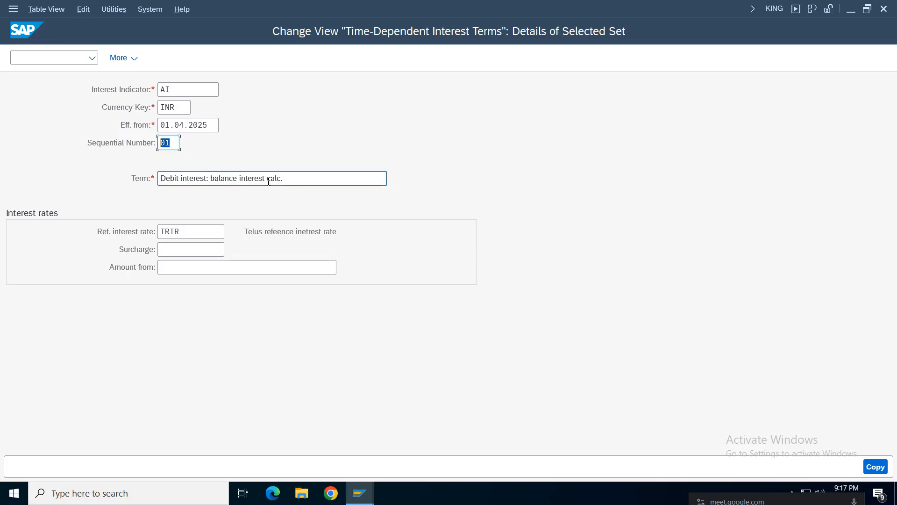
left_click(367, 182)
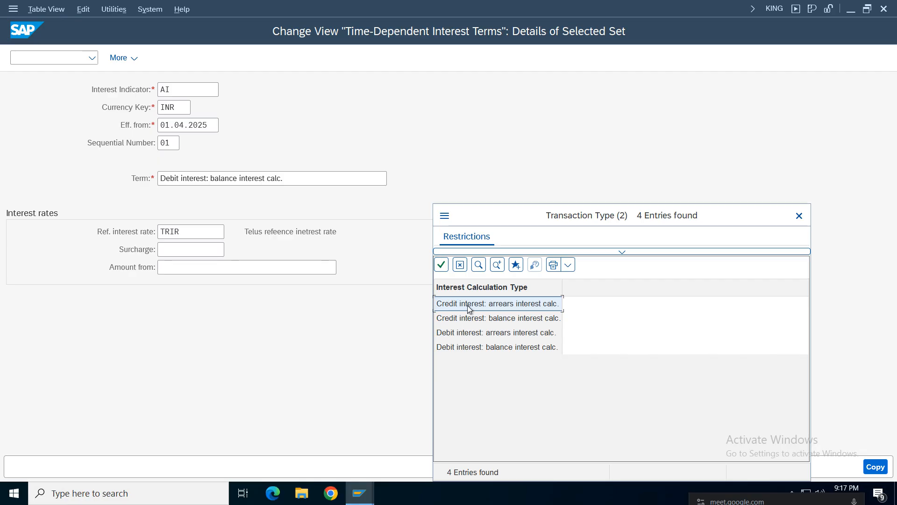
double_click(469, 309)
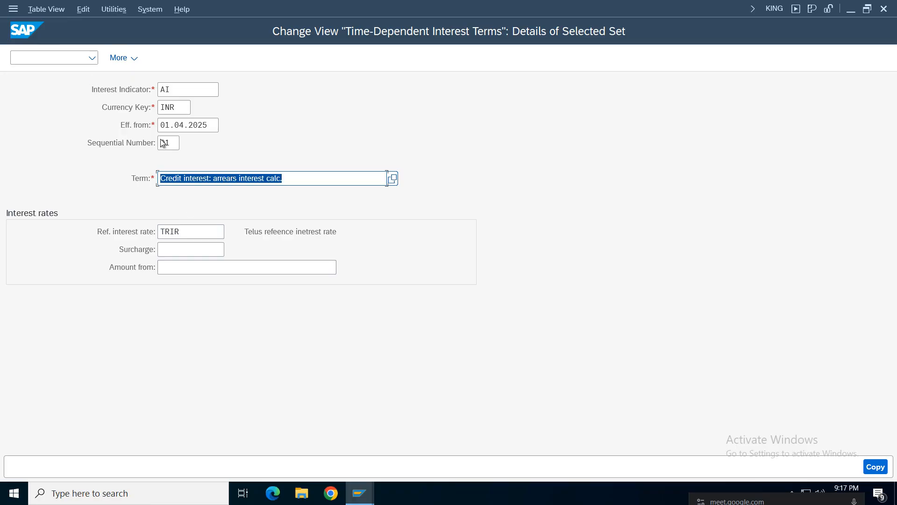
Step: Set the reference interest rate of the AI credit interest entry to ARIR and confirm the entry
left_click(195, 232)
key("BackSpace")
key("BackSpace")
key("BackSpace")
key("BackSpace")
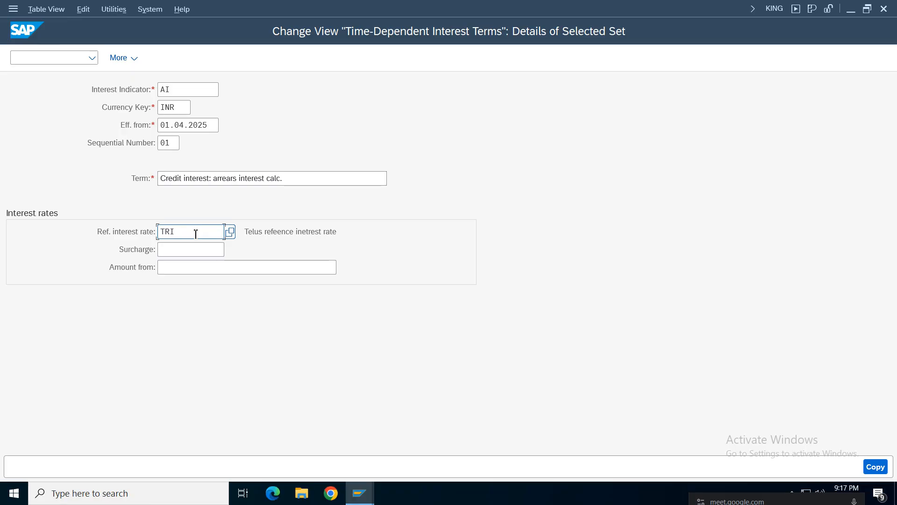
type("trir")
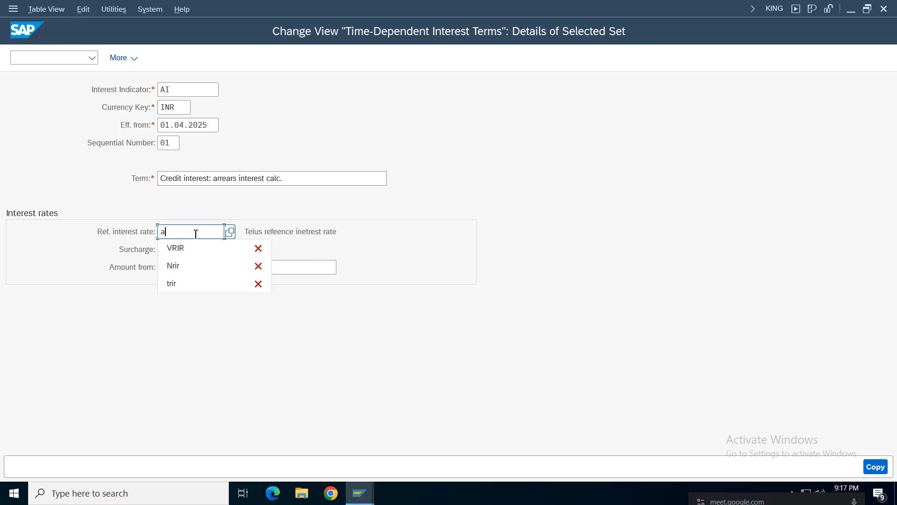
key("Return")
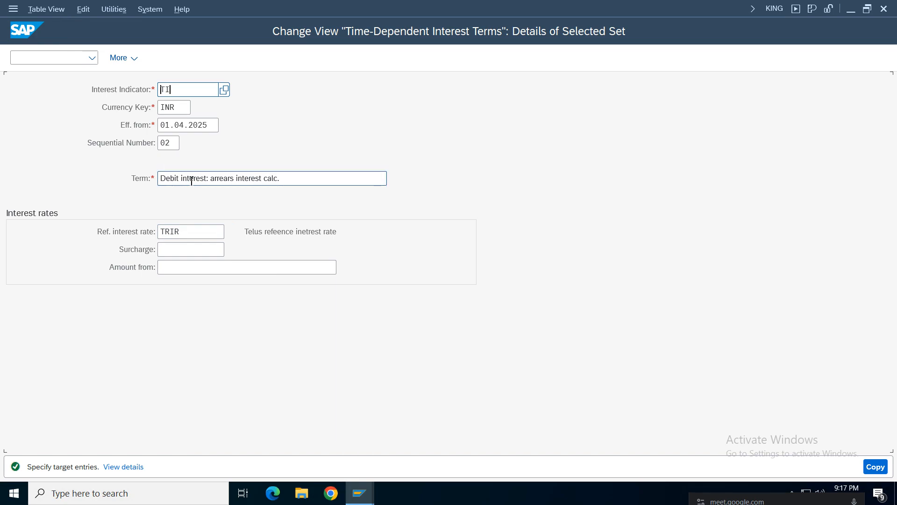
Step: Select the interest indicator TI for replacement in the debit interest copy with sequential number 02
double_click(172, 88)
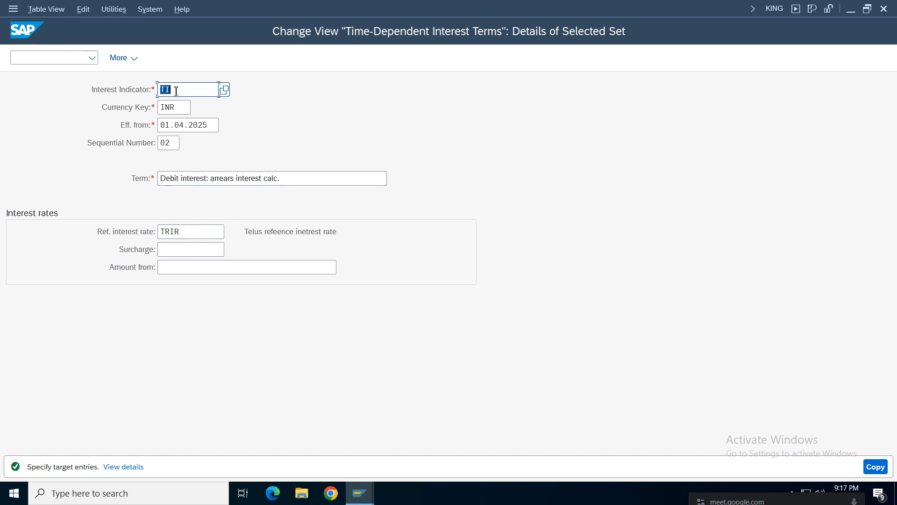
Step: Set the copied debit interest term's interest indicator to AI and its reference interest rate to ARIR, and confirm the copy
type("ai")
left_click(192, 234)
key("BackSpace")
key("BackSpace")
key("BackSpace")
key("BackSpace")
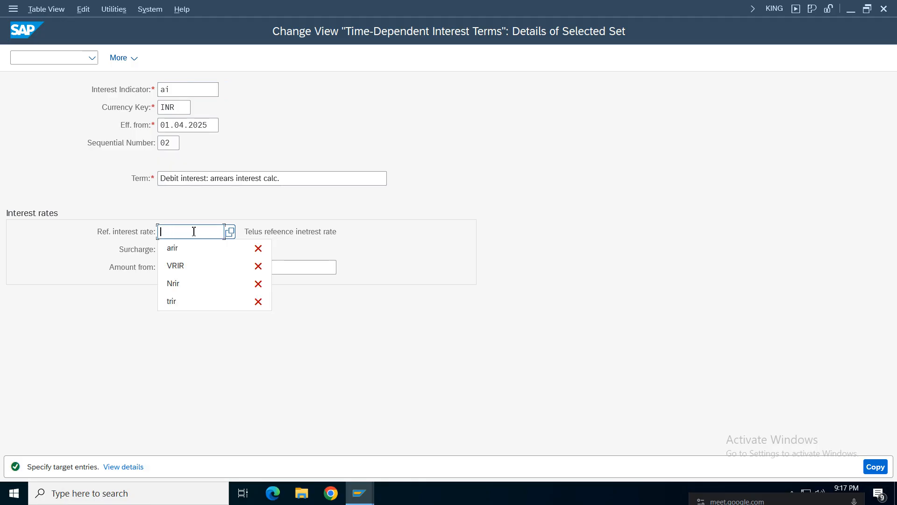
type("arir")
key("Return")
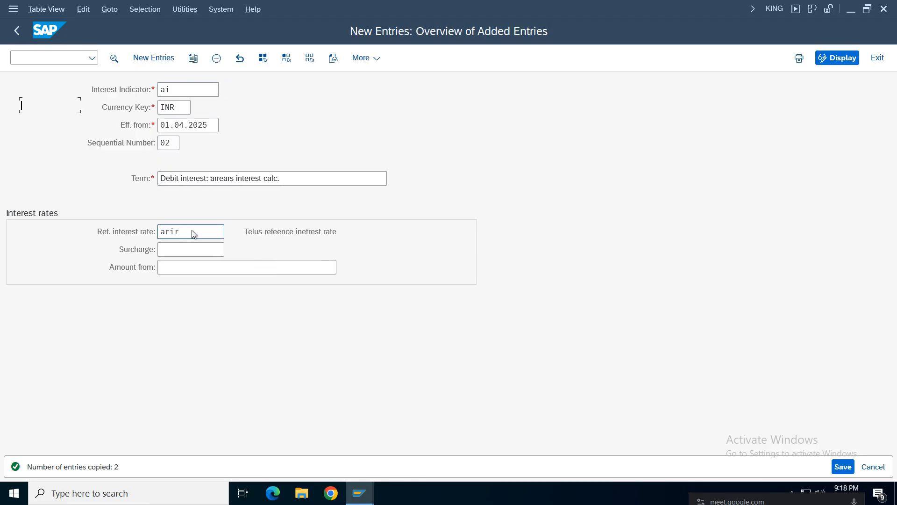
Step: Select both copied AI interest terms, sequence numbers 01 and 02, and save them
left_click(311, 120)
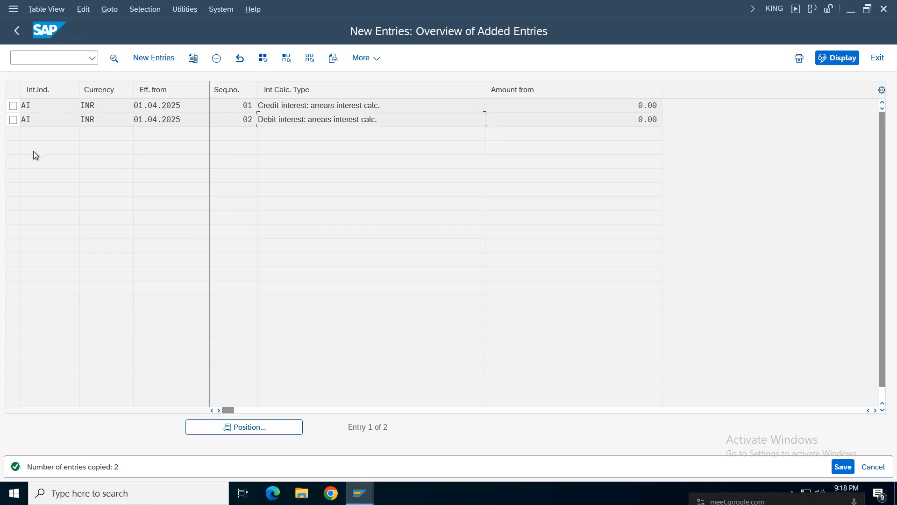
left_click(13, 106)
left_click(13, 120)
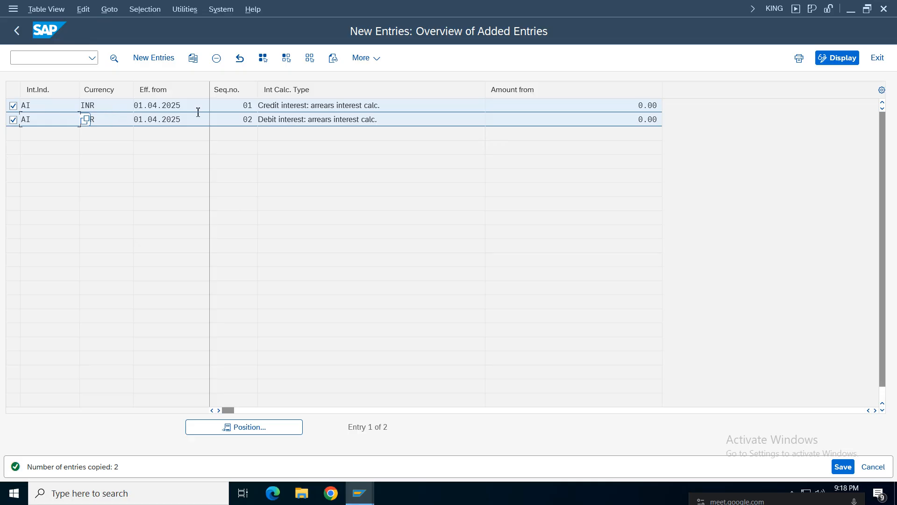
double_click(135, 105)
left_click(236, 108)
left_click(235, 123)
left_click(843, 466)
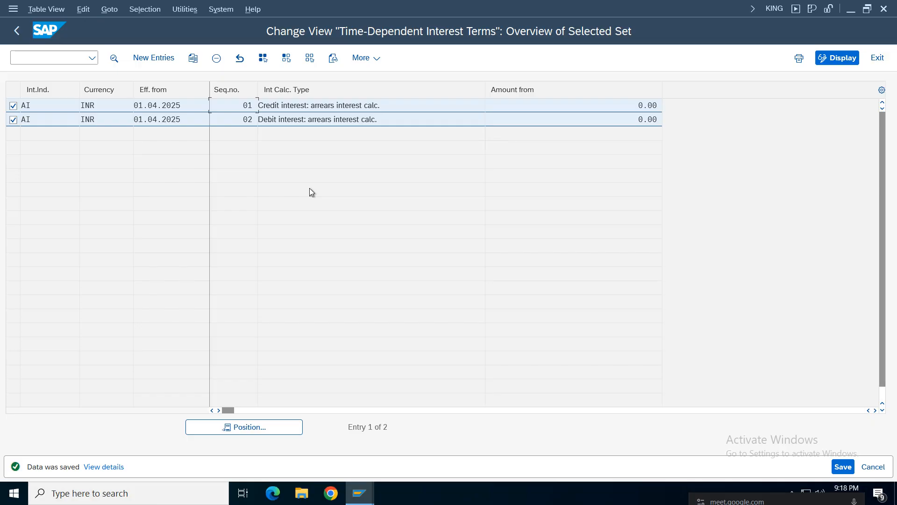
Step: Return to the IMG and open Account Determination for Item Interest Calculation (AR) under Interest Posting for chart of accounts ACOA
left_click(18, 35)
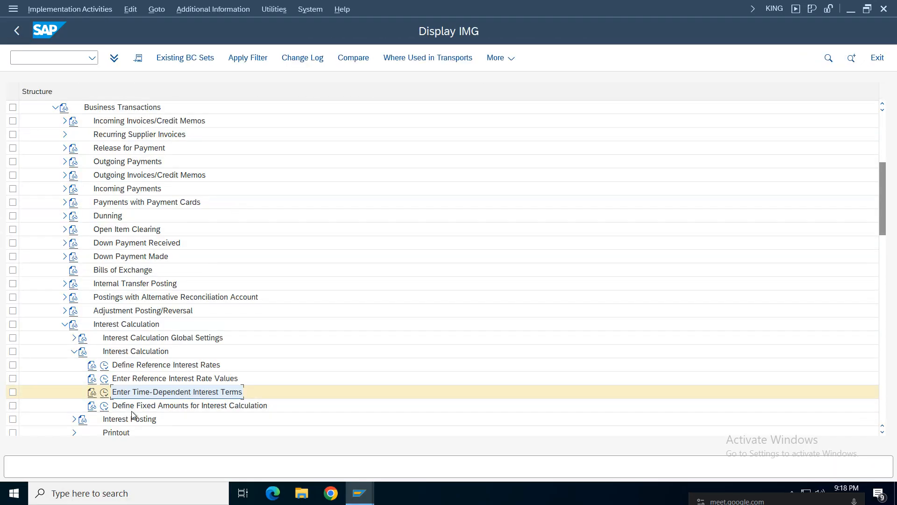
left_click(73, 353)
left_click(74, 366)
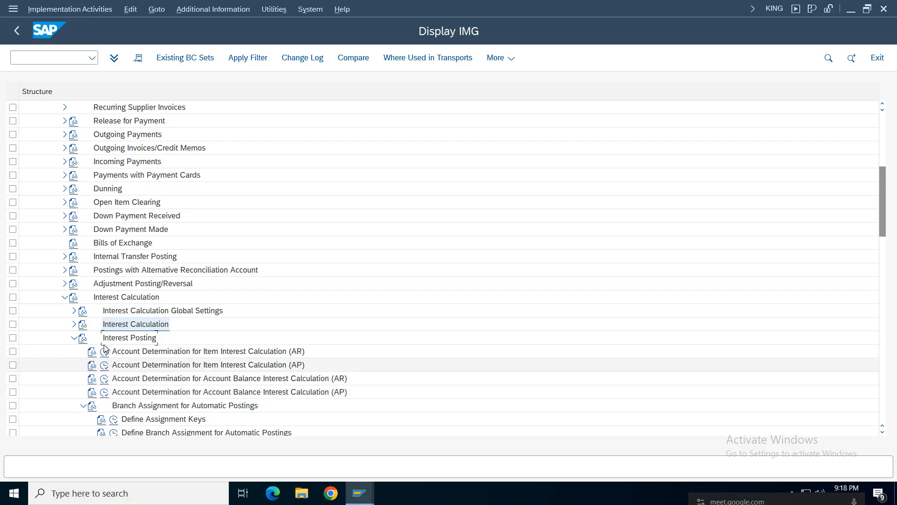
left_click(131, 338)
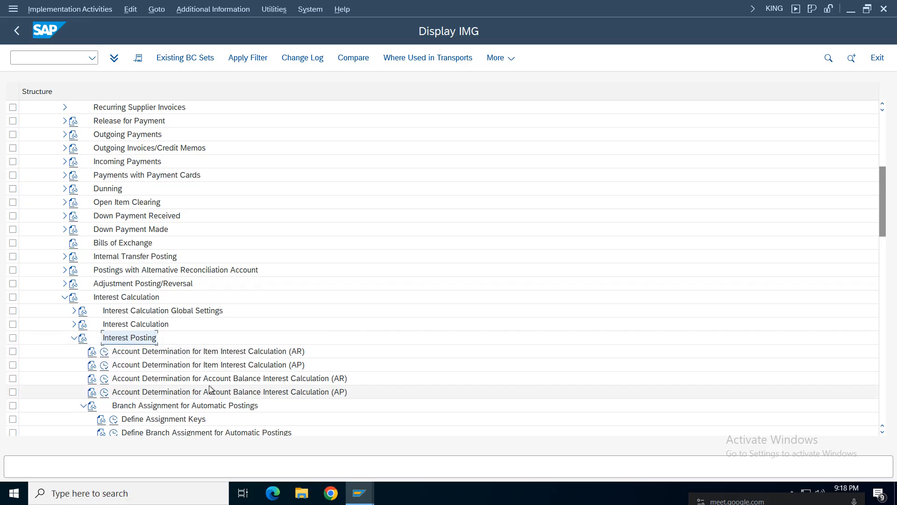
left_click(136, 354)
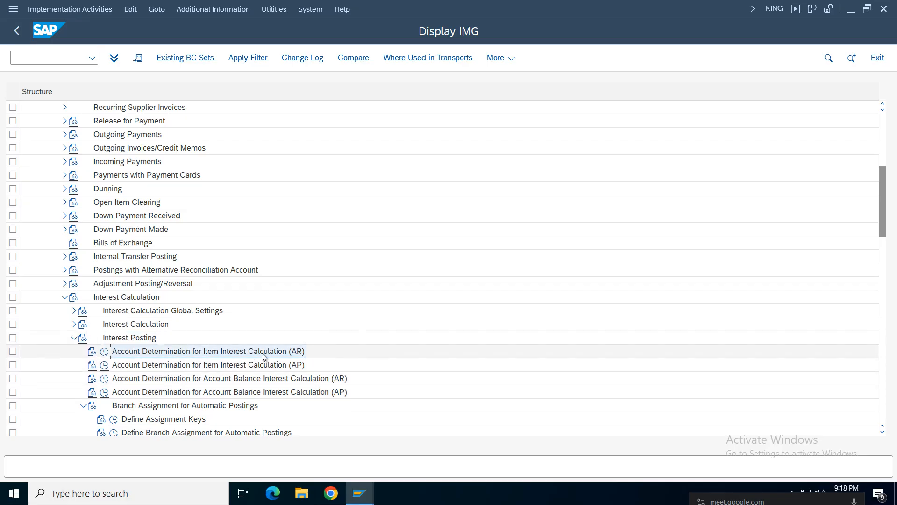
left_click(105, 354)
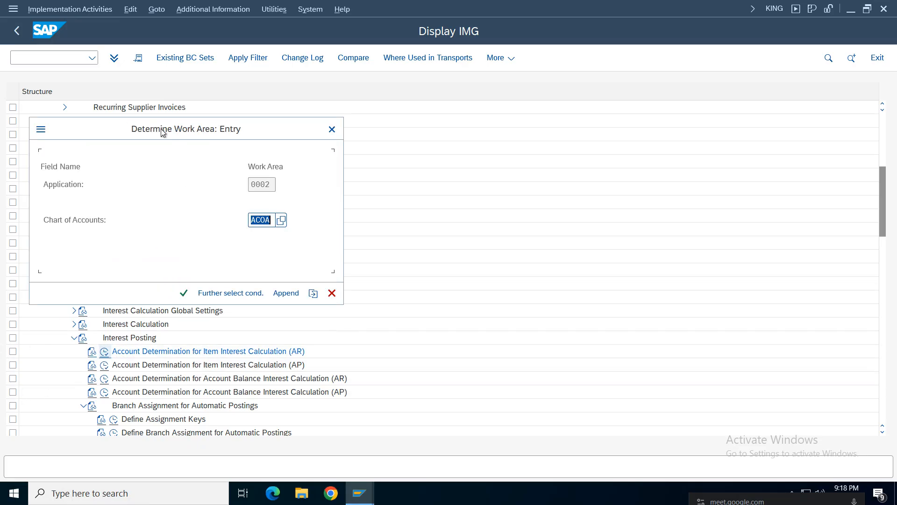
left_click_drag(161, 128, 338, 93)
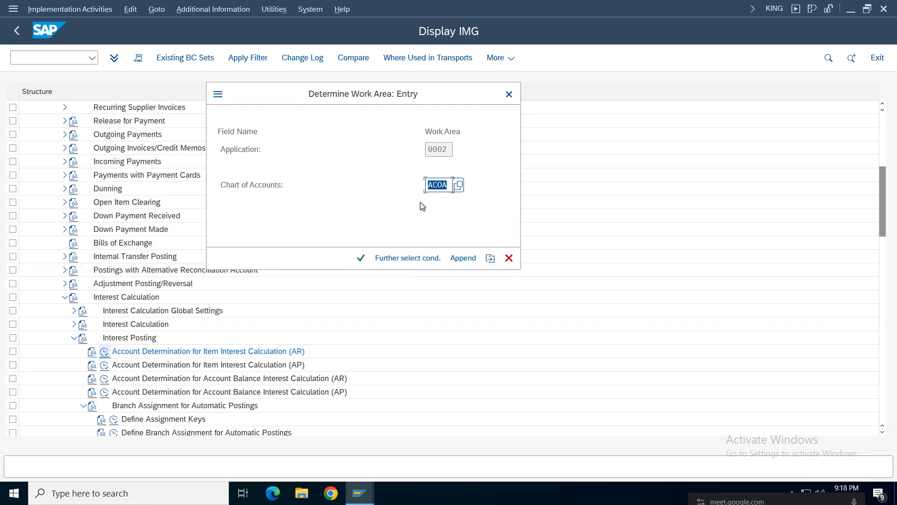
left_click(363, 258)
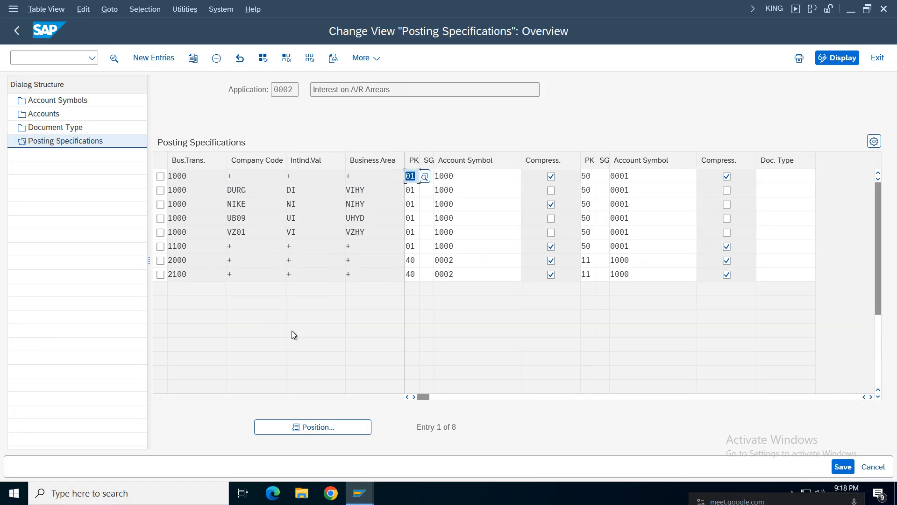
Step: Examine the account symbols and their descriptions defined for interest on A/R arrears
double_click(64, 101)
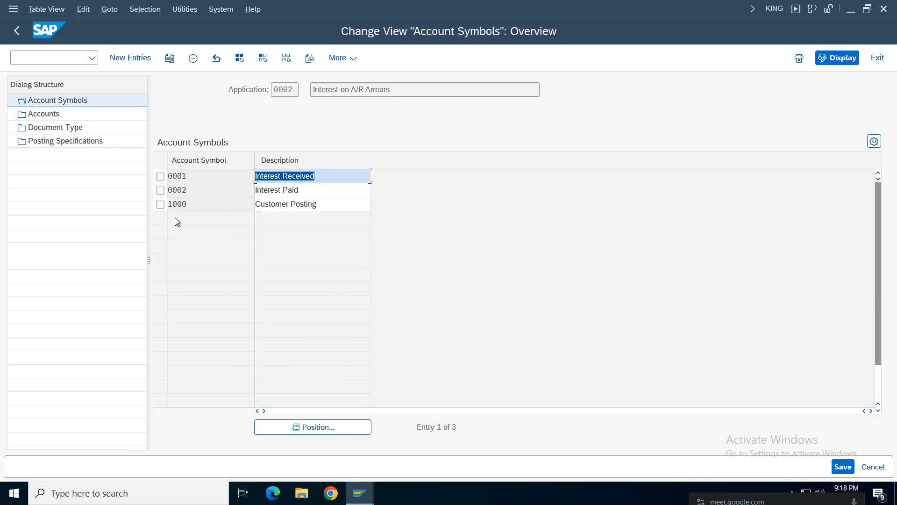
left_click_drag(198, 176, 139, 179)
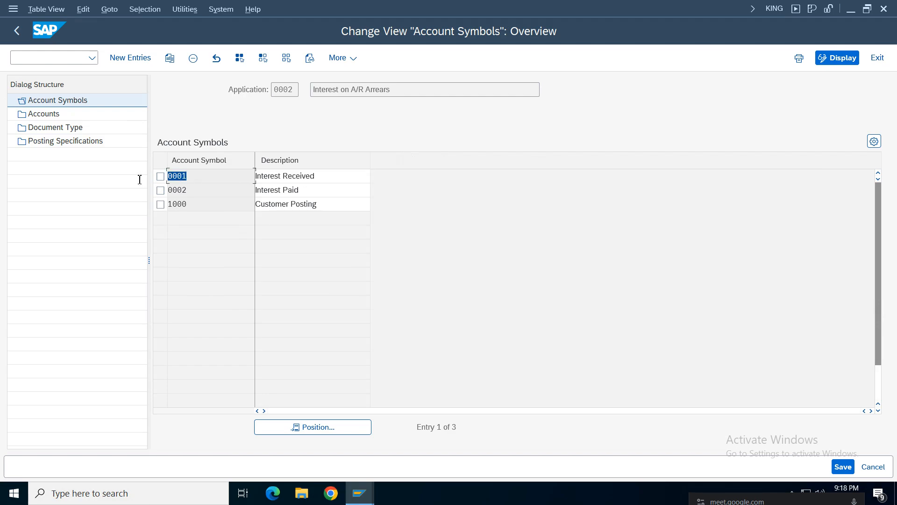
left_click_drag(332, 178, 154, 177)
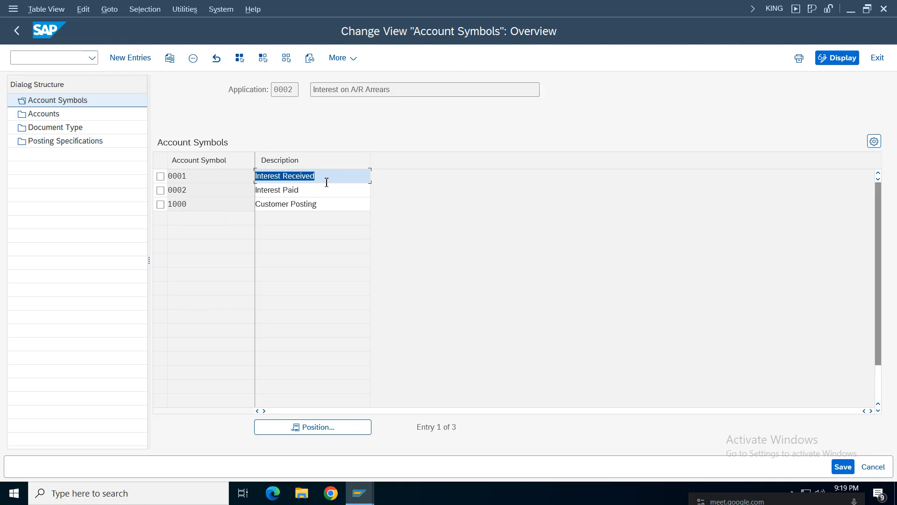
left_click_drag(326, 182, 120, 176)
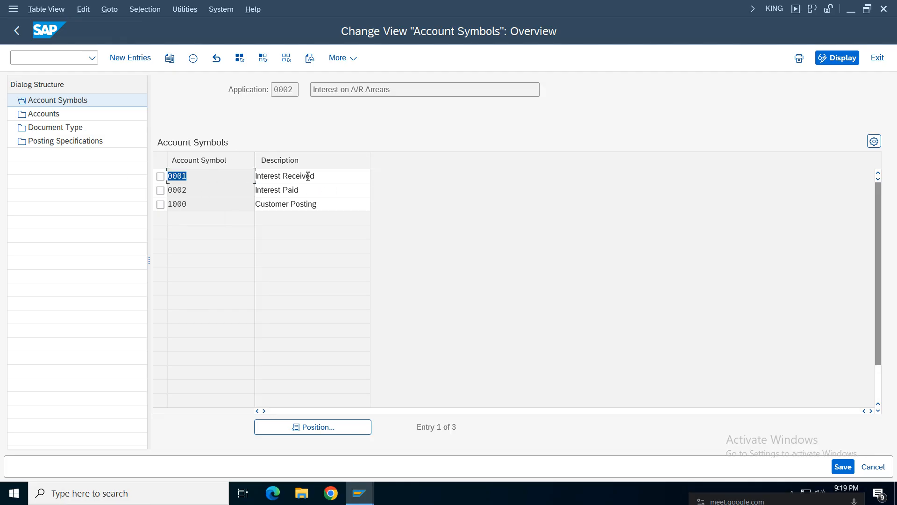
left_click_drag(322, 177, 241, 177)
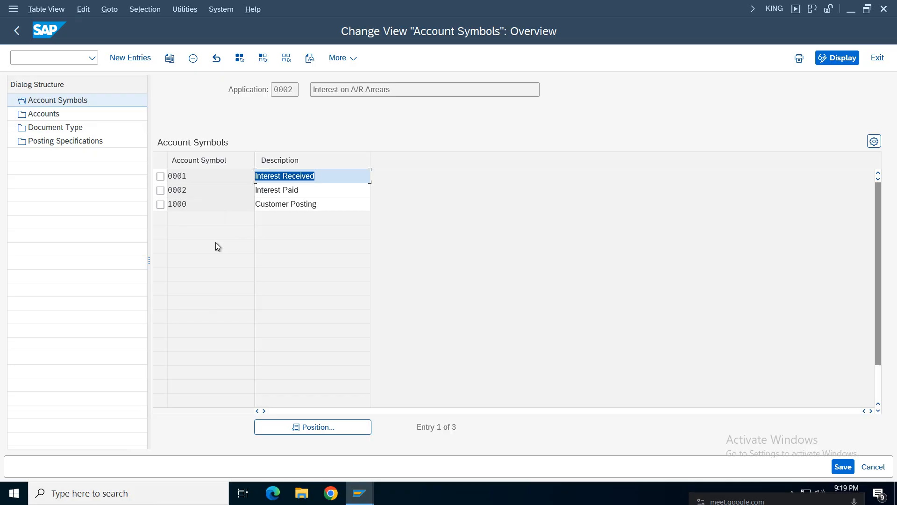
left_click(161, 176)
left_click(161, 176)
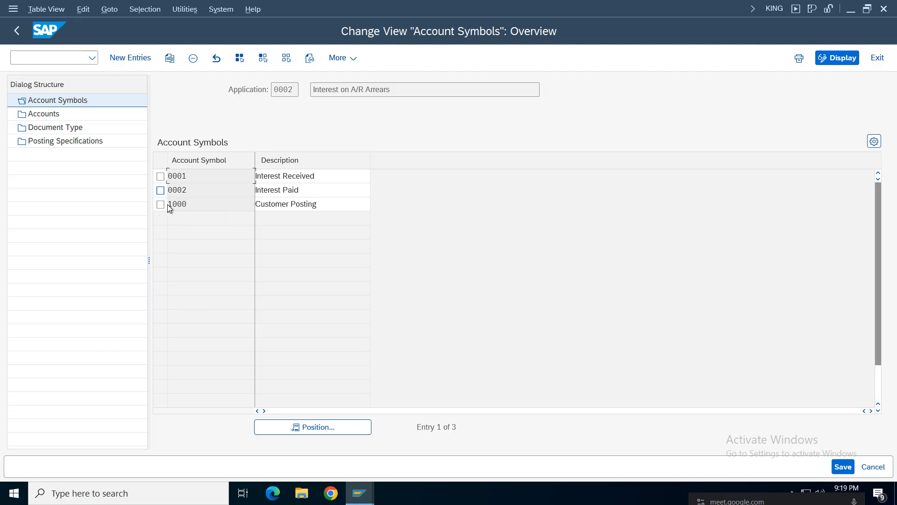
left_click_drag(320, 205, 216, 206)
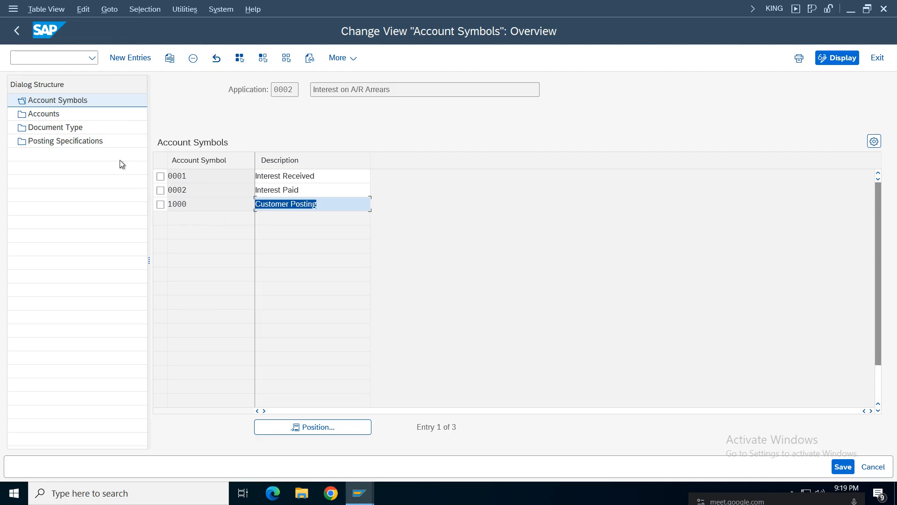
Step: Start new account assignments for chart of accounts ACOA with account symbol 0001, Interest Received, in the first row
left_click(42, 116)
double_click(43, 116)
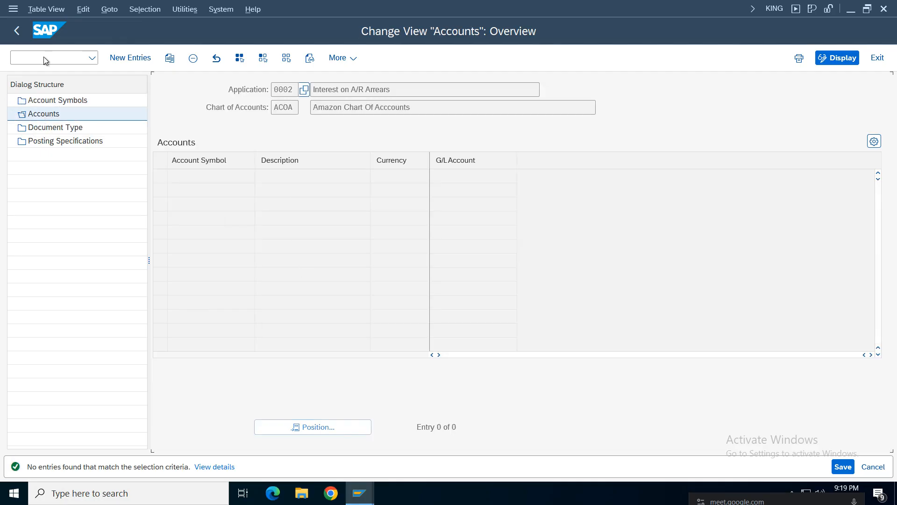
left_click(114, 58)
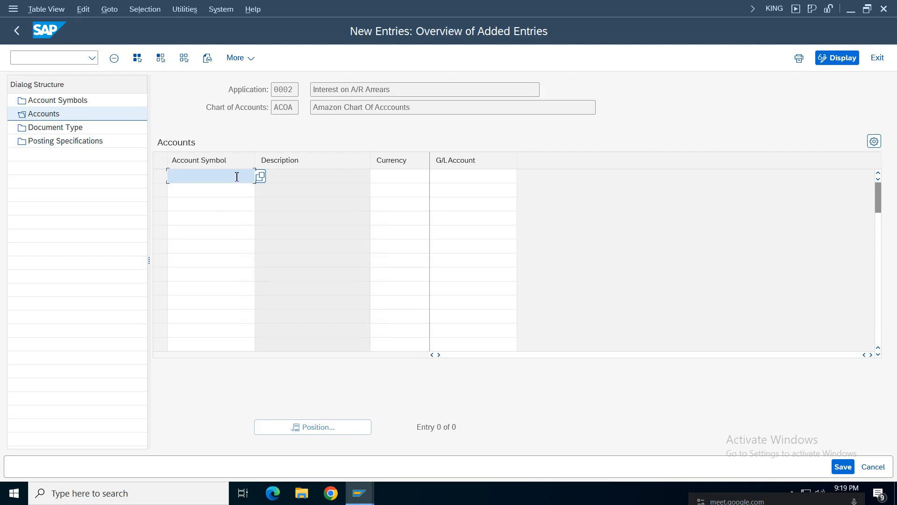
left_click(260, 177)
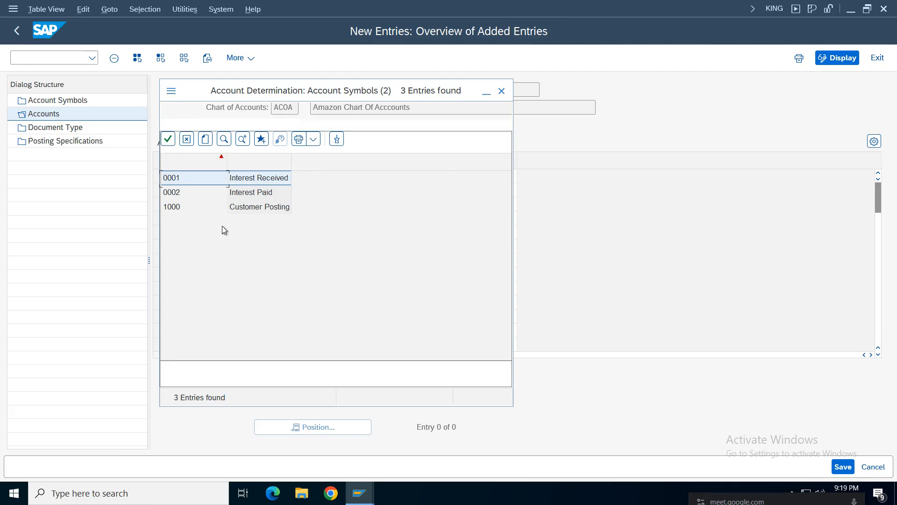
left_click(248, 210)
double_click(247, 184)
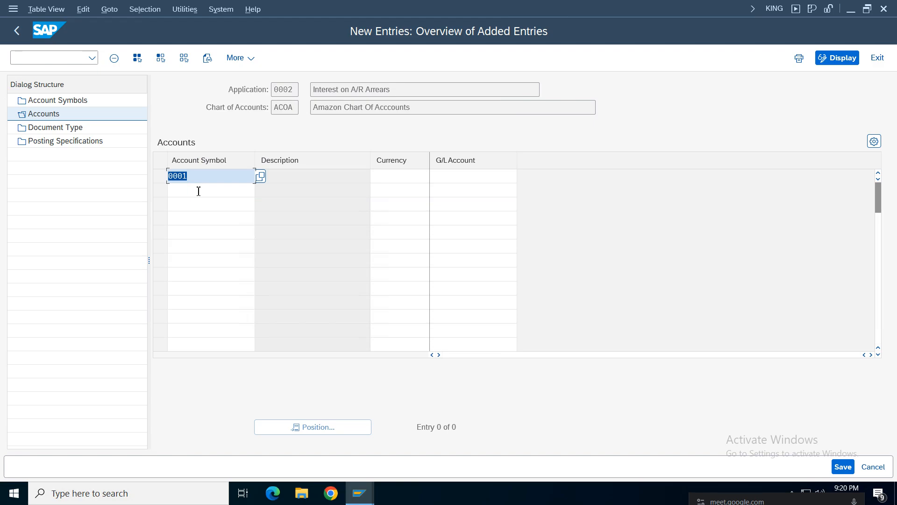
Step: Add account symbol 1000, Customer Posting, in the second row of the new account assignments
left_click(260, 176)
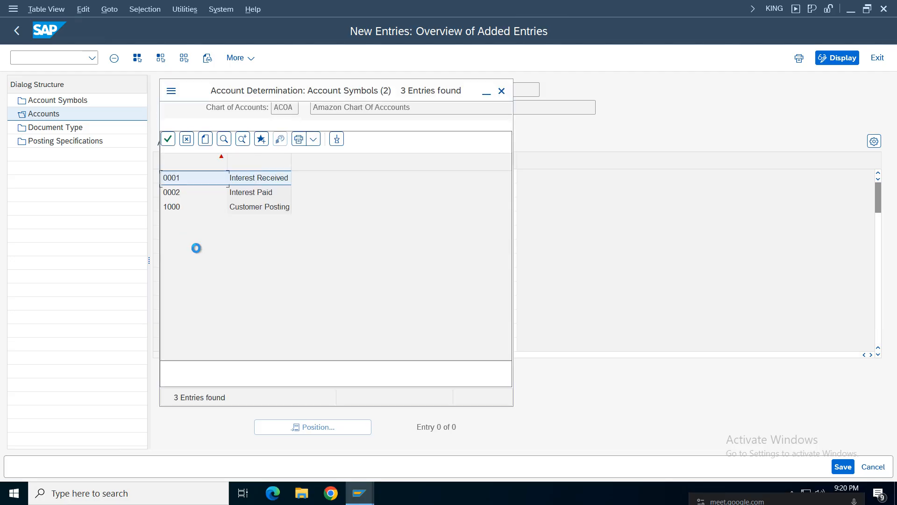
left_click(502, 91)
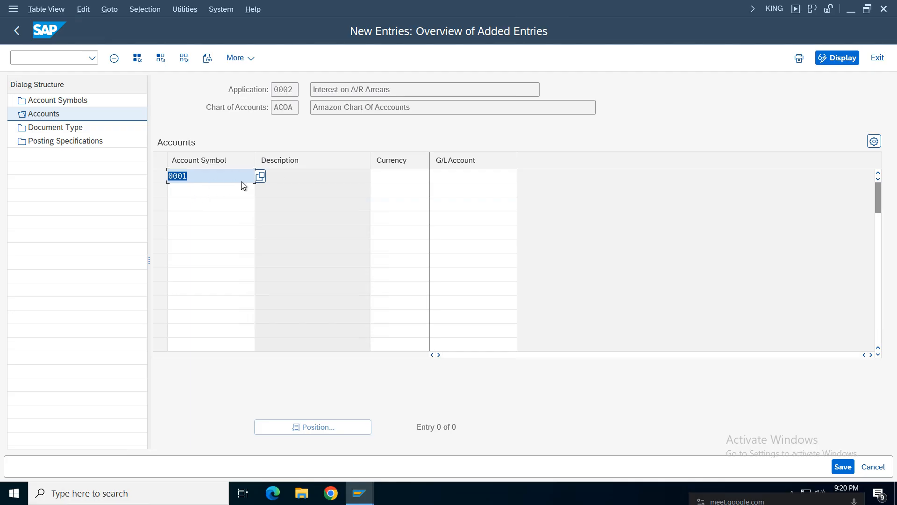
left_click(224, 194)
left_click(214, 191)
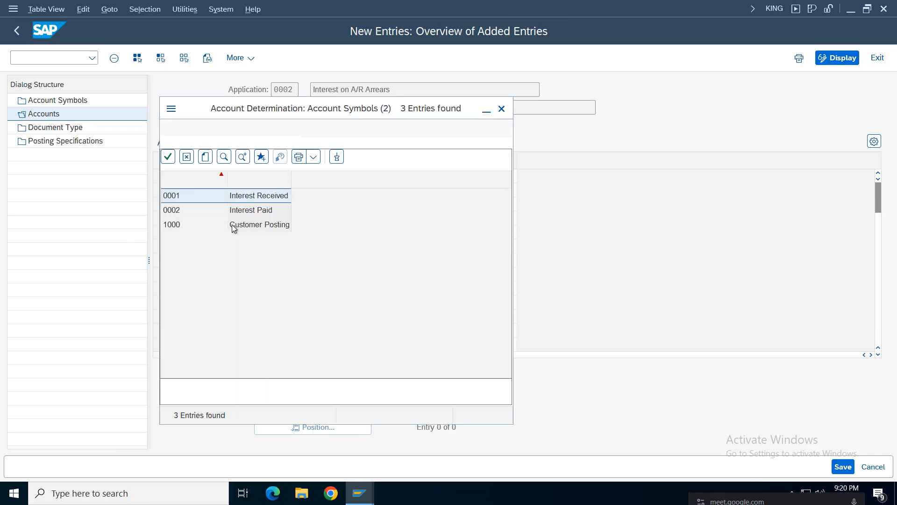
double_click(242, 226)
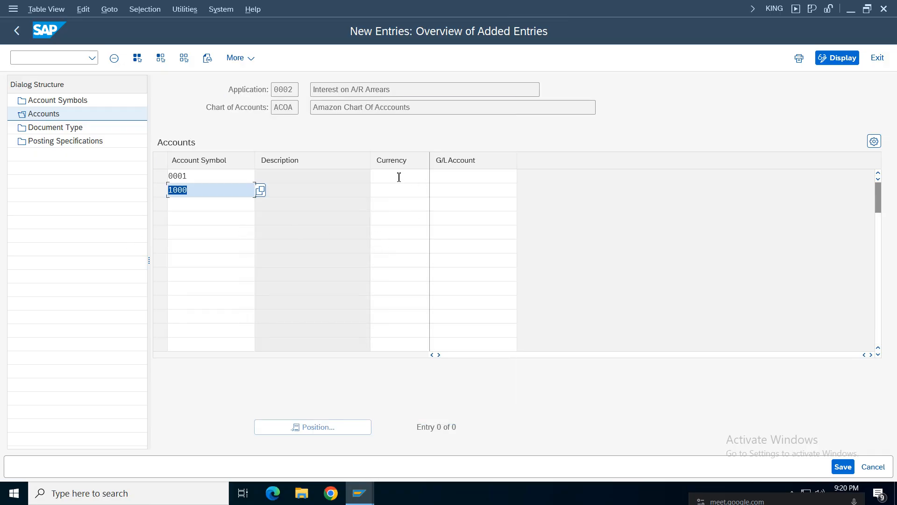
Step: Set the currency to INR for account symbols 0001 and 1000
left_click(399, 177)
type("inr")
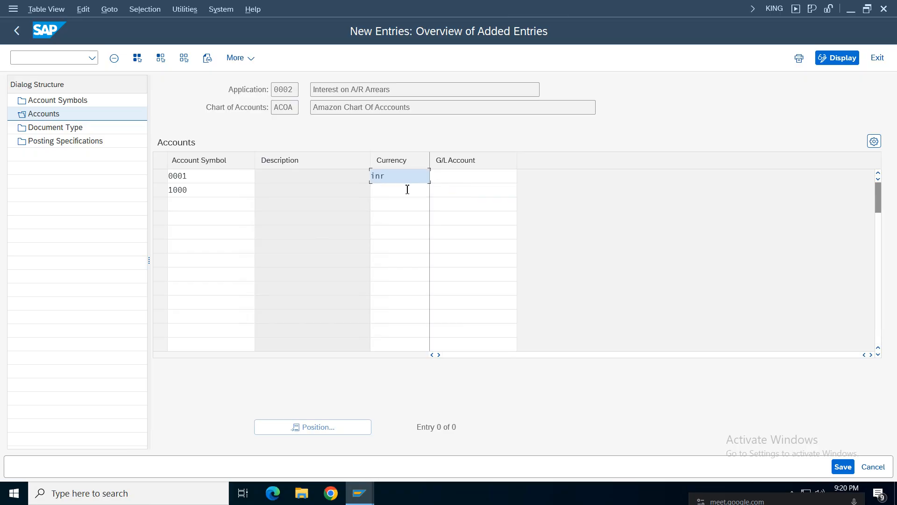
left_click(404, 192)
type("inr")
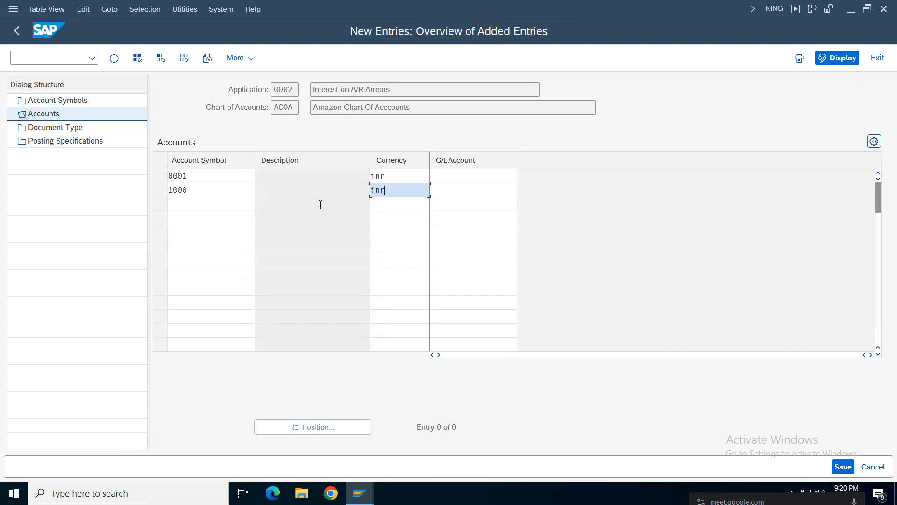
Step: Set the G/L account for account symbol 1000 to the masked entry ++++++++++
left_click(210, 195)
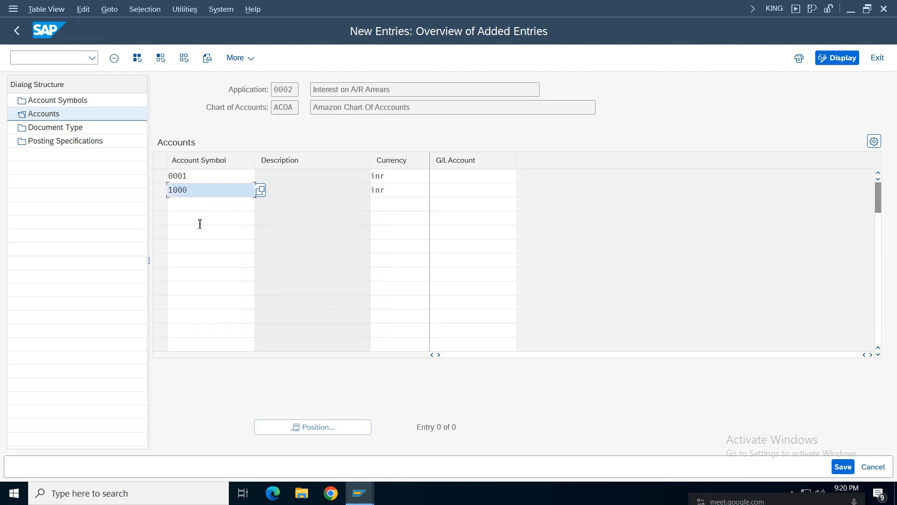
double_click(182, 199)
left_click(475, 198)
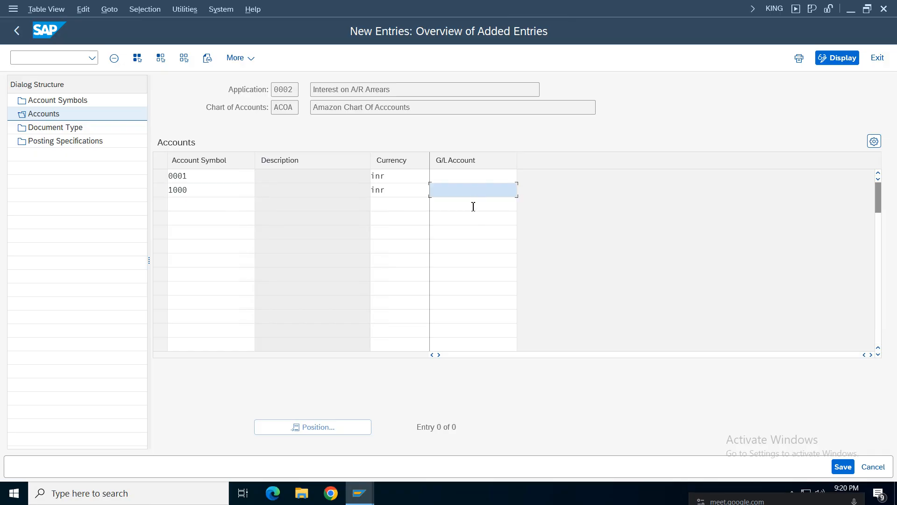
type("++")
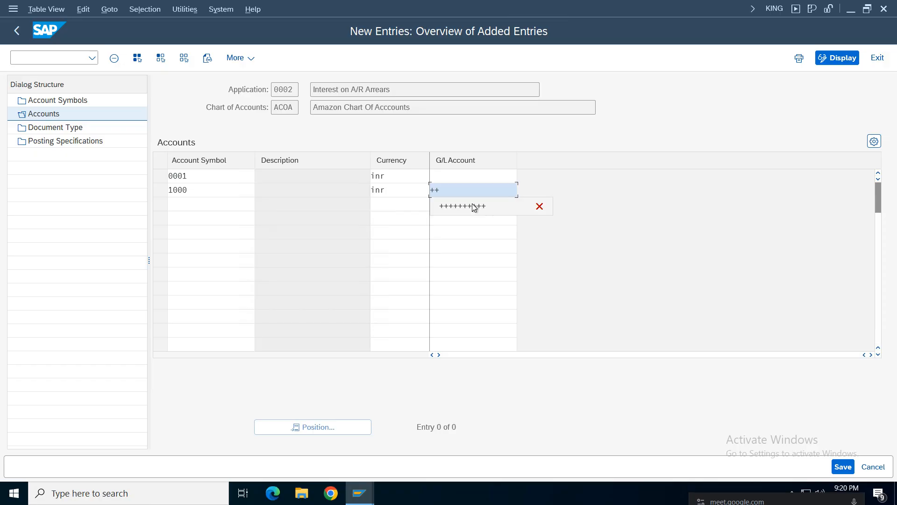
left_click(470, 208)
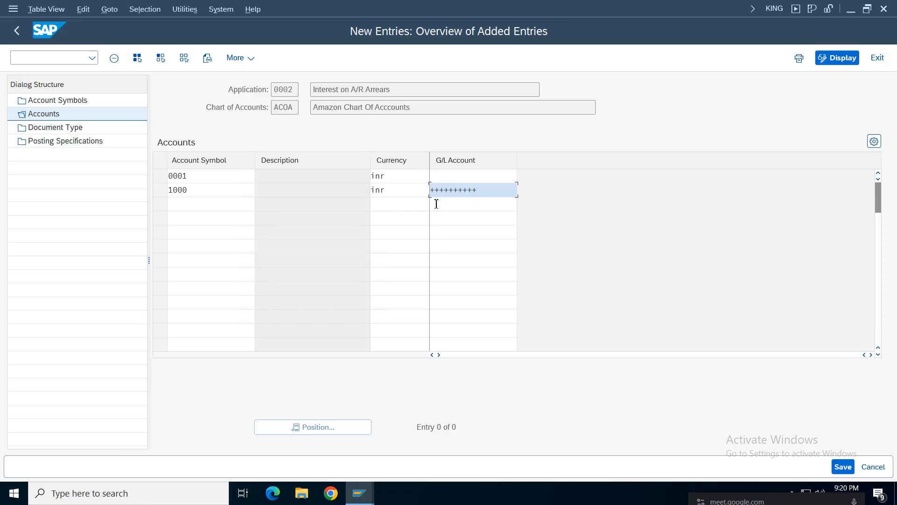
Step: Open the central G/L account maintenance transaction FS00 in a new session
left_click(466, 180)
left_click(466, 181)
left_click(464, 177)
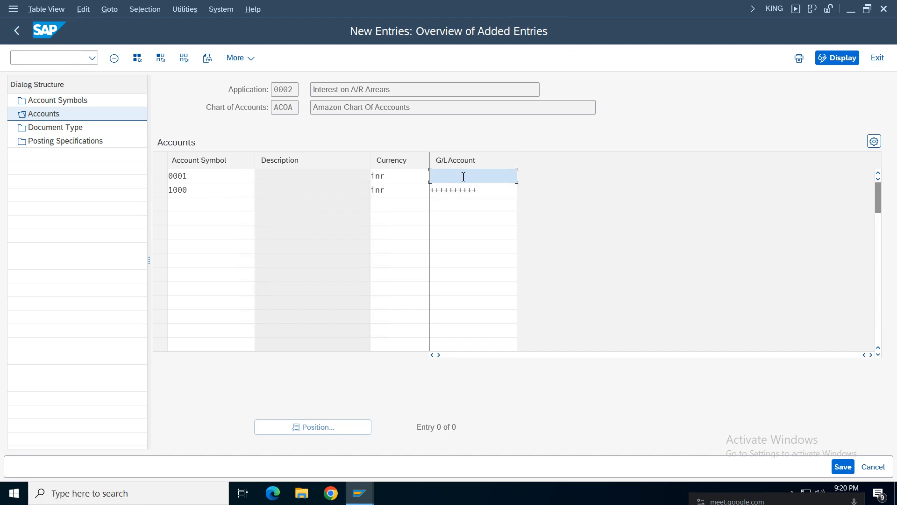
left_click(47, 57)
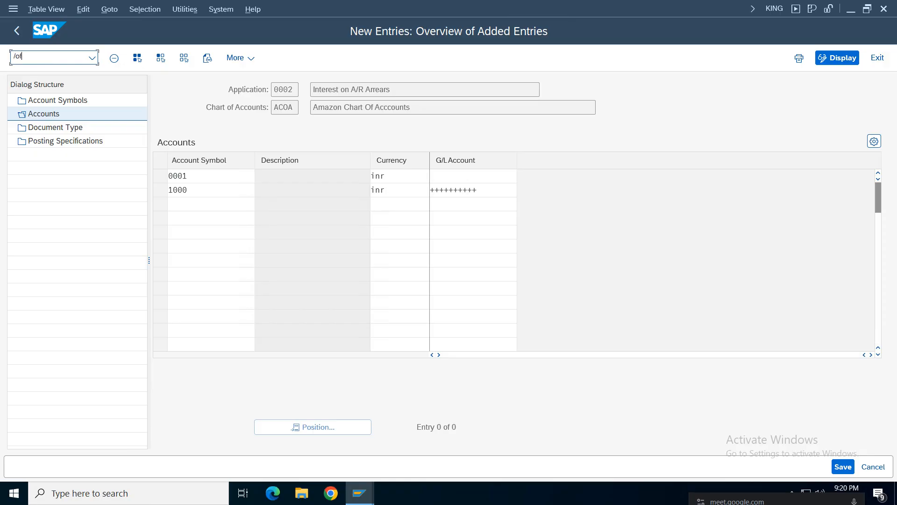
type("/ofs00")
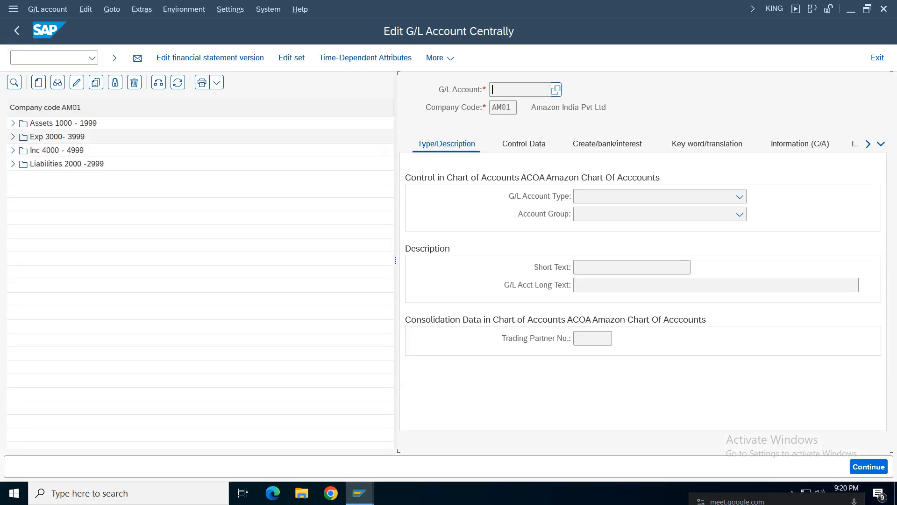
Step: Expand the income account group 4000 - 4999 and start creating G/L account 4003 in company code AM01
left_click(13, 150)
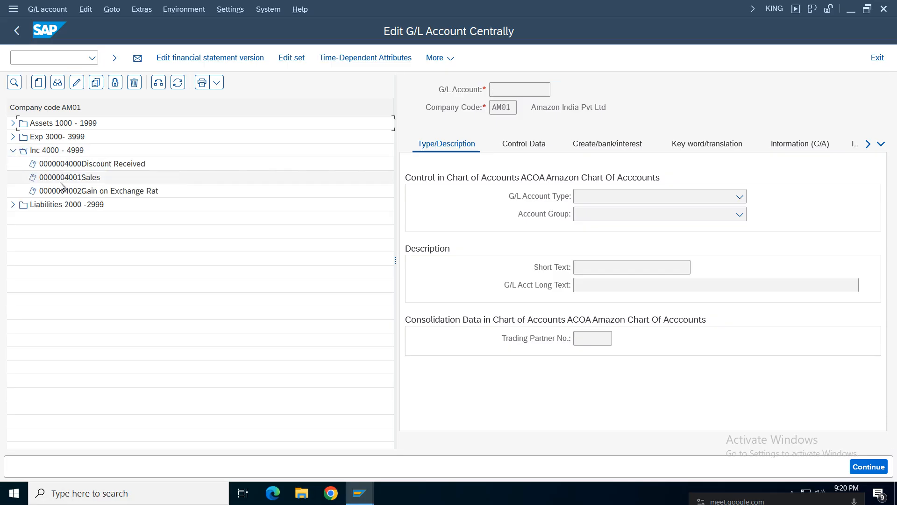
left_click(38, 82)
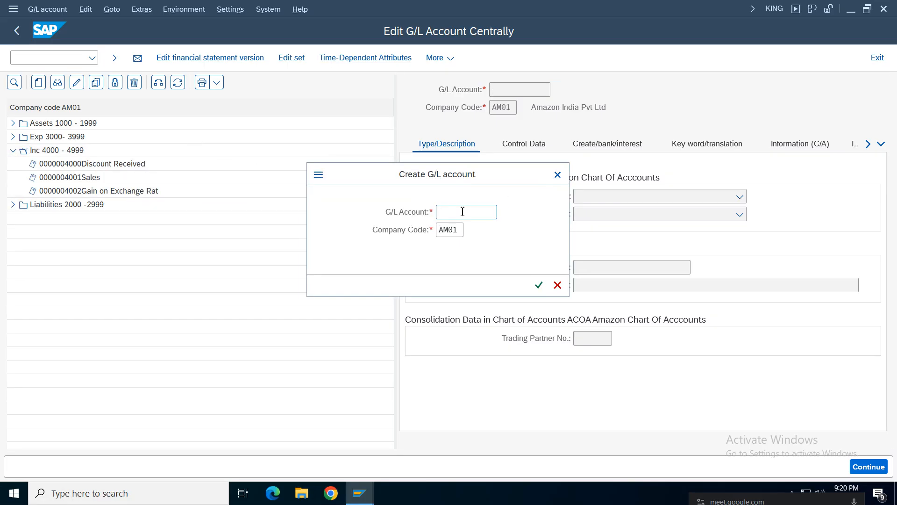
type("4003")
key("Return")
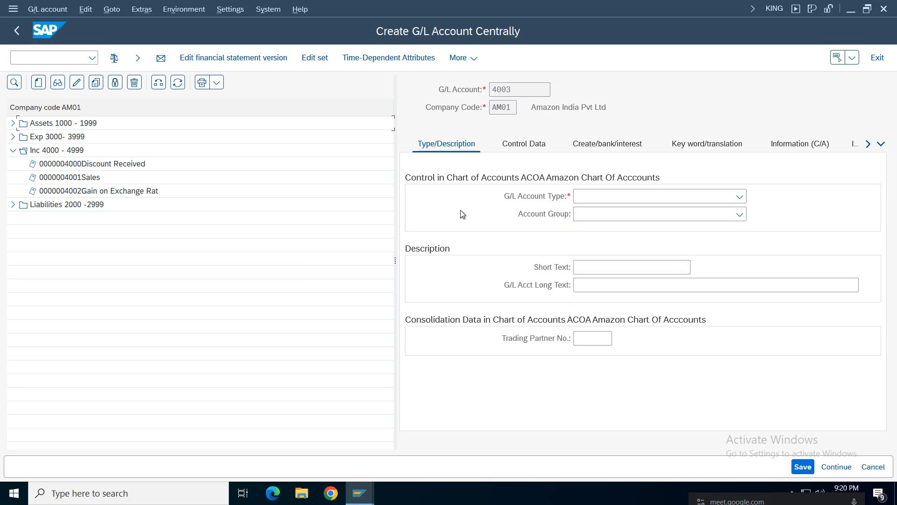
Step: Set the account type to Nonoperating Expense or Income and the account group to INC Inc 4000 - 4999
left_click(621, 197)
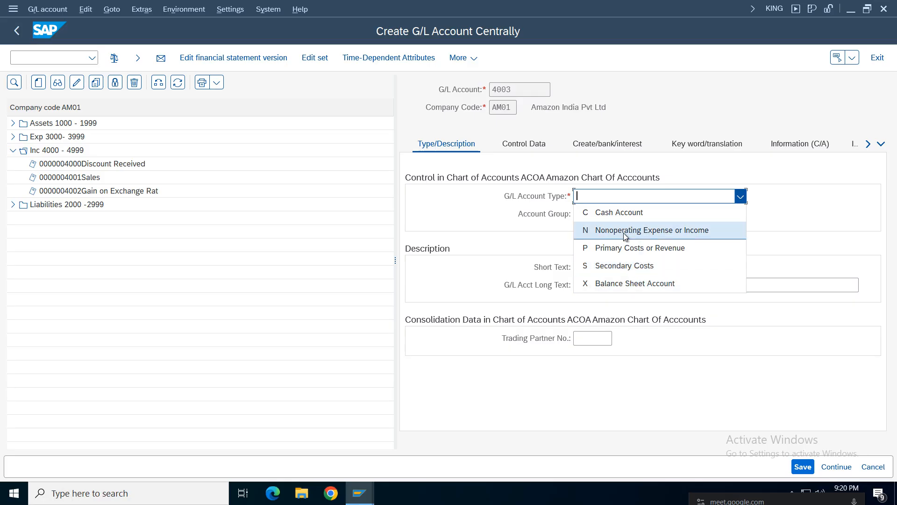
left_click(625, 232)
left_click(598, 216)
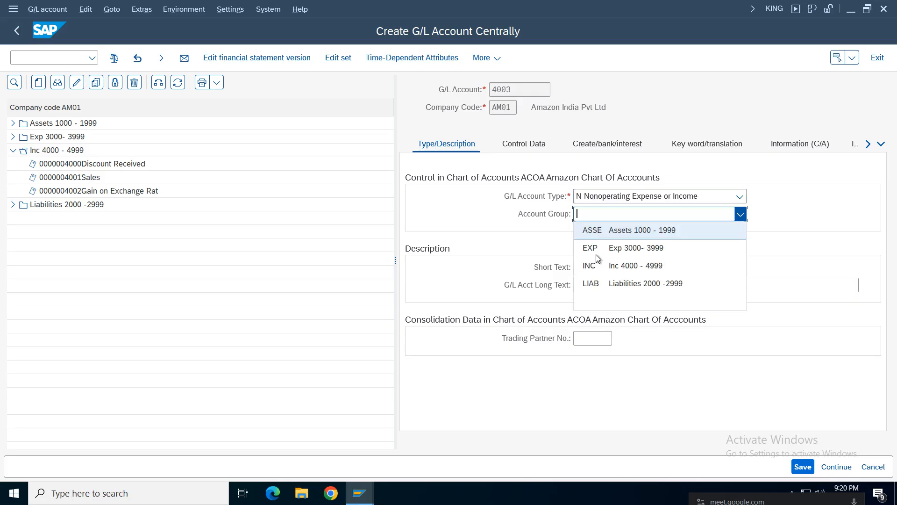
left_click(621, 266)
Step: Enter Interest Received as both the short text and the long text of G/L account 4003
left_click(601, 269)
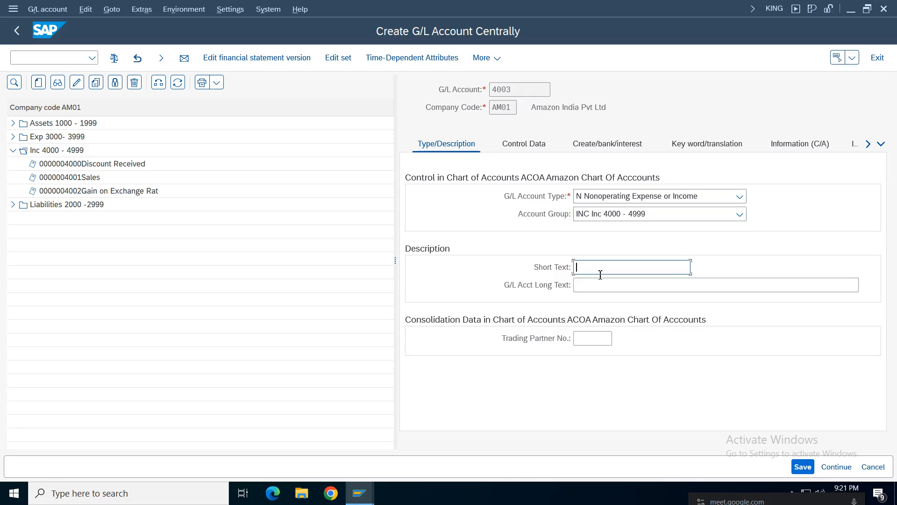
type("In")
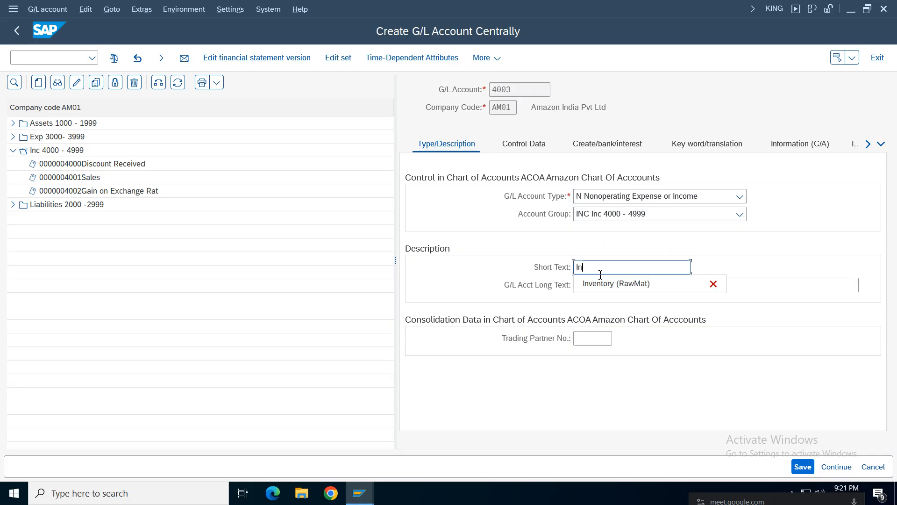
type("teres")
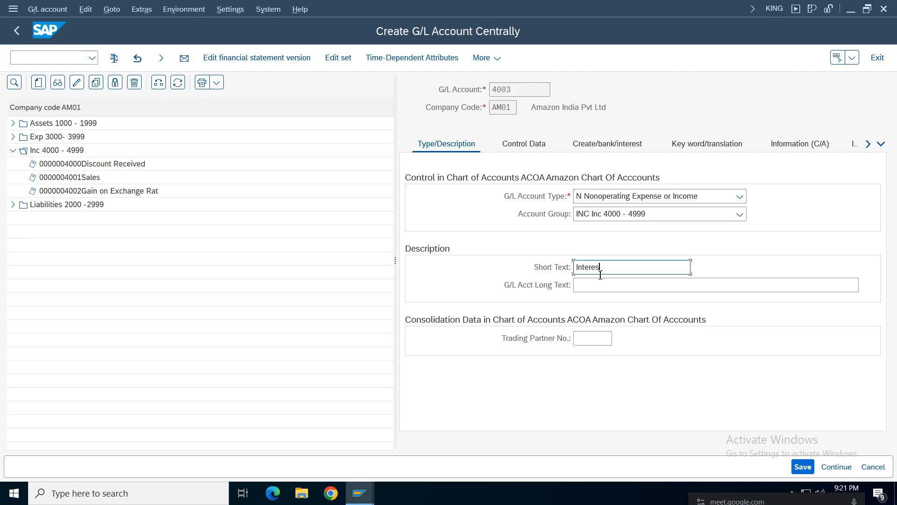
type("t Received")
left_click(596, 285)
type("In")
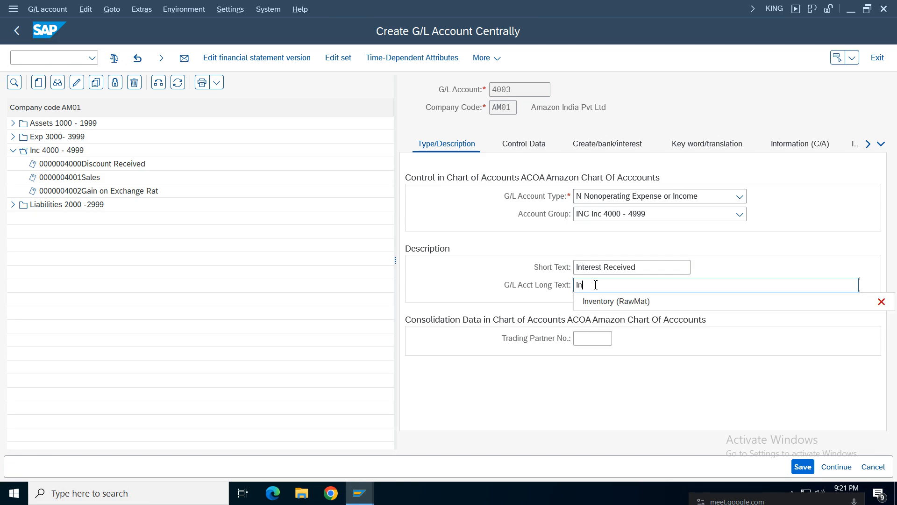
type("terest R")
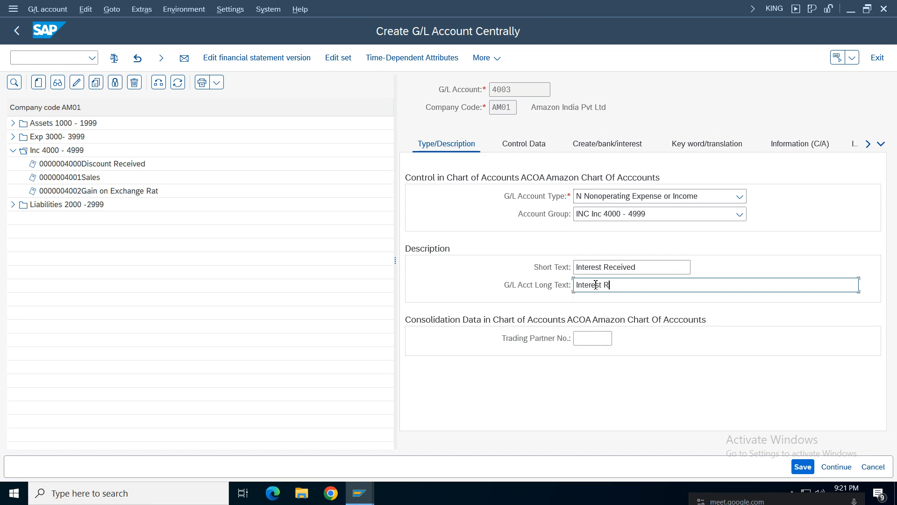
type("eceived")
Step: Set the sort key to 001 in the control data of G/L account 4003
left_click(524, 143)
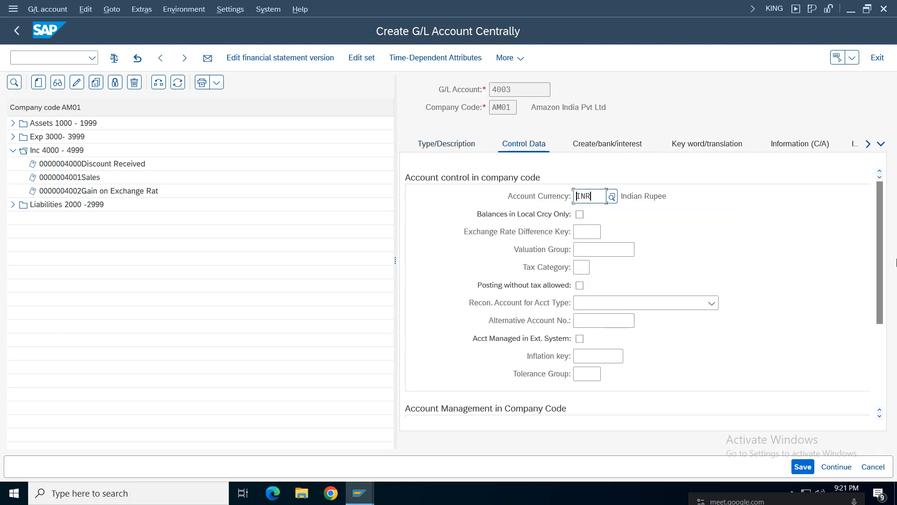
left_click_drag(880, 242, 893, 360)
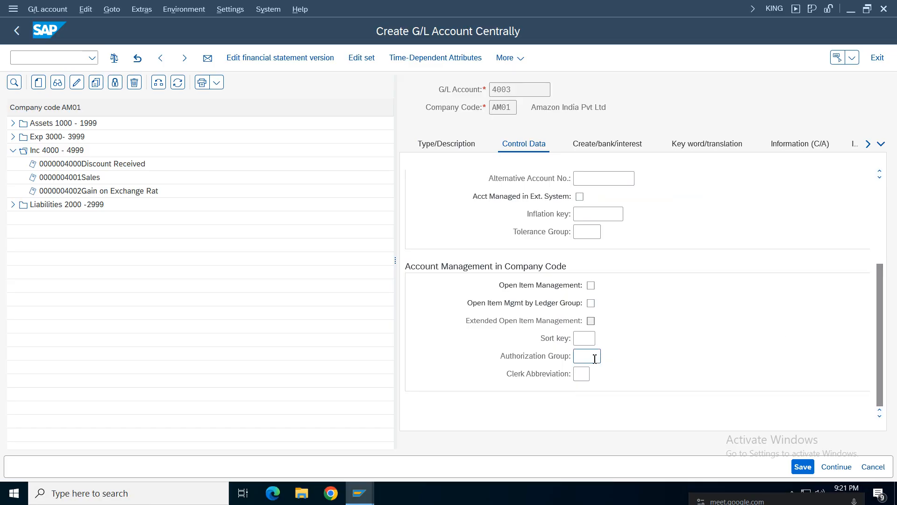
left_click(585, 338)
left_click(598, 338)
left_click(588, 352)
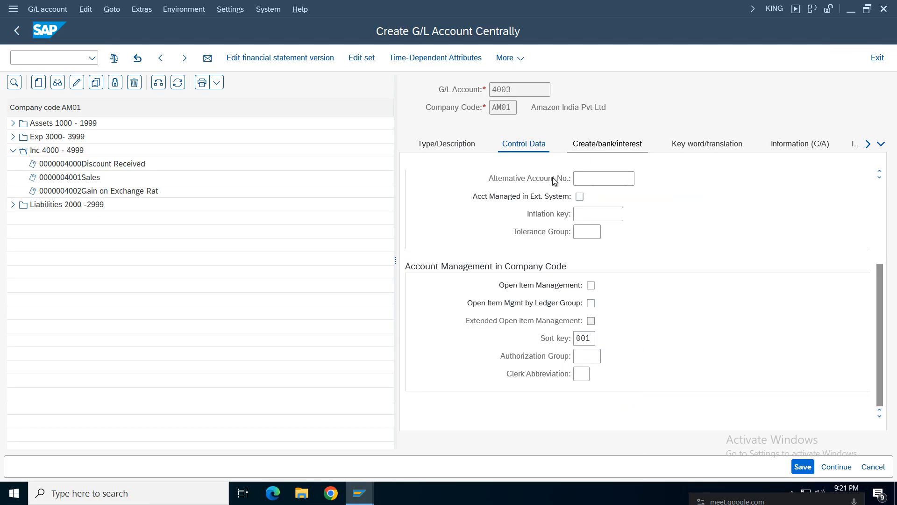
Step: Set the field status group to G001 and save G/L account 4003
left_click(607, 143)
type("g001")
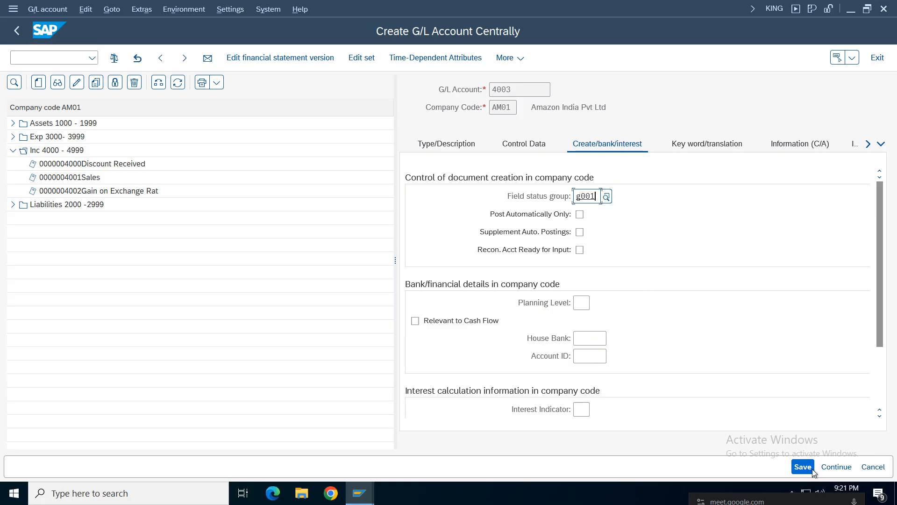
left_click(812, 469)
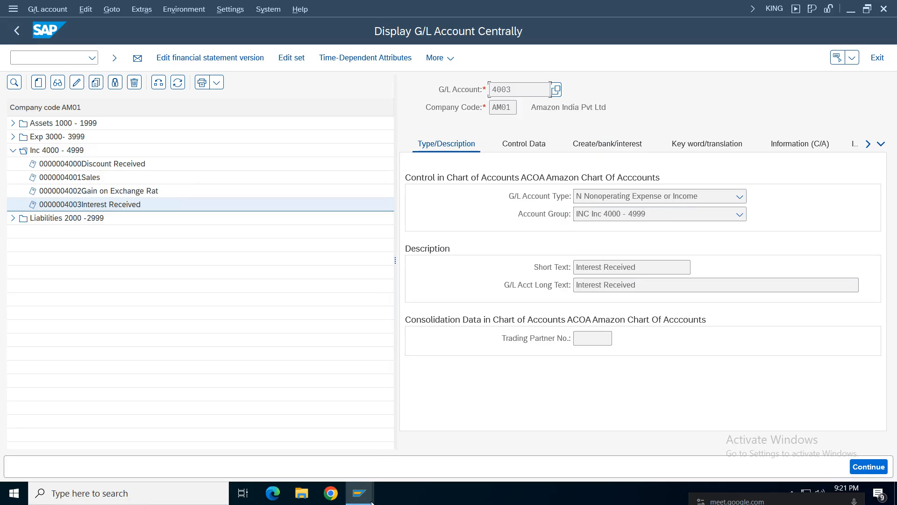
Step: Return to the new account assignments window, set the G/L account for account symbol 0001 to 4003, and save the entries
left_click(359, 493)
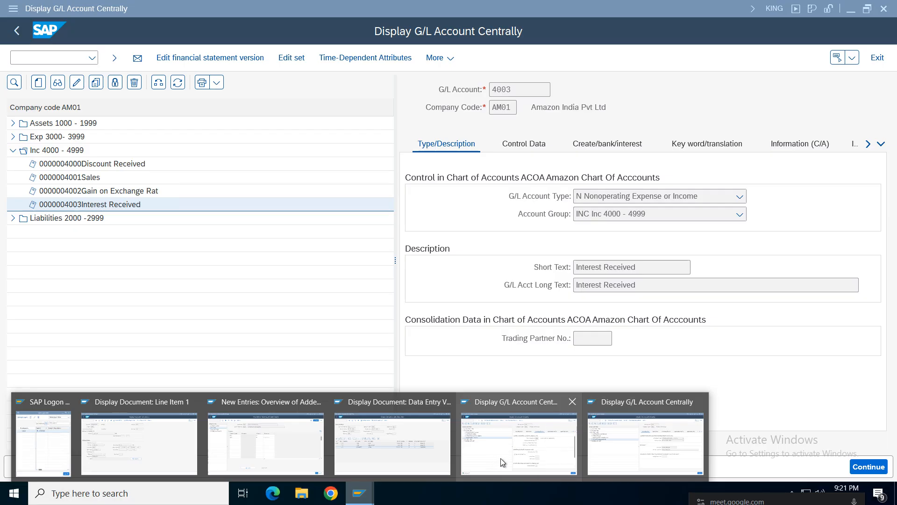
left_click(590, 445)
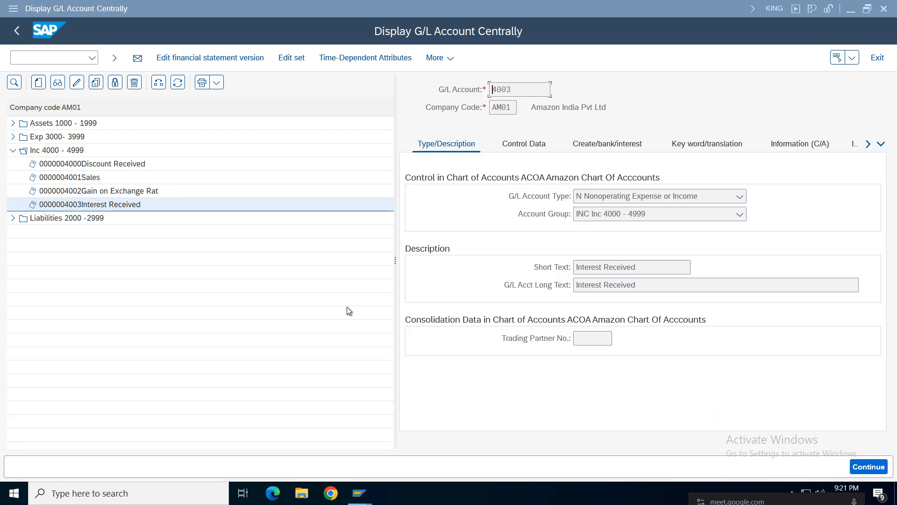
left_click(359, 493)
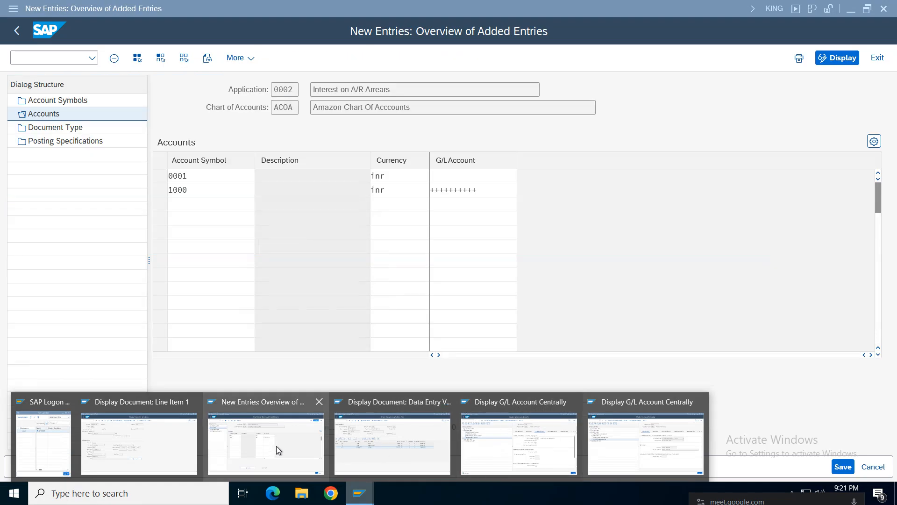
left_click(278, 445)
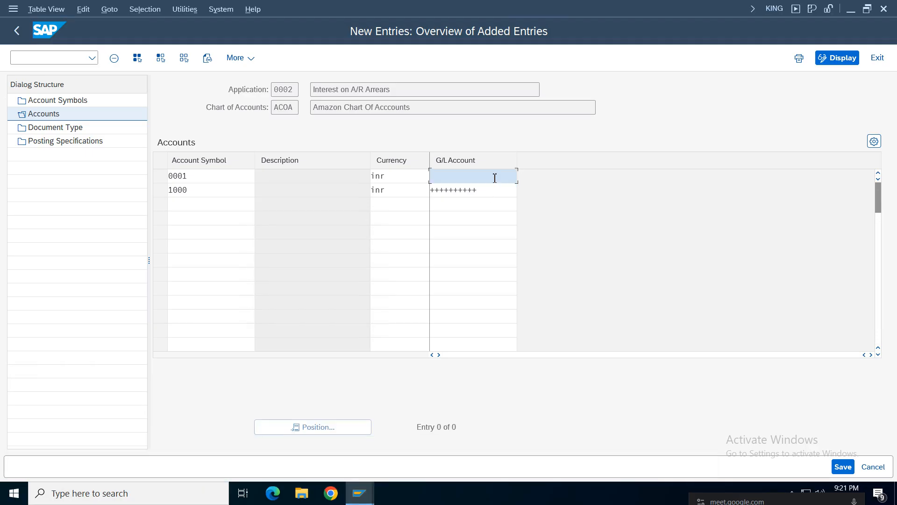
type("400")
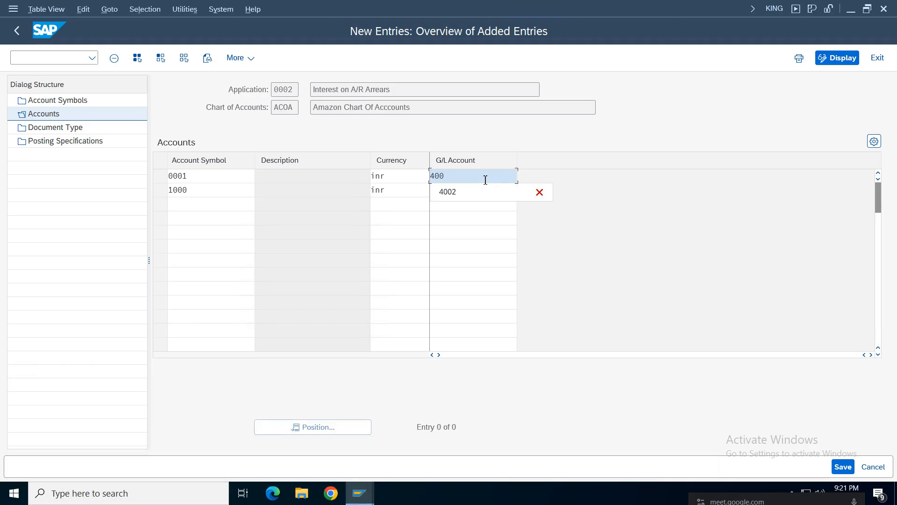
type("3")
key("Return")
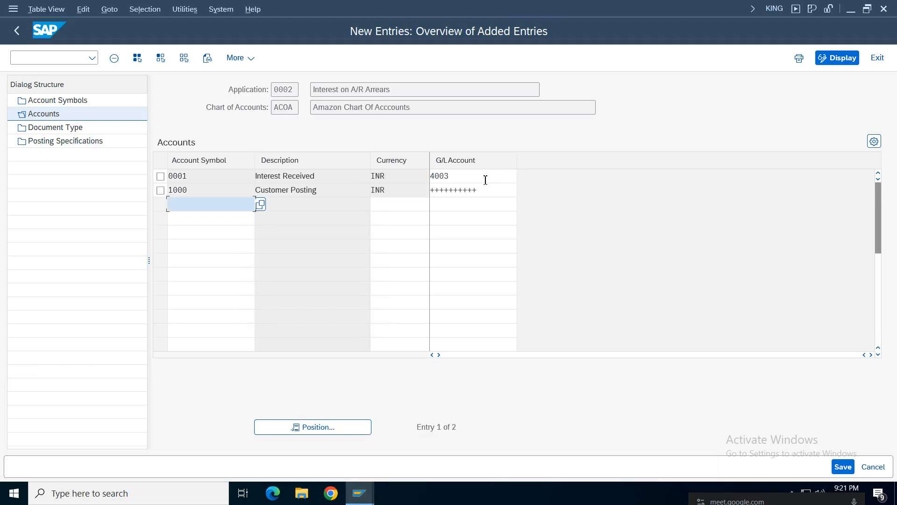
left_click(842, 466)
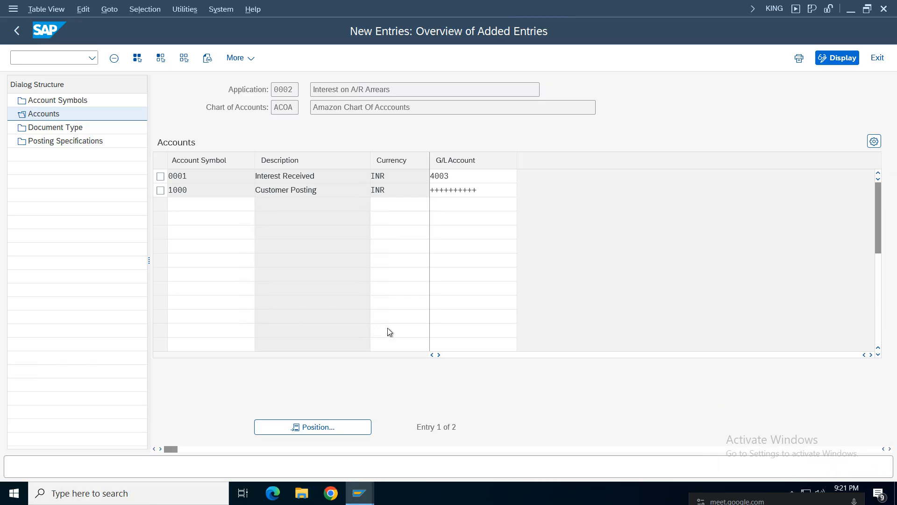
left_click(296, 256)
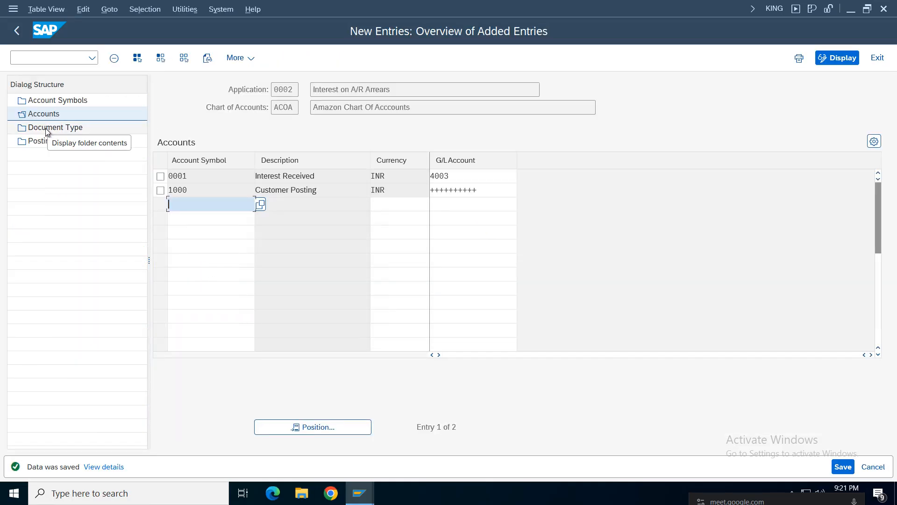
Step: Check the document type assigned to application 0002, Interest on A/R Arrears
double_click(46, 128)
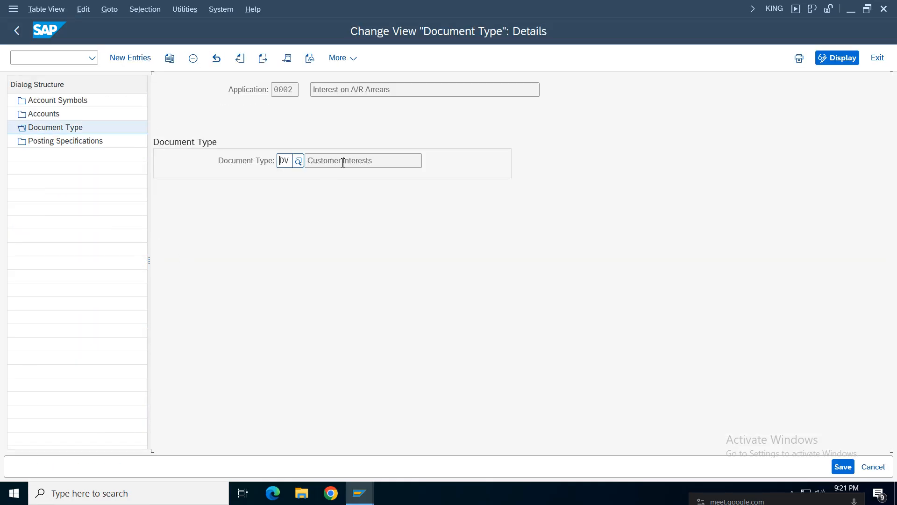
left_click(342, 161)
left_click(287, 160)
left_click_drag(379, 162, 270, 161)
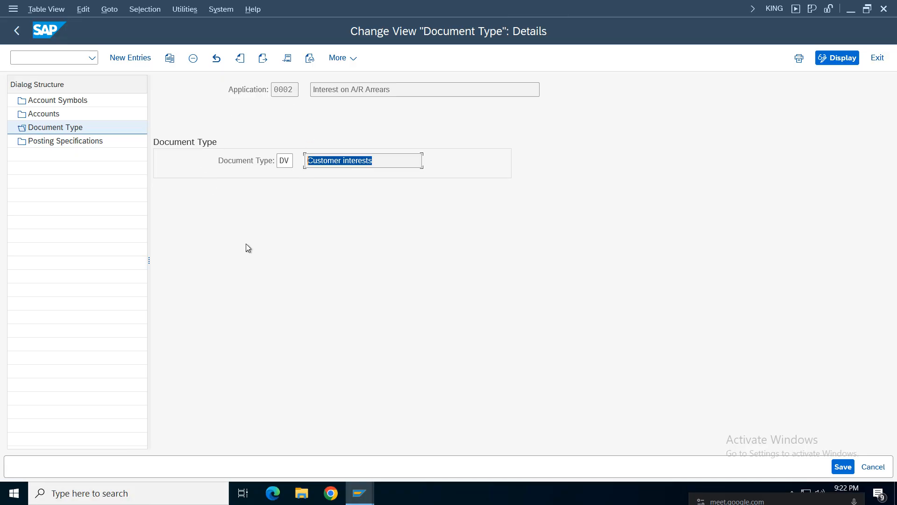
left_click(382, 164)
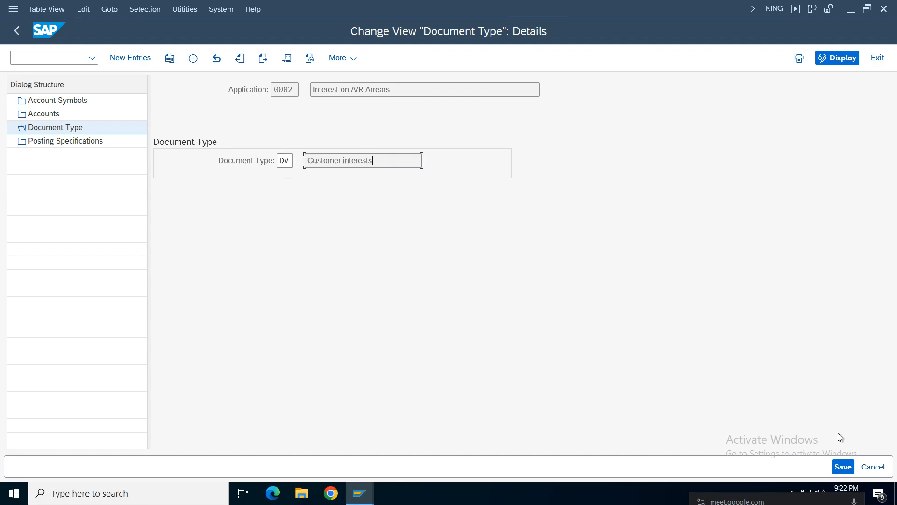
Step: Start a new posting specification with business transaction 1000, Interest received posting
double_click(58, 142)
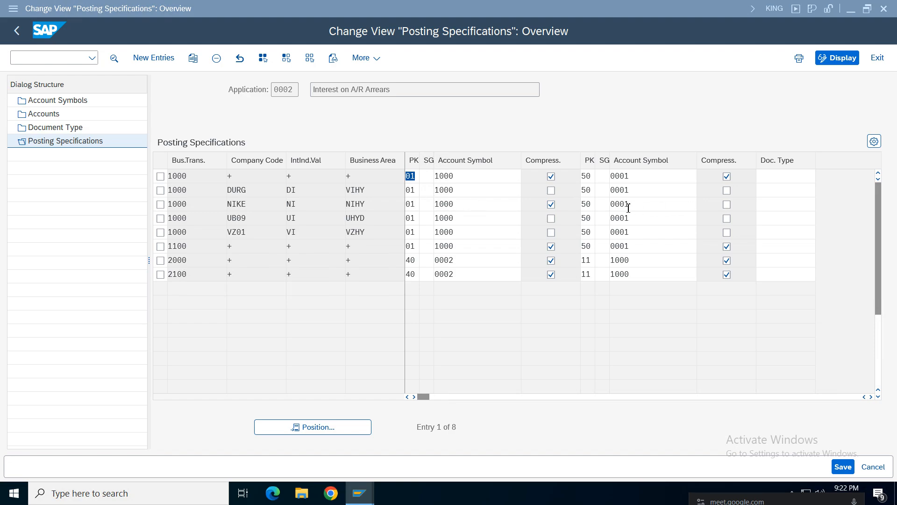
left_click(150, 57)
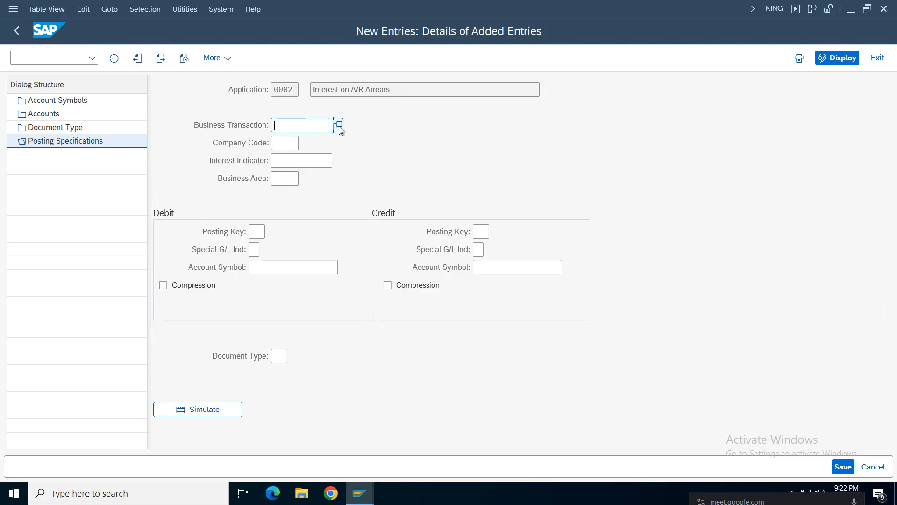
left_click(337, 125)
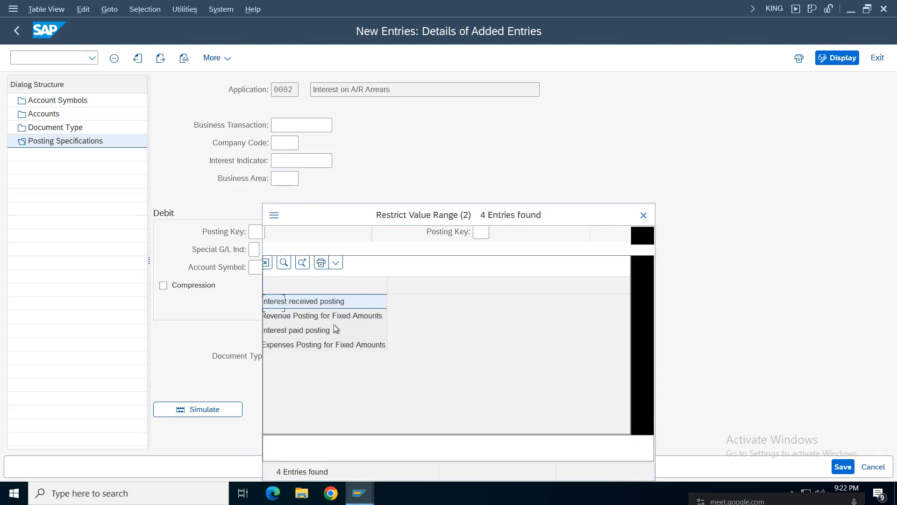
double_click(316, 305)
Step: Set the company code to AM01 and the interest indicator to AI in the new posting specification
left_click(284, 142)
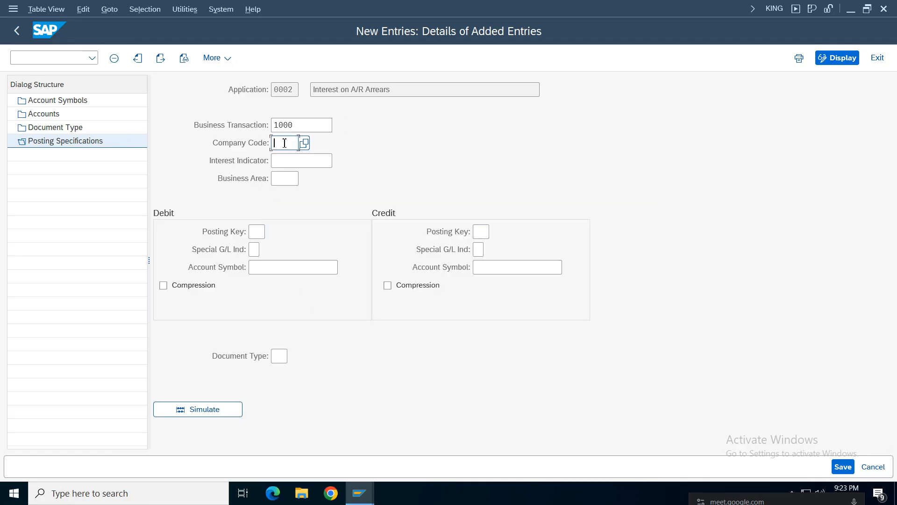
type("am01")
left_click(288, 162)
type("i")
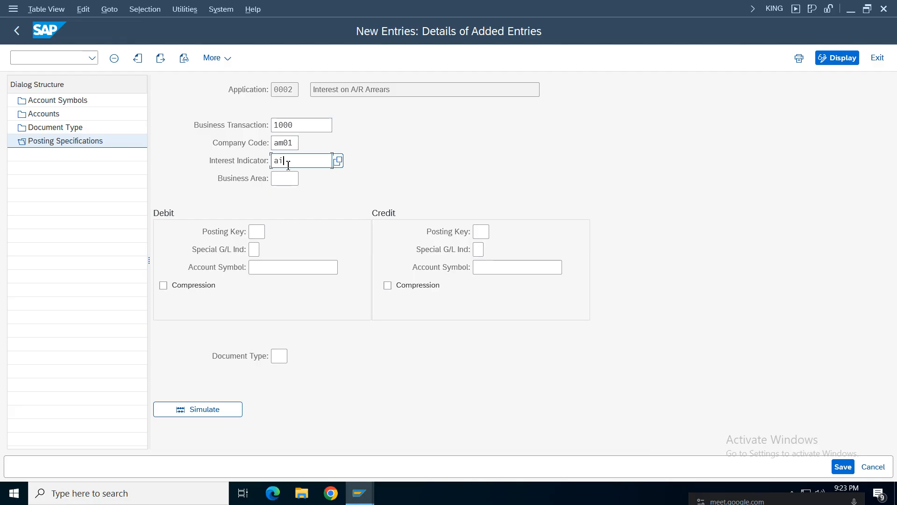
Step: Look through the available business areas and set the posting specification's business area to AMHY, Amzon Hyderabad
left_click(283, 180)
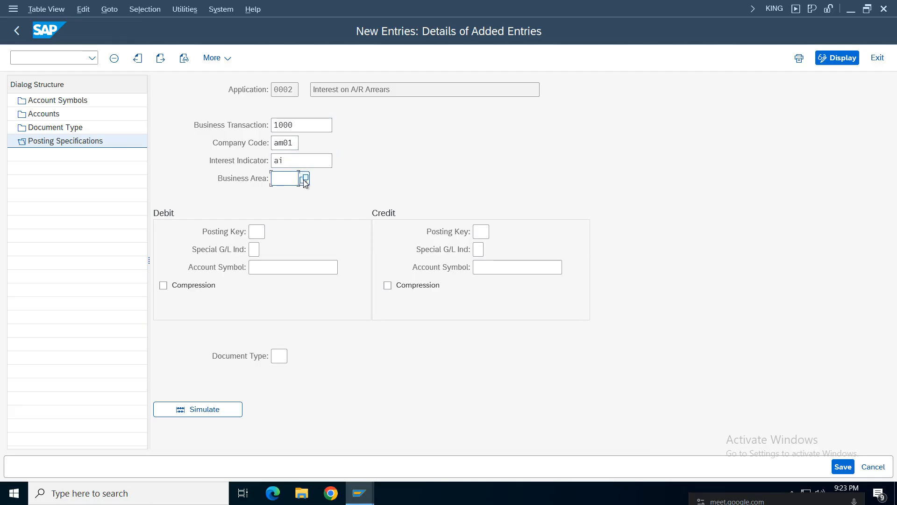
left_click(305, 180)
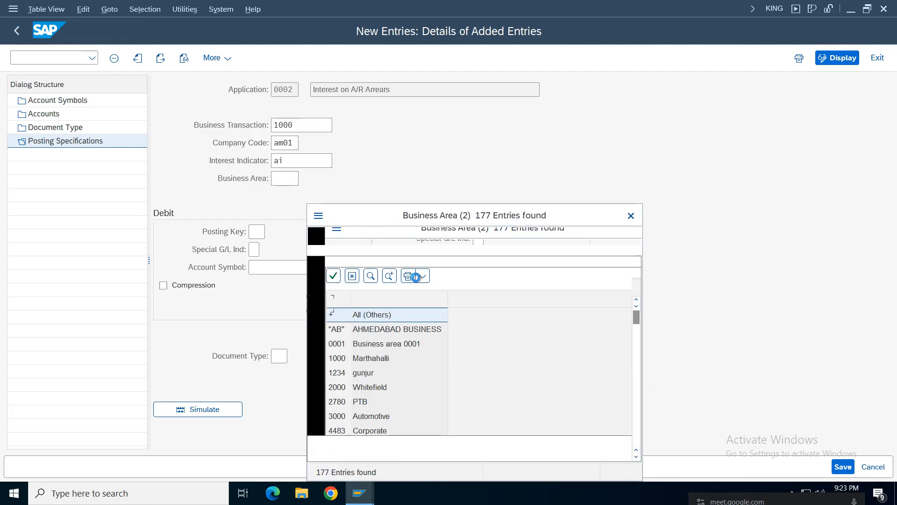
left_click_drag(547, 219, 570, 115)
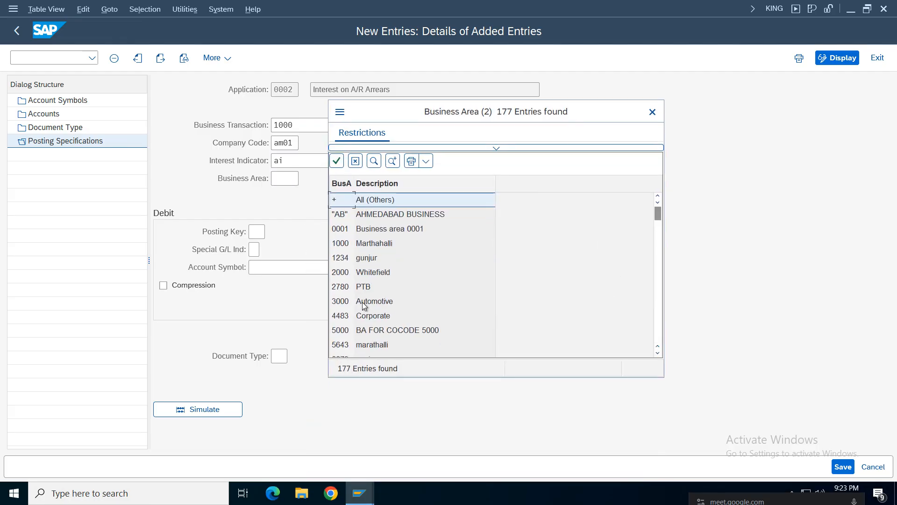
left_click(350, 292)
scroll(349, 294, "down", 11)
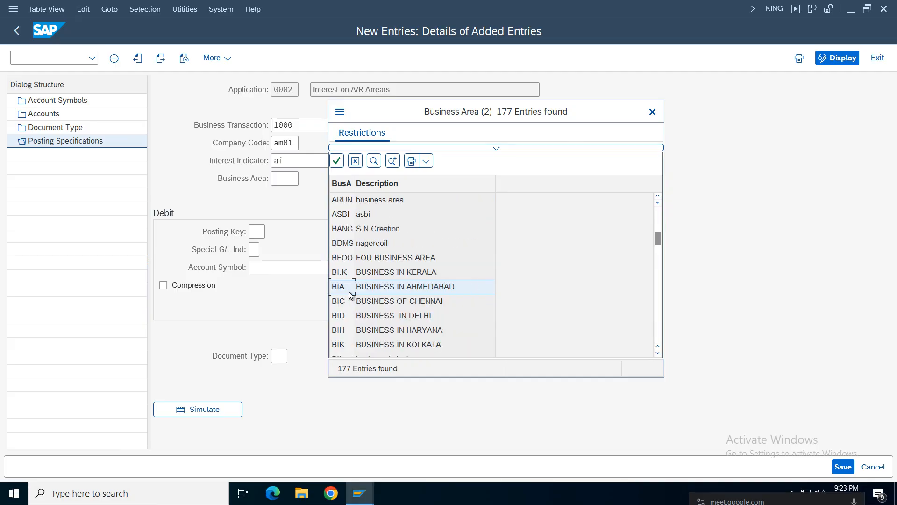
scroll(349, 294, "down", 7)
scroll(350, 293, "down", 20)
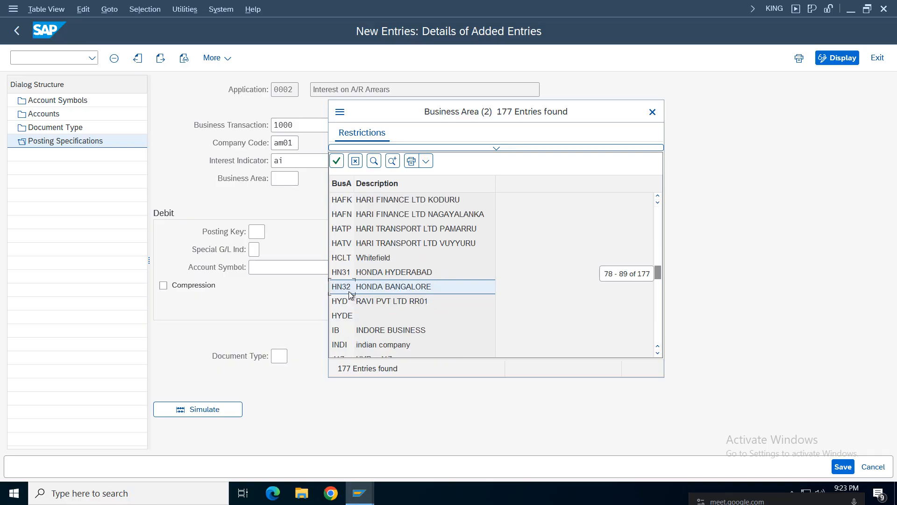
scroll(350, 293, "down", 15)
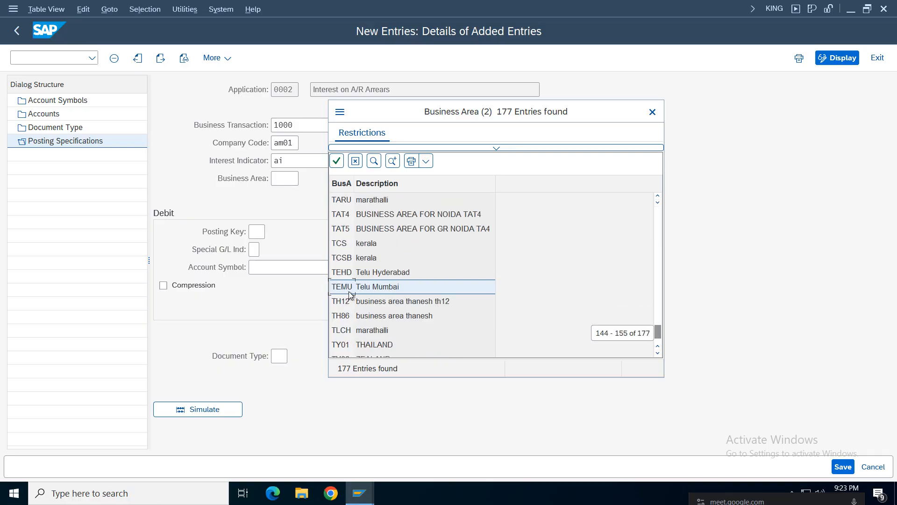
scroll(349, 290, "up", 20)
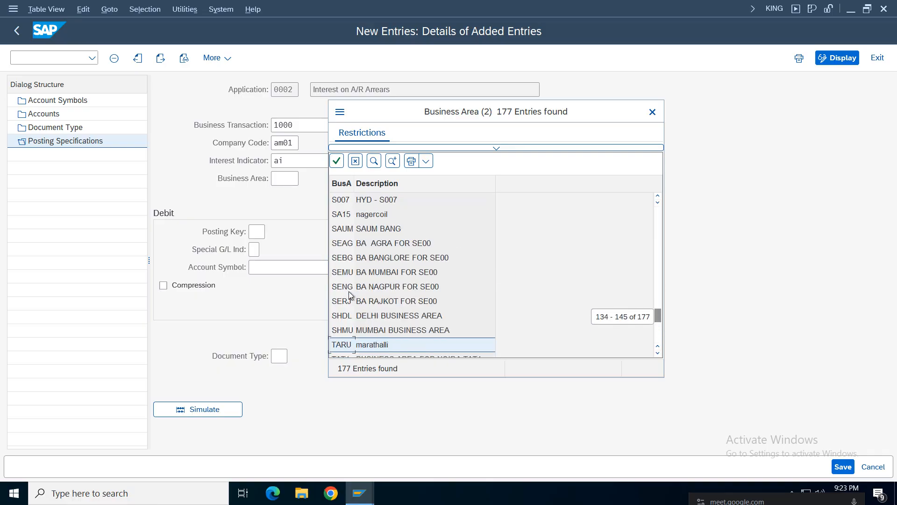
scroll(349, 290, "up", 15)
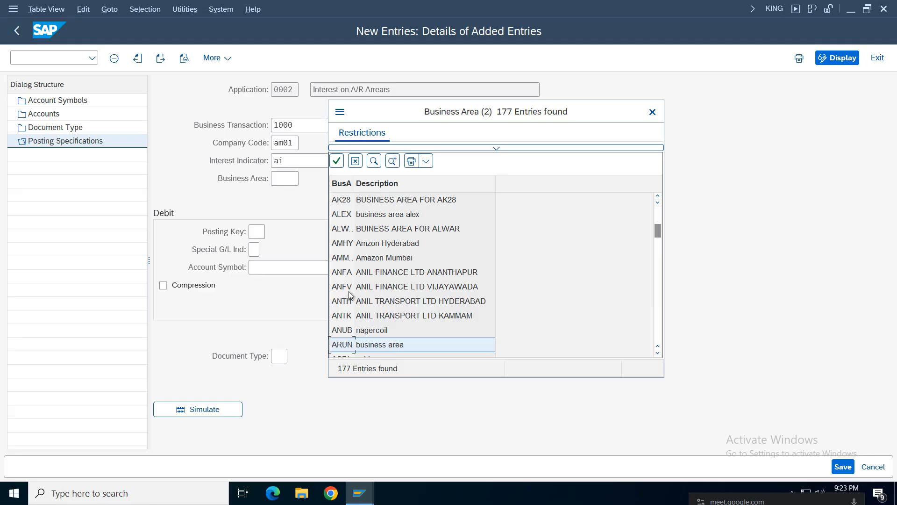
double_click(374, 244)
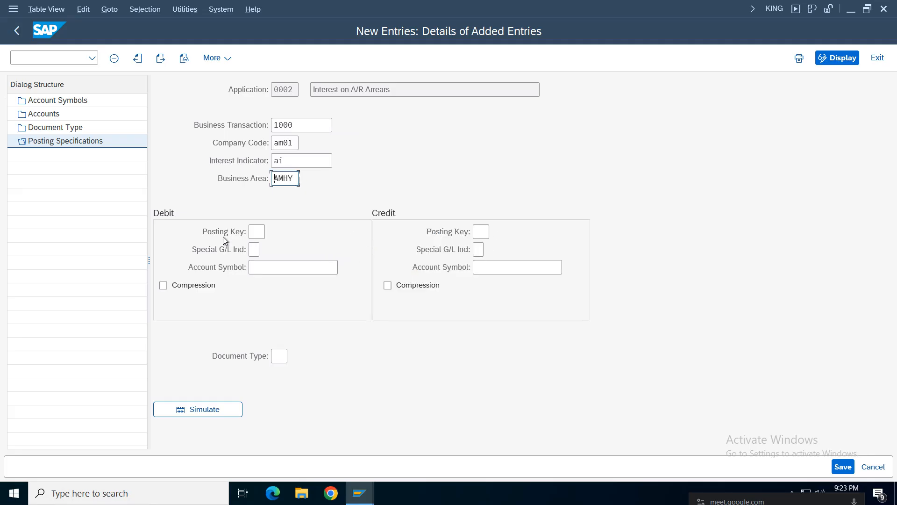
left_click(283, 180)
Step: Set the debit side to posting key 01 with account symbol 1000
left_click(251, 233)
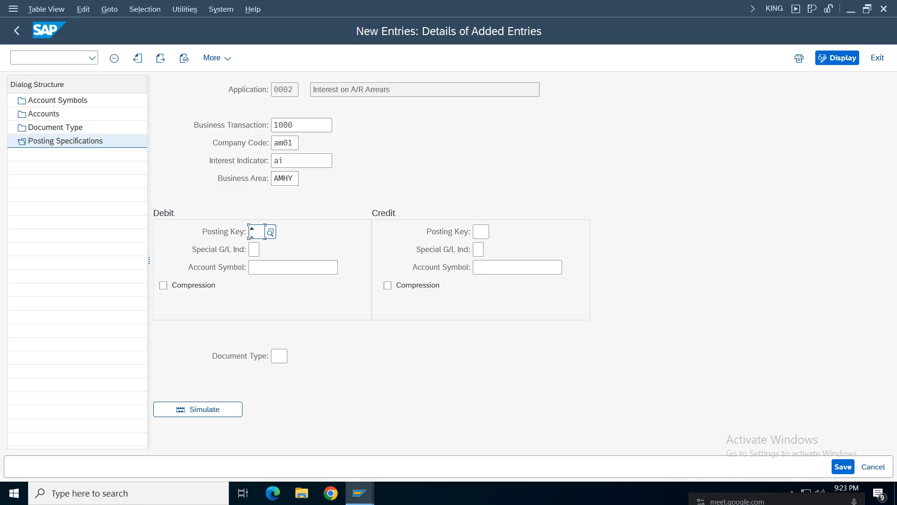
type("01")
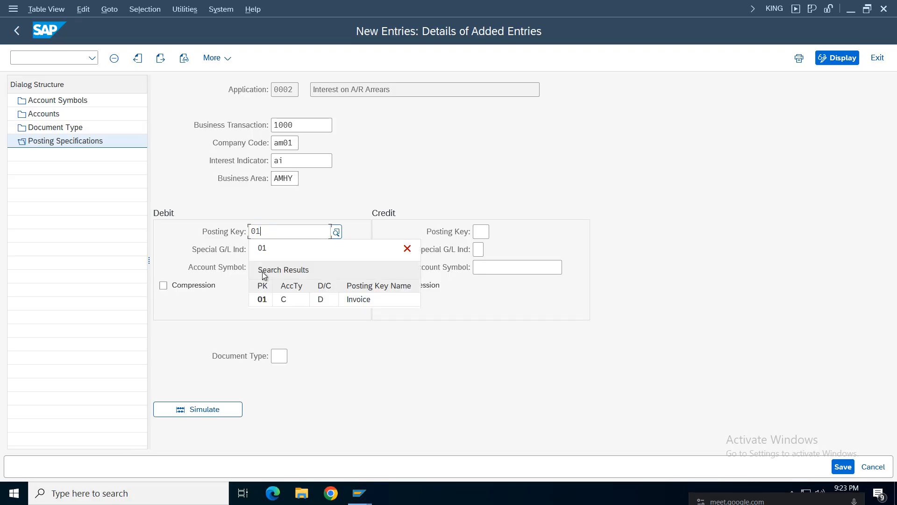
left_click(261, 299)
left_click(278, 268)
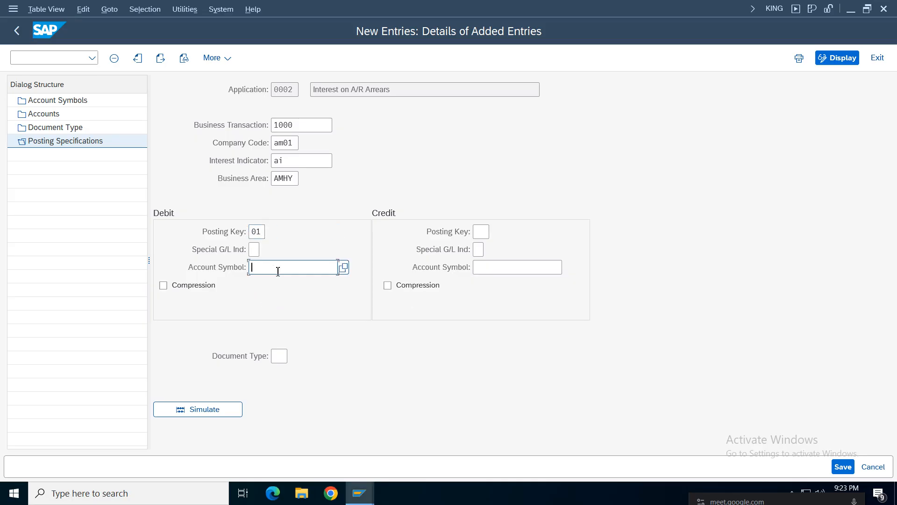
type("1000")
left_click(344, 268)
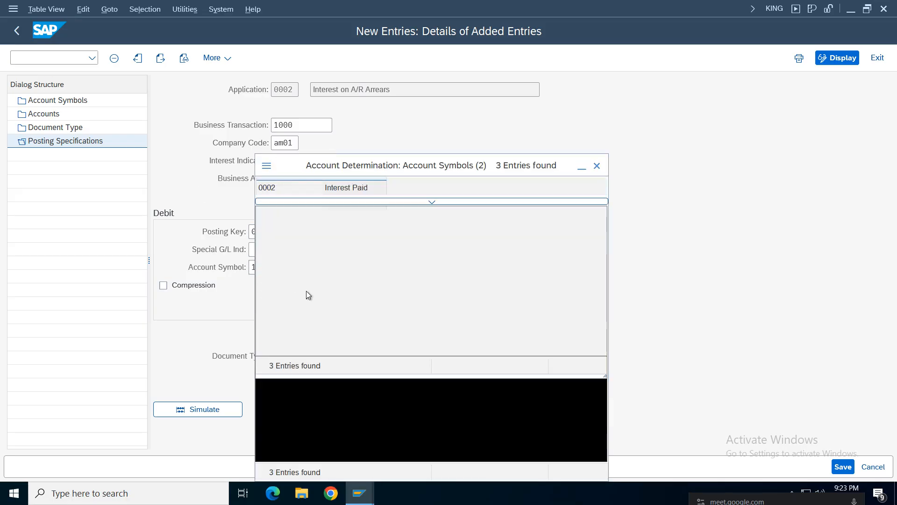
left_click(355, 285)
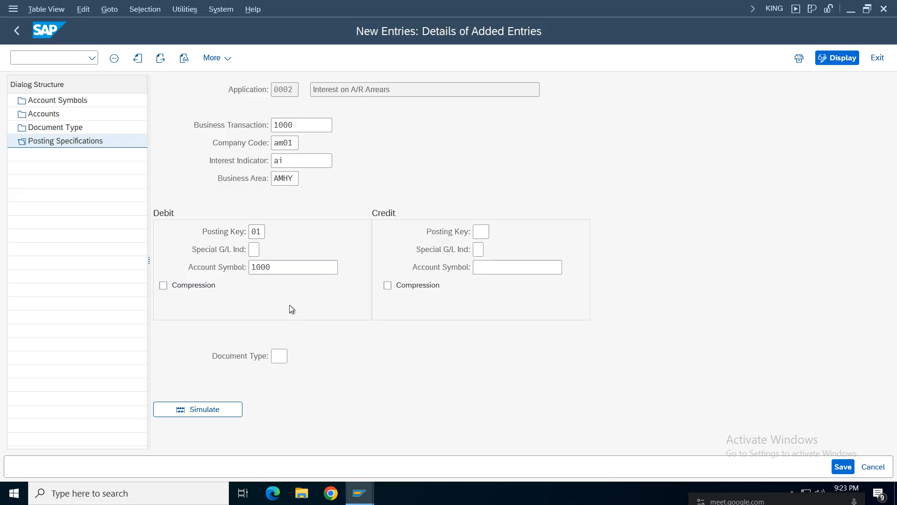
Step: Set the credit side to posting key 50 with account symbol 0001, Interest Received, and save the posting specification
left_click(487, 232)
type("50")
key("Tab")
left_click(511, 268)
left_click(568, 268)
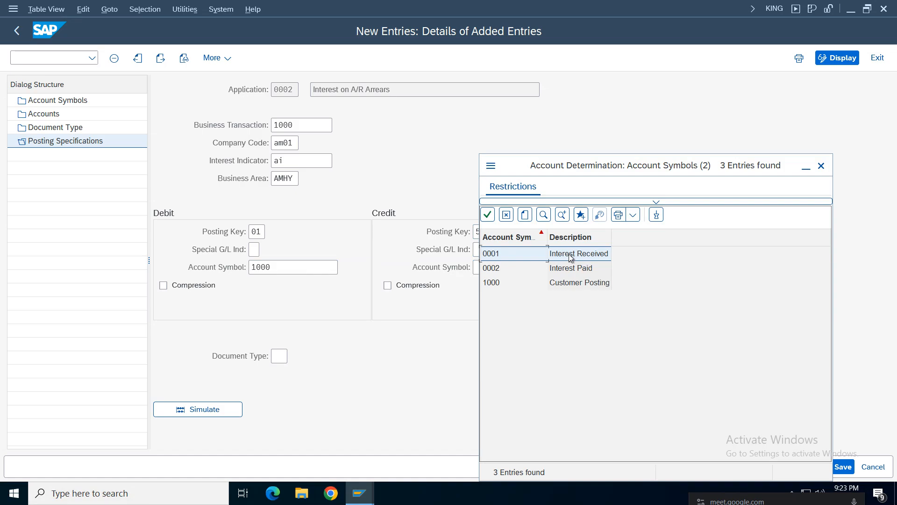
double_click(570, 254)
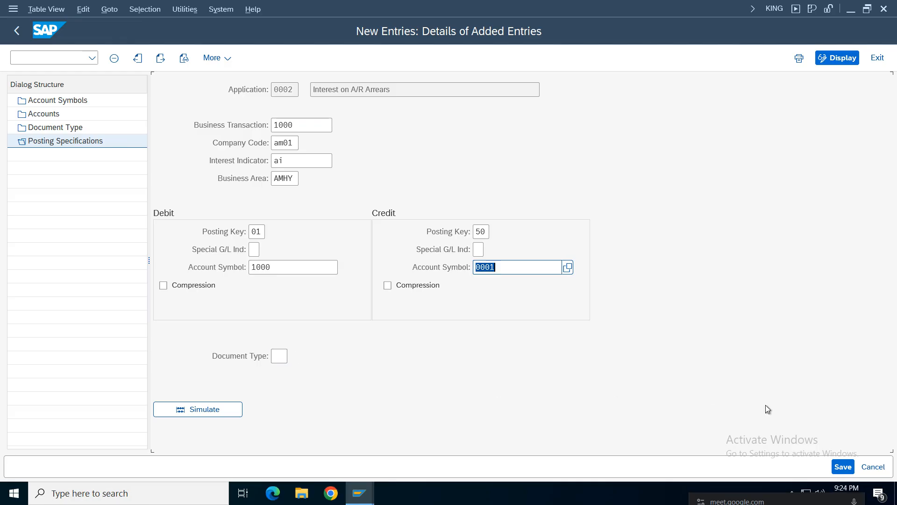
left_click(842, 466)
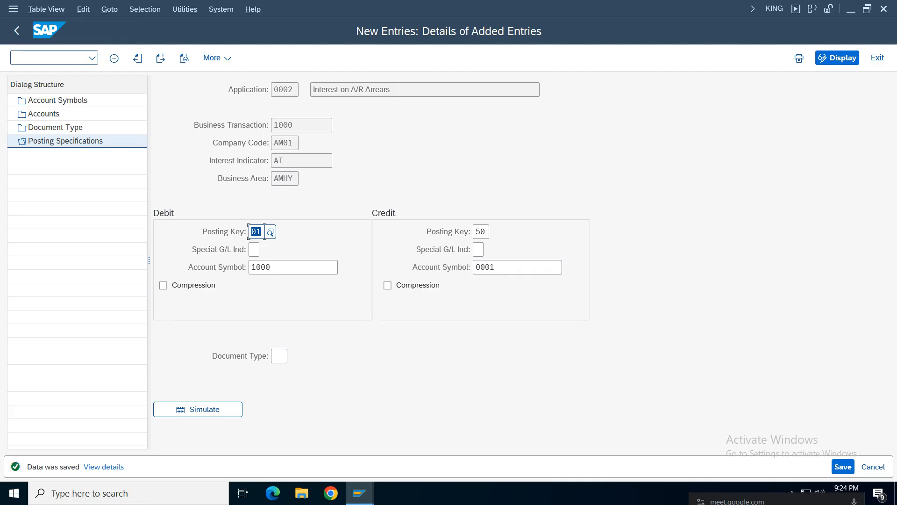
Step: Return to the posting specifications overview, select the AM01 entry, and go back to the IMG structure
key("F3")
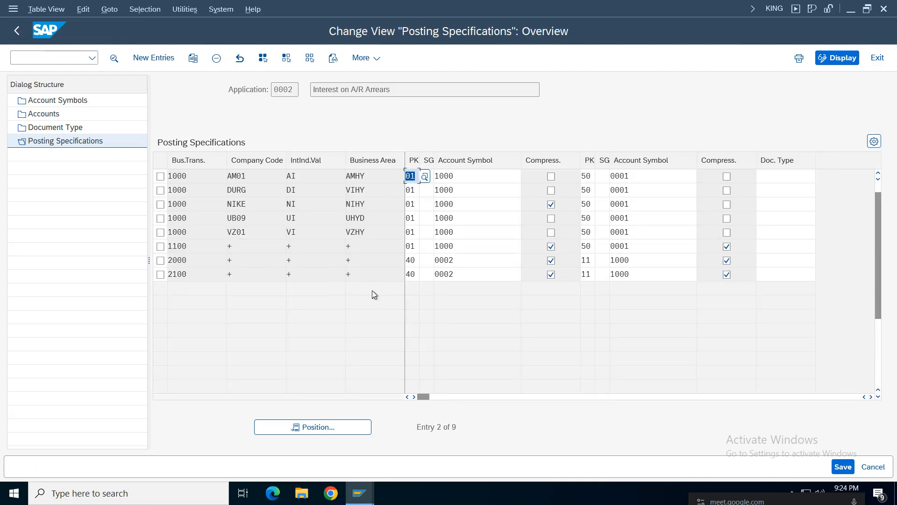
left_click(160, 176)
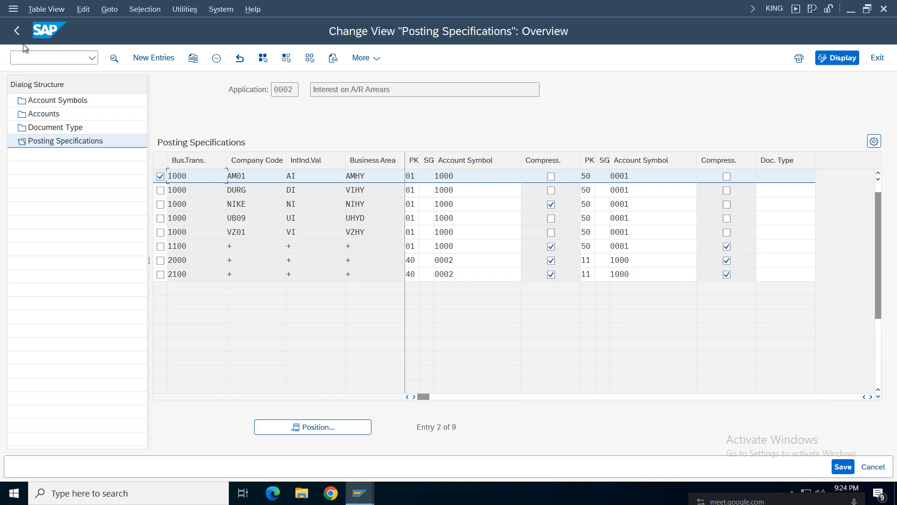
left_click(16, 31)
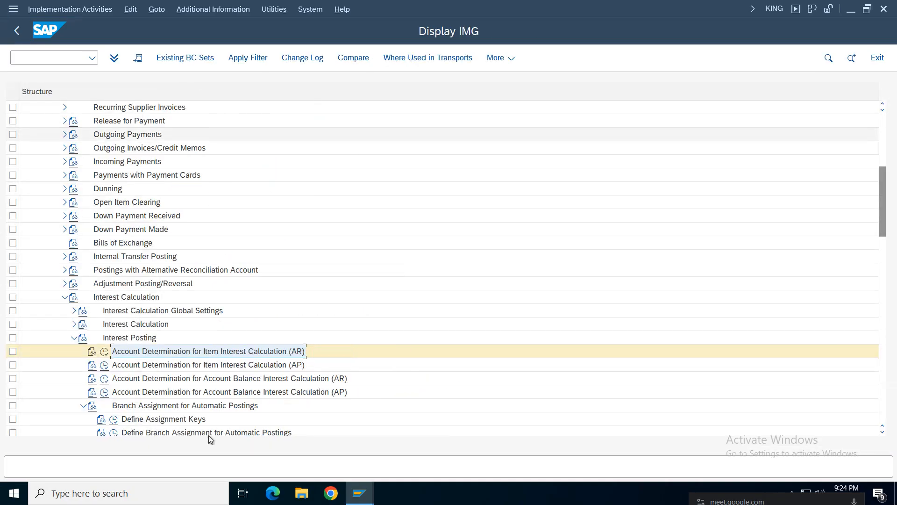
Step: Collapse Interest Posting, expand Printout, and open the Assign Forms for Interest Indicators activity
left_click(168, 366)
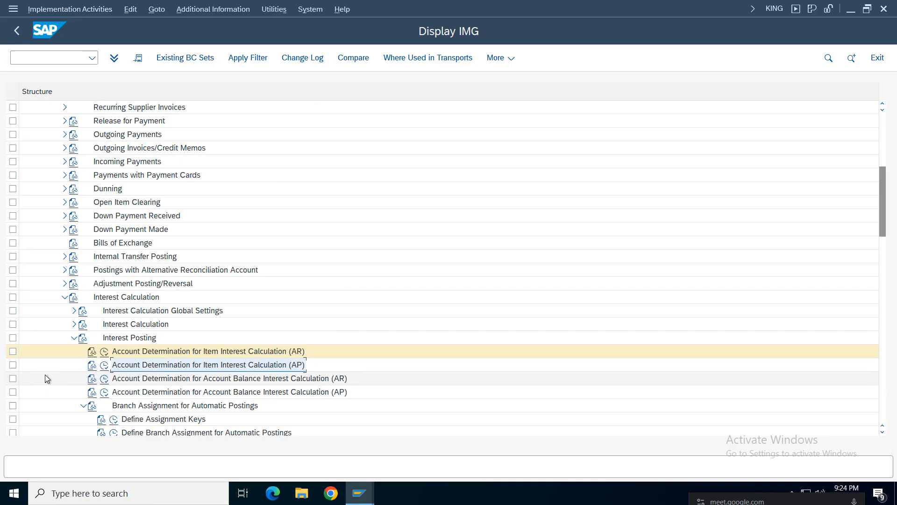
left_click(73, 338)
left_click(74, 351)
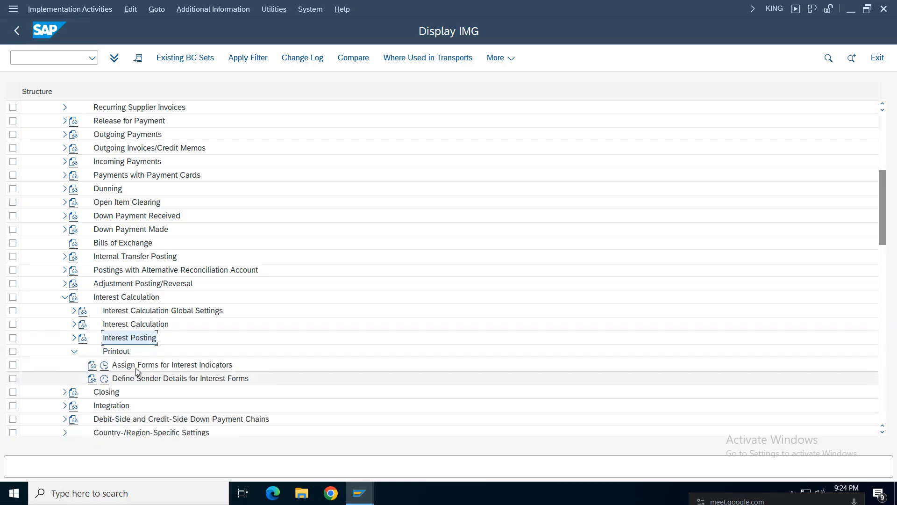
left_click(111, 366)
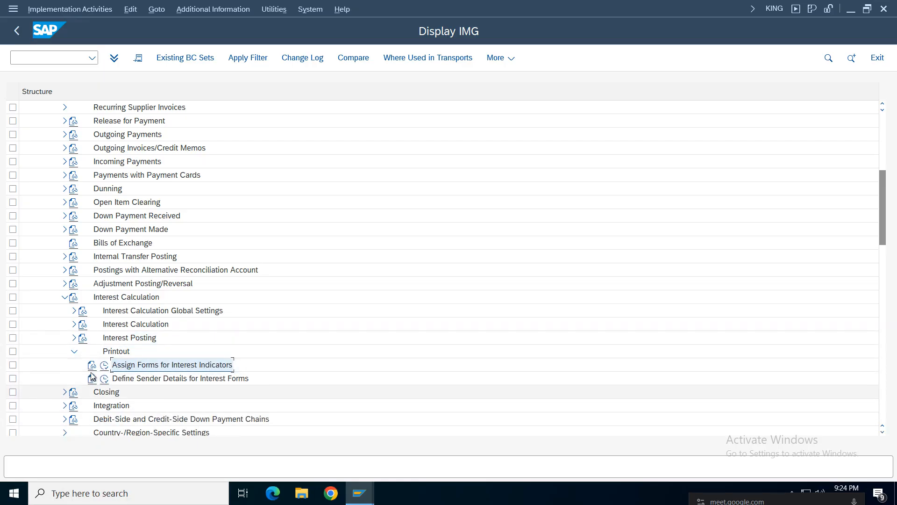
left_click(105, 366)
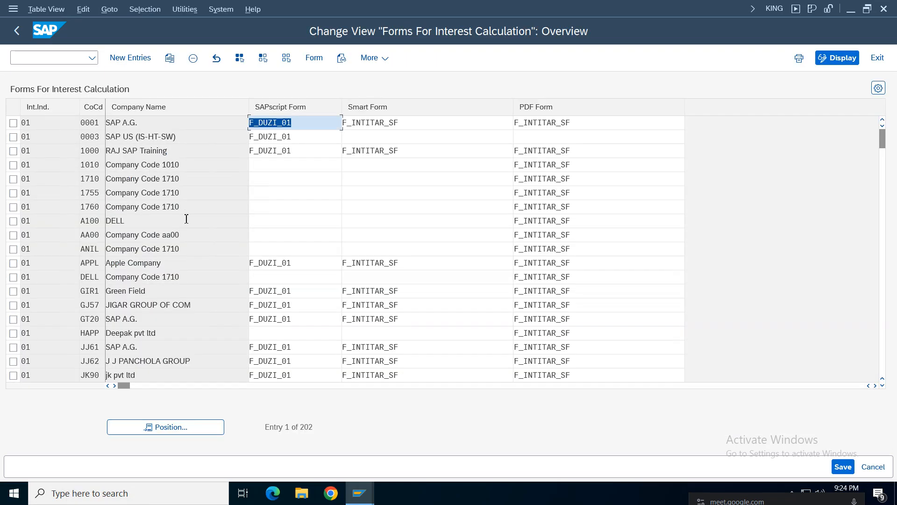
Step: Locate the forms entry for interest indicator VI and company code VZ01, and copy it to interest indicator AI
left_click(158, 428)
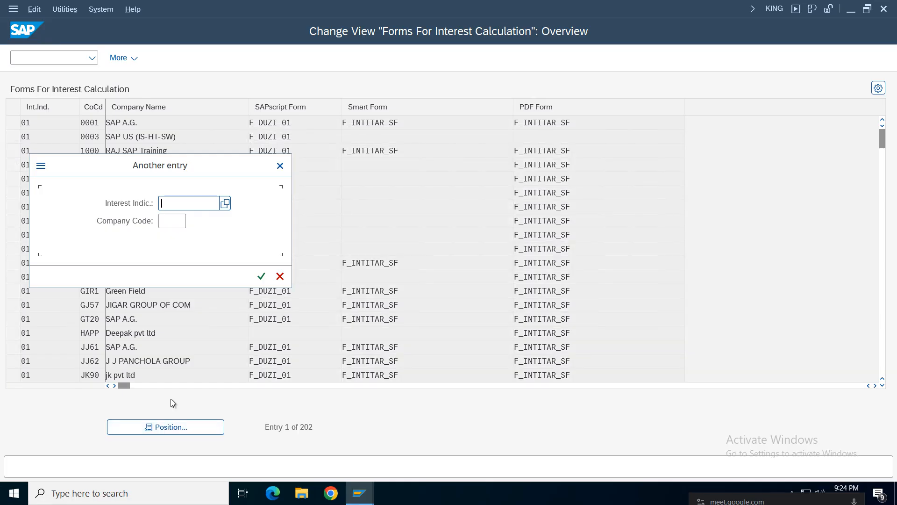
type("01")
key("Return")
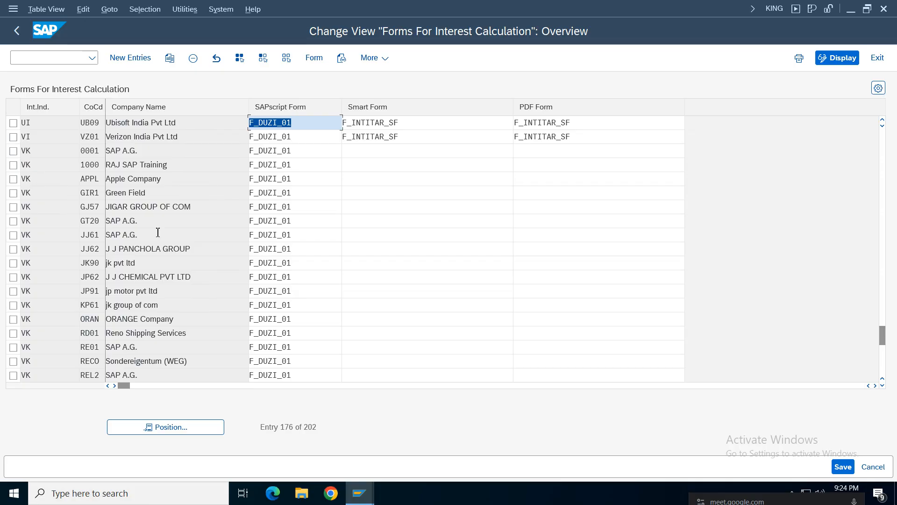
scroll(157, 233, "up", 6)
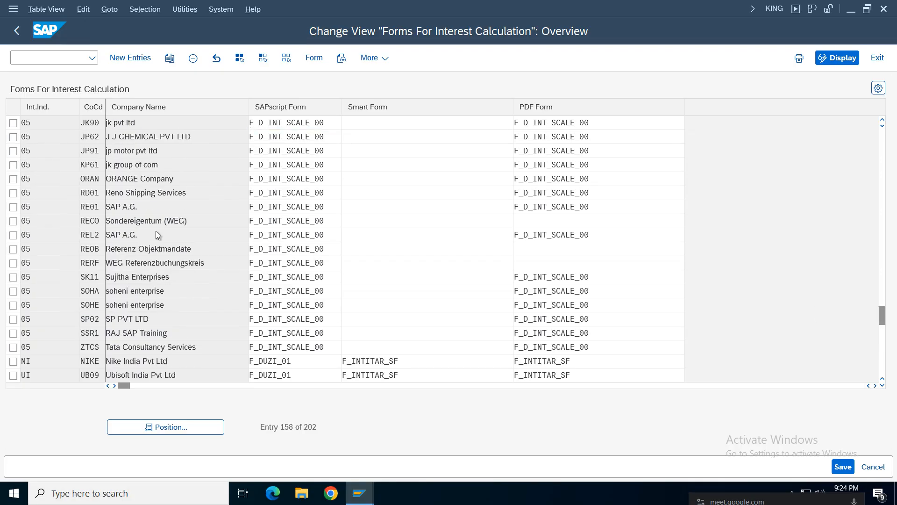
scroll(158, 232, "down", 6)
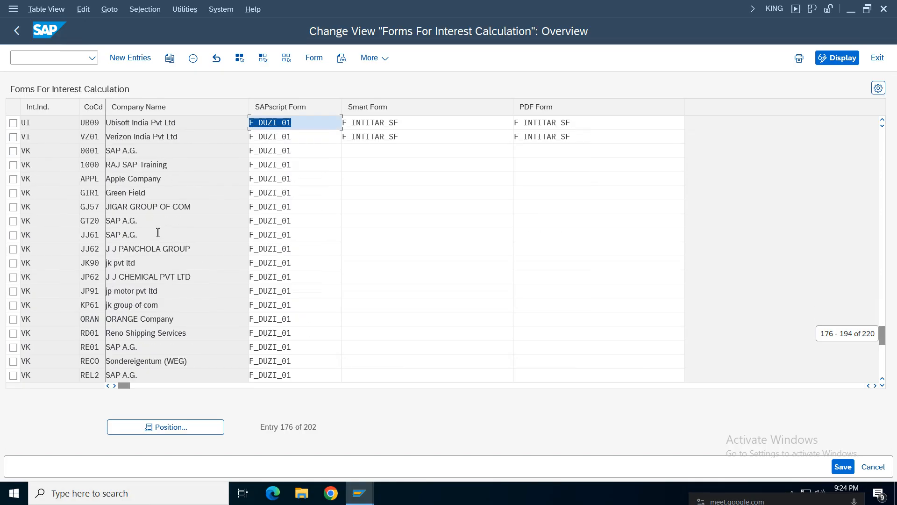
left_click(13, 137)
left_click(170, 58)
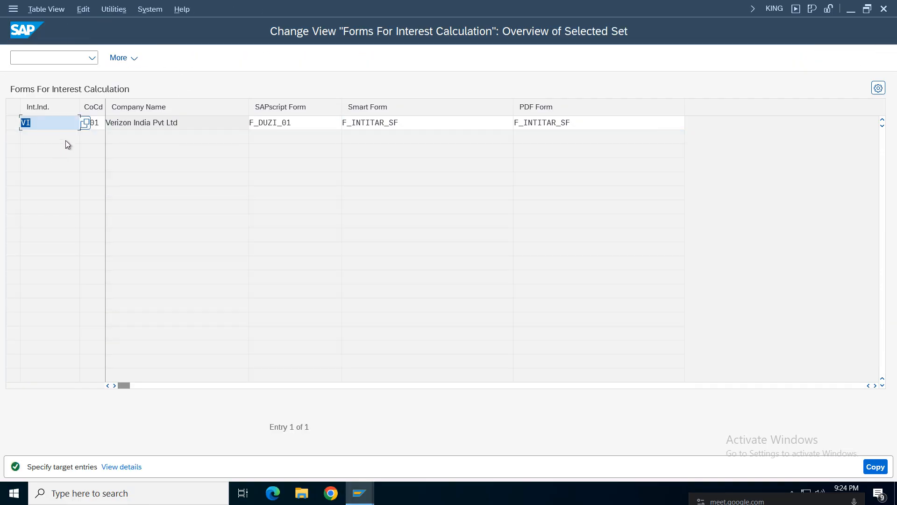
type("AI")
key("Return")
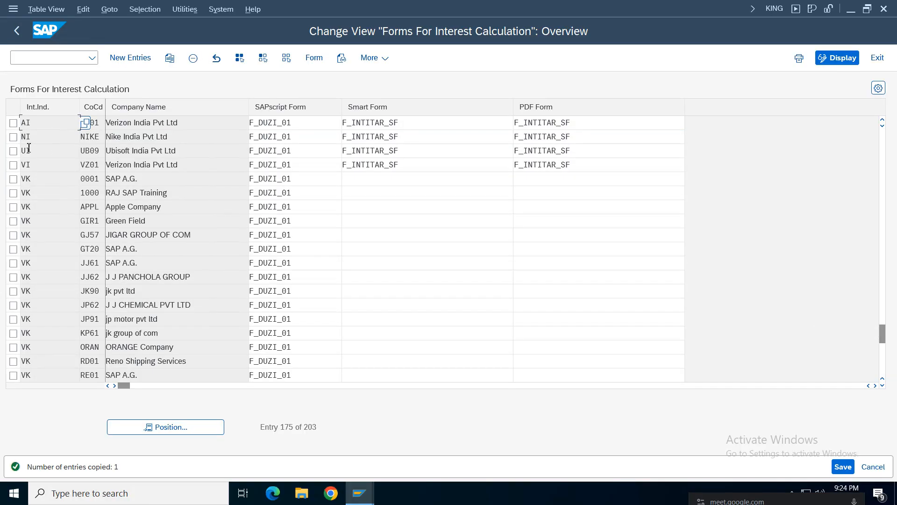
Step: Delete the copied AI forms entry showing Verizon India Pvt Ltd, and save the deletion to the Amazon Group customizing request
left_click(13, 123)
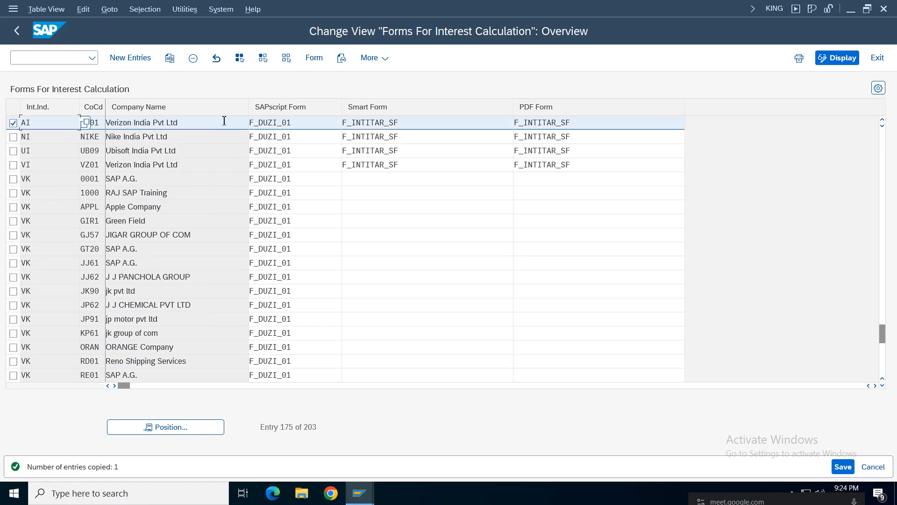
left_click(193, 58)
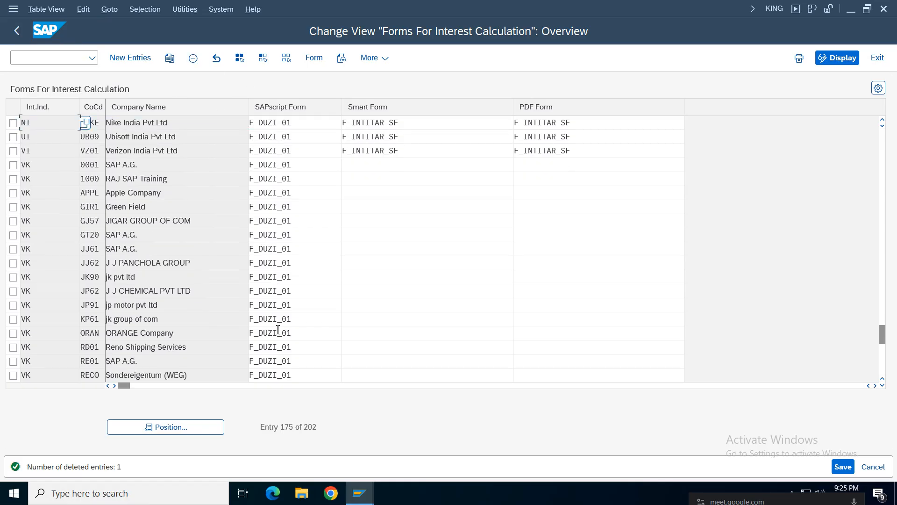
left_click(843, 466)
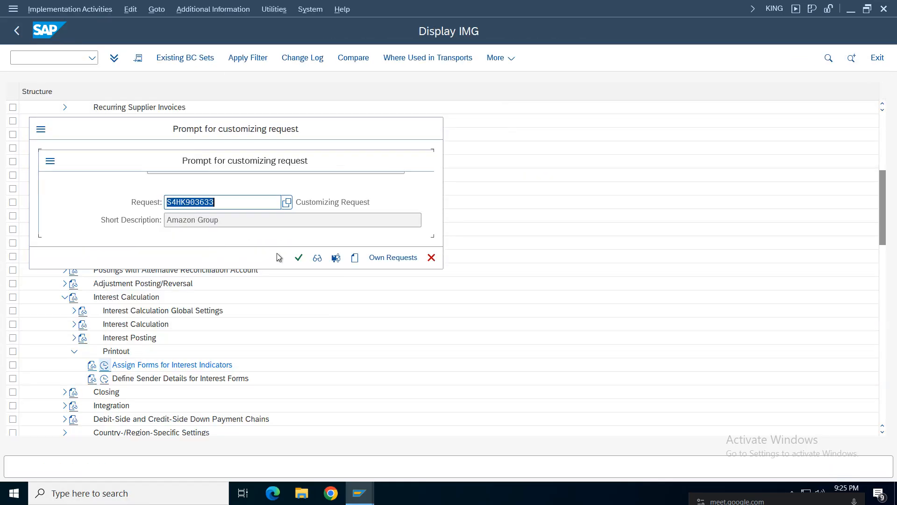
left_click(299, 257)
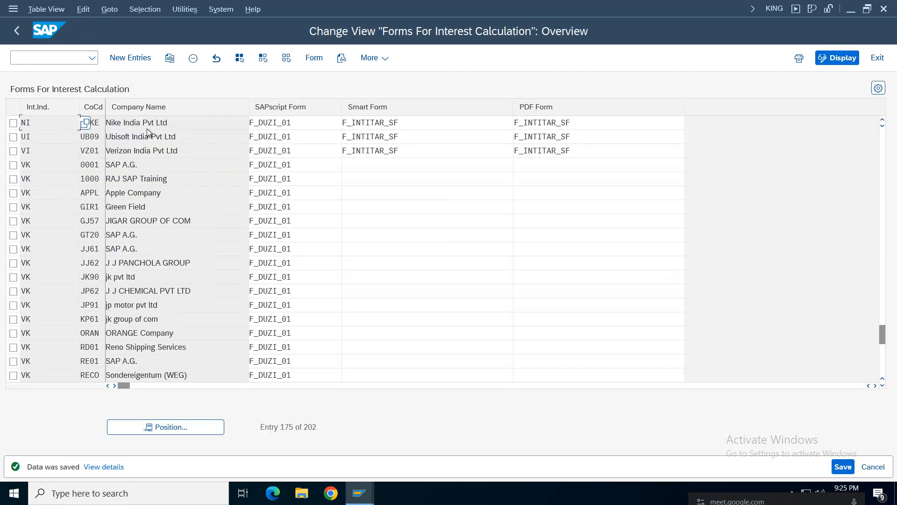
Step: Copy the forms entry of indicator NI and company code NIKE, setting the target to interest indicator AI and company code AM01
left_click(13, 123)
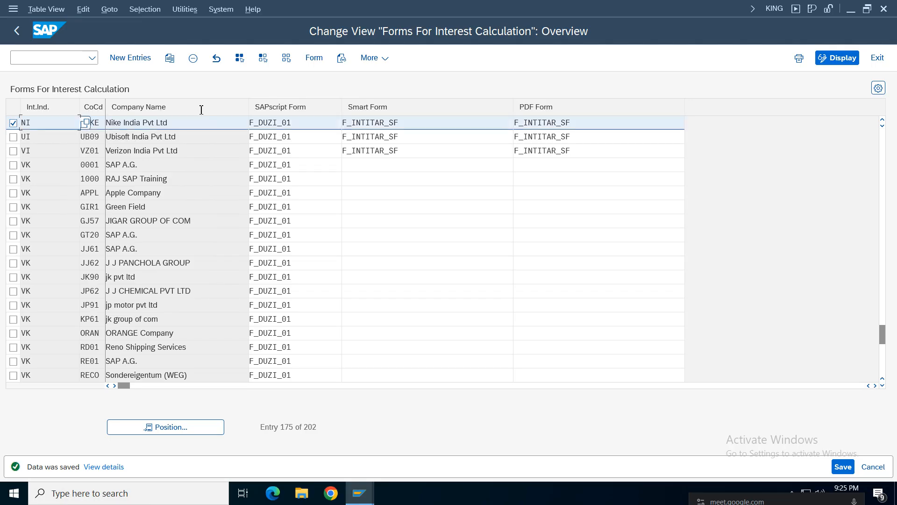
left_click(170, 57)
type("a")
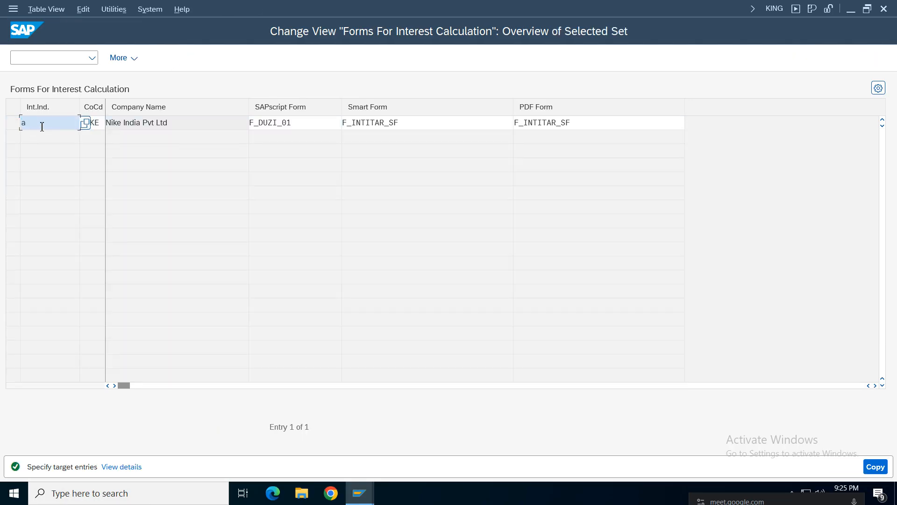
type("i")
key("Tab")
type("am01")
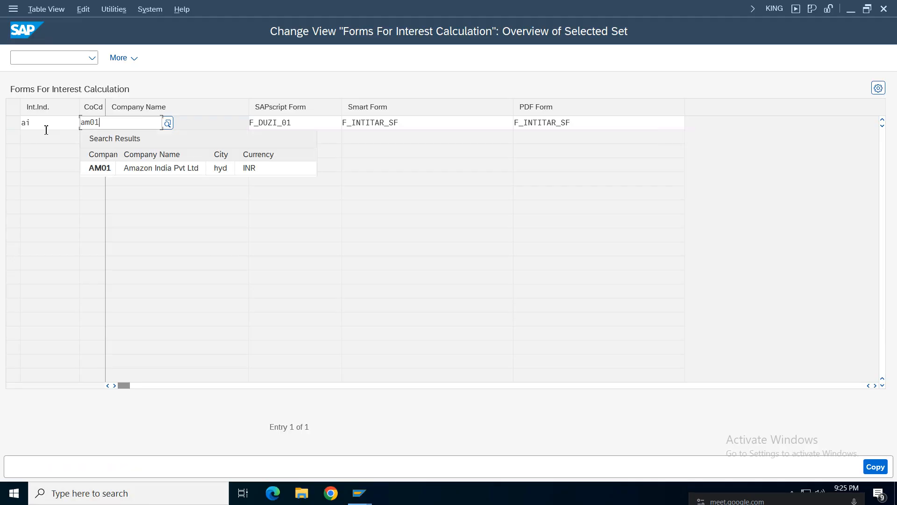
left_click(142, 167)
left_click(171, 120)
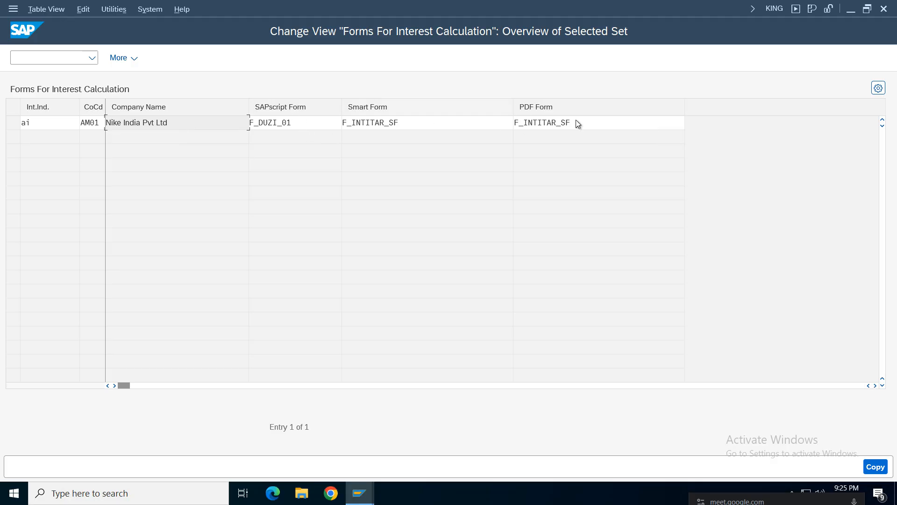
Step: Keep SAPscript form F_DUZI_01 and F_INTITAR_SF for the Smart Form and PDF form, finish the copy and save the AI entry
left_click(293, 123)
left_click(411, 123)
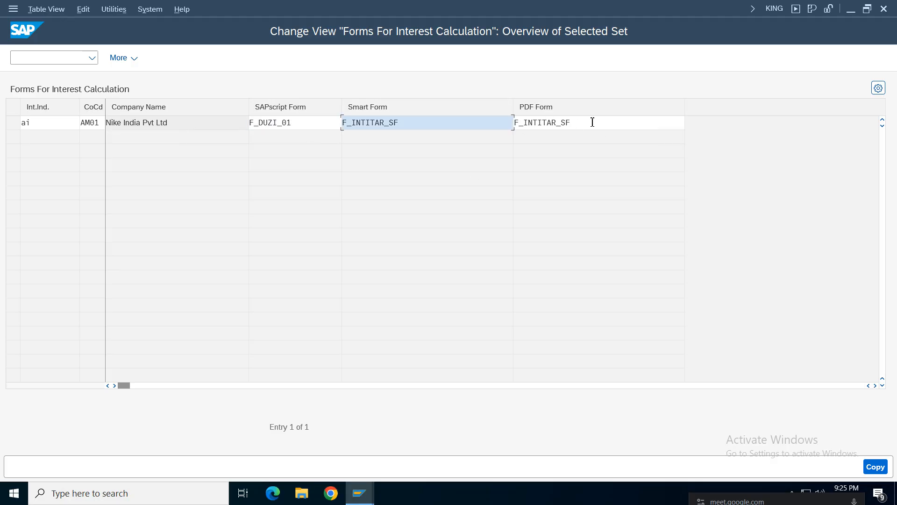
left_click(570, 123)
left_click(874, 467)
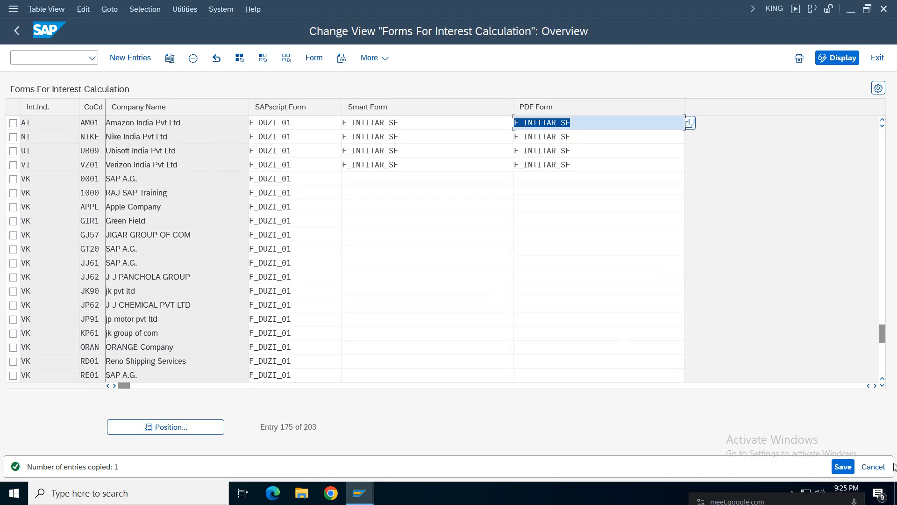
left_click(845, 468)
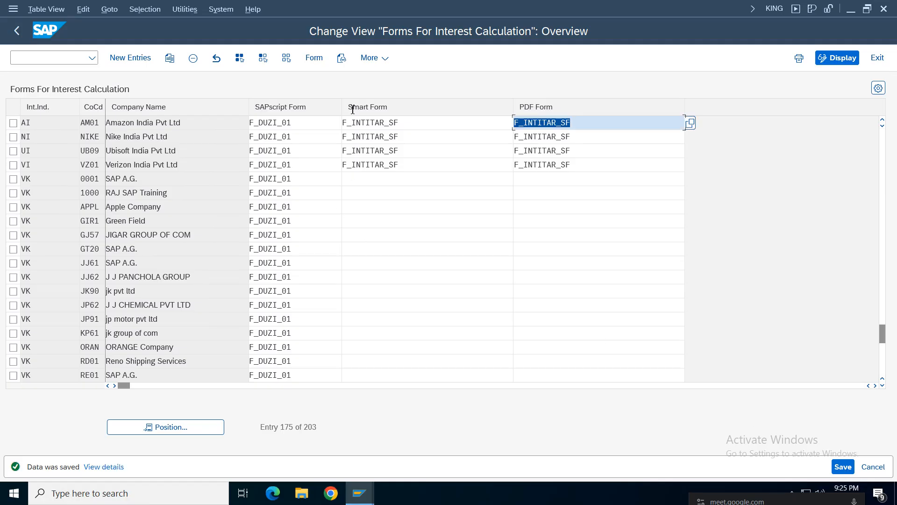
Step: Select the AI entry for AM01, return to the IMG structure, and collapse the Printout and Interest Calculation nodes
left_click(13, 123)
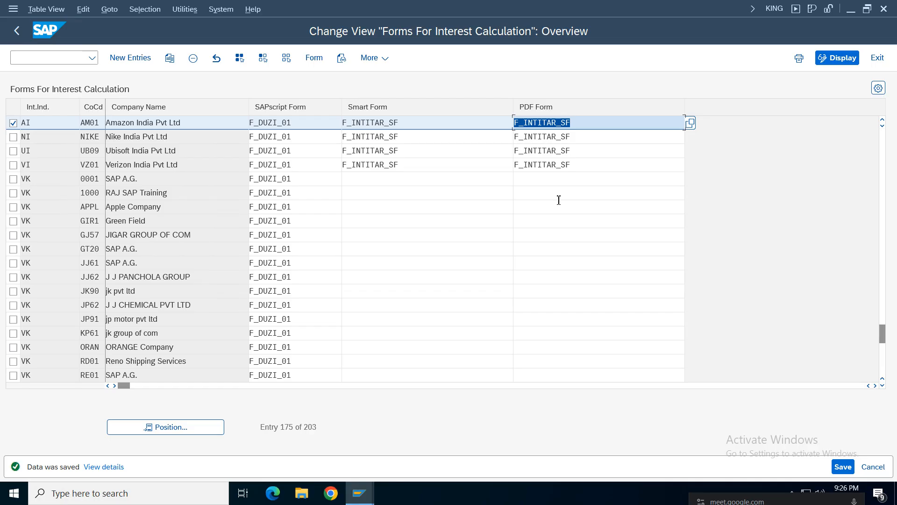
left_click(584, 122)
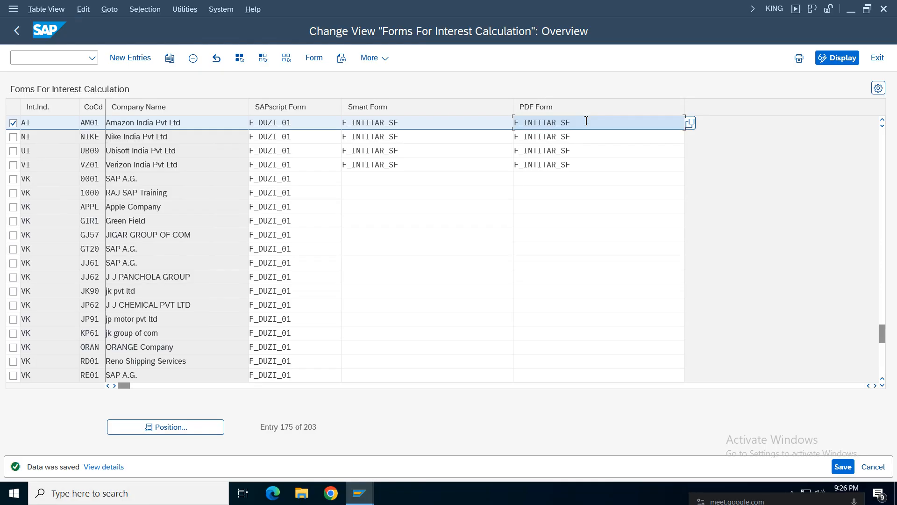
left_click_drag(587, 123, 404, 124)
left_click(15, 35)
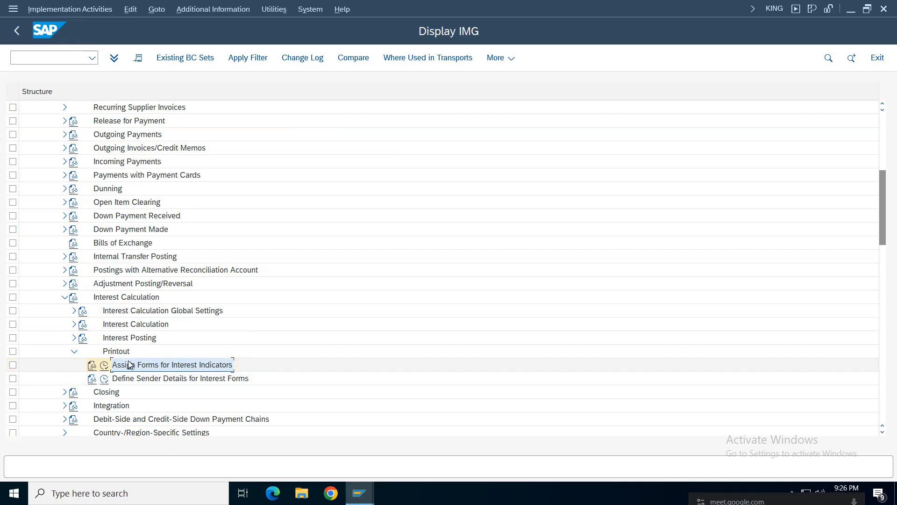
left_click(74, 352)
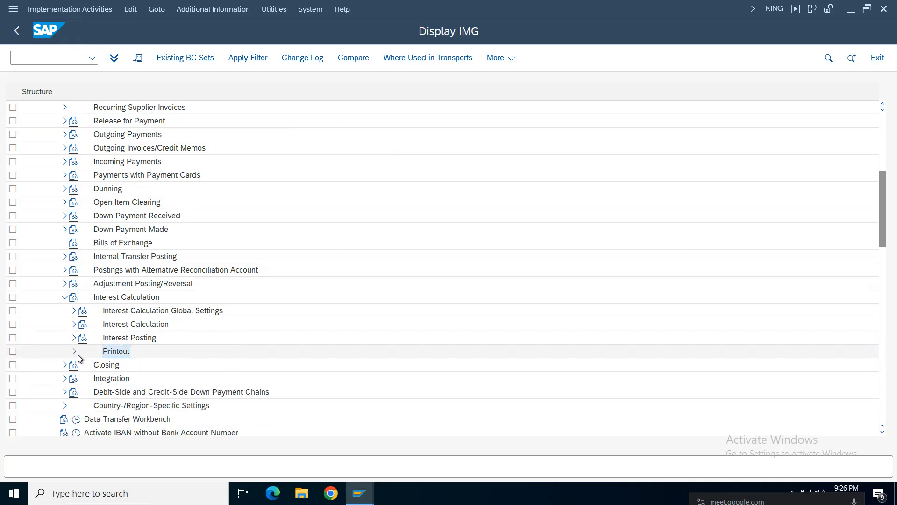
left_click(65, 296)
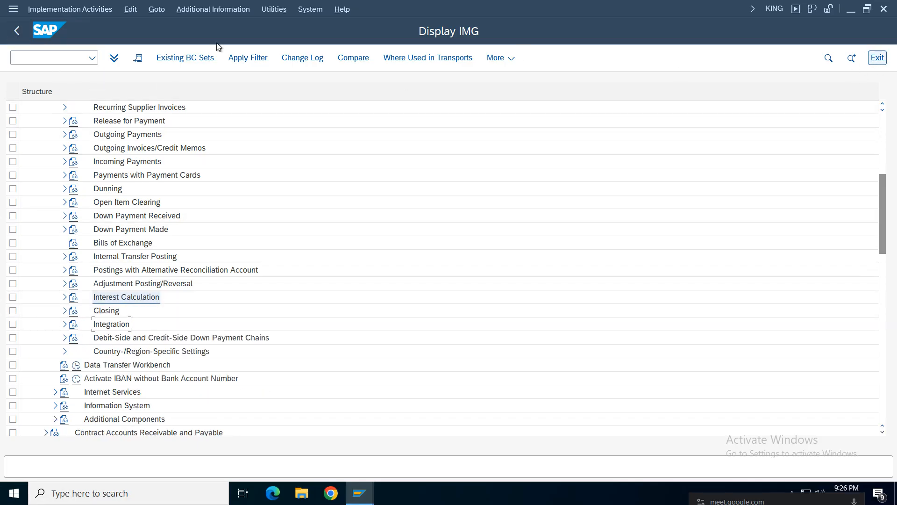
Step: Open a new SAP GUI window and start transaction FBL5N for the customer line item display
key("alt+space")
left_click(77, 132)
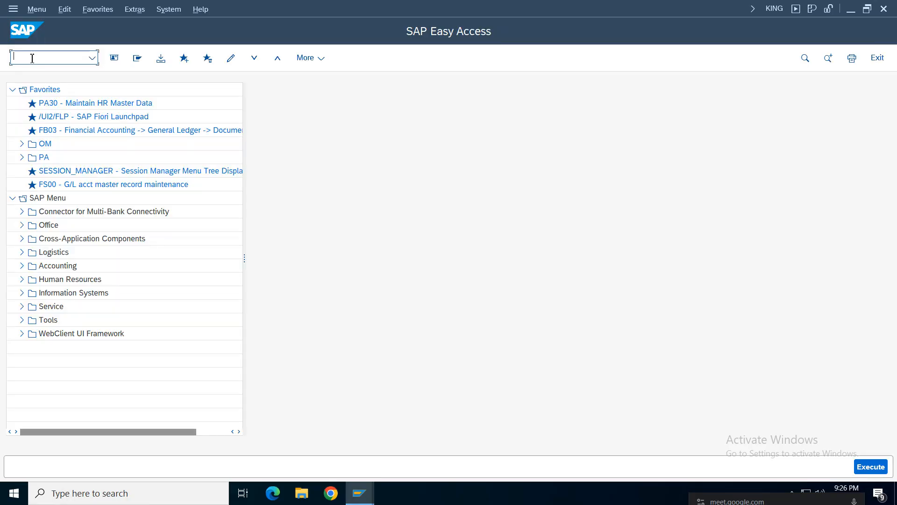
type("fbl5n")
key("Return")
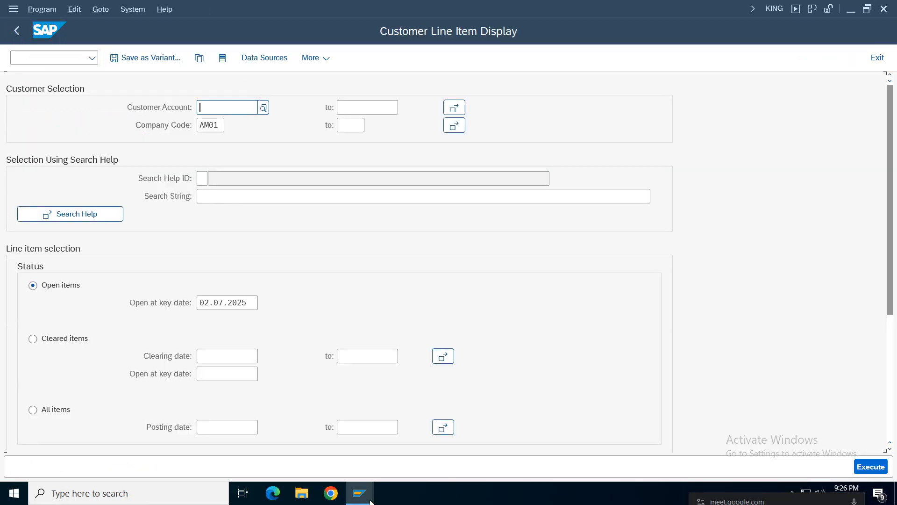
Step: Close the extra G/L account and document display windows, and return to the Customer Line Item Display window
left_click(369, 499)
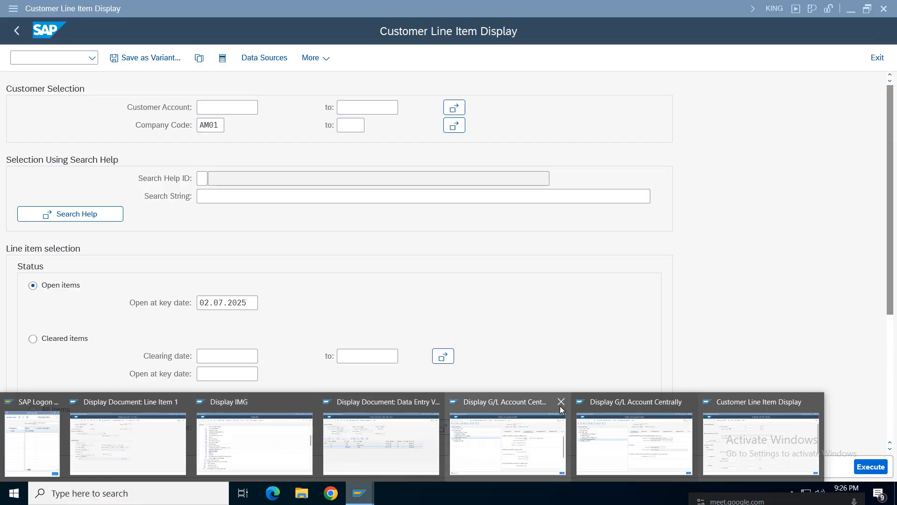
left_click(561, 402)
left_click(445, 401)
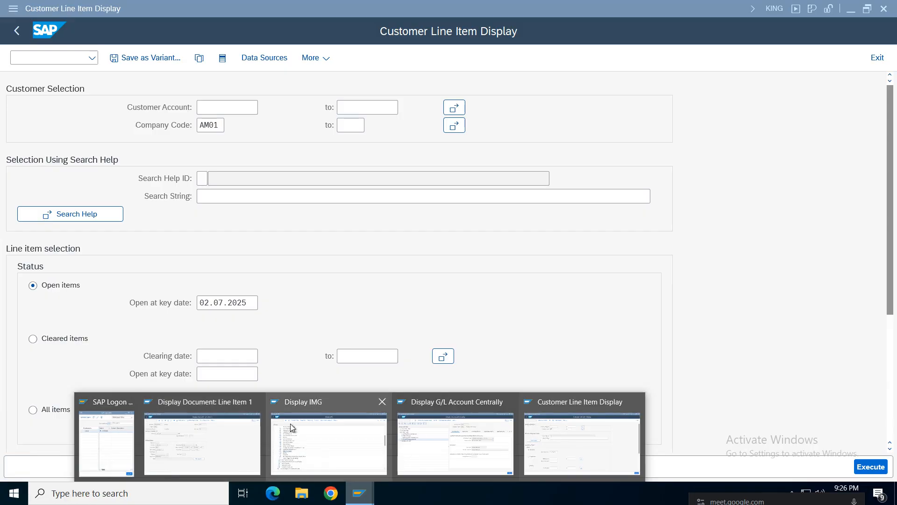
left_click(255, 402)
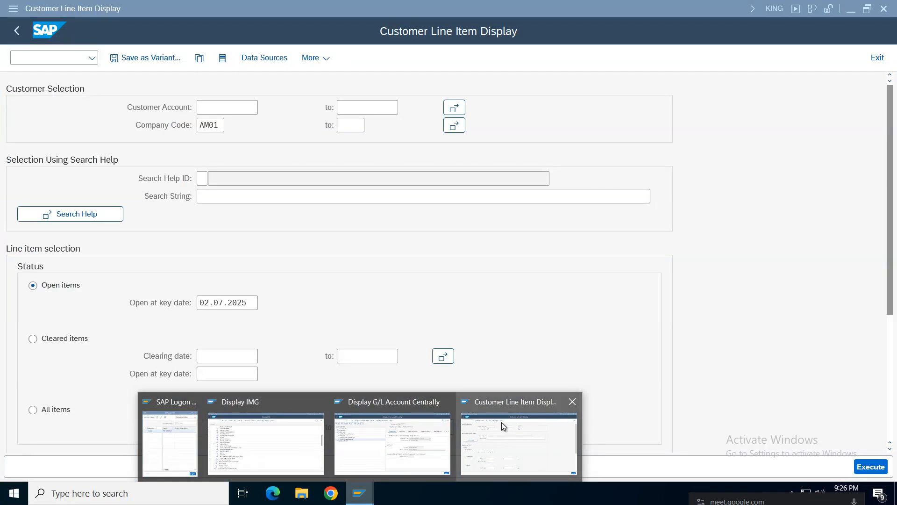
left_click(445, 402)
left_click(453, 428)
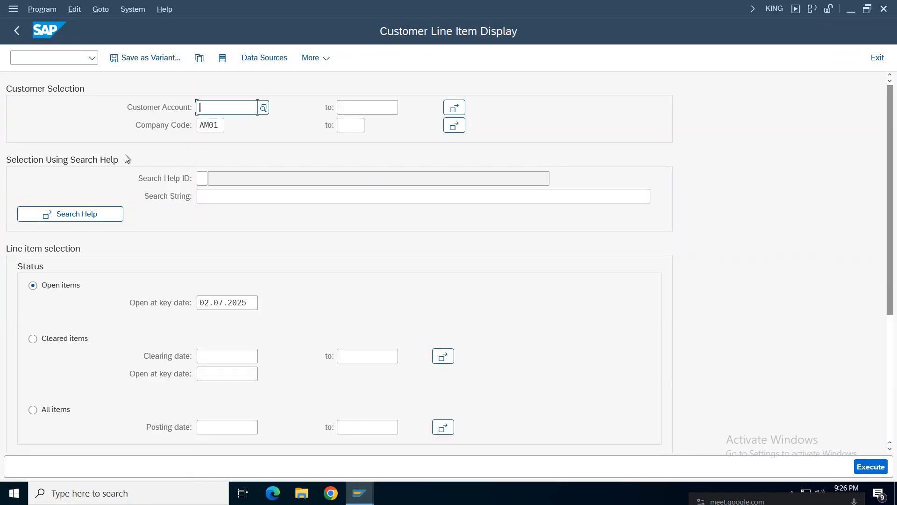
Step: Display all line items of the customer account in company code AM01
left_click(53, 410)
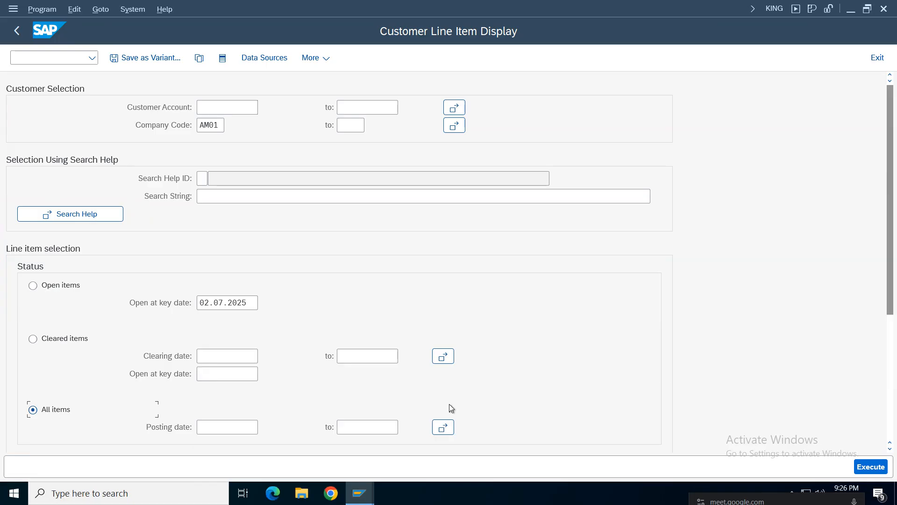
left_click(871, 466)
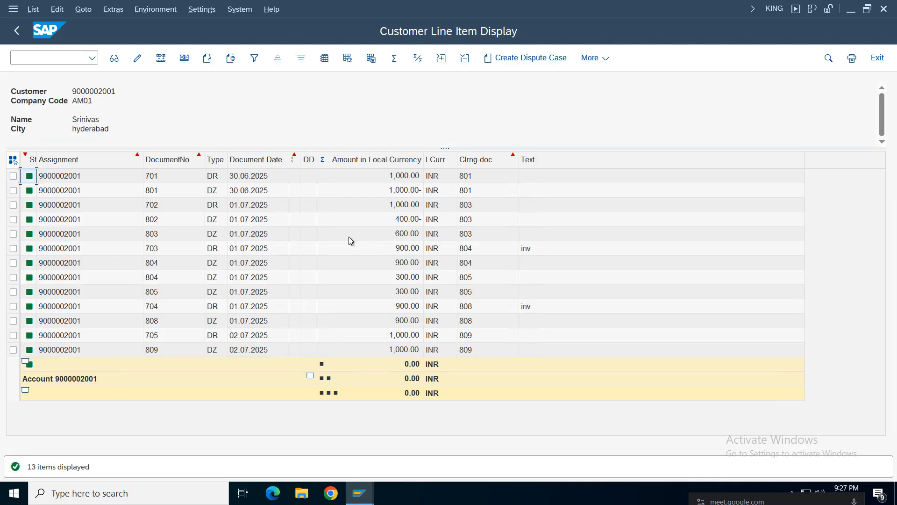
Step: Switch to the Display IMG window and try to start transaction FB70 in a new session
mouse_move(360, 493)
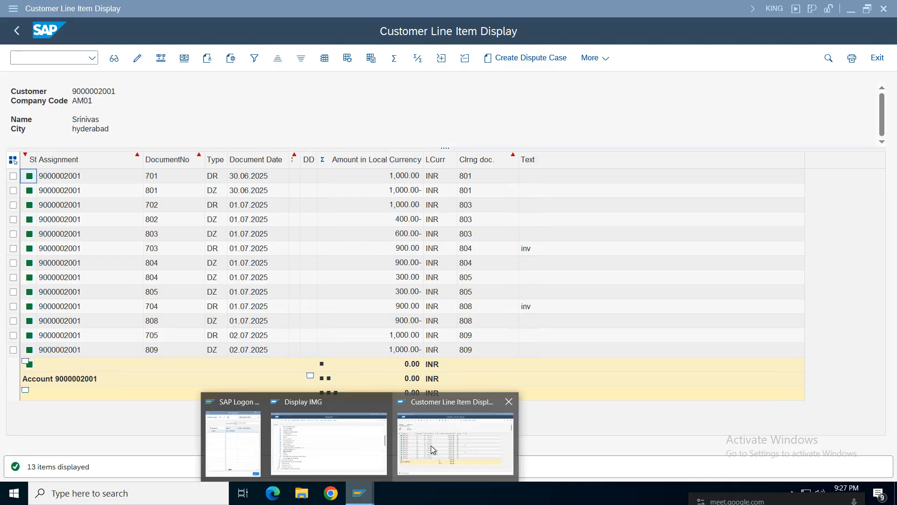
left_click(322, 444)
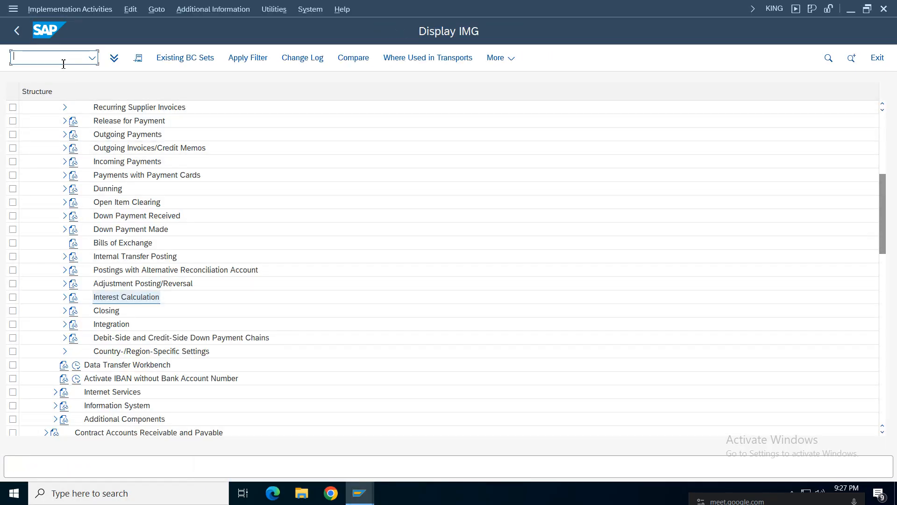
type("/ofb70")
key("Return")
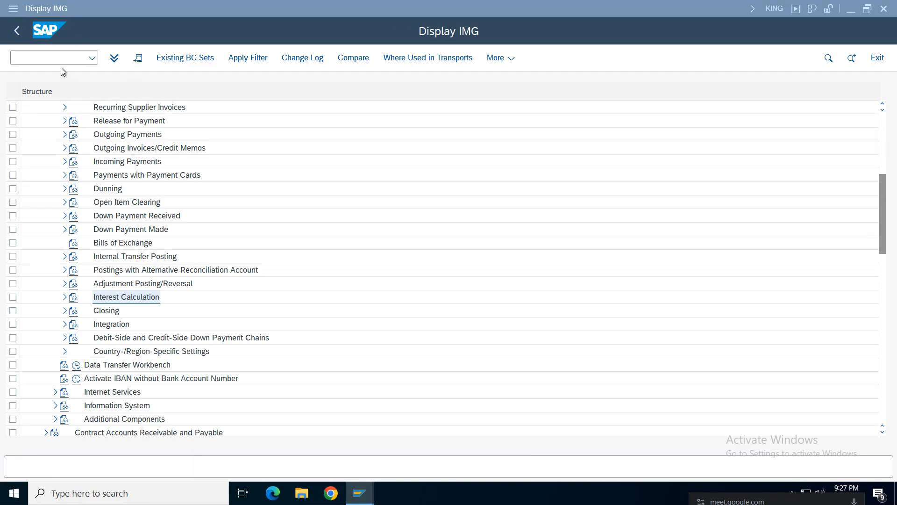
left_click(63, 59)
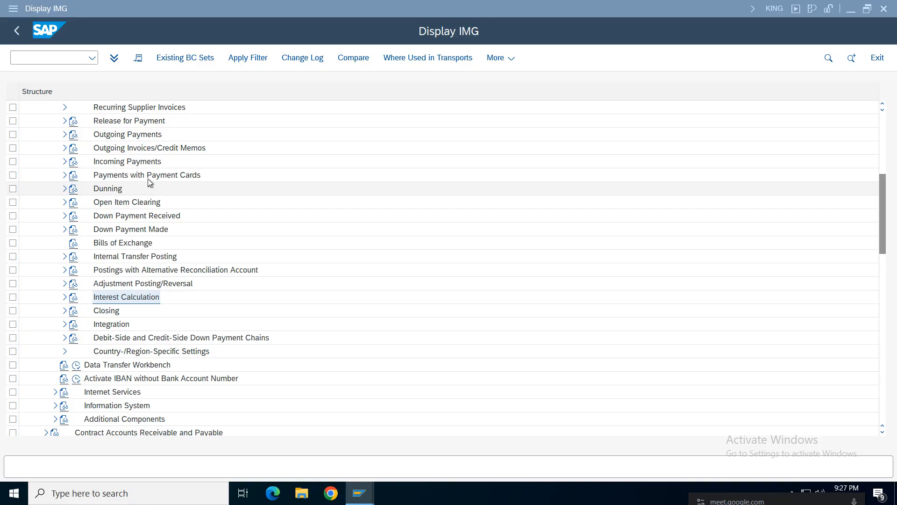
scroll(301, 253, "down", 1)
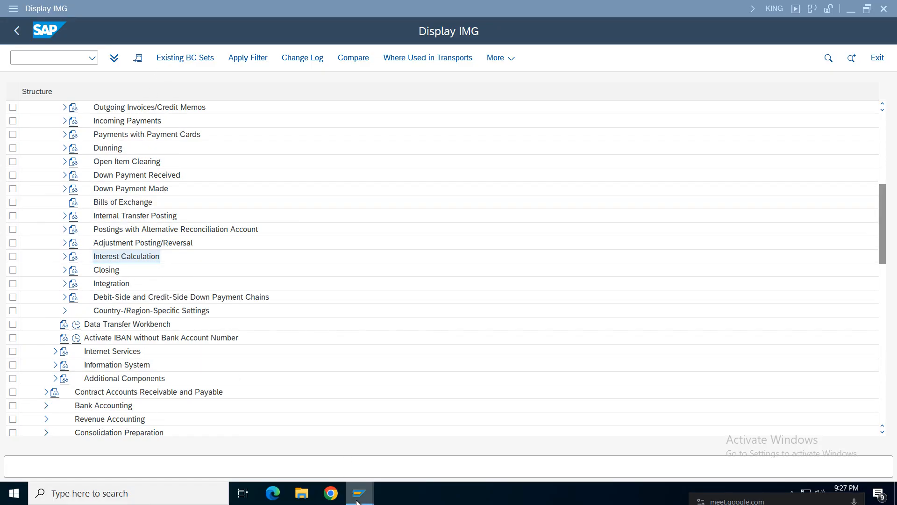
Step: Open a new SAP GUI window from Display IMG and start transaction FB70 for entering a customer invoice
left_click(240, 187)
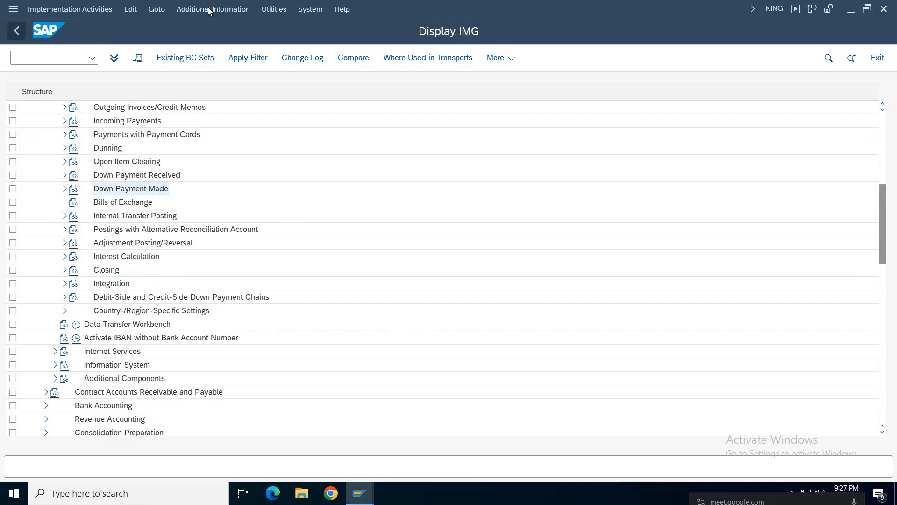
left_click(15, 10)
left_click(57, 132)
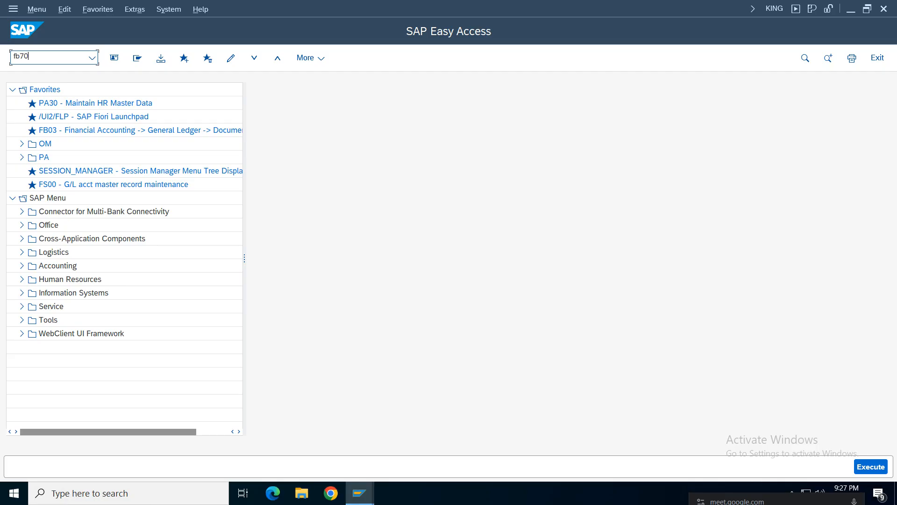
key("Return")
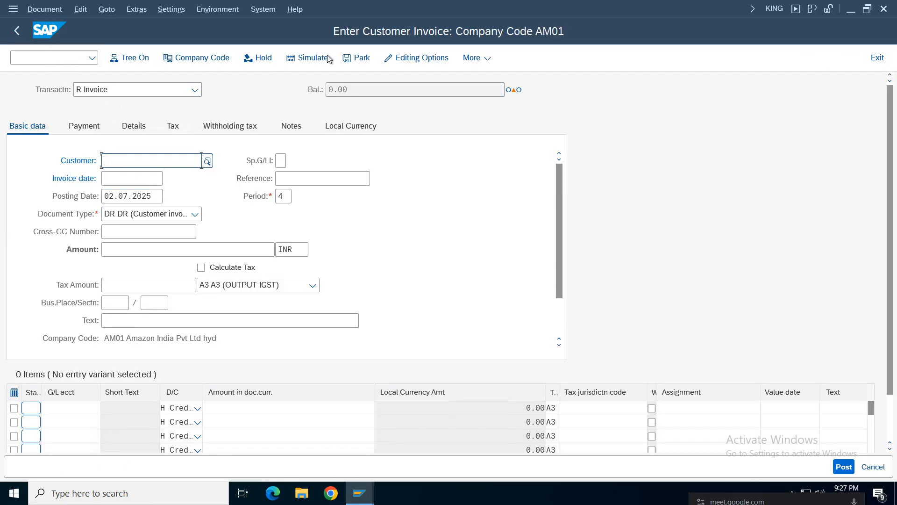
Step: Select the customer for the invoice and set both the invoice date and posting date to 01.04.2025
left_click(127, 161)
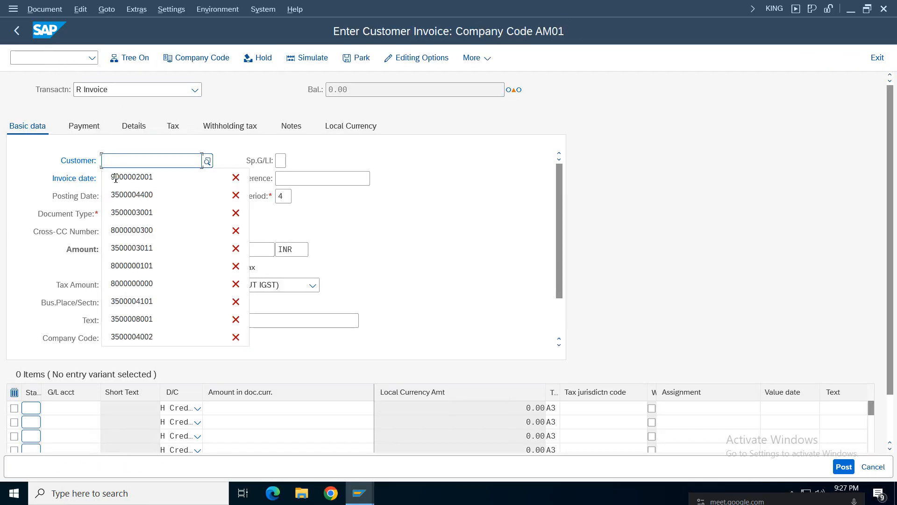
left_click(133, 178)
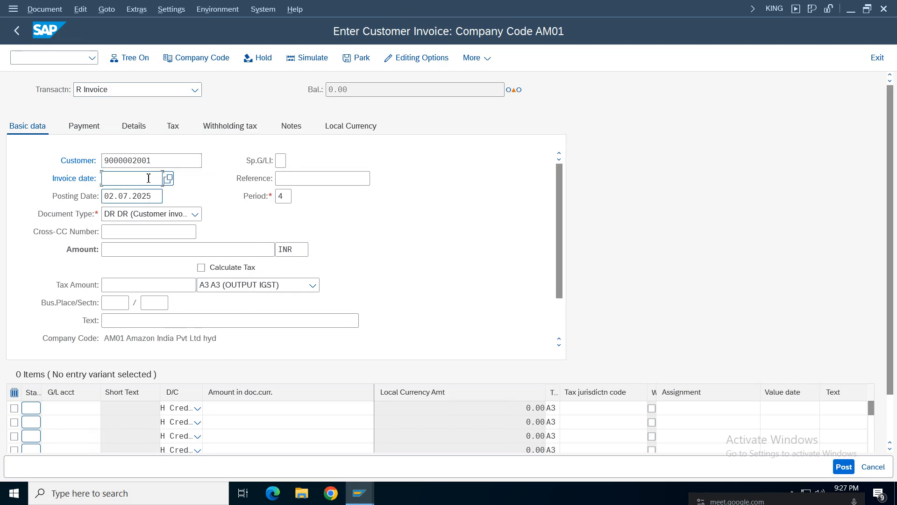
type("01.0")
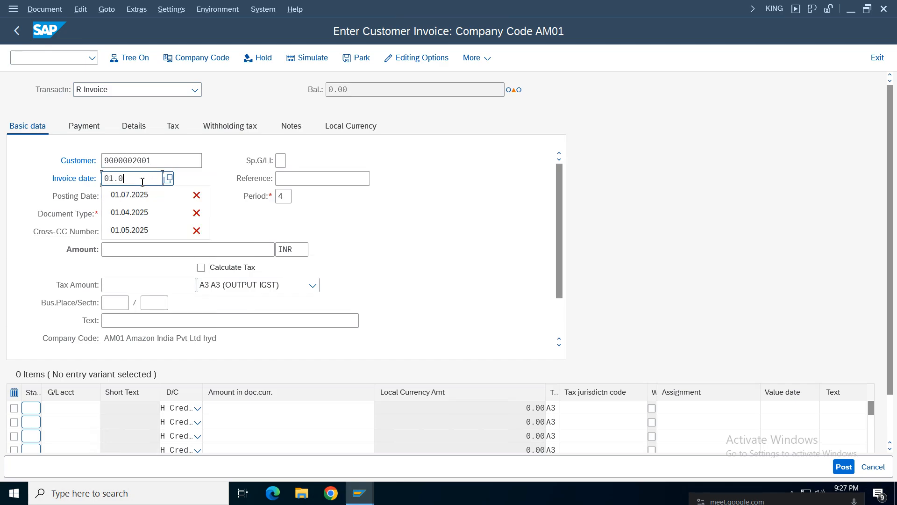
type("4.20")
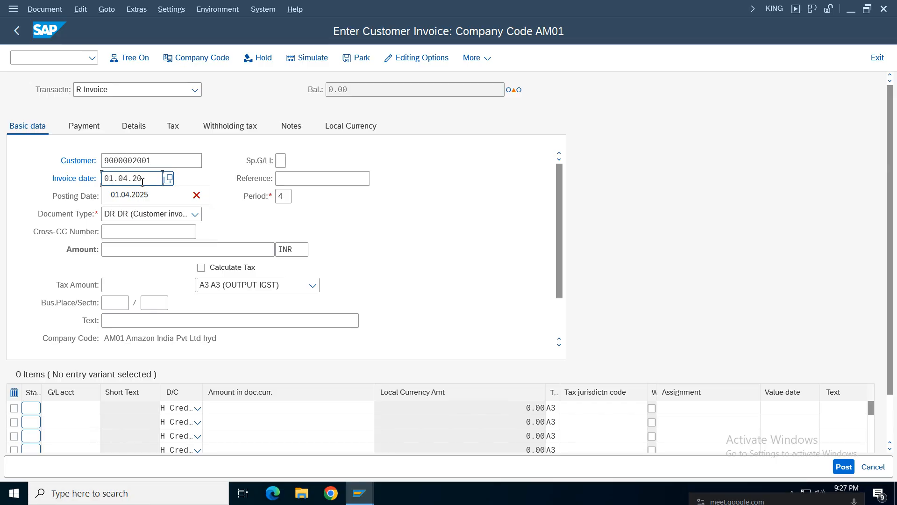
type("25")
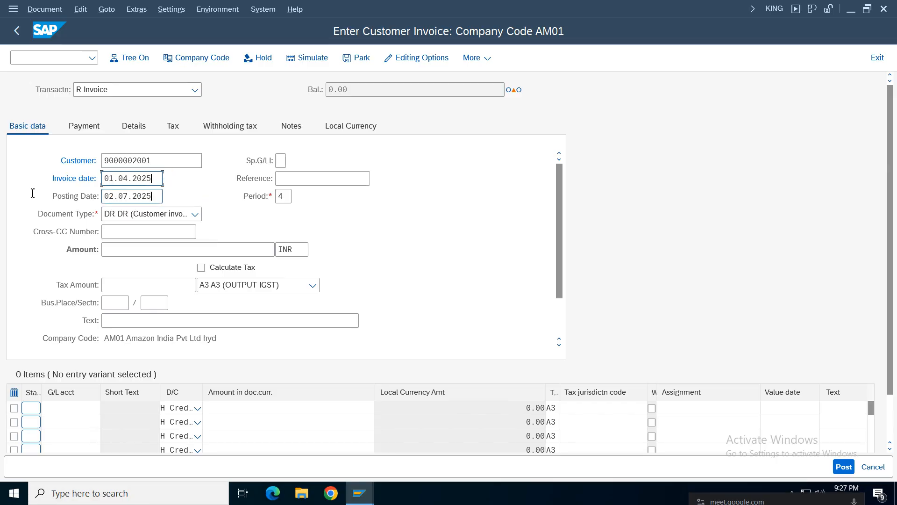
double_click(158, 199)
key("BackSpace")
left_click(125, 216)
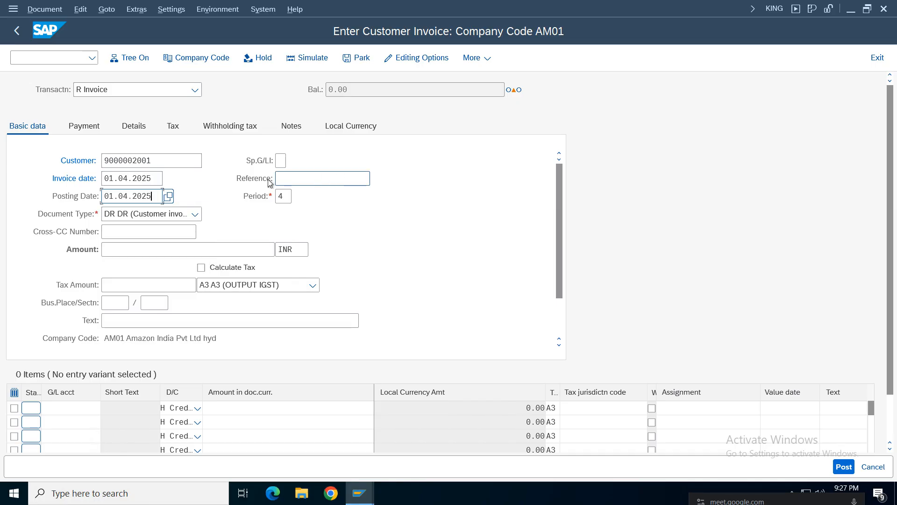
Step: Enter the reference inv and an invoice amount of 25000 INR
left_click(315, 178)
left_click(290, 201)
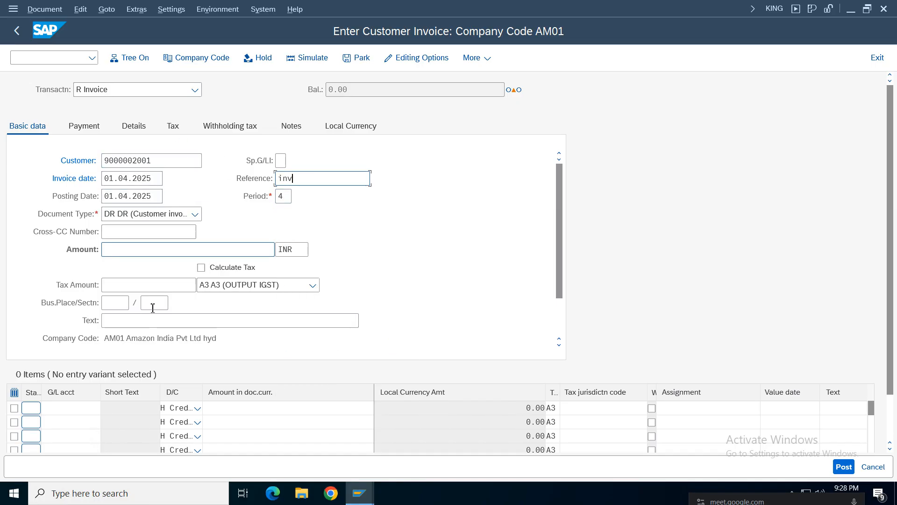
left_click(130, 252)
type("25000")
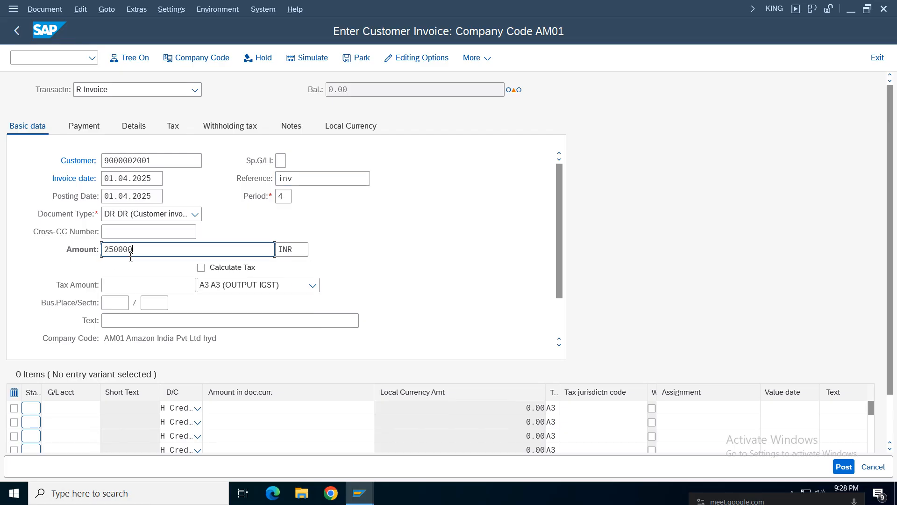
Step: Assign G/L account 4001 to the first line item and accept the invoice header entries
left_click(65, 408)
left_click(61, 181)
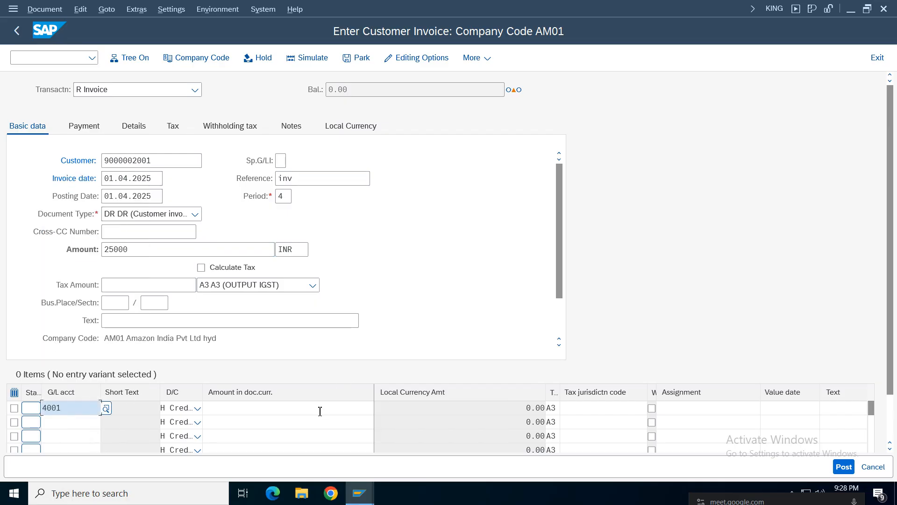
key("Return")
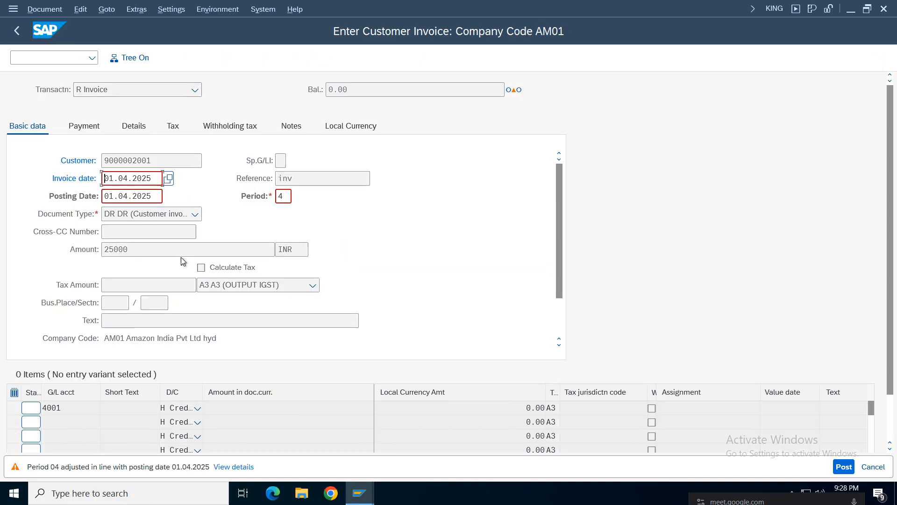
key("Return")
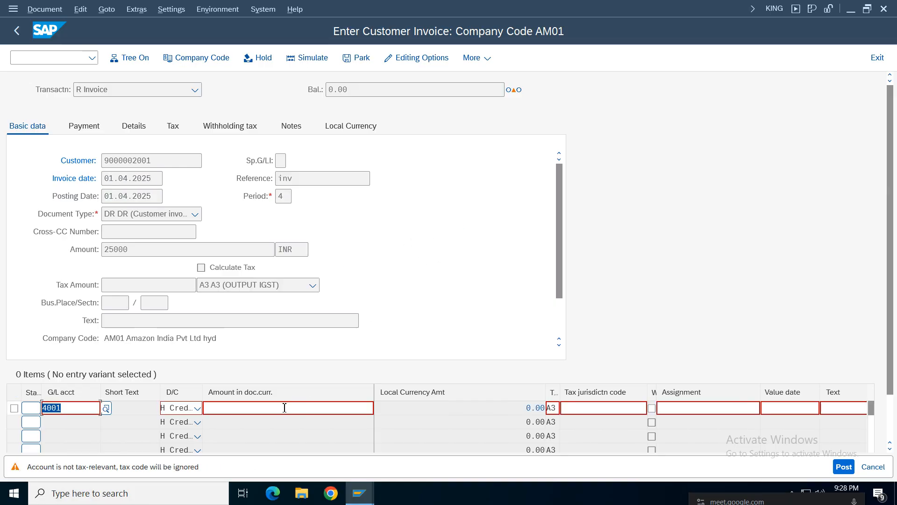
type("2500")
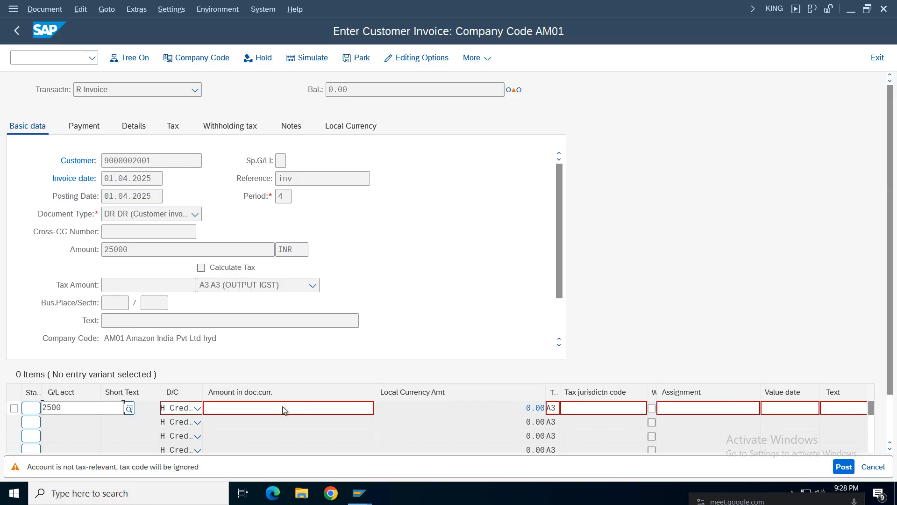
key("BackSpace")
key("BackSpace")
key("BackSpace")
key("BackSpace")
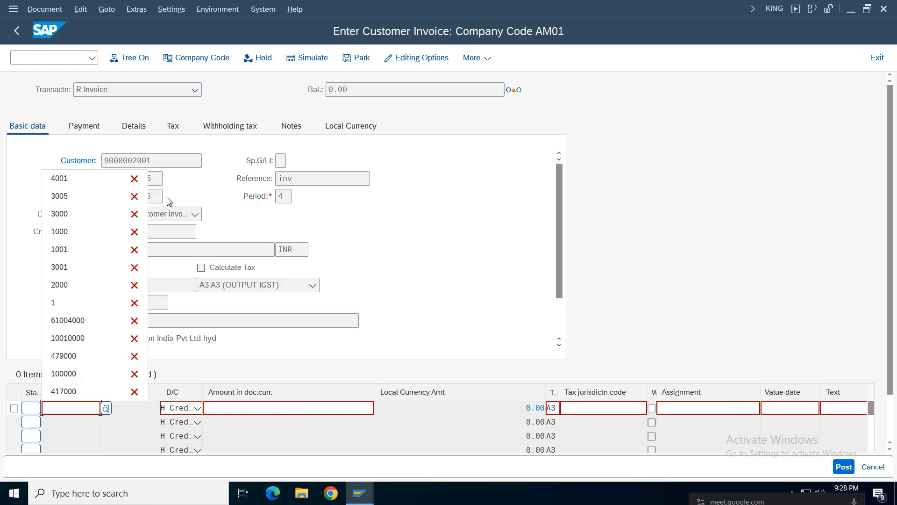
left_click(65, 178)
Step: Set the first line item's amount to 25000 and its cost center to 100100, and confirm the line
left_click(335, 407)
type("25")
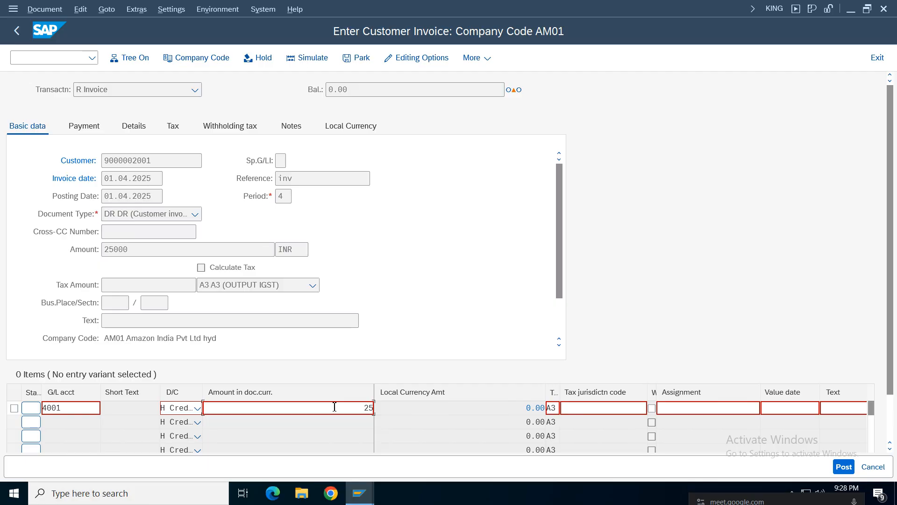
key("Tab")
key("Tab")
key("Tab")
key("Tab")
key("Tab")
key("Tab")
key("Tab")
key("Tab")
key("Tab")
key("Tab")
key("Tab")
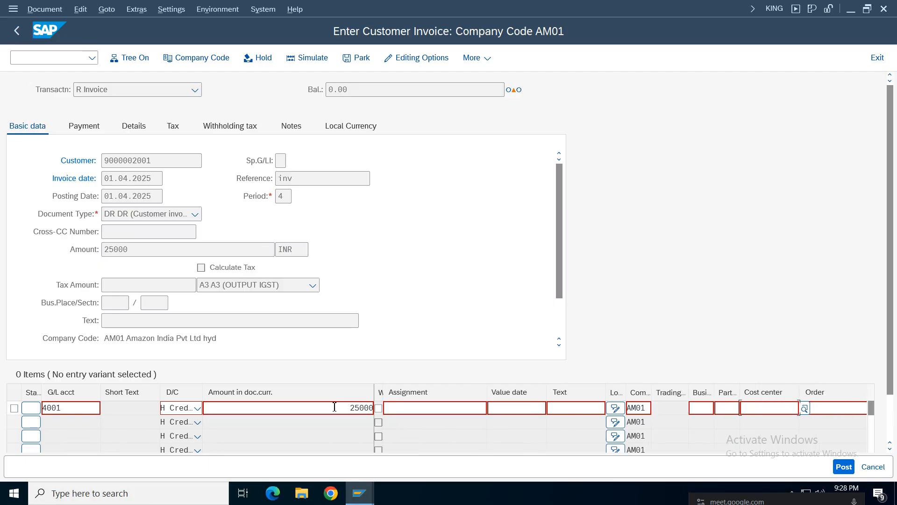
type("100100")
key("Return")
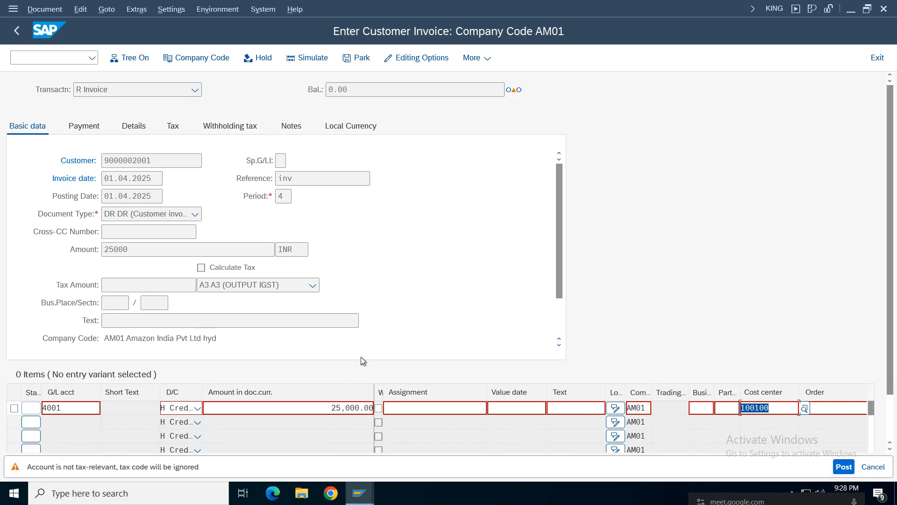
key("Return")
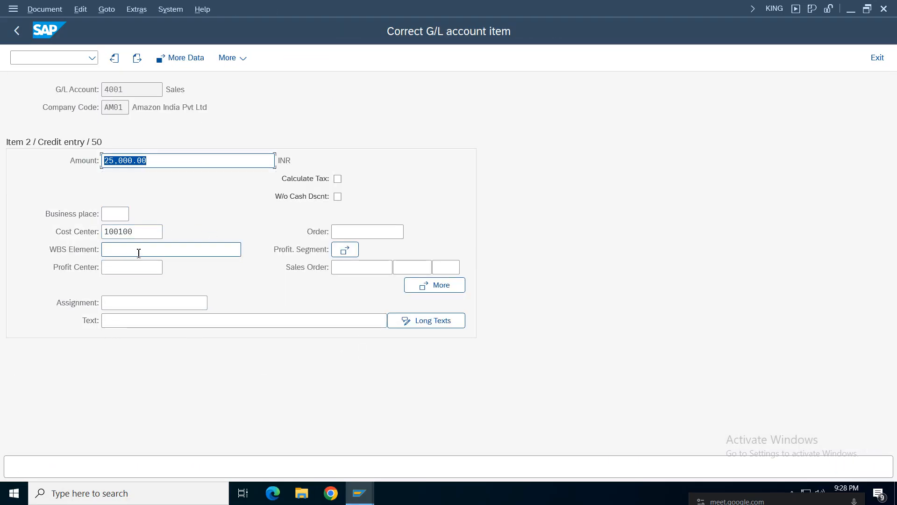
Step: Enter the text customer inv for the Sales line item and return to the customer invoice
left_click(131, 323)
left_click(127, 90)
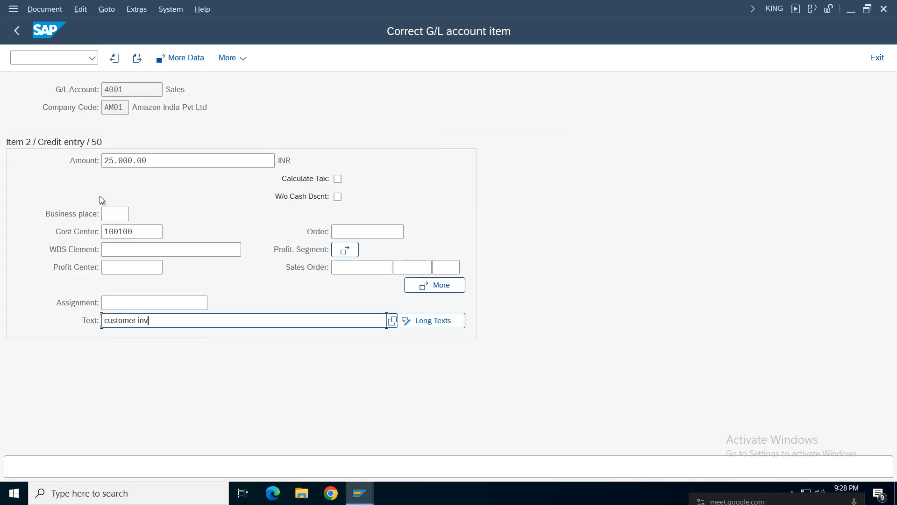
left_click(18, 35)
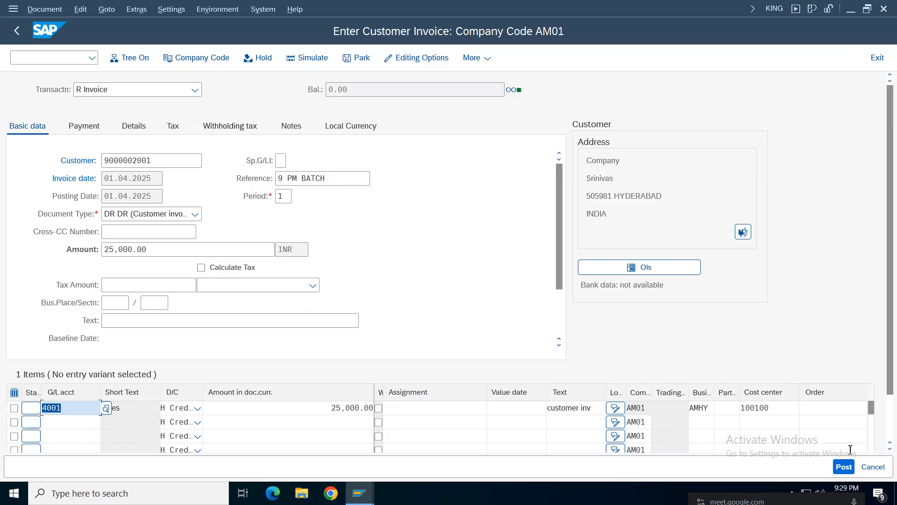
Step: Set the invoice's payment terms to 0001 and confirm the changed terms
left_click(84, 126)
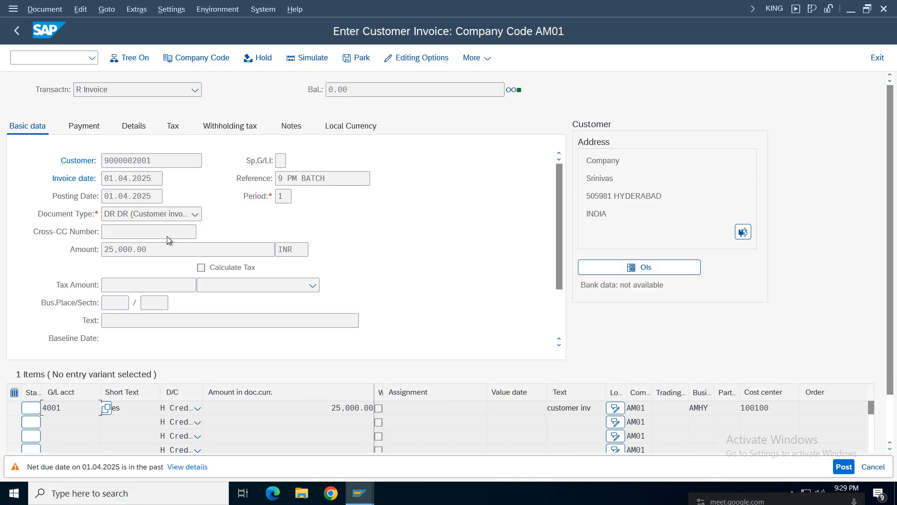
left_click(269, 162)
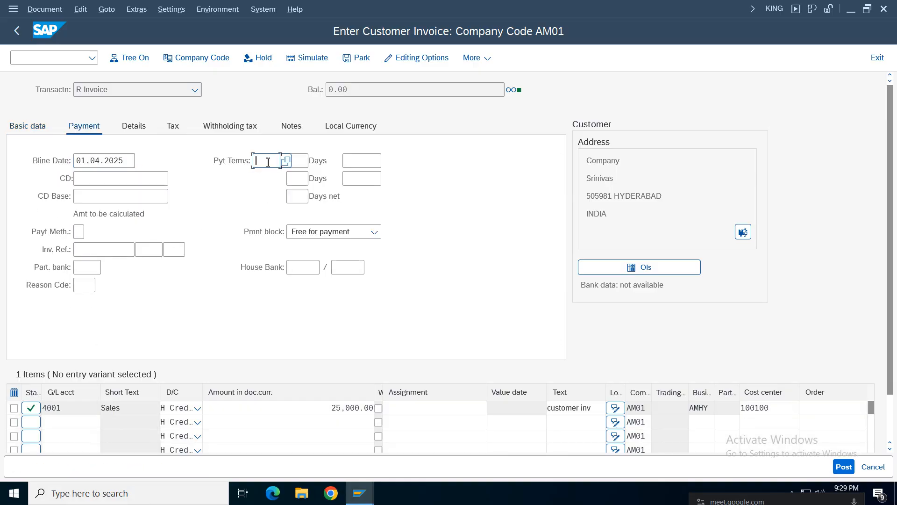
type("00")
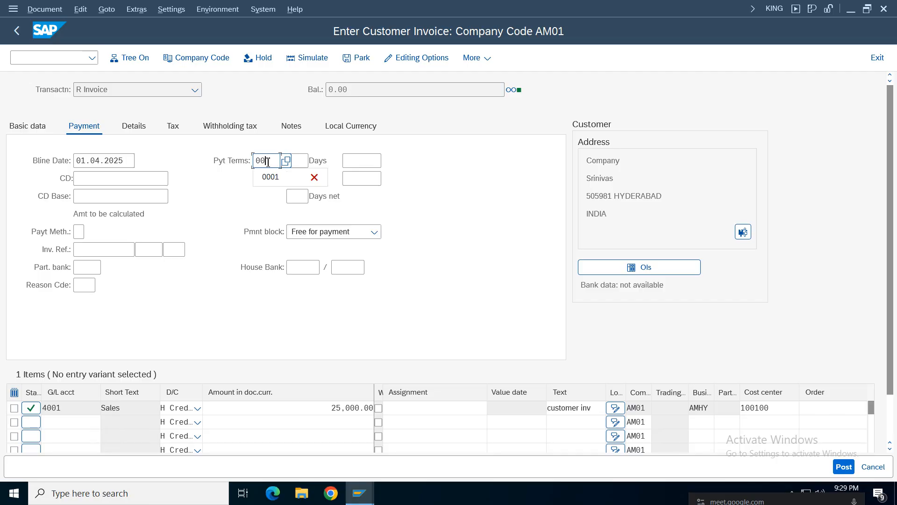
type("01")
key("Return")
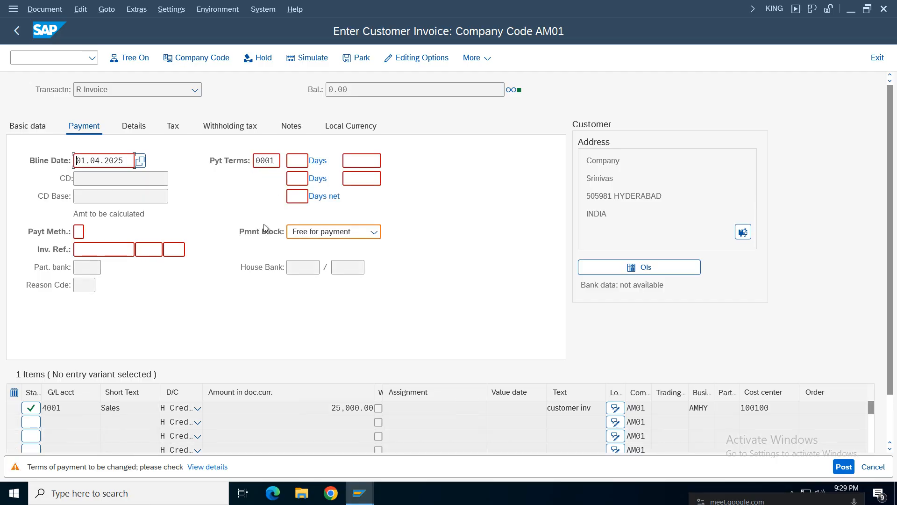
key("Return")
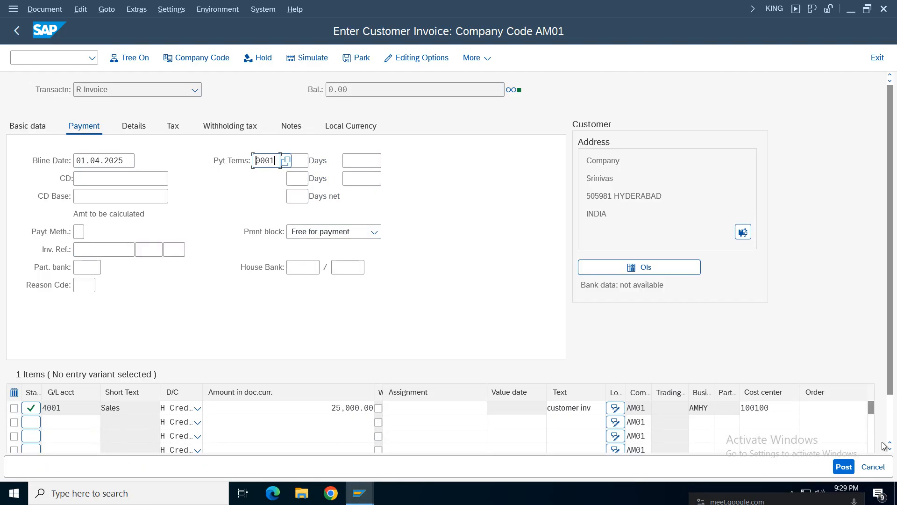
Step: Post the customer invoice and display the posted document
left_click(849, 471)
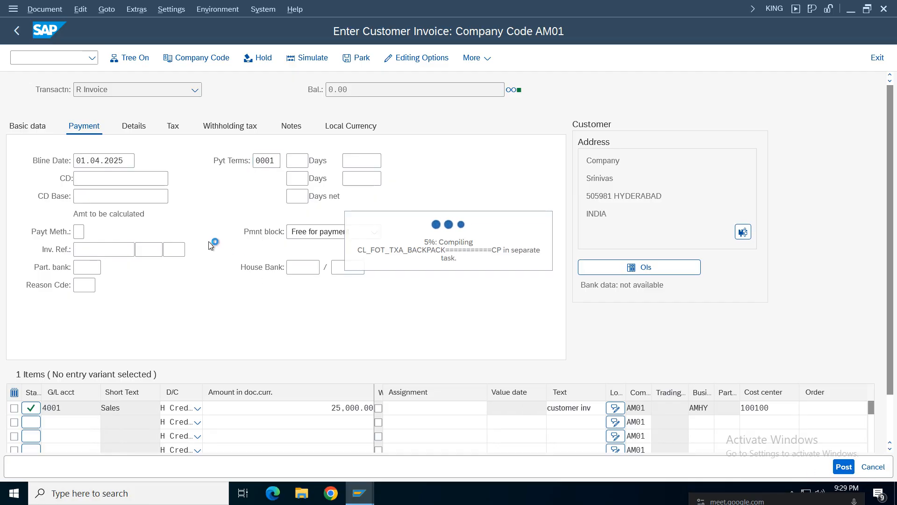
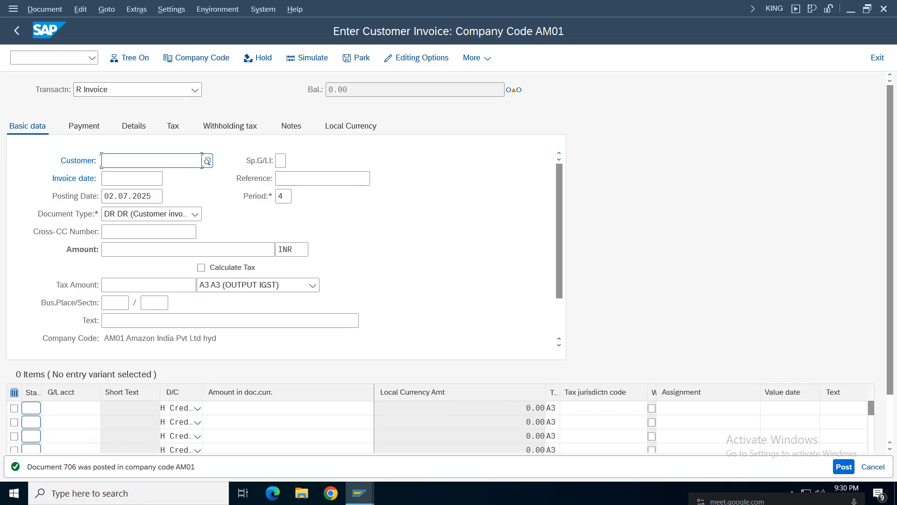
left_click(41, 10)
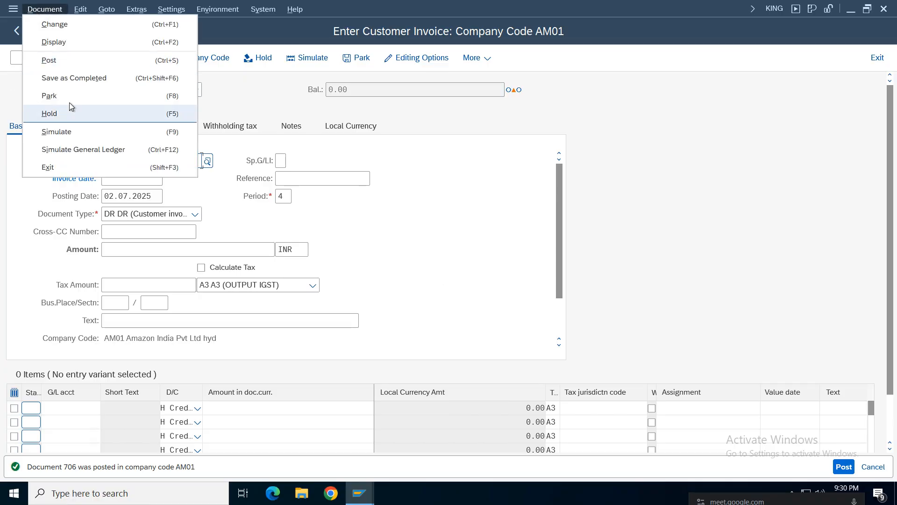
left_click(52, 42)
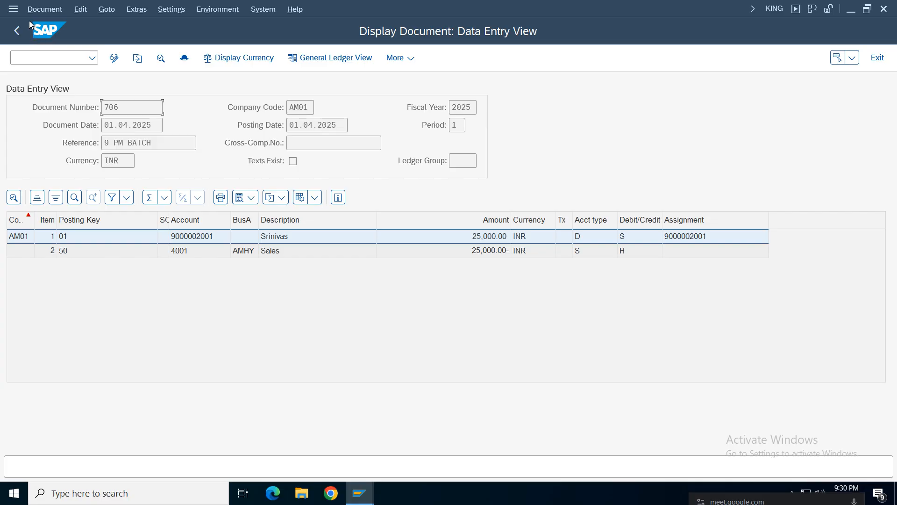
Step: Switch to the Customer Line Item Display window, return to the selection, and rerun the list for company code AM01
left_click(52, 59)
type("/ofbl")
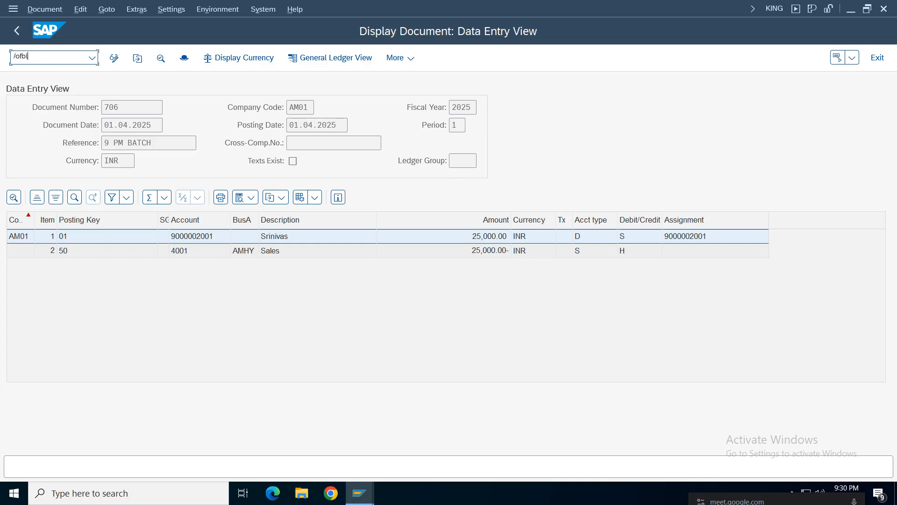
left_click(359, 493)
left_click(266, 441)
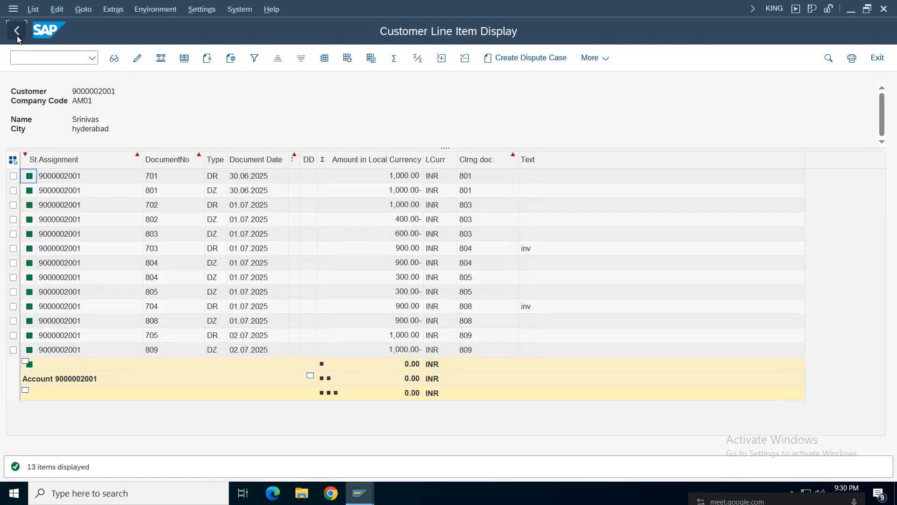
key("F3")
left_click(871, 467)
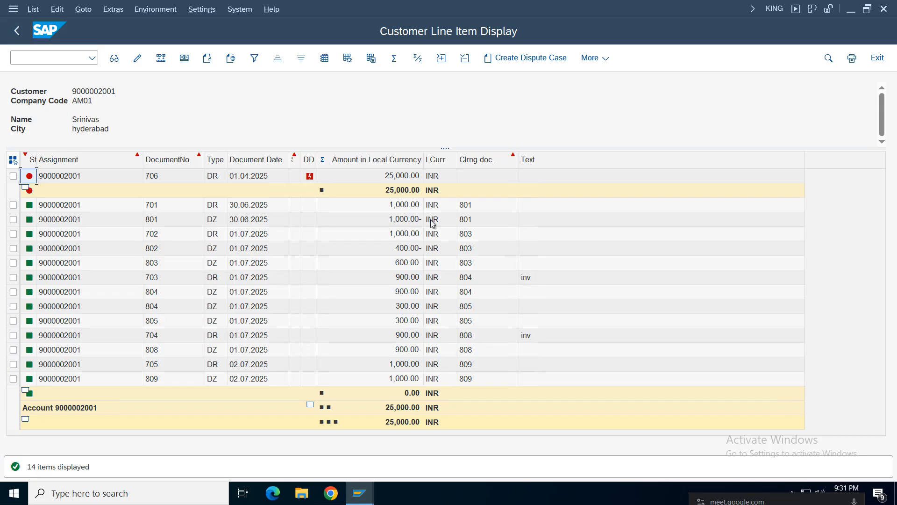
Step: Check the open item subtotal, return to the selection, and run the customer line item list once more
left_click(402, 191)
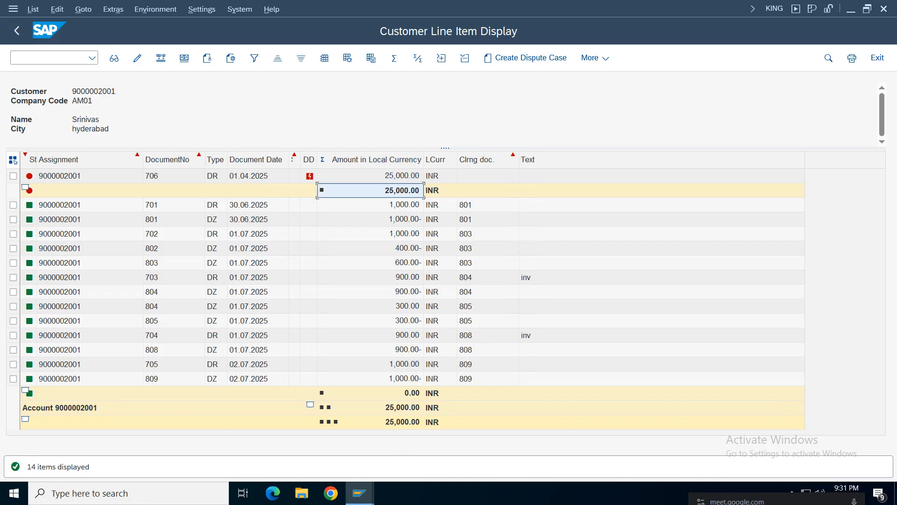
left_click(17, 30)
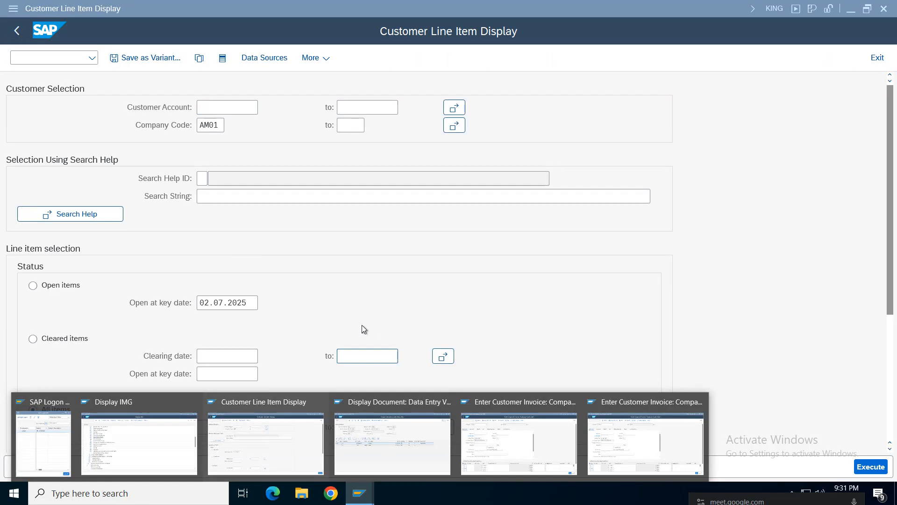
key("F8")
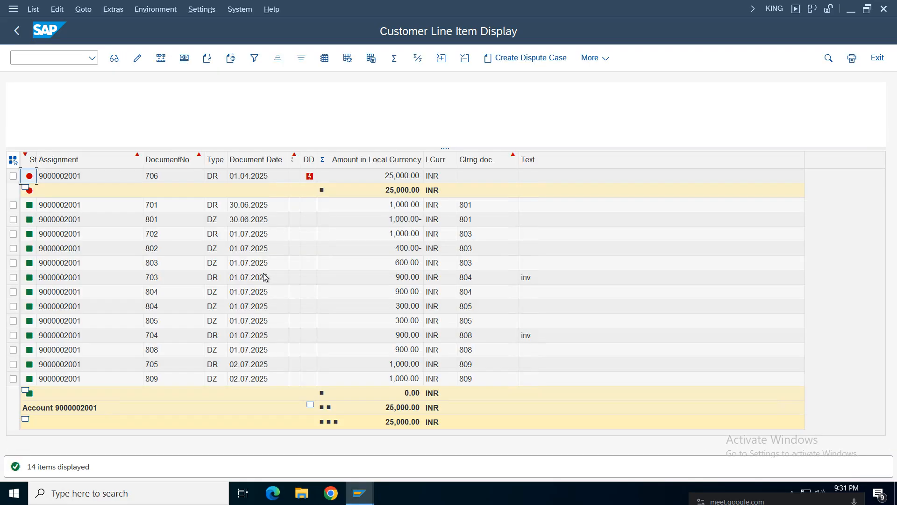
left_click(358, 493)
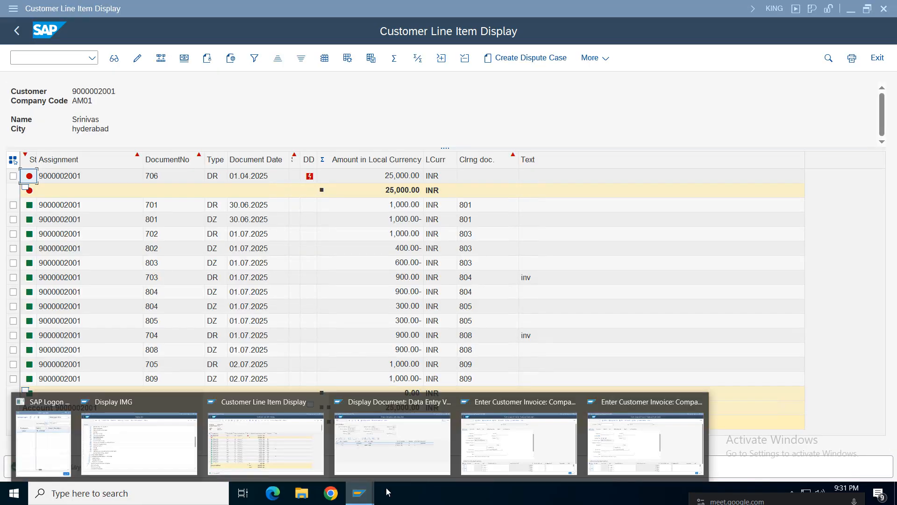
Step: Switch to the empty customer invoice entry window and exit it to SAP Easy Access
left_click(638, 430)
left_click(877, 58)
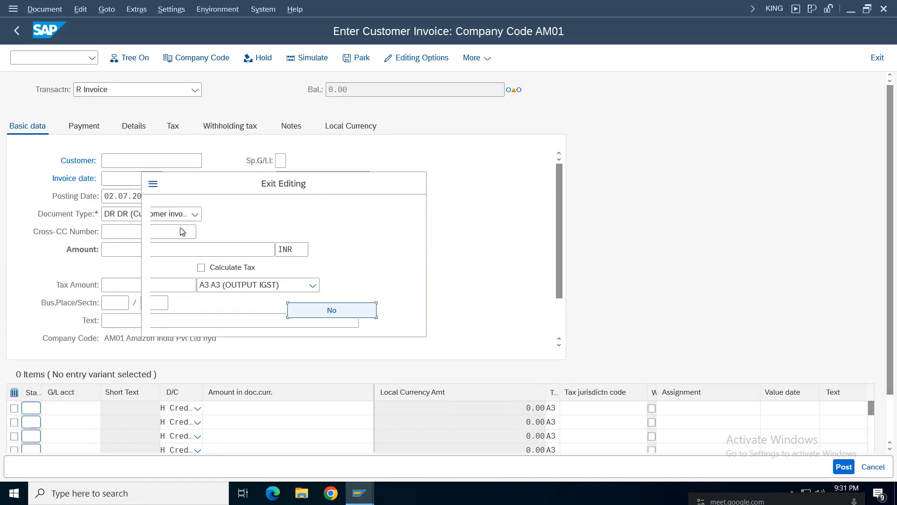
left_click(241, 312)
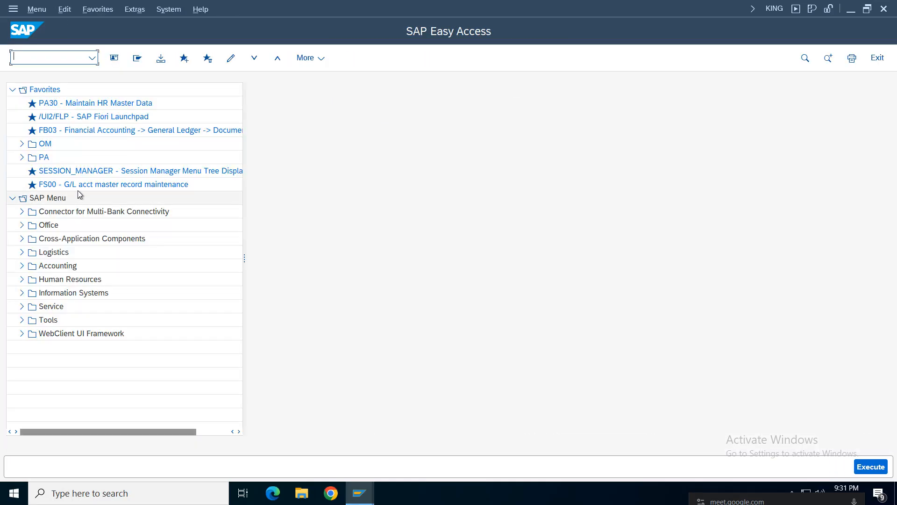
Step: Open FINT - Item Interest Calculation from the periodic processing interest calculation functions of Accounts Receivable in Financial Accounting
left_click(22, 266)
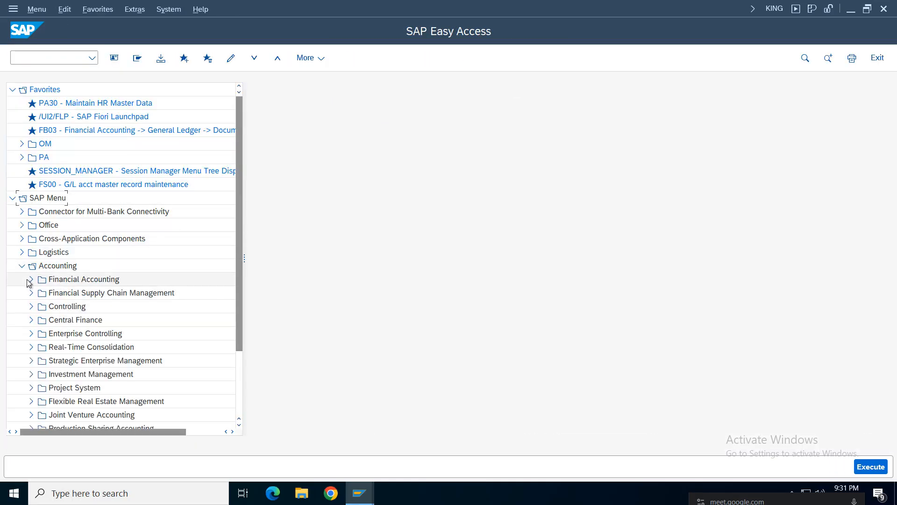
left_click(29, 280)
left_click(41, 306)
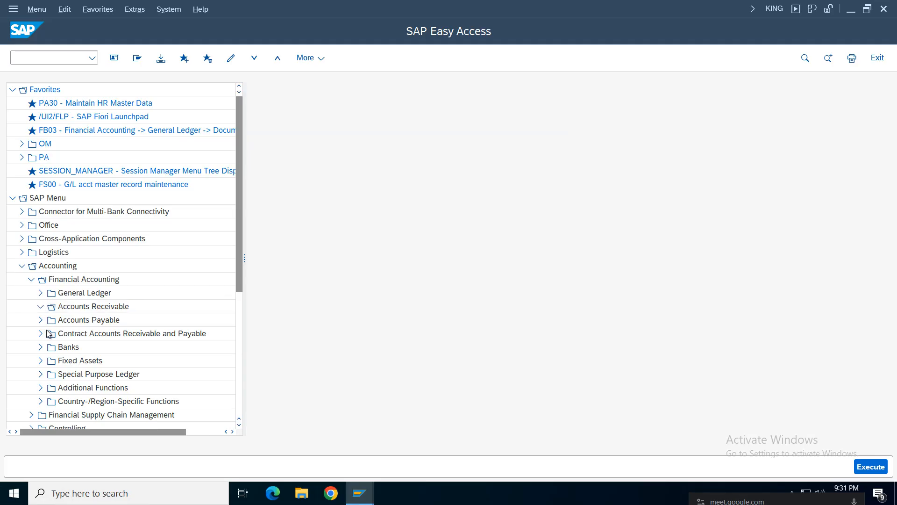
left_click_drag(239, 220, 239, 280)
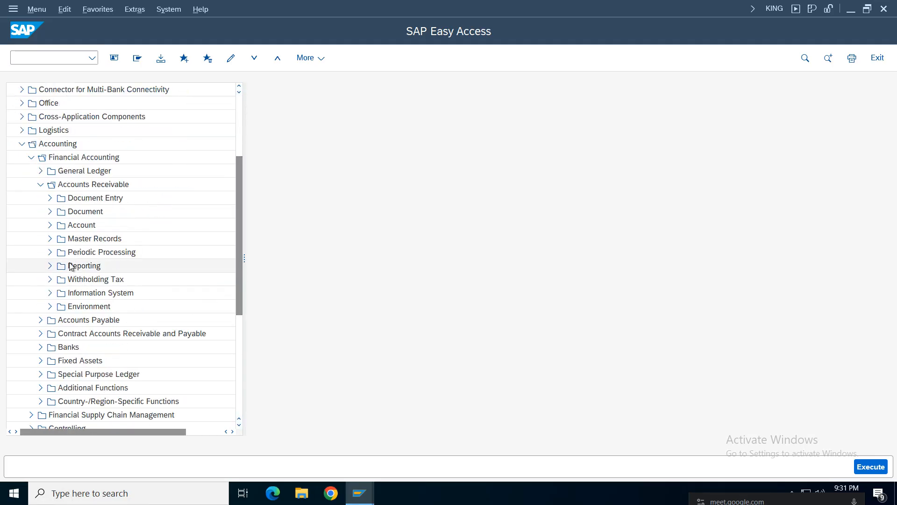
left_click(50, 252)
left_click(69, 270)
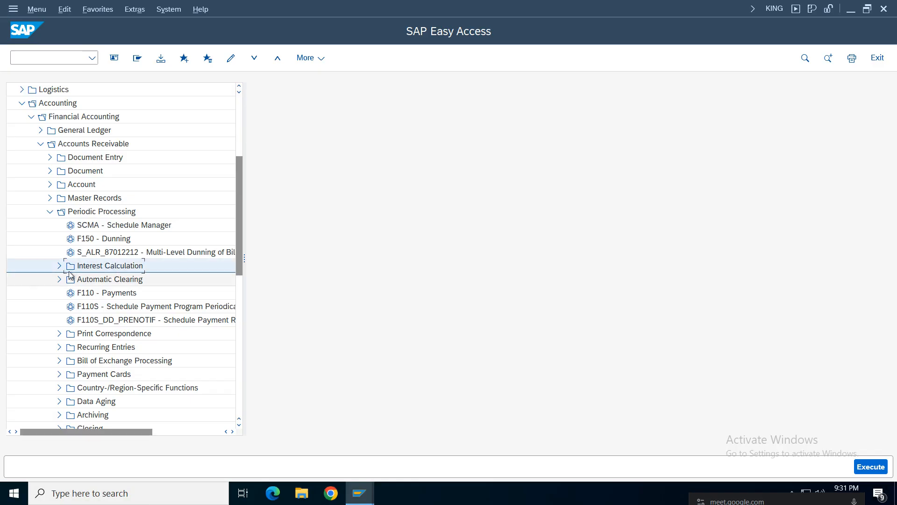
double_click(69, 273)
left_click(70, 281)
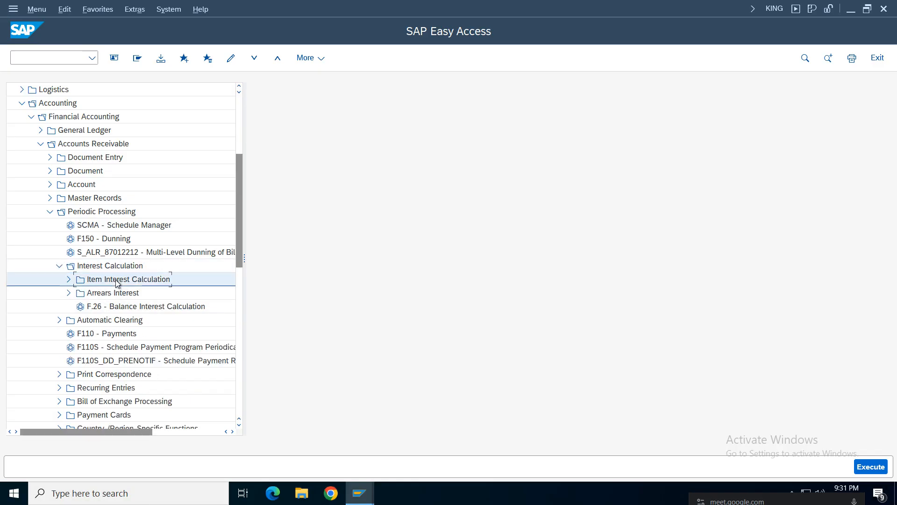
left_click(69, 280)
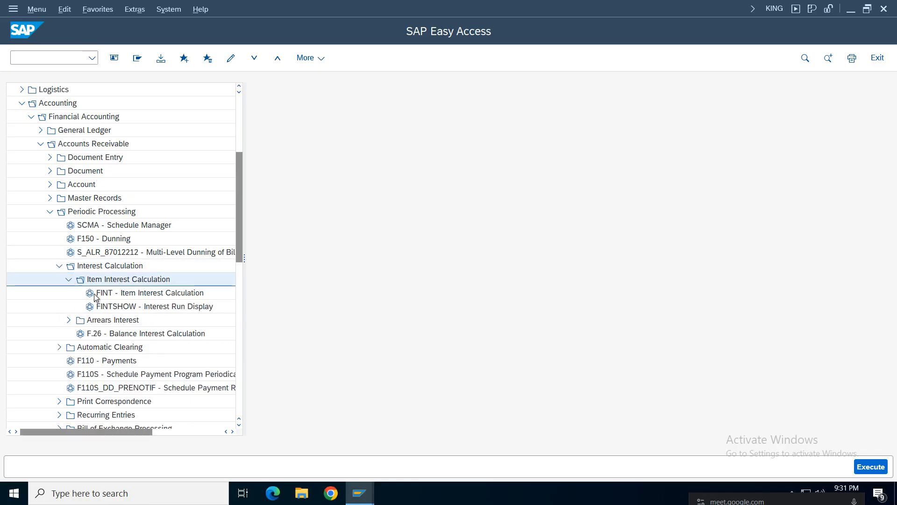
double_click(158, 294)
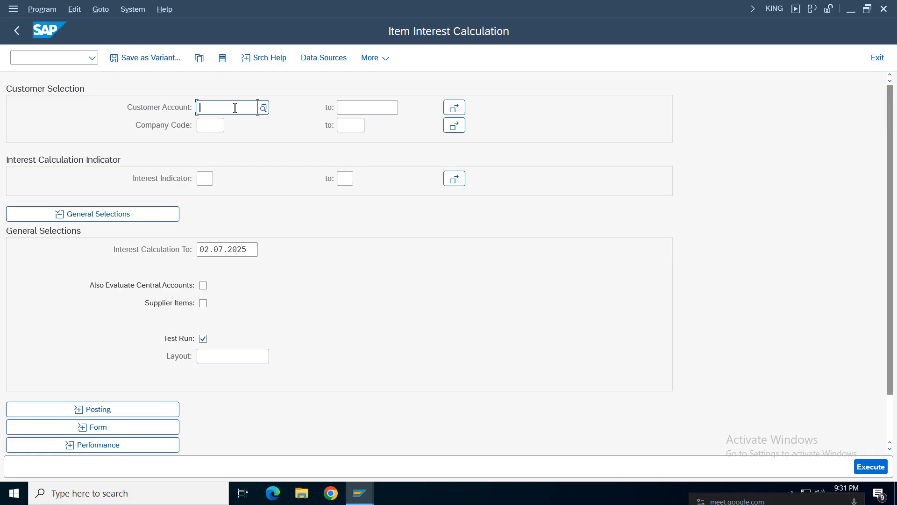
Step: Select the customer account found for company code AM01, and set company code AM01 and interest indicator AI
left_click(264, 110)
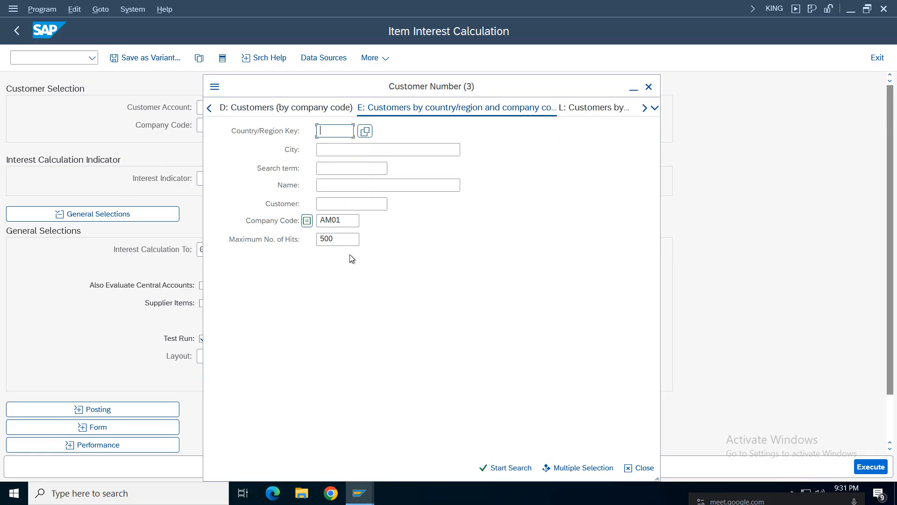
key("Return")
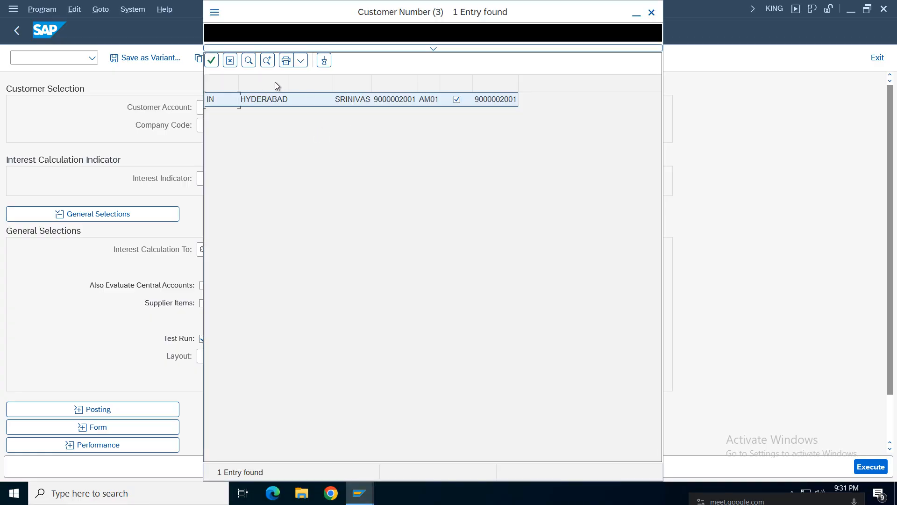
double_click(293, 102)
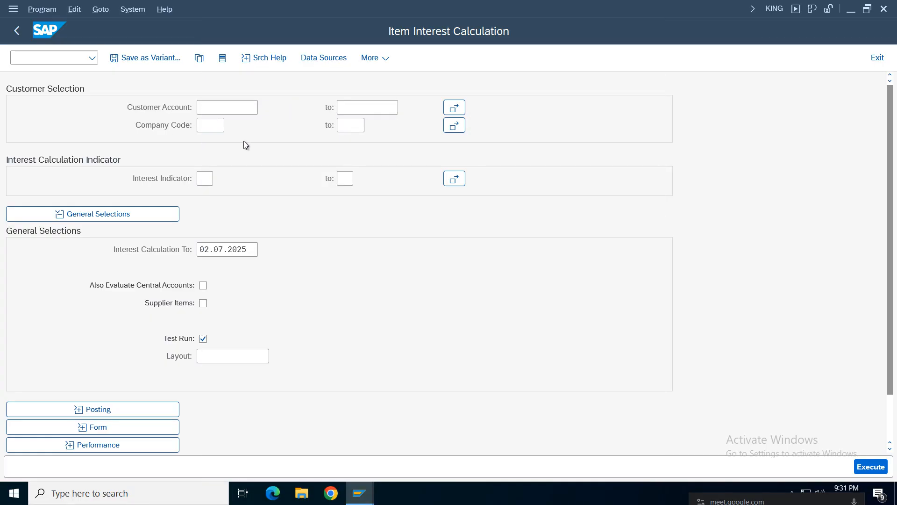
left_click(211, 126)
type("am01")
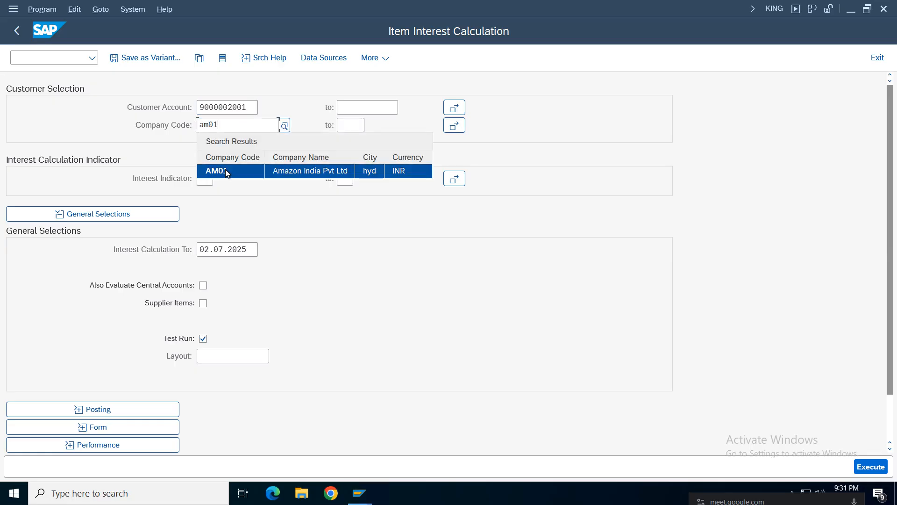
left_click(225, 170)
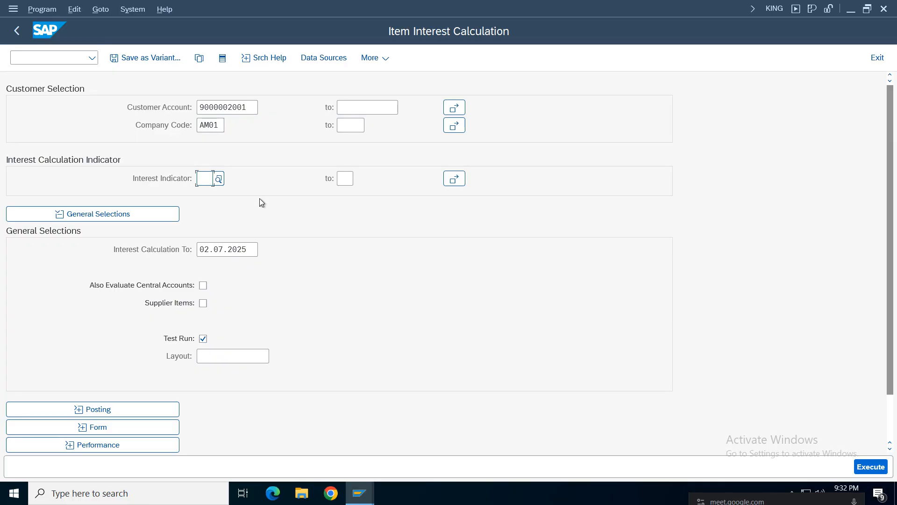
type("ai")
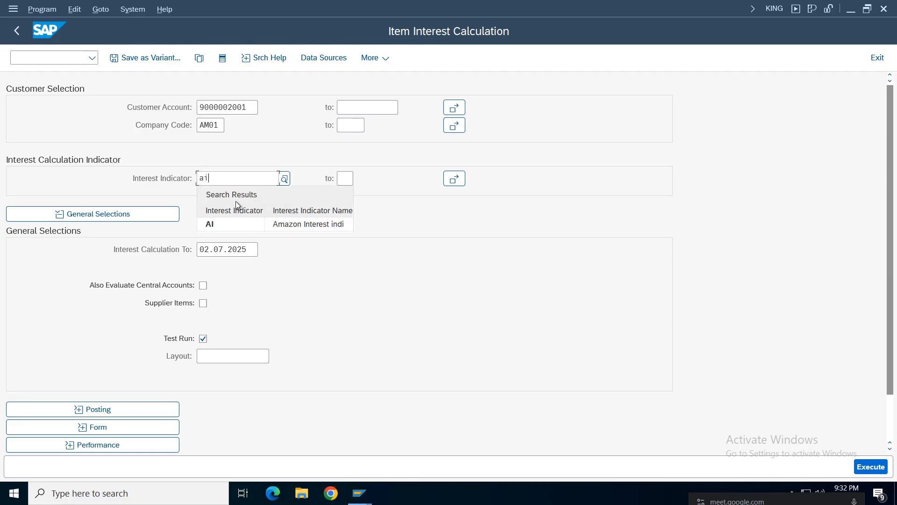
left_click(290, 230)
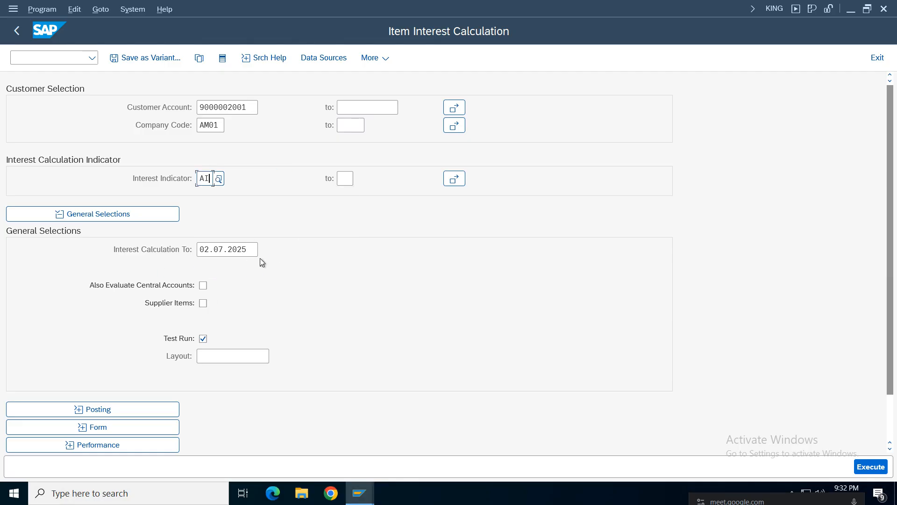
Step: Set the Interest Calculation To date to 30.04.2025
left_click(253, 252)
key("BackSpace")
key("BackSpace")
key("BackSpace")
key("BackSpace")
key("BackSpace")
key("BackSpace")
key("BackSpace")
key("BackSpace")
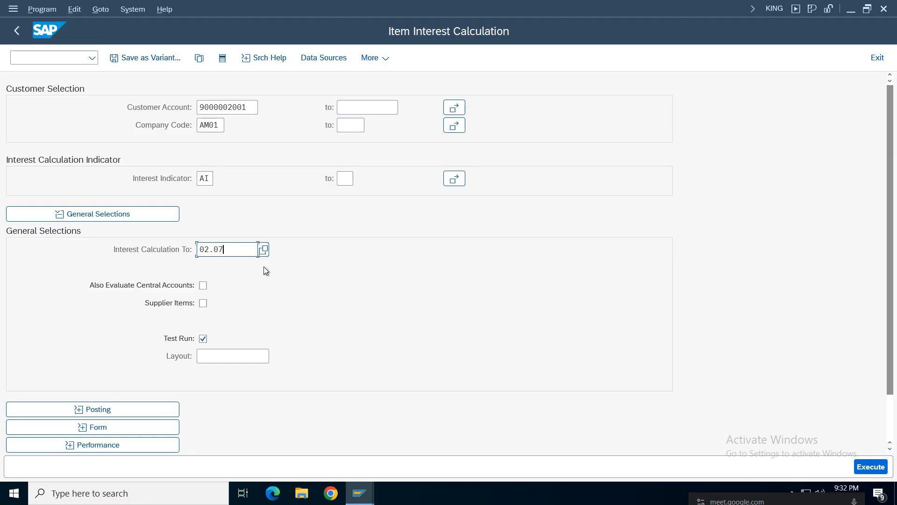
key("BackSpace")
key("BackSpace")
type("30")
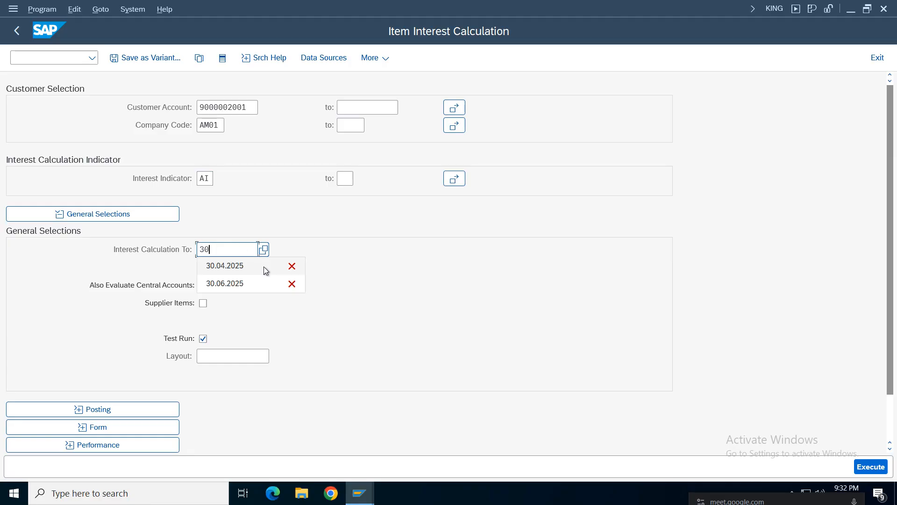
type(".04.")
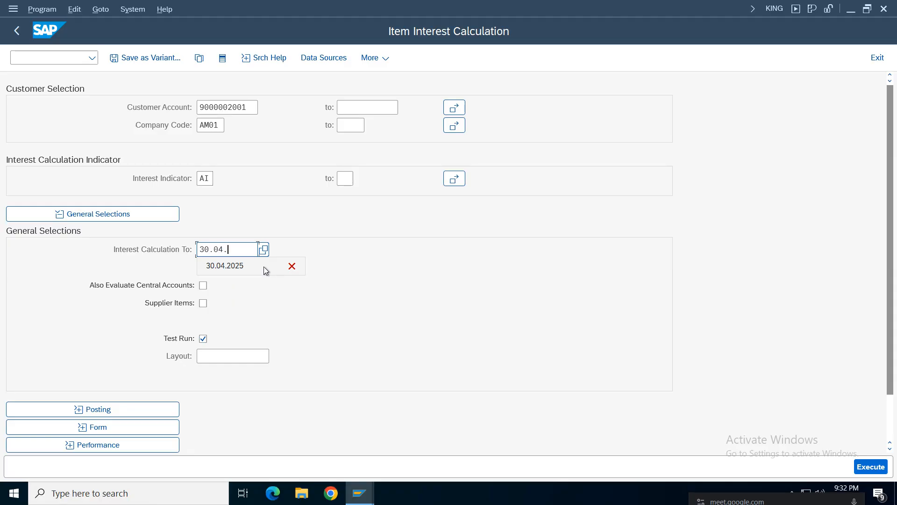
type("2025")
left_click(265, 267)
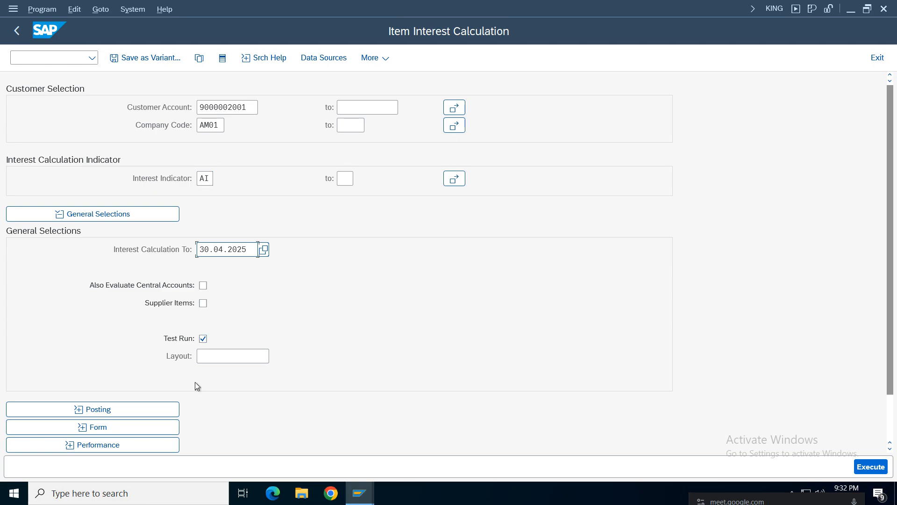
Step: Expand the posting parameters and set the posting text to "interest posting for late payments"
left_click(132, 411)
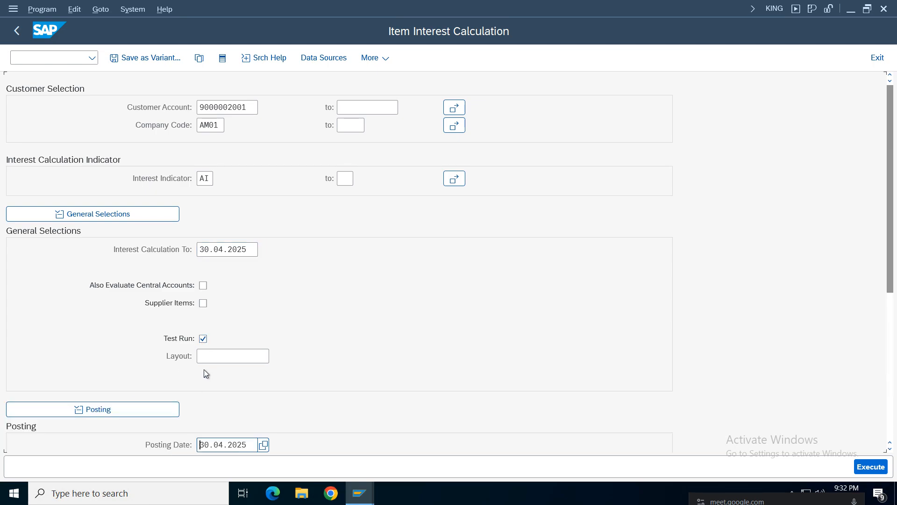
scroll(895, 254, "down", 2)
scroll(895, 254, "down", 5)
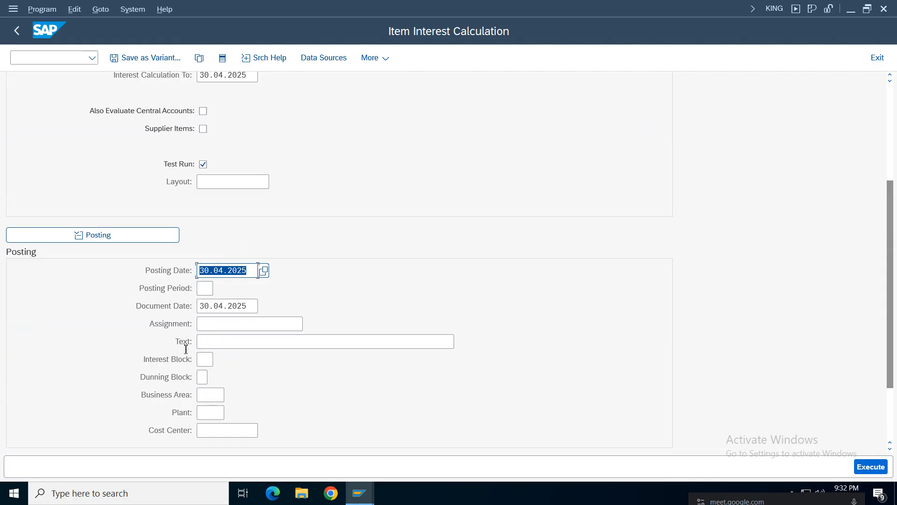
left_click(241, 306)
left_click(225, 270)
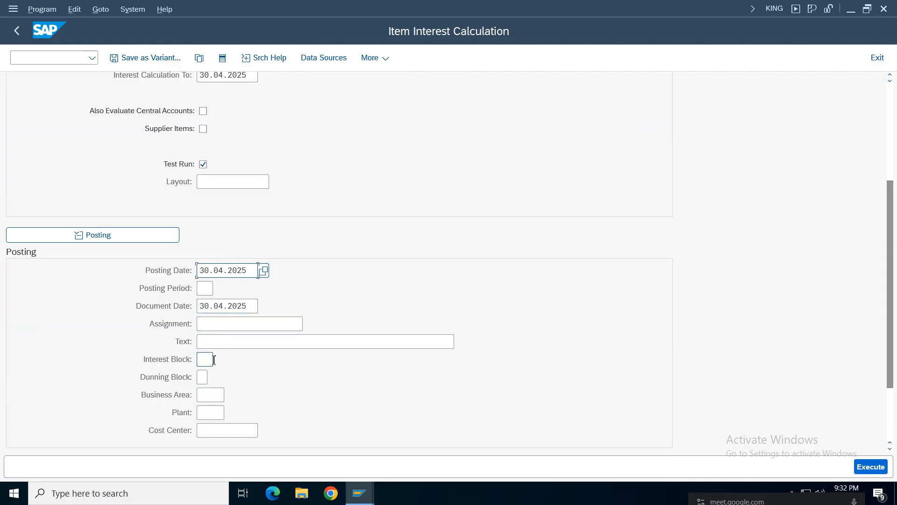
left_click(252, 338)
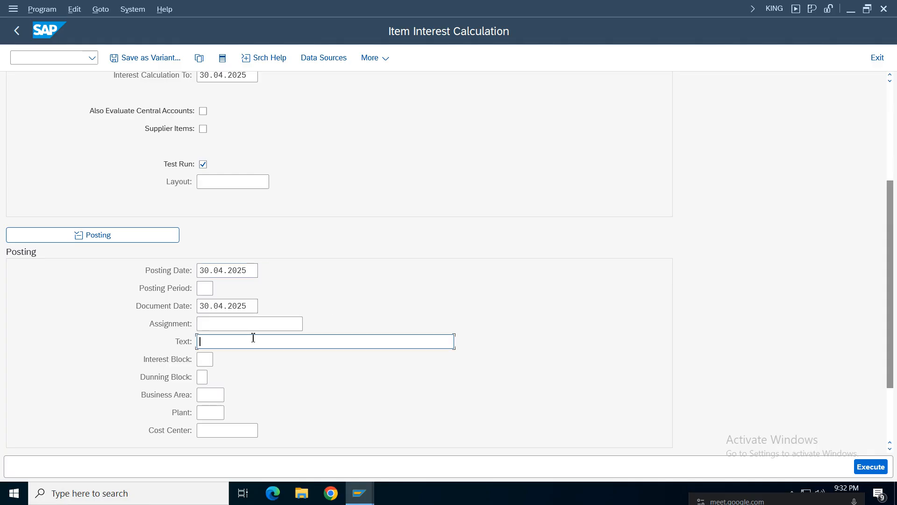
type("int")
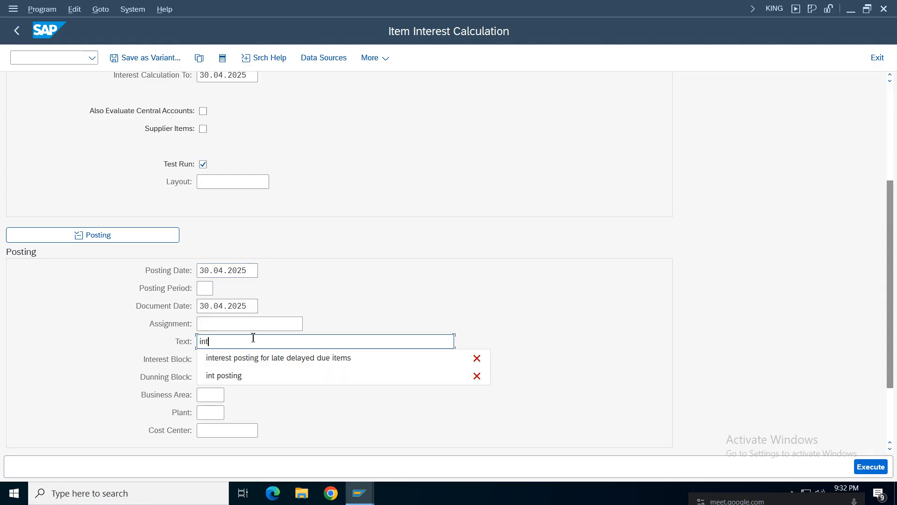
left_click(281, 358)
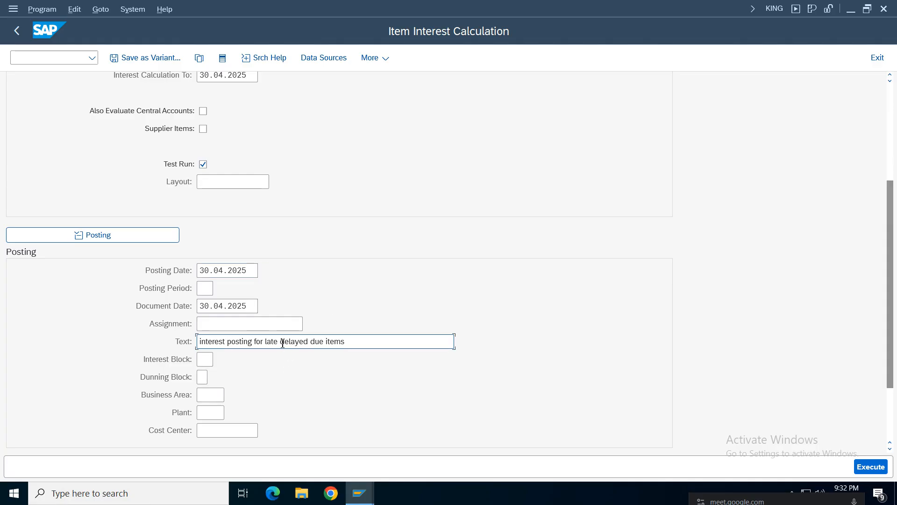
left_click_drag(280, 342, 361, 345)
type("paymen")
left_click(282, 347)
Step: Expand the form parameters, choose SmartForm as the form type and set the form printer to lp01
scroll(295, 278, "down", 3)
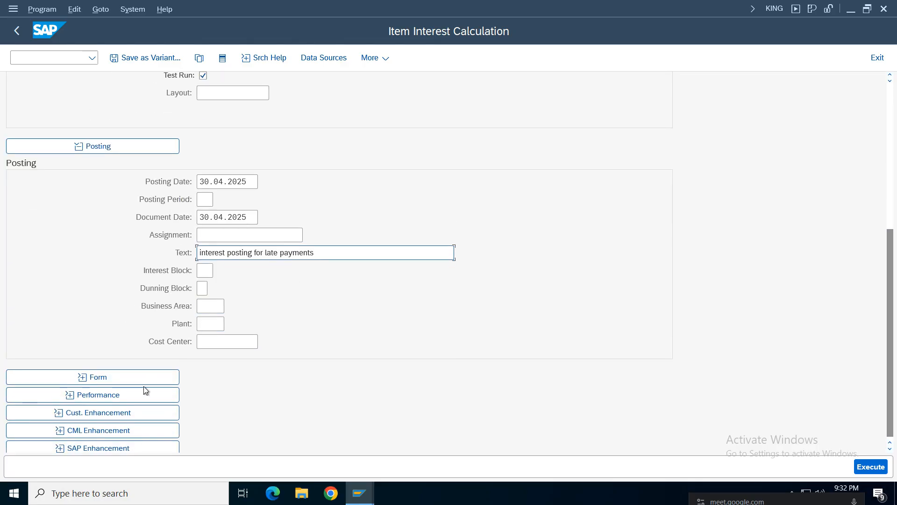
left_click(103, 378)
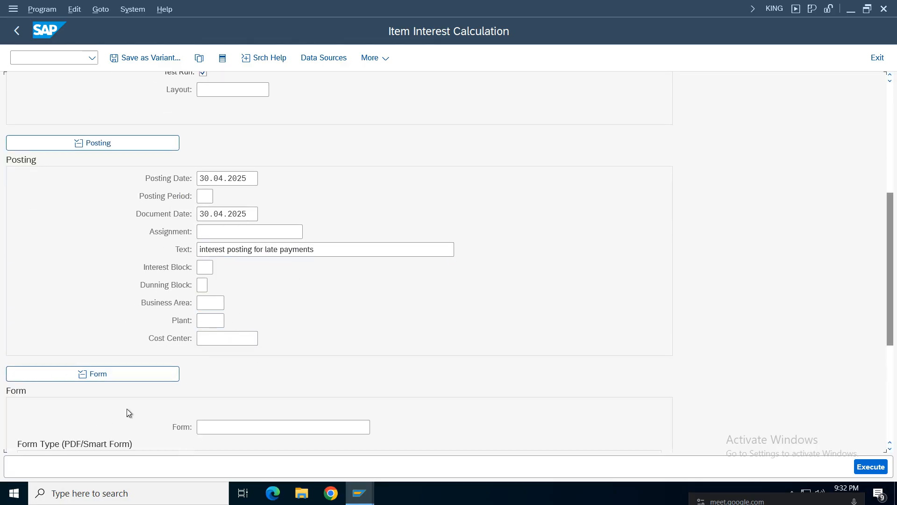
left_click_drag(892, 314, 893, 369)
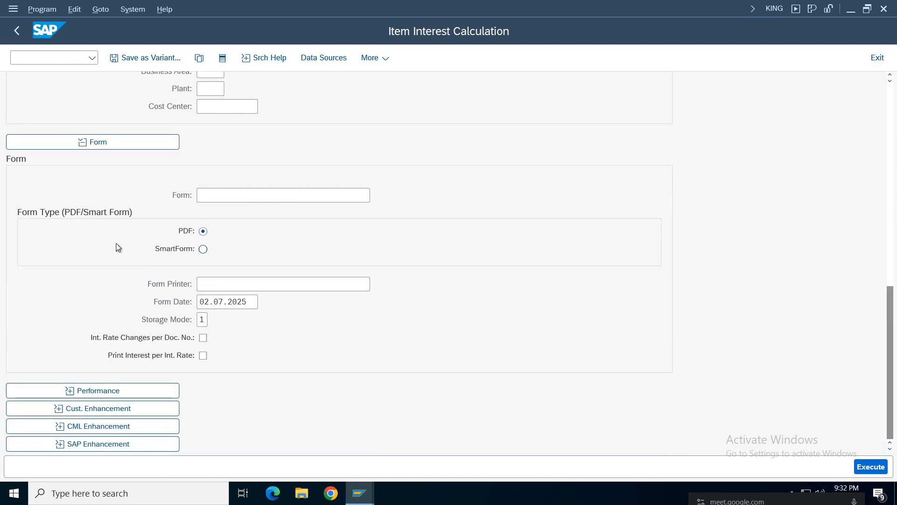
left_click(202, 250)
left_click(234, 289)
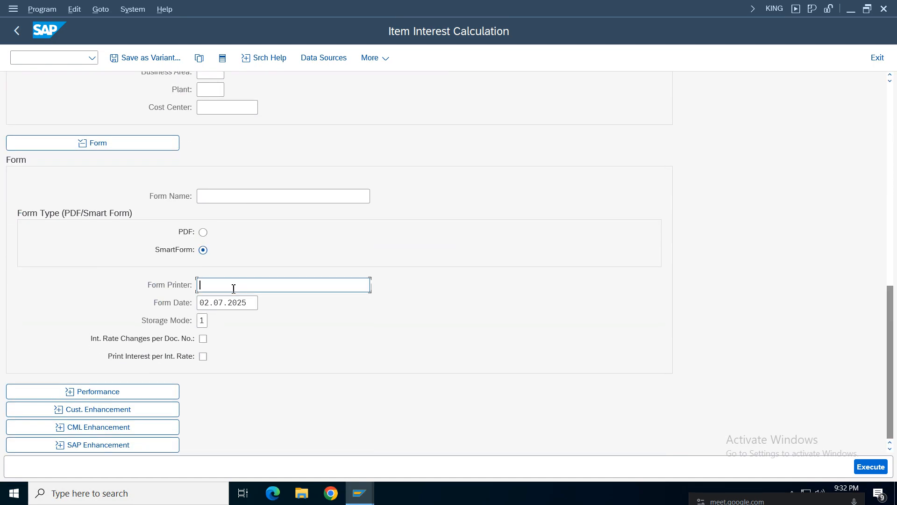
type("lp01")
left_click(218, 310)
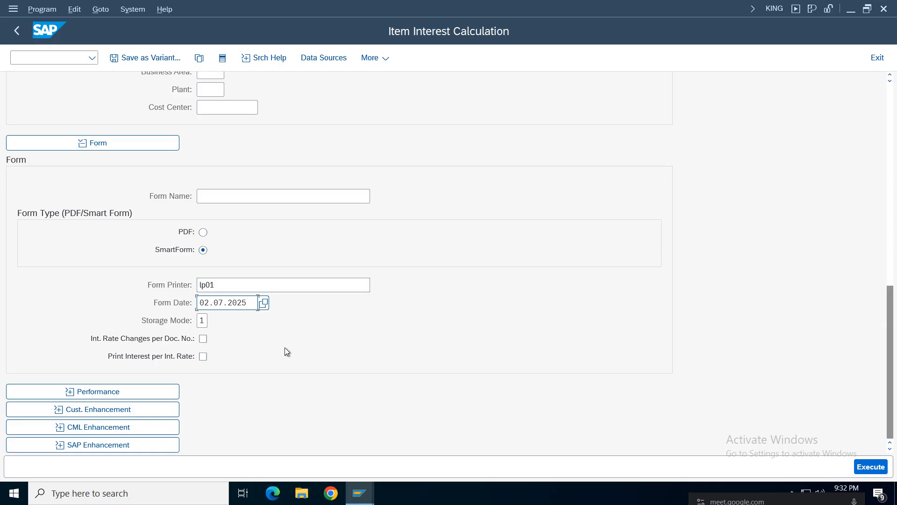
Step: Review the interest run's customer, company code, interest indicator, calculation date and posting parameters
left_click(871, 467)
left_click_drag(891, 308, 882, 79)
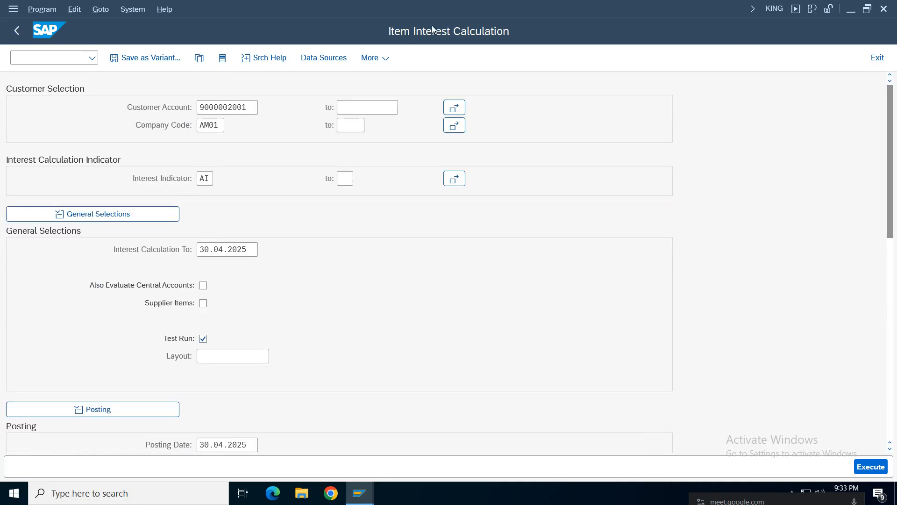
left_click(230, 107)
left_click(209, 129)
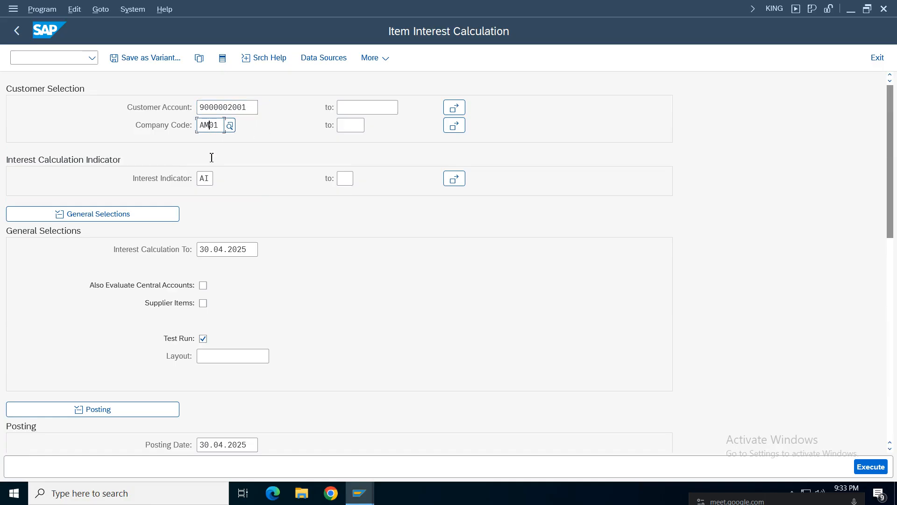
left_click(204, 183)
left_click(242, 256)
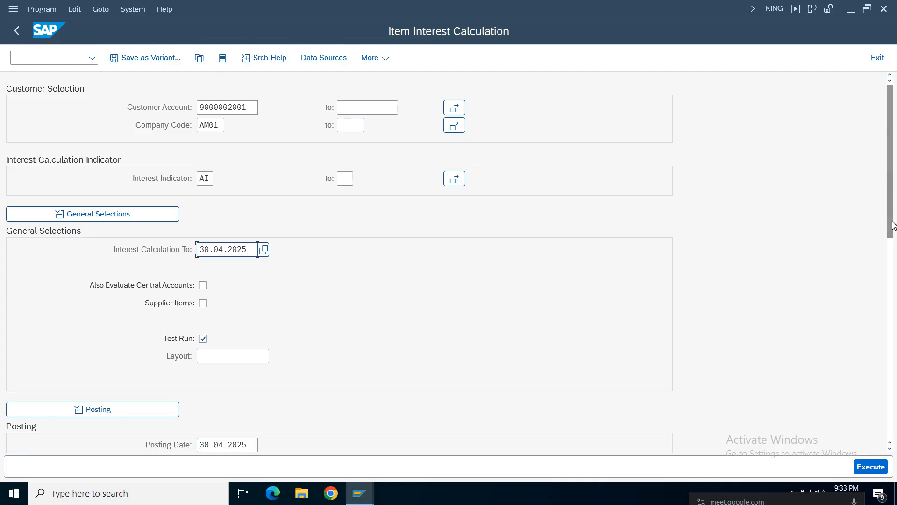
left_click_drag(892, 222, 894, 350)
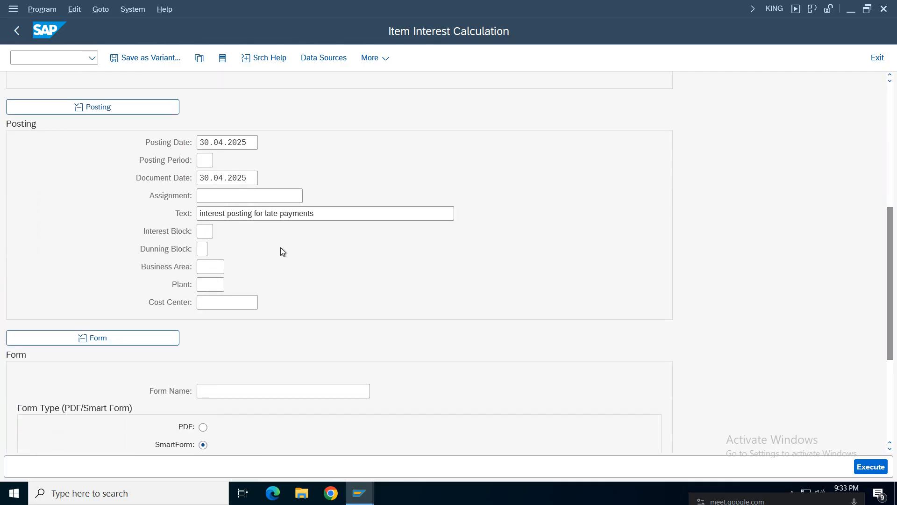
Step: Check the form parameters and the Test Run option, and execute the item interest calculation
left_click_drag(894, 267, 894, 338)
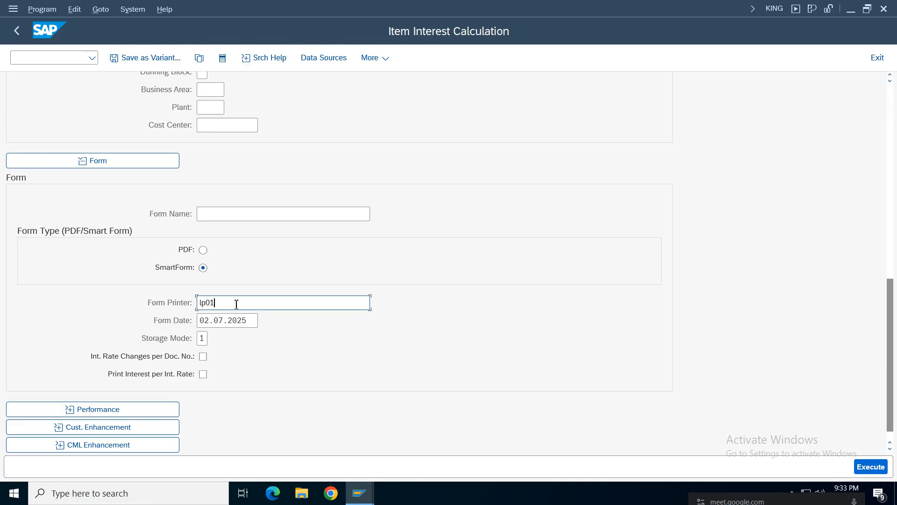
left_click_drag(236, 303, 185, 303)
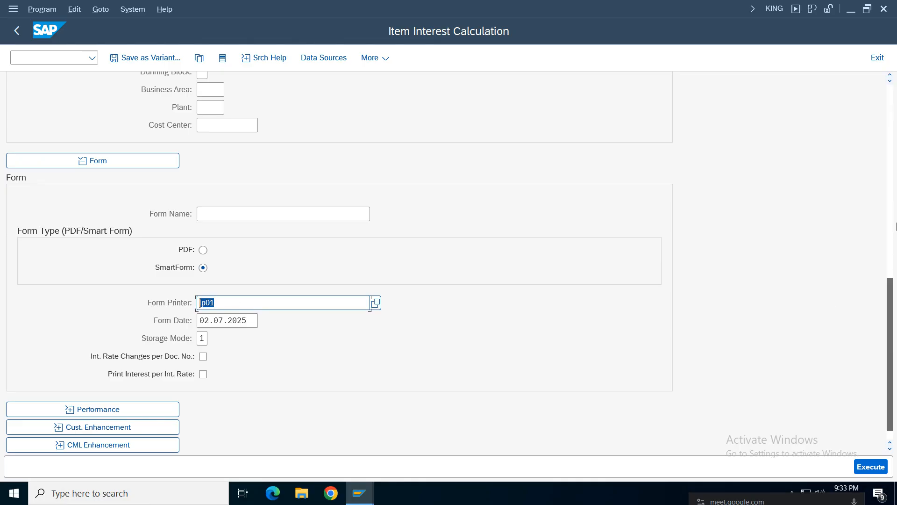
left_click_drag(894, 344, 893, 149)
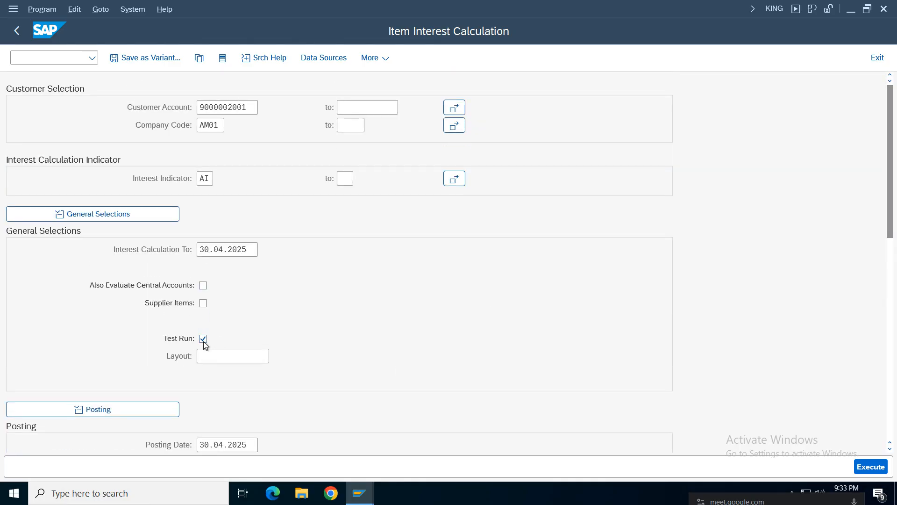
key("F8")
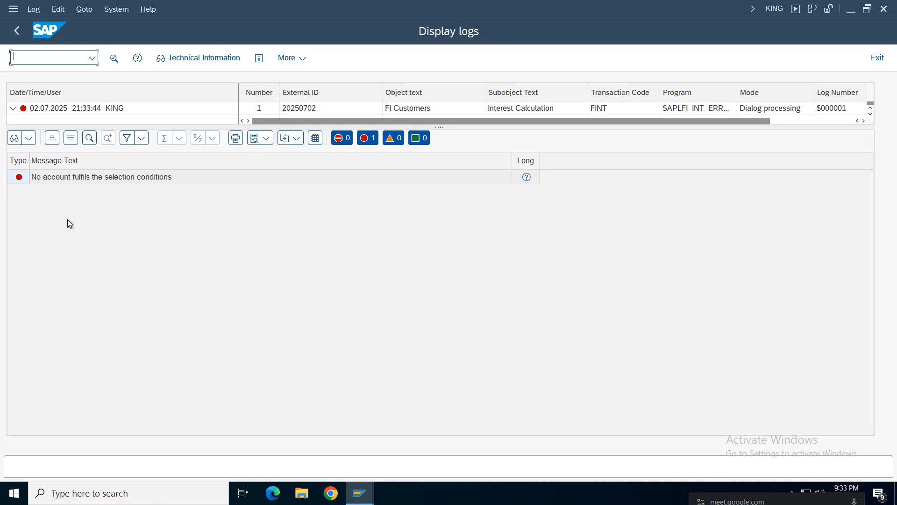
Step: Open the log message's long text, read its diagnosis and procedure, and return to the selection screen
left_click(527, 179)
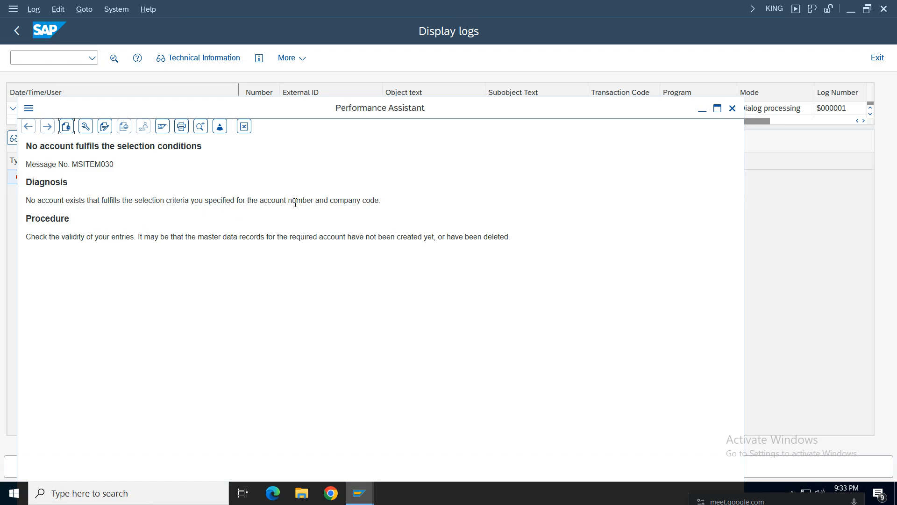
left_click_drag(381, 201, 25, 146)
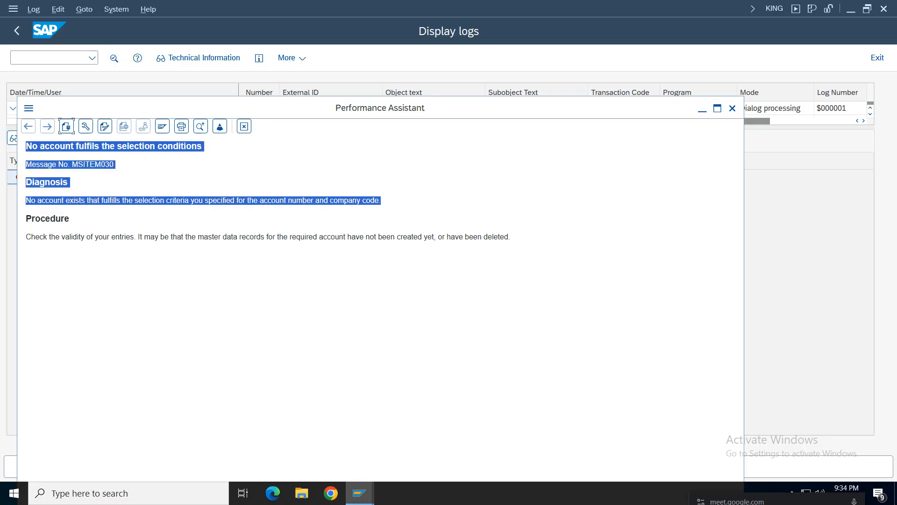
left_click(329, 270)
left_click_drag(510, 237, 25, 146)
left_click(201, 293)
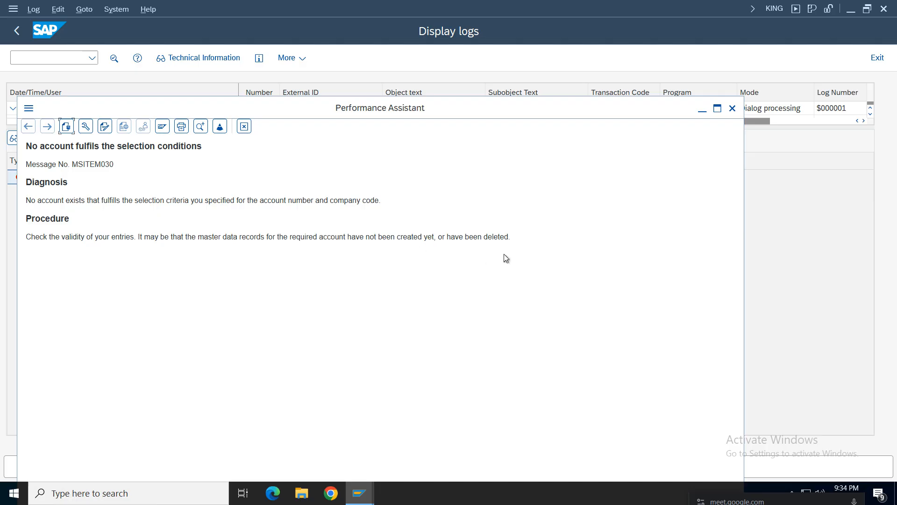
left_click_drag(504, 253, 26, 146)
left_click(325, 298)
left_click(241, 132)
left_click(25, 33)
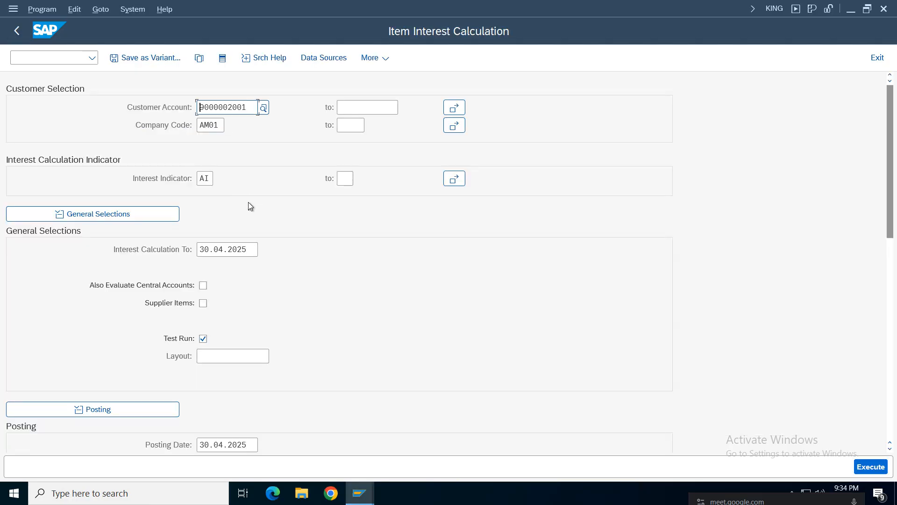
Step: Look up the customers of company code AM01 and reselect the customer account for the interest run
key("F8")
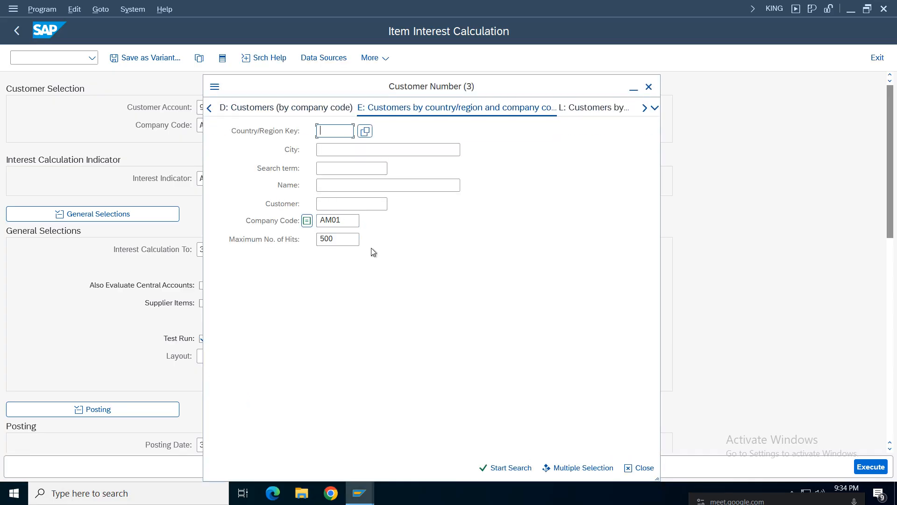
key("Return")
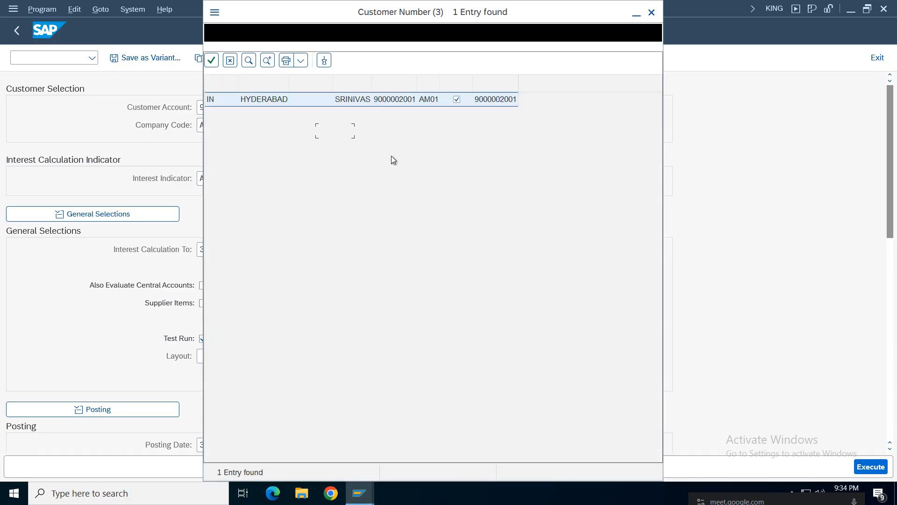
double_click(379, 102)
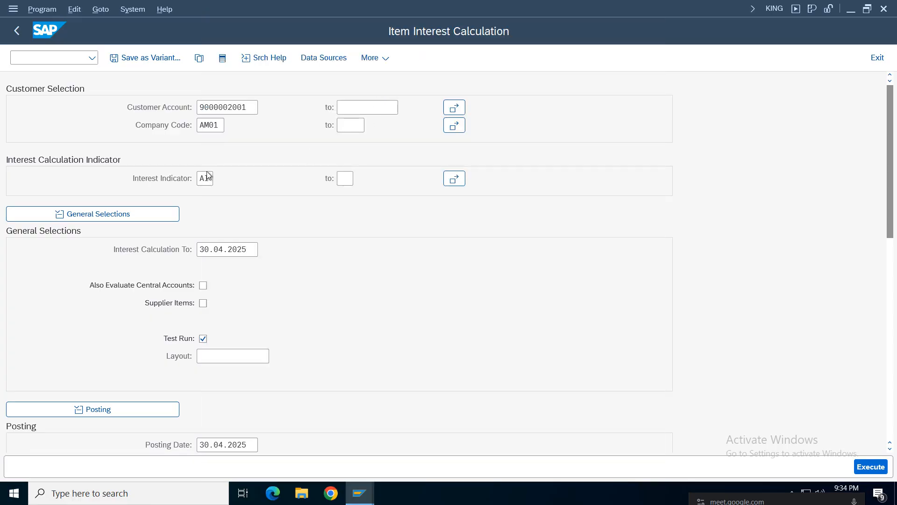
key("Return")
Step: Recheck the posting and form parameters and execute the interest test run again
left_click_drag(891, 176, 895, 426)
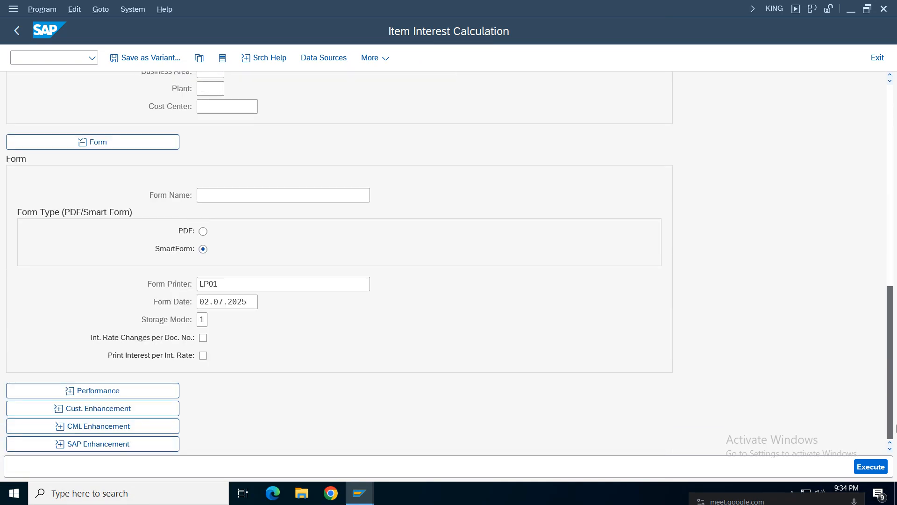
left_click_drag(893, 383, 882, 133)
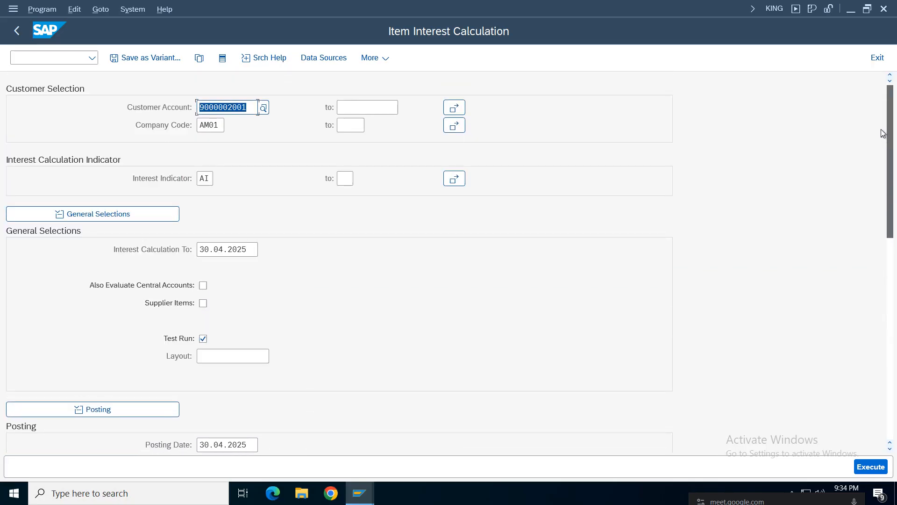
left_click(871, 467)
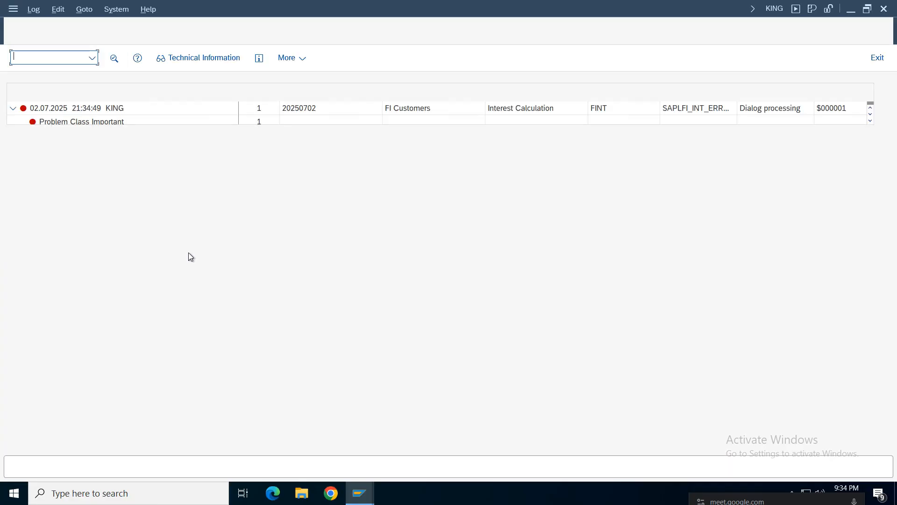
Step: Enlarge the log overview and examine the error message's long text, including its message number, diagnosis and procedure
left_click(33, 10)
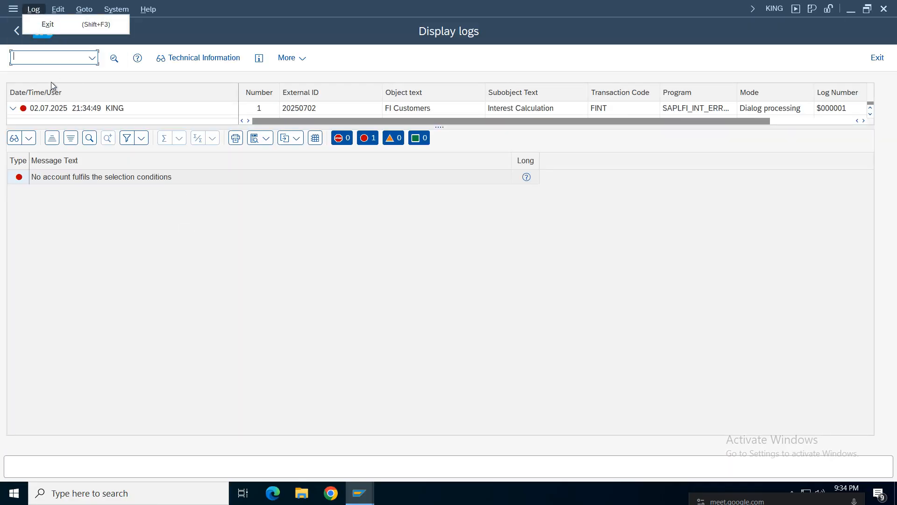
left_click(378, 61)
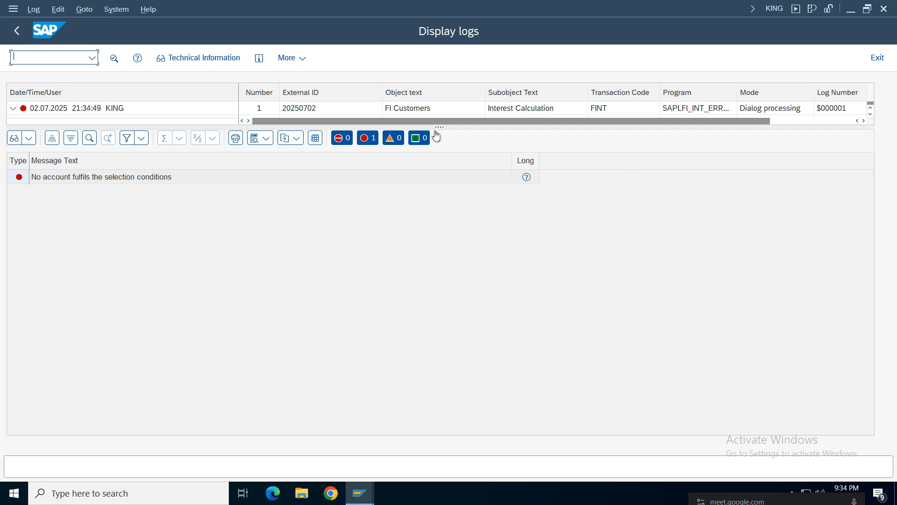
left_click_drag(439, 128, 448, 169)
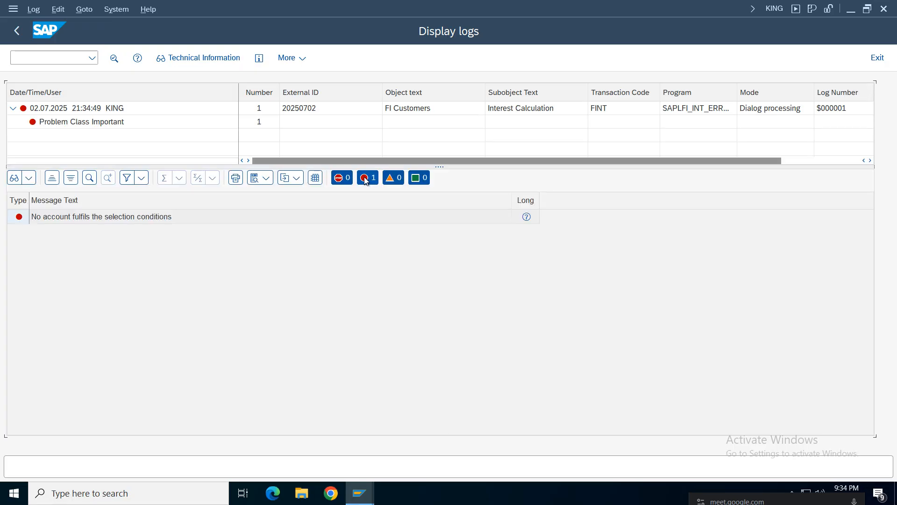
left_click(367, 177)
left_click(358, 177)
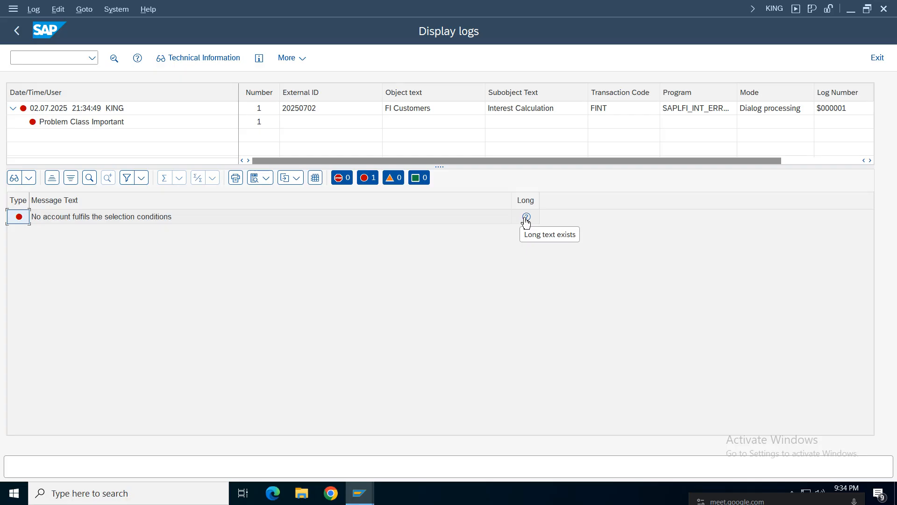
left_click(526, 218)
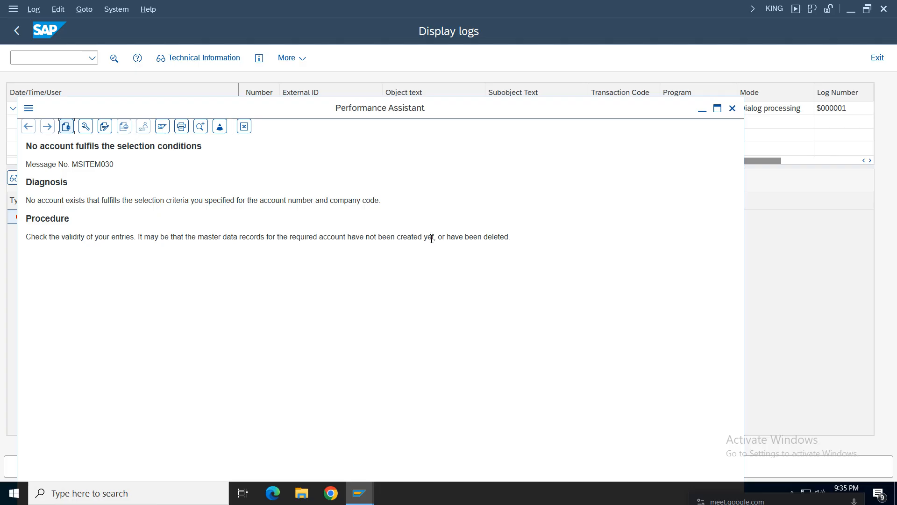
left_click_drag(431, 238, 564, 227)
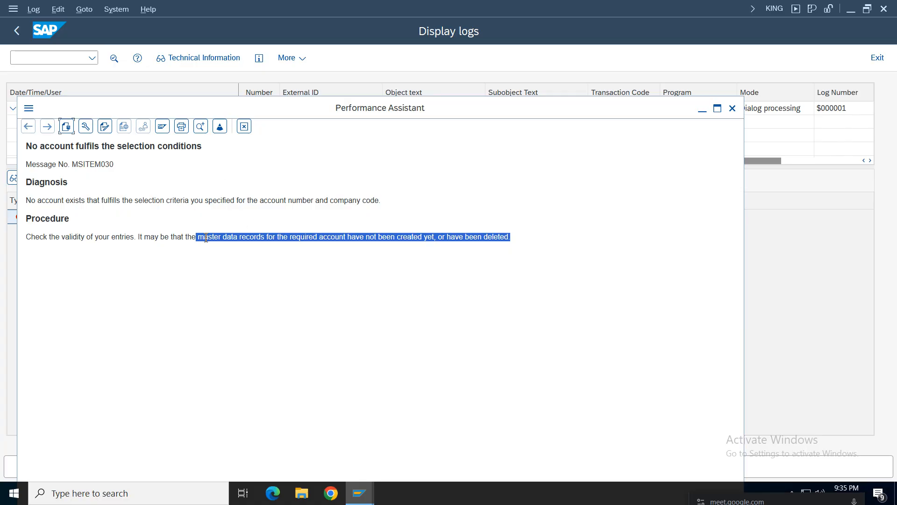
left_click(252, 230)
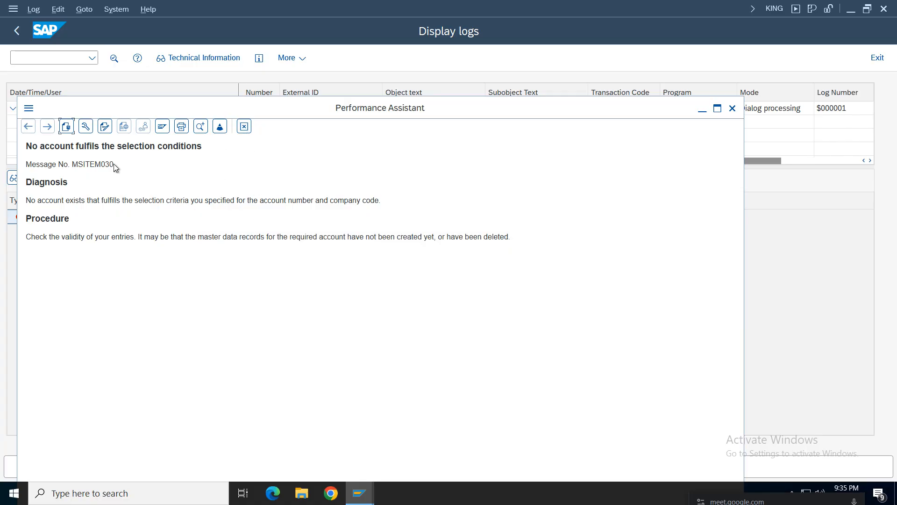
left_click_drag(114, 164, 26, 143)
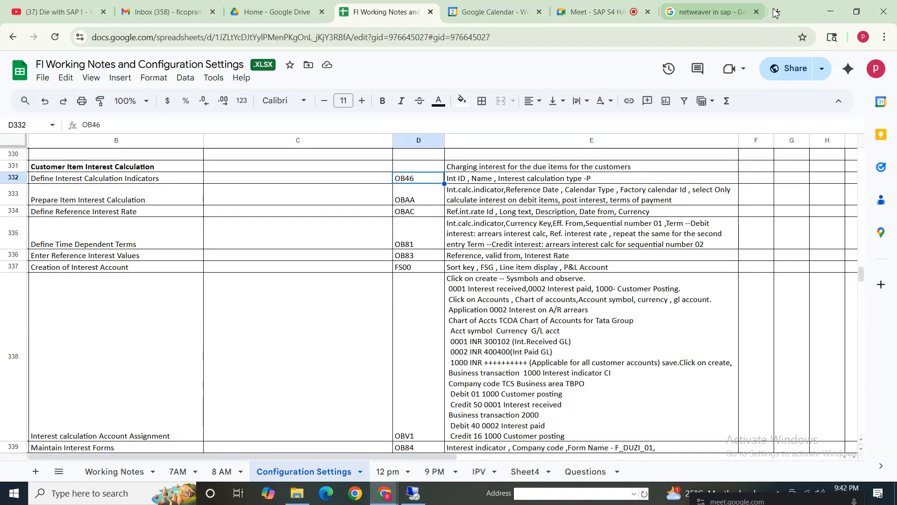
Step: Switch to Chrome and search Google in a new tab for "msitem030 in sap hana"
left_click(777, 12)
left_click(150, 37)
type("ms")
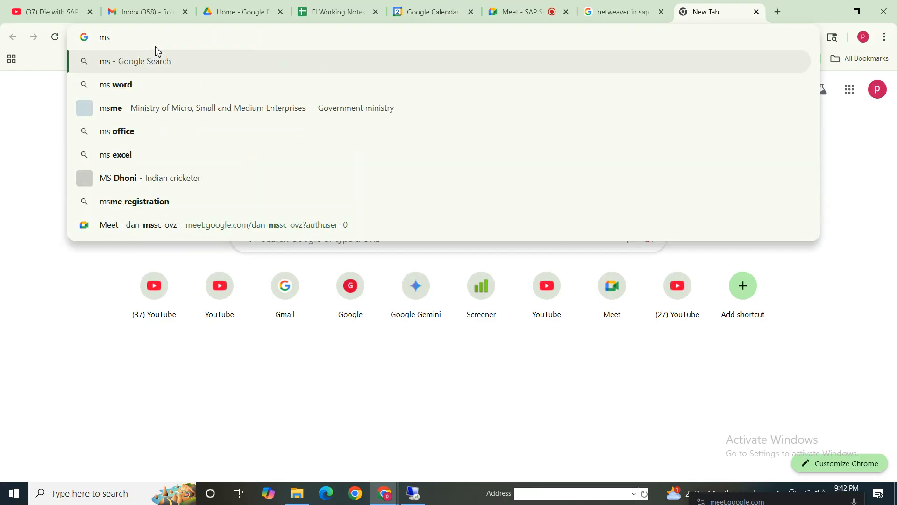
type("item03")
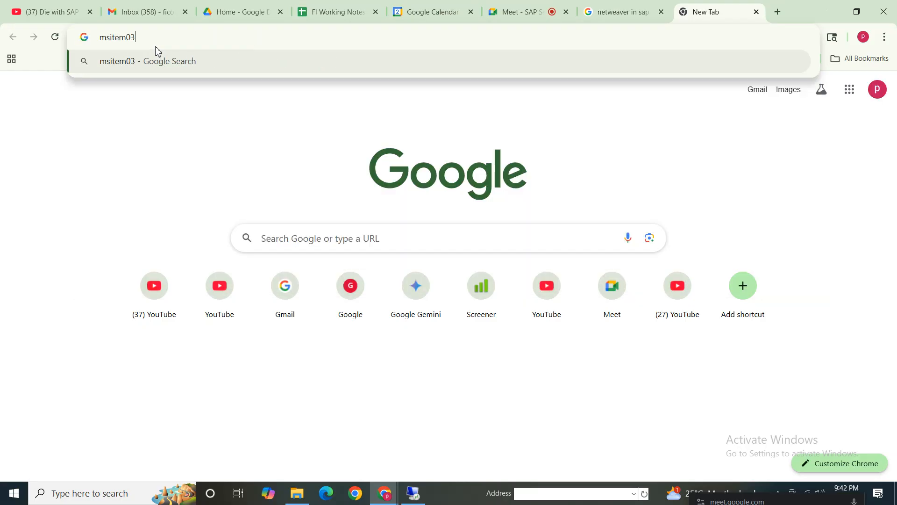
type("0 in sap hana")
key("Return")
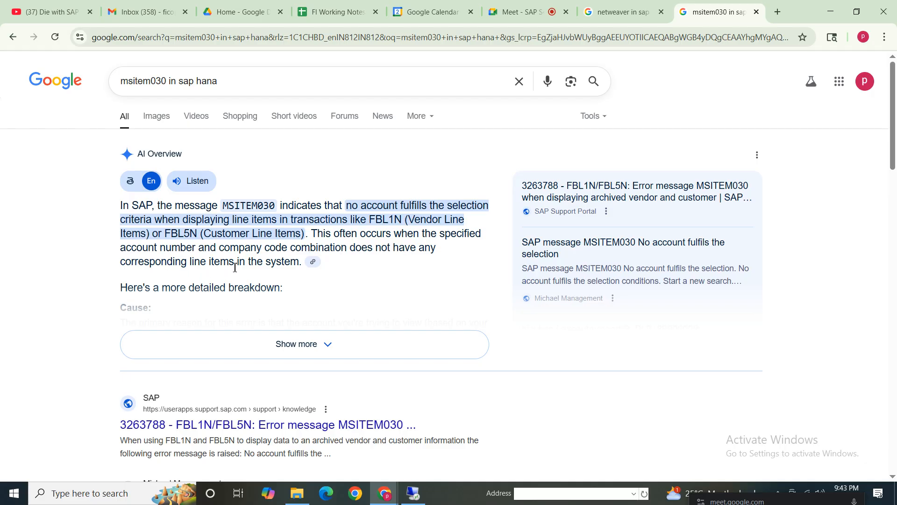
Step: Expand the AI overview and look through the explanation and search results for MSITEM030
left_click(300, 361)
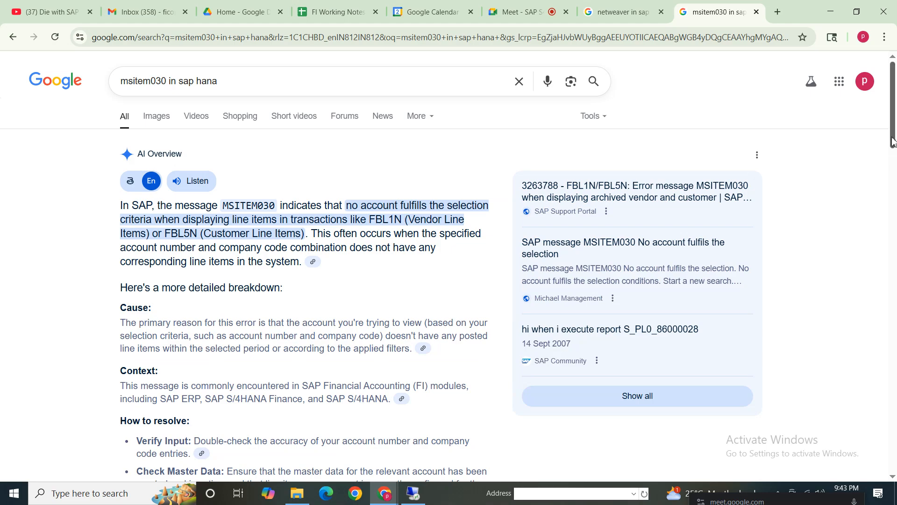
scroll(895, 198, "down", 6)
left_click_drag(894, 199, 894, 255)
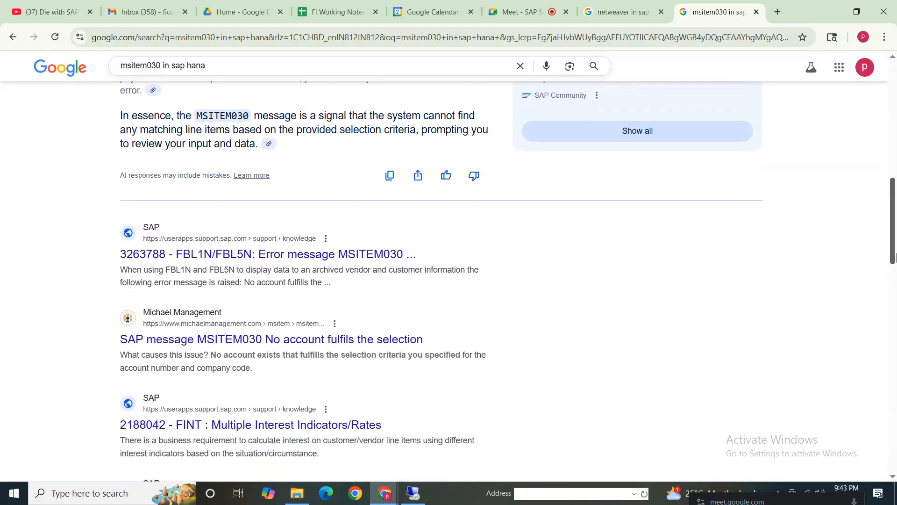
Step: Open SAP knowledge article 3263788 on error message MSITEM030 and read its symptom description
left_click(295, 255)
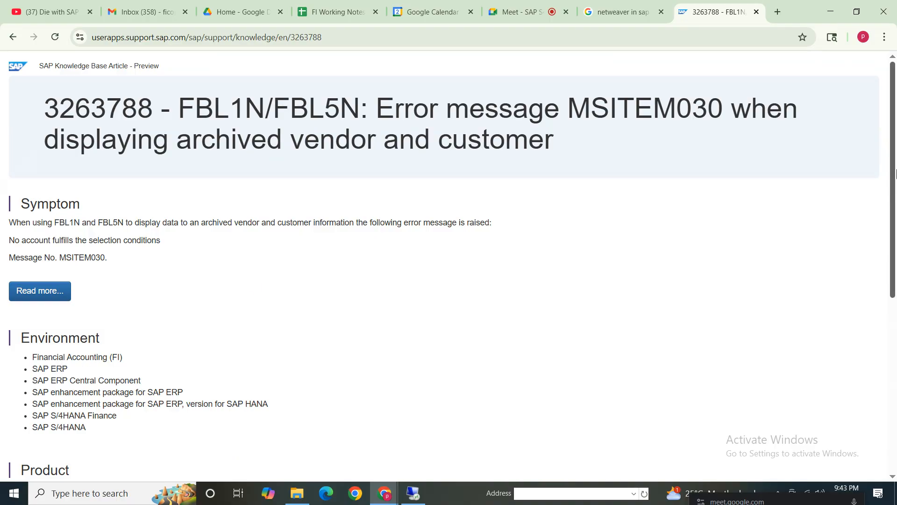
left_click_drag(893, 161, 881, 133)
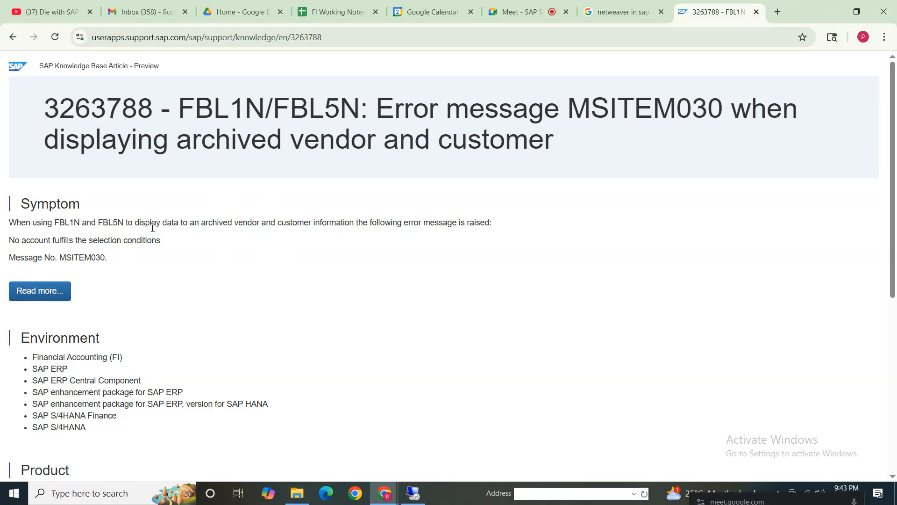
left_click_drag(251, 227, 601, 221)
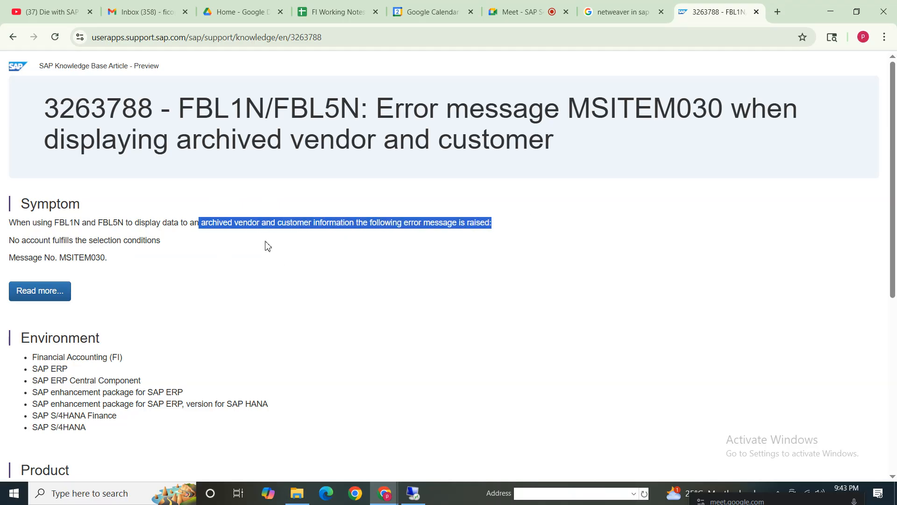
left_click(293, 232)
left_click_drag(271, 223, 447, 225)
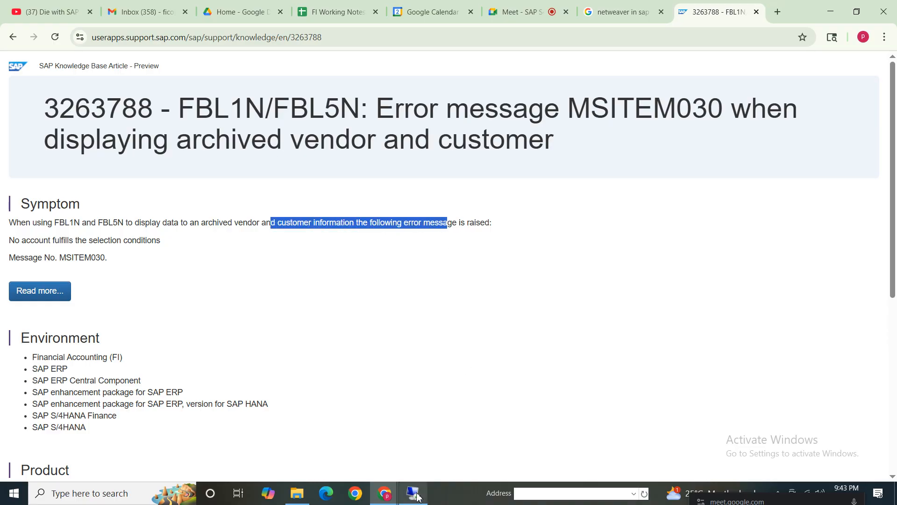
left_click(337, 268)
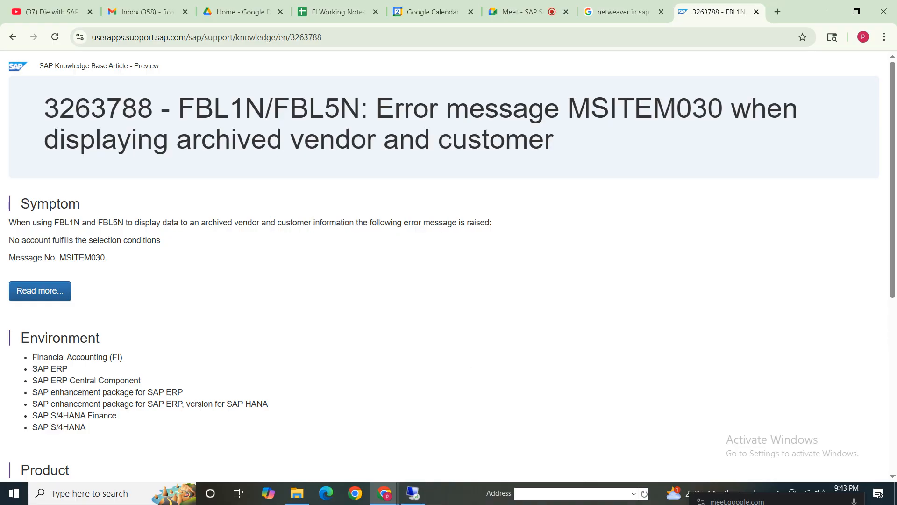
Step: Switch back to the SAP session, close the message help and return from the log to the selection screen
left_click(414, 495)
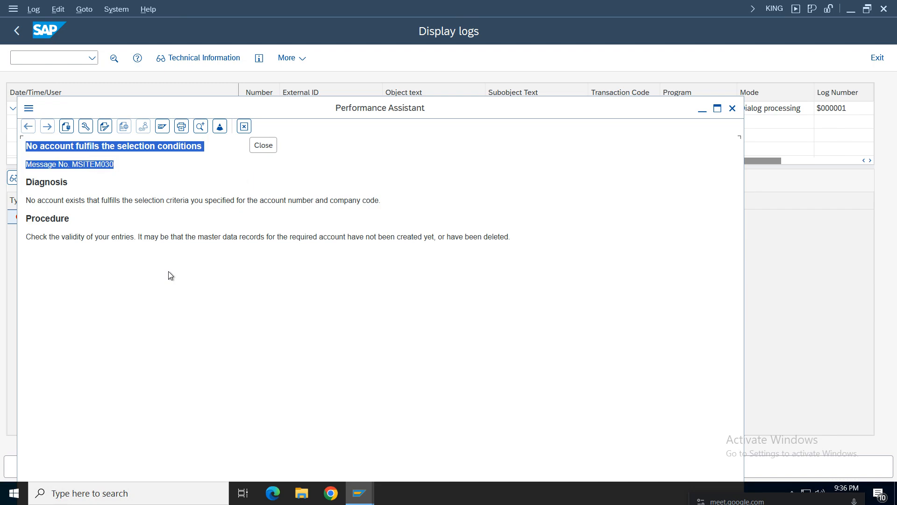
left_click(244, 126)
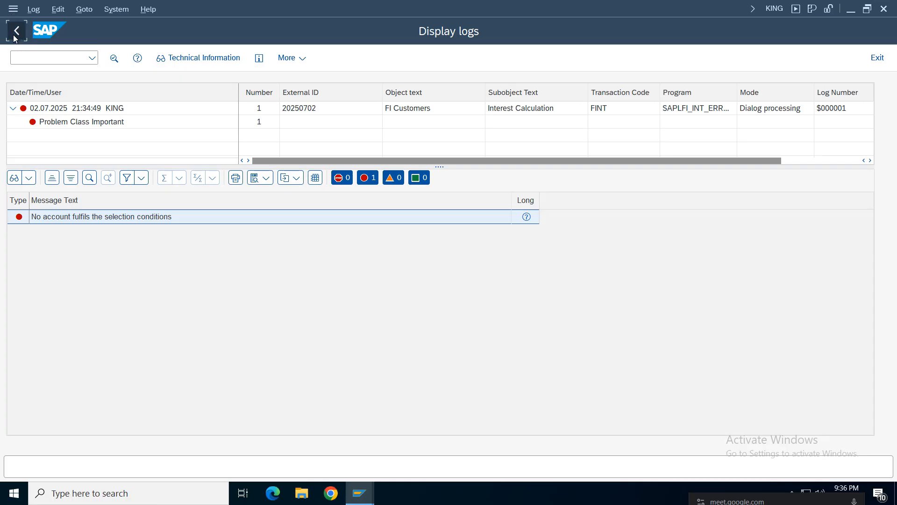
key("F3")
Step: Set the interest calculation end date to 31.03.2026 and execute the item interest calculation as a test run
left_click_drag(252, 249, 185, 249)
key("BackSpace")
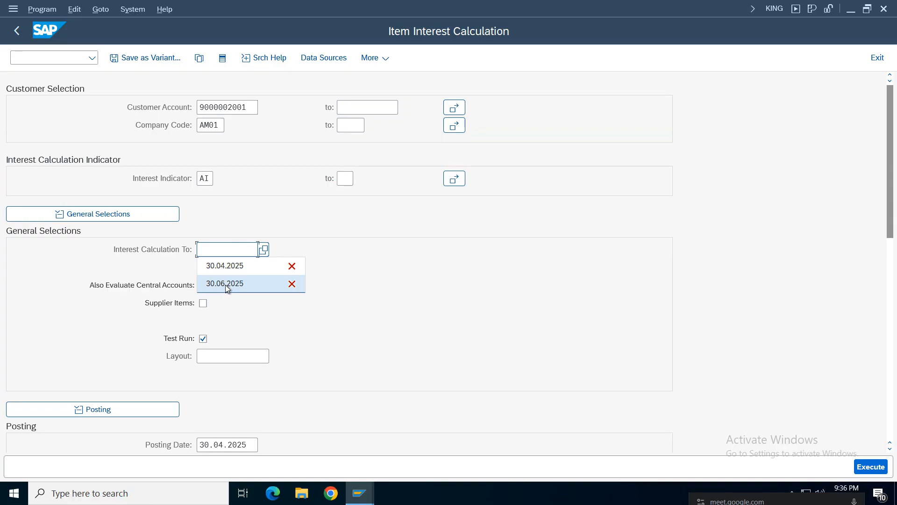
left_click(225, 284)
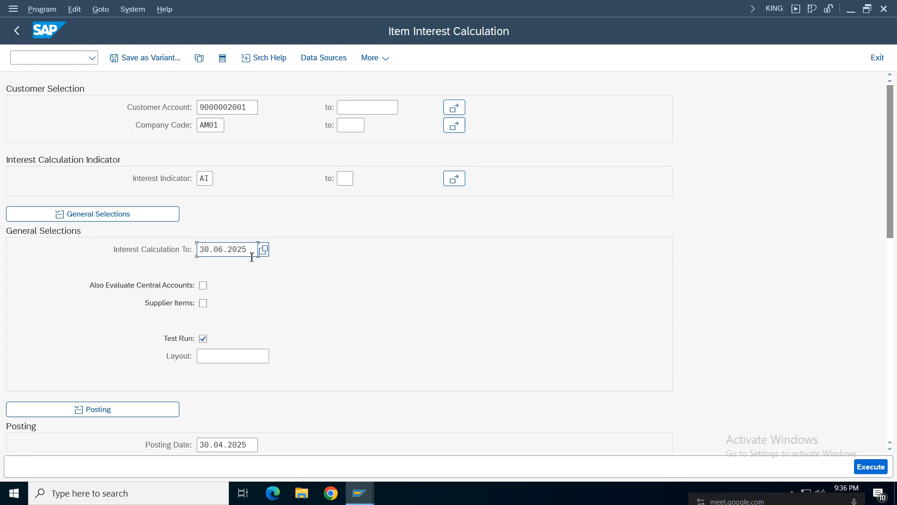
key("BackSpace")
key("BackSpace")
key("BackSpace")
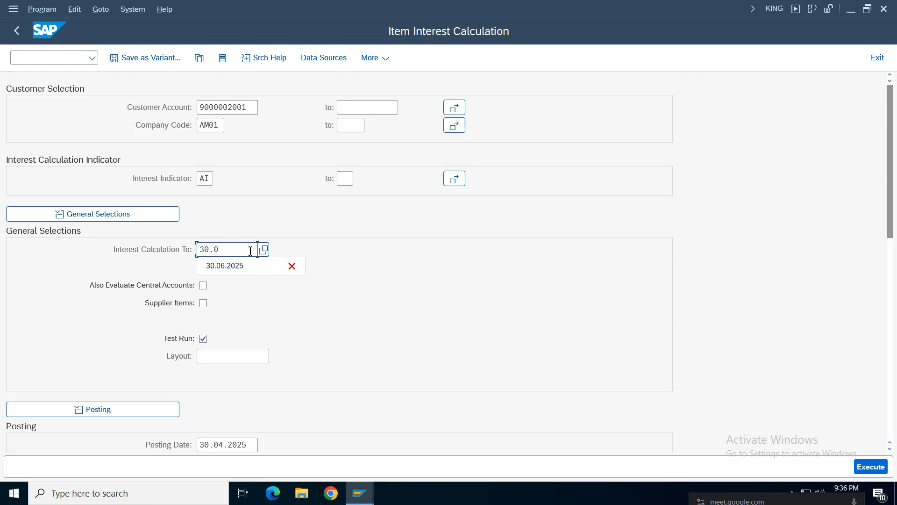
key("BackSpace")
key("BackSpace")
key("BackSpace")
key("BackSpace")
type("31")
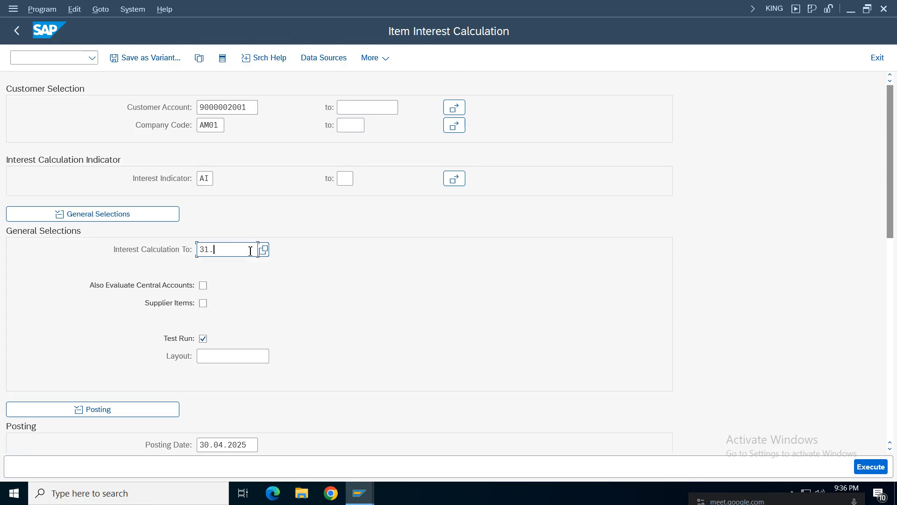
type(".03.2026")
left_click(863, 465)
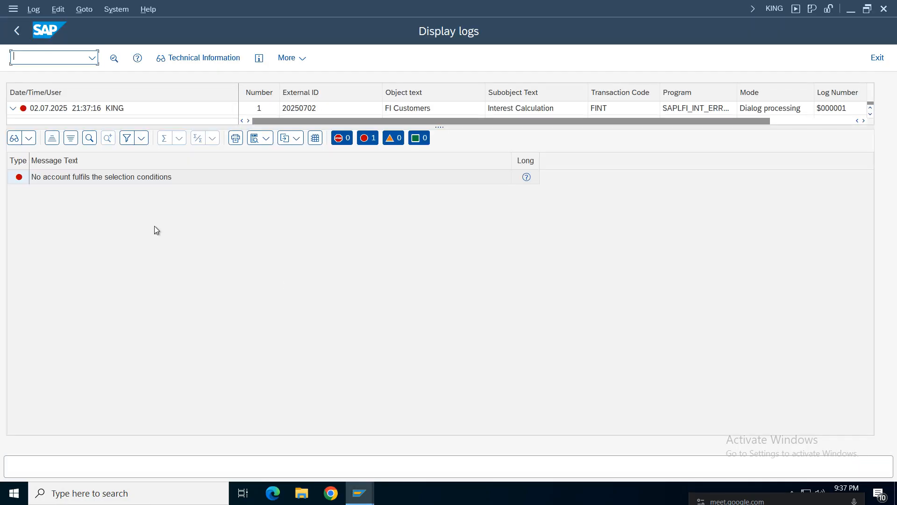
Step: Read the long text of the logged error message, including its procedure note, and return to the selection screen
left_click(150, 181)
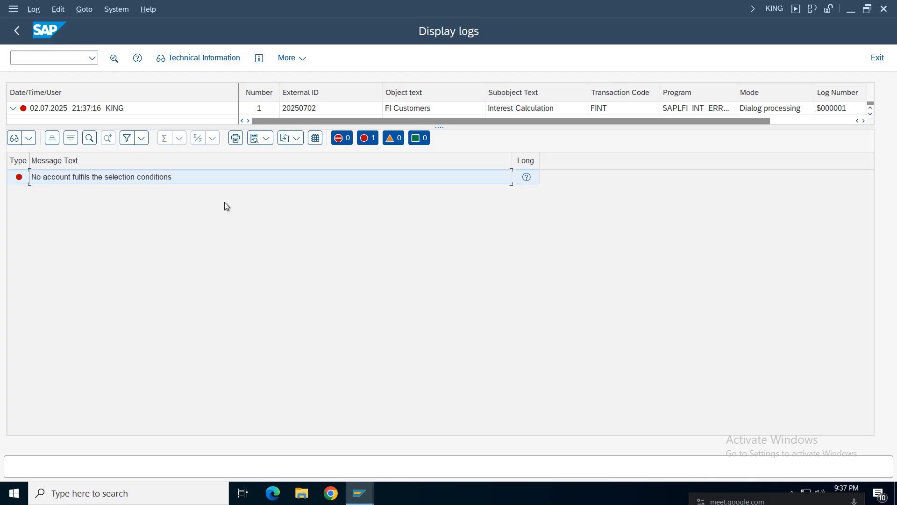
left_click(527, 178)
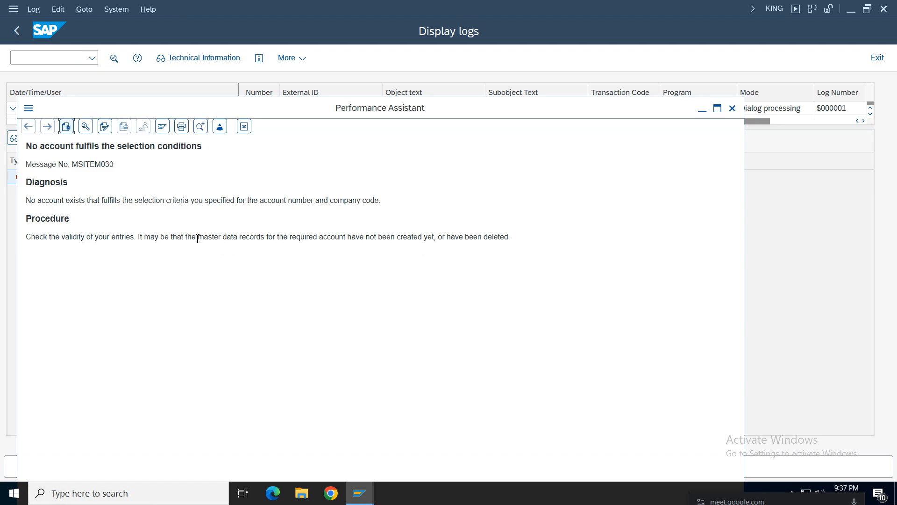
left_click_drag(197, 238, 581, 234)
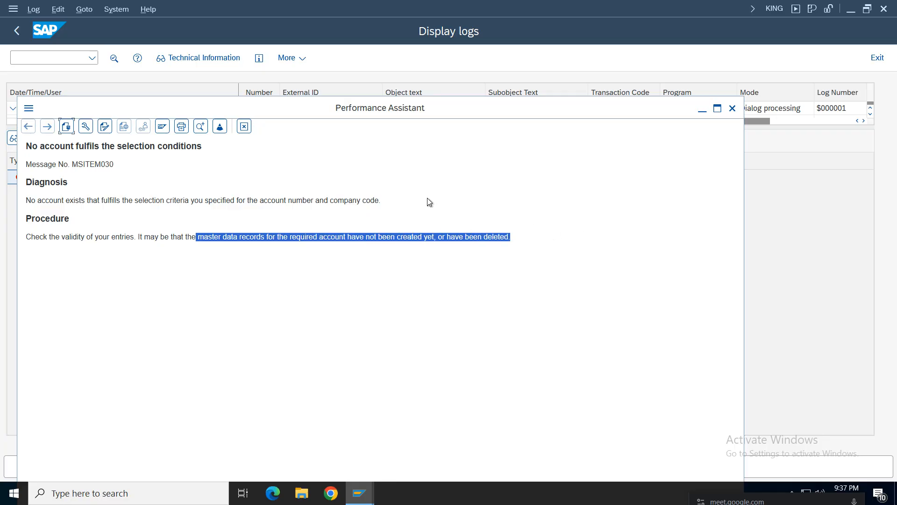
left_click(244, 127)
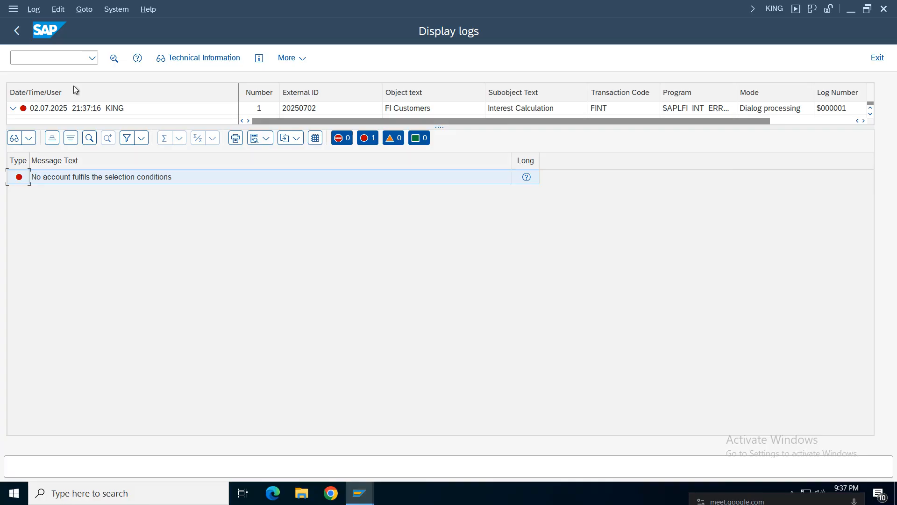
left_click(17, 33)
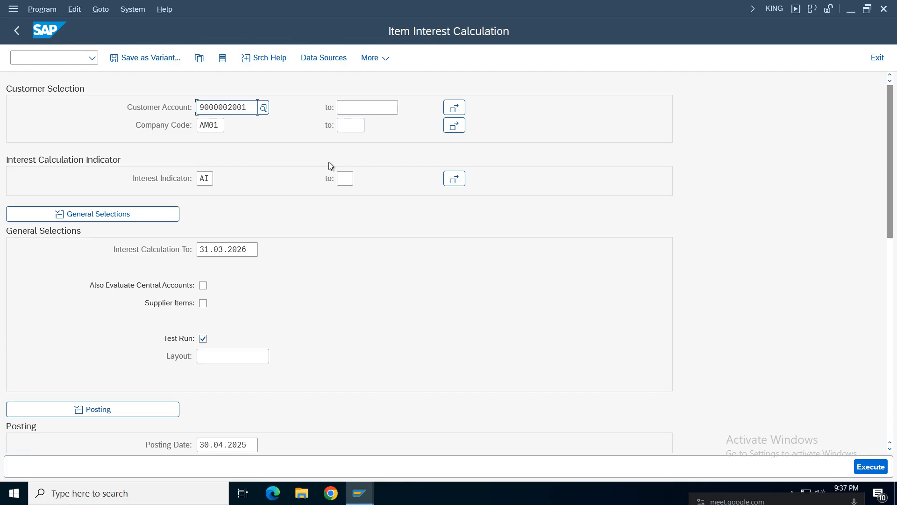
left_click(34, 58)
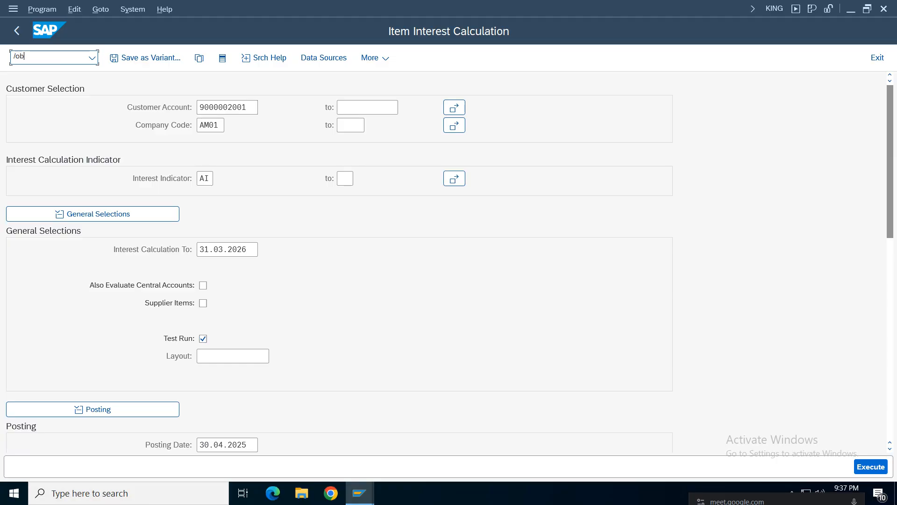
key("Return")
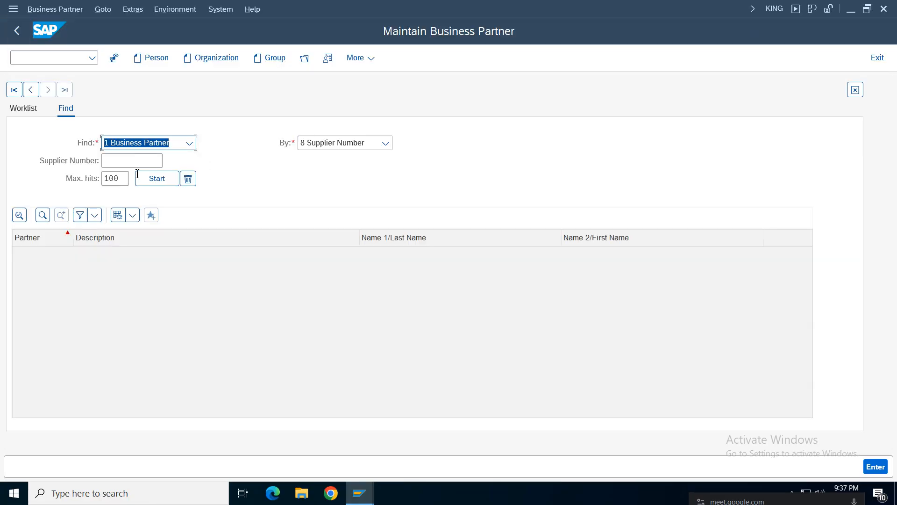
left_click(16, 36)
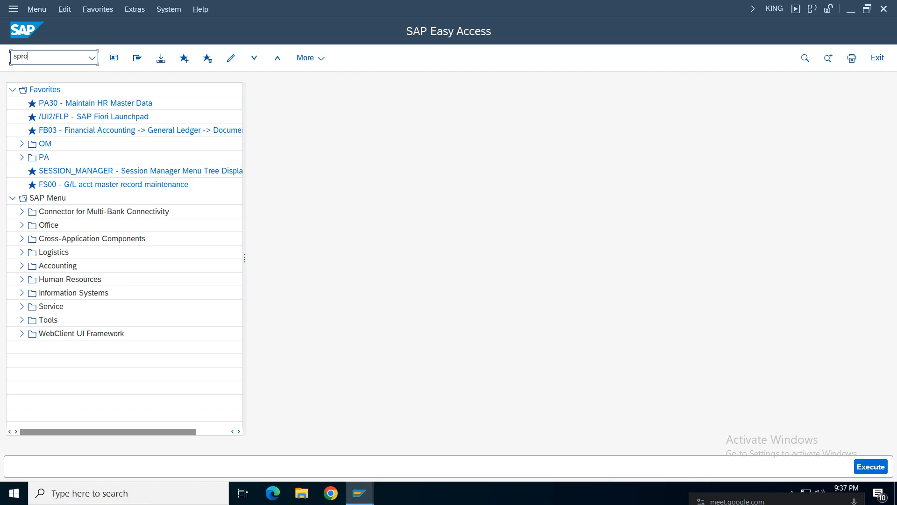
type("spro")
Step: Switch to the Display IMG session, collapse Business Transactions and expand Customer Accounts under Accounts Receivable and Accounts Payable
left_click(359, 493)
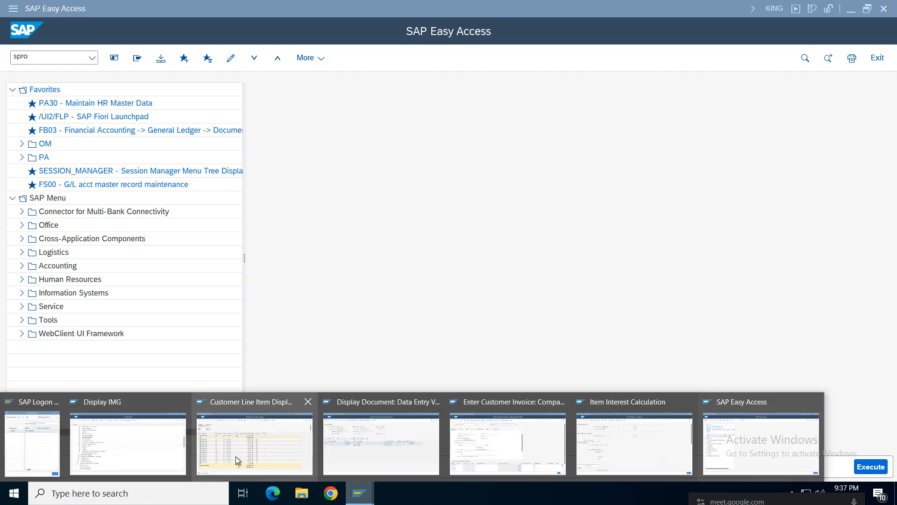
left_click(184, 444)
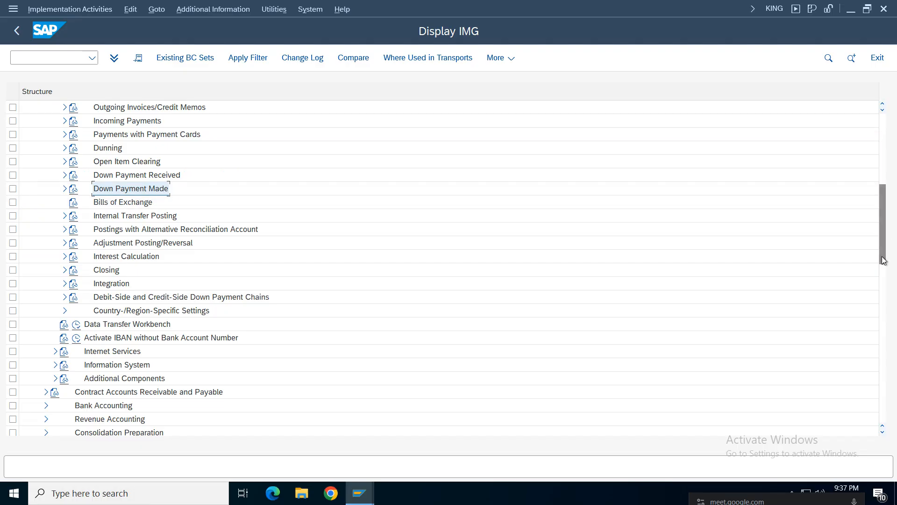
left_click_drag(884, 260, 882, 116)
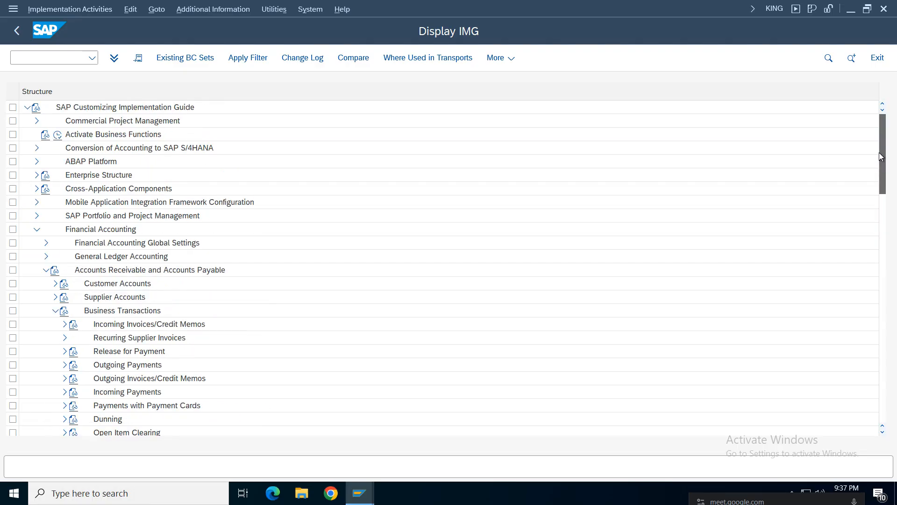
left_click(37, 230)
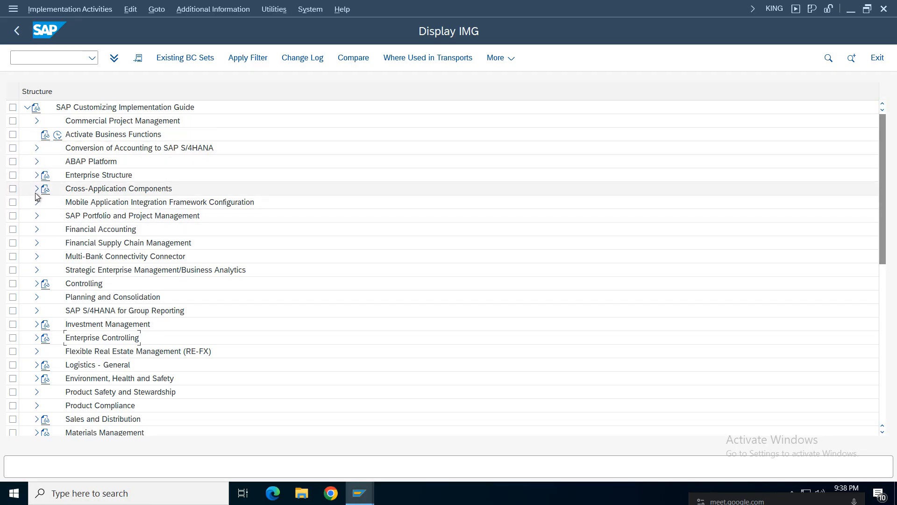
left_click(37, 229)
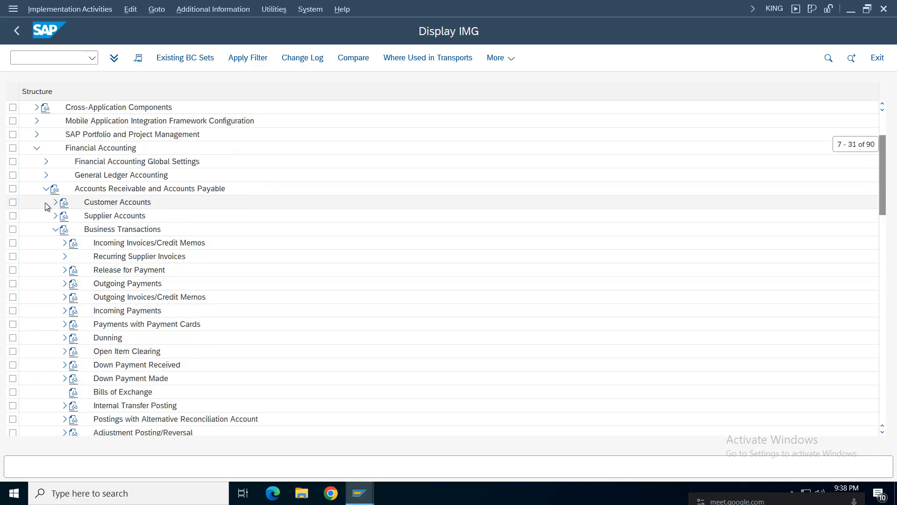
left_click(43, 189)
left_click(46, 189)
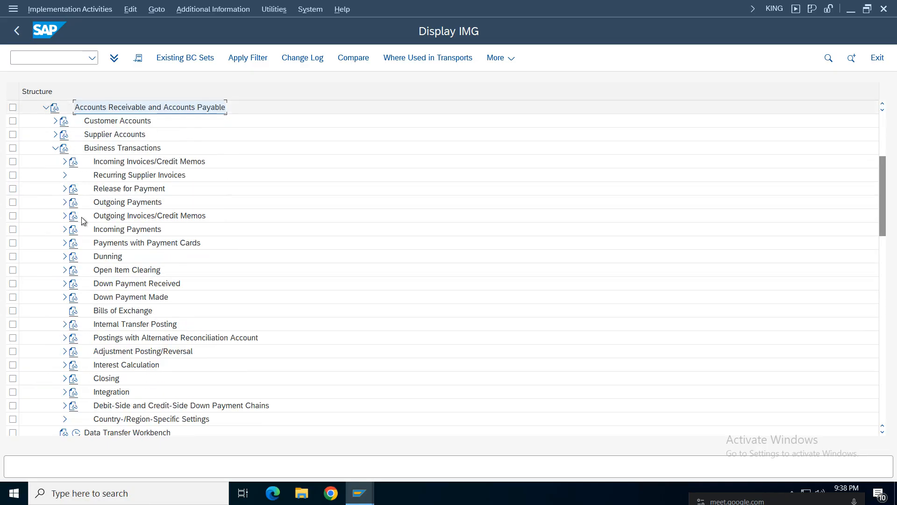
left_click(55, 148)
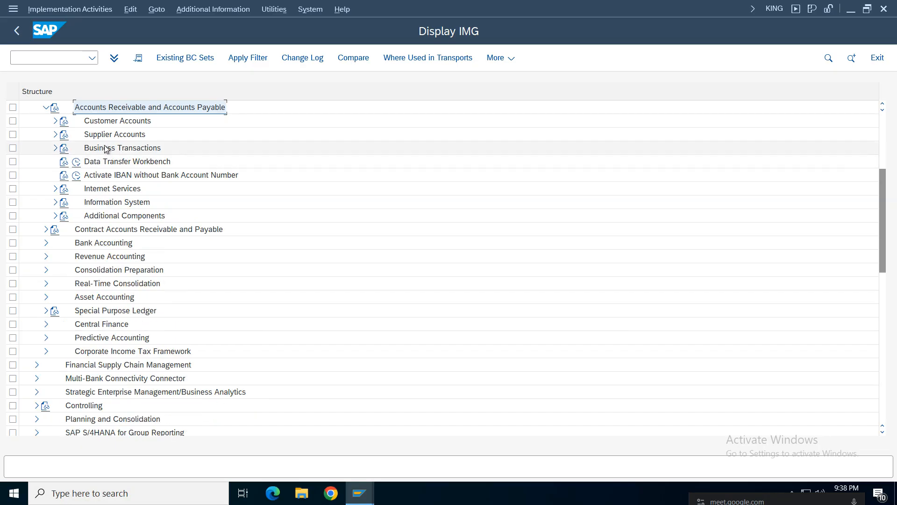
left_click(55, 120)
Step: Under customer Master Data, expand Preparations for Creating Customer Master Data and open Define Account Groups with Screen Layout (Customers)
scroll(93, 164, "up", 2)
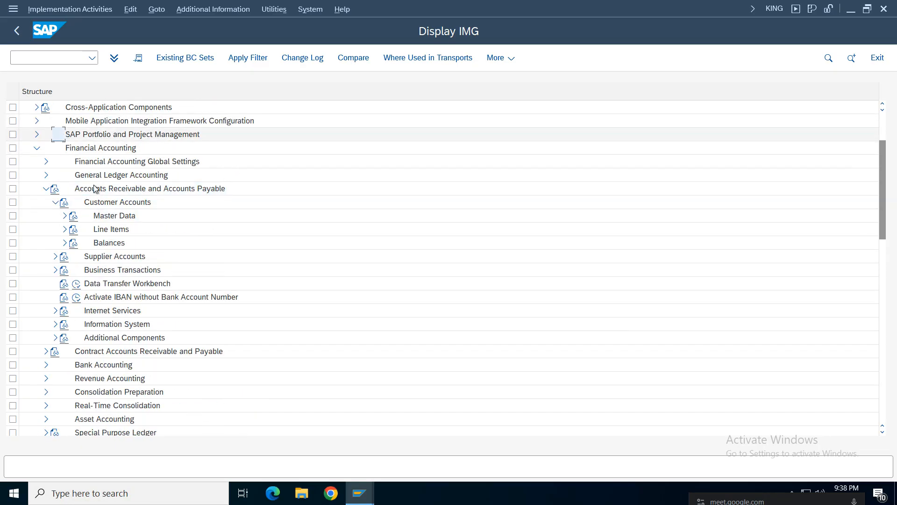
scroll(38, 194, "up", 1)
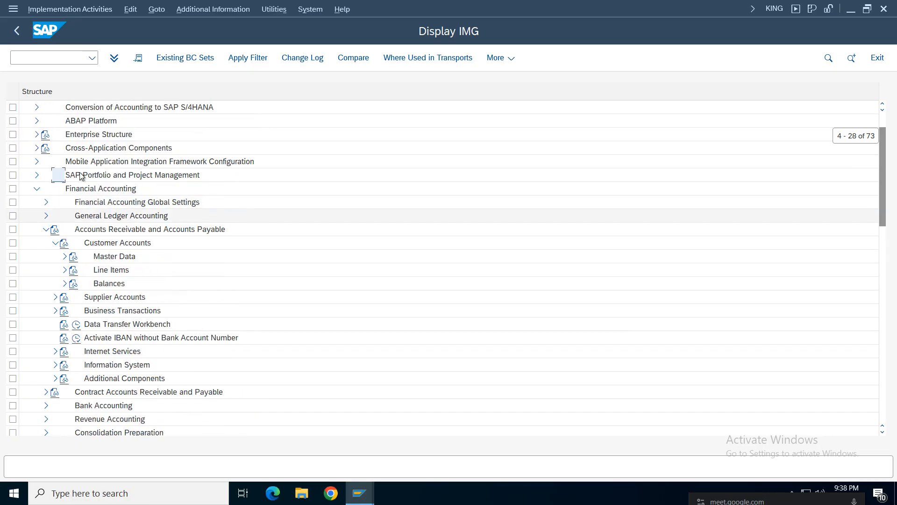
left_click(37, 189)
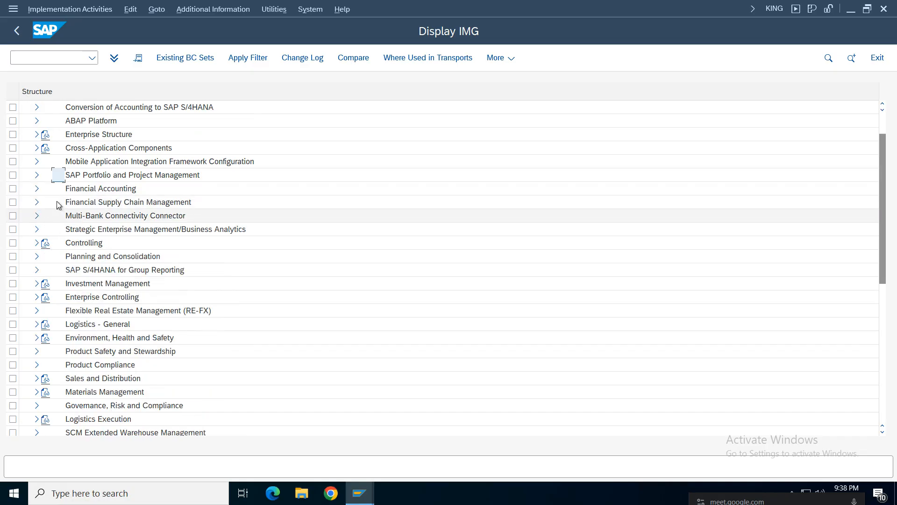
left_click(37, 188)
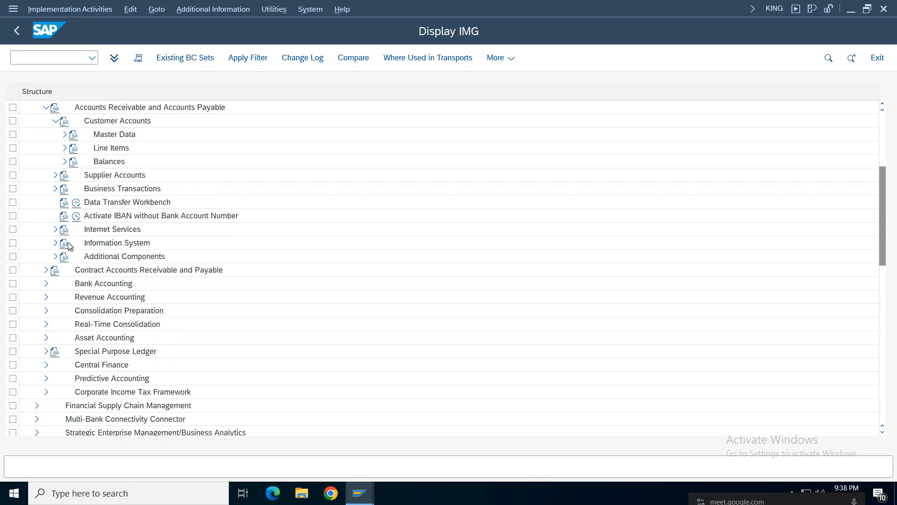
scroll(62, 163, "down", 1)
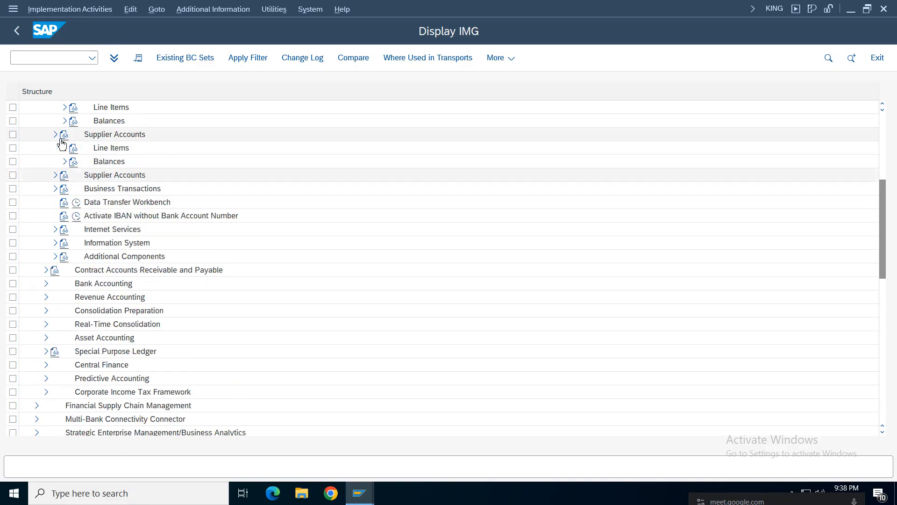
scroll(684, 193, "up", 4)
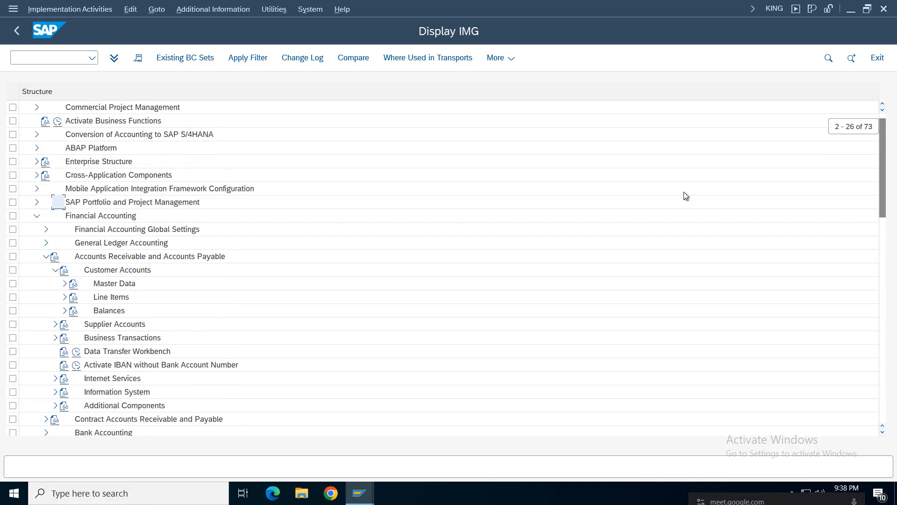
left_click(64, 286)
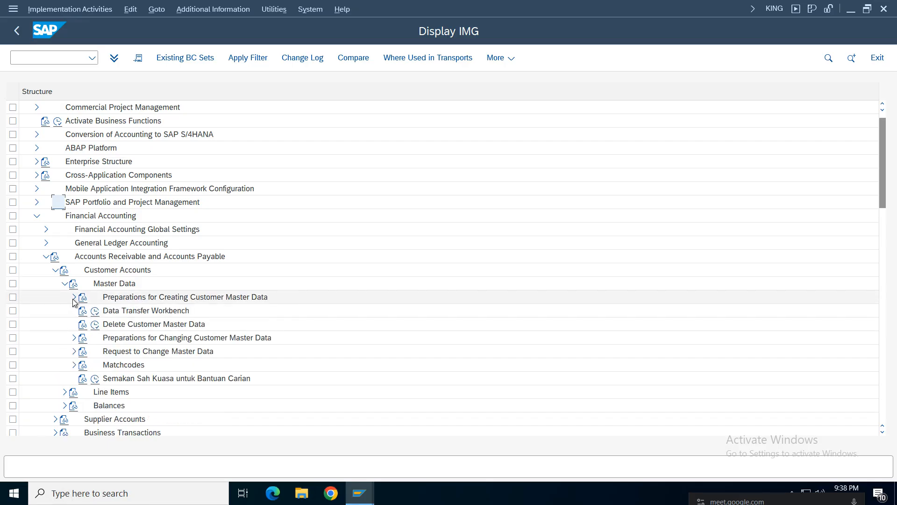
left_click(73, 298)
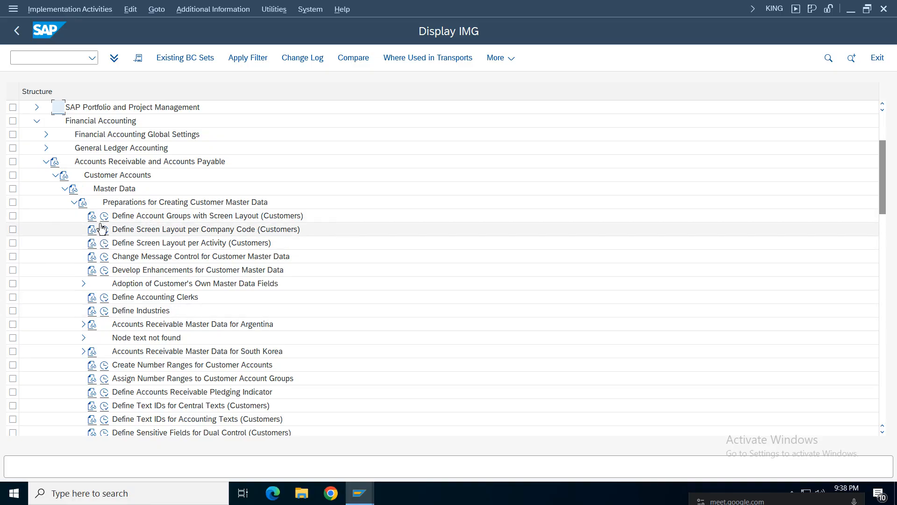
left_click(104, 216)
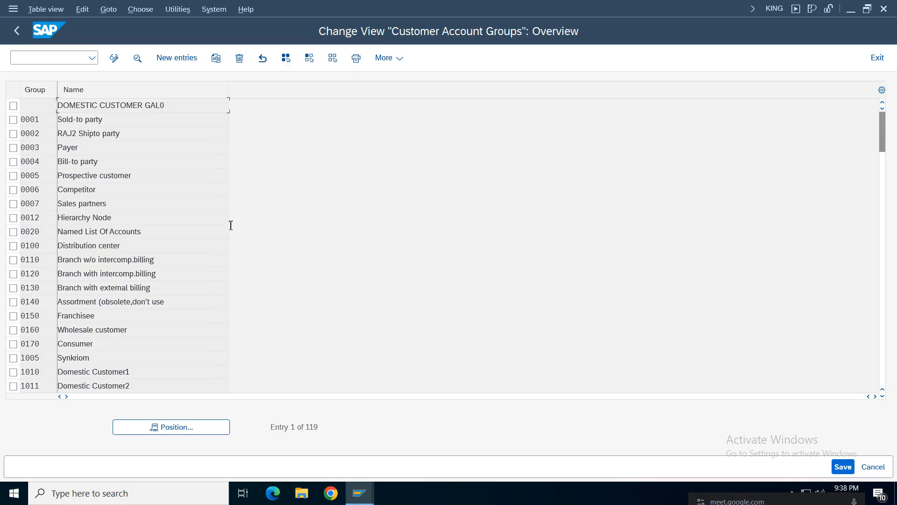
Step: Position the customer account groups at "am", view the details of group AMDC, and return to the IMG structure
left_click(179, 433)
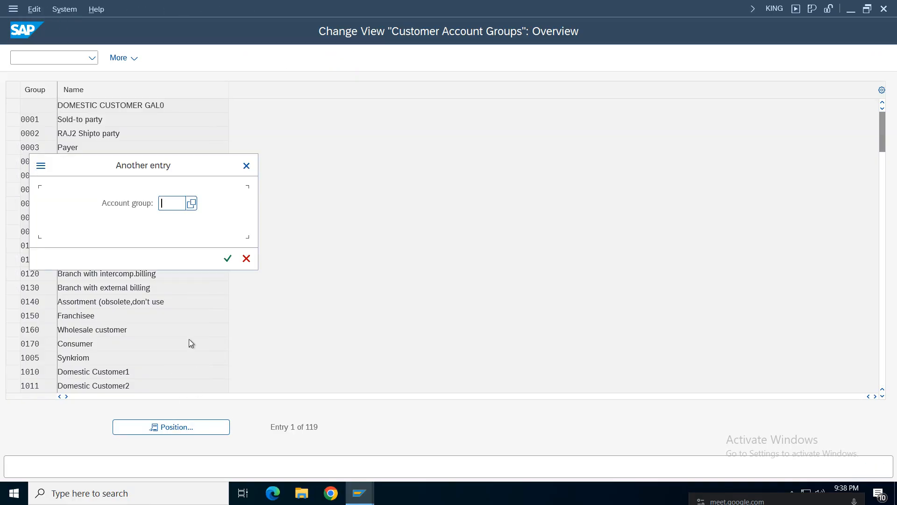
type("am")
key("Return")
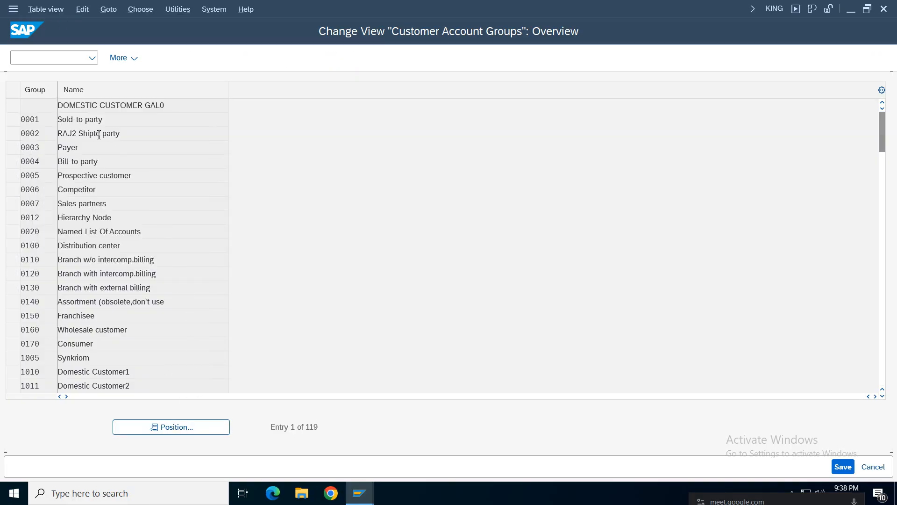
double_click(176, 107)
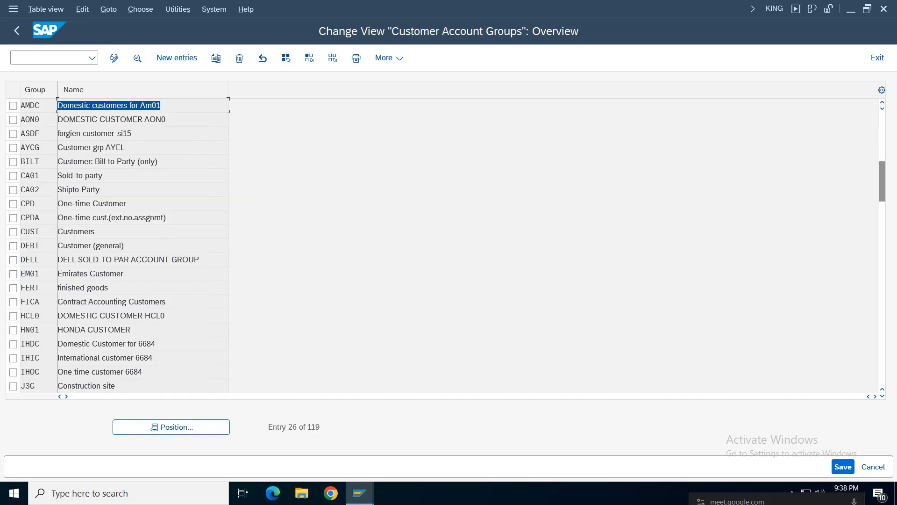
double_click(43, 107)
double_click(89, 105)
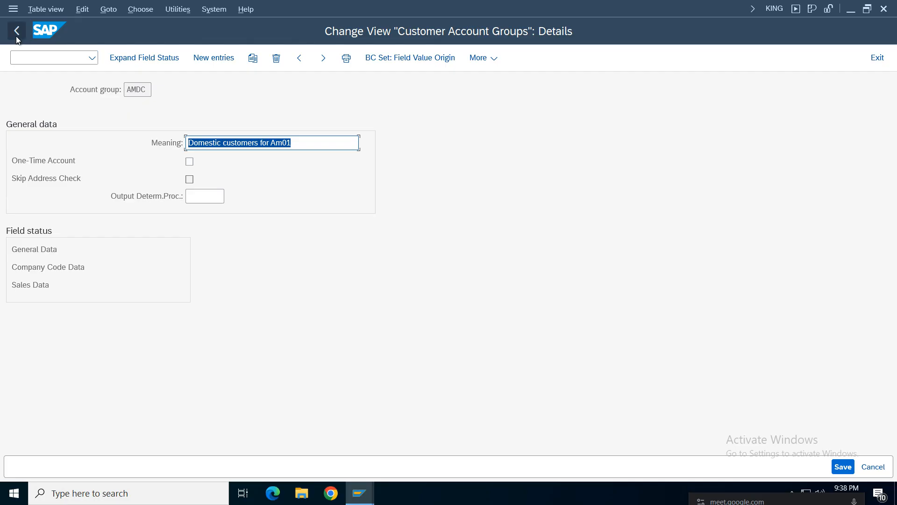
left_click(16, 35)
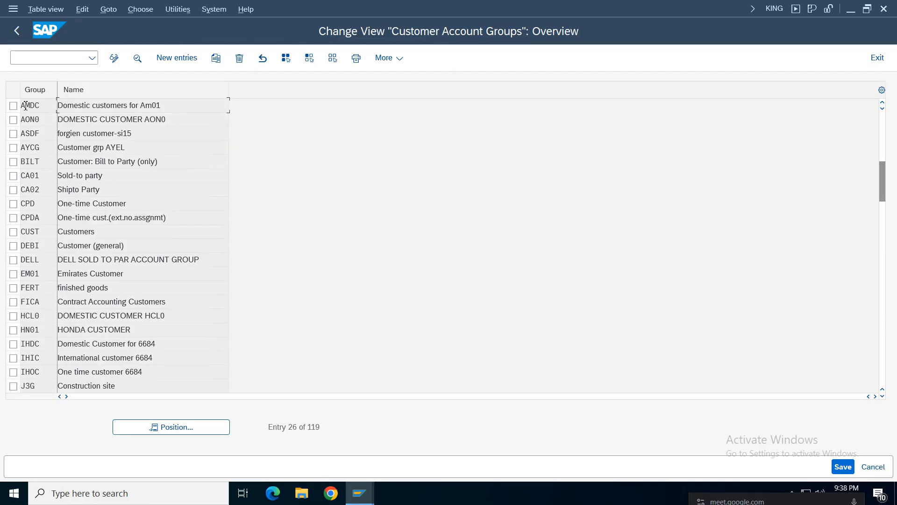
left_click(16, 34)
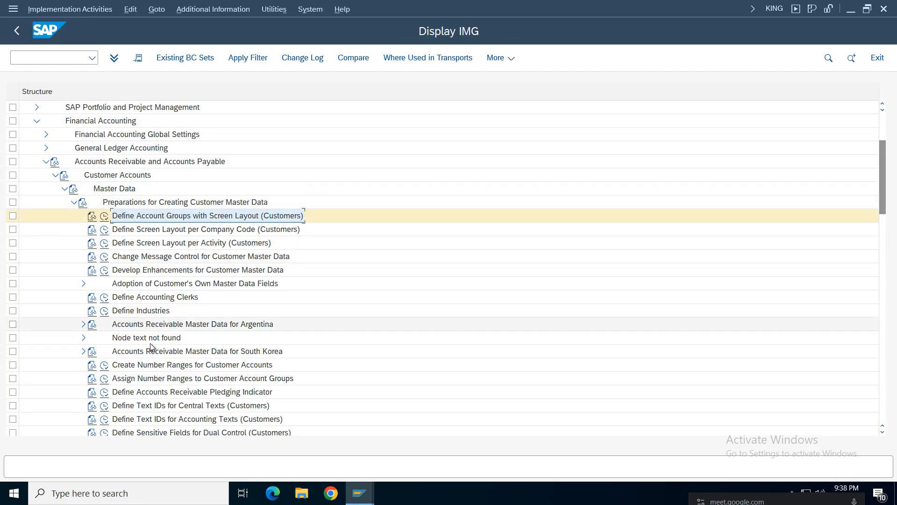
Step: Display the intervals under Create Number Ranges for Customer Accounts, check the customer's line items in the other session, and return to the intervals
left_click(105, 367)
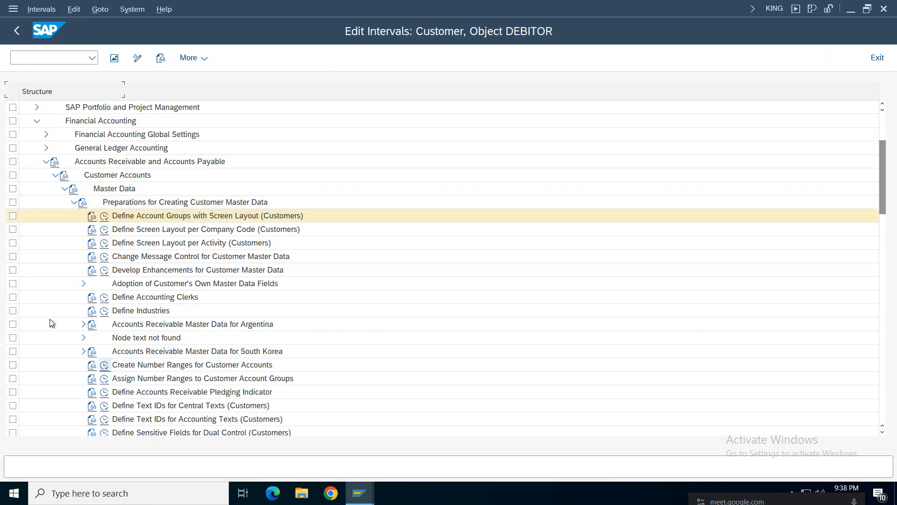
left_click(71, 126)
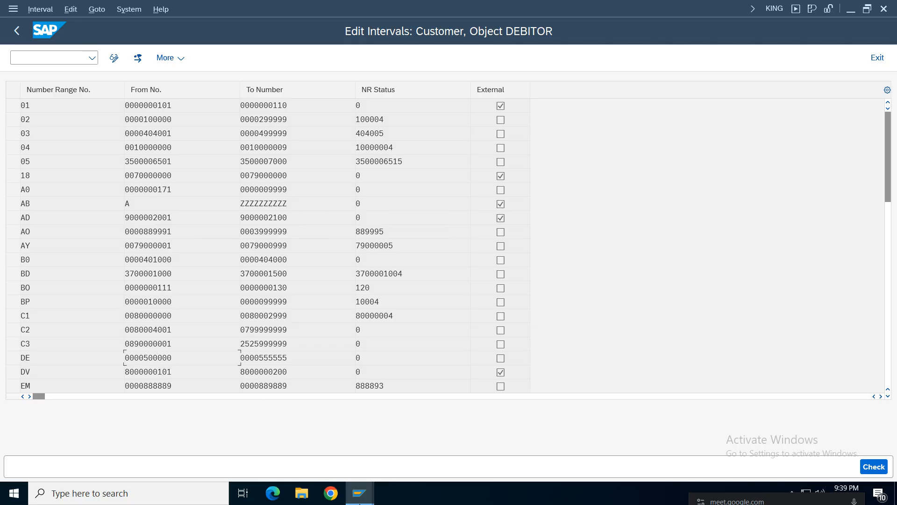
mouse_move(359, 493)
left_click(291, 456)
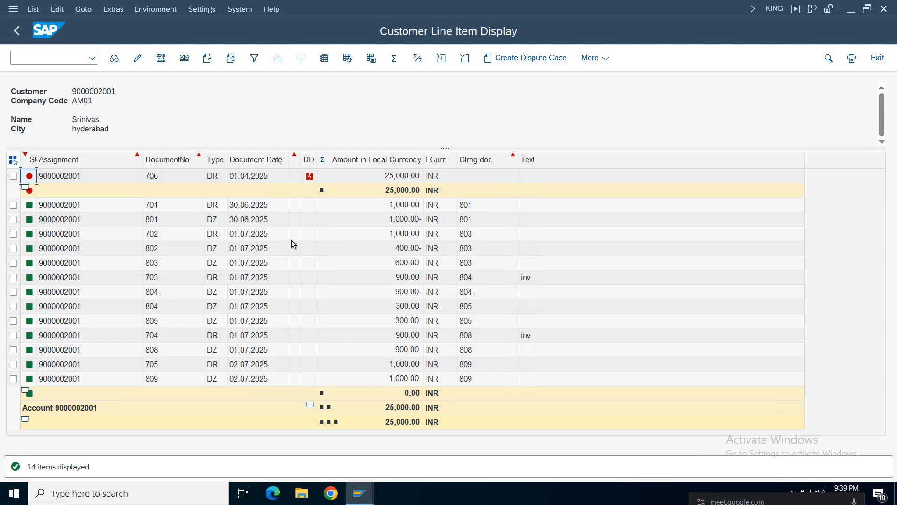
mouse_move(363, 494)
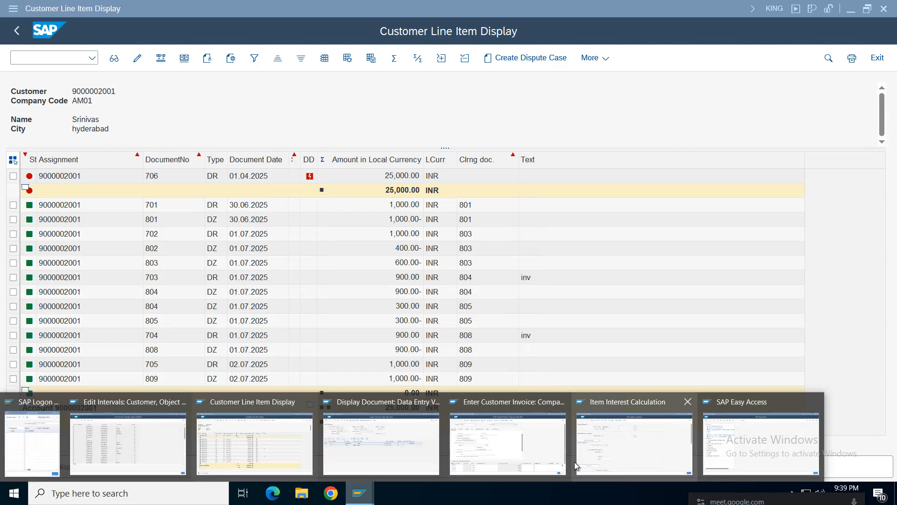
left_click(125, 449)
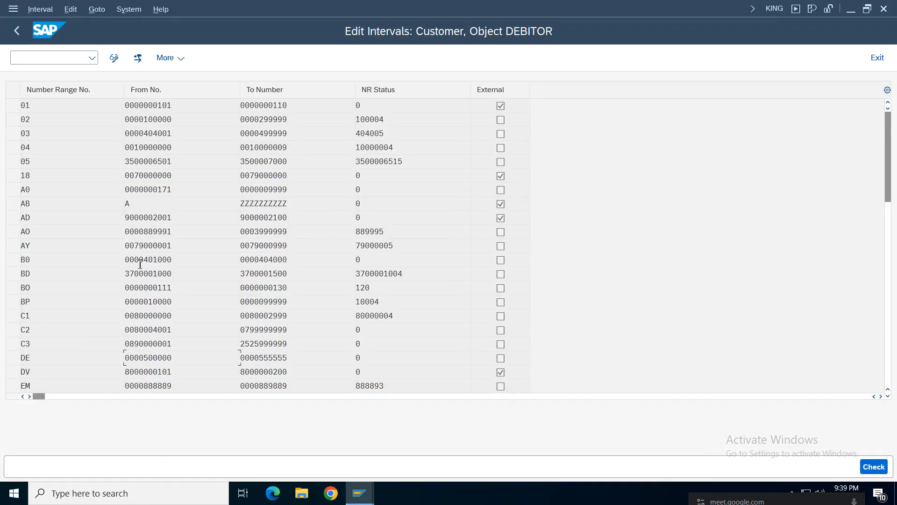
Step: Check number range AD in the customer intervals and return to the IMG structure
left_click(149, 370)
scroll(148, 370, "down", 7)
scroll(149, 369, "up", 7)
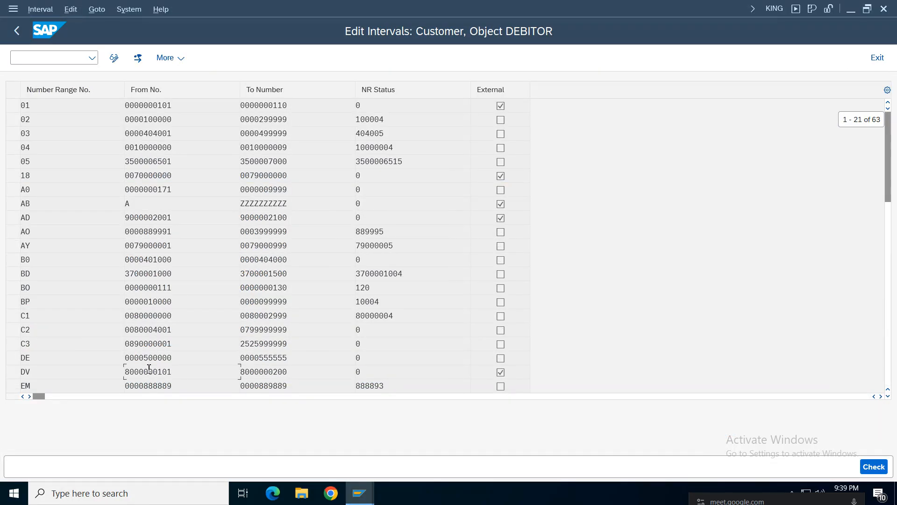
double_click(25, 217)
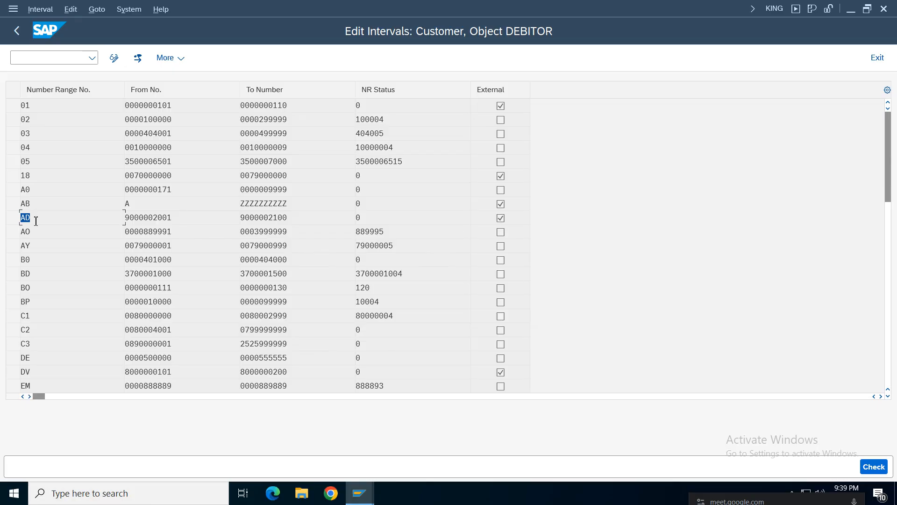
left_click(51, 217)
left_click(17, 31)
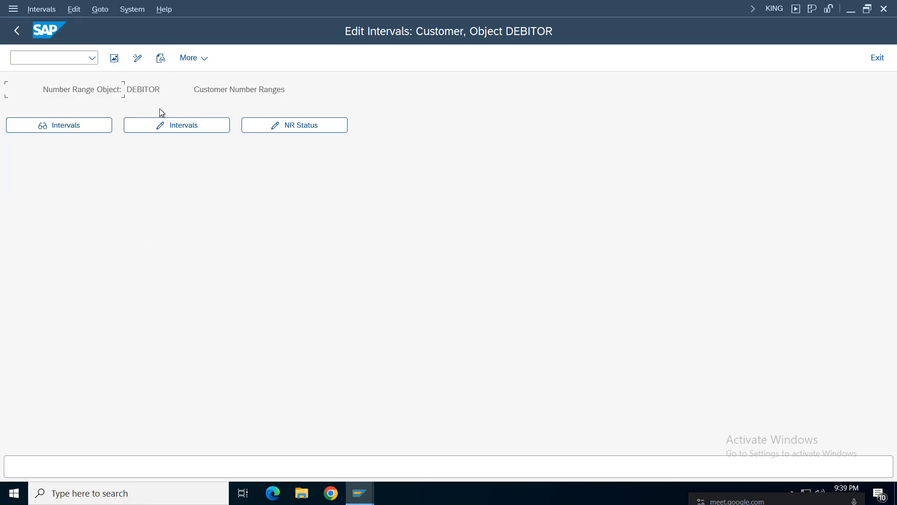
left_click(13, 31)
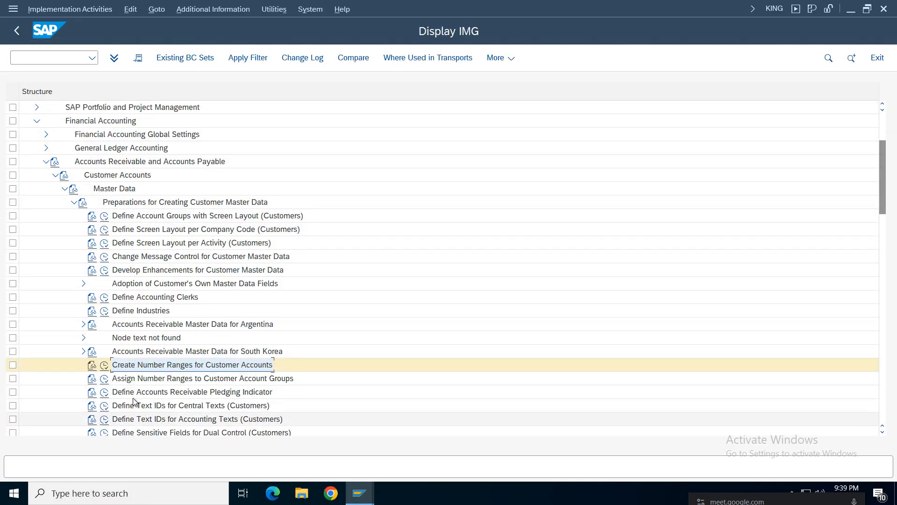
Step: In Assign Number Ranges to Customer Account Groups, position at "am", review the number ranges selectable for group AMDC, and return to the IMG structure
left_click(103, 379)
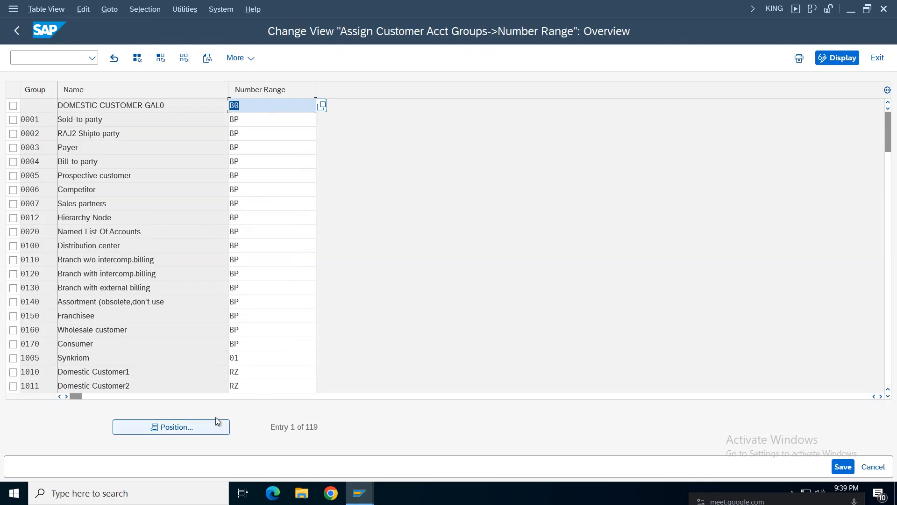
left_click(198, 427)
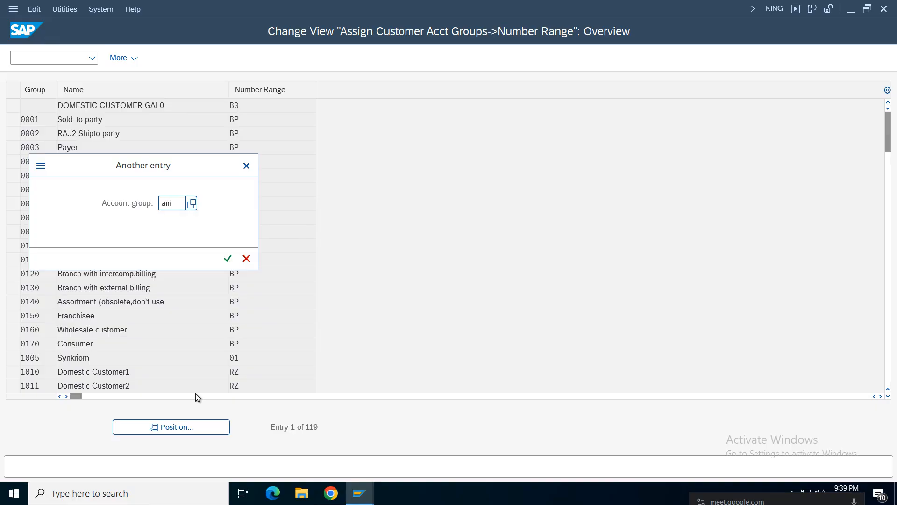
key("Return")
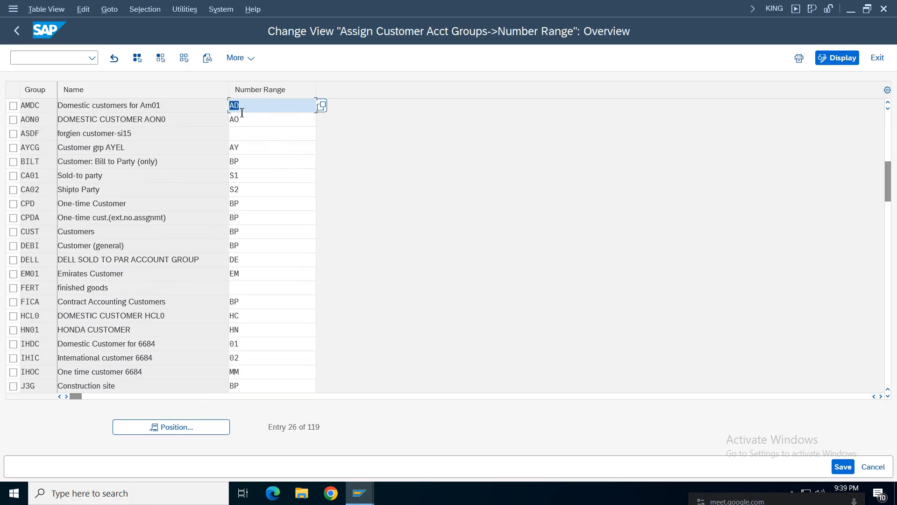
left_click(321, 106)
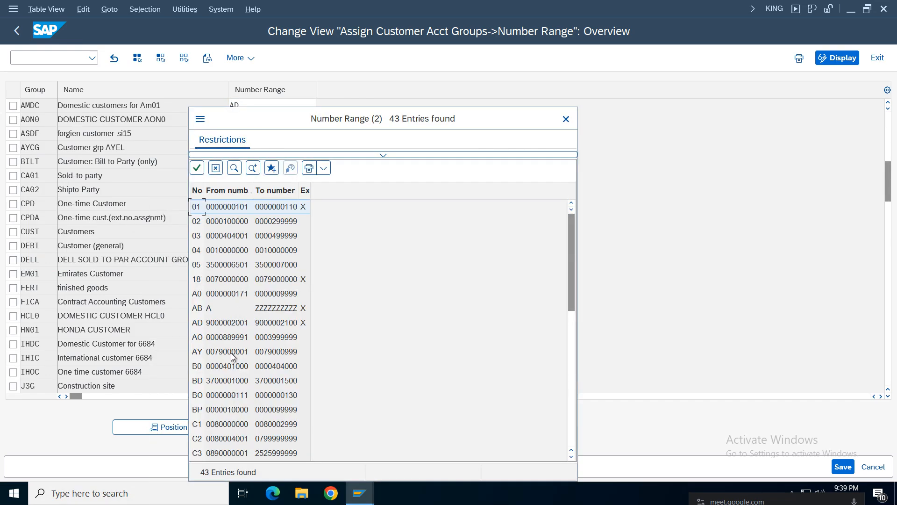
left_click(276, 323)
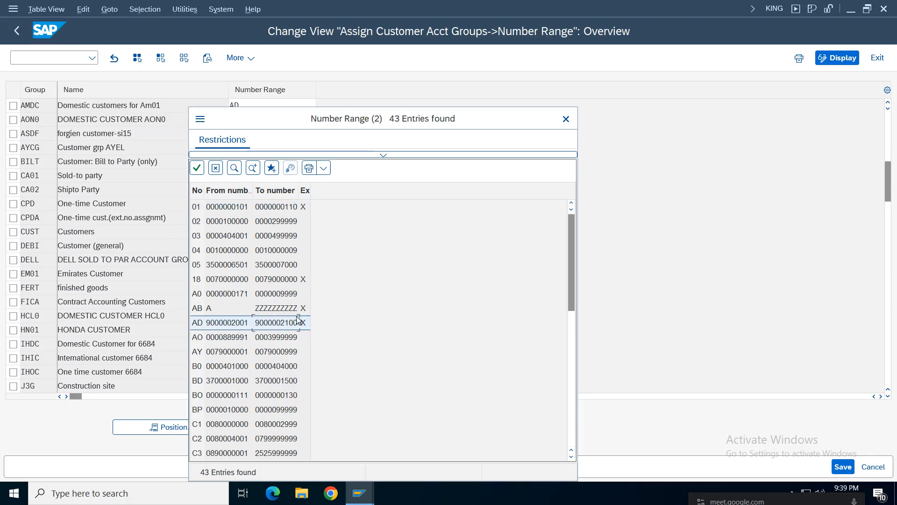
left_click(566, 119)
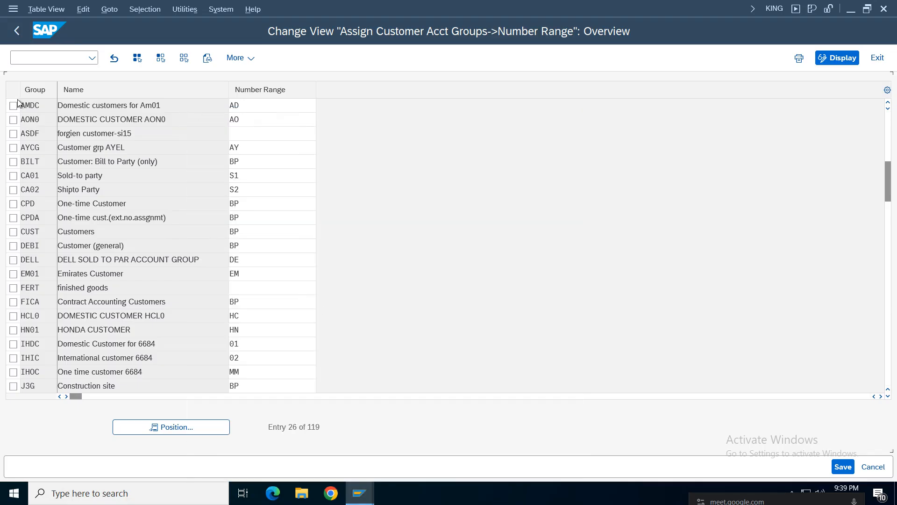
left_click(17, 30)
Step: Collapse Financial Accounting and expand SAP Business Partner, Business Partner, Basic Settings, and Number Ranges and Groupings under Cross-Application Components
left_click(46, 161)
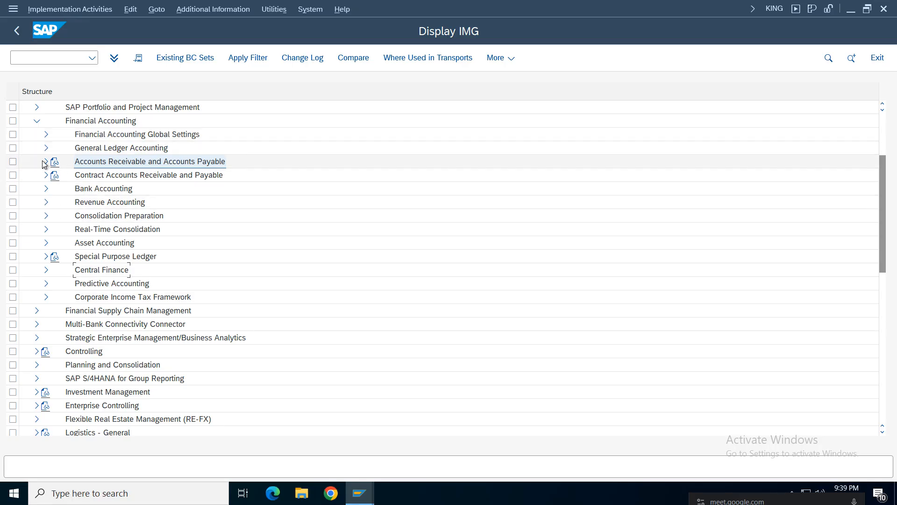
left_click(37, 121)
left_click_drag(884, 234, 881, 195)
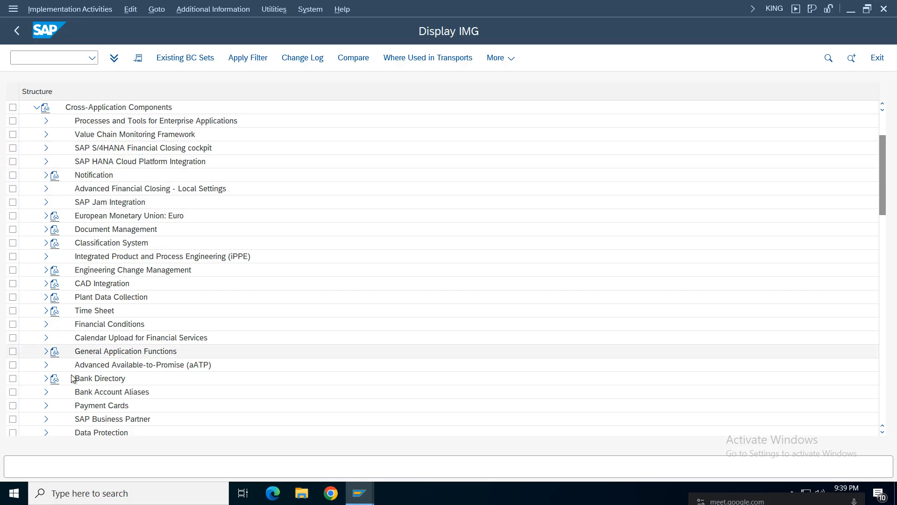
double_click(114, 417)
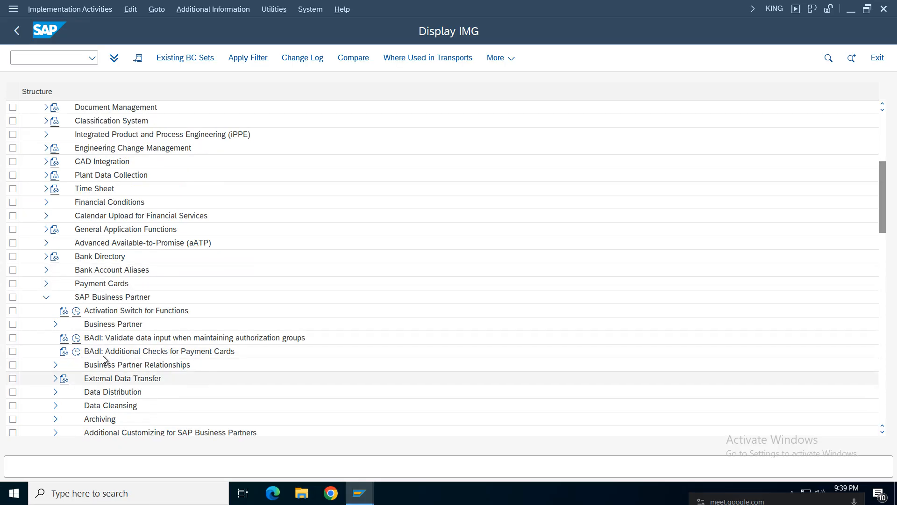
double_click(95, 327)
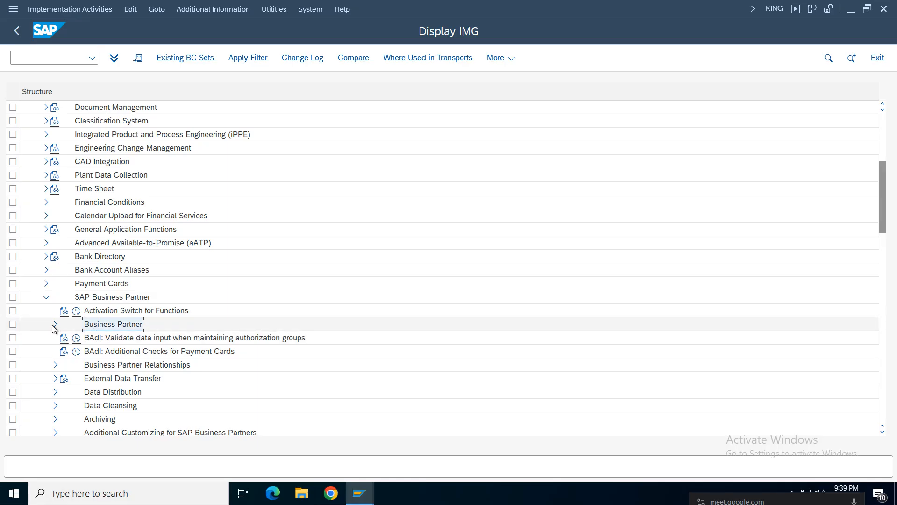
double_click(117, 337)
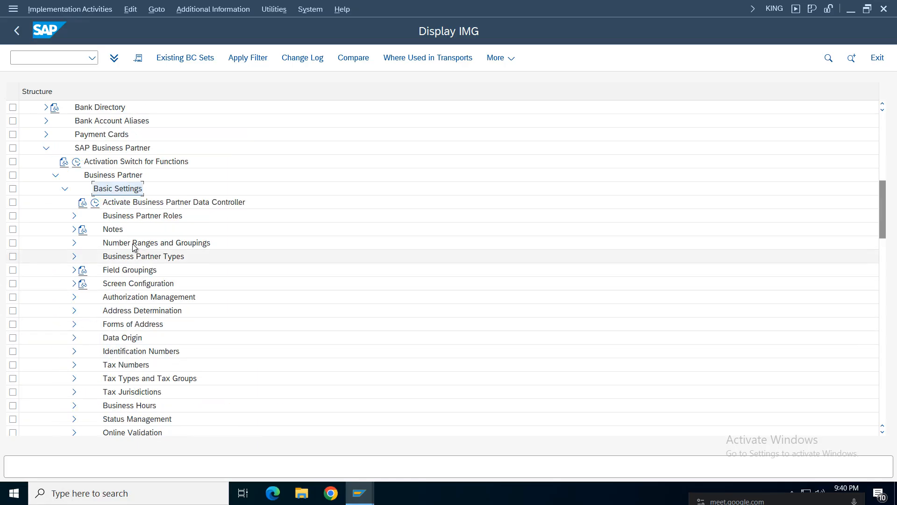
left_click(124, 244)
left_click(75, 243)
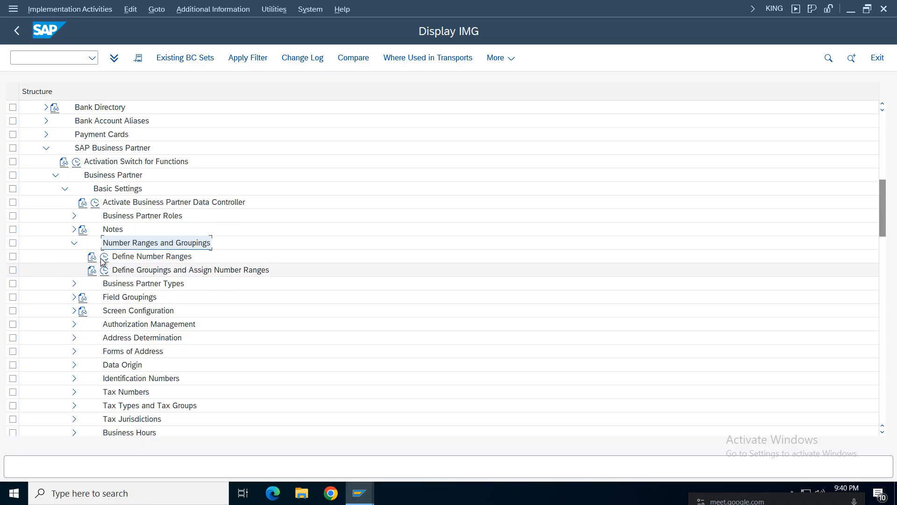
Step: Display the business partner number range intervals, examine the limits and status of range AD, and return to the IMG structure
left_click(104, 256)
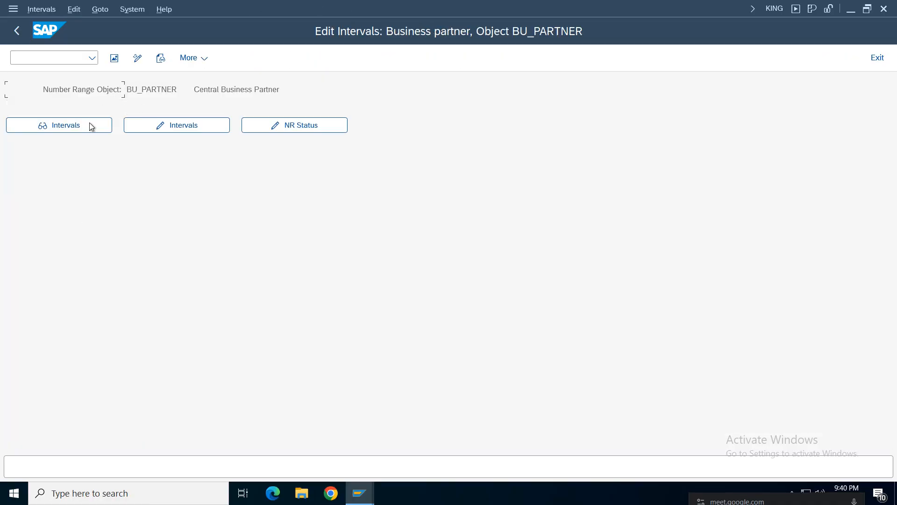
left_click(91, 126)
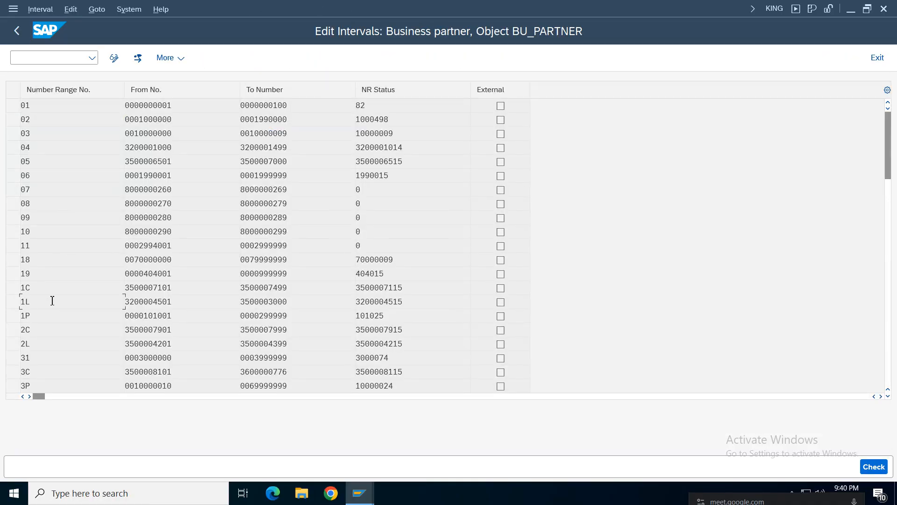
scroll(52, 301, "down", 7)
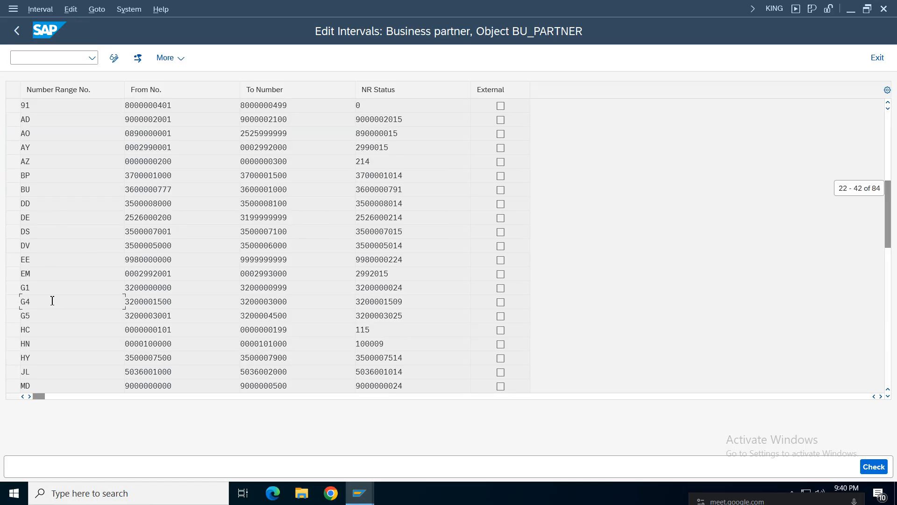
double_click(176, 117)
left_click_drag(293, 120, 120, 119)
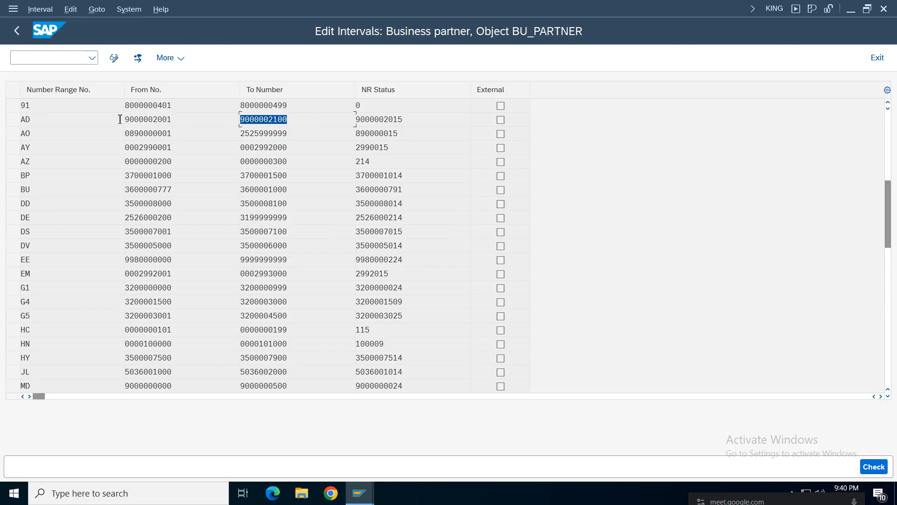
left_click_drag(419, 122, 211, 118)
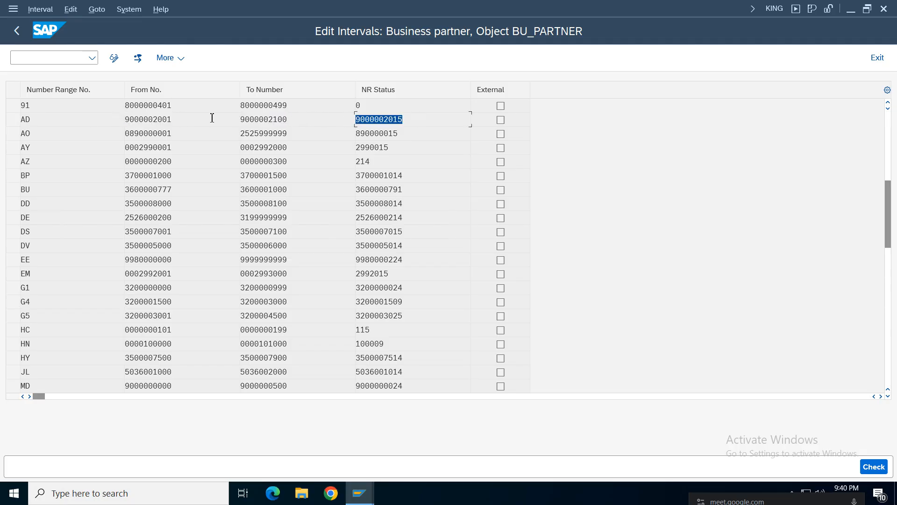
left_click_drag(417, 122, 44, 122)
left_click(16, 34)
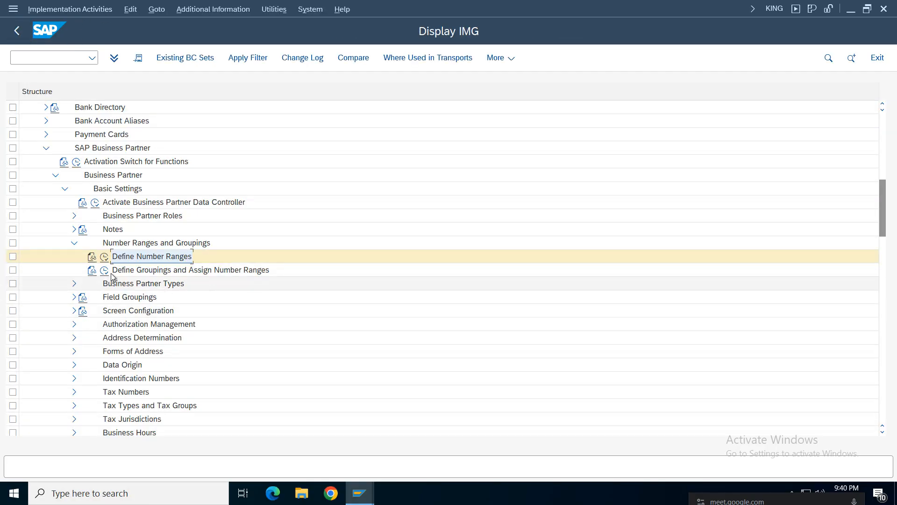
Step: Open Define Groupings and Assign Number Ranges for business partners
left_click(104, 270)
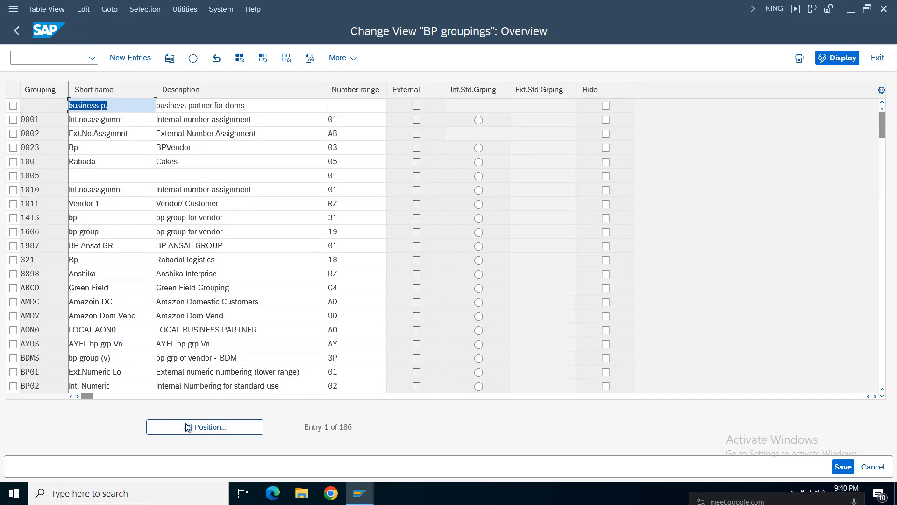
Step: Locate grouping AMDC in the BP groupings and check its description and assigned number range
left_click(188, 427)
type("a")
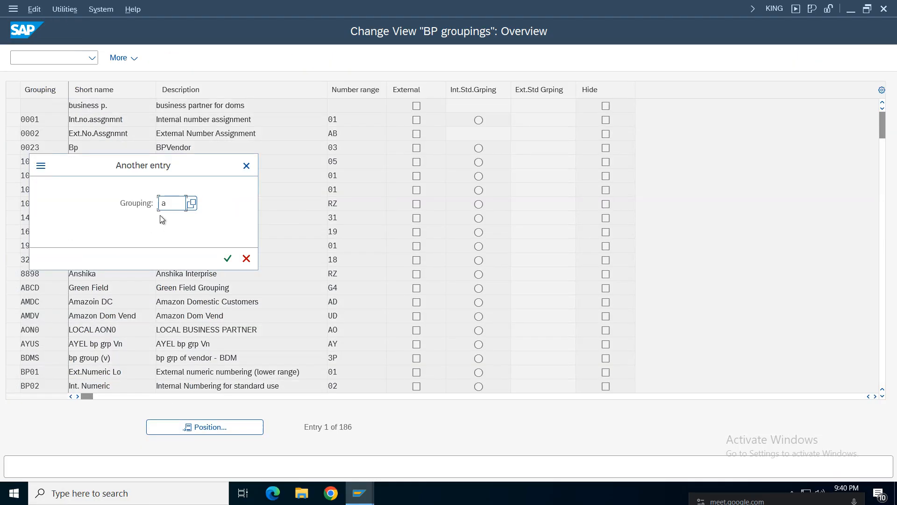
type("mdc")
key("Return")
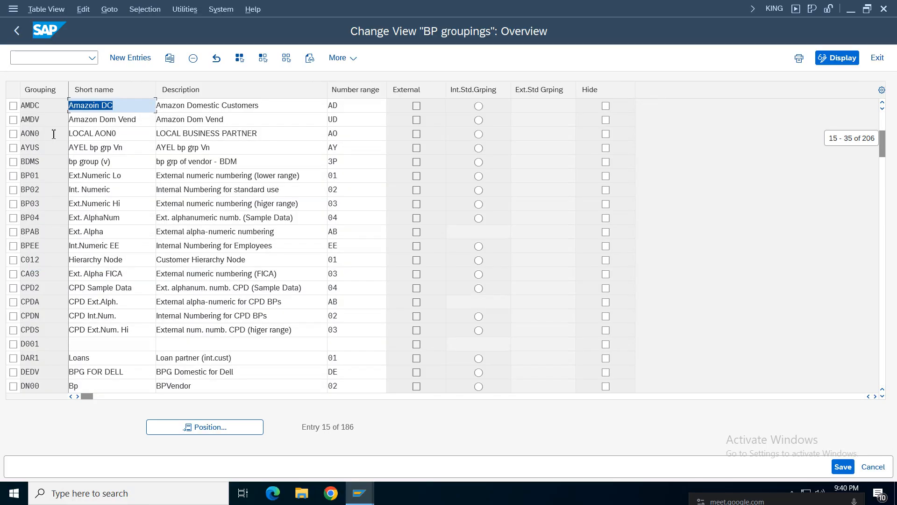
left_click(47, 111)
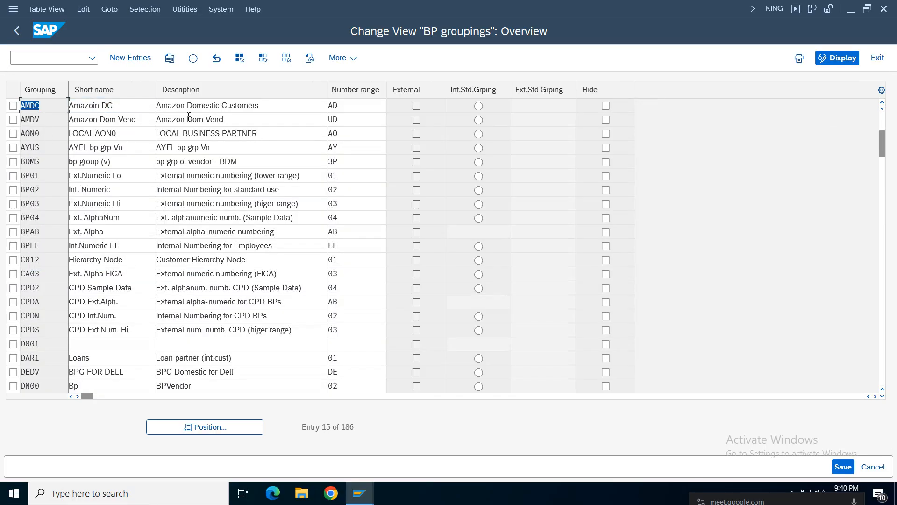
left_click_drag(268, 104, 80, 102)
left_click_drag(343, 107, 147, 127)
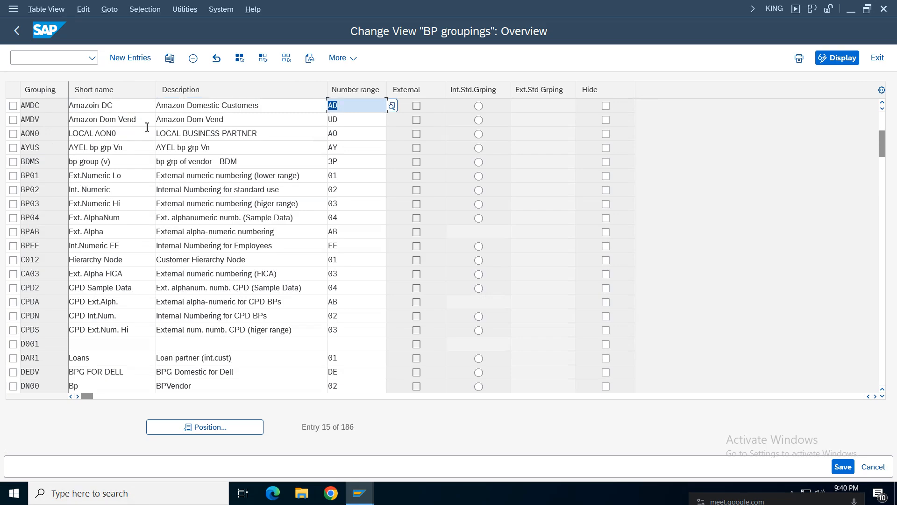
left_click(17, 31)
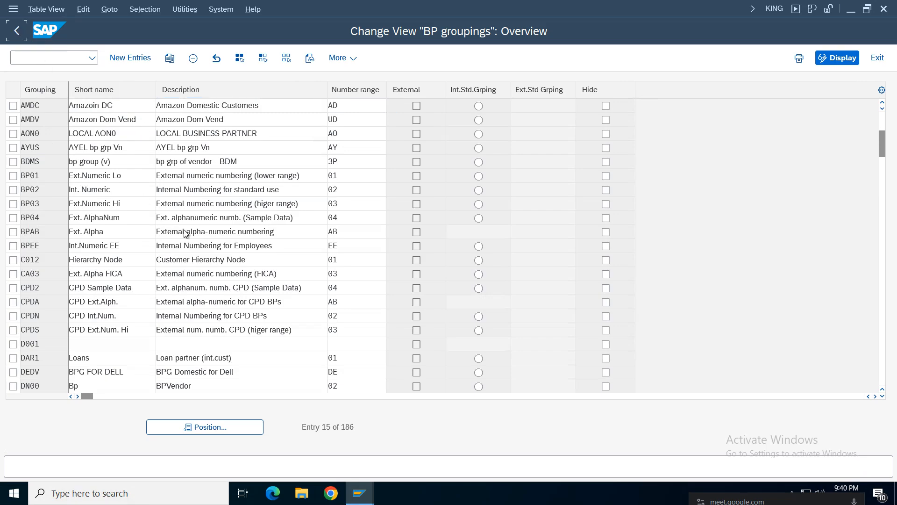
Step: Collapse the SAP Business Partner node and its open subnodes in the IMG structure
left_click(73, 242)
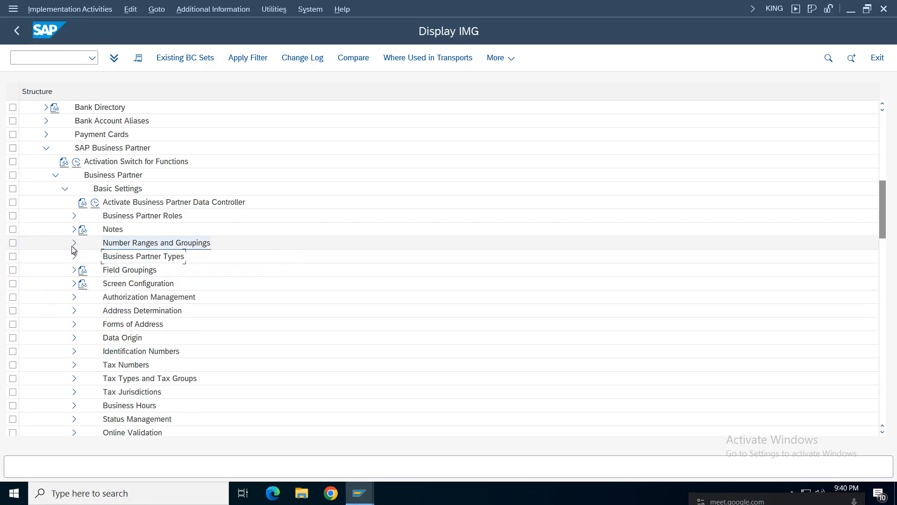
left_click(55, 175)
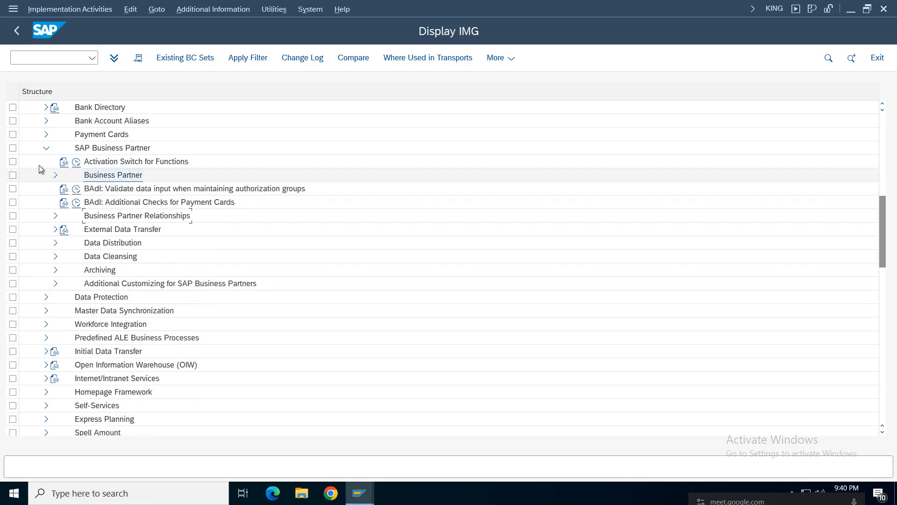
left_click(46, 148)
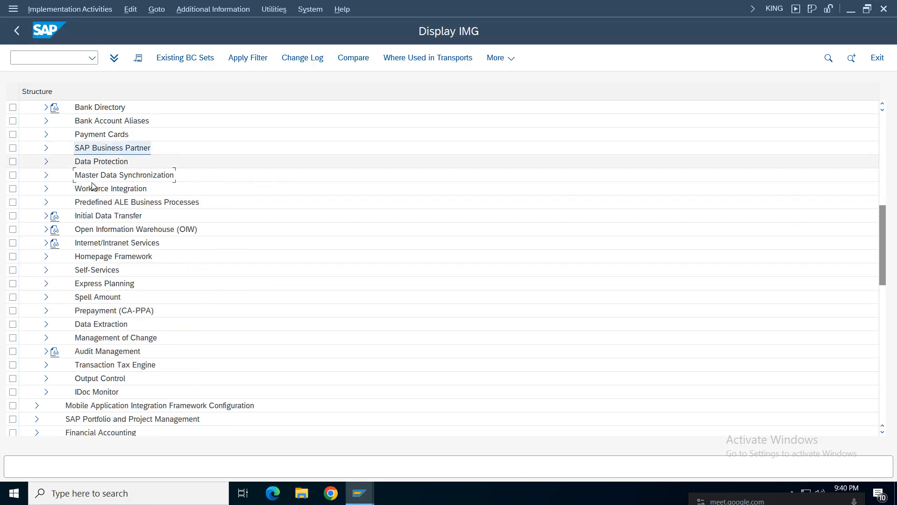
Step: Open Define Number Assignment for Direction BP to Customer from the Customer/Vendor Integration settings under Master Data Synchronization
left_click(46, 175)
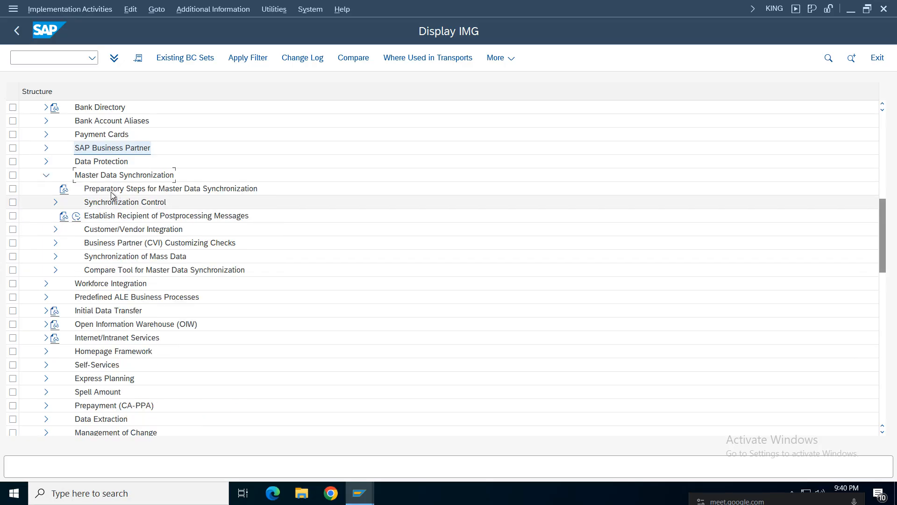
left_click(55, 230)
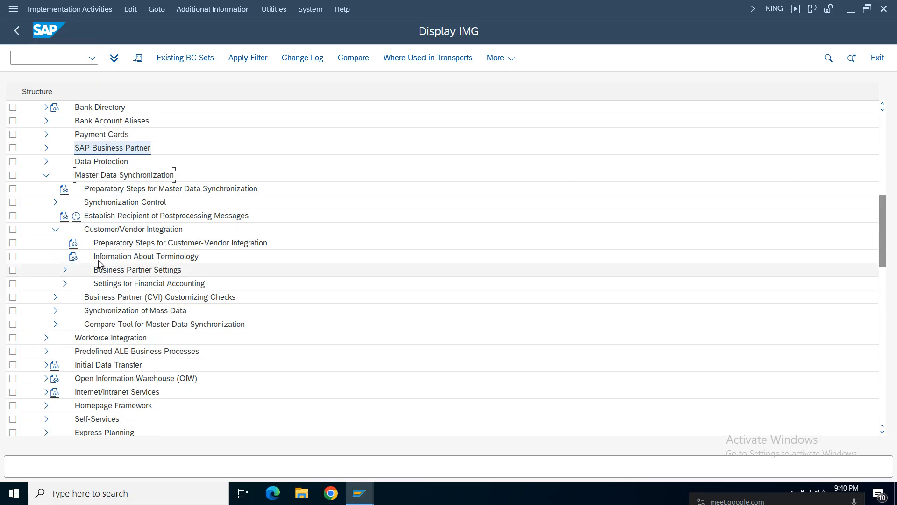
left_click(65, 269)
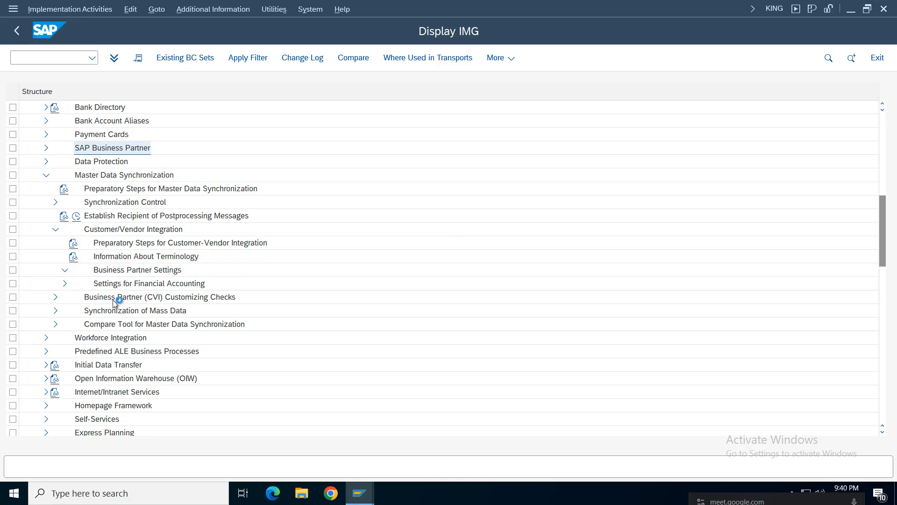
left_click(73, 283)
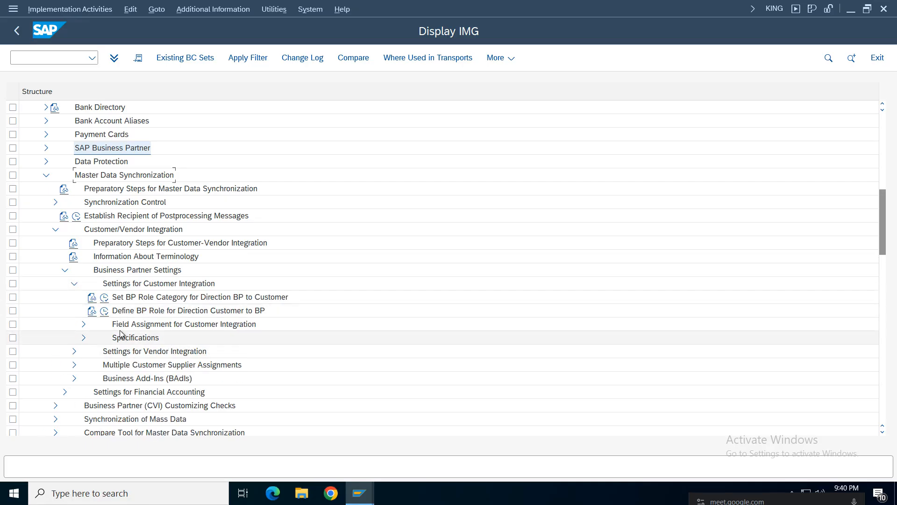
left_click(85, 324)
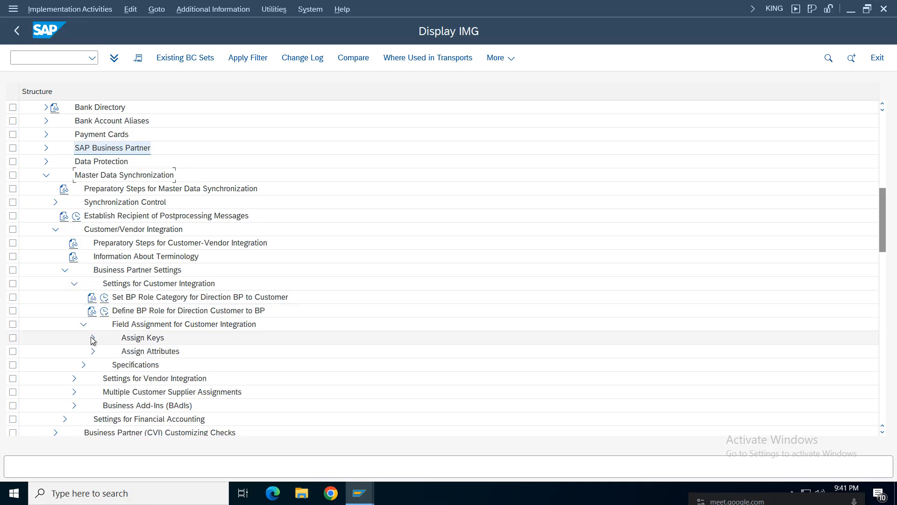
left_click(92, 338)
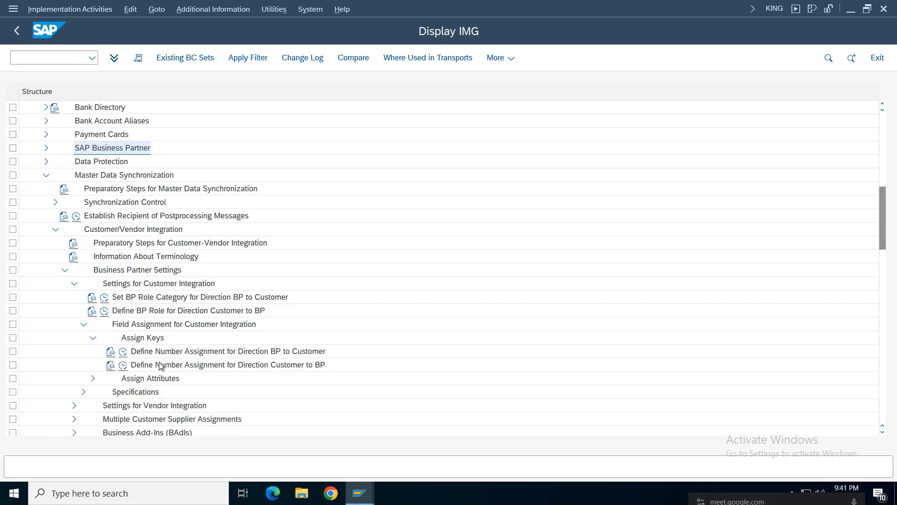
left_click(190, 356)
left_click(125, 353)
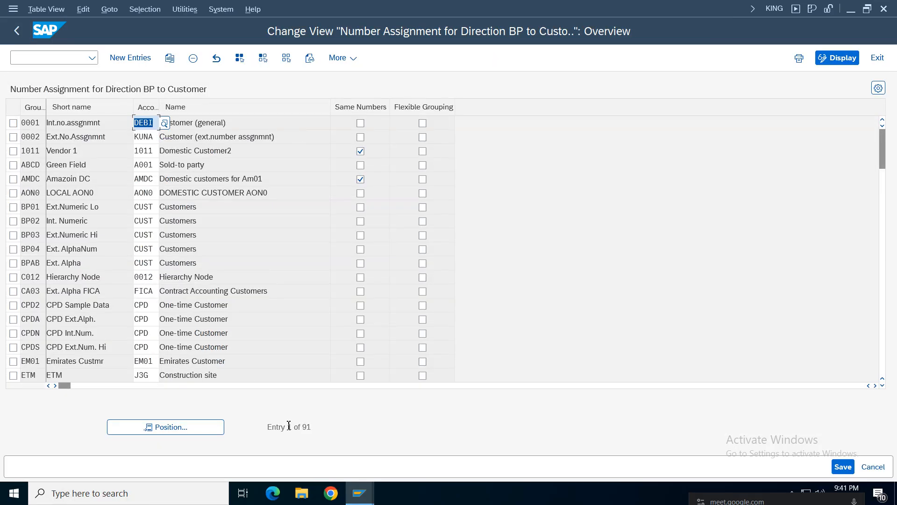
Step: Locate grouping AMDC in the BP-to-customer number assignment and check its account group and Same Numbers setting
left_click(209, 431)
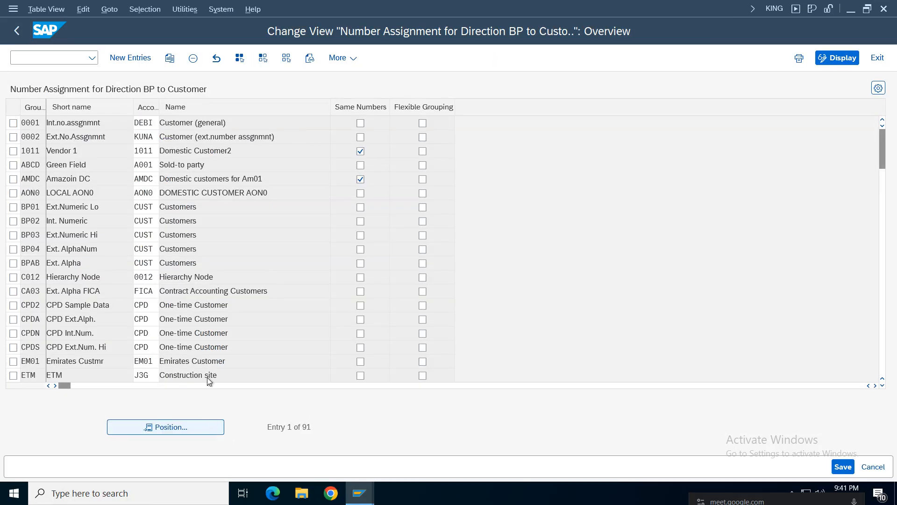
type("amdc")
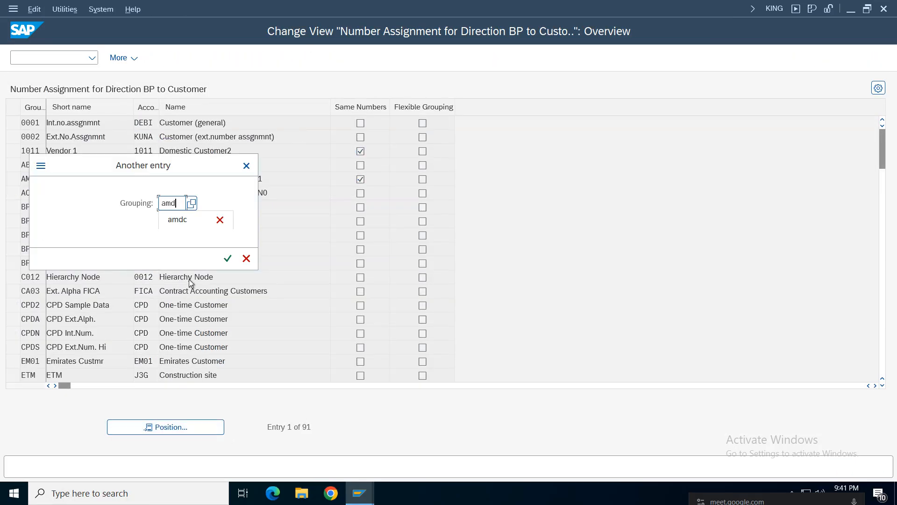
key("Return")
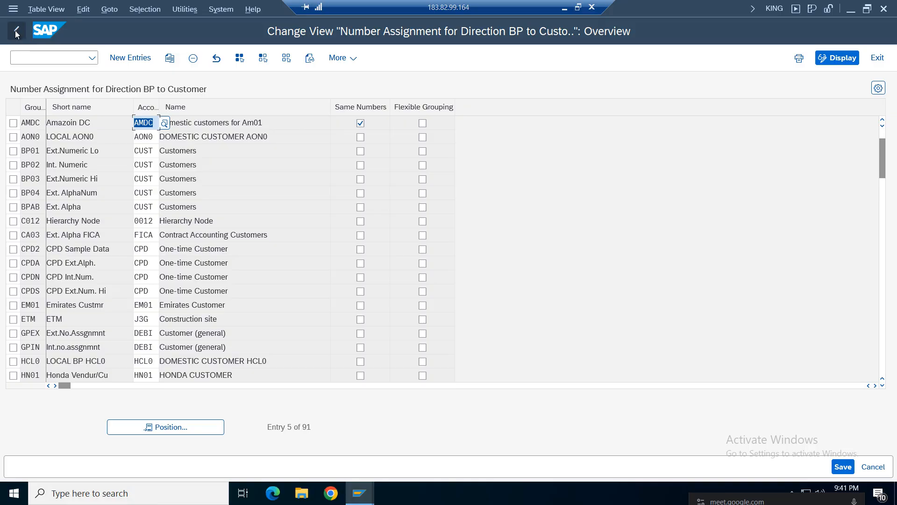
left_click(16, 32)
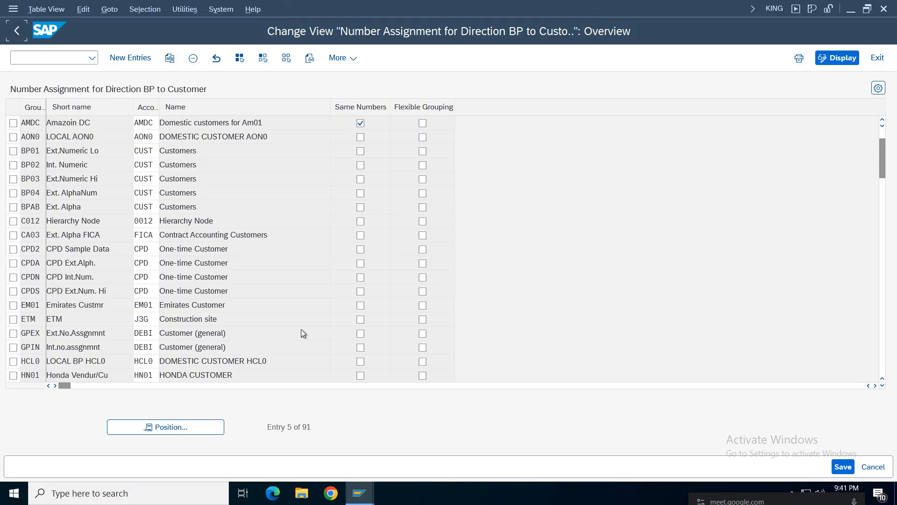
Step: Switch to the SAP Easy Access session and start the Maintain Business Partner transaction
mouse_move(363, 479)
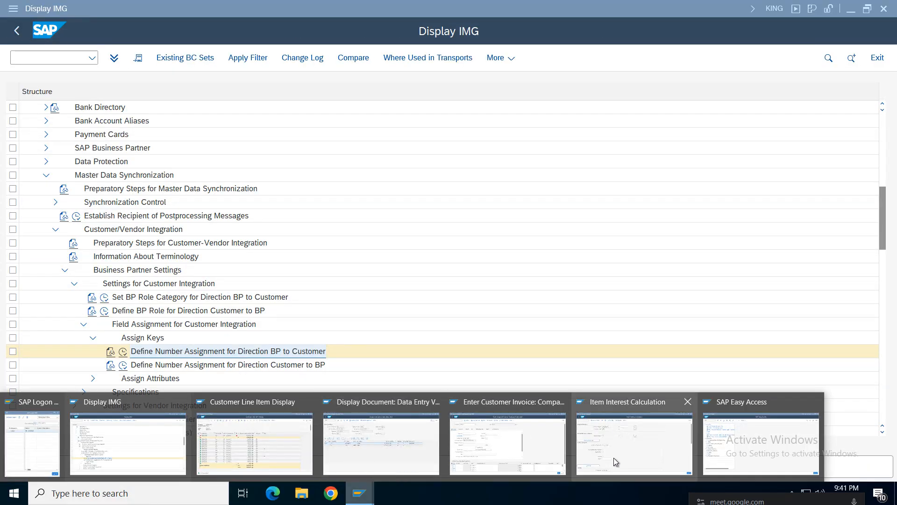
left_click(757, 435)
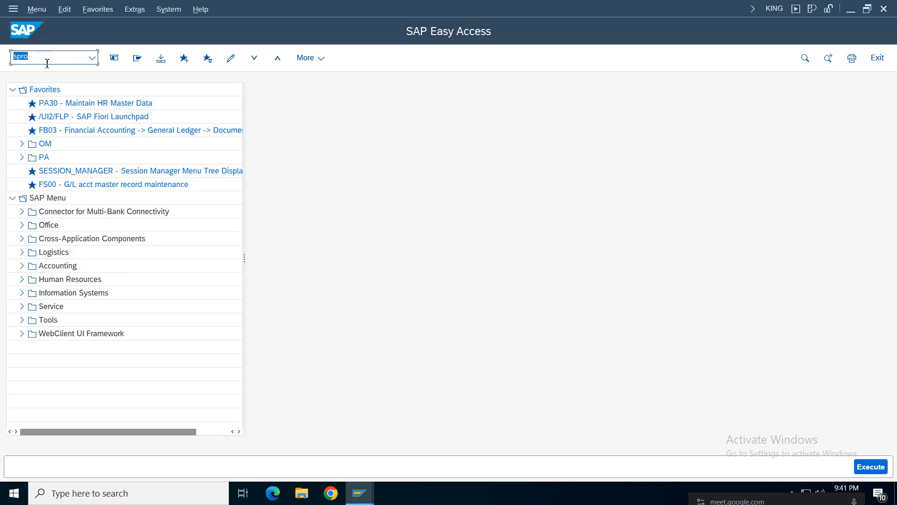
key("BackSpace")
key("Return")
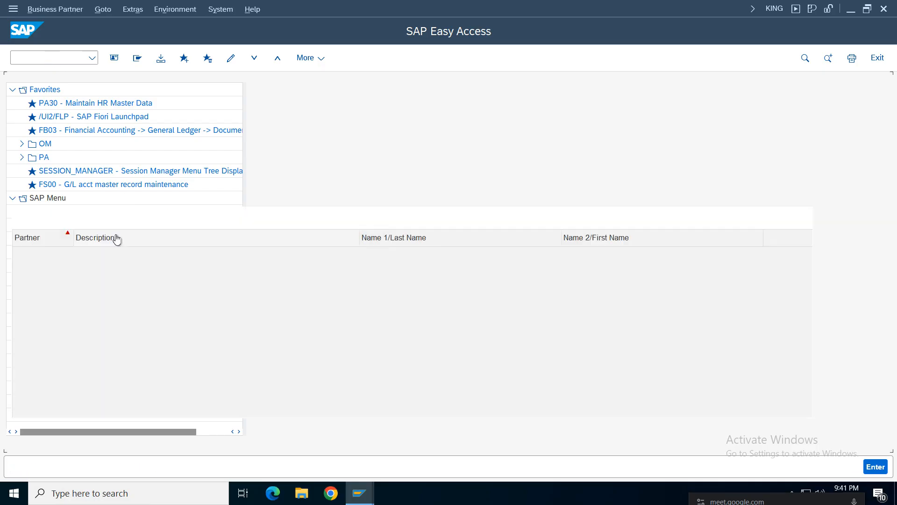
Step: Set the business partner search to find by 7 Customer Number
left_click(119, 163)
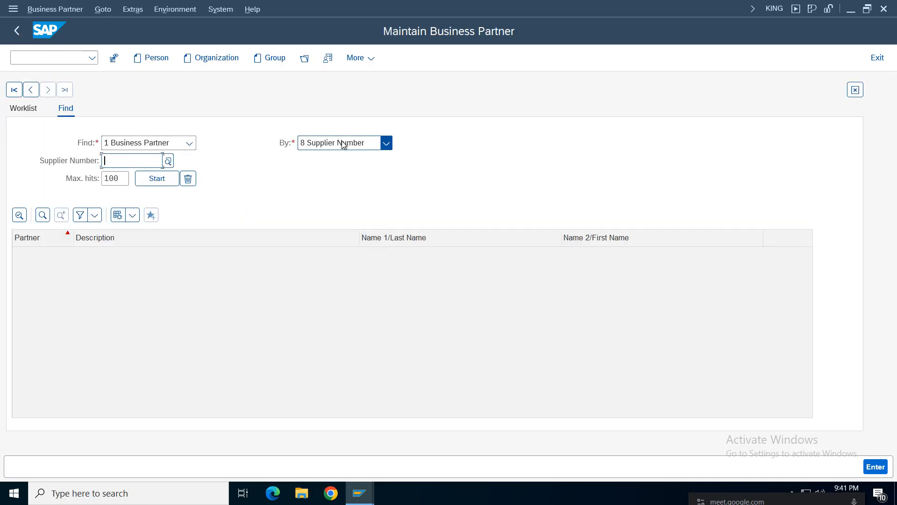
left_click(345, 144)
key("Escape")
key("F4")
left_click(320, 264)
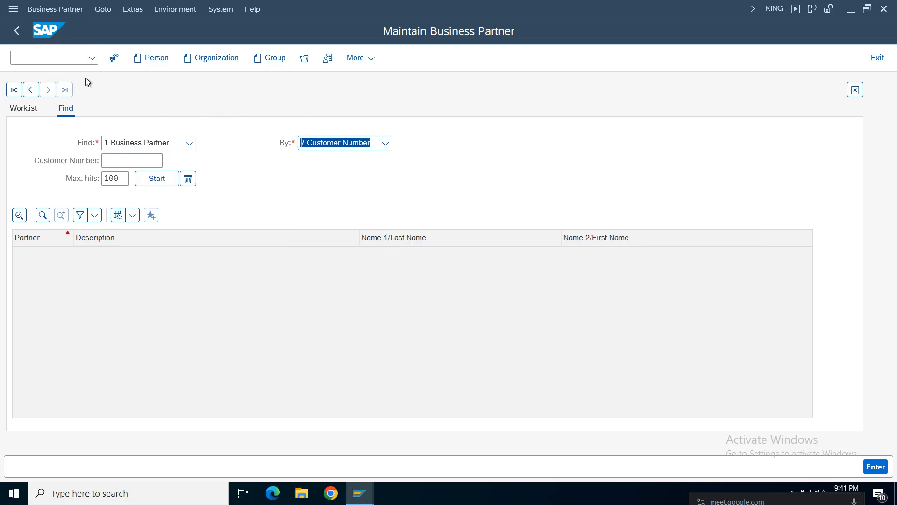
Step: Start a new organization with grouping AMDC Amazon Domestic Customers and BP role 000000 Business Partner (Gen.)
left_click(210, 57)
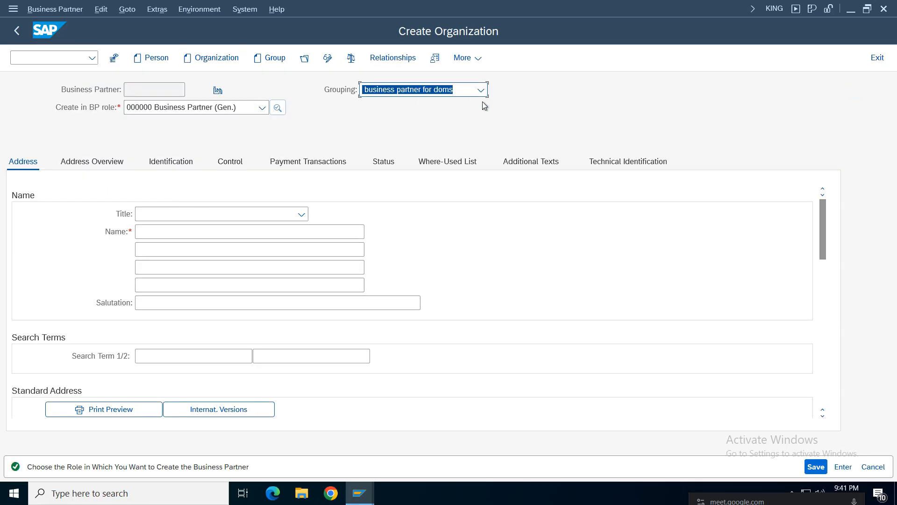
left_click(481, 90)
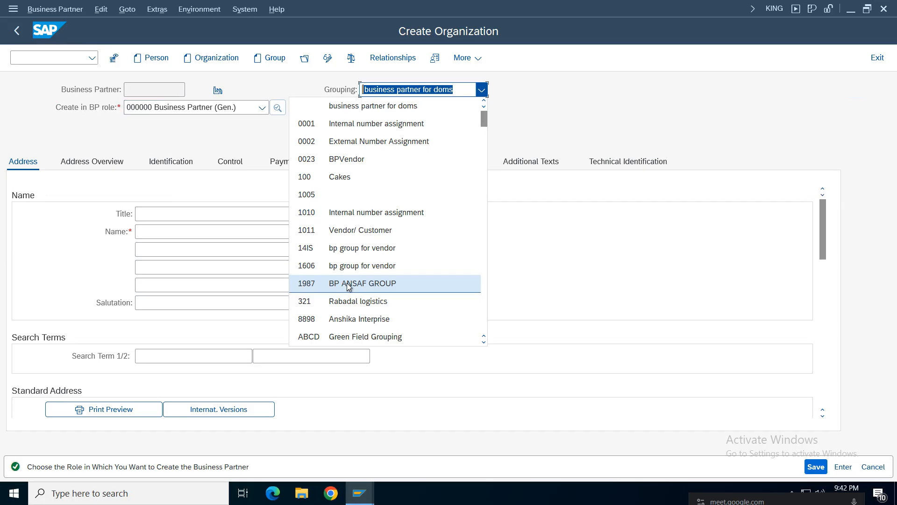
key("Down")
key("Down")
key("Down")
key("Down")
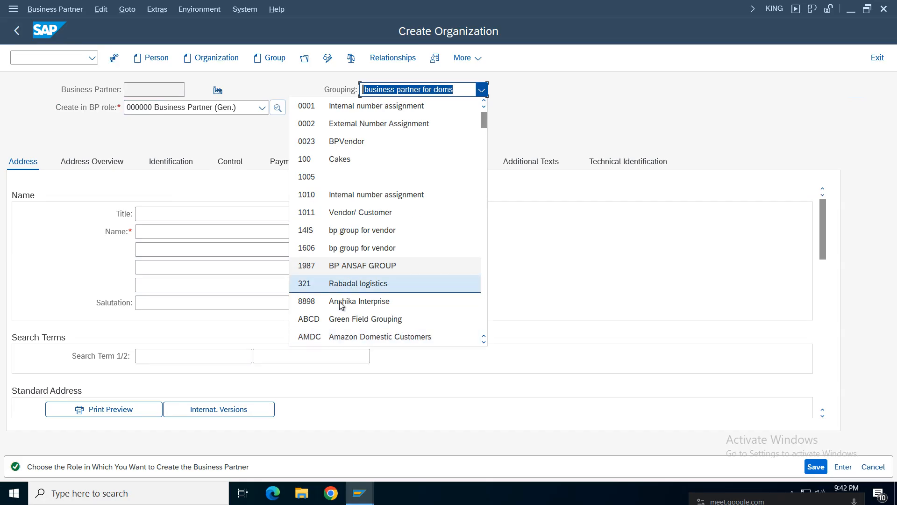
left_click(346, 337)
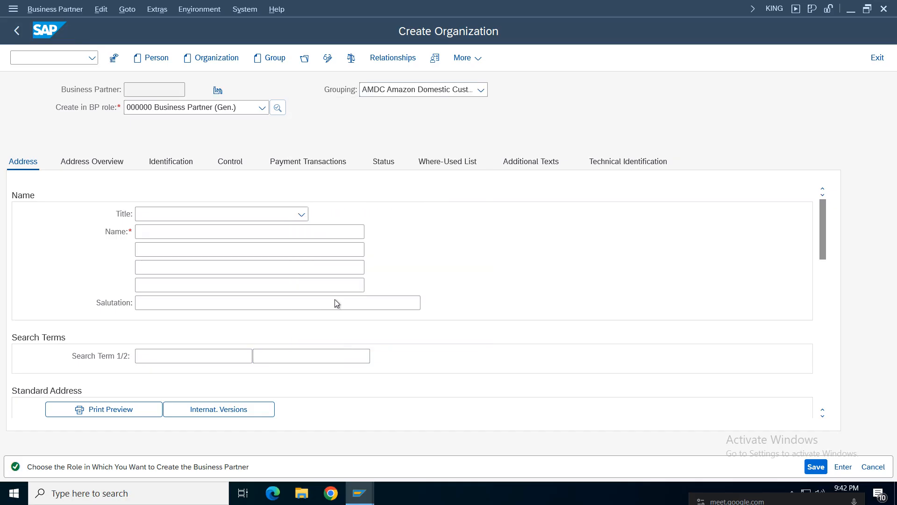
left_click(262, 108)
left_click(312, 124)
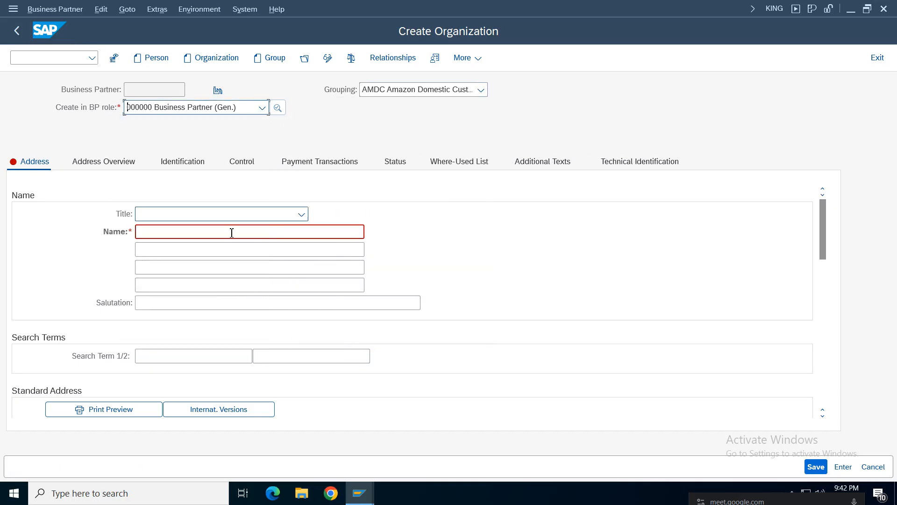
Step: Set the title to 0003 Company and enter the business partner's name
left_click(193, 219)
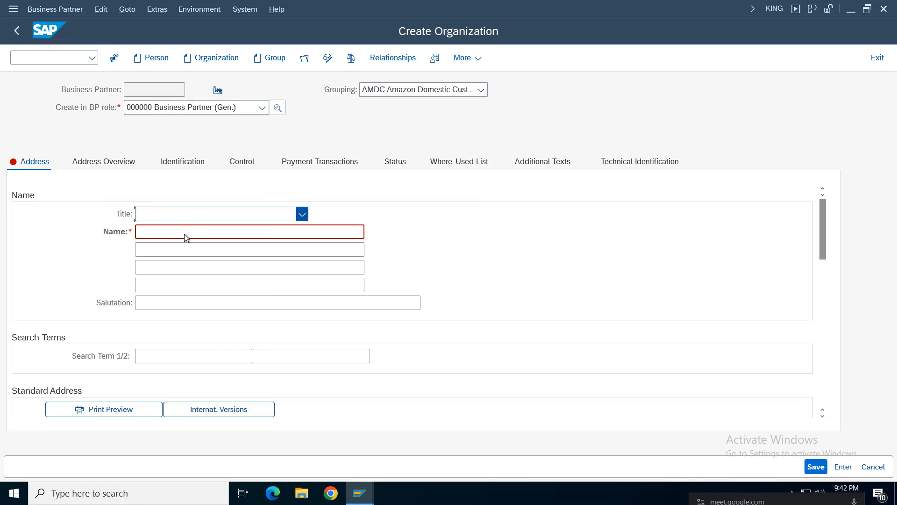
left_click(169, 236)
left_click(178, 234)
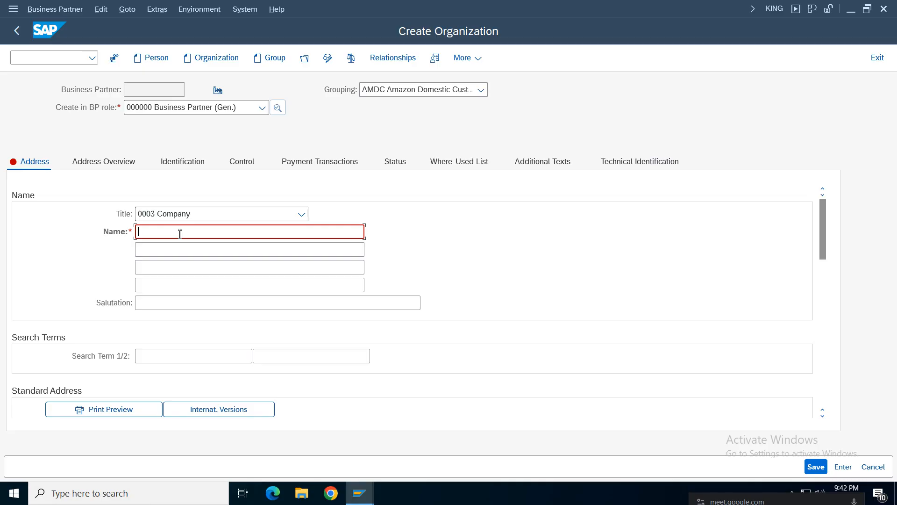
type("San")
key("BackSpace")
key("BackSpace")
key("BackSpace")
key("BackSpace")
type("thosh")
Step: Set the address country to IN and the communication language to English, and save the business partner
left_click_drag(823, 218, 824, 281)
left_click(141, 251)
type("in")
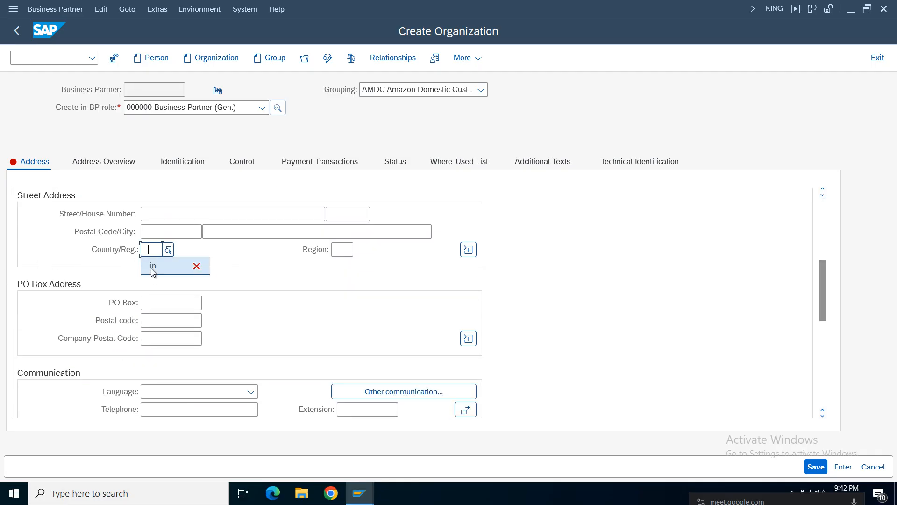
left_click(178, 394)
scroll(179, 411, "down", 1)
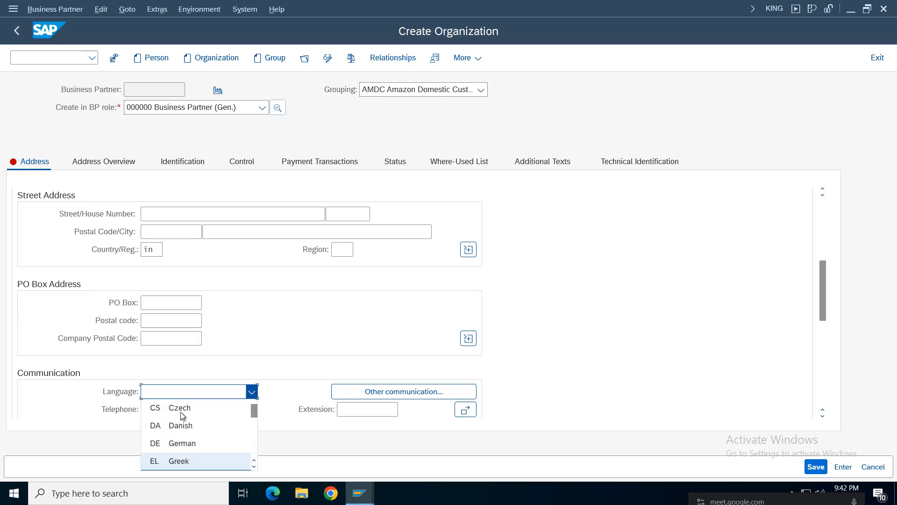
scroll(184, 446, "down", 2)
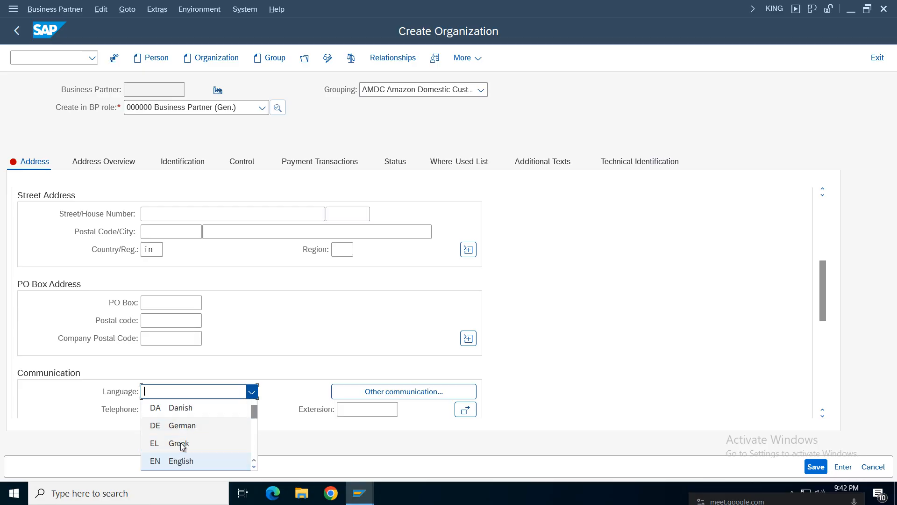
left_click(186, 445)
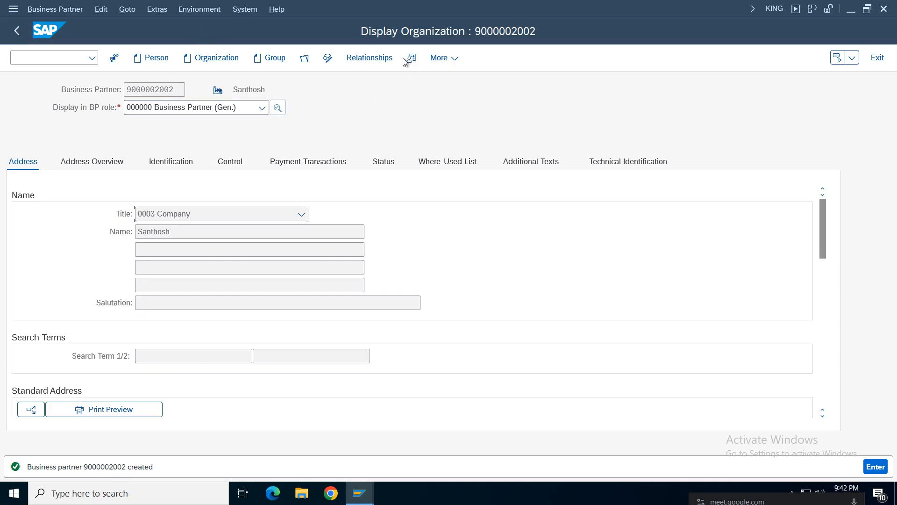
Step: Switch the business partner to change mode and add the role FLCU00 Customer (FI)
left_click(326, 59)
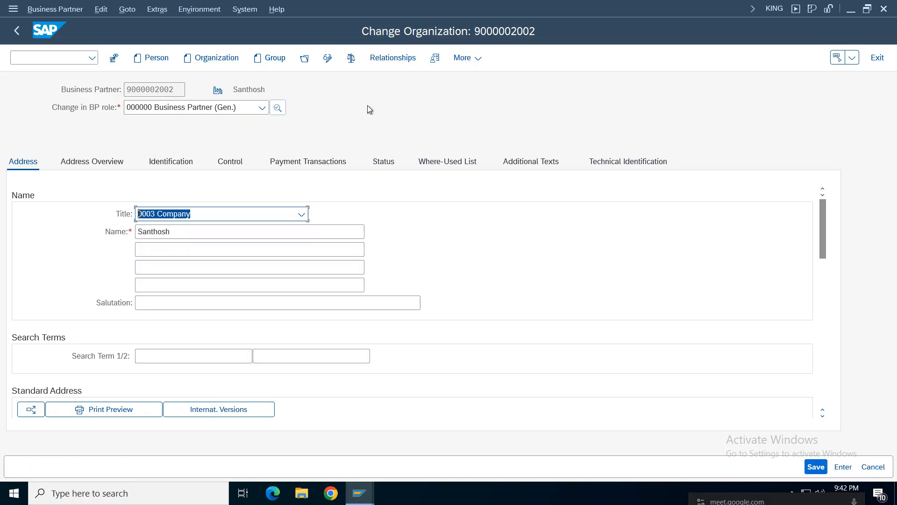
left_click(241, 109)
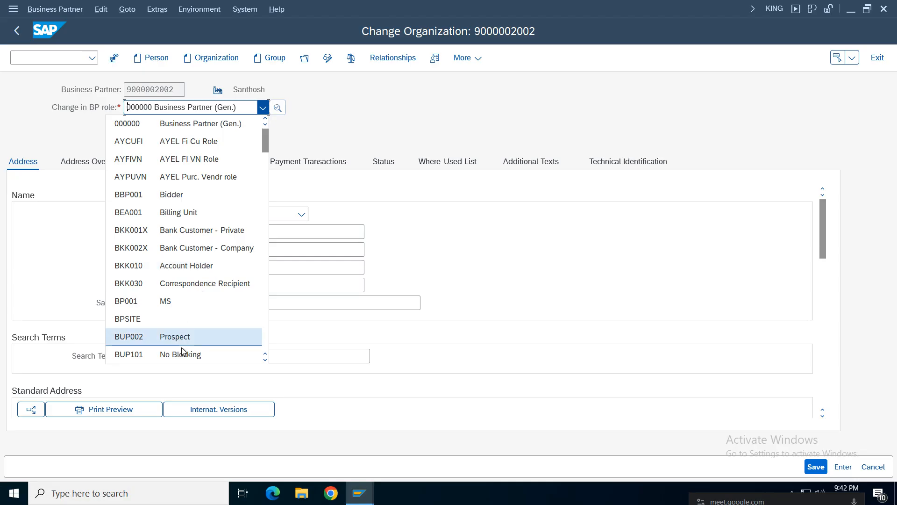
scroll(189, 236, "down", 5)
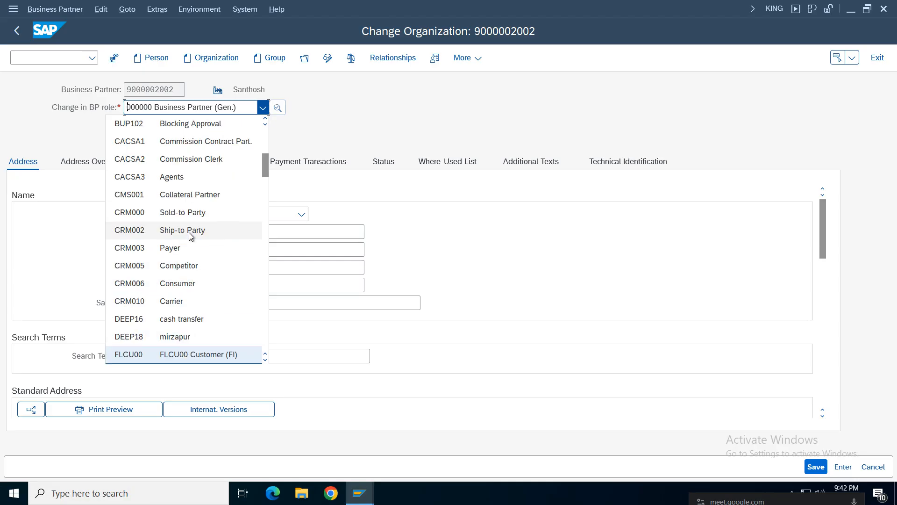
left_click(220, 356)
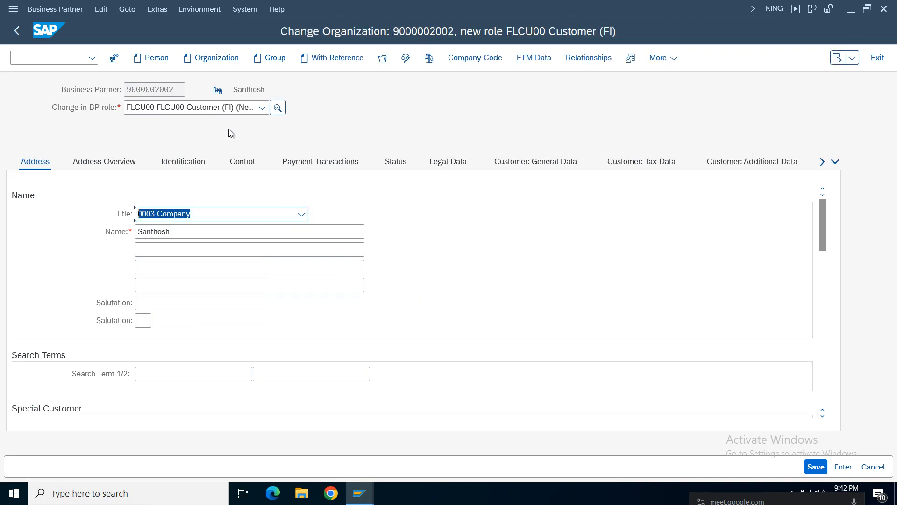
Step: Open the company code data for the customer role and assign company code AM01
left_click(471, 60)
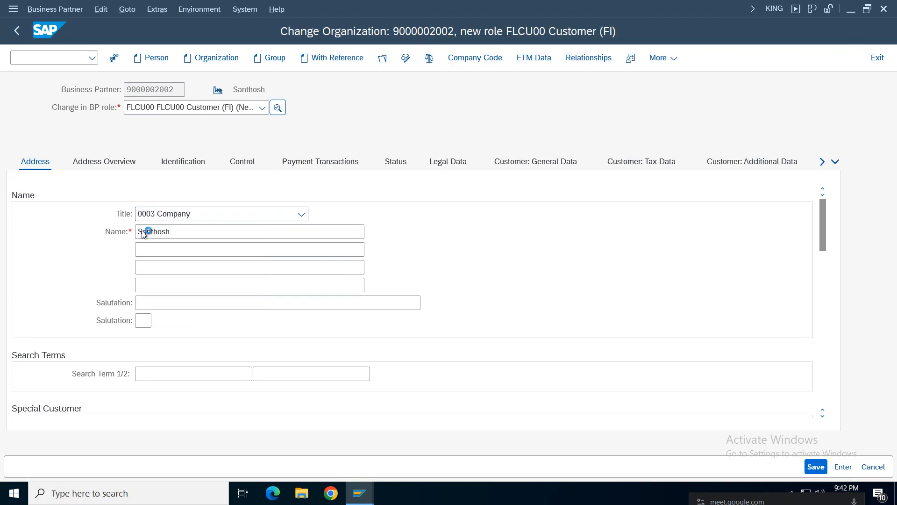
type("am01")
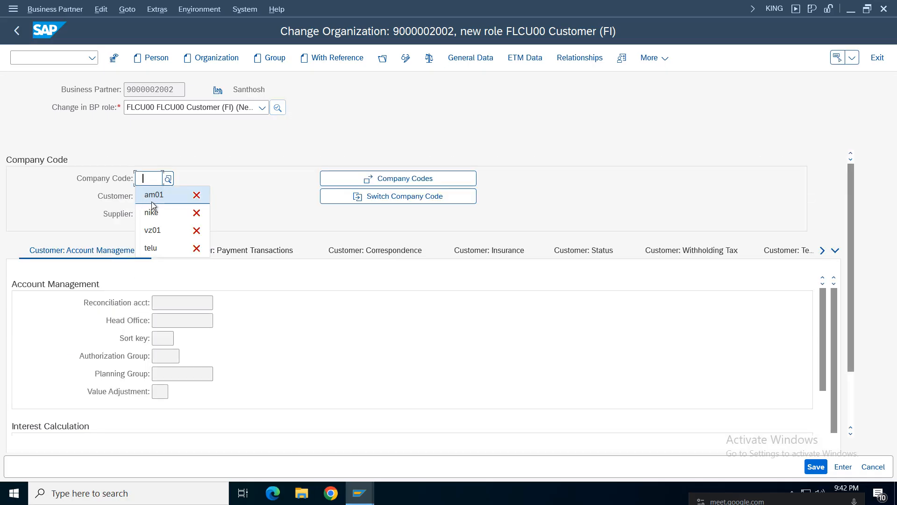
key("Return")
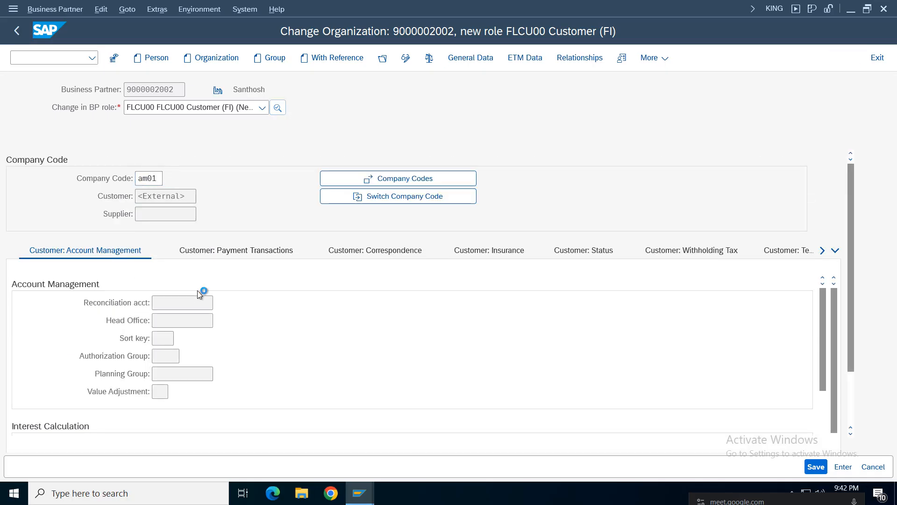
Step: Set the customer's reconciliation account to 1003 and the sort key to 031 in the account management data
left_click(173, 306)
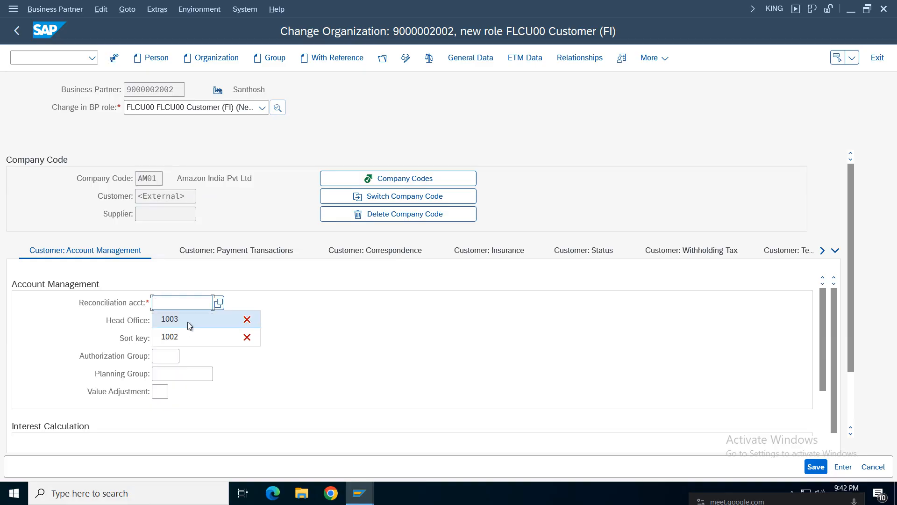
left_click(177, 320)
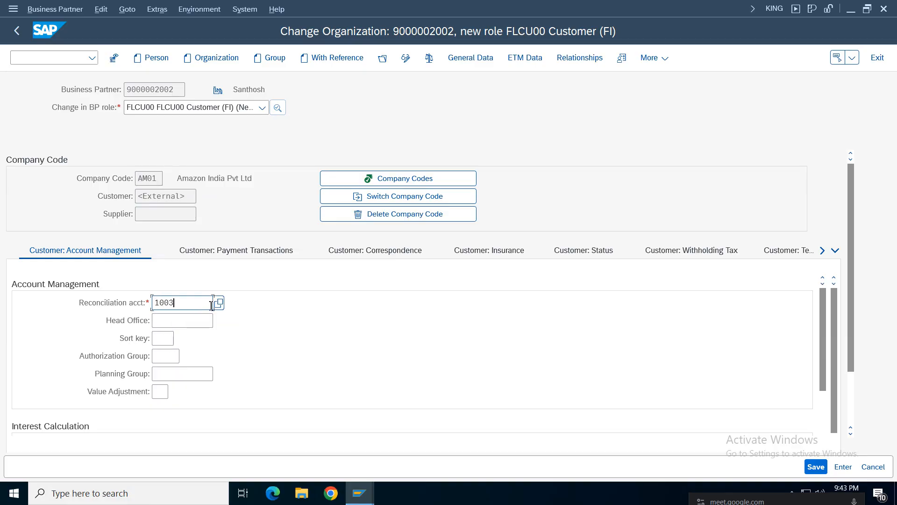
key("Return")
left_click_drag(314, 306, 190, 303)
left_click(175, 341)
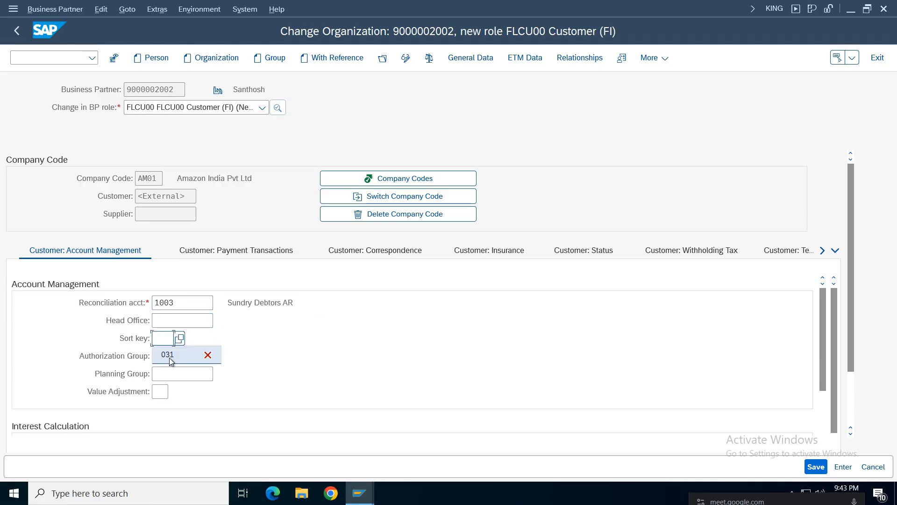
left_click(167, 358)
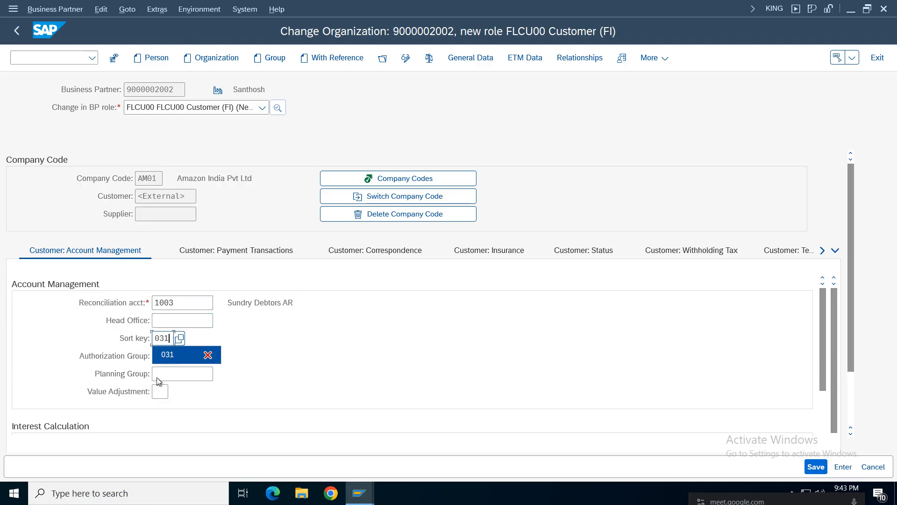
Step: Set the customer's terms of payment to 0001 in the payment transactions data and save the business partner
left_click(216, 254)
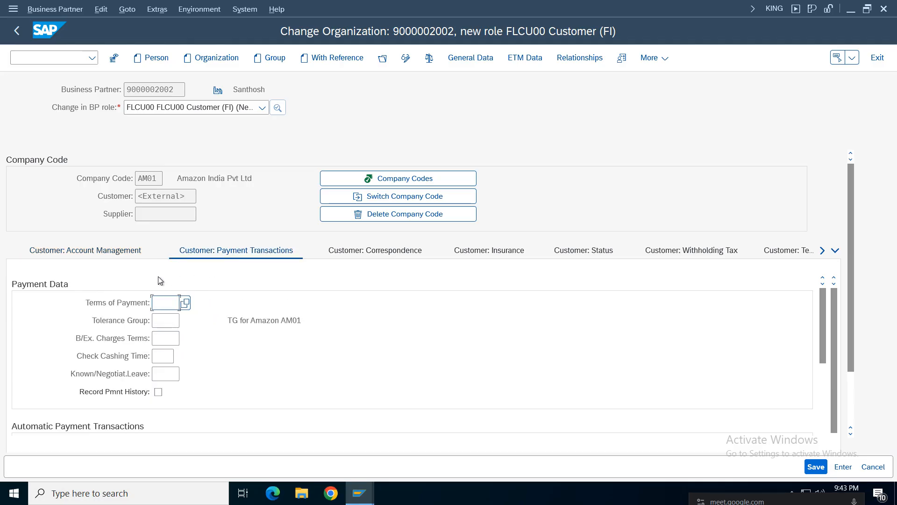
left_click(165, 308)
left_click(168, 305)
type("0001")
key("Return")
left_click(374, 303)
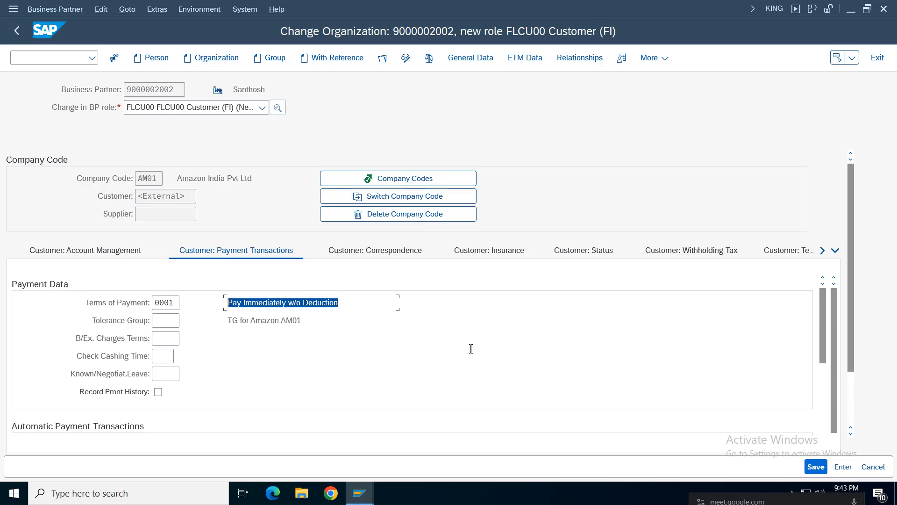
left_click(816, 470)
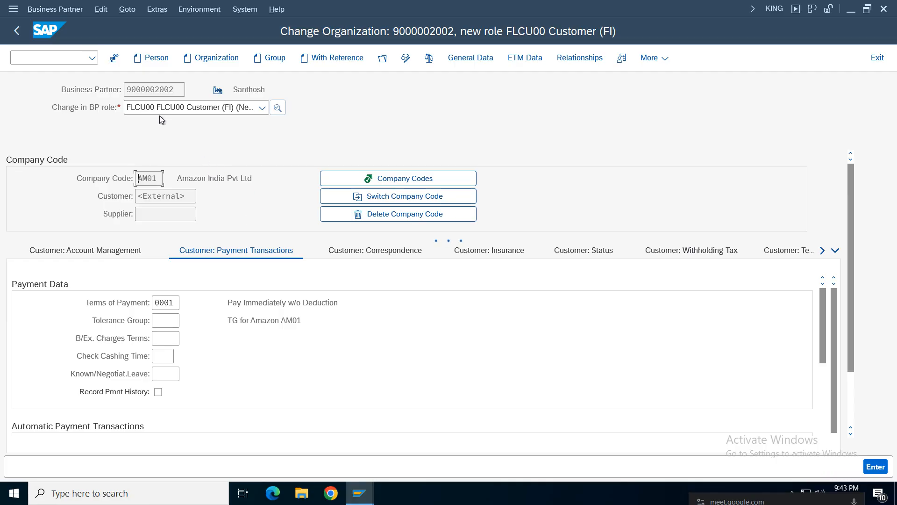
Step: Copy the business partner number into the Customer field of the customer invoice entry session for company code AM01
left_click_drag(179, 90, 99, 91)
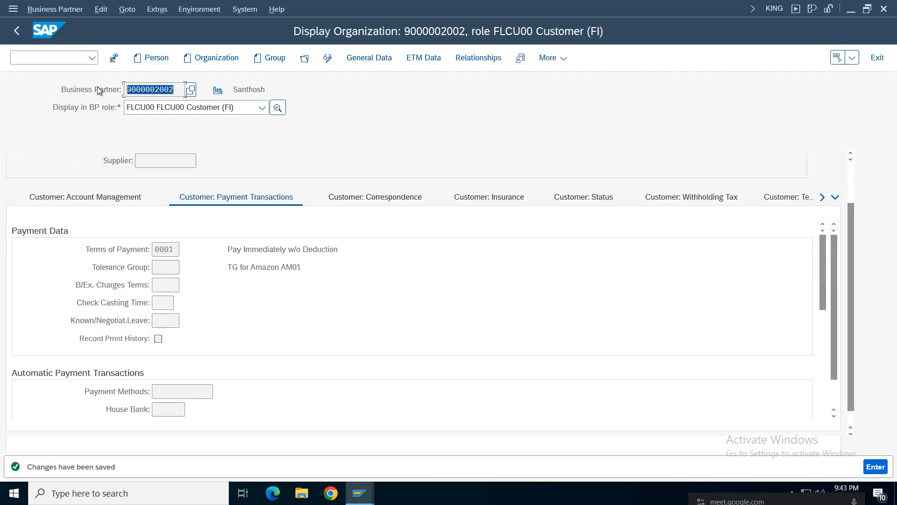
left_click(100, 92)
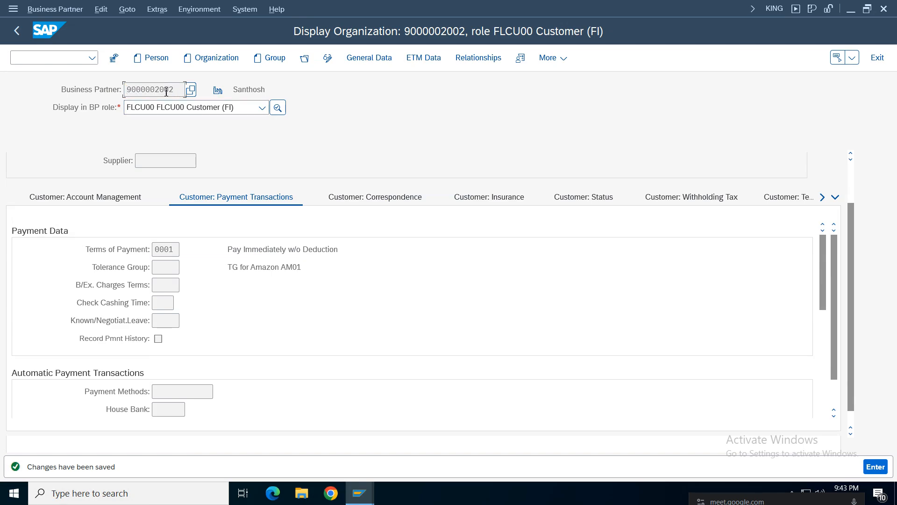
left_click_drag(175, 90, 44, 86)
key("ctrl+c")
left_click(35, 58)
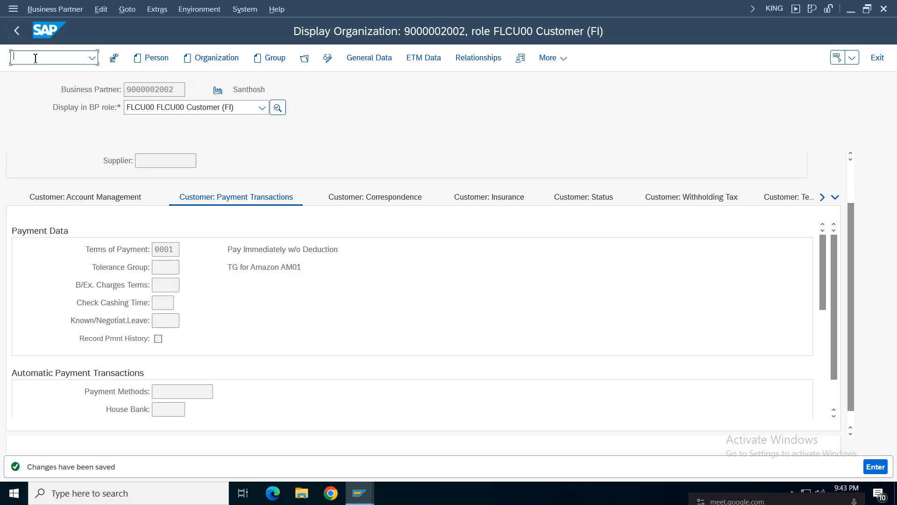
left_click(359, 493)
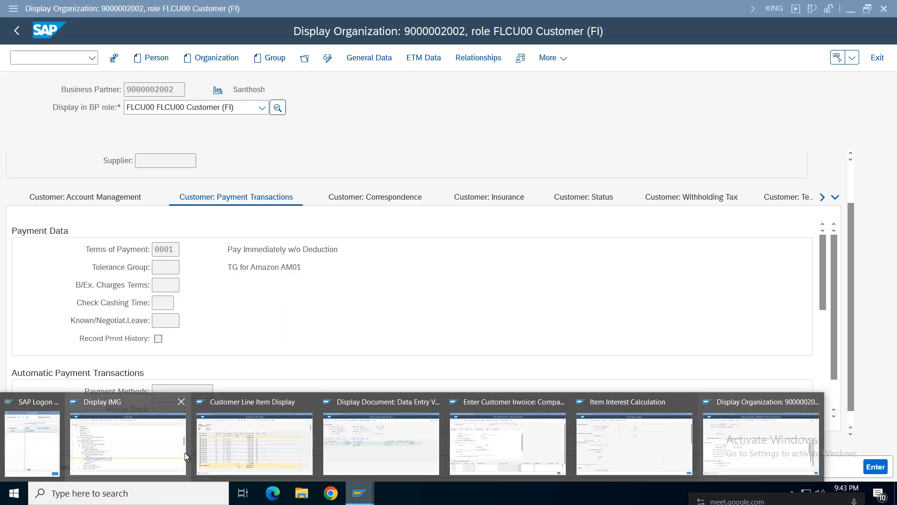
left_click(515, 445)
key("ctrl+v")
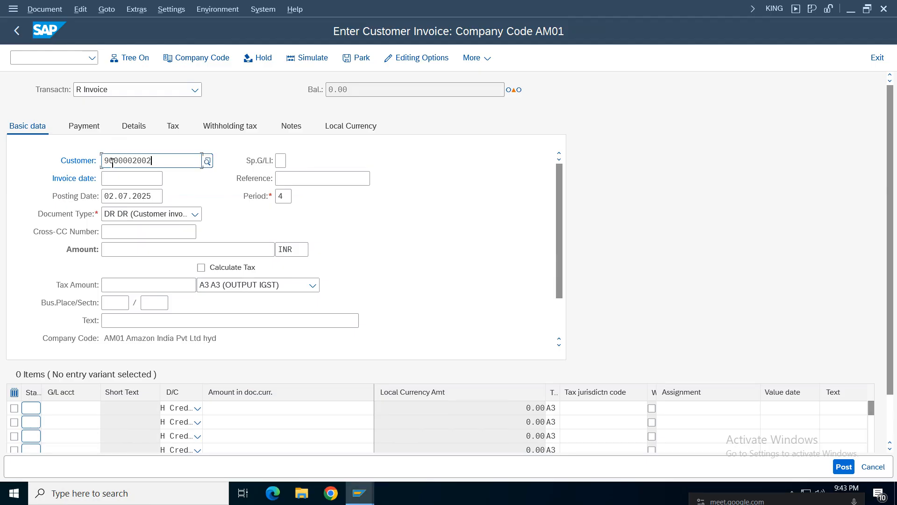
Step: Enter inv as the invoice reference and set both the invoice date and posting date to 01.04.2025
left_click(296, 179)
left_click(295, 180)
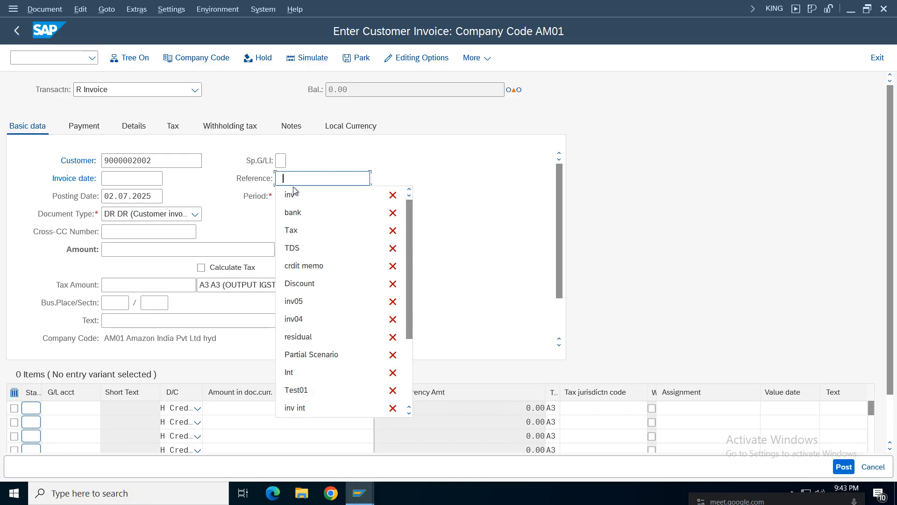
left_click(294, 194)
left_click(131, 178)
left_click(131, 178)
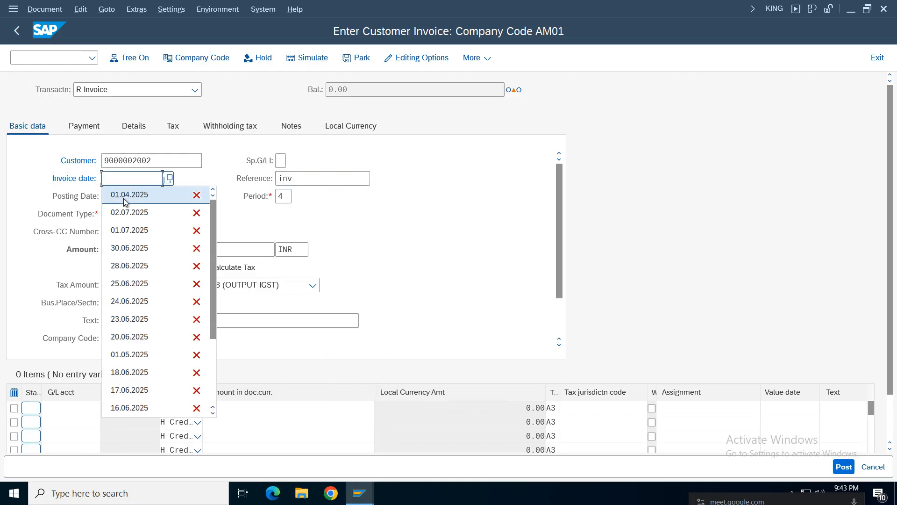
left_click(159, 195)
left_click(133, 196)
left_click(133, 196)
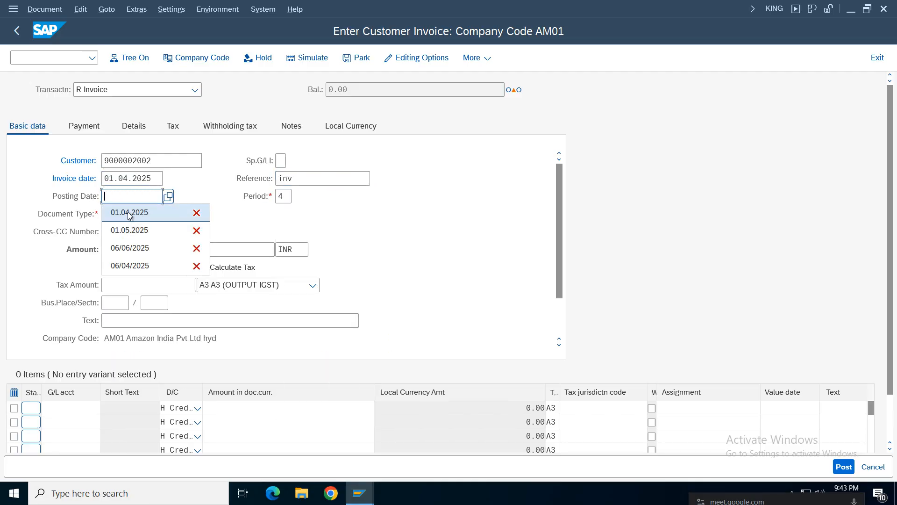
left_click(124, 210)
Step: Set the customer invoice amount to 25000
left_click(112, 250)
left_click(111, 250)
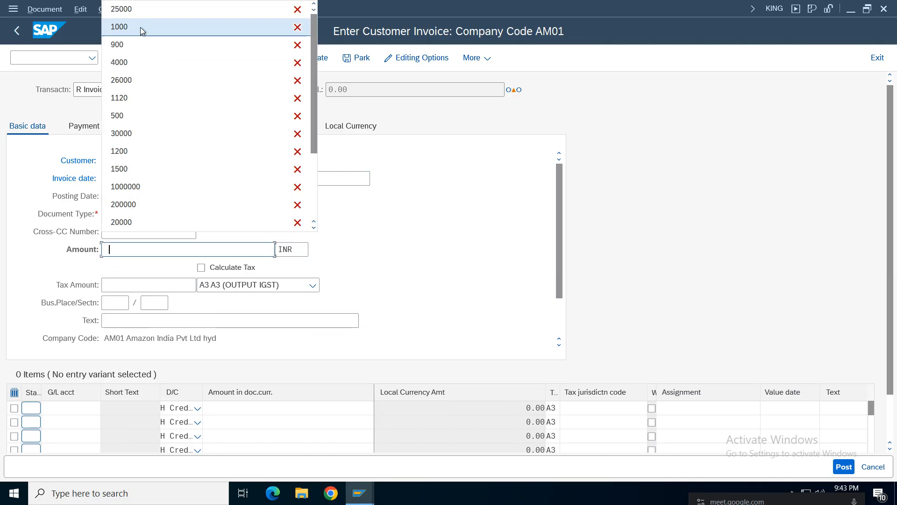
left_click(133, 9)
Step: Fill the first line item with G/L account 4001 and amount 25000, and clear its tax code
left_click(61, 408)
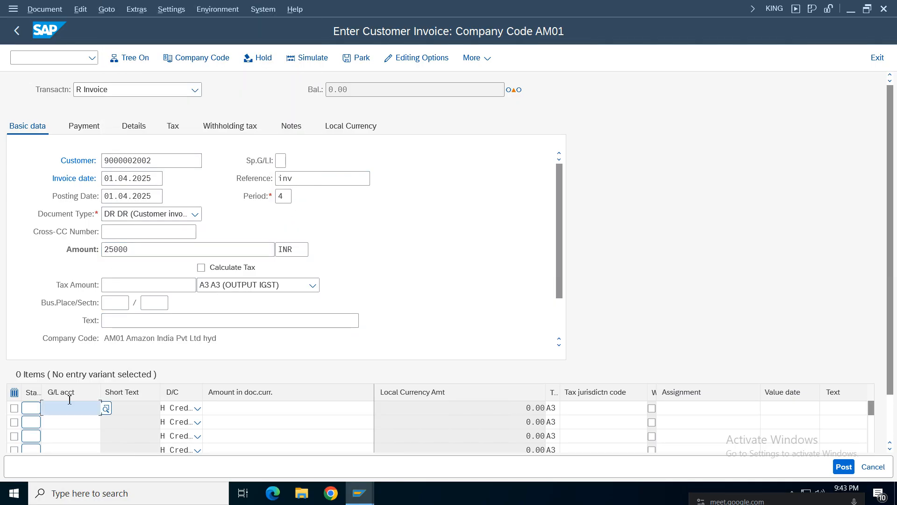
left_click(60, 408)
left_click(61, 178)
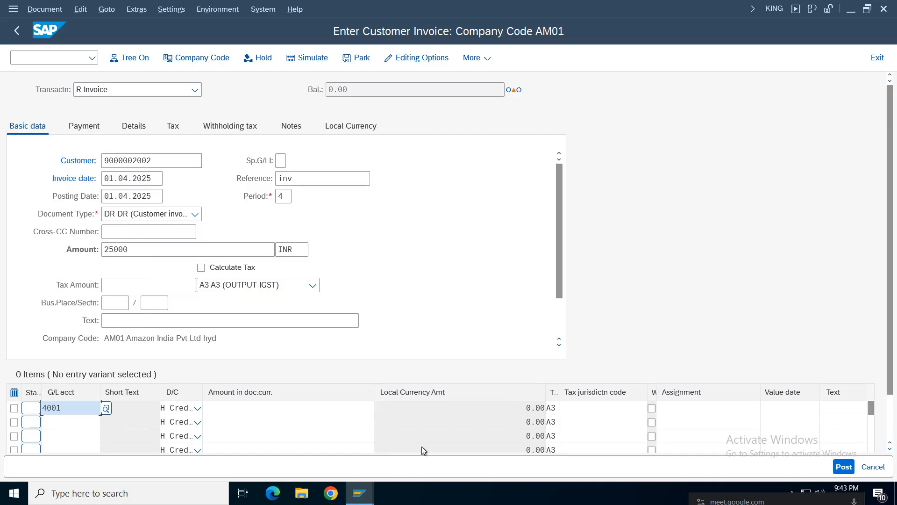
left_click(356, 408)
left_click(356, 408)
left_click(280, 161)
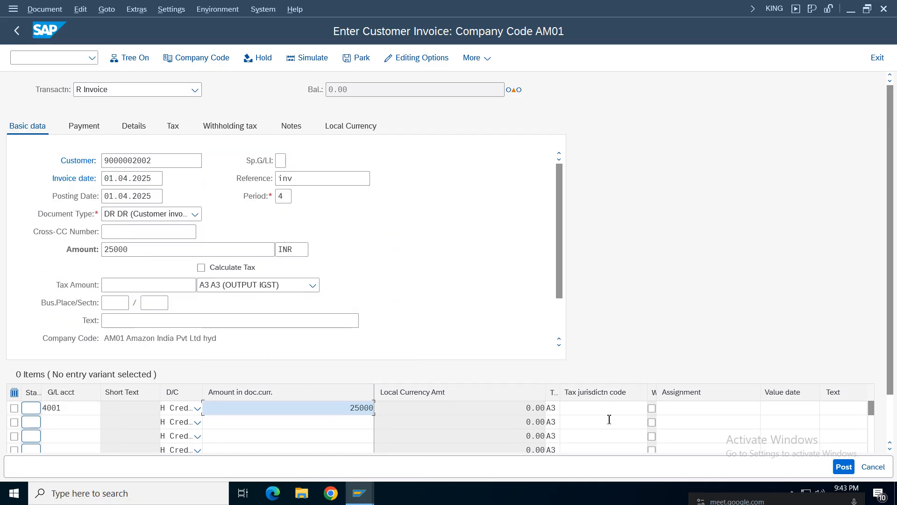
left_click(558, 407)
left_click(559, 407)
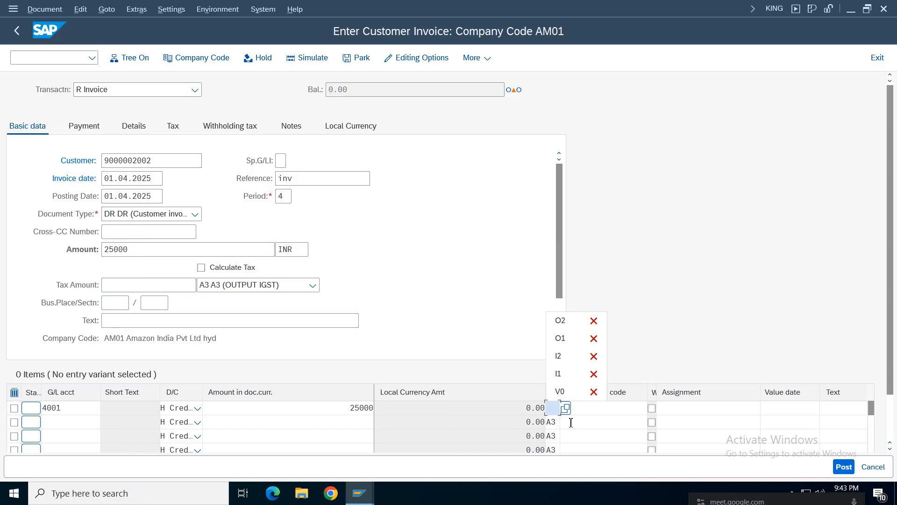
Step: Confirm the invoice entries and complete the G/L account item with cost center 100100 and the text customer inv
key("Return")
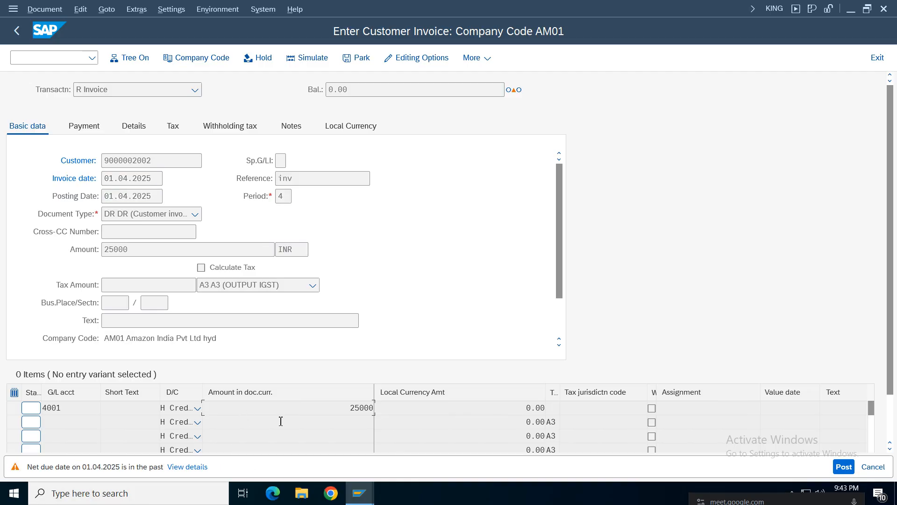
key("Return")
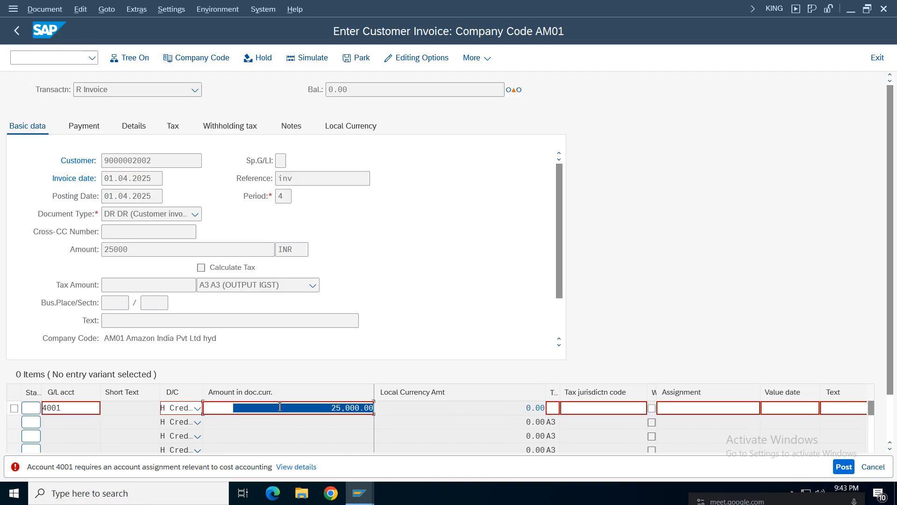
key("Return")
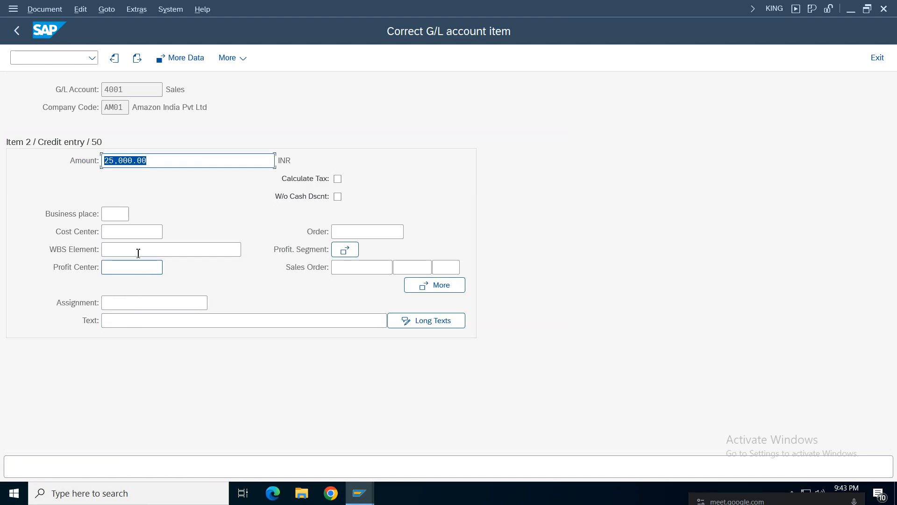
left_click(133, 233)
left_click(130, 250)
left_click(169, 324)
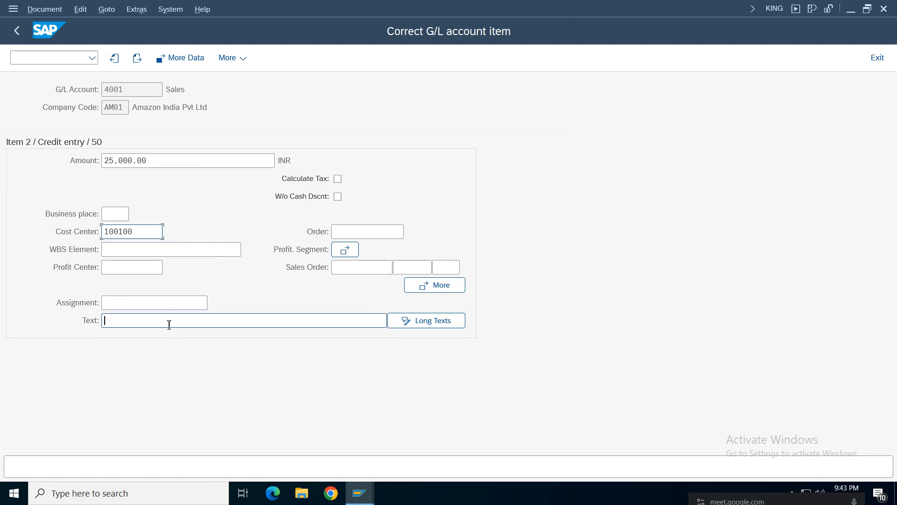
left_click(127, 73)
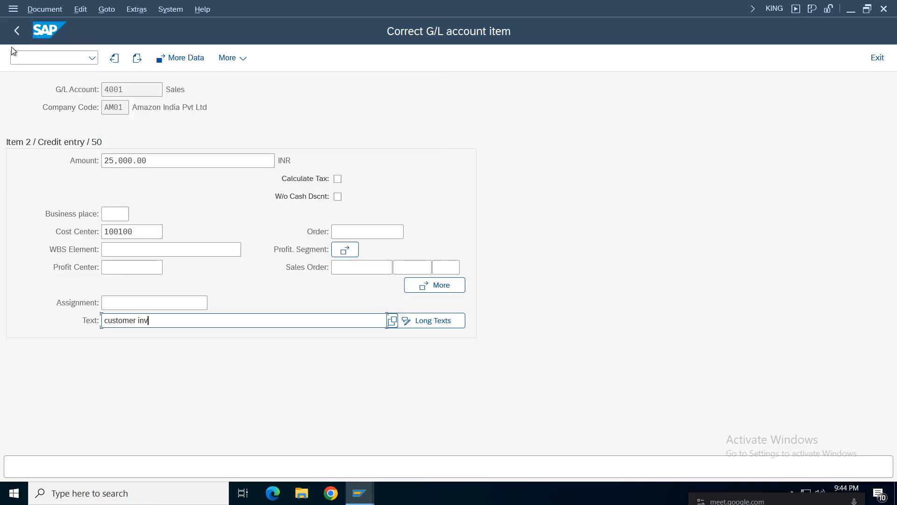
left_click(16, 31)
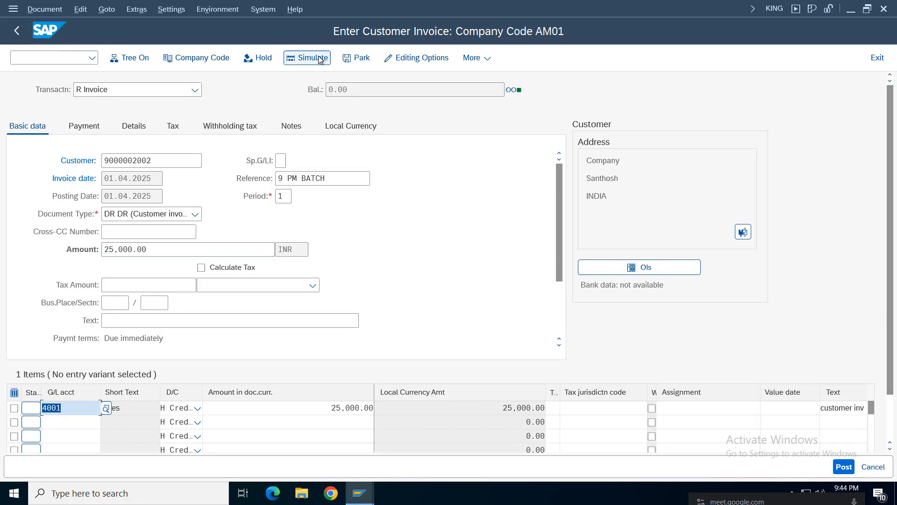
Step: Simulate the customer invoice, return to its entry screen and post it in company code AM01
left_click(311, 59)
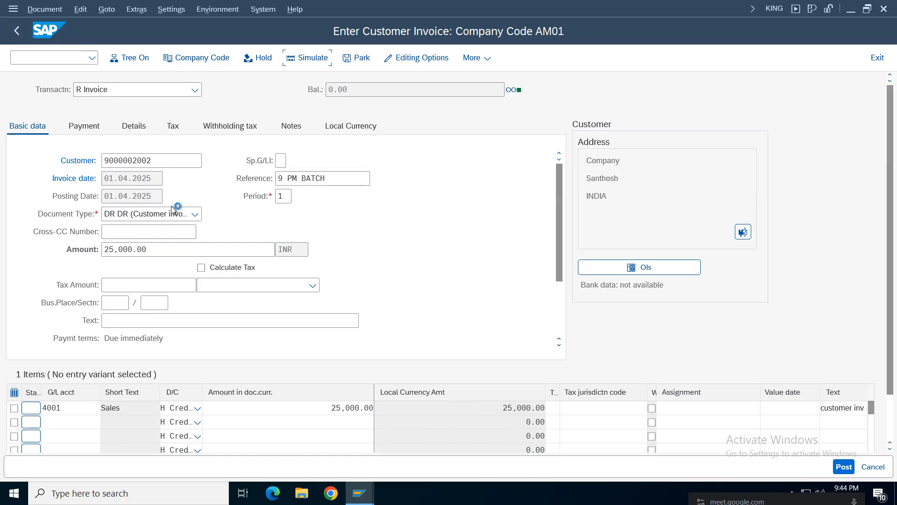
left_click(16, 31)
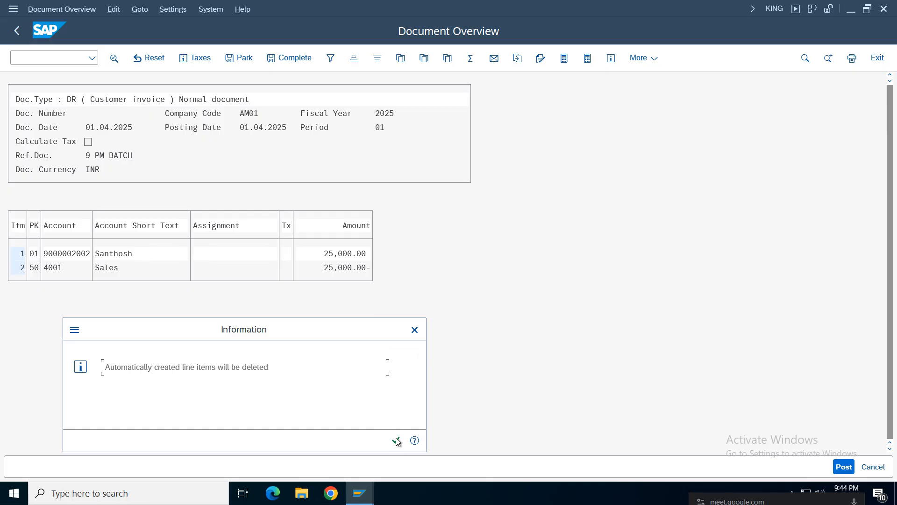
left_click(396, 440)
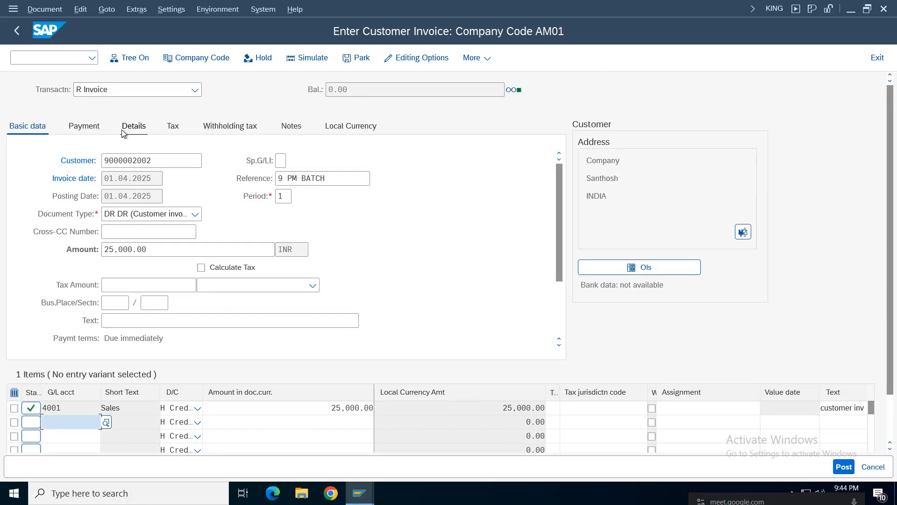
left_click(98, 129)
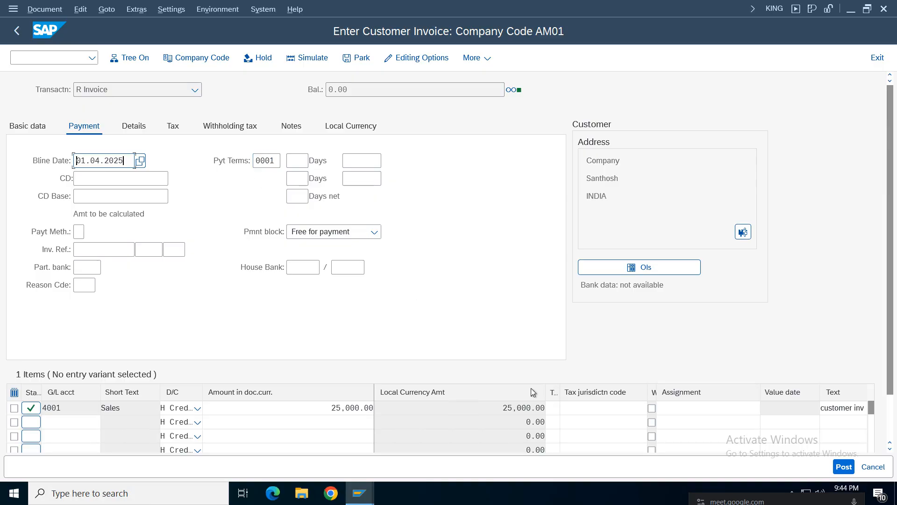
left_click(844, 466)
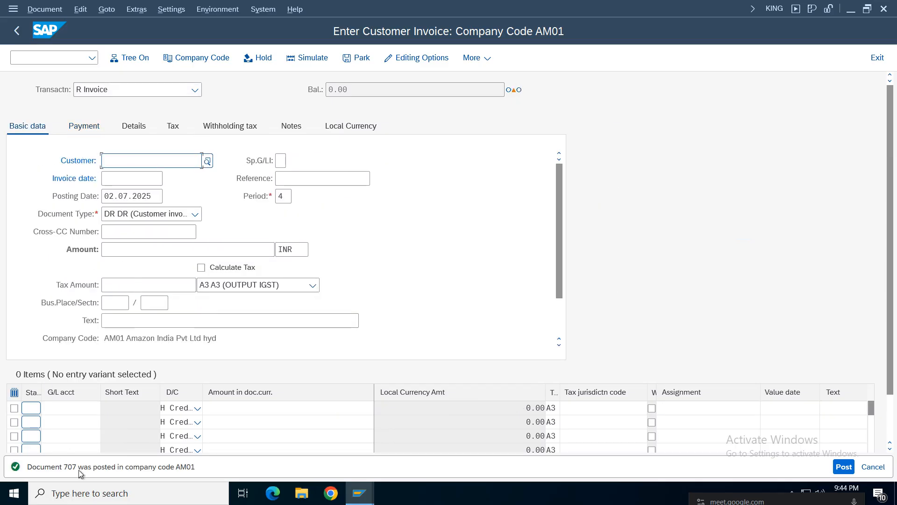
Step: Display the posted customer invoice document and check its customer and sales line items
left_click(54, 11)
left_click(56, 42)
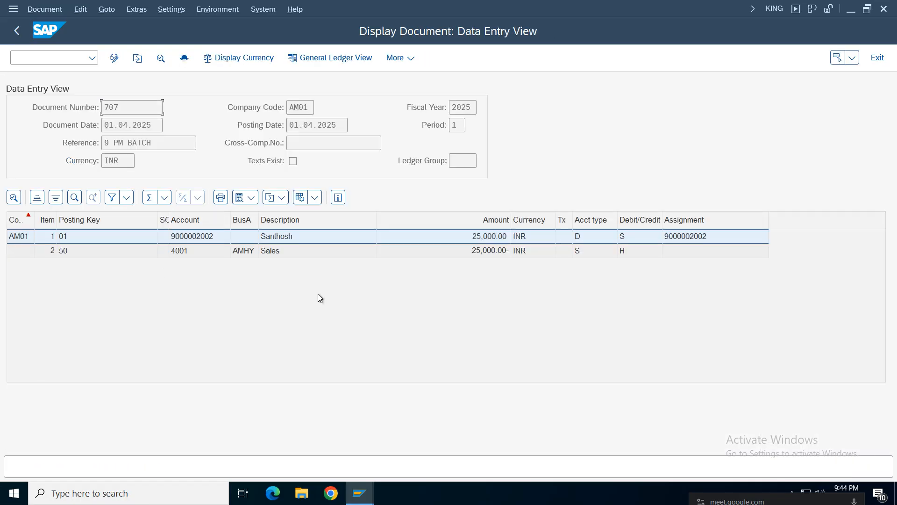
left_click(281, 240)
left_click(282, 255)
Step: In the customer line item session, list all items in company code AM01 for every customer and examine the new customer's invoice
left_click(359, 493)
left_click(239, 450)
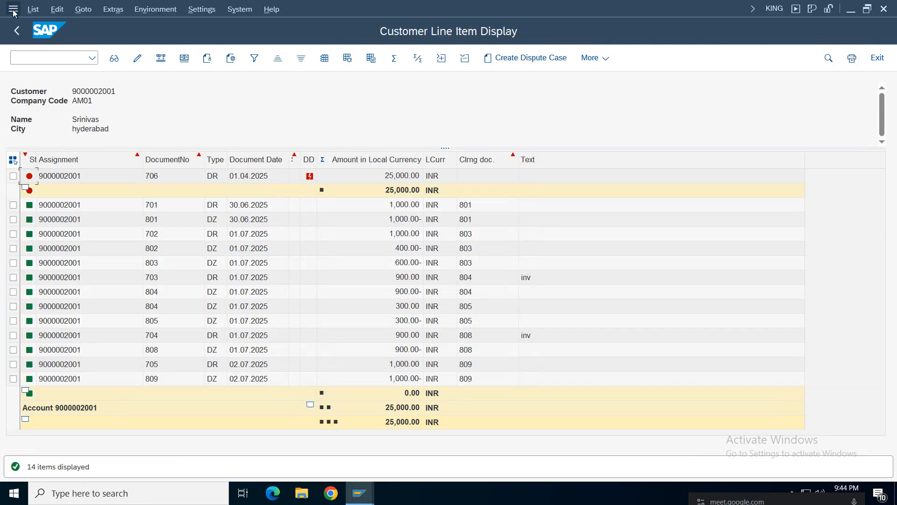
left_click(17, 31)
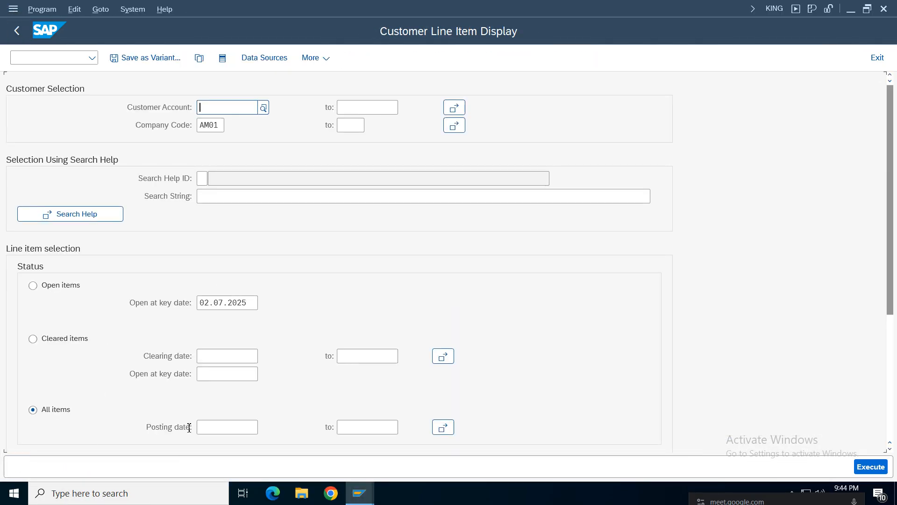
left_click(877, 469)
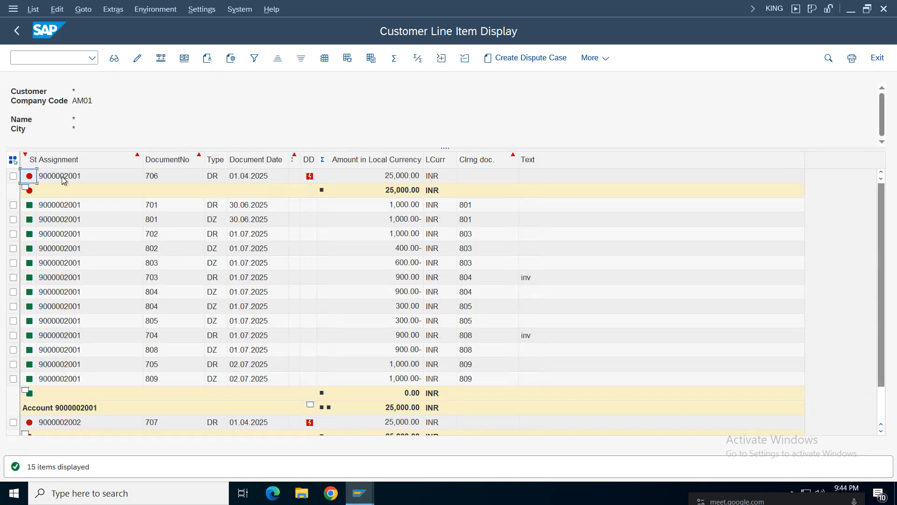
left_click(64, 180)
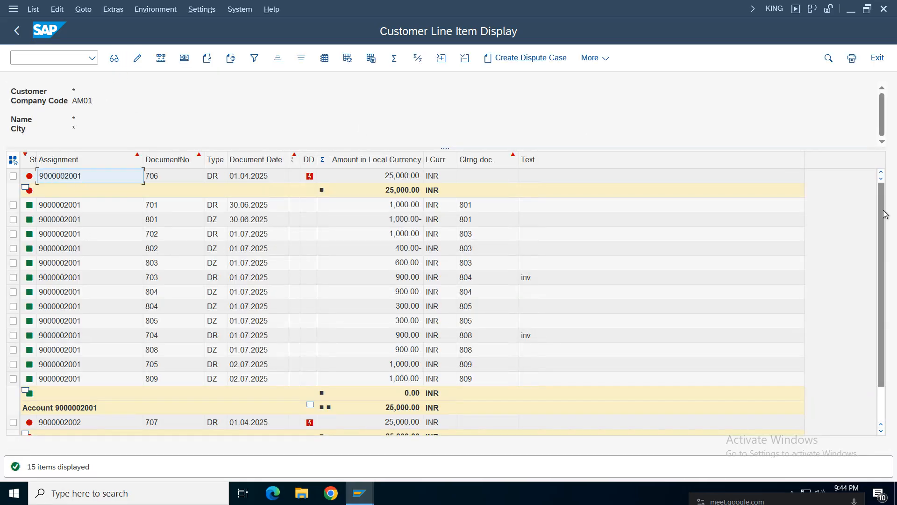
scroll(891, 312, "down", 1)
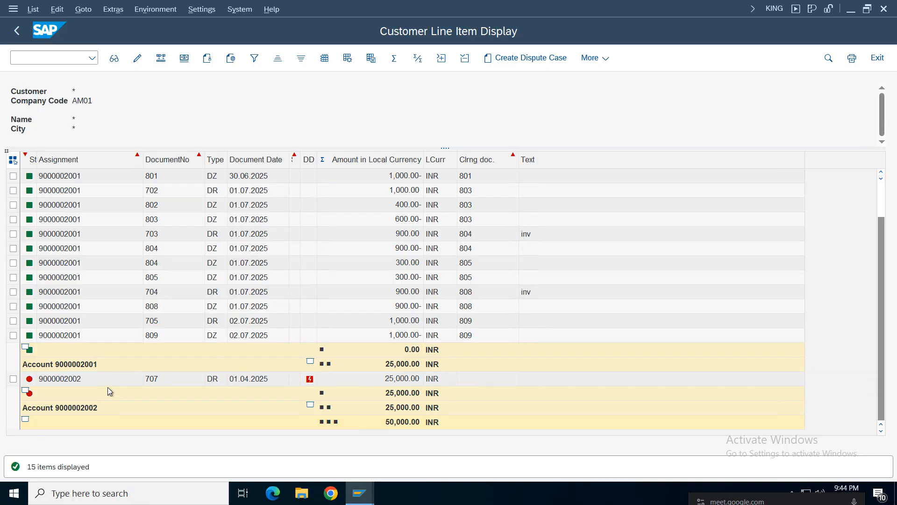
left_click(72, 383)
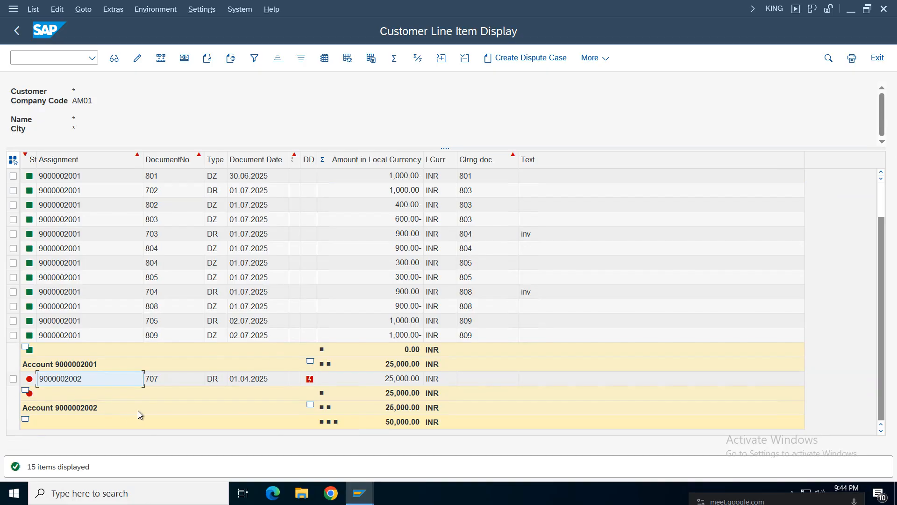
left_click(259, 381)
left_click(327, 379)
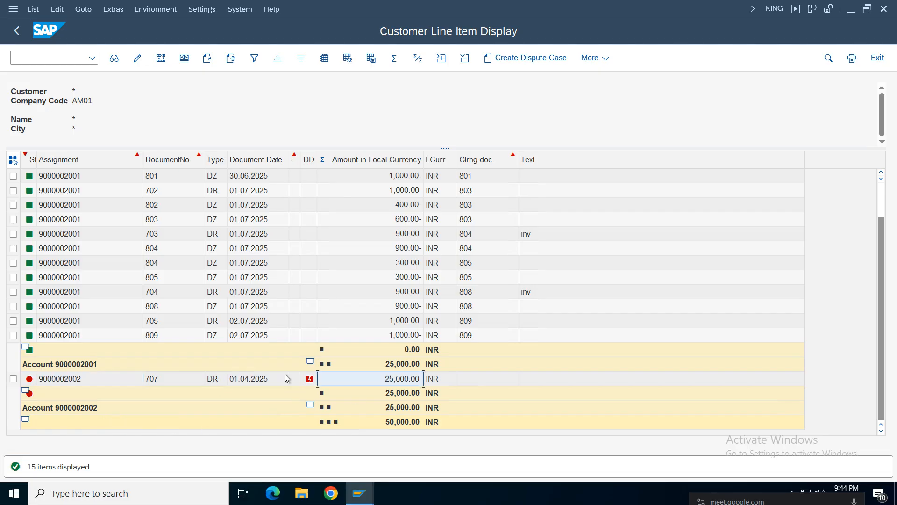
left_click(75, 381)
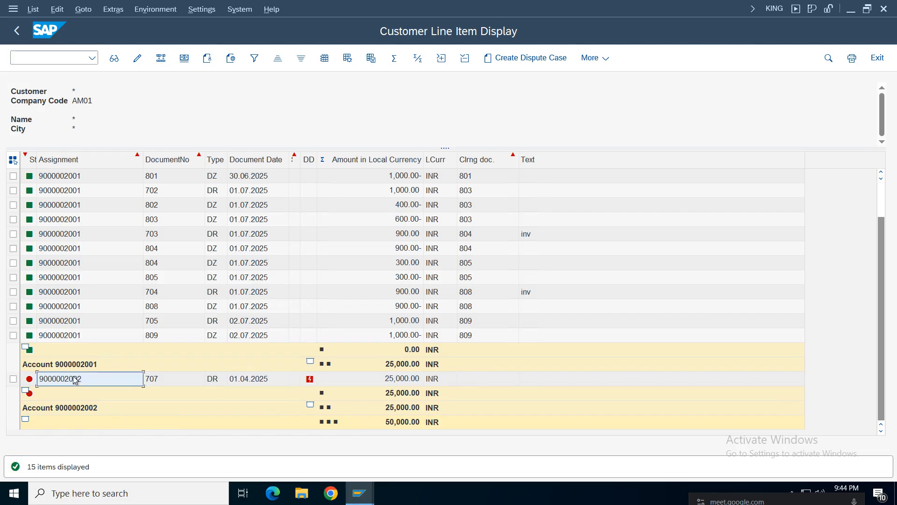
Step: Restrict the line item report to the new customer and check the invoice's document date, amount and due status
left_click(17, 30)
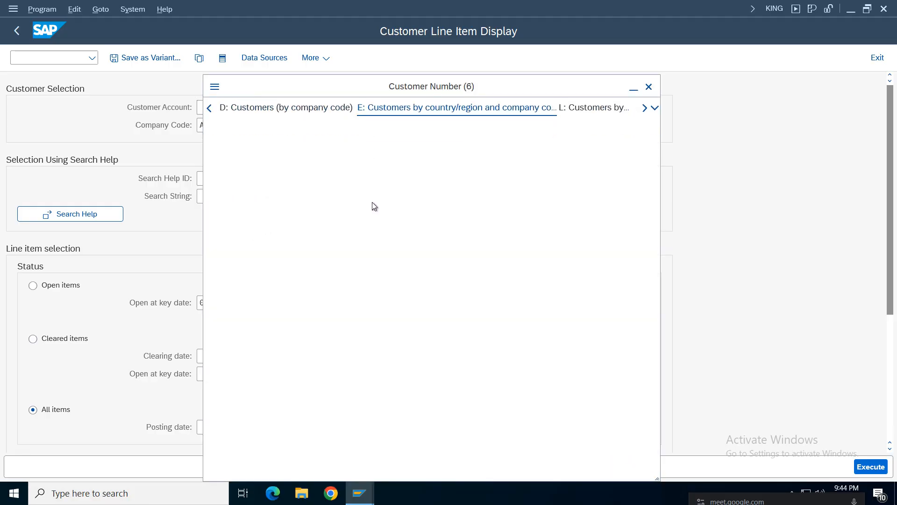
key("Return")
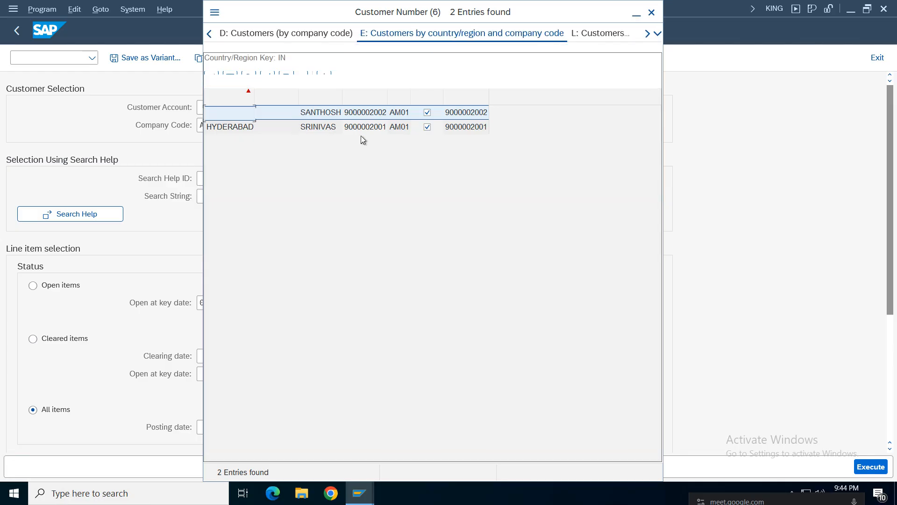
double_click(318, 115)
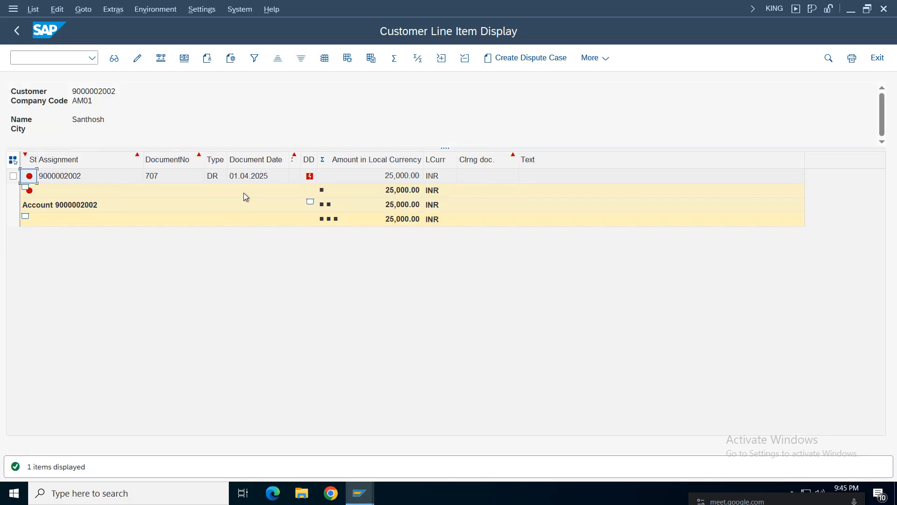
left_click(250, 180)
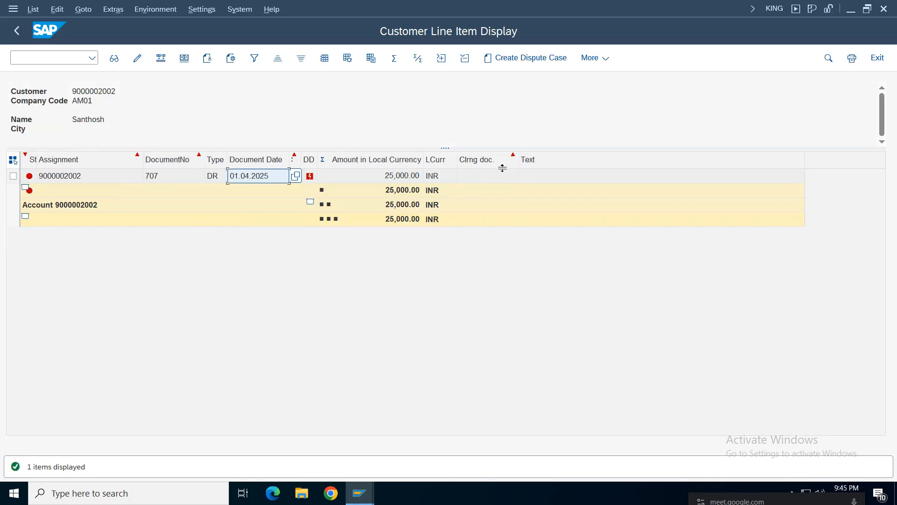
left_click(404, 180)
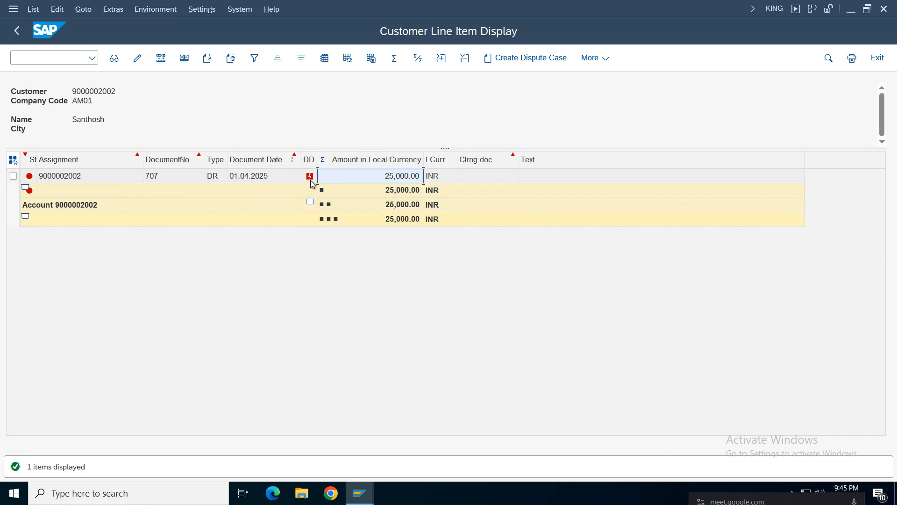
mouse_move(311, 182)
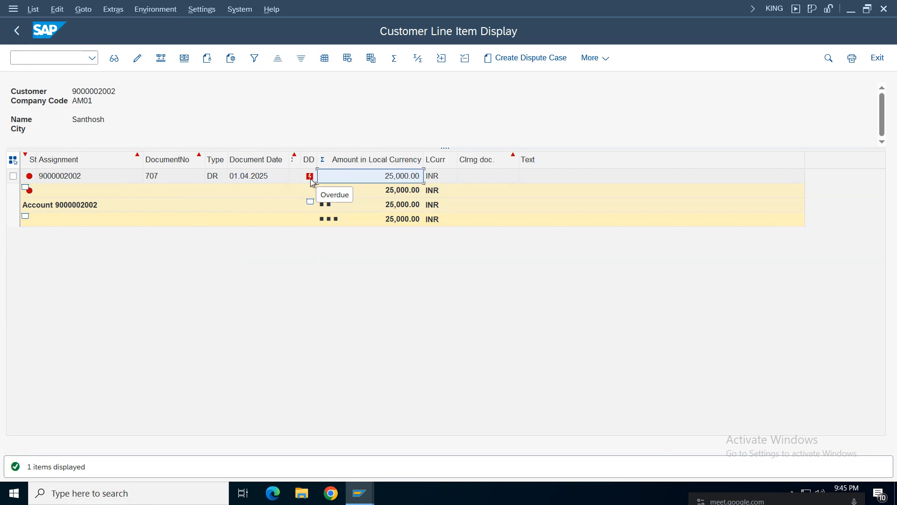
Step: Switch to the Item Interest Calculation session and look up the new customer as the customer account
left_click(358, 493)
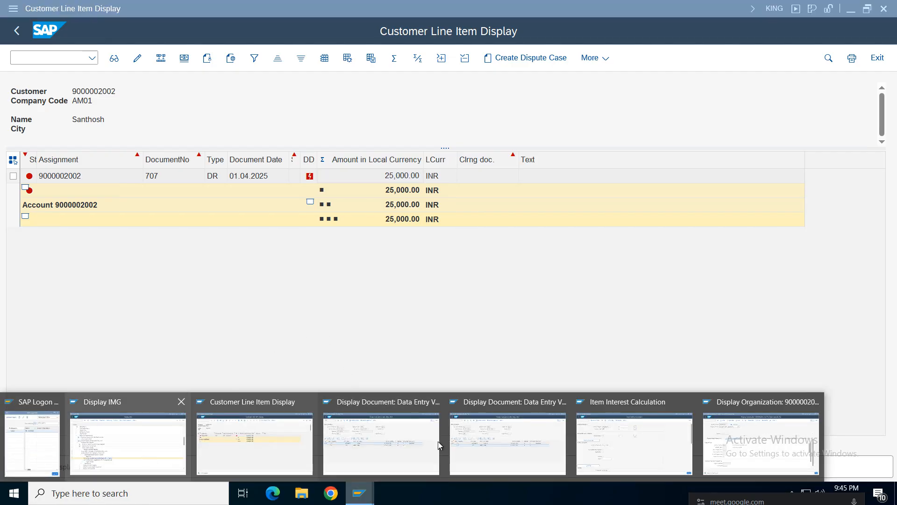
left_click(618, 435)
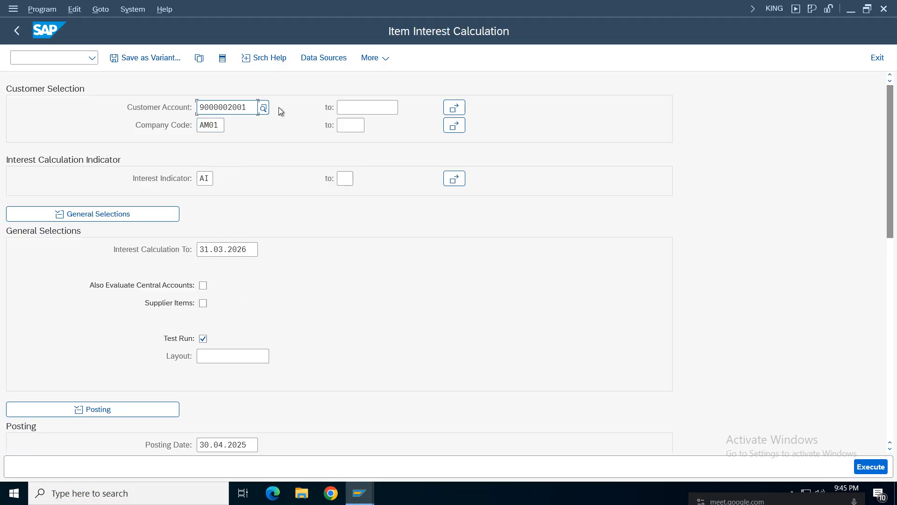
left_click(263, 107)
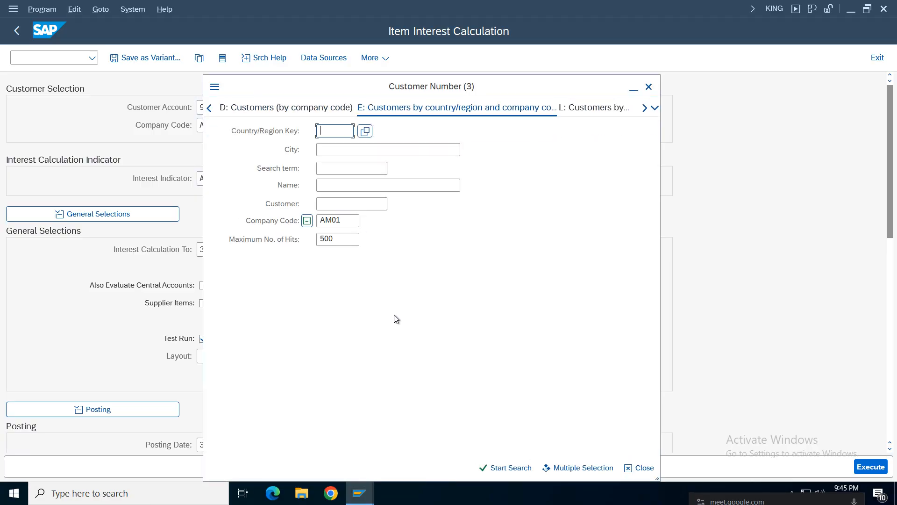
key("Return")
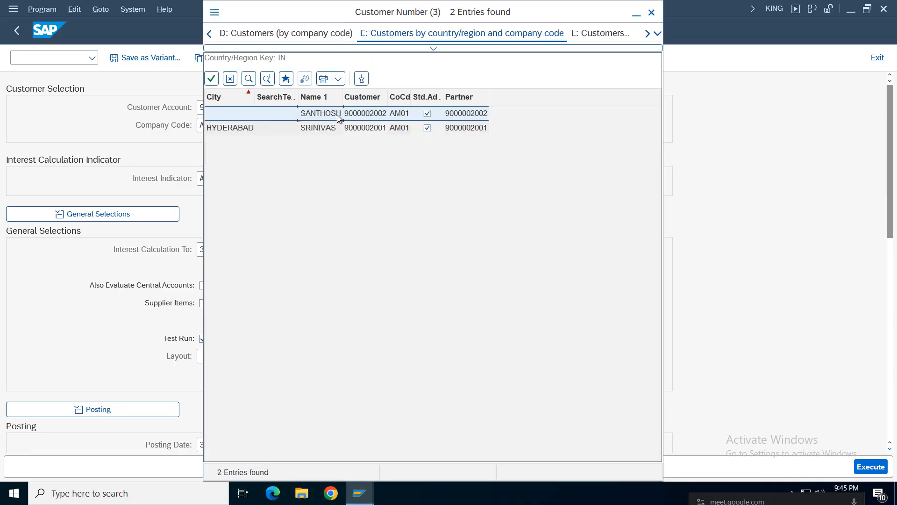
key("Escape")
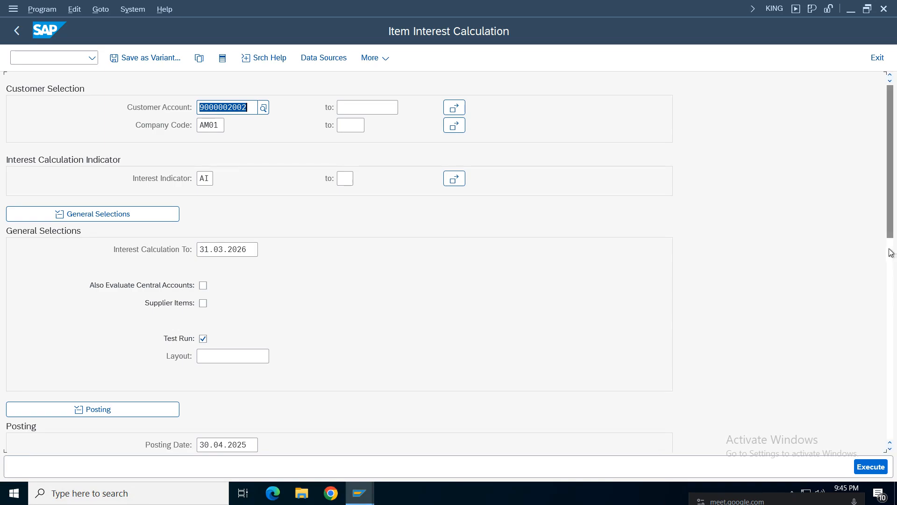
Step: Execute the interest calculation test run for the new customer, read the log message and return to the selections
left_click_drag(890, 238, 895, 437)
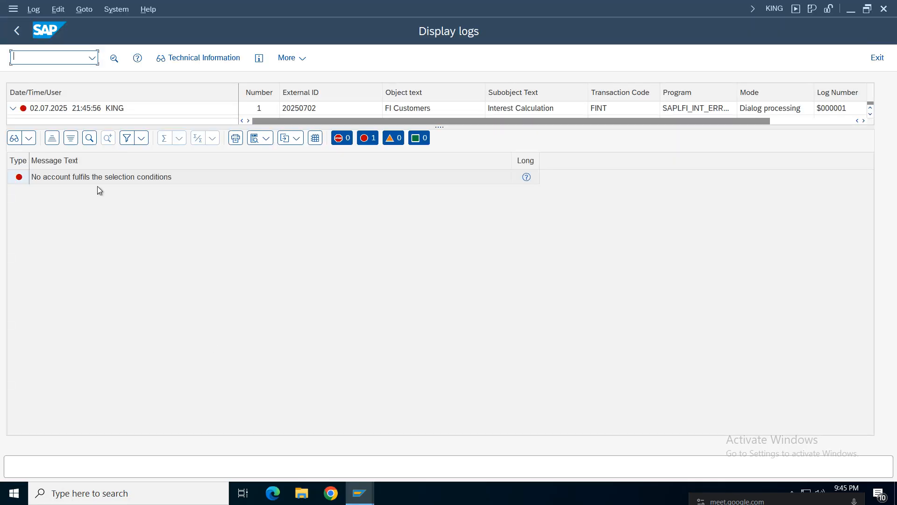
left_click(146, 176)
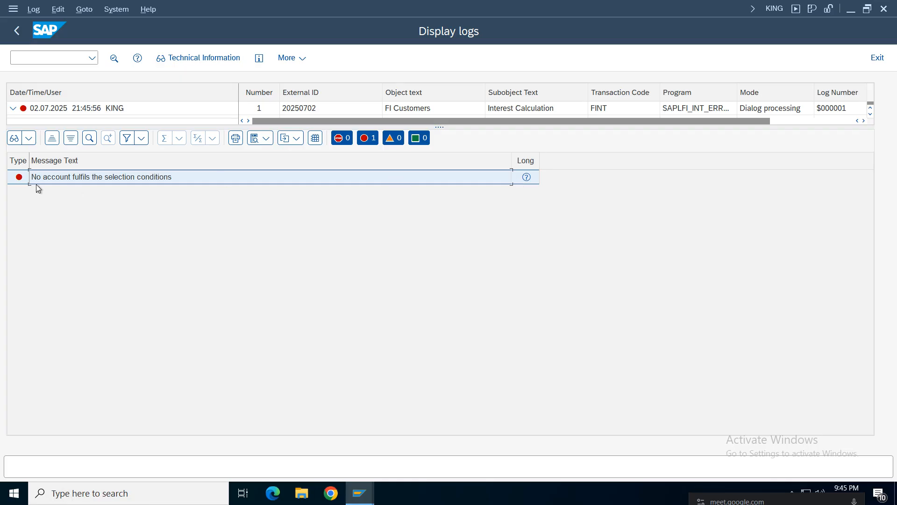
left_click(16, 33)
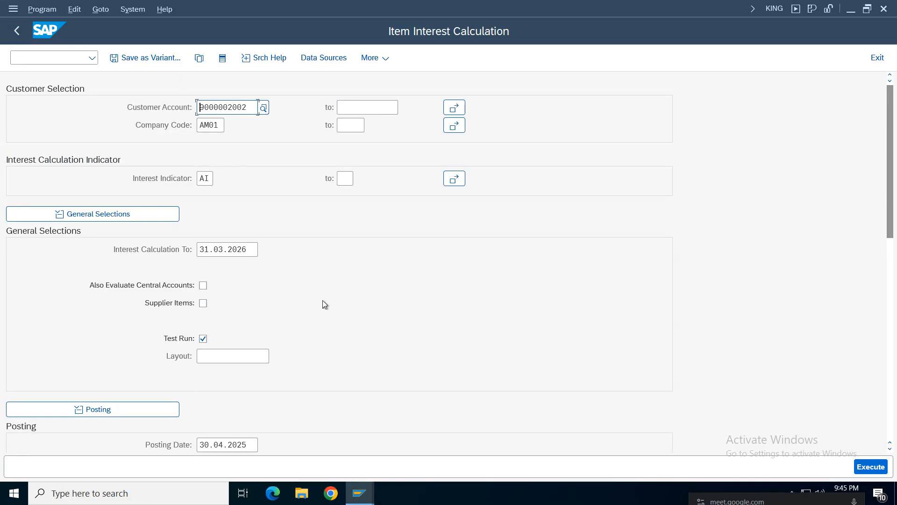
Step: In the business partner session, examine the customer's AM01 account management and correspondence data for interest settings
left_click(359, 493)
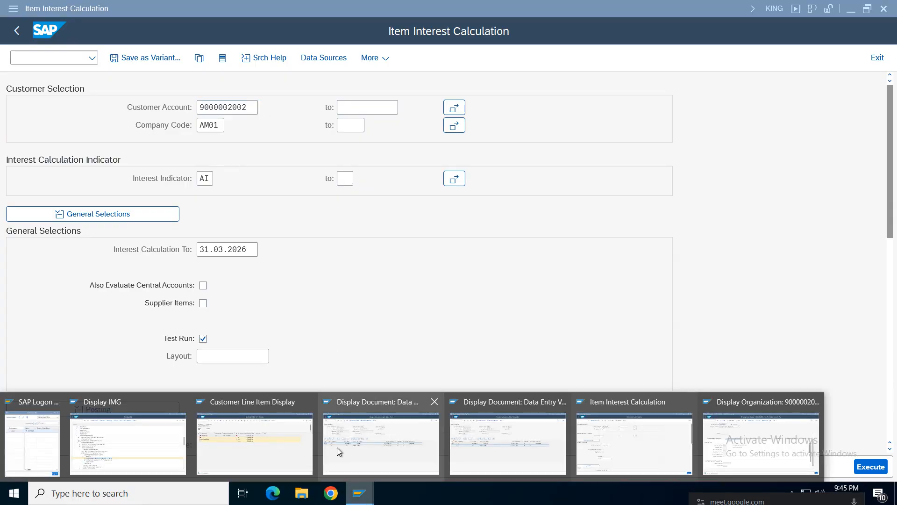
left_click(717, 451)
left_click(88, 198)
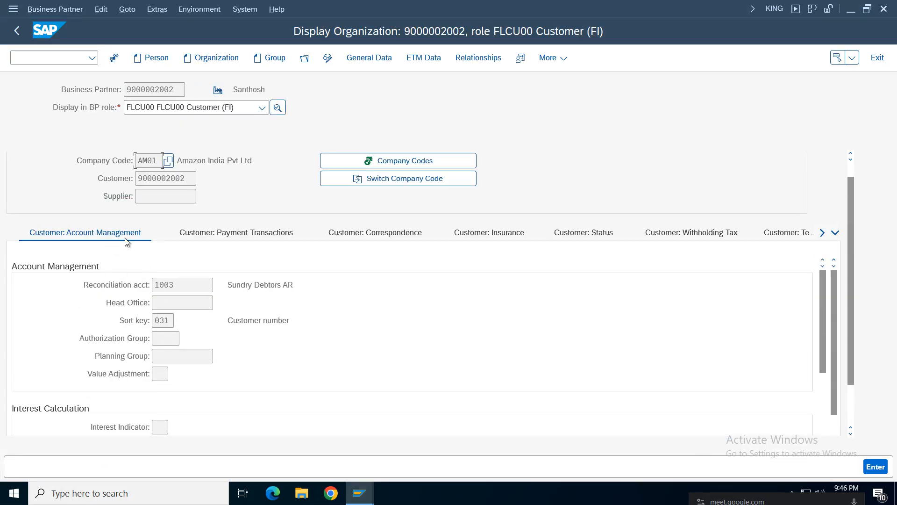
left_click(386, 239)
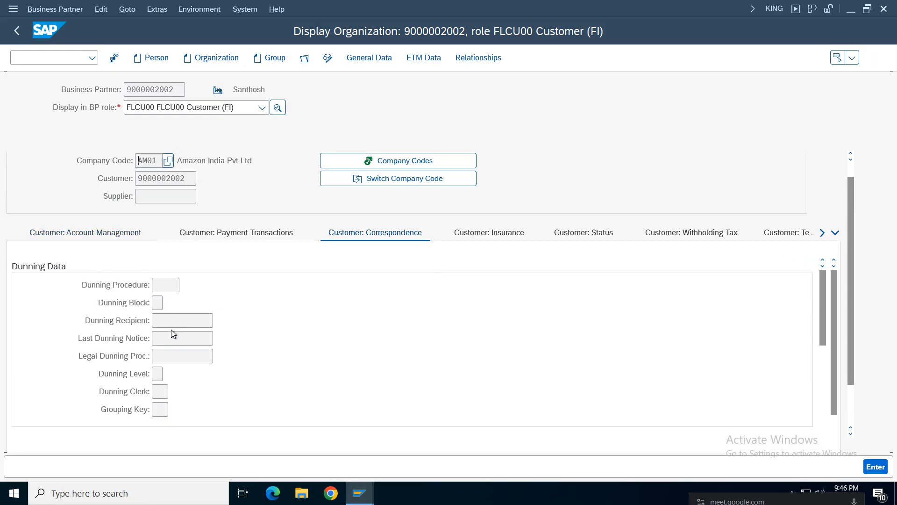
left_click_drag(823, 332, 809, 271)
left_click(261, 236)
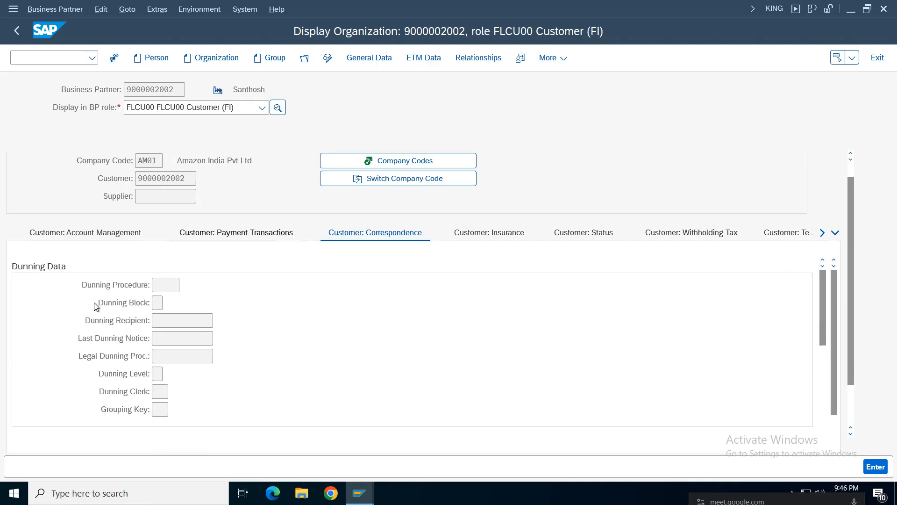
left_click_drag(821, 321, 817, 411)
Step: Return to the customer's account management data, find the interest calculation fields and switch the business partner to change mode
left_click(43, 246)
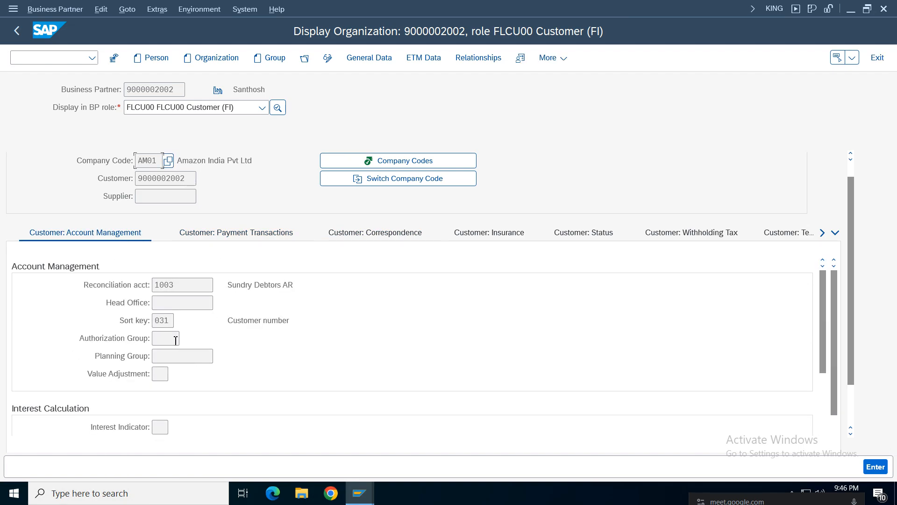
left_click_drag(826, 301, 821, 336)
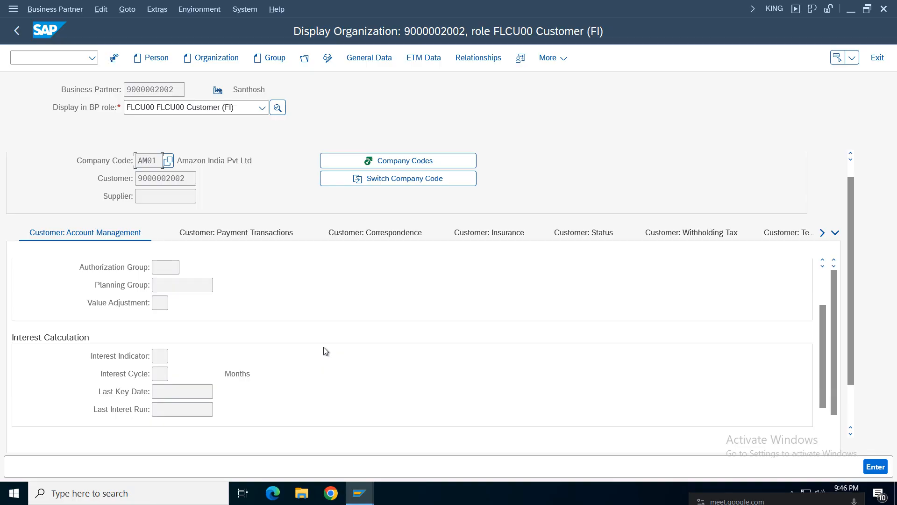
left_click(327, 58)
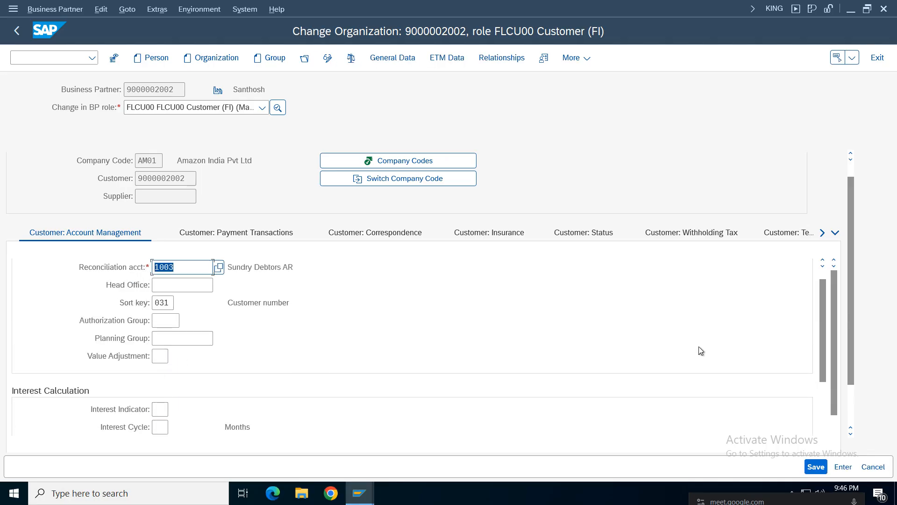
Step: Set the customer's interest indicator to AI in the AM01 account management data and save the business partner
left_click_drag(822, 305, 826, 372)
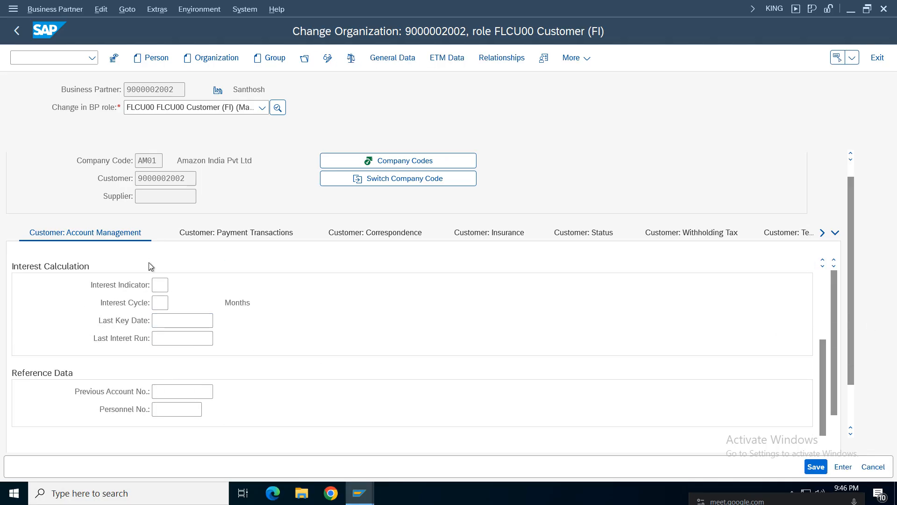
left_click(156, 284)
key("Return")
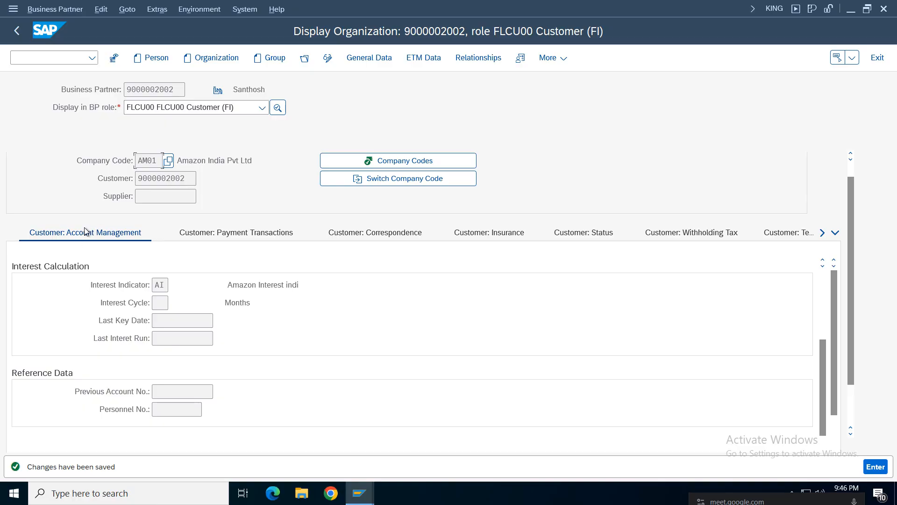
key("Tab")
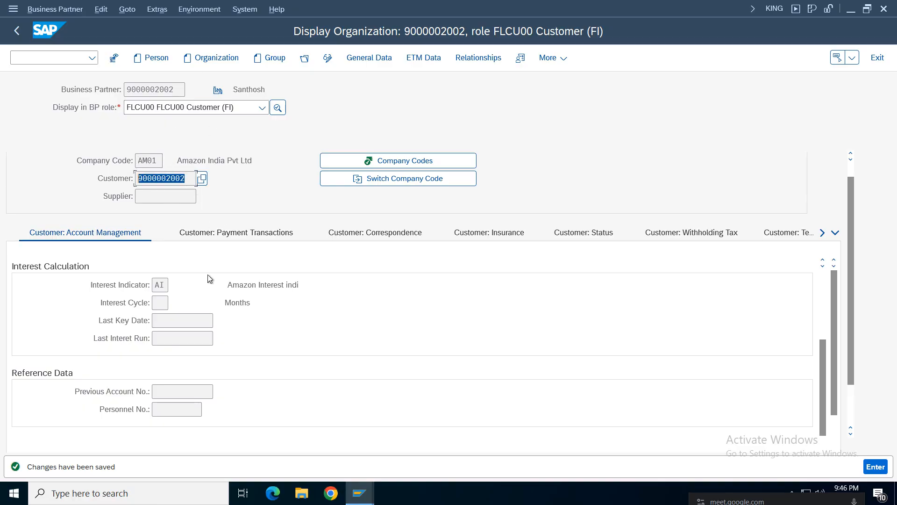
Step: Switch to the Item Interest Calculation session and execute the test run for the customer up to 31.03.2026
mouse_move(360, 493)
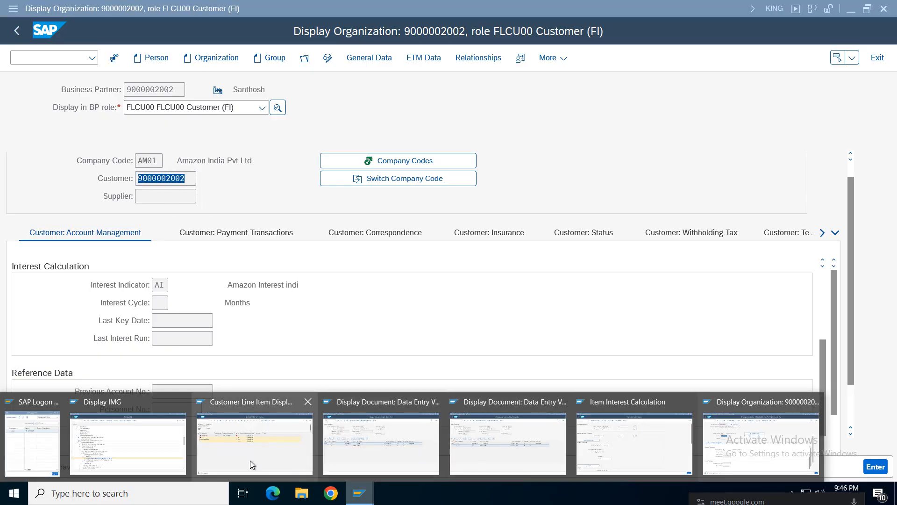
left_click(635, 443)
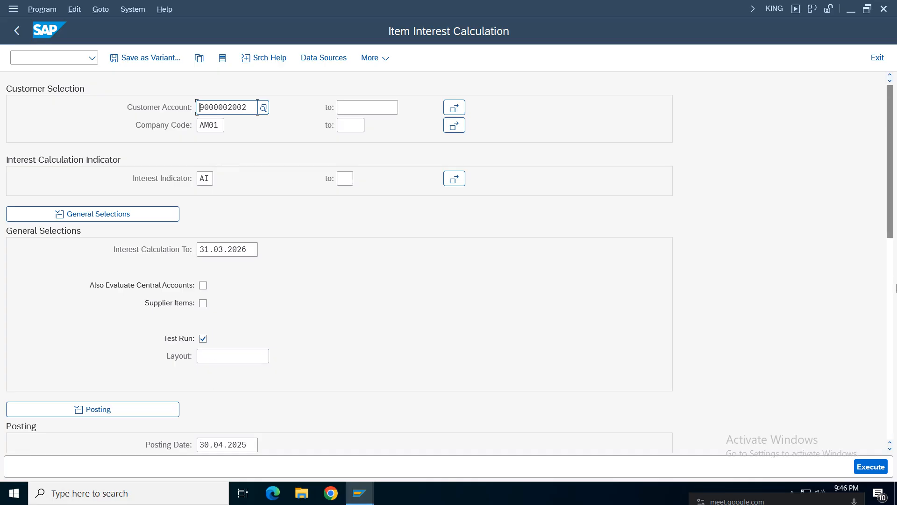
left_click_drag(892, 221, 895, 427)
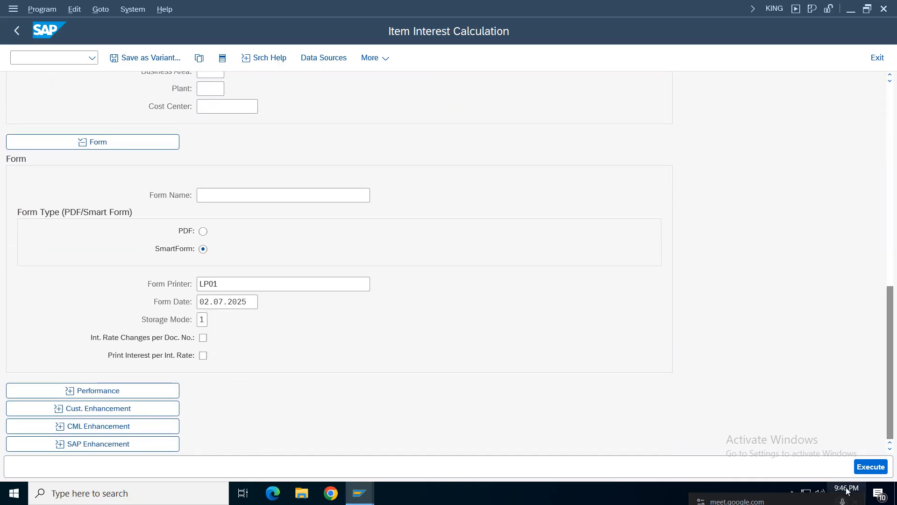
left_click(872, 467)
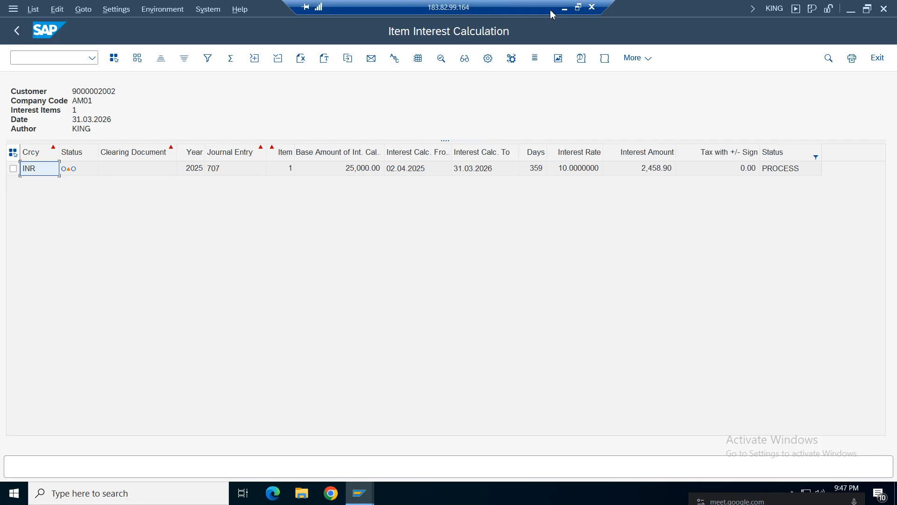
Step: Open the FI Working Notes spreadsheet in the local browser and read through the Customer Item Interest Calculation steps
left_click(563, 9)
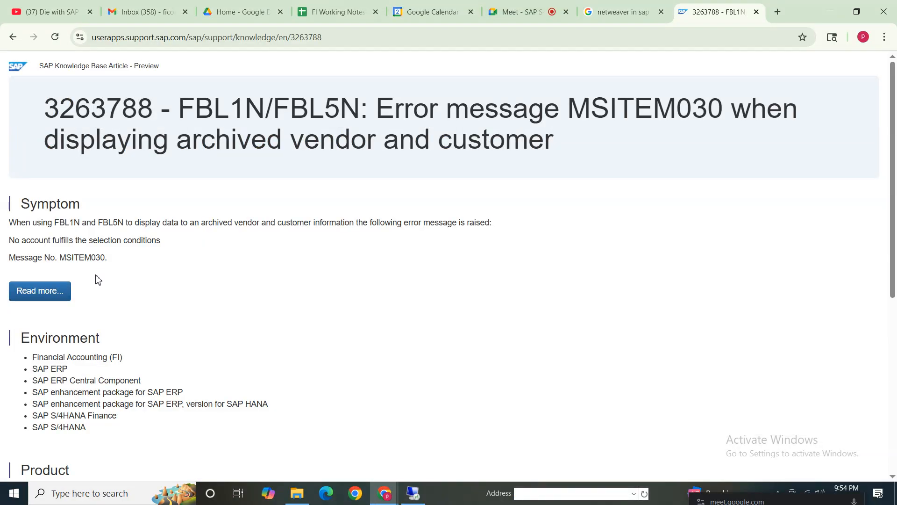
left_click(367, 12)
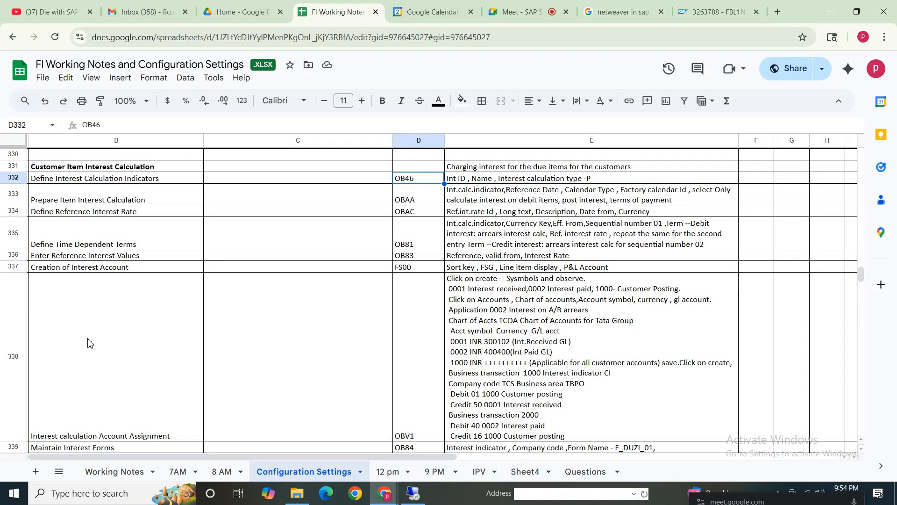
left_click(96, 342)
key("Down")
key("Down")
key("Down")
key("Down")
key("Down")
key("Down")
key("Down")
key("Down")
key("Down")
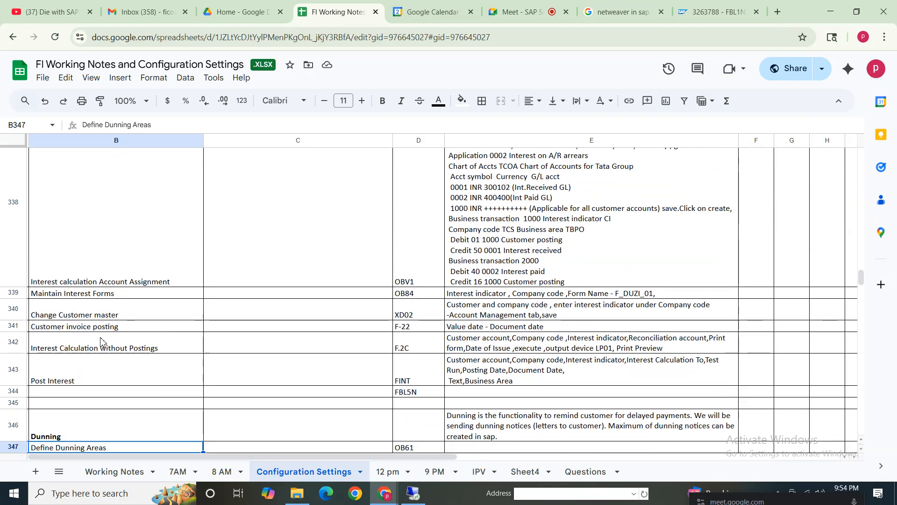
Step: Examine the Change Customer master row's XD02 transaction code and interest indicator instructions, and return to the SAP interest results
left_click(13, 310)
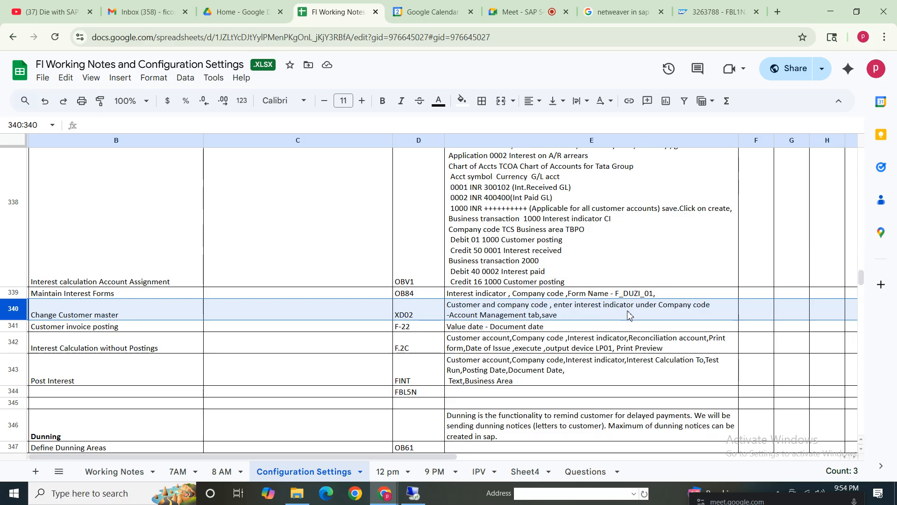
left_click(416, 307)
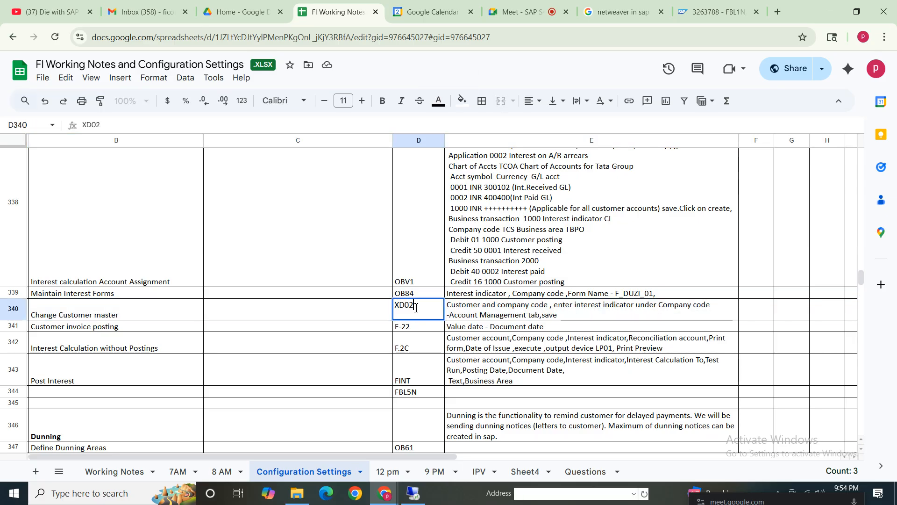
double_click(416, 307)
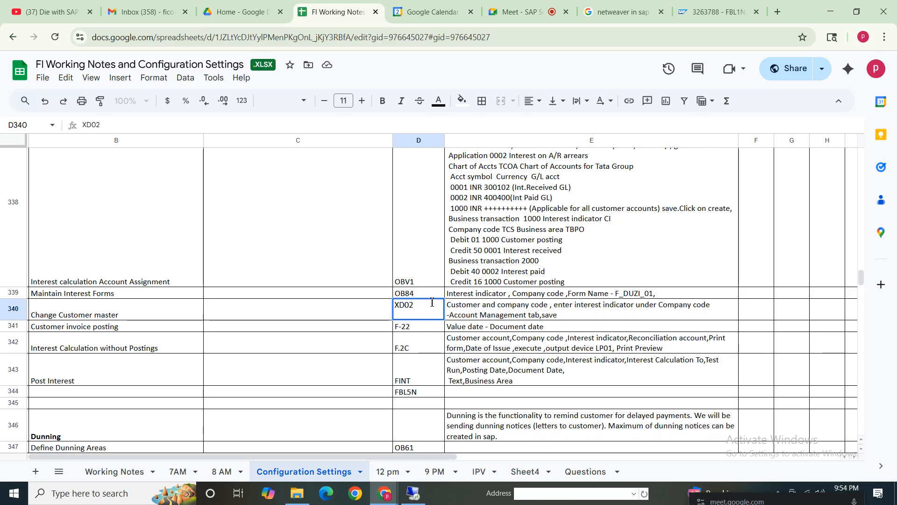
left_click_drag(419, 306, 369, 312)
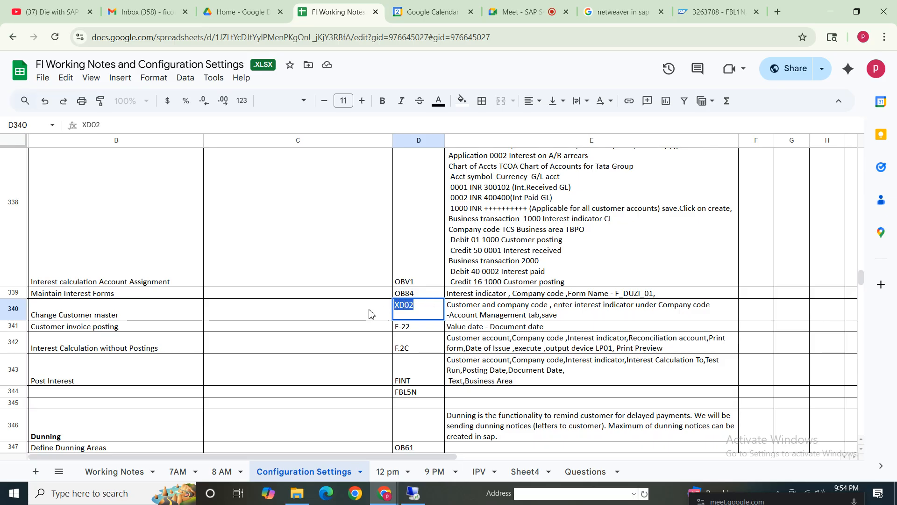
left_click(527, 312)
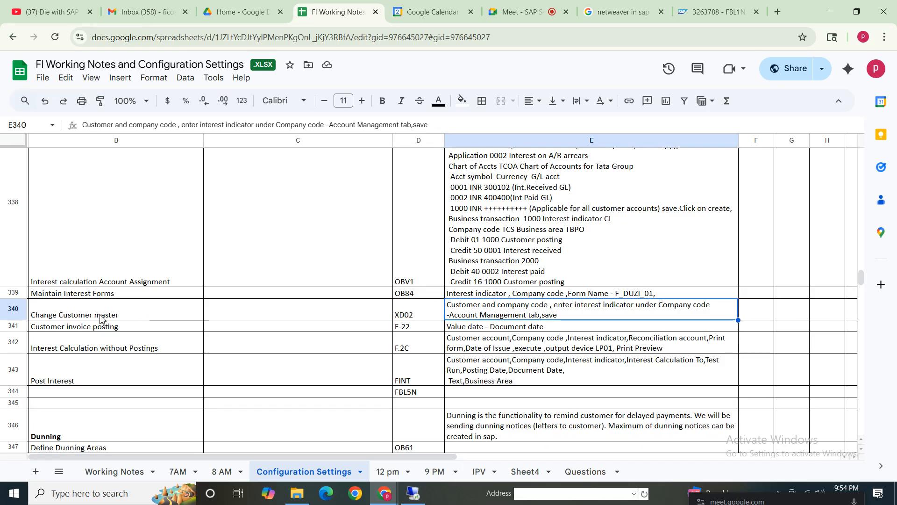
left_click_drag(155, 316, 467, 316)
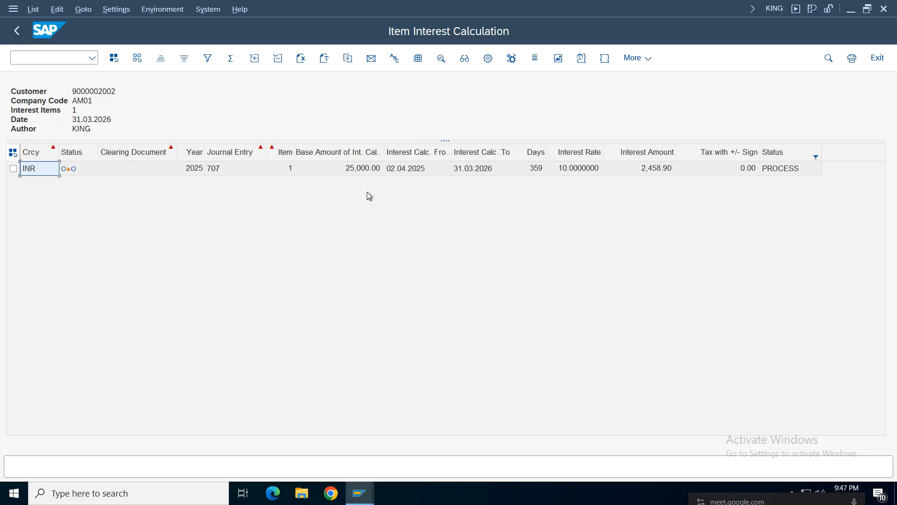
Step: Return to the selections and rerun the interest test run with the calculation end date set to 30.04.2025
left_click(538, 171)
left_click(655, 175)
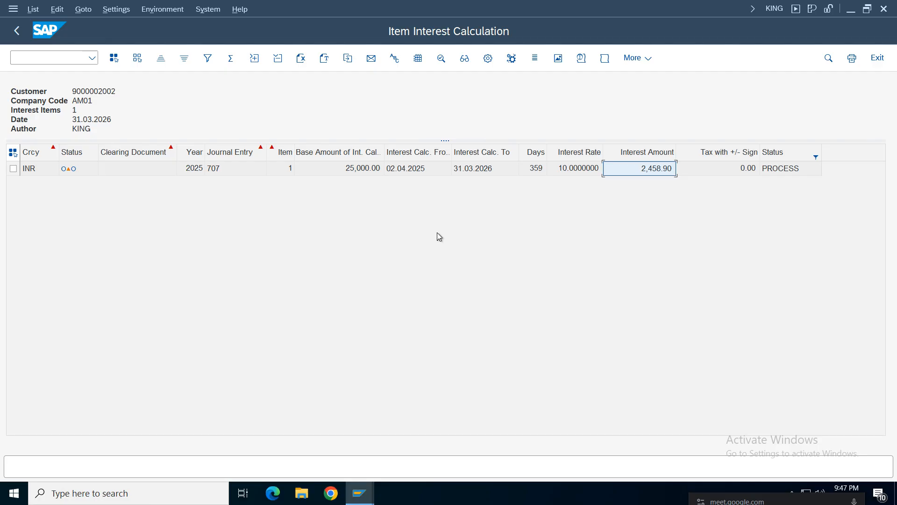
left_click(8, 37)
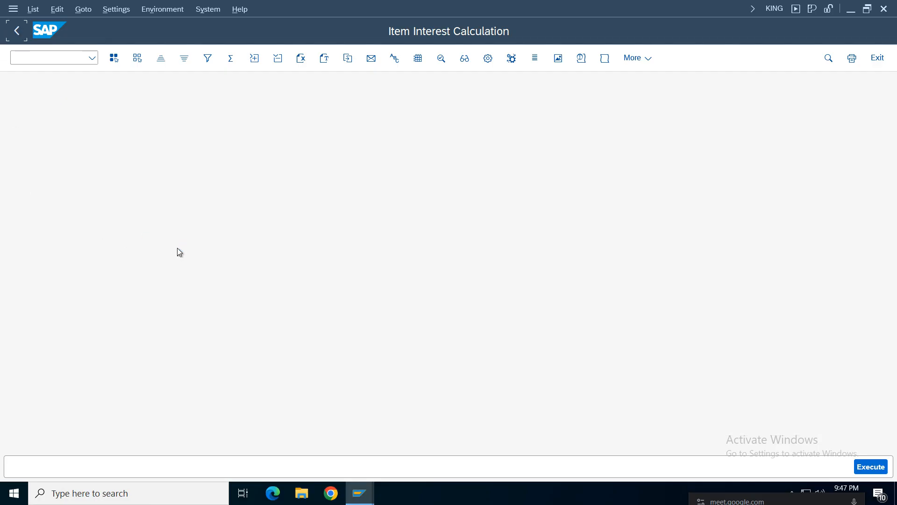
left_click(255, 250)
left_click_drag(255, 250, 168, 246)
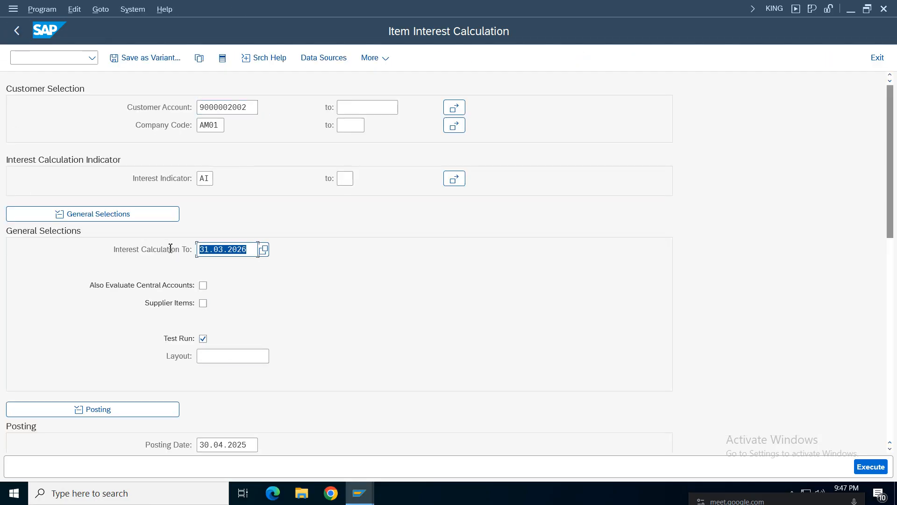
key("BackSpace")
left_click(222, 286)
left_click(863, 467)
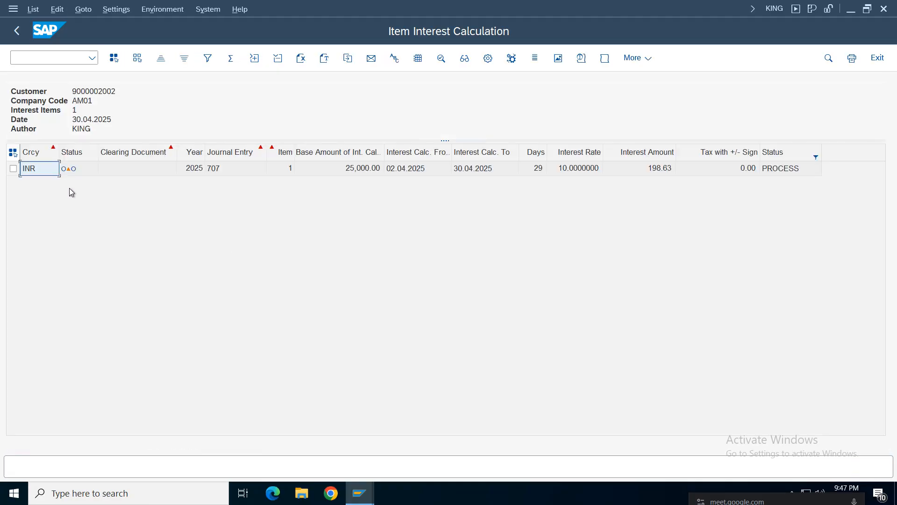
Step: Examine the journal entry, status, interest rate and interest amount of the calculated item
left_click(219, 169)
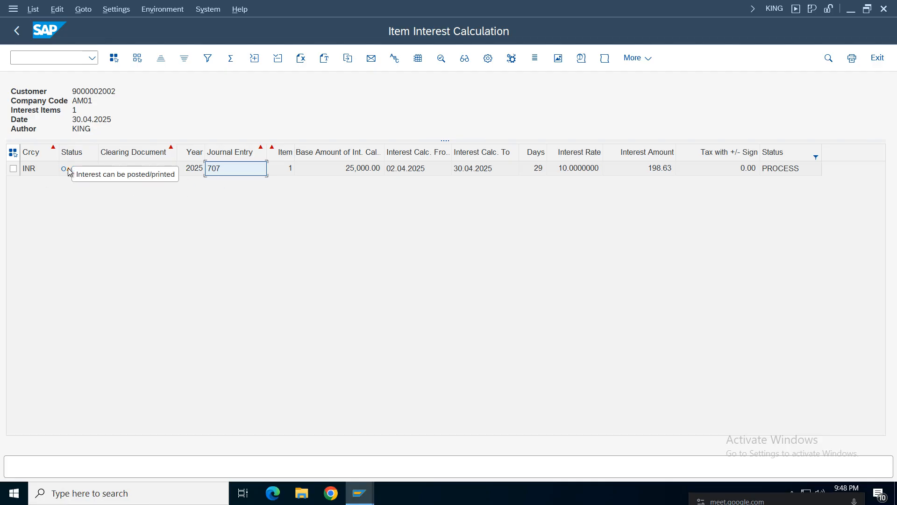
mouse_move(67, 171)
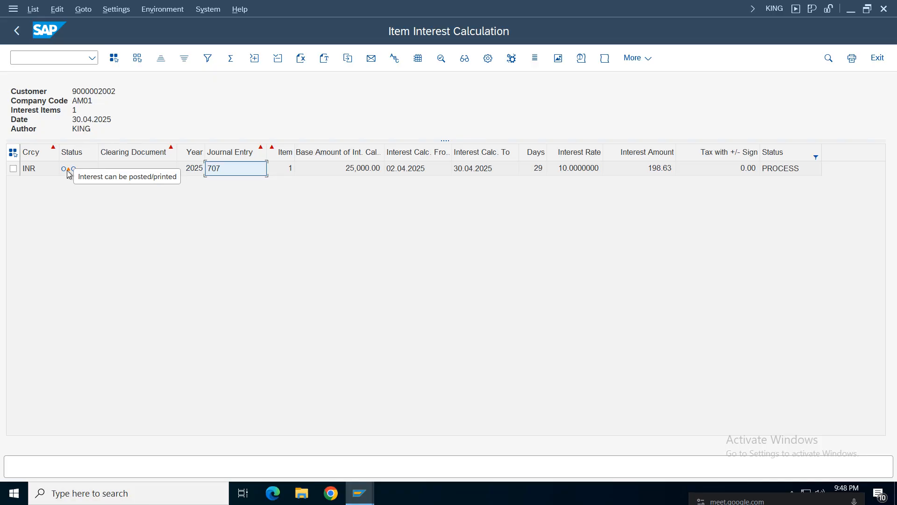
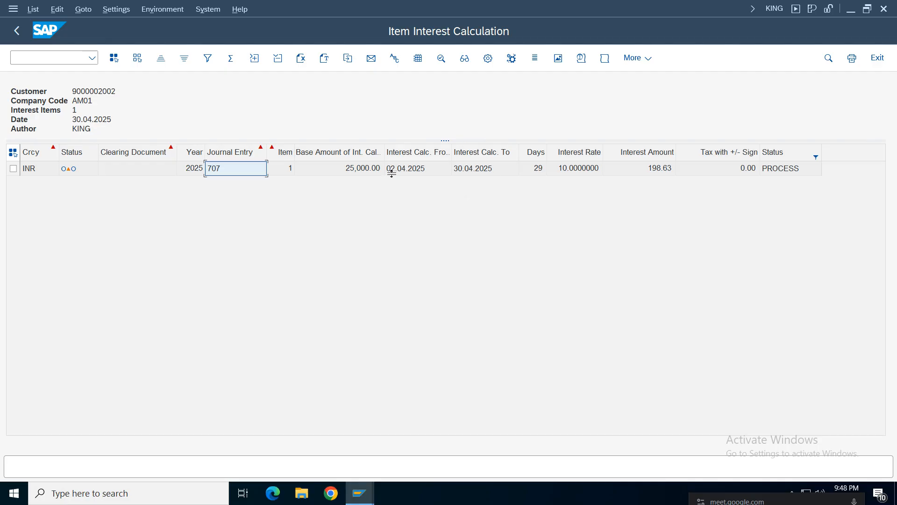
left_click(590, 169)
left_click(648, 171)
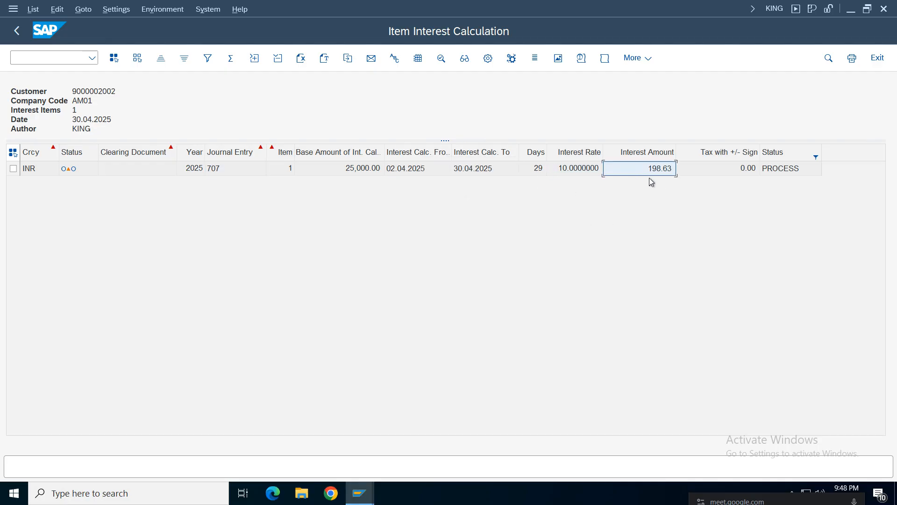
Step: Open the Windows Calculator and place it so the interest rate and amount columns stay readable
left_click(99, 492)
type("calc")
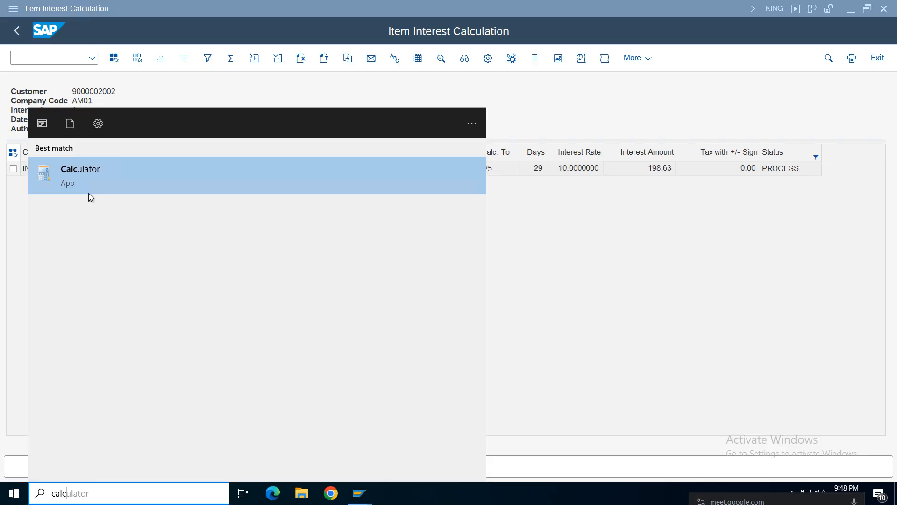
left_click(89, 192)
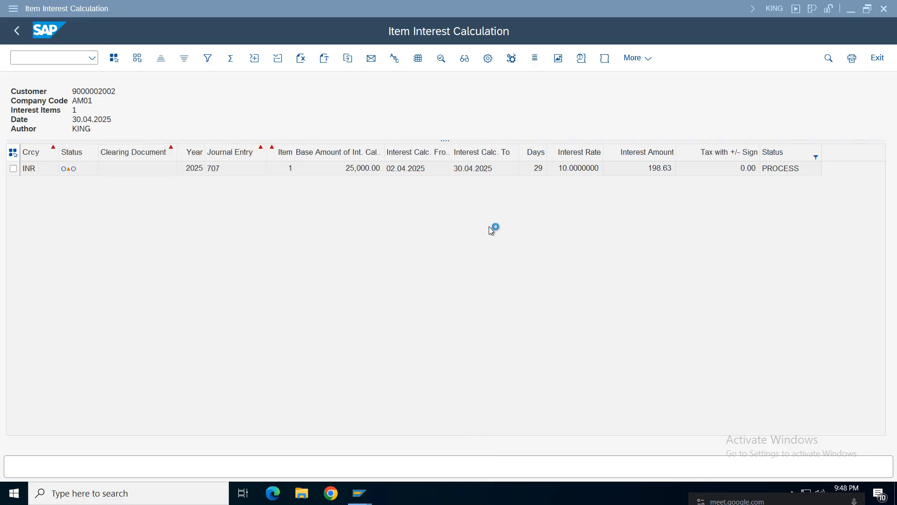
left_click_drag(653, 161, 226, 151)
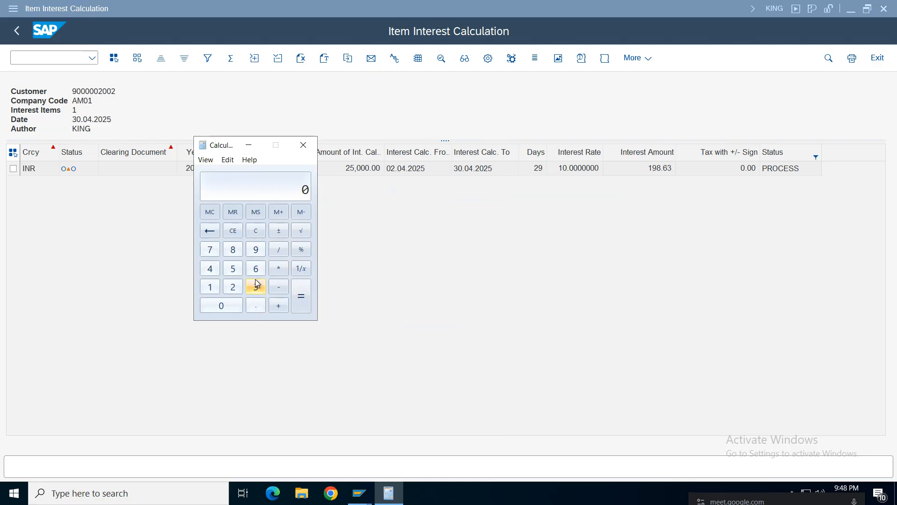
Step: Try to check the monthly interest by multiplying 25000 by 10% and dividing by 12, and clear the calculator
left_click(233, 287)
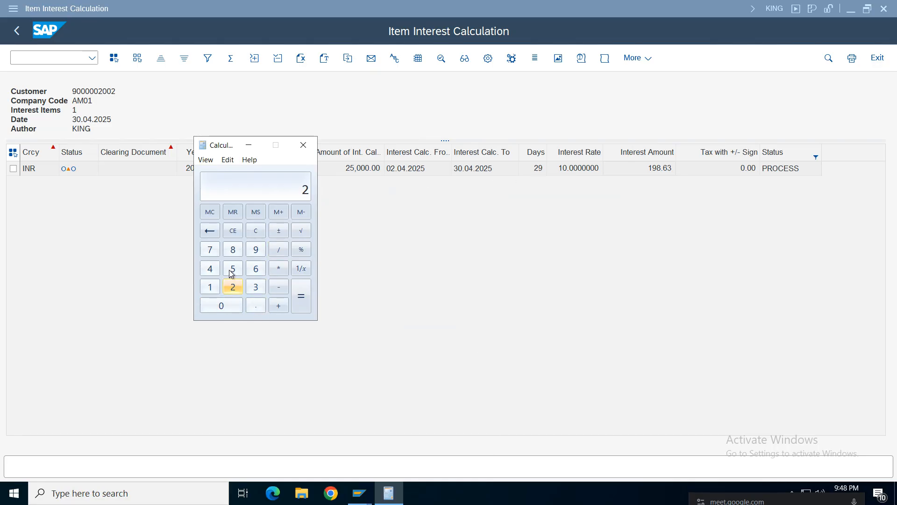
left_click(232, 269)
double_click(223, 304)
left_click(223, 304)
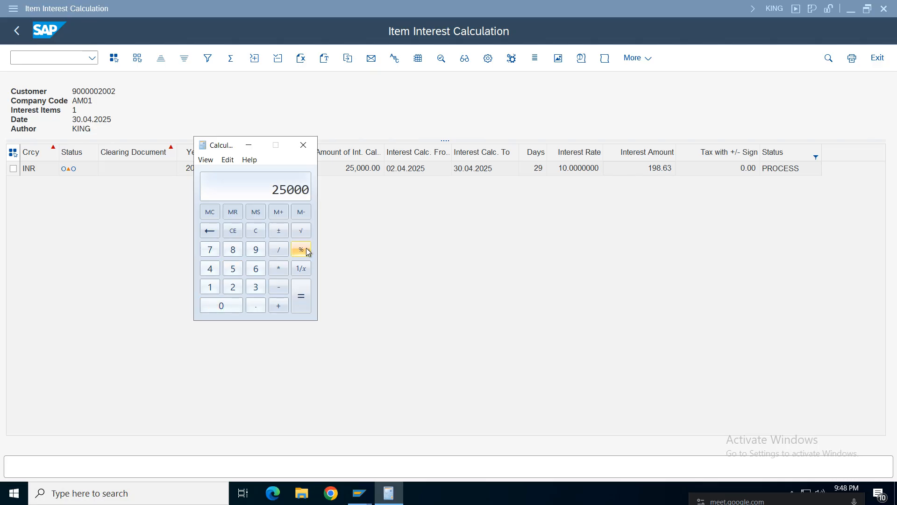
left_click(280, 270)
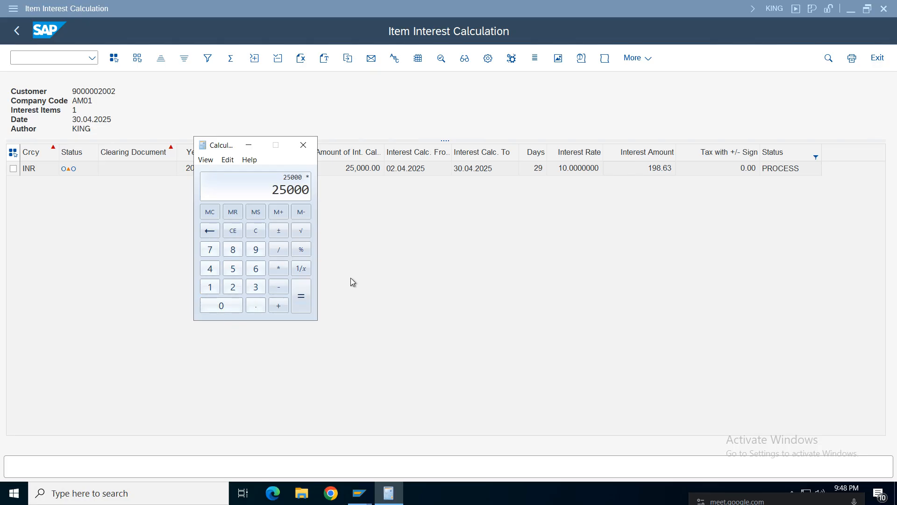
left_click(210, 289)
left_click(216, 304)
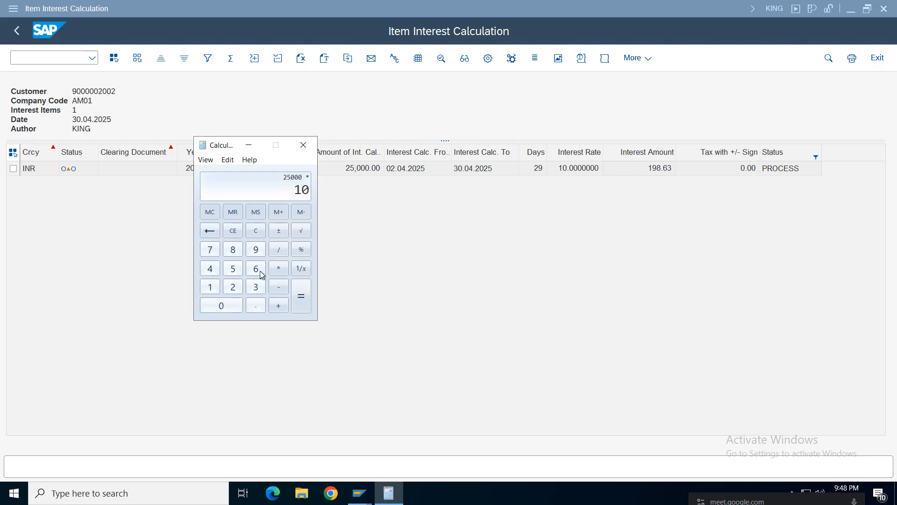
left_click(301, 250)
left_click(279, 250)
left_click(210, 287)
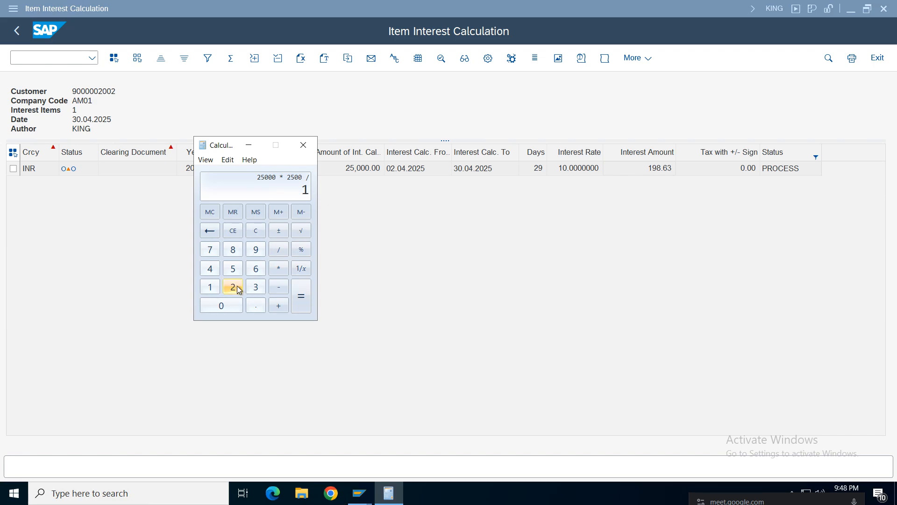
left_click(233, 287)
left_click(301, 300)
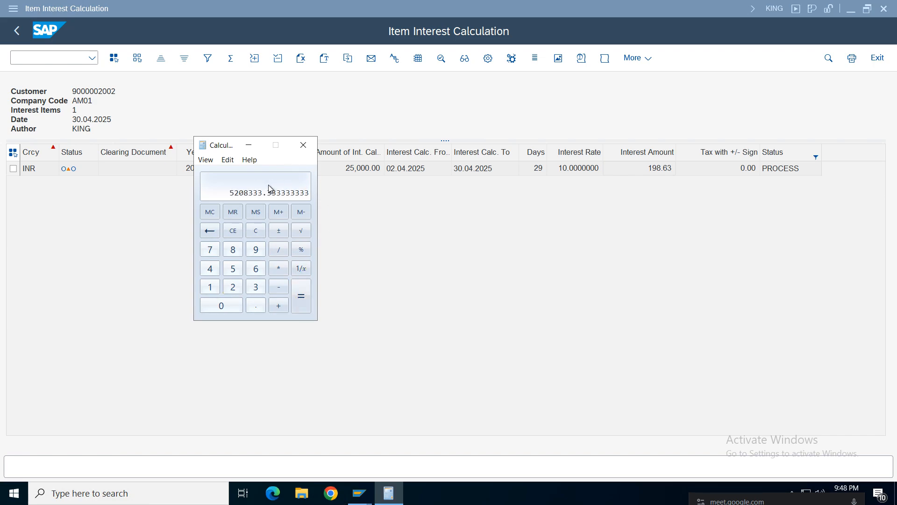
left_click(257, 234)
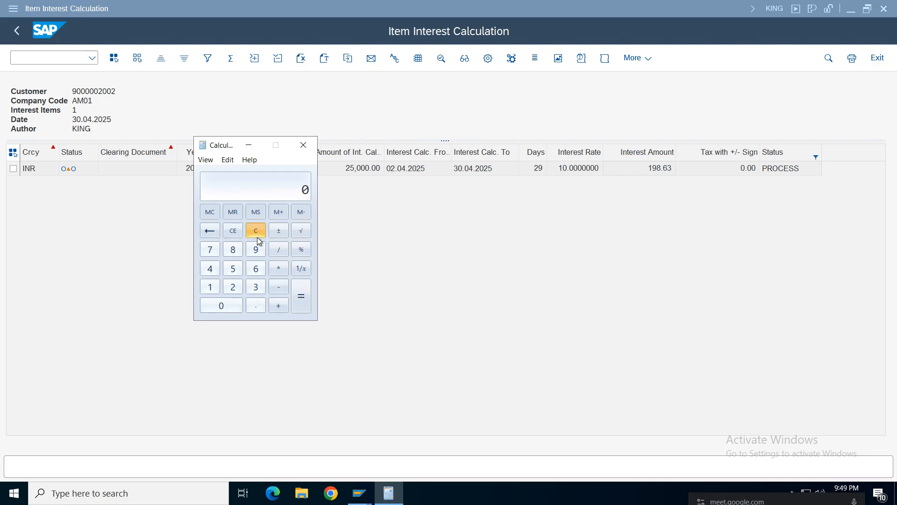
Step: Try to check the interest by multiplying 25000 by 10% and 29 days and dividing by 365, and clear the calculator
left_click(238, 289)
left_click(233, 271)
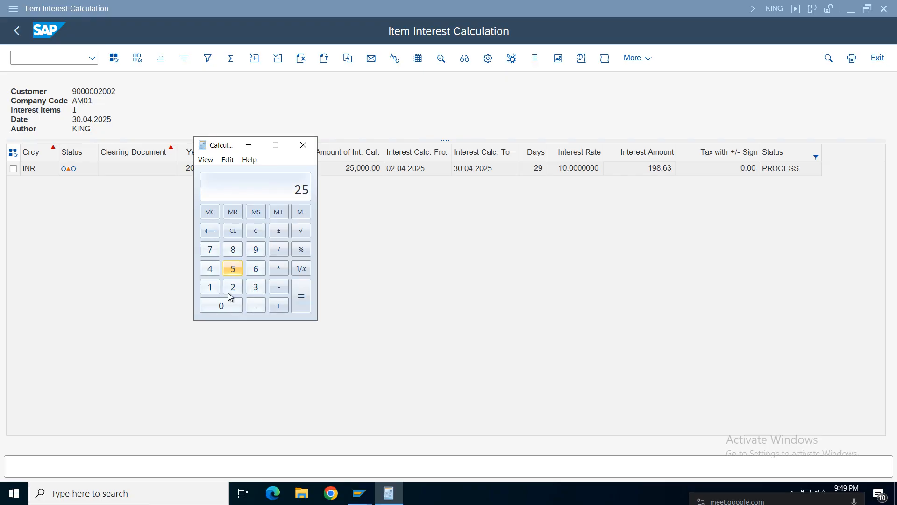
triple_click(223, 304)
left_click(279, 268)
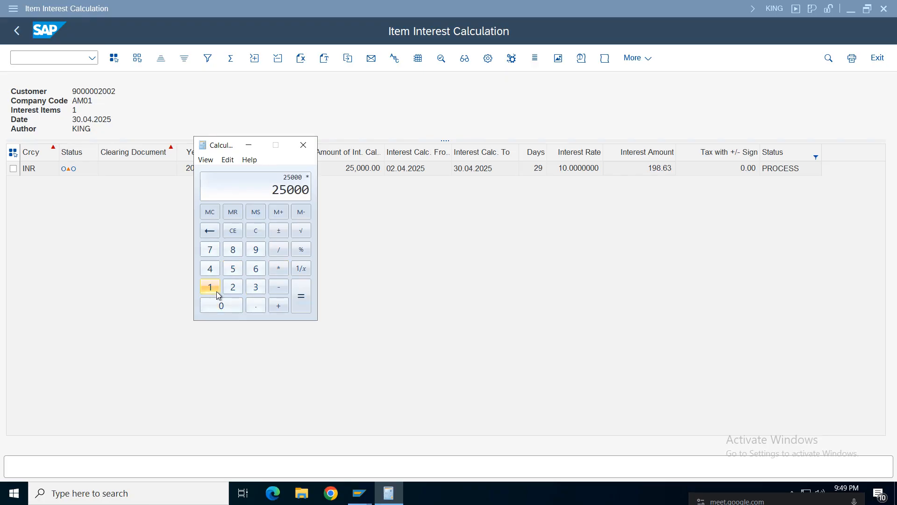
left_click(210, 286)
left_click(224, 305)
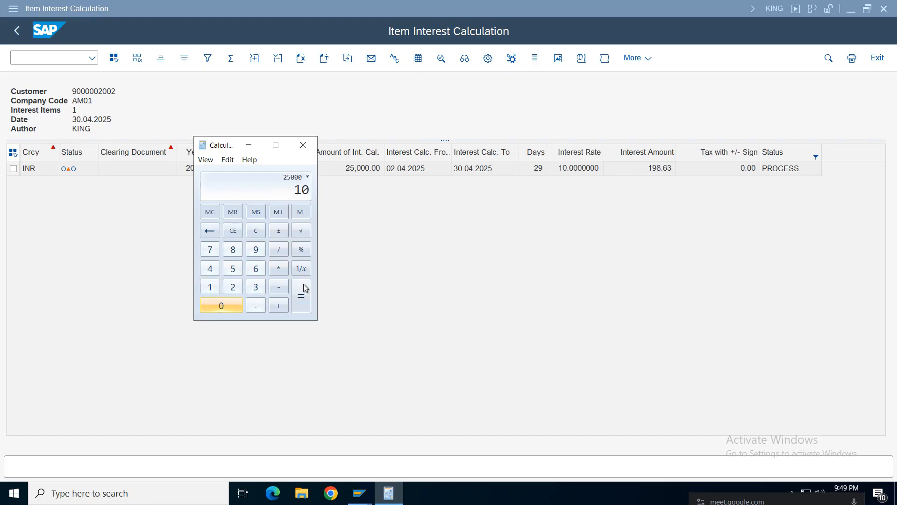
left_click(301, 251)
left_click(278, 268)
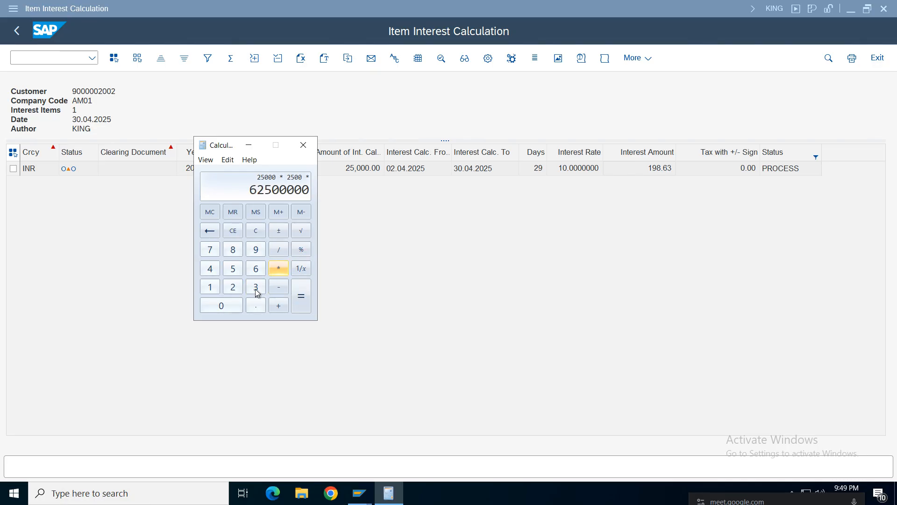
left_click(233, 287)
left_click(255, 249)
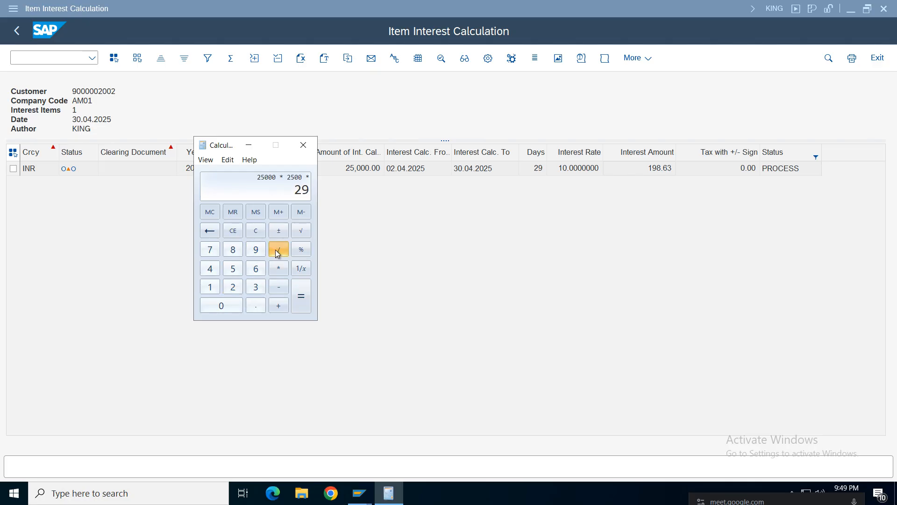
left_click(278, 251)
left_click(256, 286)
left_click(256, 268)
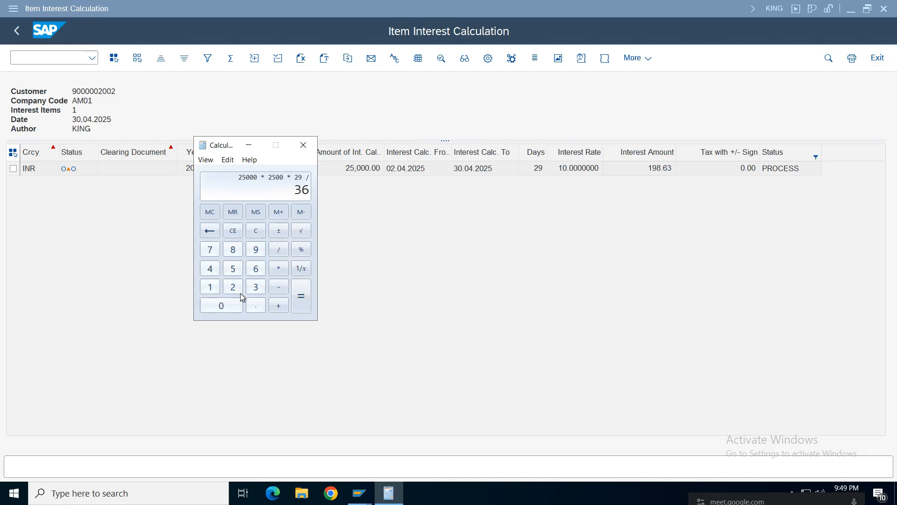
left_click(234, 271)
left_click(301, 303)
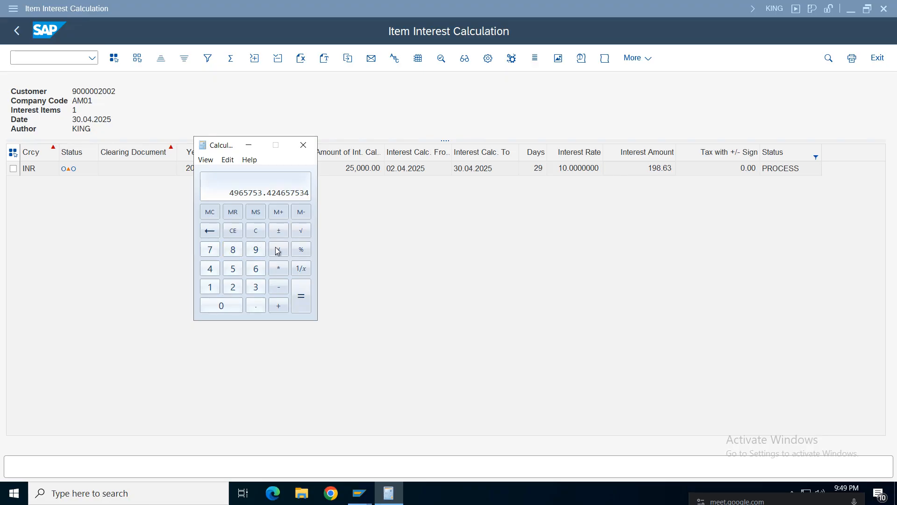
left_click(256, 230)
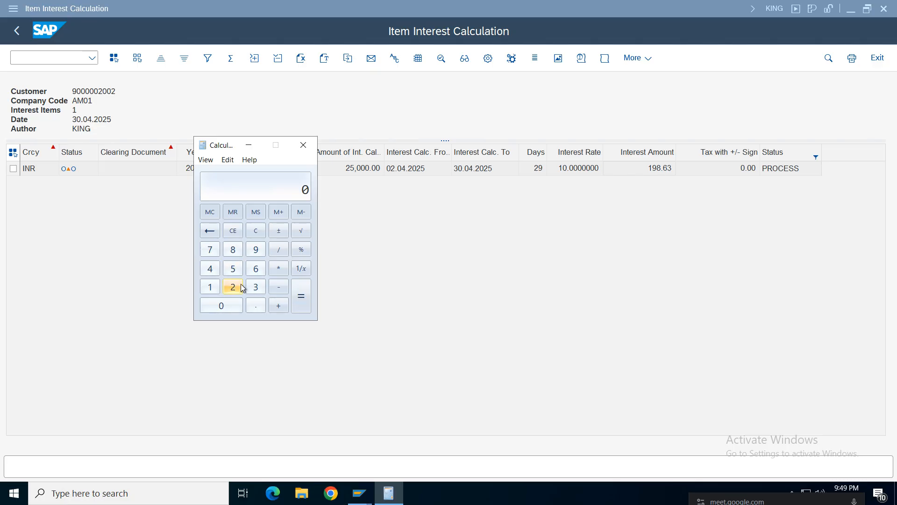
Step: Check the interest by multiplying 2500 by 29 and dividing by 360, and close the calculator
left_click(233, 287)
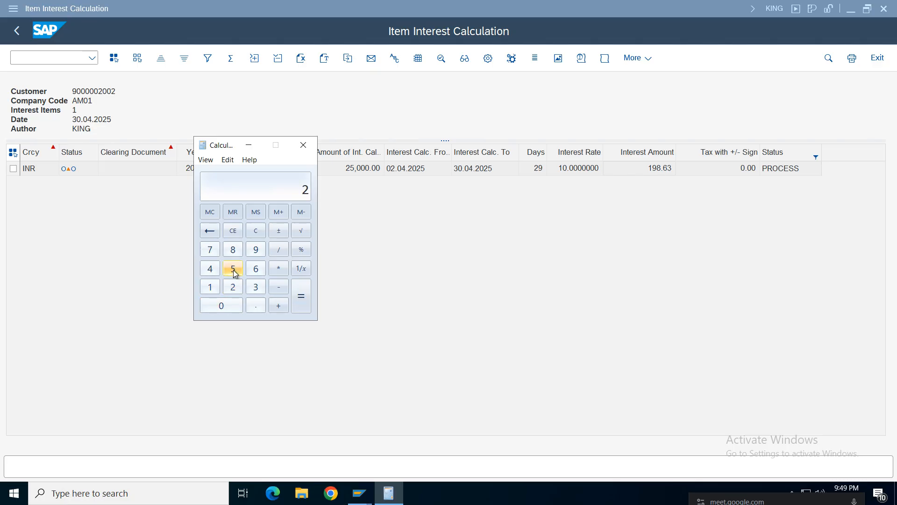
left_click(233, 268)
left_click(256, 231)
left_click(232, 287)
left_click(233, 268)
left_click(224, 306)
left_click(224, 306)
left_click(278, 268)
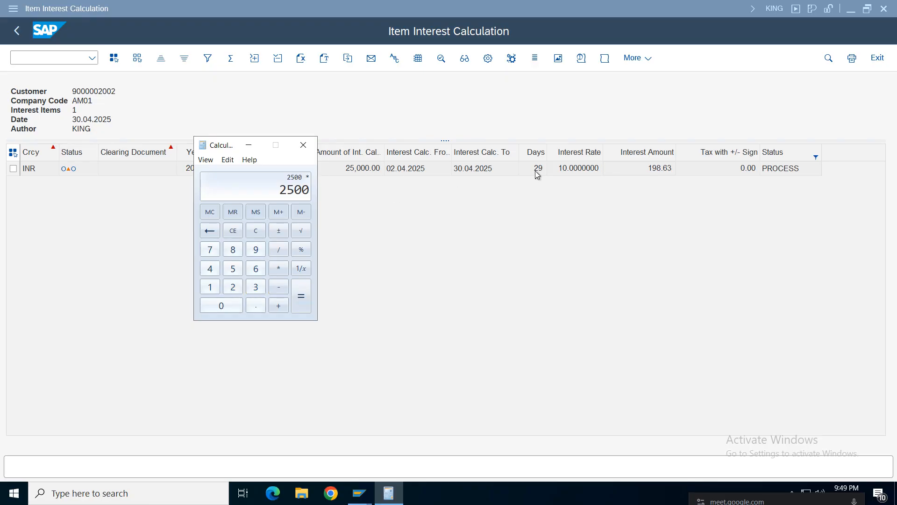
left_click(232, 288)
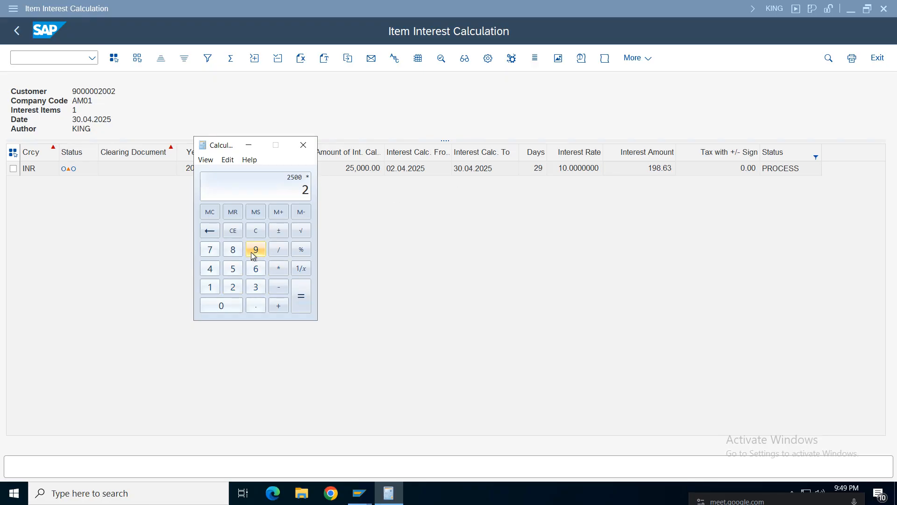
left_click(256, 251)
left_click(276, 250)
left_click(255, 286)
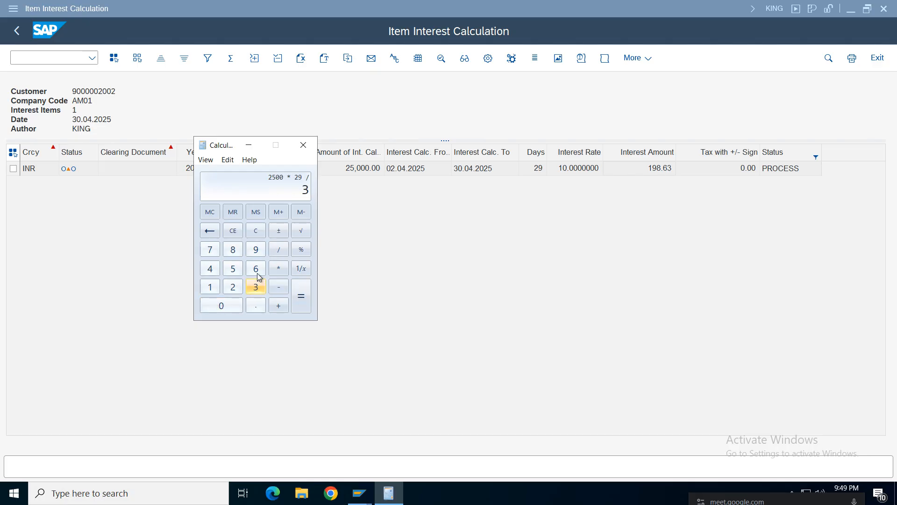
left_click(256, 269)
left_click(223, 306)
left_click(301, 296)
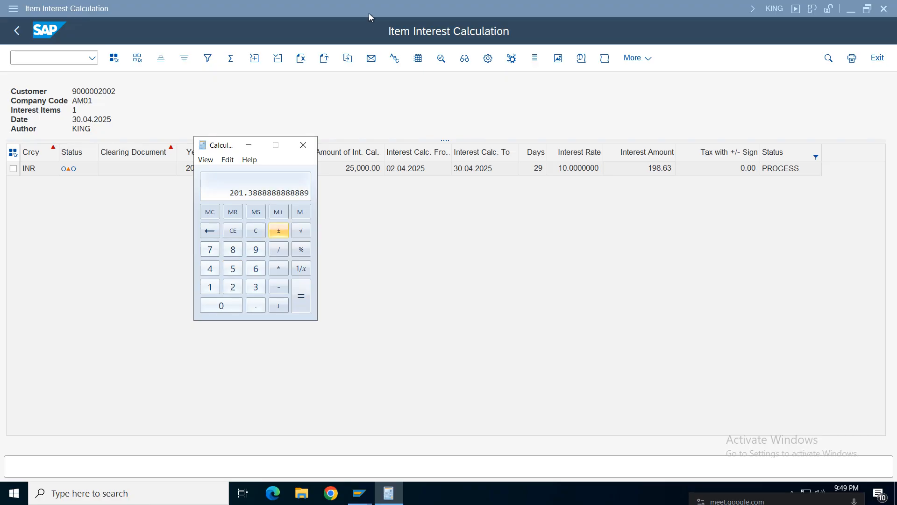
left_click(303, 145)
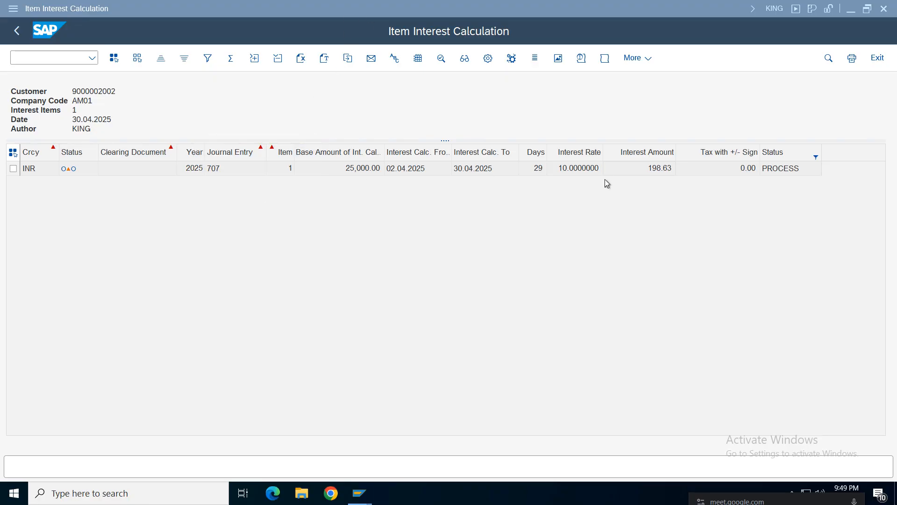
Step: Open the detail log for all items and read the messages on the interest indicator, previous calculation, and cleared and open items
left_click(577, 178)
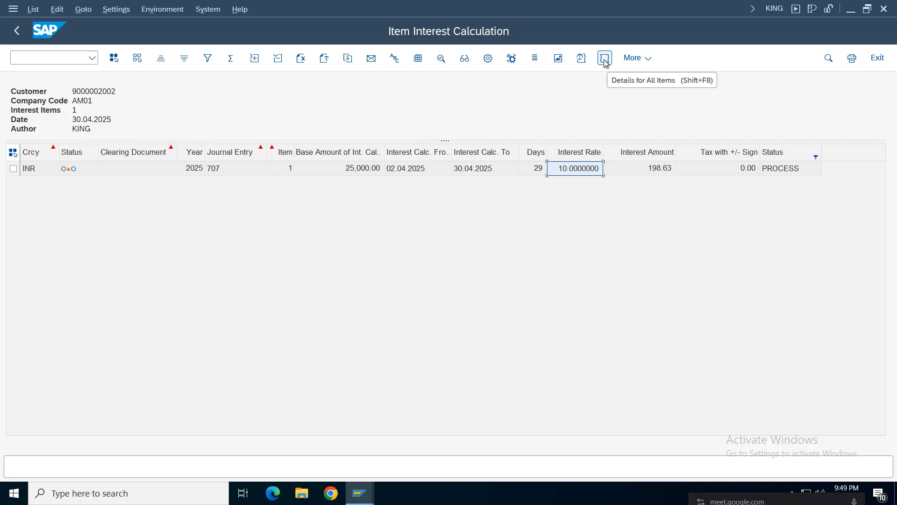
left_click(605, 58)
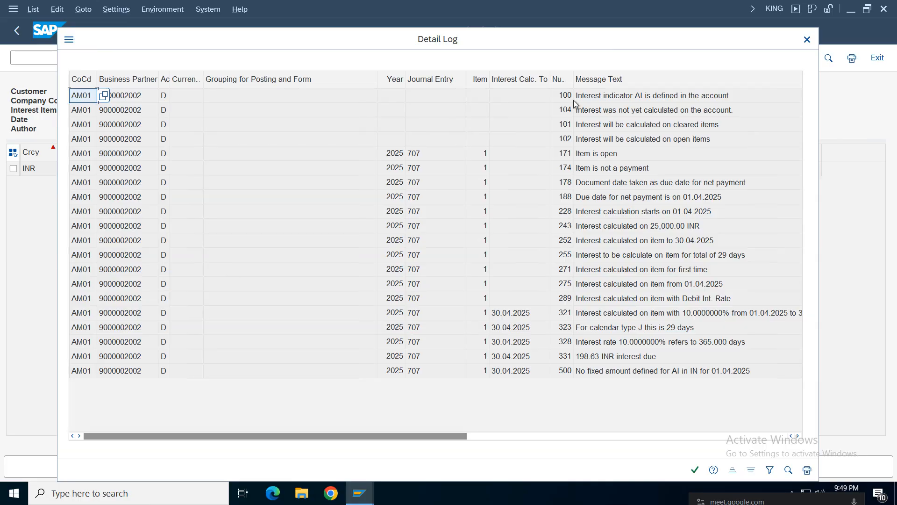
left_click(602, 95)
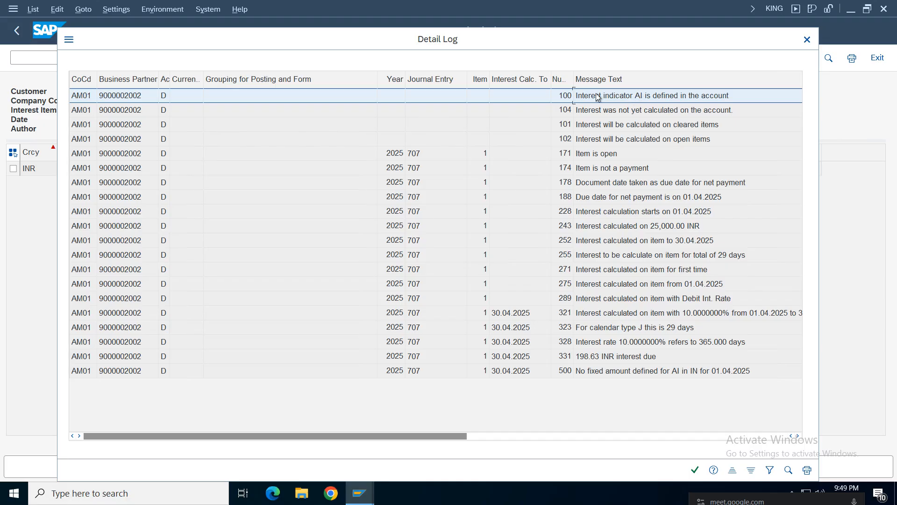
left_click(151, 102)
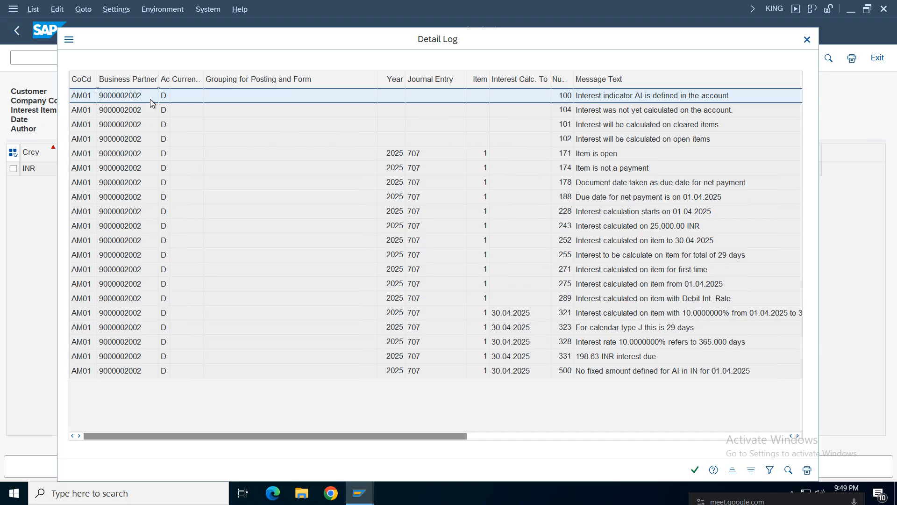
left_click(611, 111)
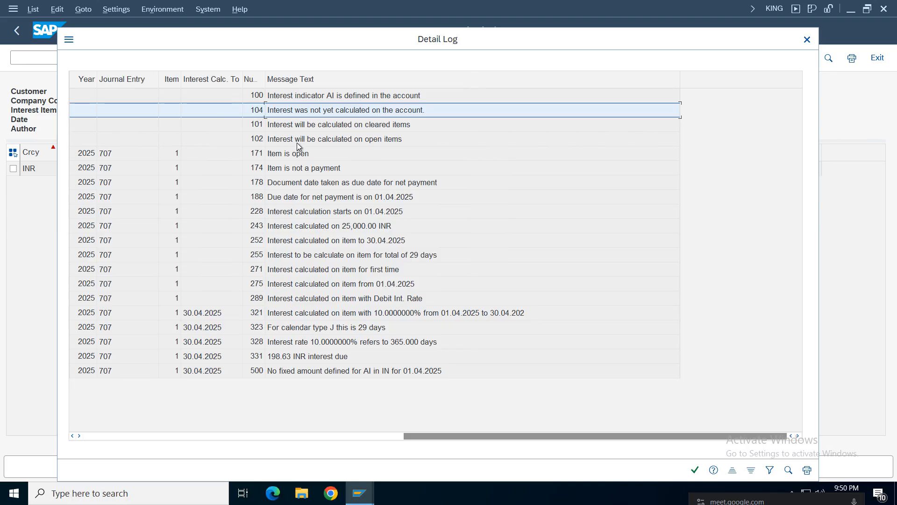
key("Down")
left_click_drag(419, 436, 99, 436)
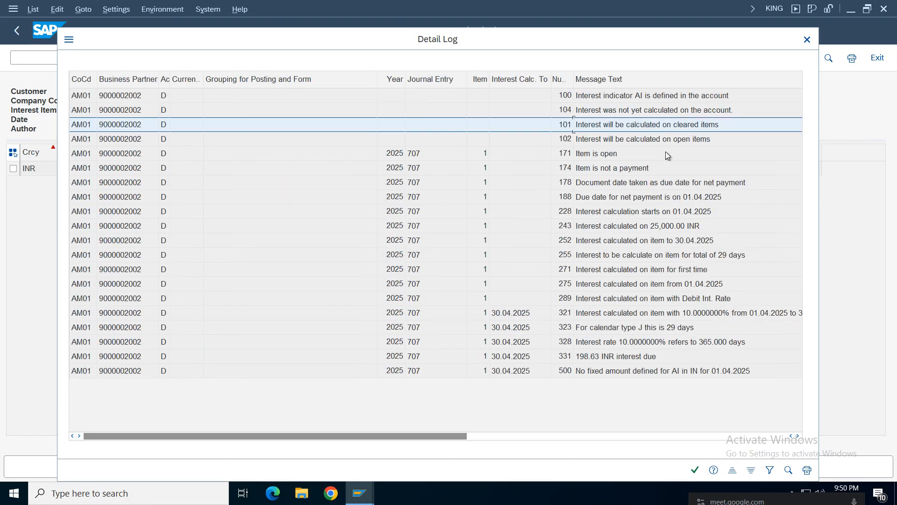
left_click(636, 143)
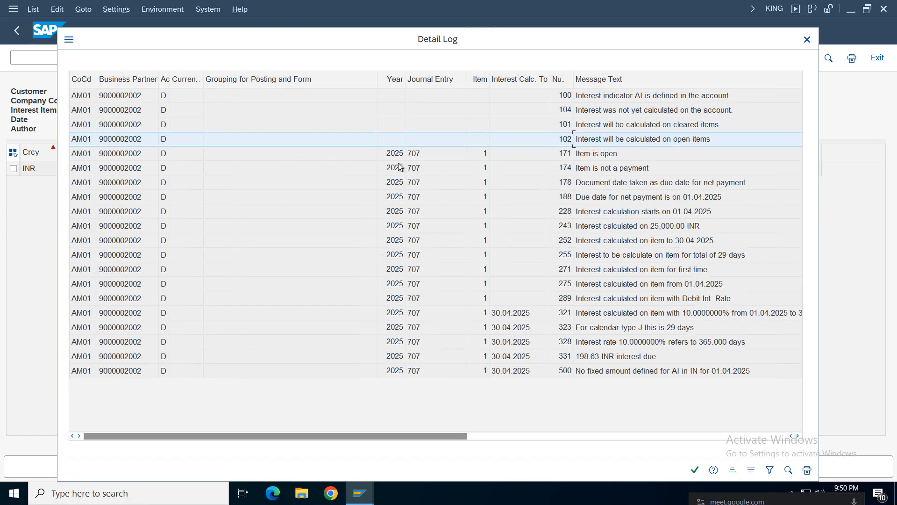
Step: Examine the log messages on journal entry 707's open status, payment type, net due date and interest start date
left_click(433, 155)
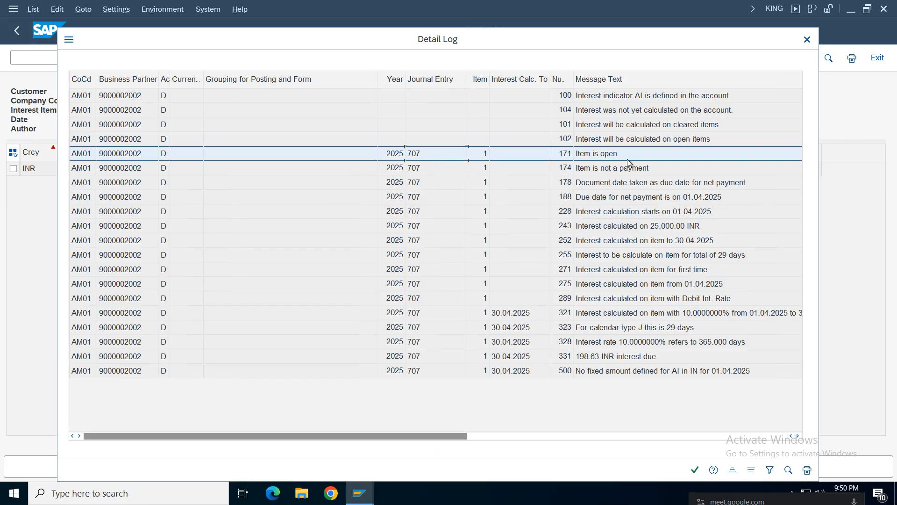
key("Down")
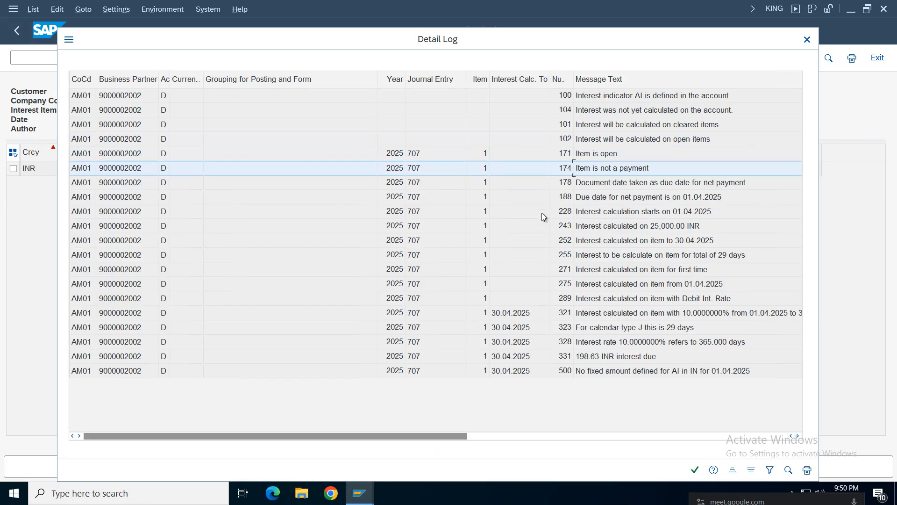
left_click(595, 188)
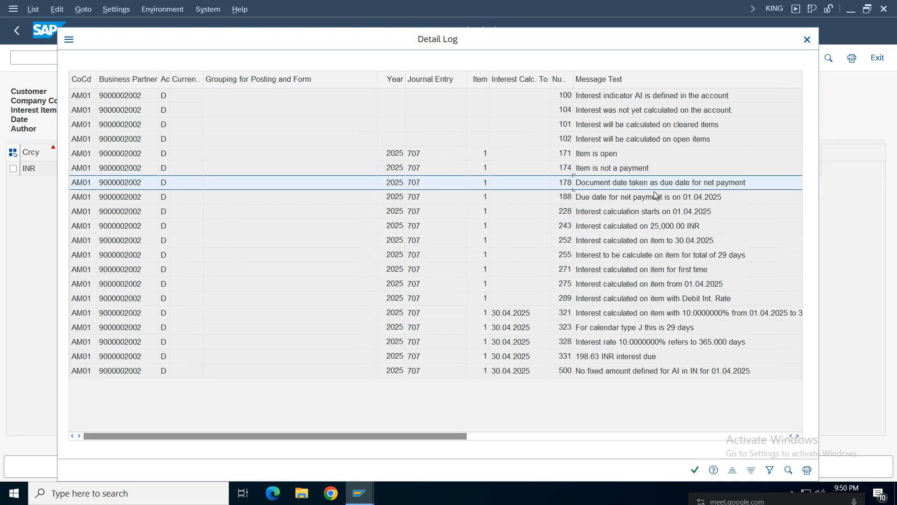
left_click(596, 196)
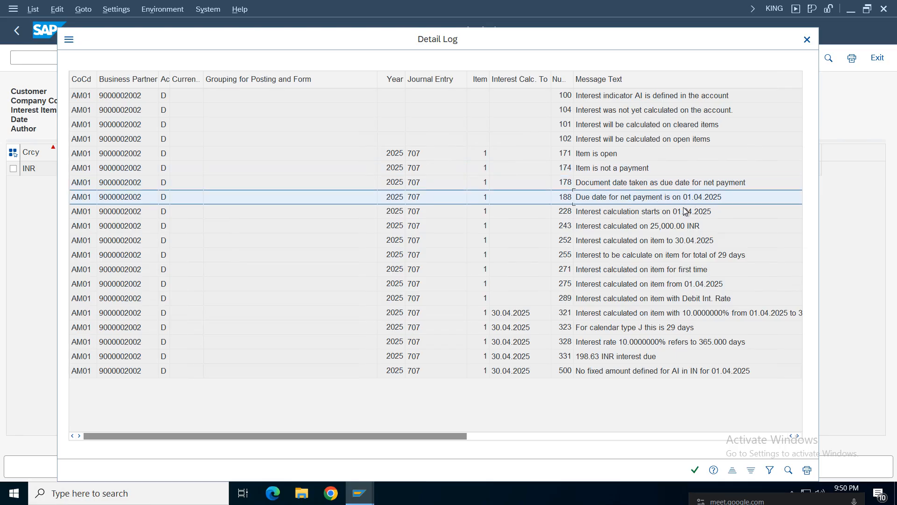
scroll(685, 211, "right", 5)
left_click(287, 215)
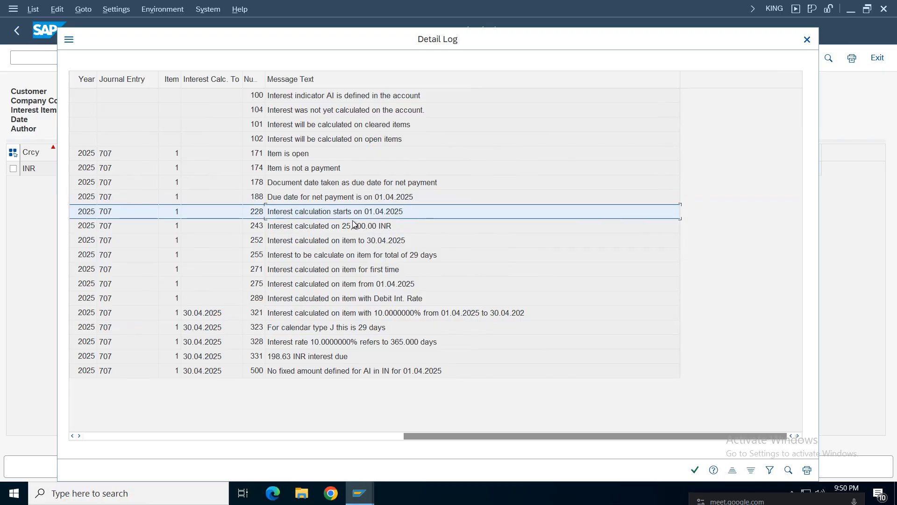
Step: Examine the log messages on the base amount, calculation period, number of days, debit interest rate and the days the rate refers to
left_click(313, 229)
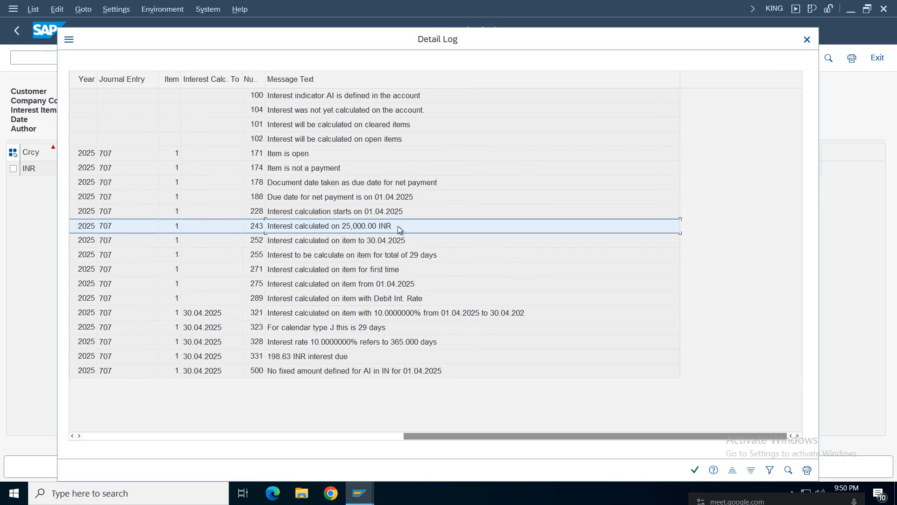
left_click(378, 247)
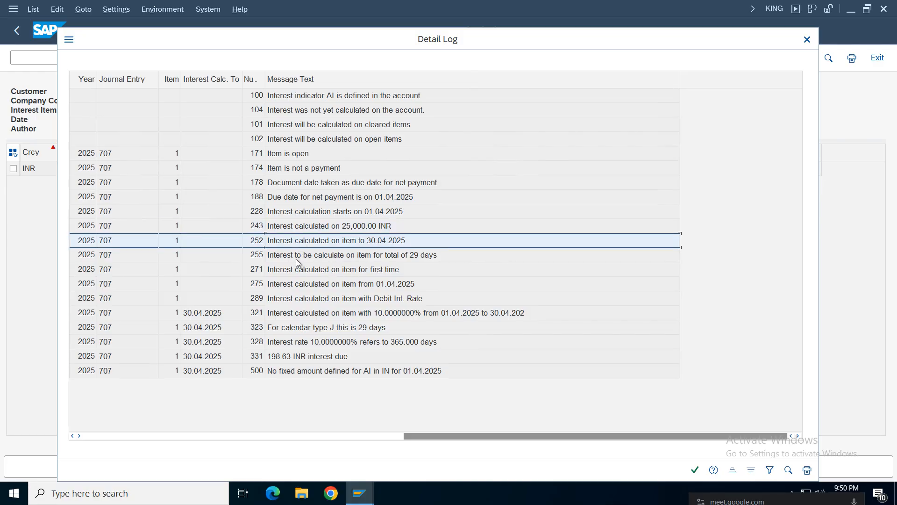
left_click(338, 258)
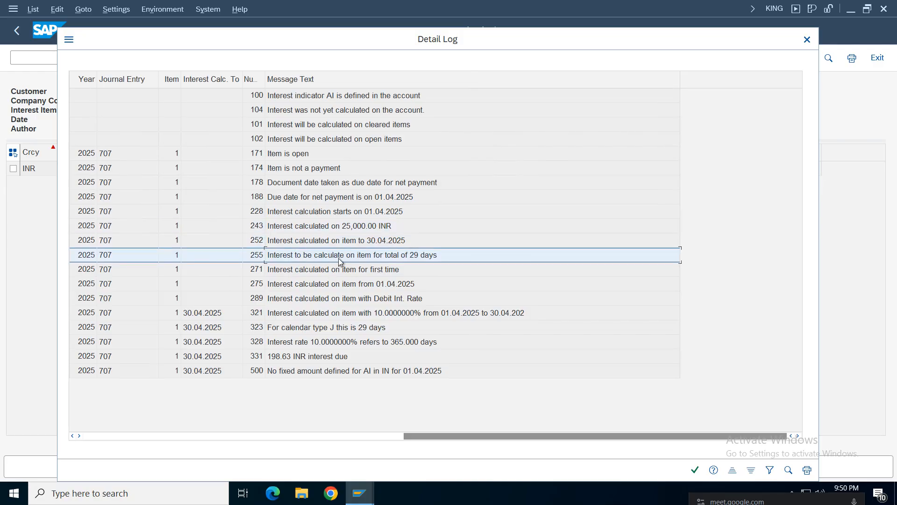
left_click(297, 273)
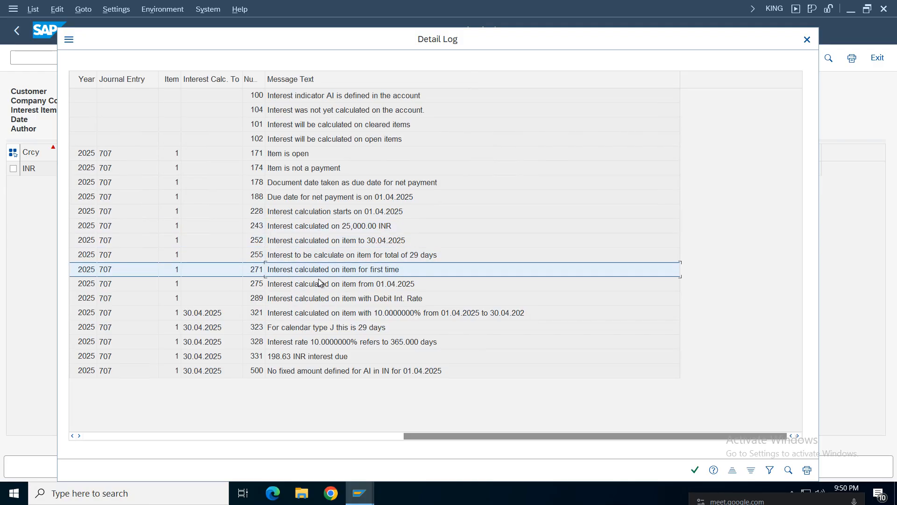
left_click(295, 286)
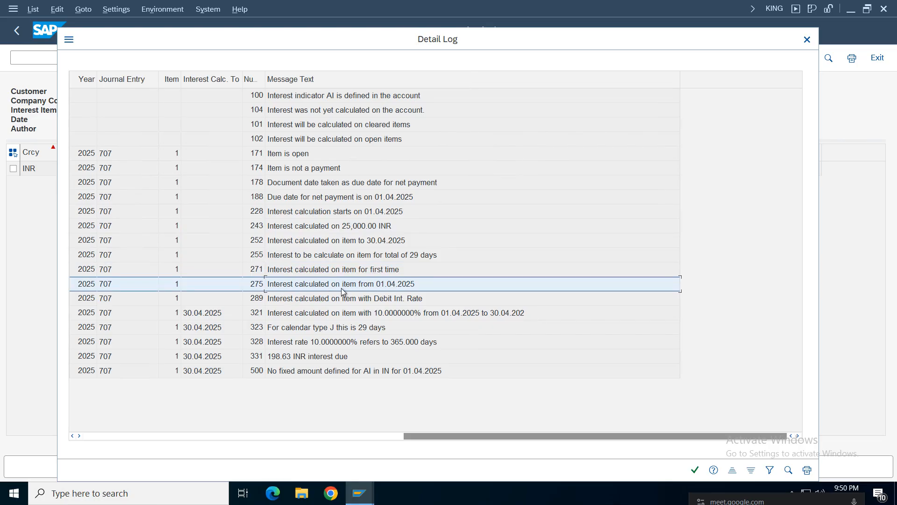
left_click(304, 302)
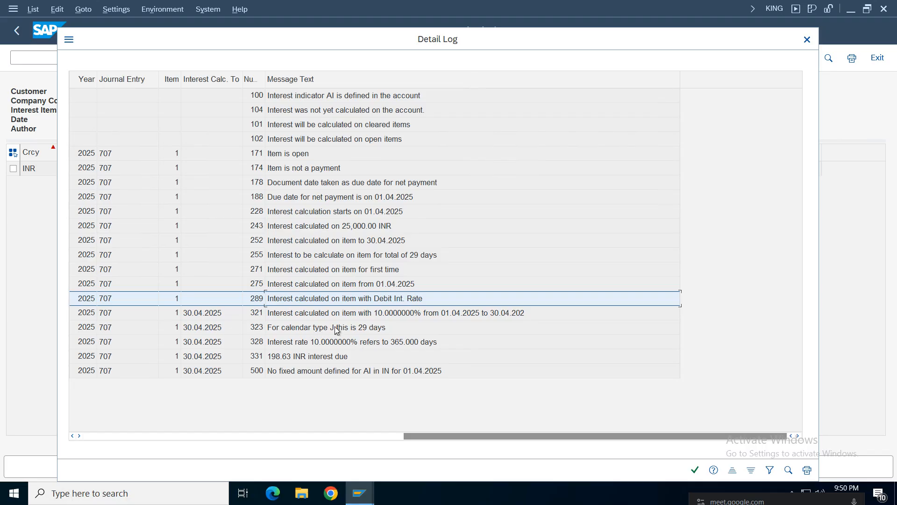
left_click(299, 315)
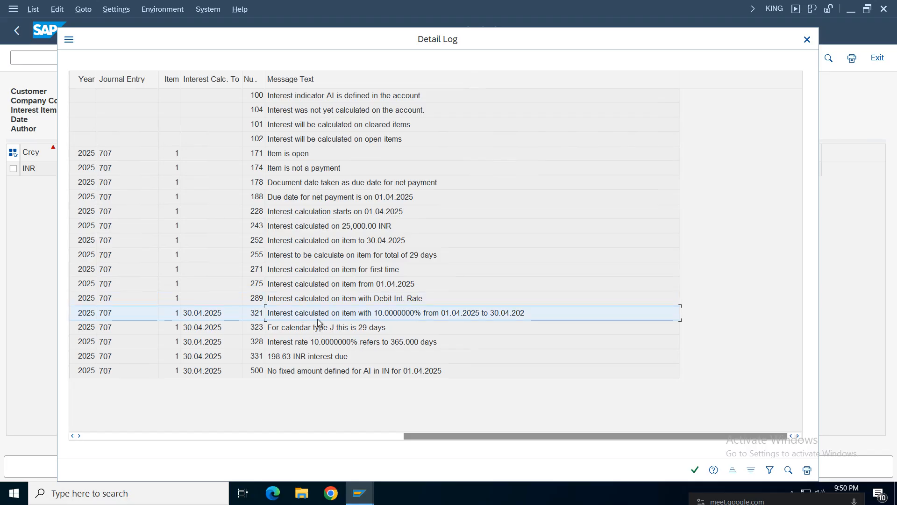
left_click(397, 344)
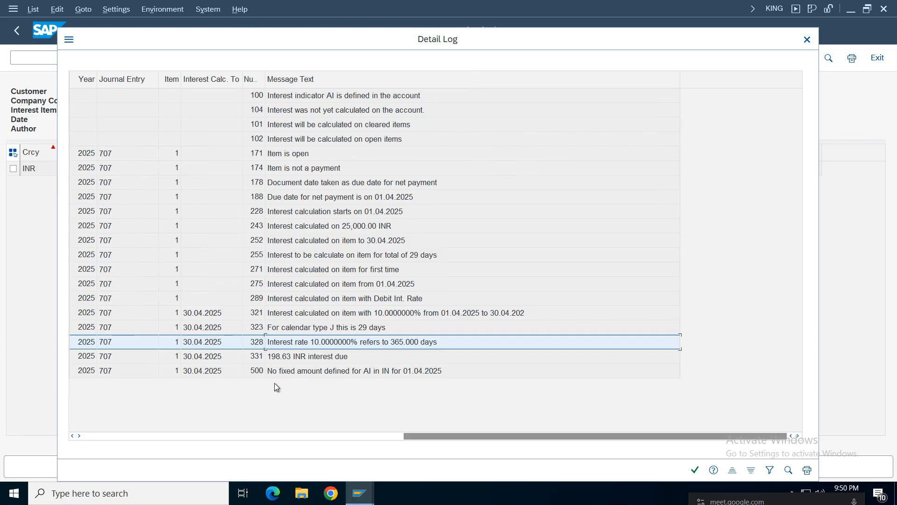
Step: Open the Windows Calculator and place it beside the detail log messages
left_click(125, 494)
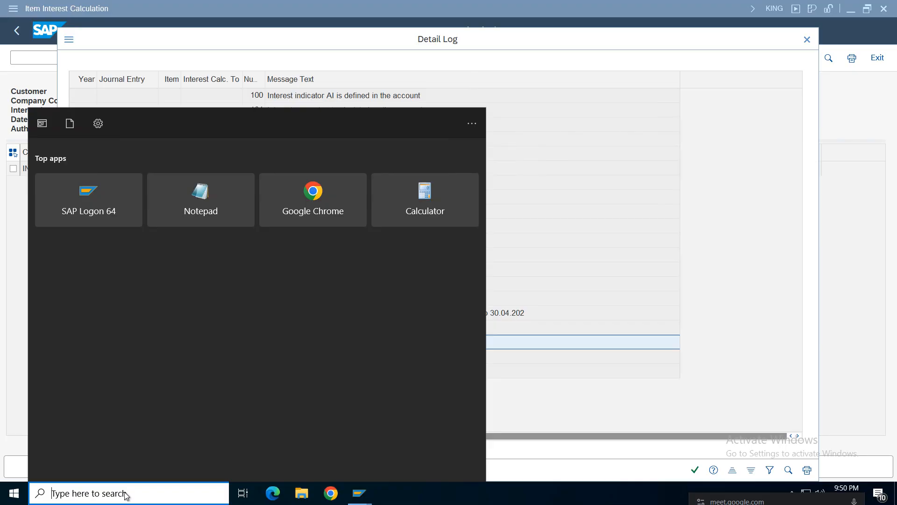
type("c")
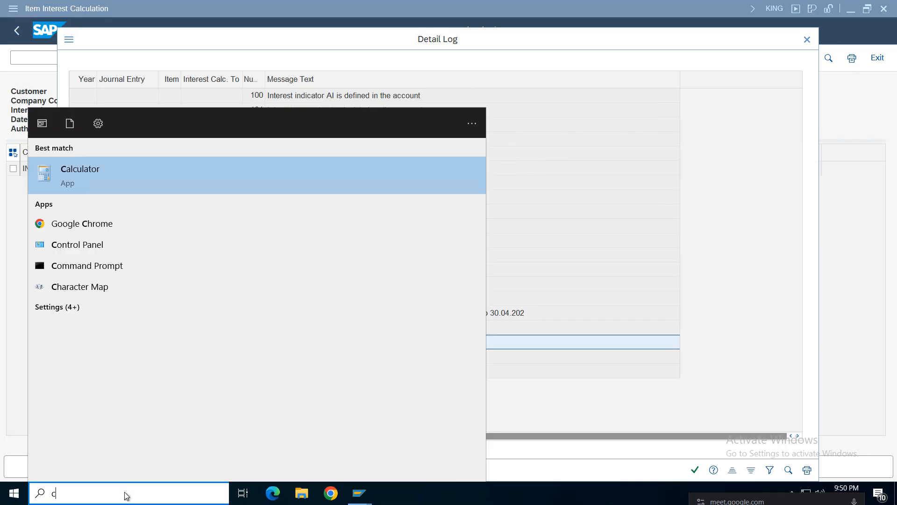
type("alc")
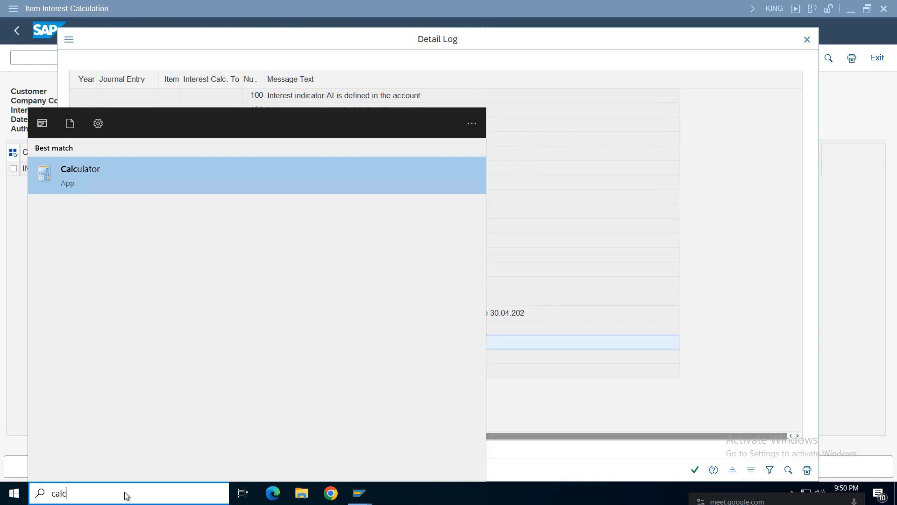
left_click(243, 173)
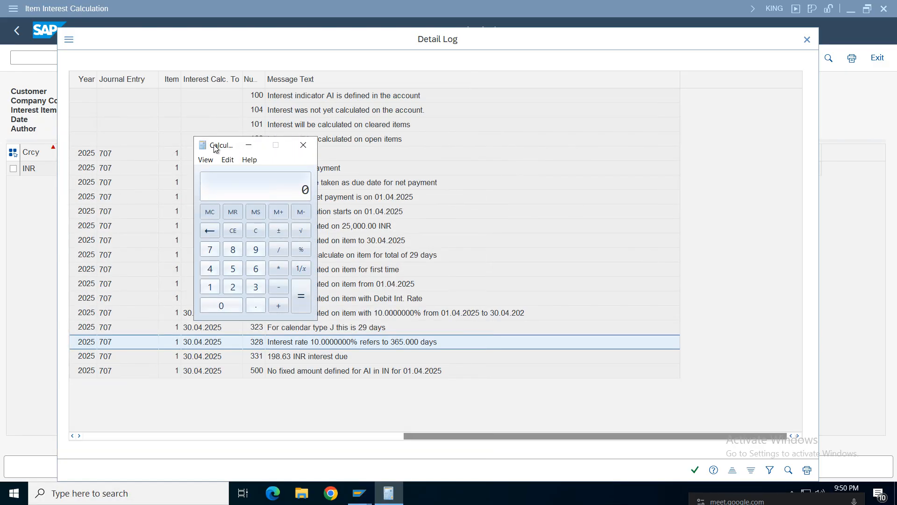
left_click_drag(216, 144, 615, 128)
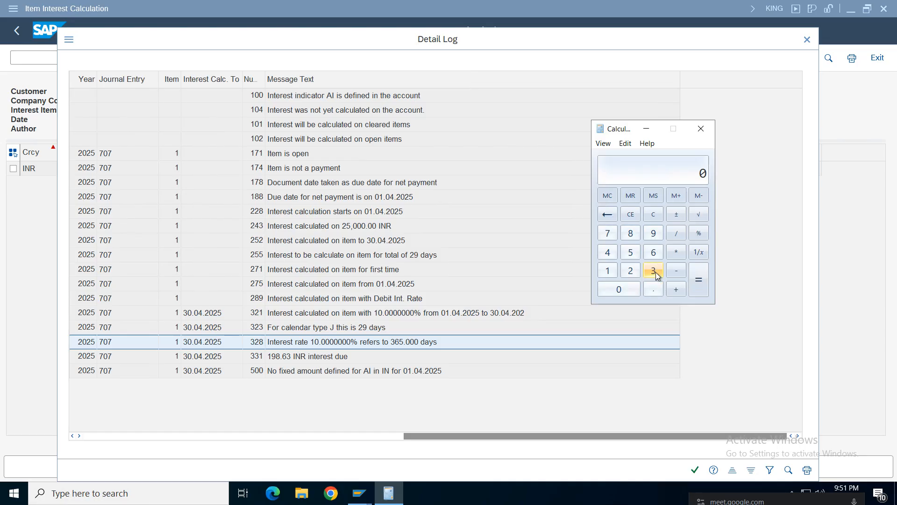
Step: Calculate the interest for 30 days by multiplying 2500 by 30 and dividing by 365
left_click(630, 271)
left_click(630, 253)
left_click(630, 290)
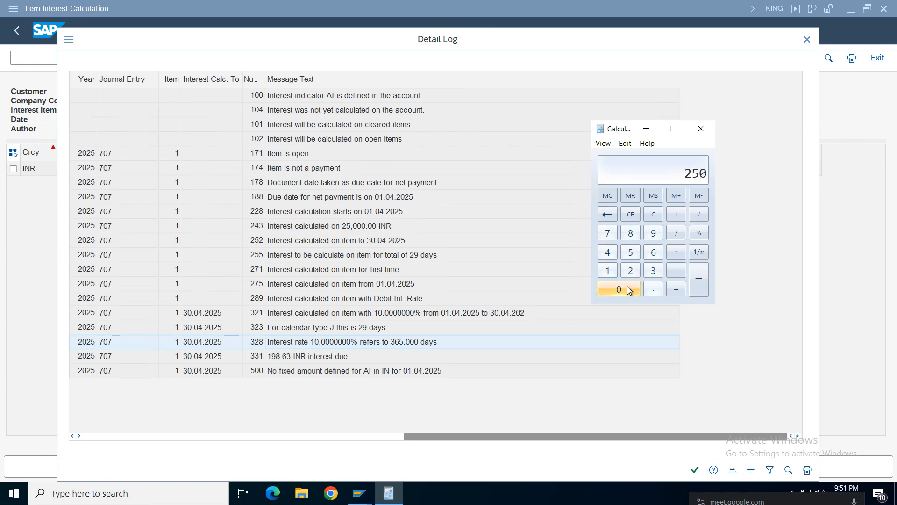
left_click(629, 290)
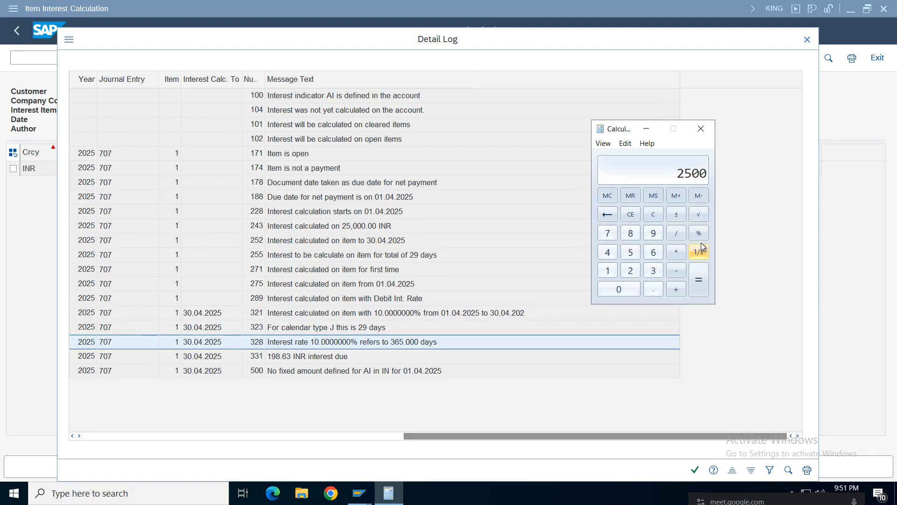
left_click(676, 252)
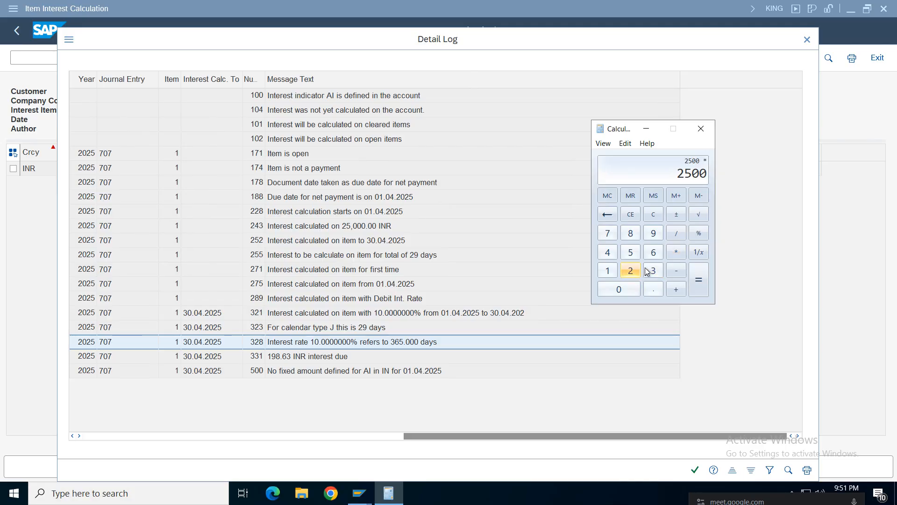
left_click(654, 270)
left_click(622, 288)
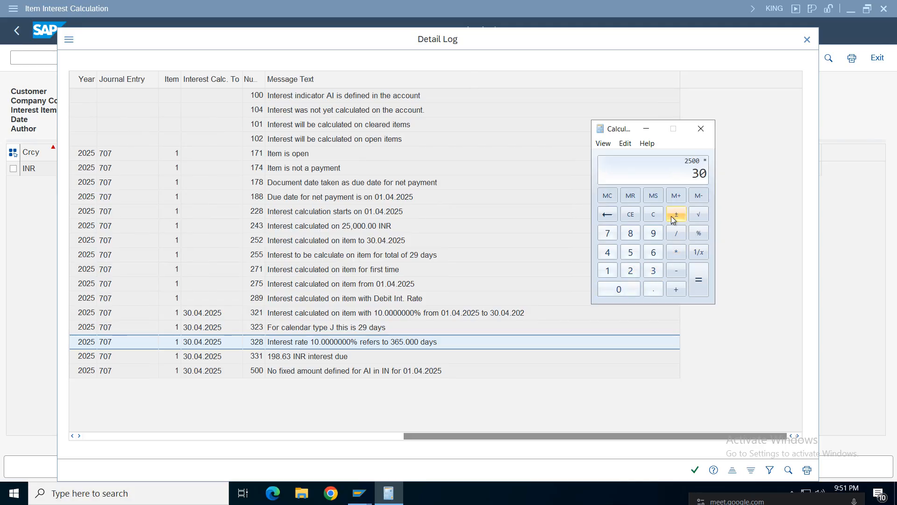
left_click(677, 233)
left_click(653, 270)
left_click(653, 252)
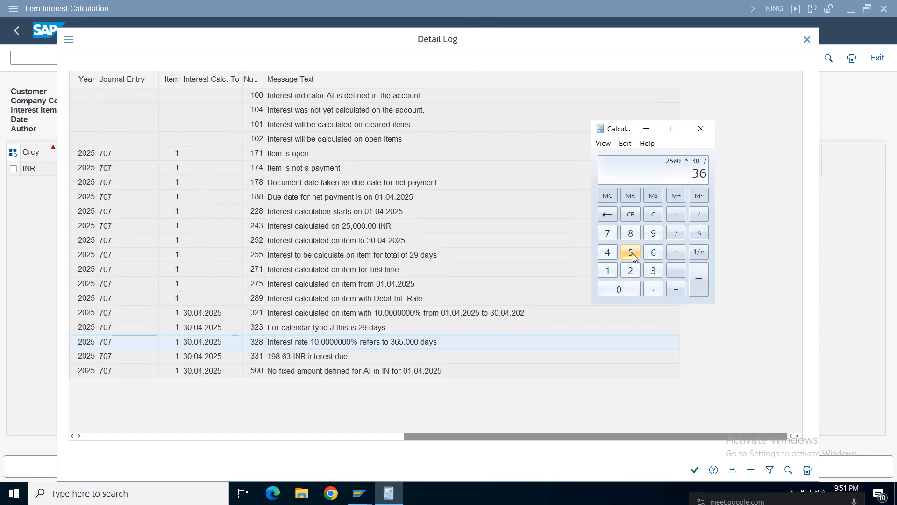
left_click(630, 253)
left_click(700, 285)
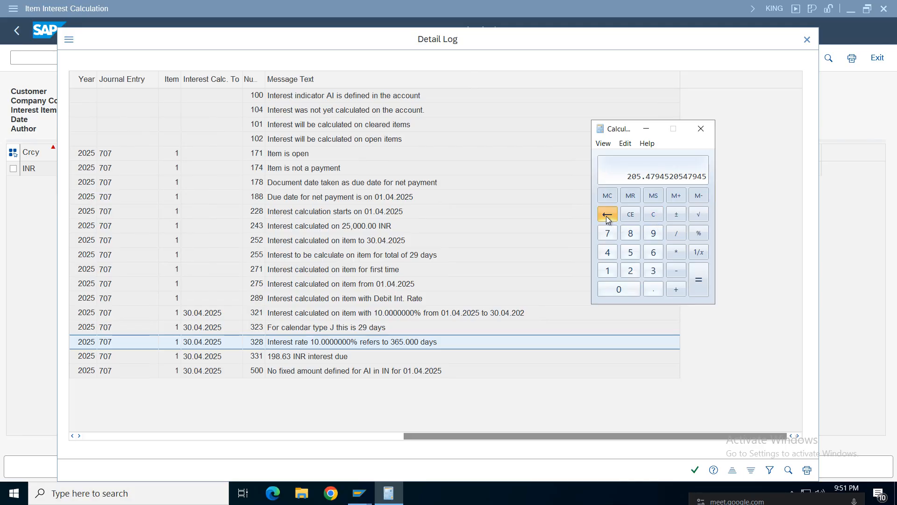
Step: Calculate the interest for 29 days by multiplying 2500 by 29 and dividing by 365
left_click(630, 270)
left_click(630, 253)
left_click(618, 288)
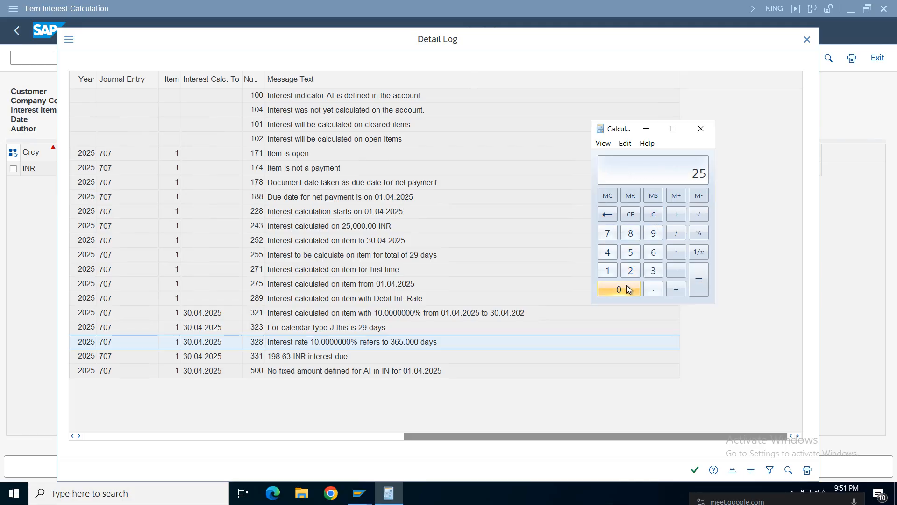
left_click(619, 289)
left_click(676, 253)
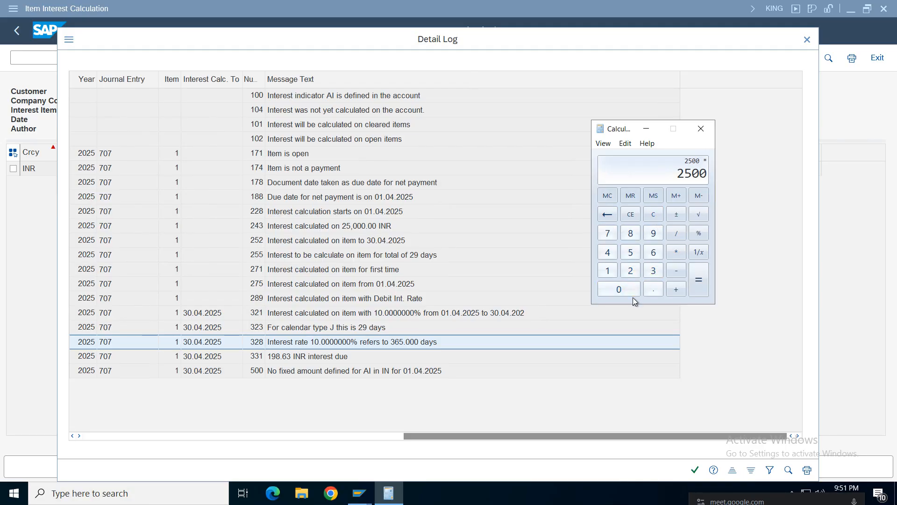
left_click(630, 270)
left_click(653, 233)
left_click(677, 234)
left_click(653, 271)
left_click(654, 252)
left_click(630, 253)
left_click(700, 279)
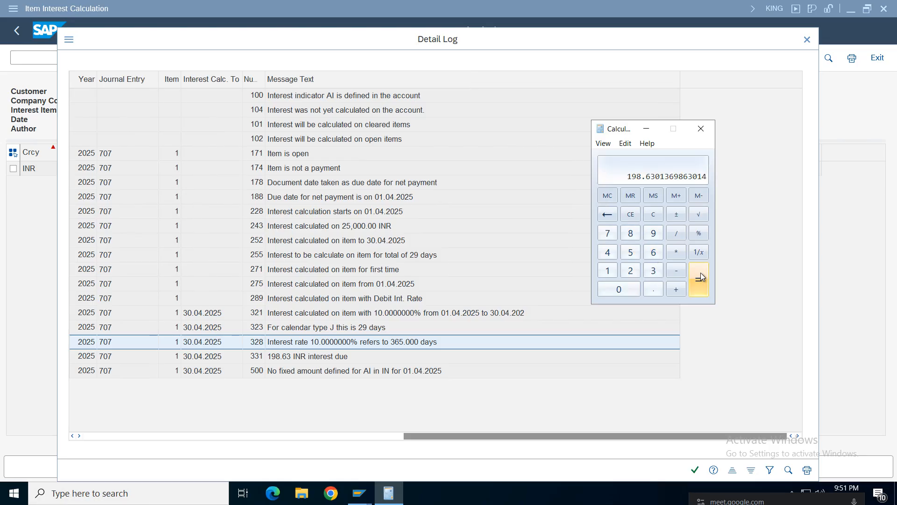
Step: Clear the calculator, repeat the check of 2500 times 29 divided by 365, and close the calculator
left_click(653, 220)
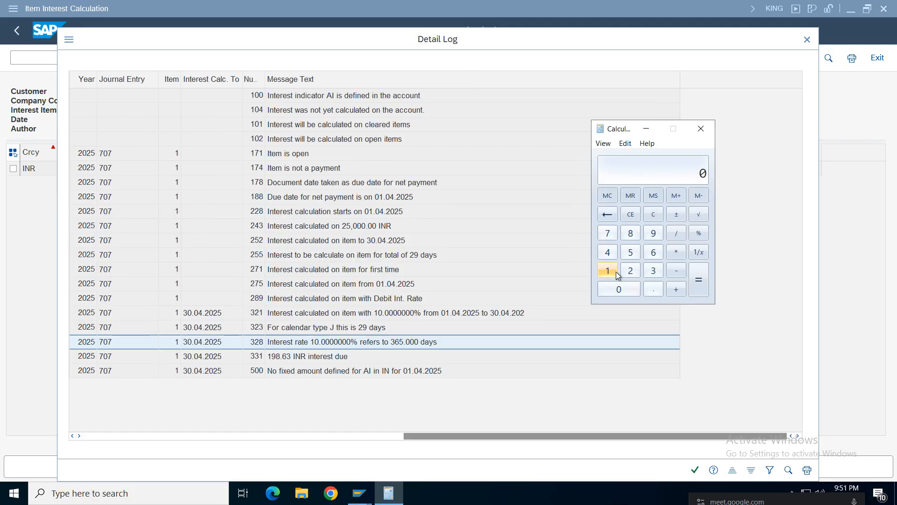
left_click(631, 270)
left_click(631, 255)
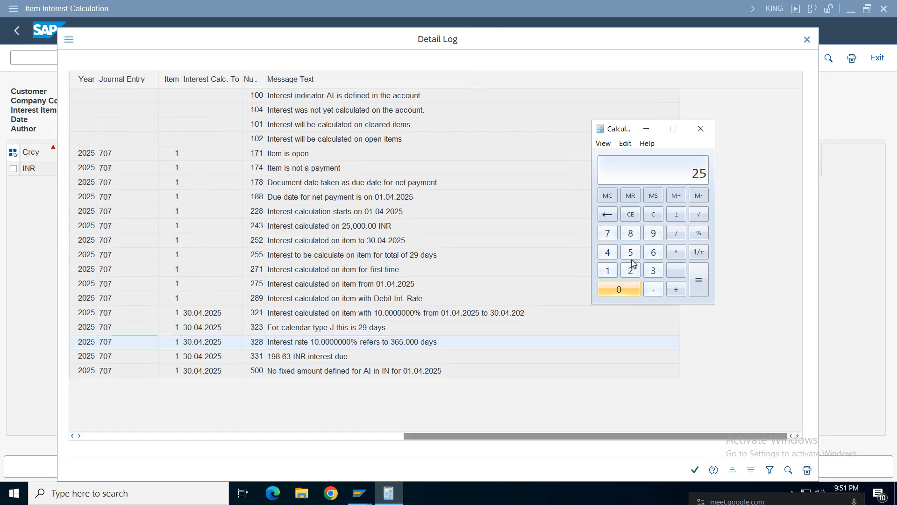
left_click(621, 288)
left_click(622, 288)
left_click(678, 254)
left_click(631, 270)
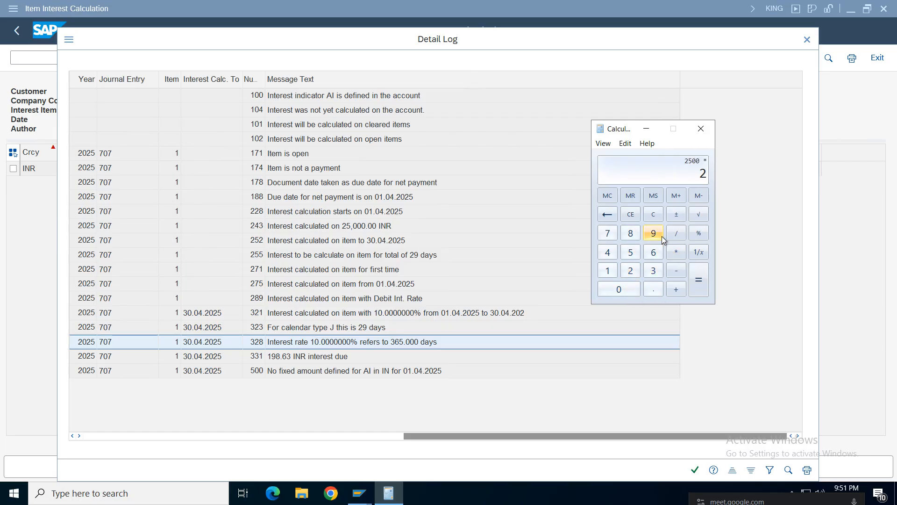
left_click(653, 233)
left_click(676, 233)
left_click(655, 271)
left_click(654, 252)
left_click(631, 252)
left_click(705, 280)
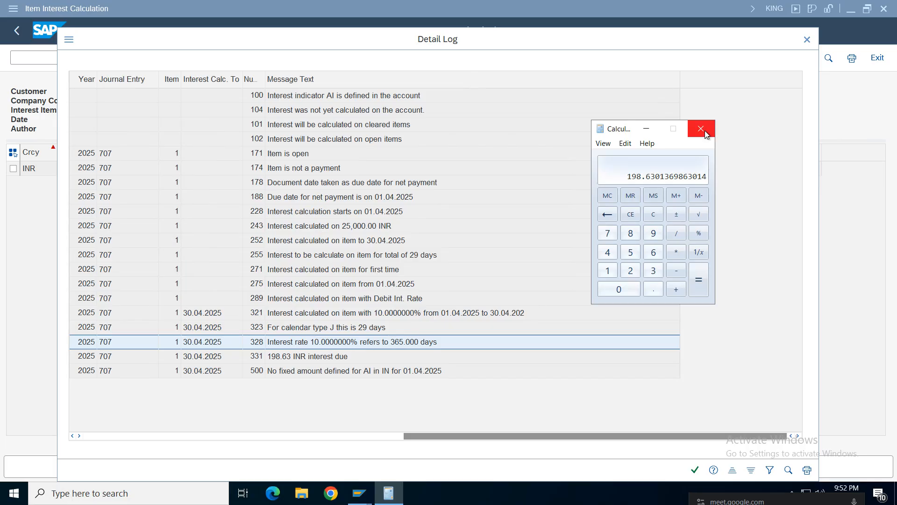
left_click_drag(619, 129, 416, 89)
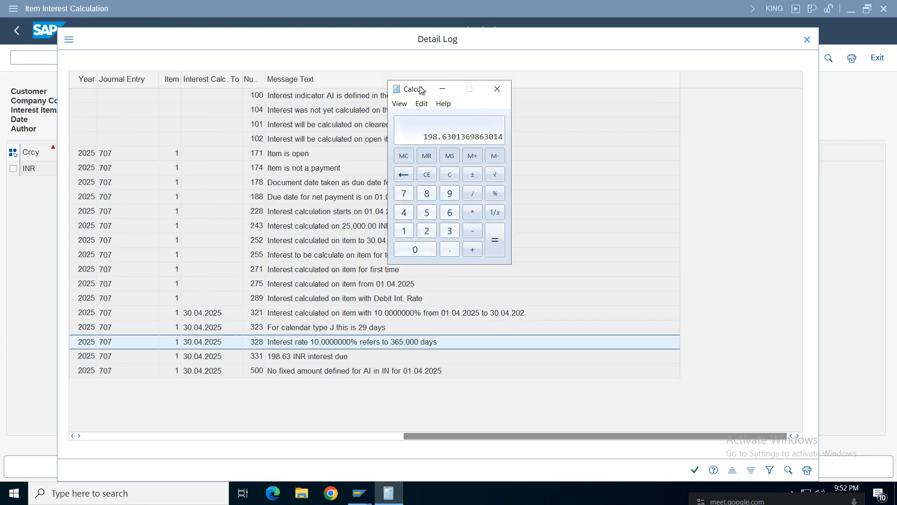
left_click(498, 96)
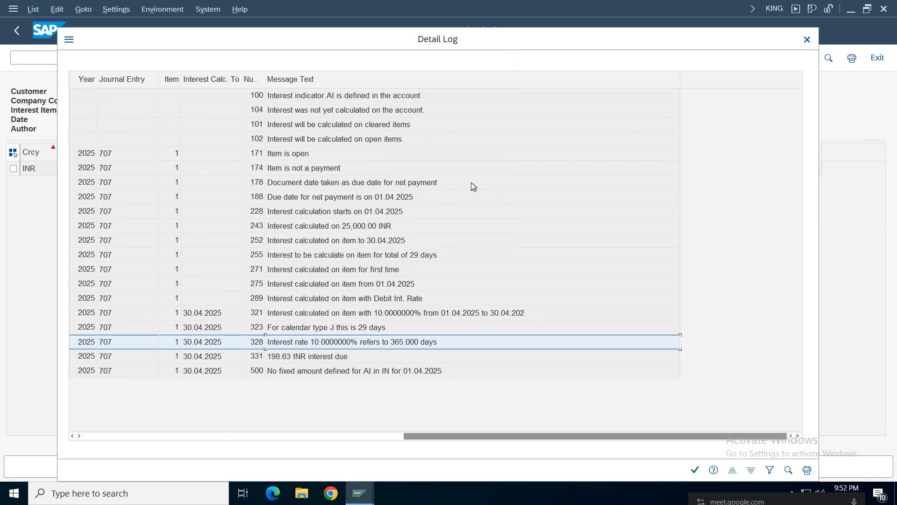
Step: Close the detail log, select the INR interest item for journal entry 707, and check its error log
left_click(807, 39)
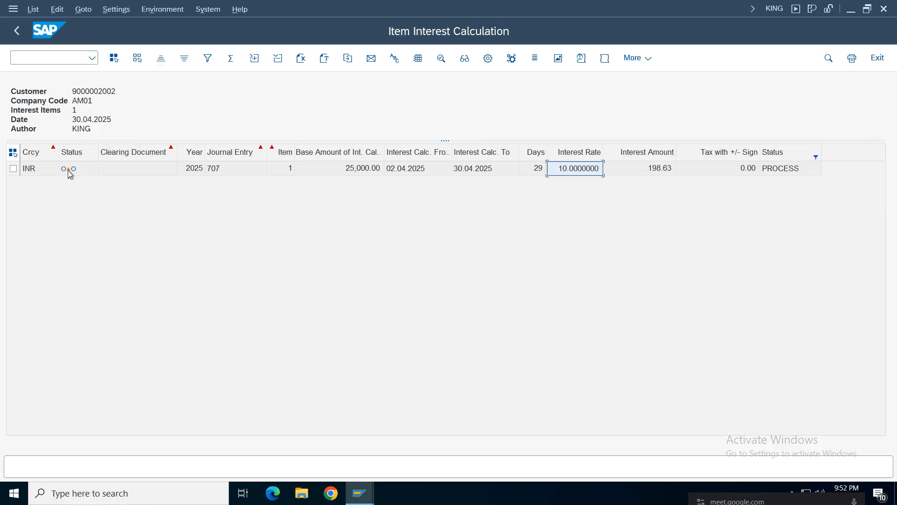
mouse_move(70, 174)
left_click(464, 59)
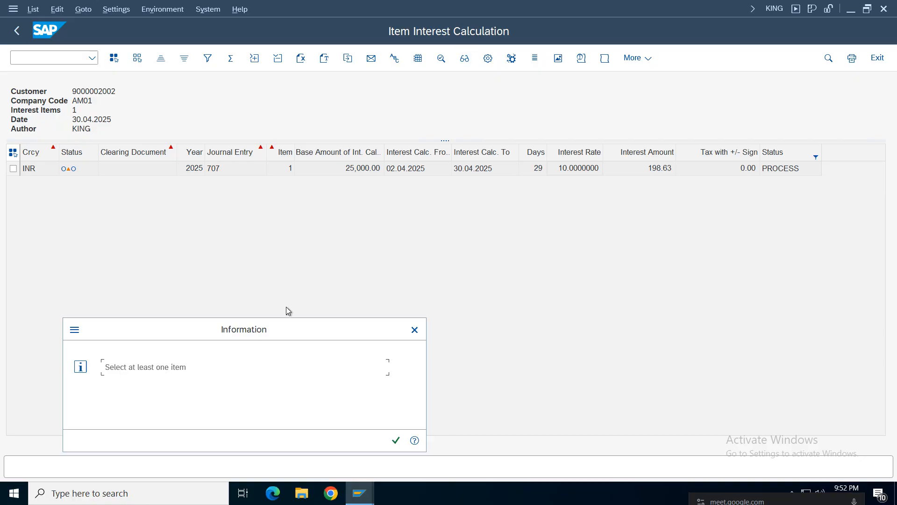
left_click(396, 441)
left_click(13, 168)
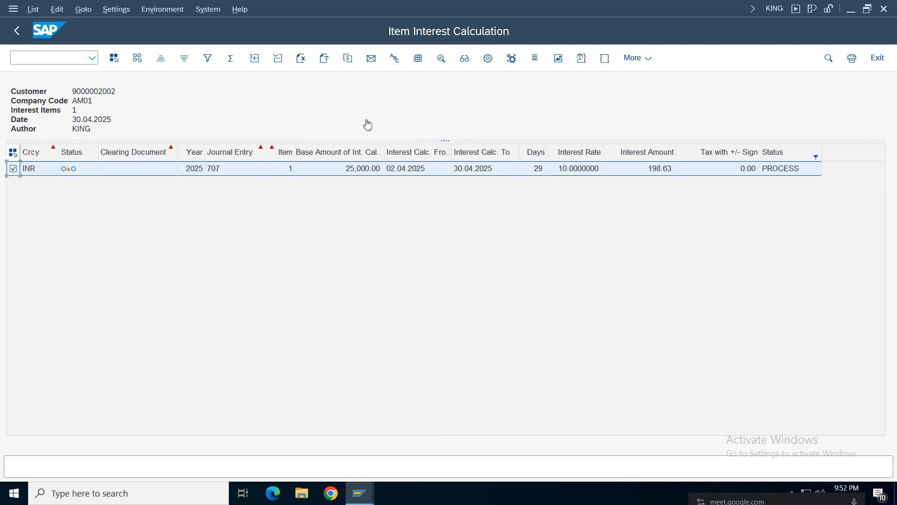
left_click(582, 63)
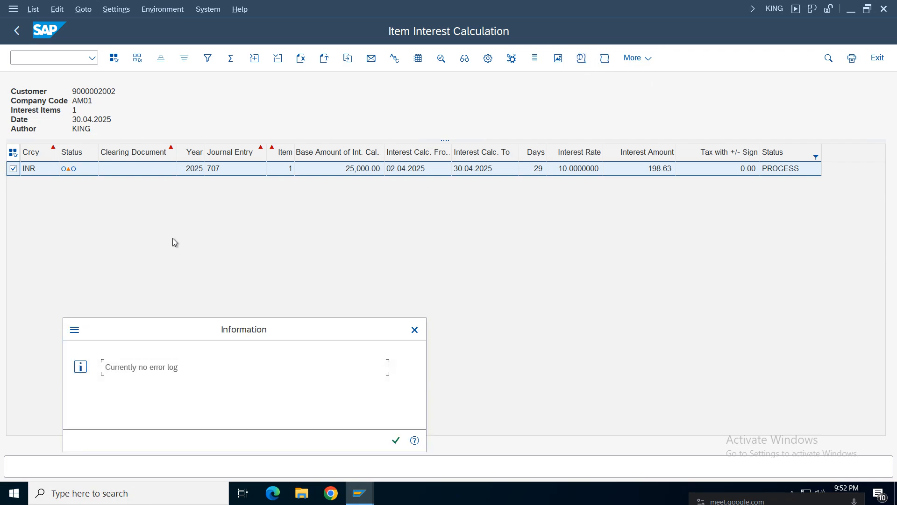
left_click(396, 440)
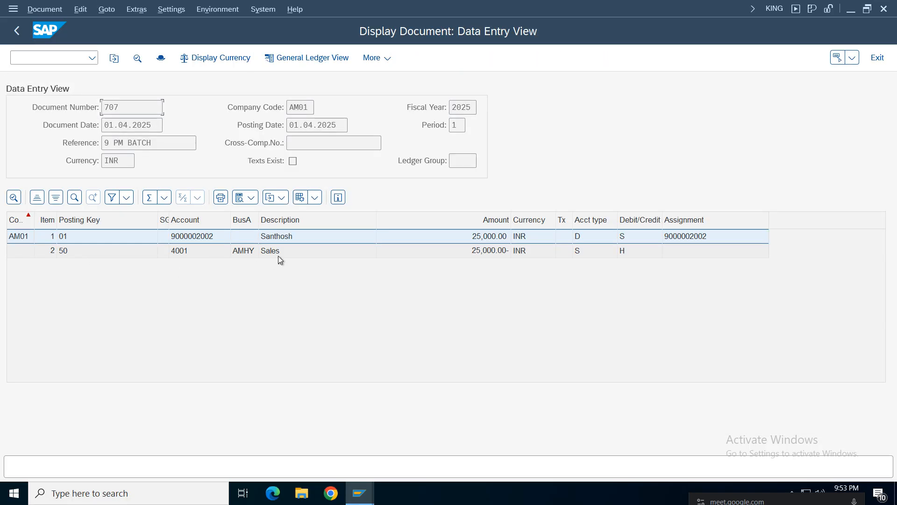
Step: Review the sales line of document 707 in the data entry view and return to the interest list
left_click(274, 252)
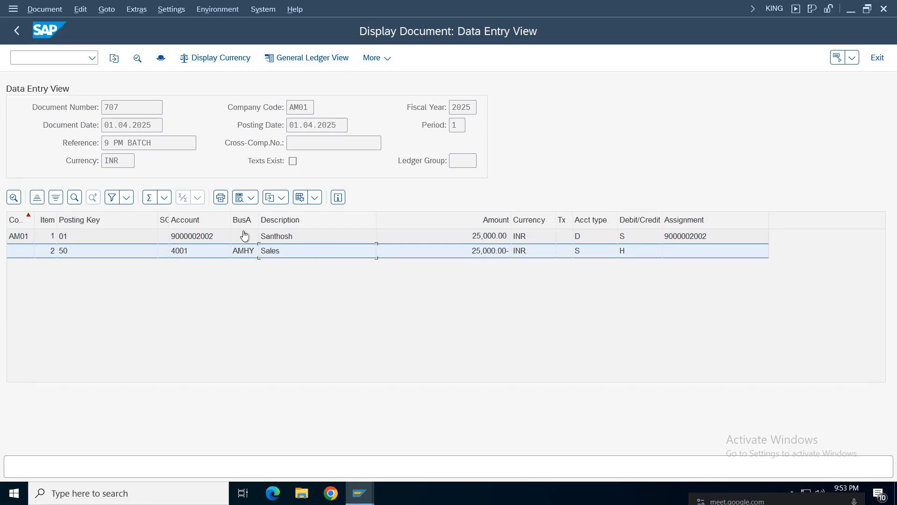
left_click(173, 253)
left_click(15, 36)
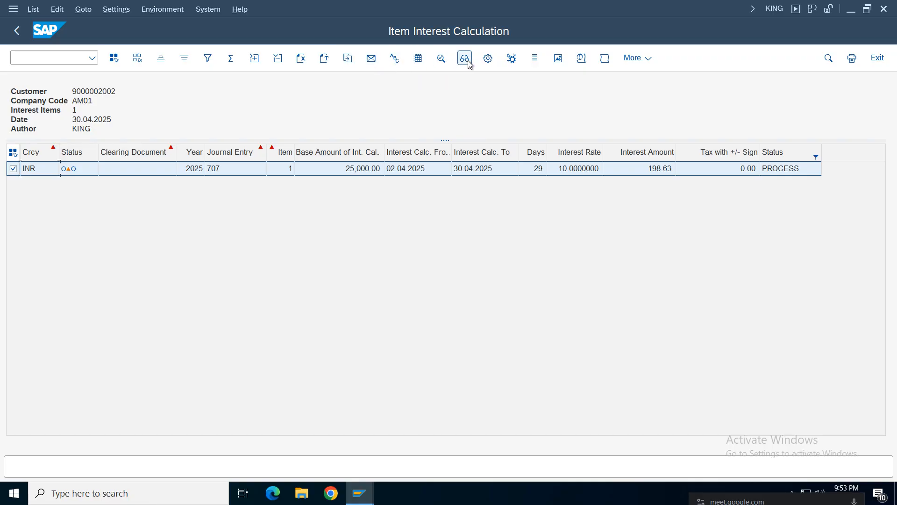
Step: Open the form preview for the selected interest item, using output device LP01 and all pages
left_click(535, 59)
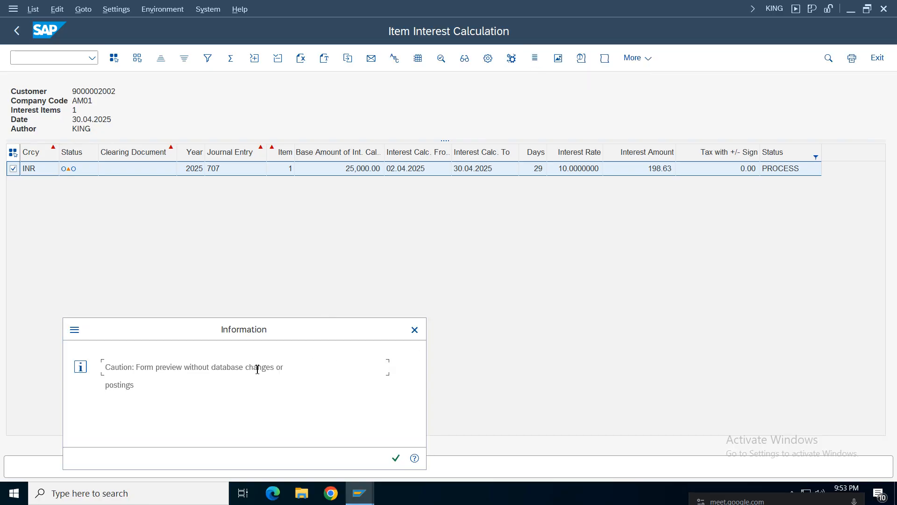
left_click(397, 458)
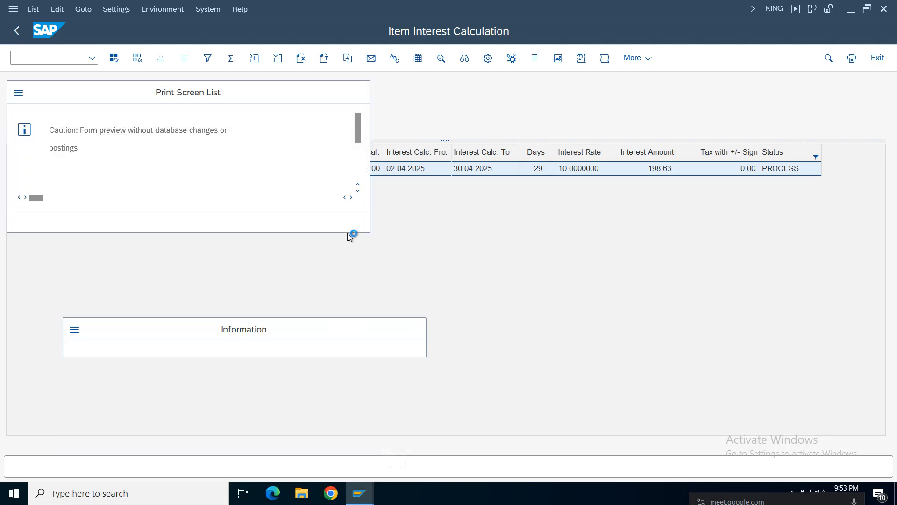
double_click(151, 129)
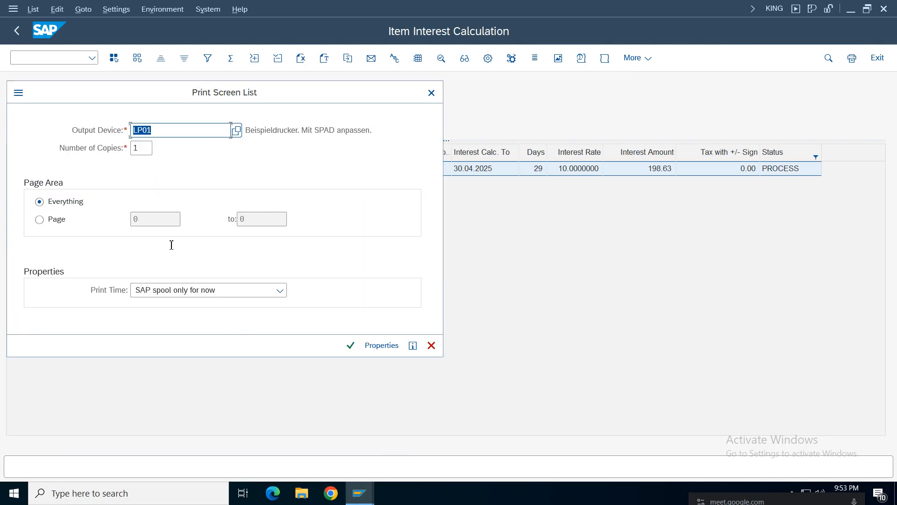
left_click(350, 348)
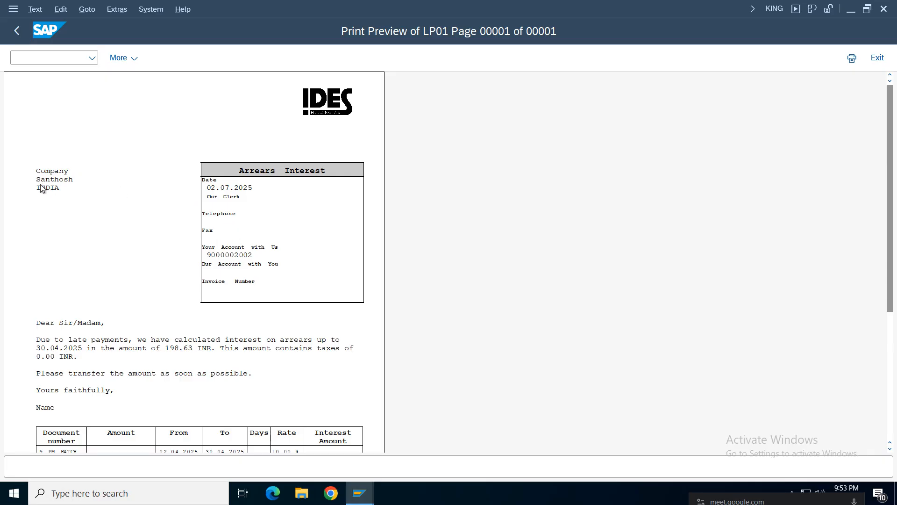
Step: Read the arrears interest letter down to its interest table, and go back to the Item Interest Calculation selection screen
left_click_drag(891, 168, 893, 235)
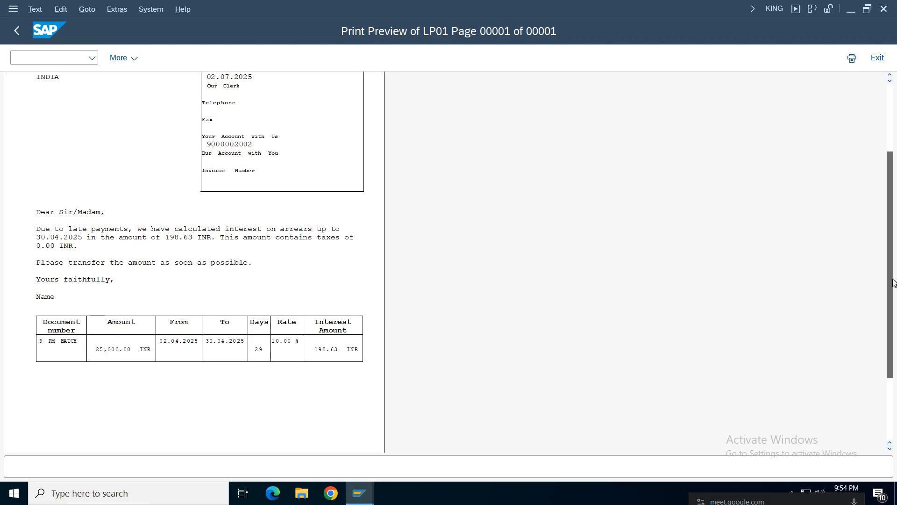
left_click_drag(892, 284, 853, 263)
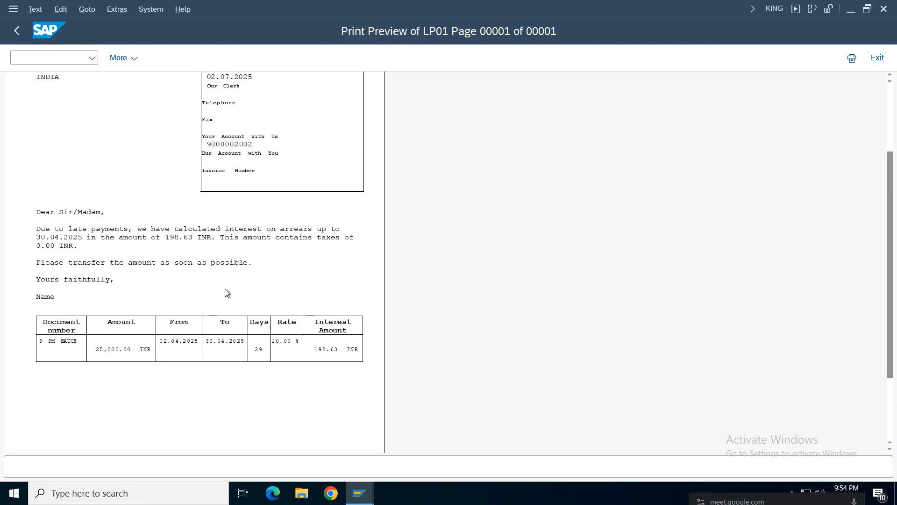
left_click(16, 34)
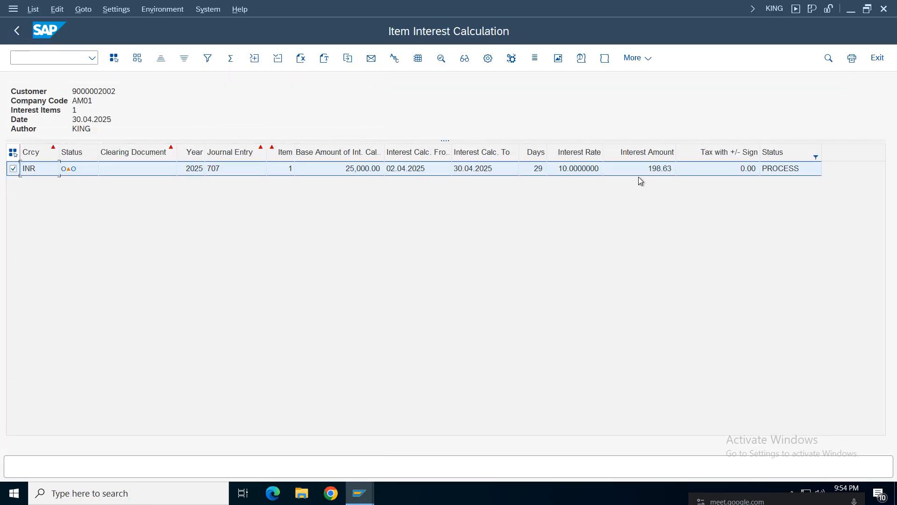
left_click(16, 31)
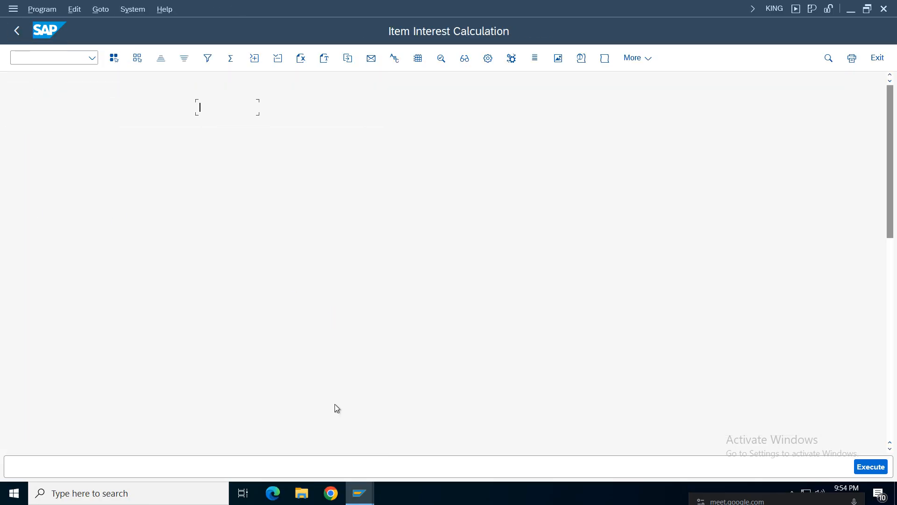
Step: Switch to the Display IMG session and collapse the expanded Master Data Synchronization and Cross-Application Components branches
mouse_move(364, 494)
left_click(130, 456)
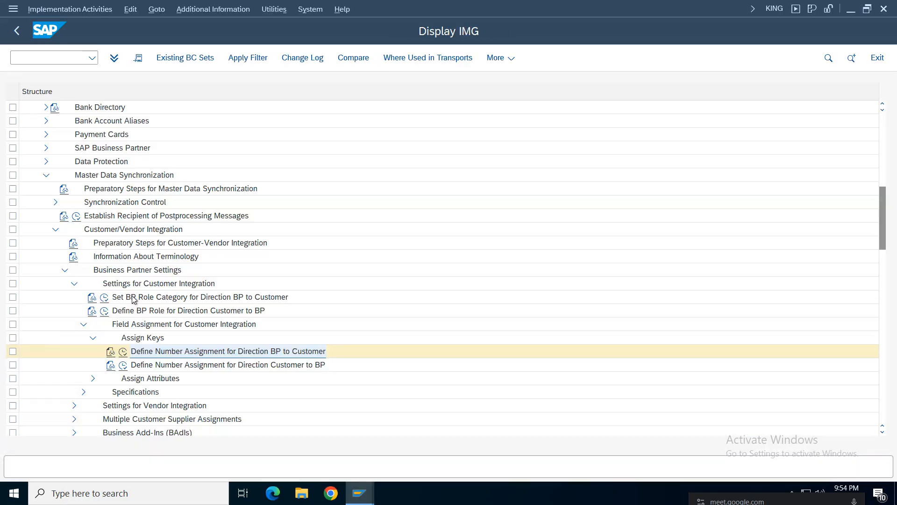
left_click(83, 324)
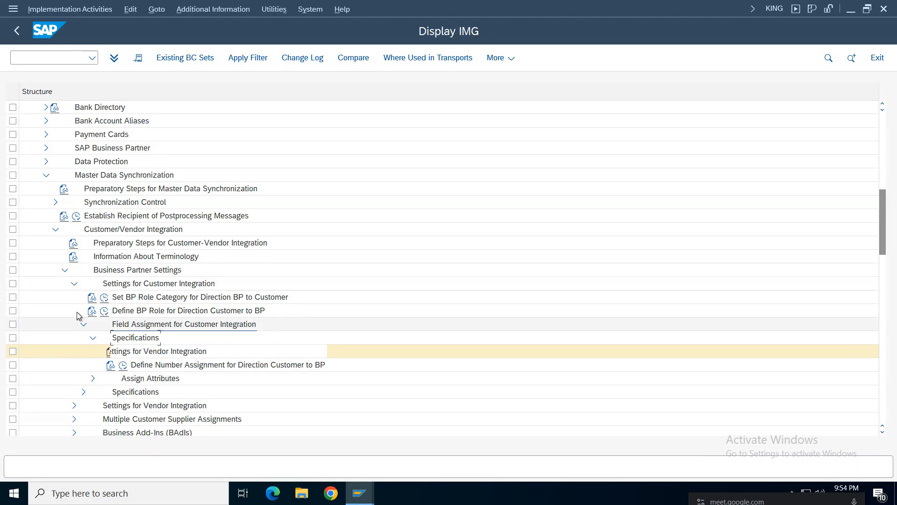
left_click(64, 270)
left_click(55, 230)
left_click(46, 174)
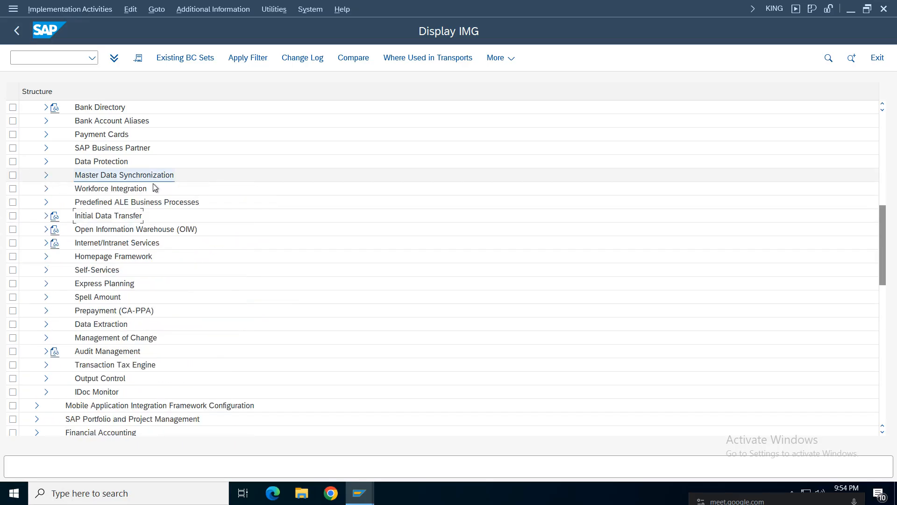
left_click_drag(887, 269, 857, 137)
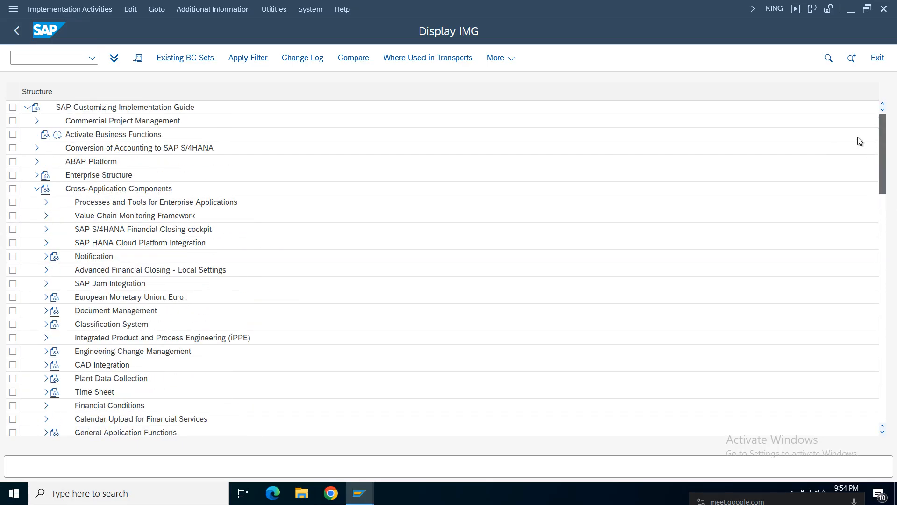
left_click(37, 188)
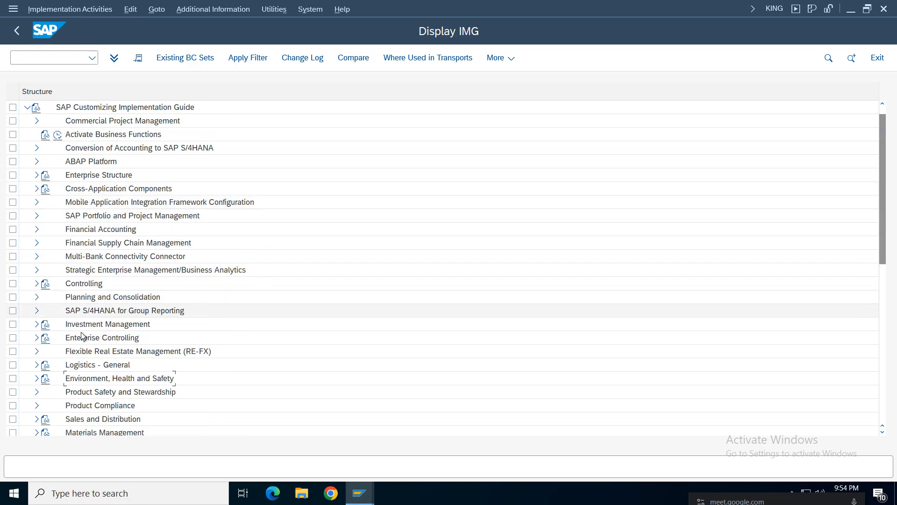
Step: Expand Financial Accounting and Accounts Receivable and Accounts Payable, and collapse the Customer Accounts branch with its Master Data nodes
left_click(37, 229)
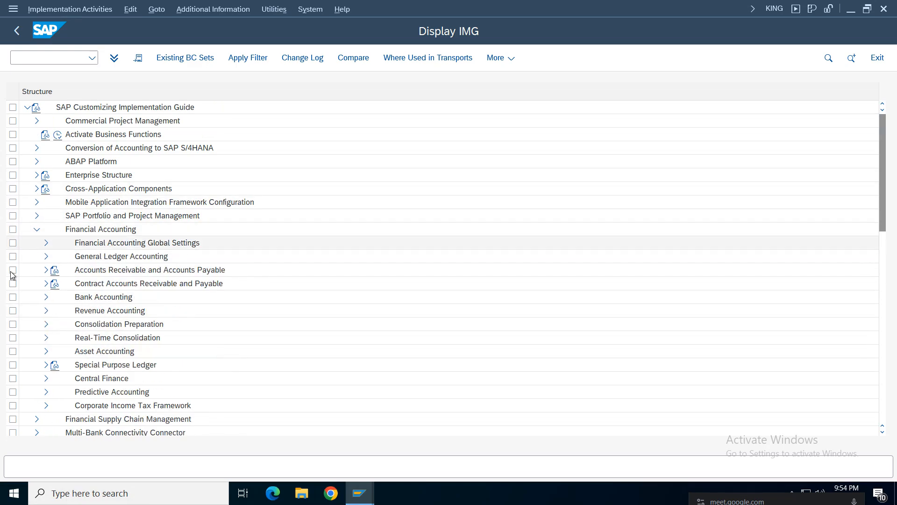
left_click(89, 311)
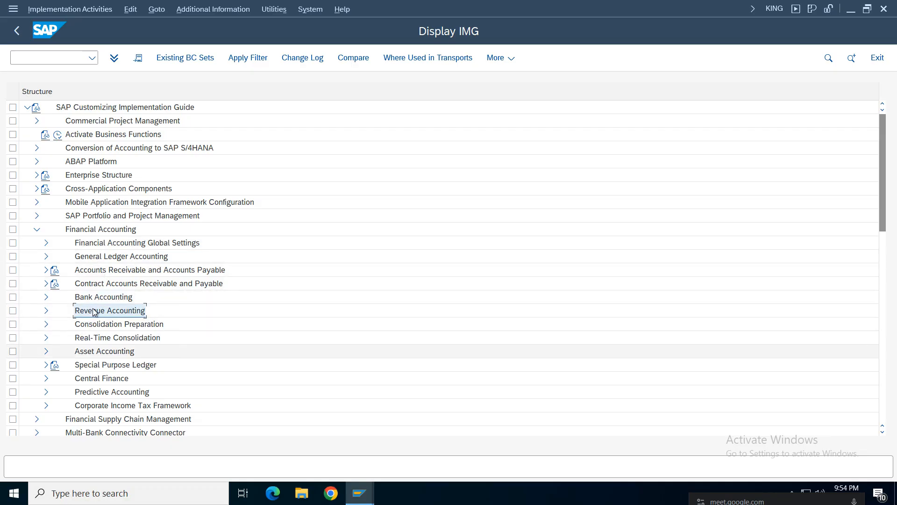
left_click(46, 270)
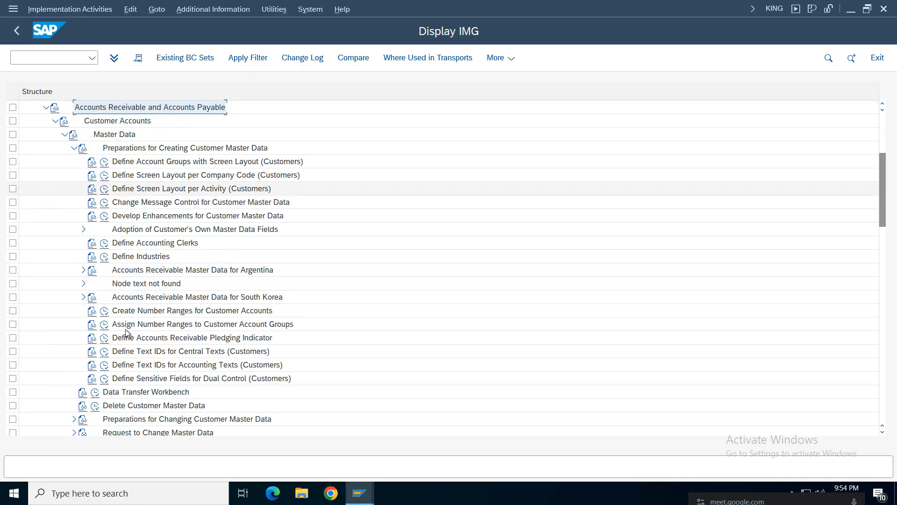
left_click(74, 148)
left_click(65, 135)
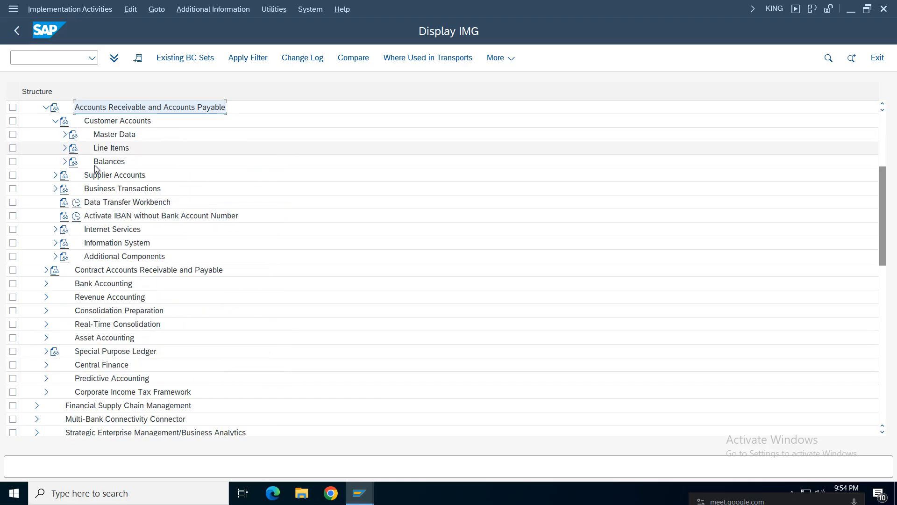
left_click(55, 121)
left_click(64, 151)
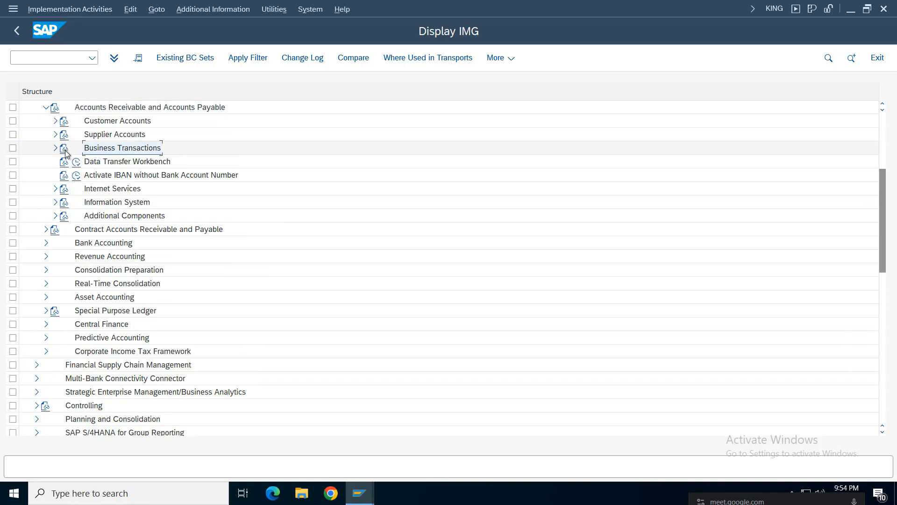
Step: Expand Business Transactions down to Interest Calculation and its Interest Posting activities
left_click(55, 147)
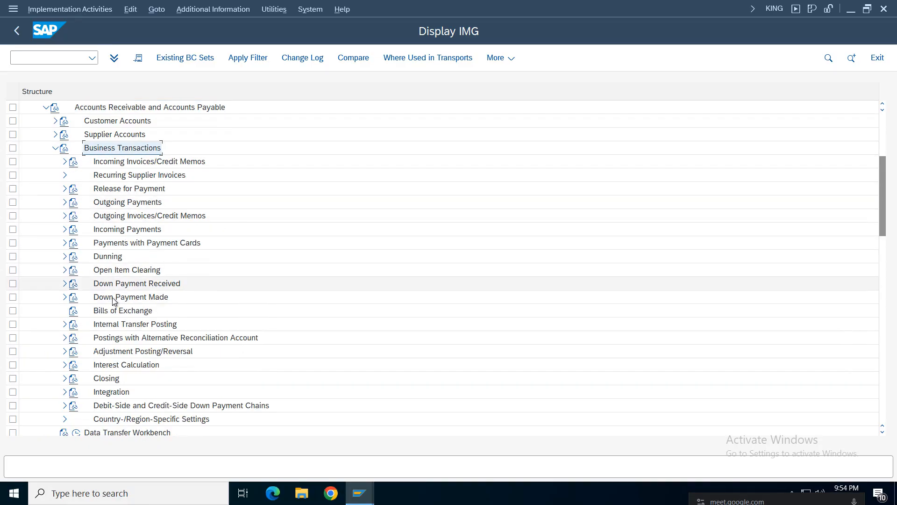
left_click(64, 367)
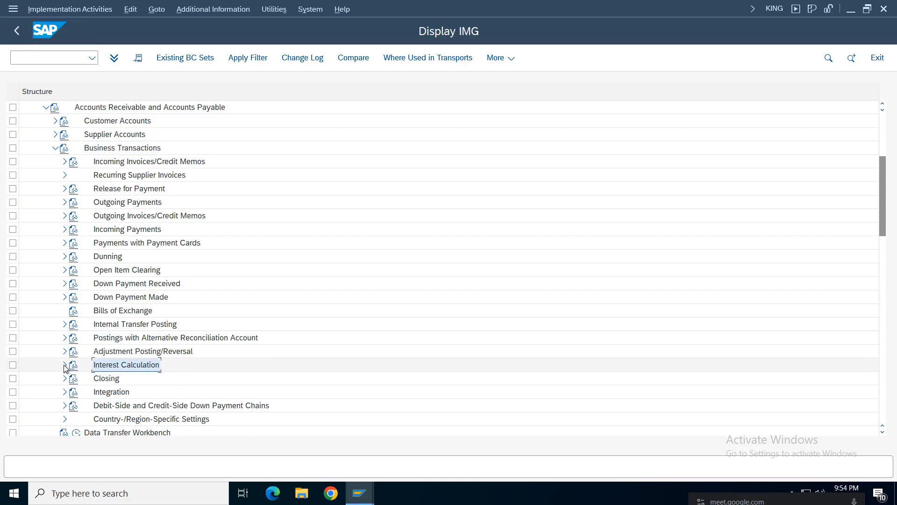
left_click(65, 366)
left_click(105, 406)
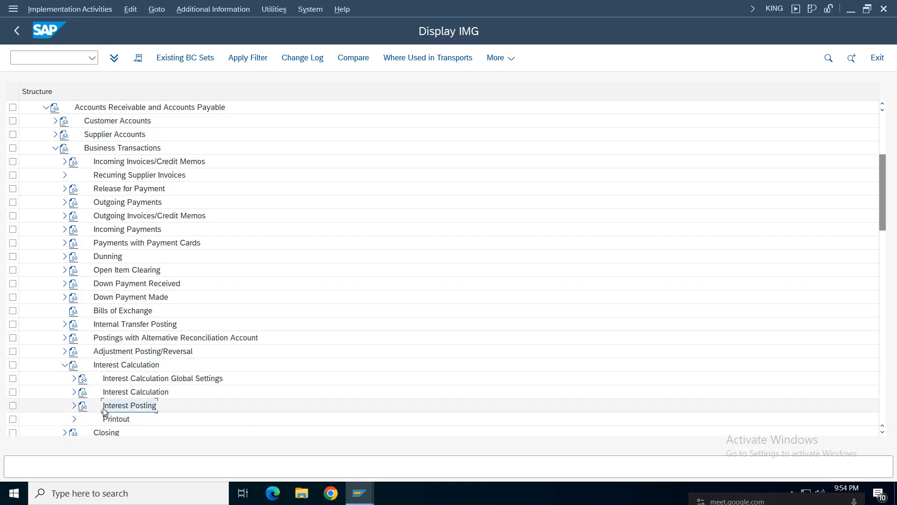
left_click(74, 405)
Step: Open Account Determination for Item Interest Calculation (AR) for chart of accounts ACOA and check the G/L account assigned to Interest Received
left_click(104, 327)
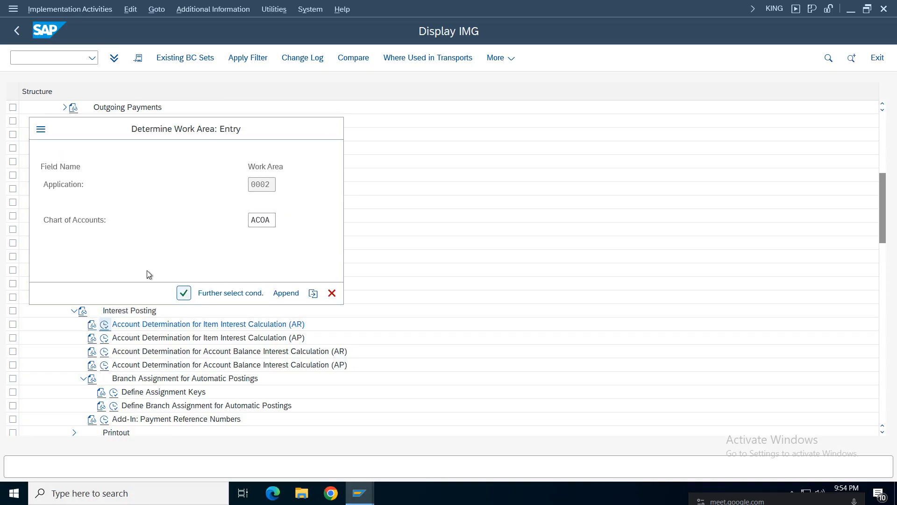
key("Return")
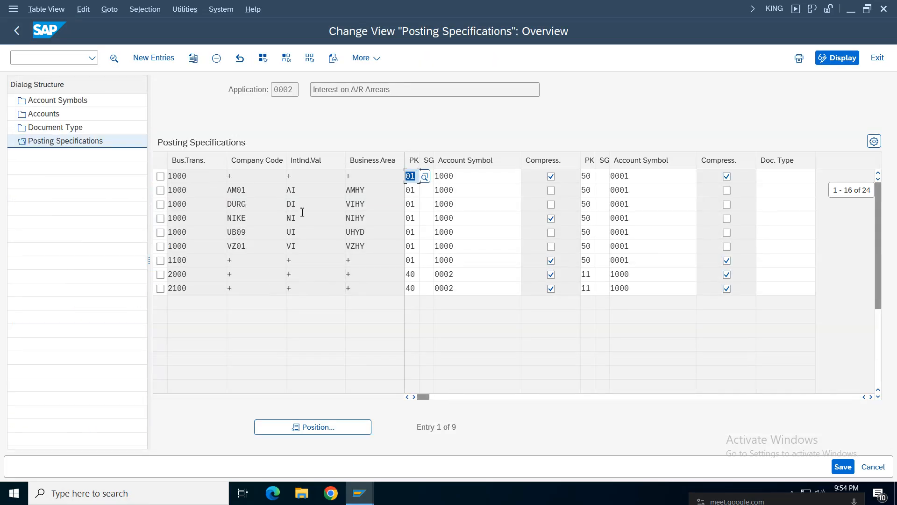
left_click(41, 115)
double_click(40, 113)
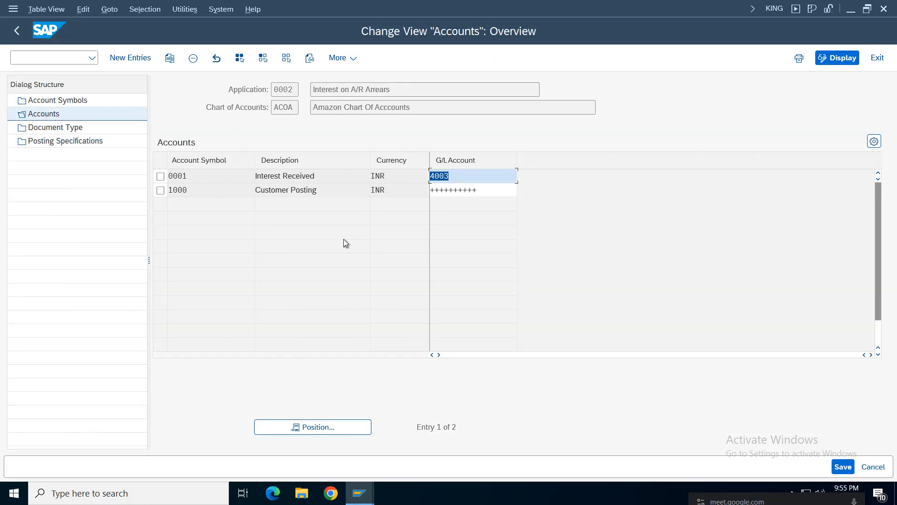
left_click(466, 177)
Step: View the customer's interest indicator in the Display Organization session, and execute the item interest test run for company code AM01 with indicator AI
left_click(359, 493)
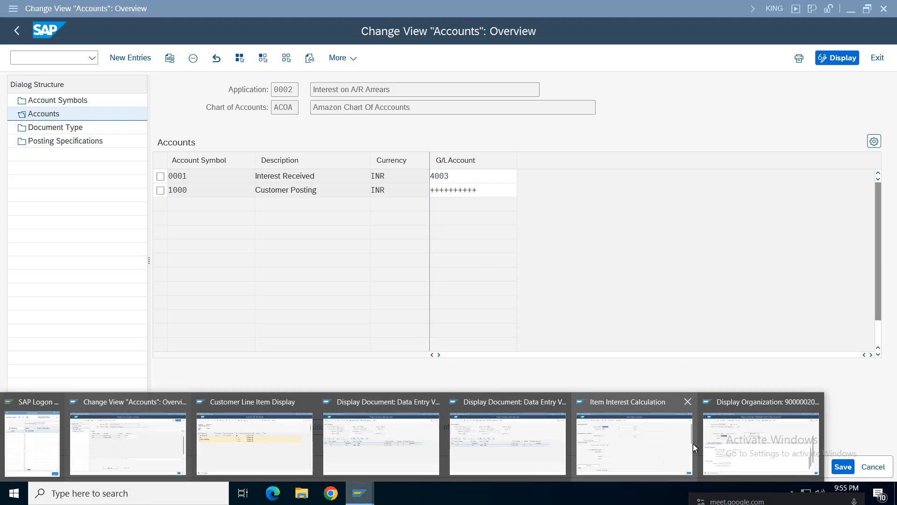
left_click(778, 452)
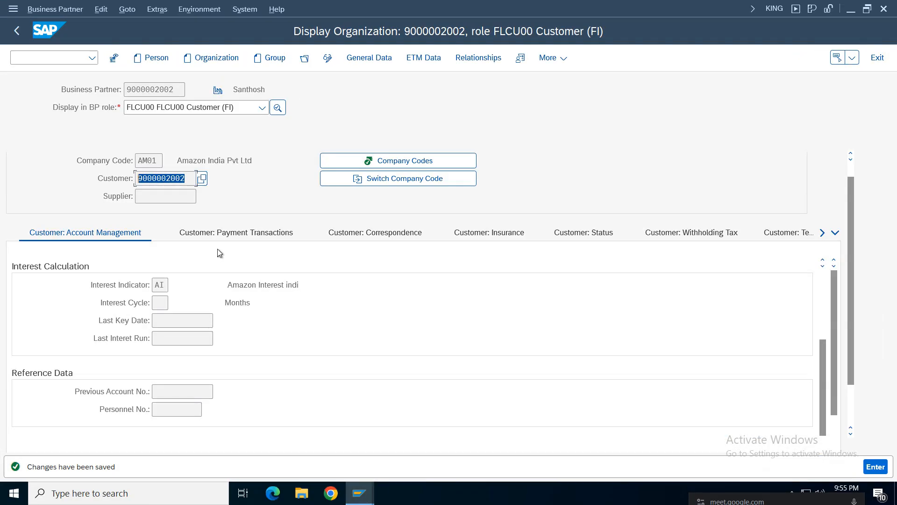
left_click(359, 494)
left_click(654, 435)
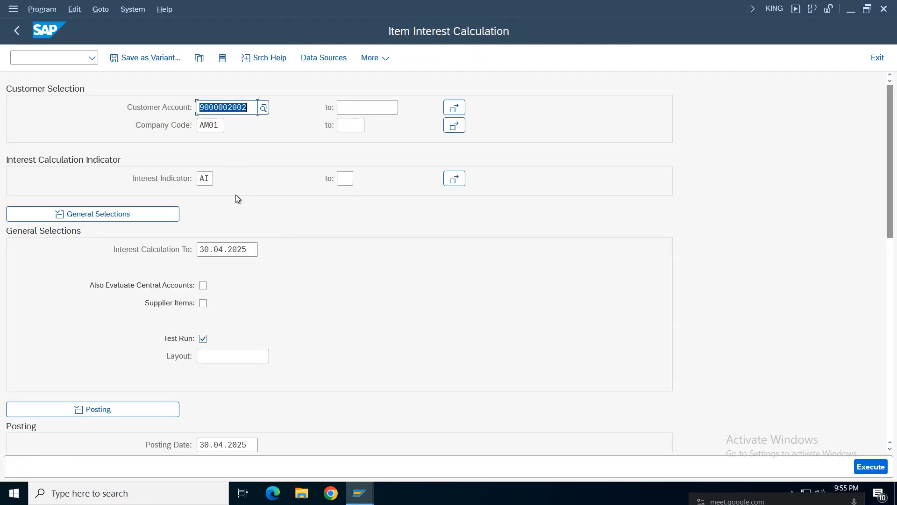
left_click(210, 125)
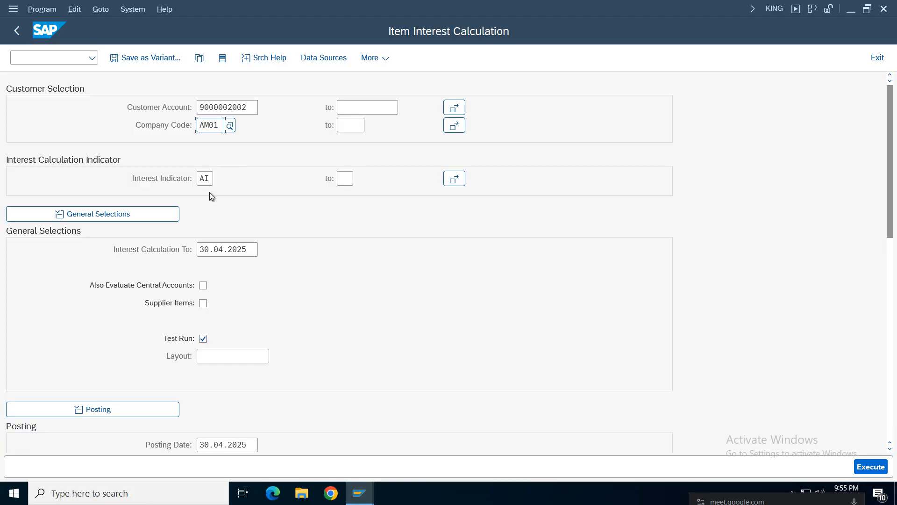
left_click(871, 467)
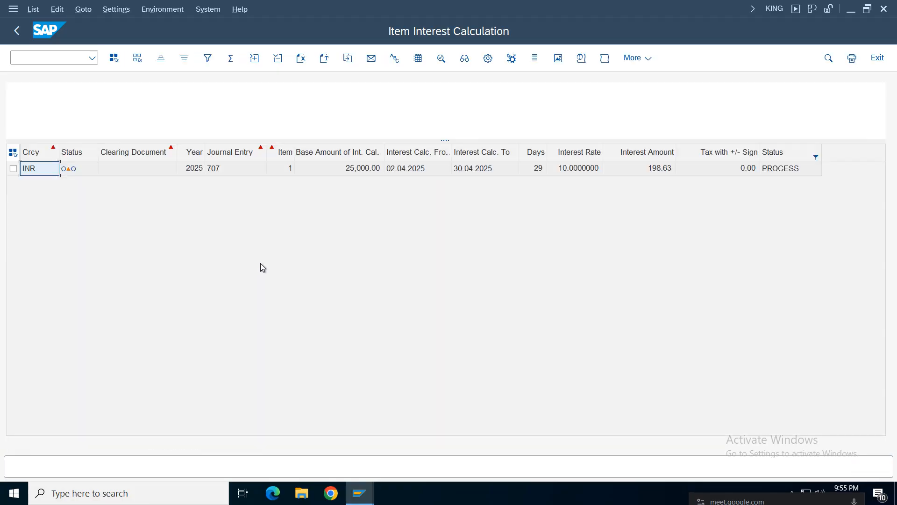
Step: Select the interest item for journal entry 707, check the sales line of its source document, and return to the interest list
left_click(70, 174)
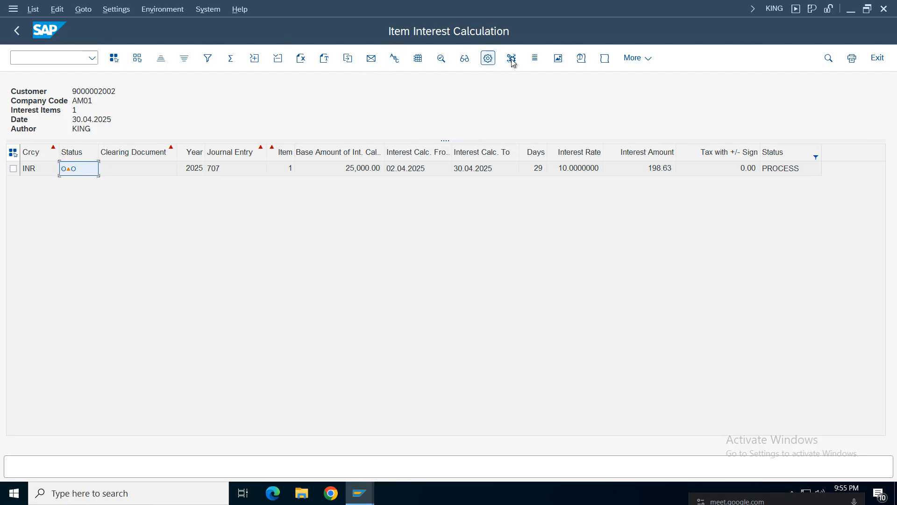
left_click(13, 168)
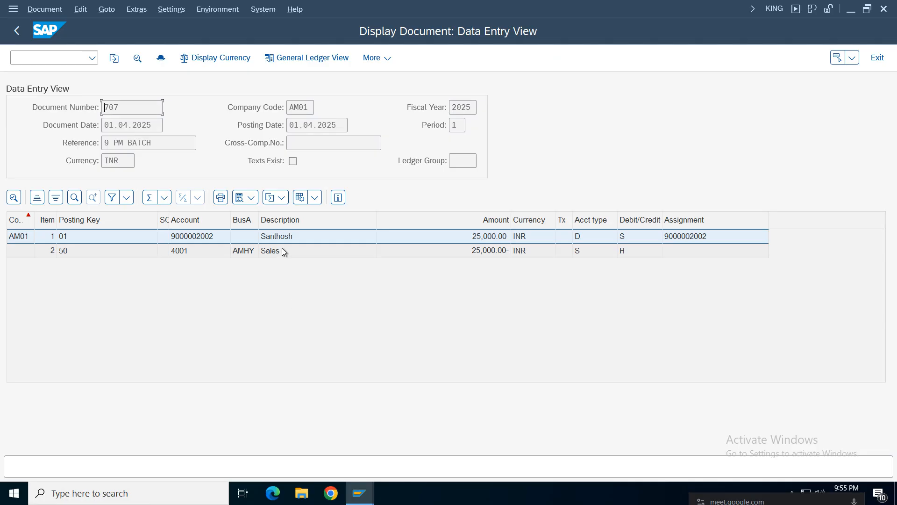
left_click(283, 251)
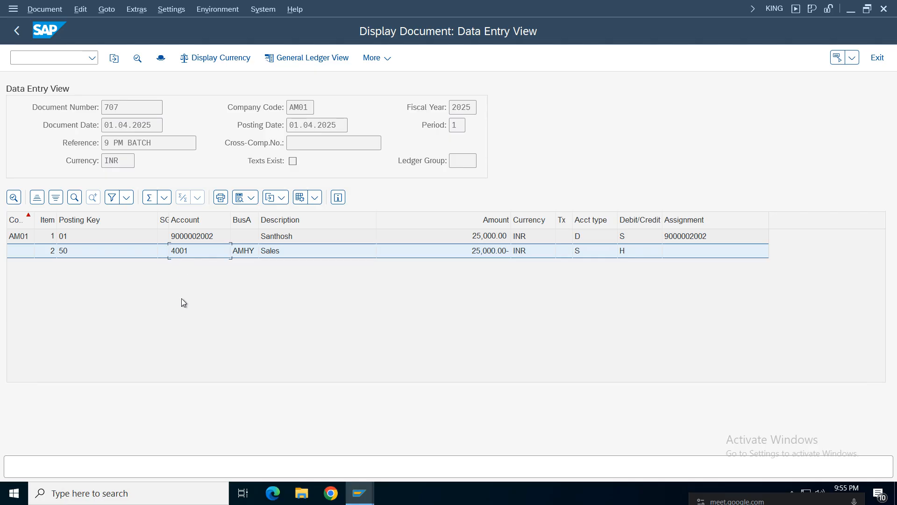
left_click(295, 251)
key("F3")
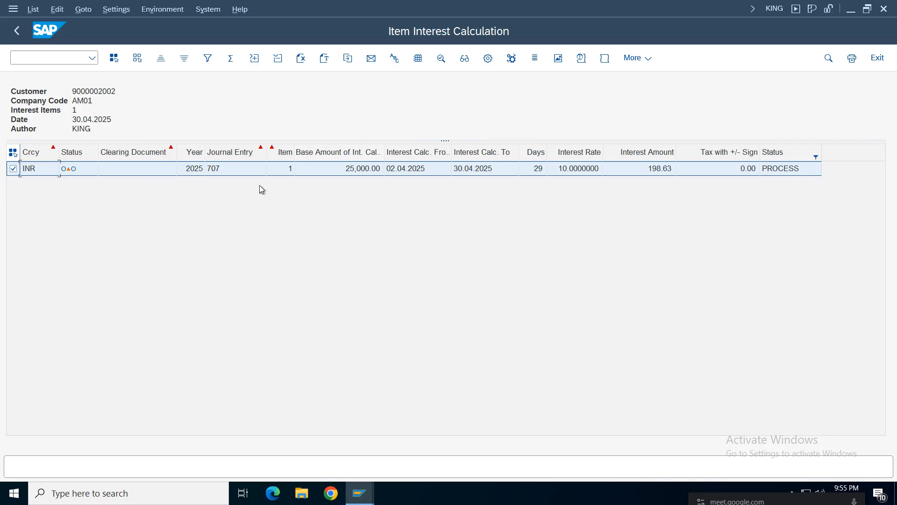
Step: Try to display the details of journal entry 707 without a selection, and repeat it with the interest item marked
left_click(215, 169)
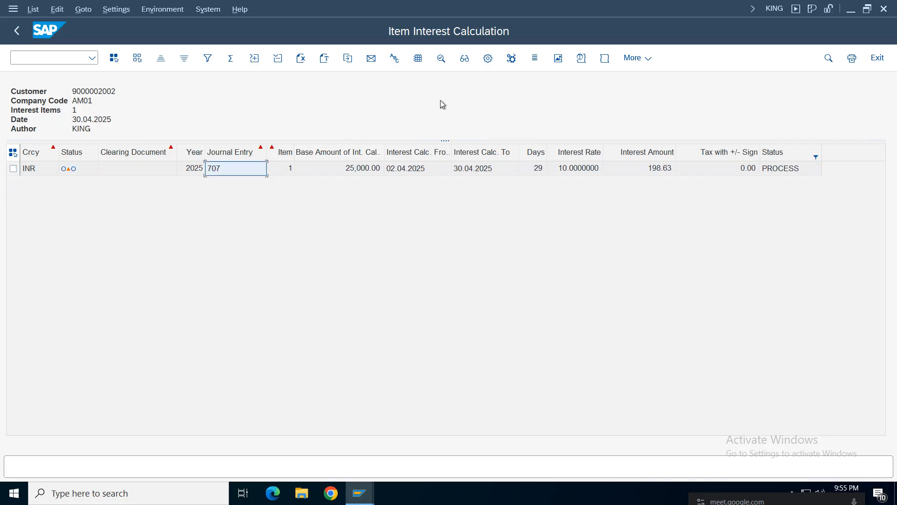
left_click(465, 58)
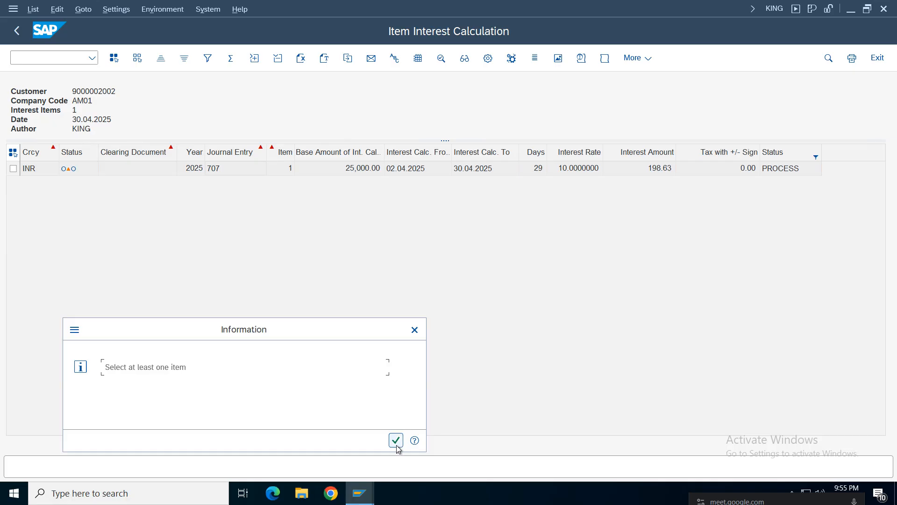
left_click(397, 446)
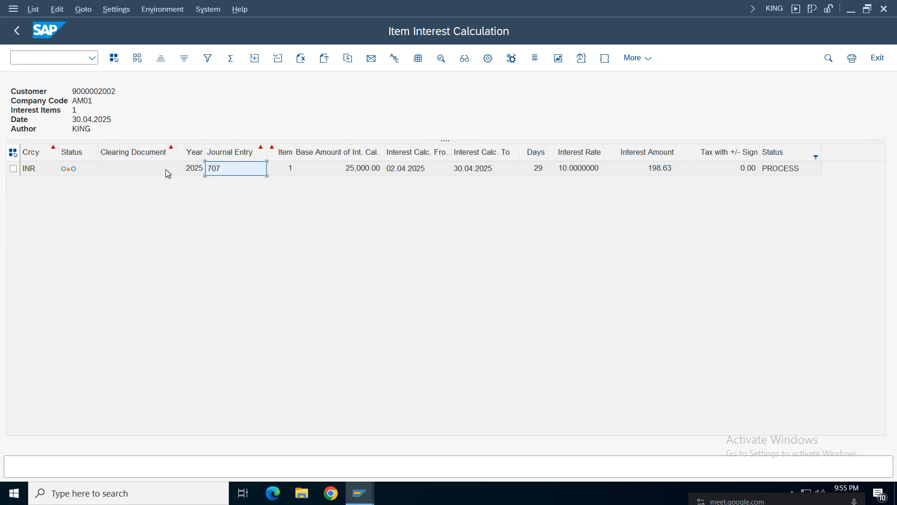
left_click(463, 60)
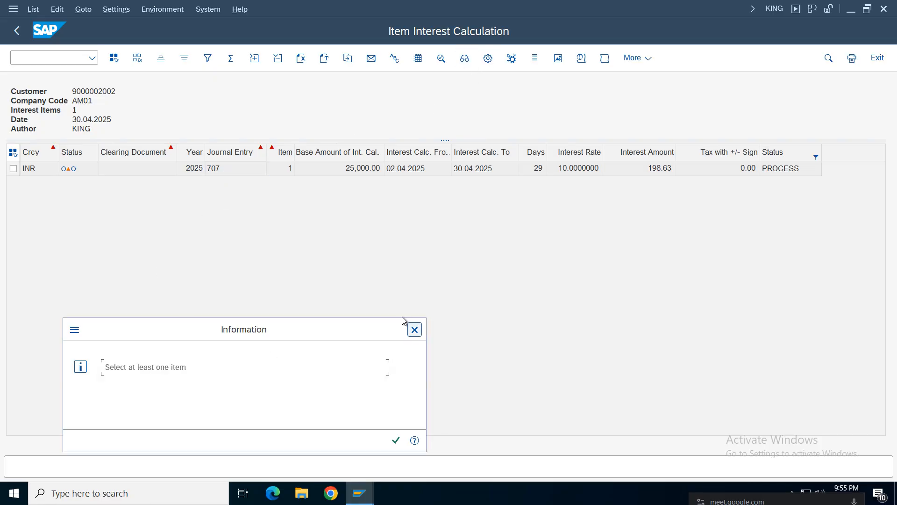
left_click(415, 330)
left_click(13, 168)
left_click(465, 60)
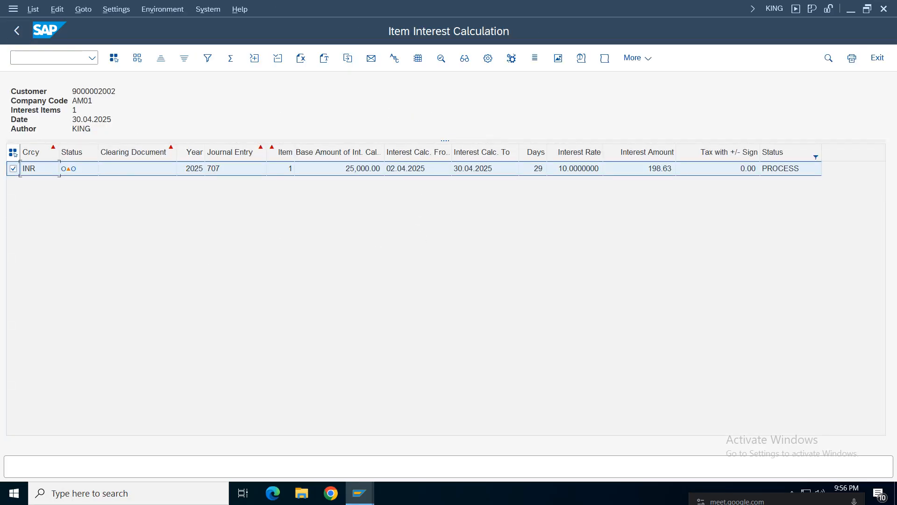
Step: Return to the selection screen, execute the interest calculation with Test Run off, and check the error message in its log
left_click(17, 31)
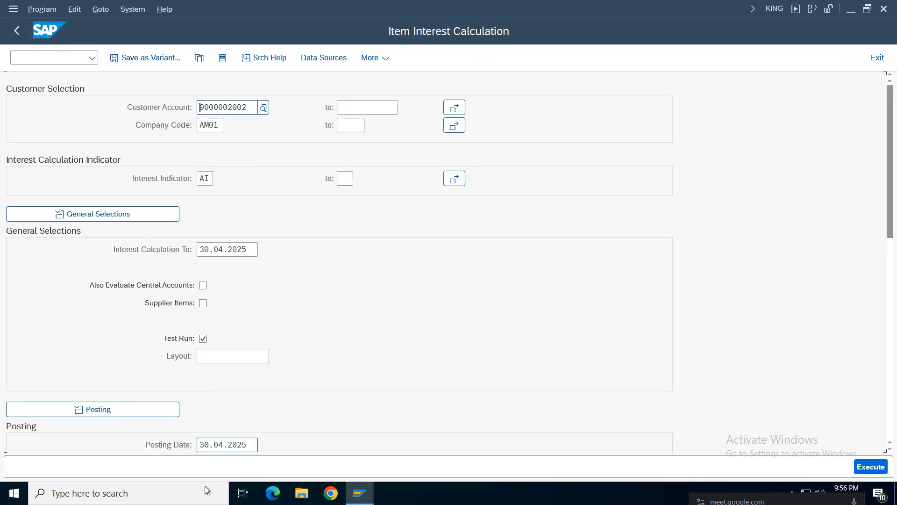
scroll(201, 262, "down", 3)
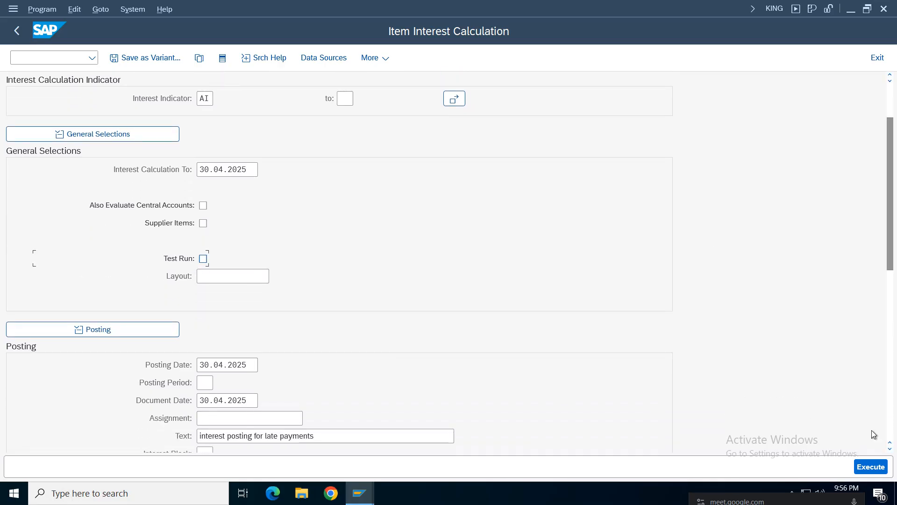
left_click(870, 466)
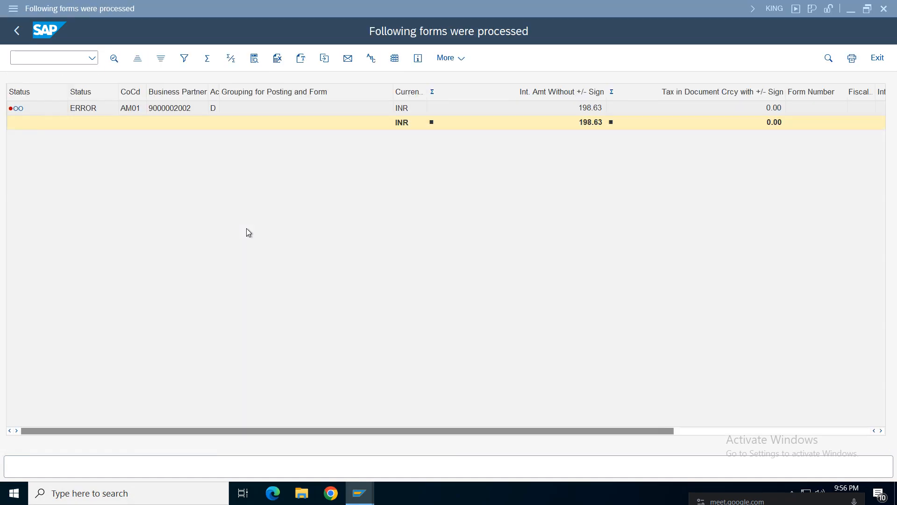
key("F3")
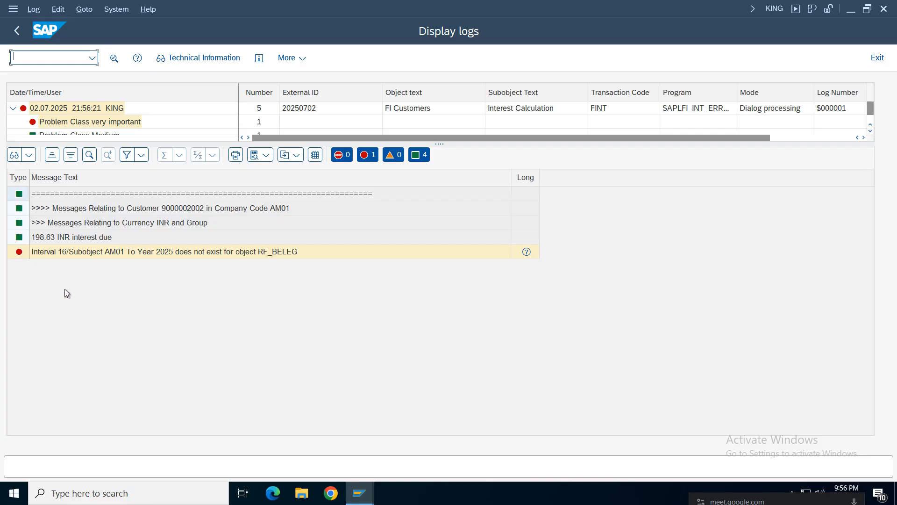
left_click(70, 253)
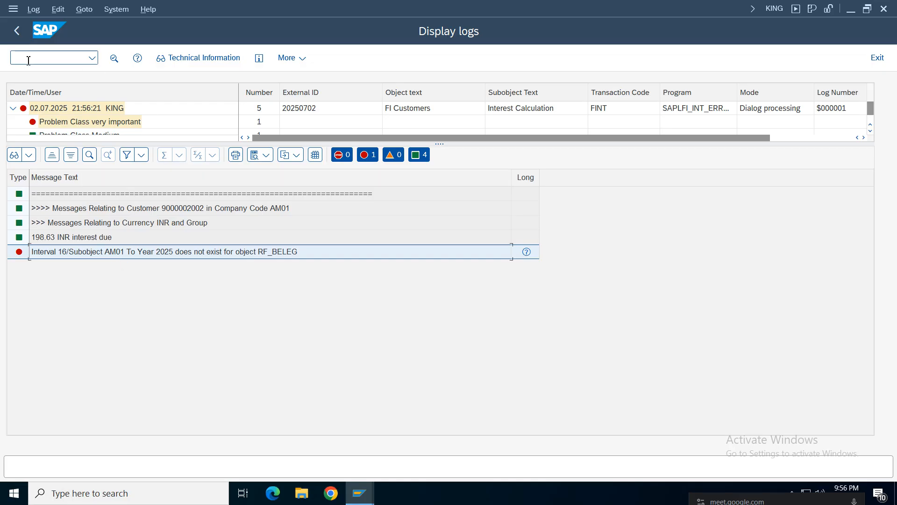
Step: Open transaction OBA7 in a new session, go to document type DV in the list, and open its details
type("/ooba7")
key("Return")
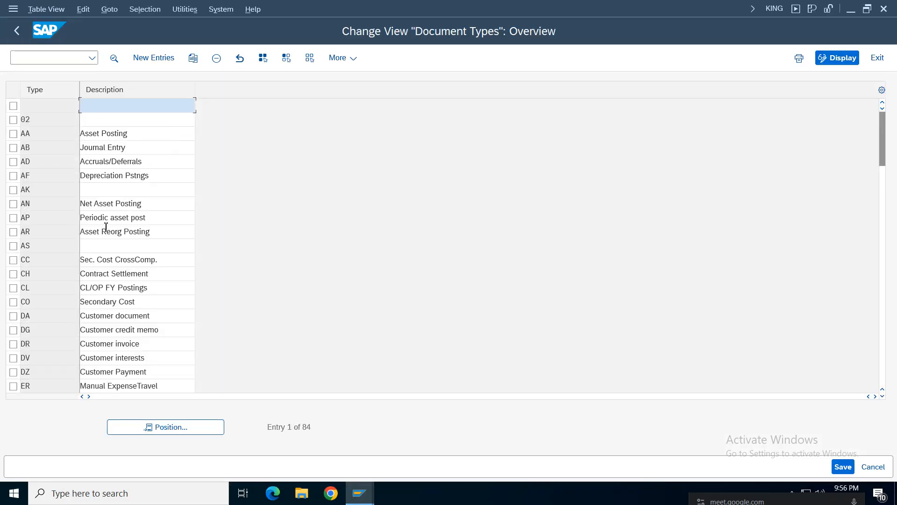
left_click(160, 432)
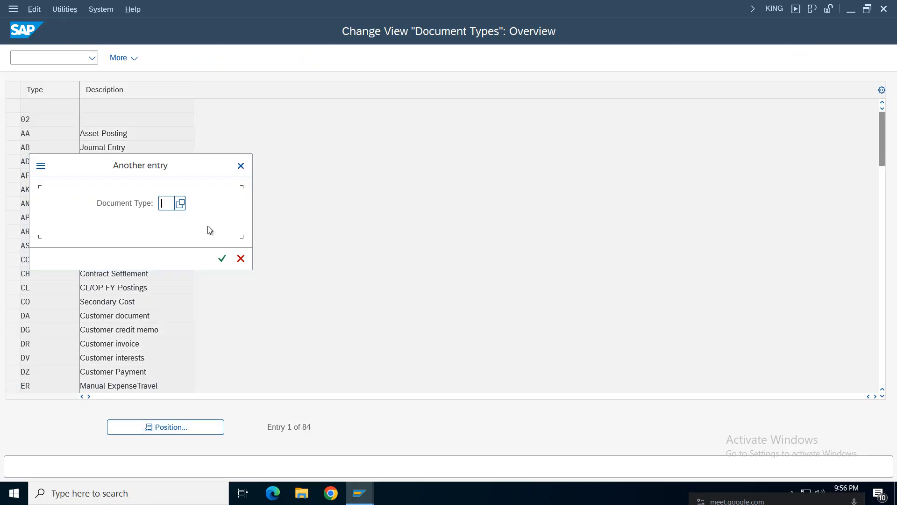
type("sa")
key("Return")
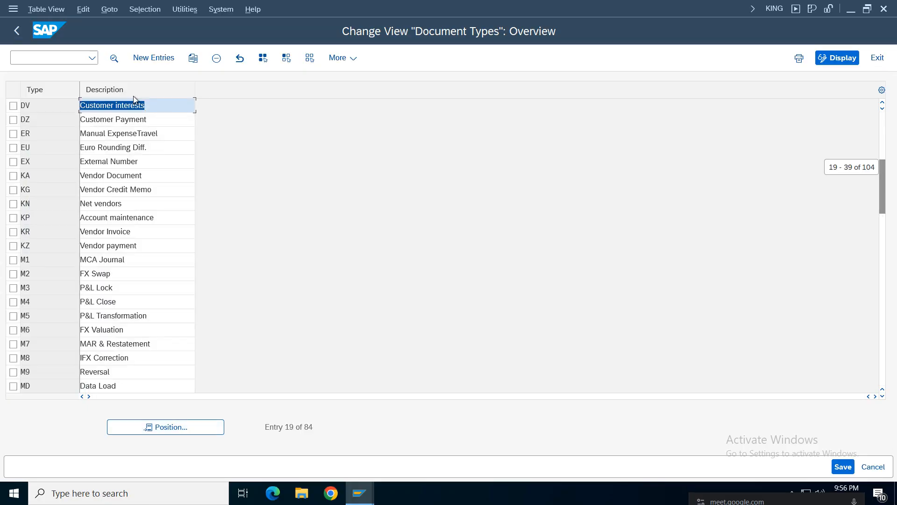
double_click(166, 105)
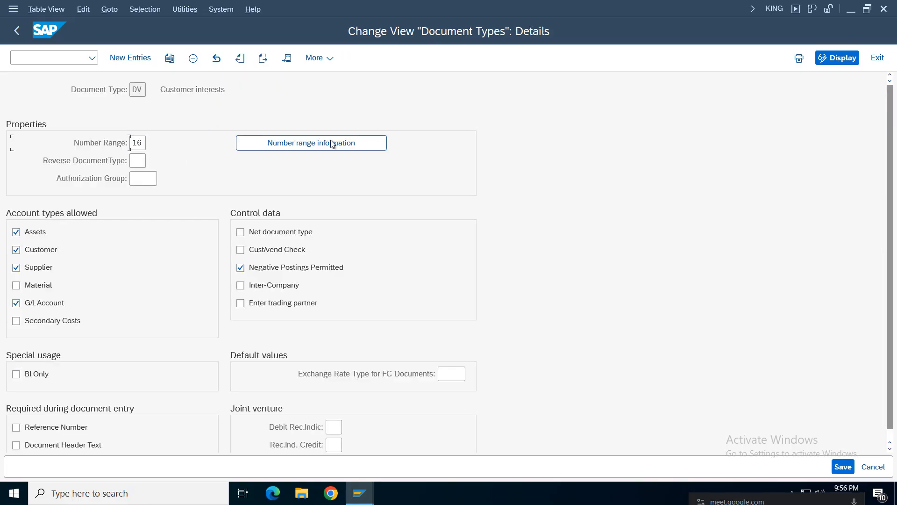
Step: Open the number range information of document type DV, and edit the accounting document intervals for company code AM01
left_click(331, 141)
left_click(136, 107)
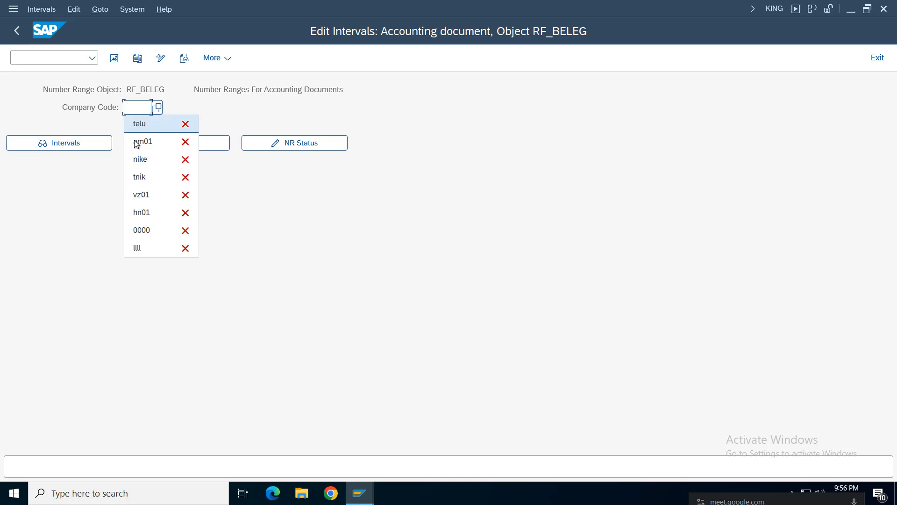
left_click(135, 140)
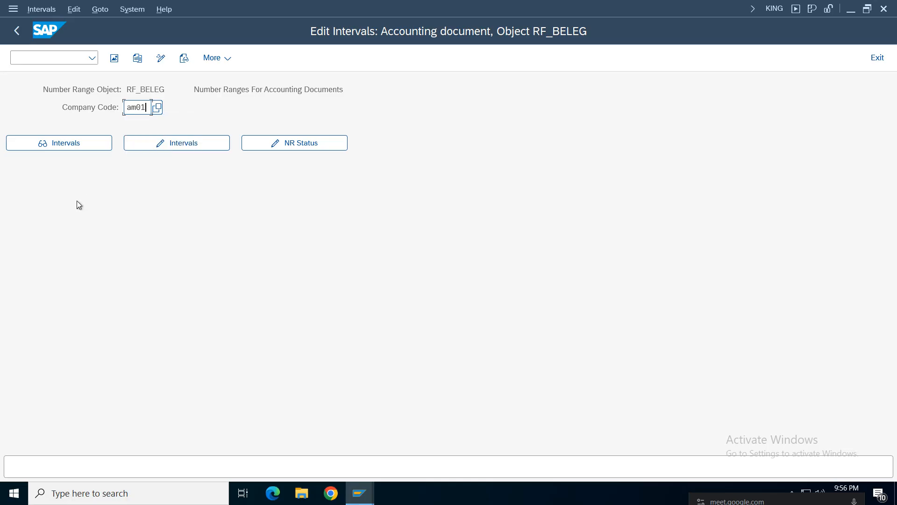
left_click(160, 145)
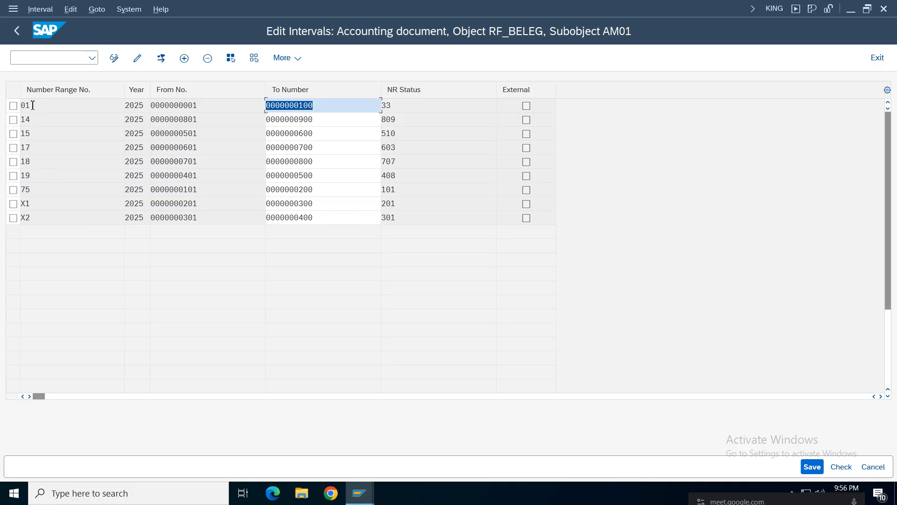
Step: Insert number range interval 16 for year 2025, from 901 to 1000, and save it
left_click(184, 58)
left_click(28, 106)
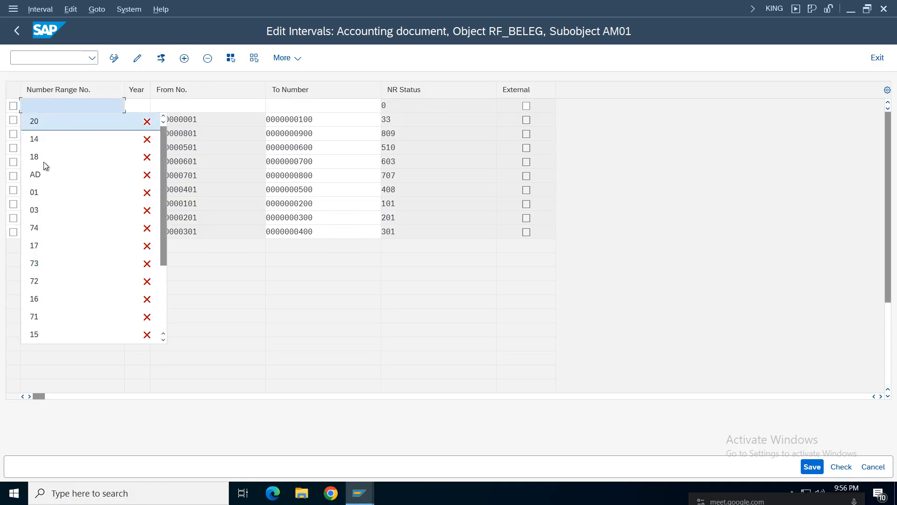
left_click(49, 299)
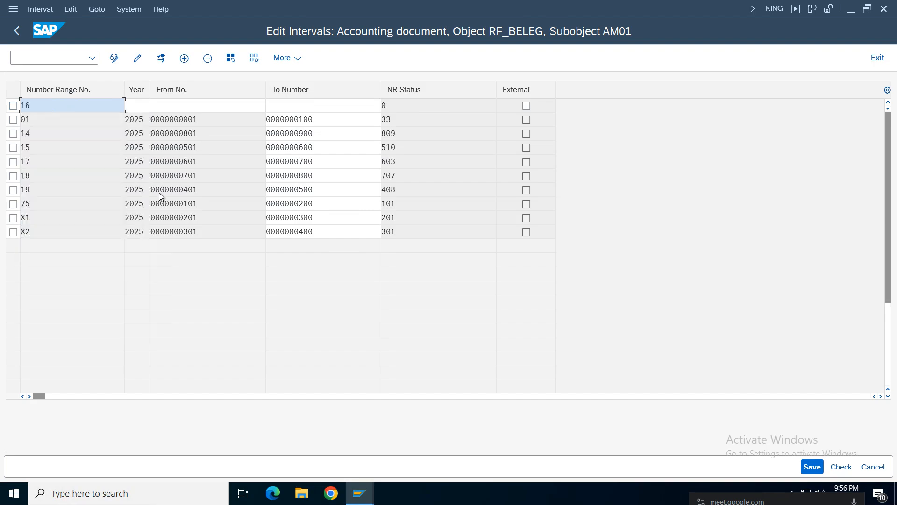
left_click(141, 104)
left_click(134, 120)
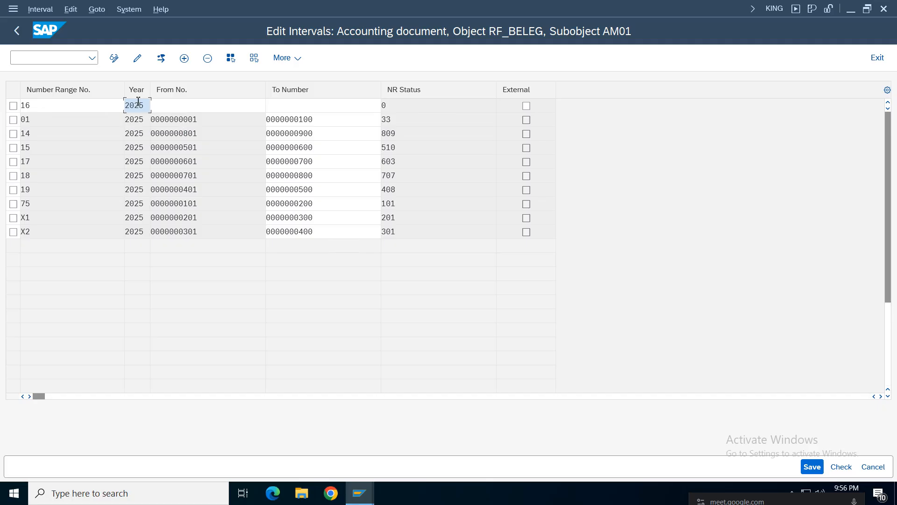
left_click(224, 107)
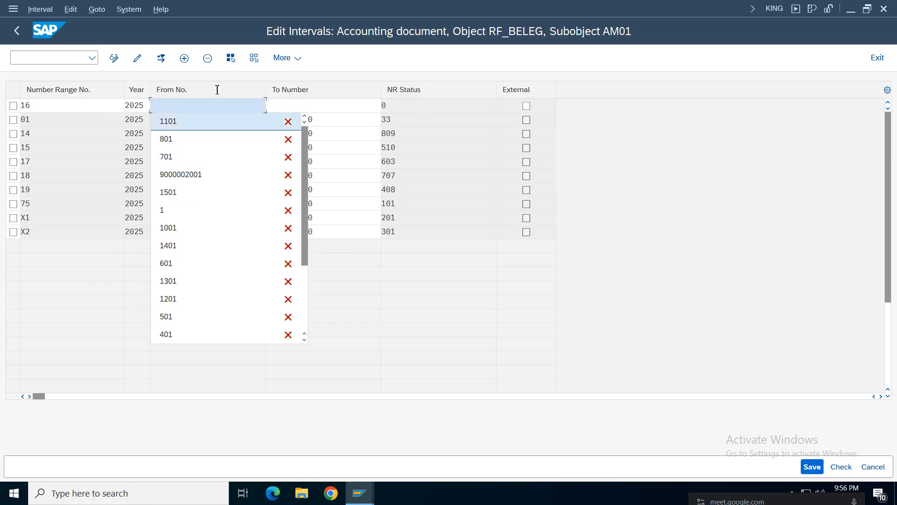
left_click(206, 106)
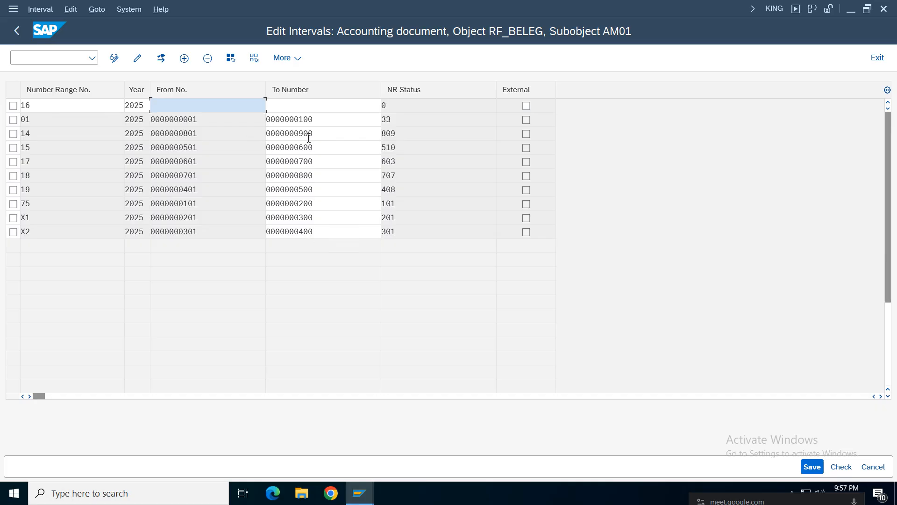
type("901")
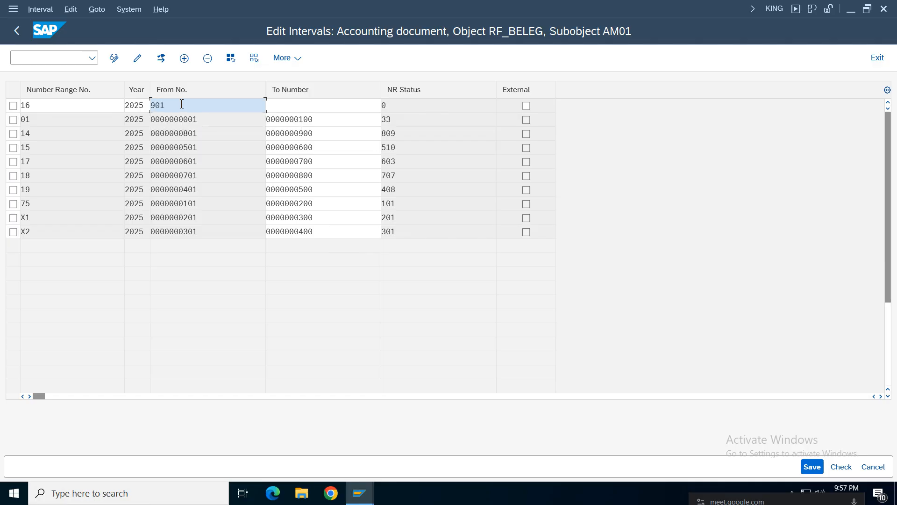
key("Tab")
type("1000")
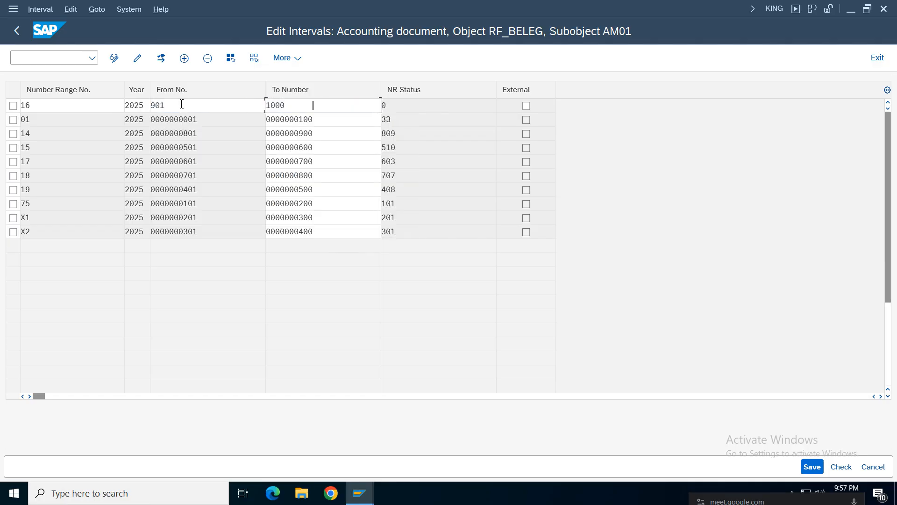
key("Return")
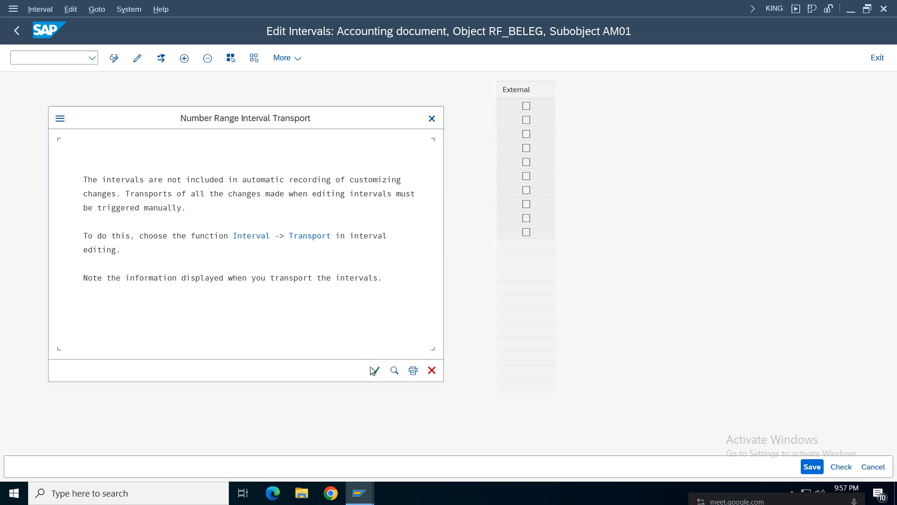
left_click(380, 370)
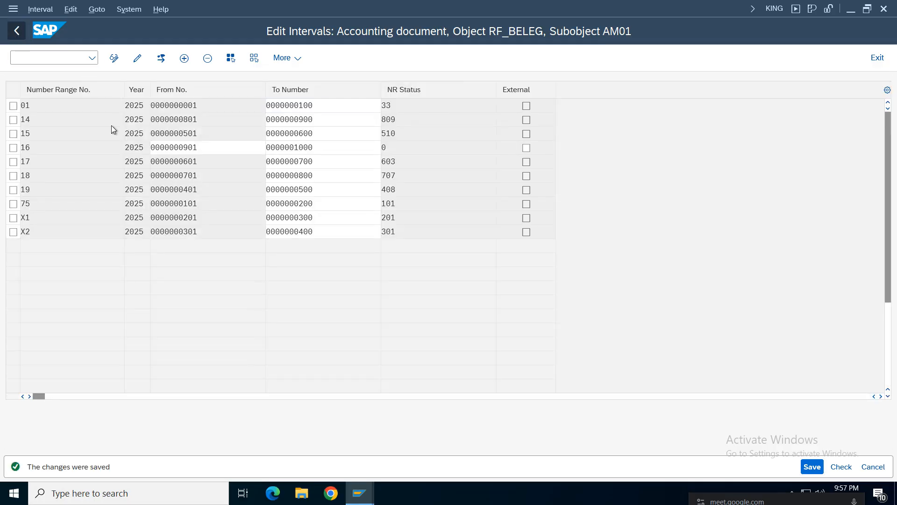
Step: Leave the interval editing session and return to the selection screen of the item interest calculation
left_click(365, 497)
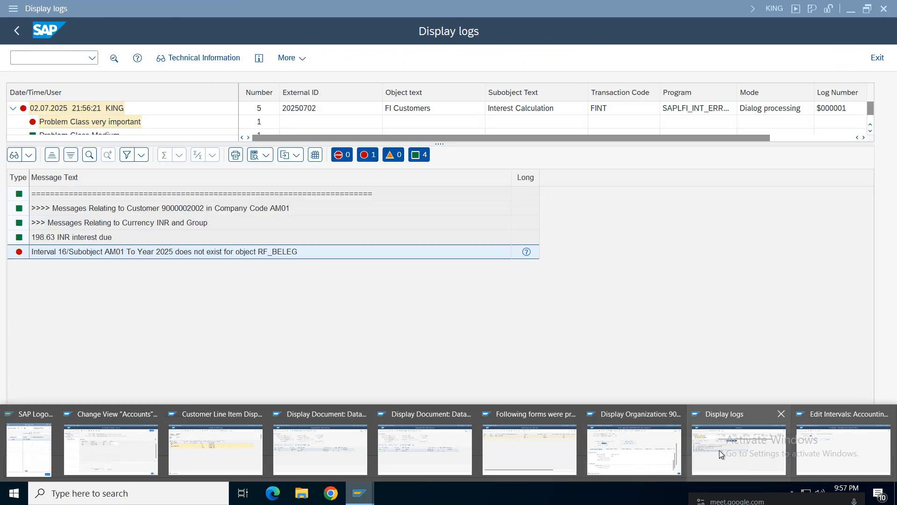
left_click(720, 450)
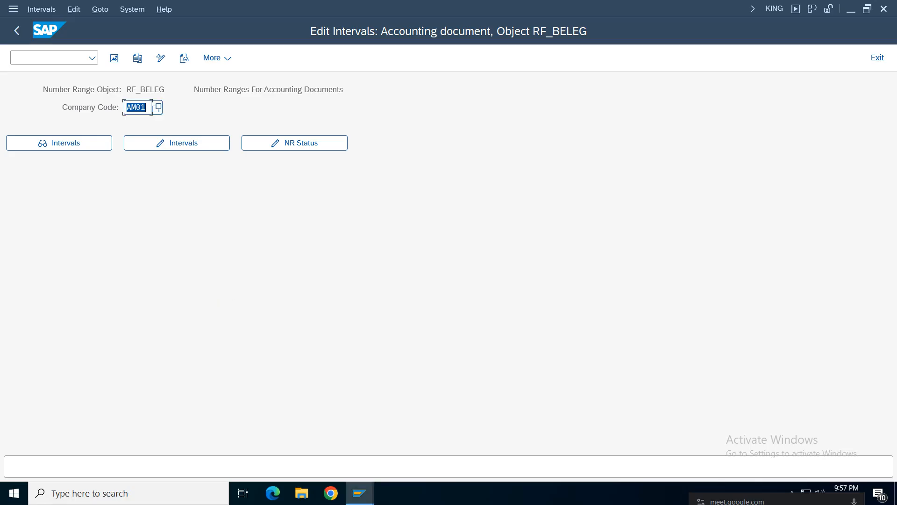
left_click(363, 495)
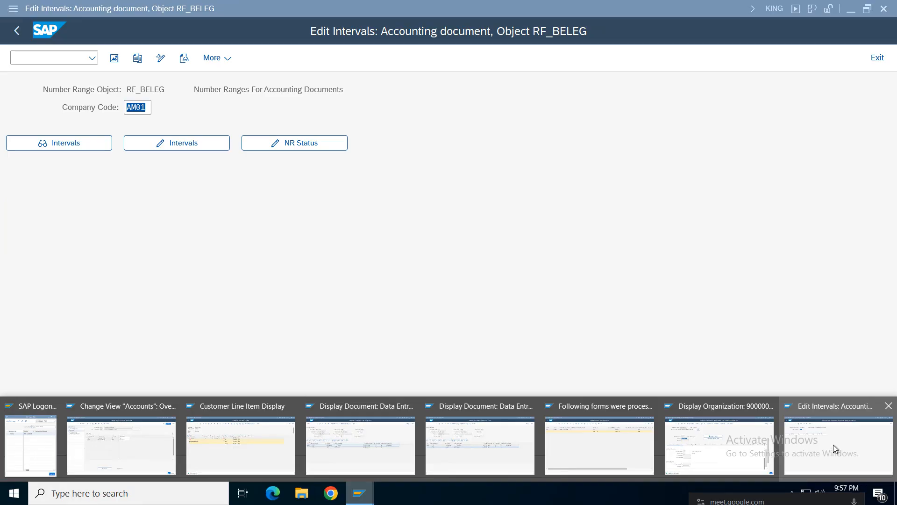
left_click(834, 445)
left_click(360, 495)
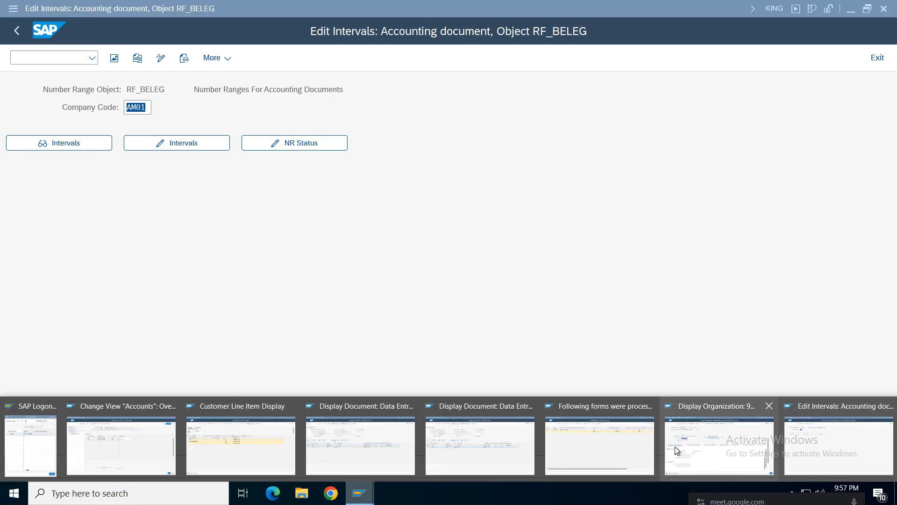
left_click(621, 438)
left_click(16, 31)
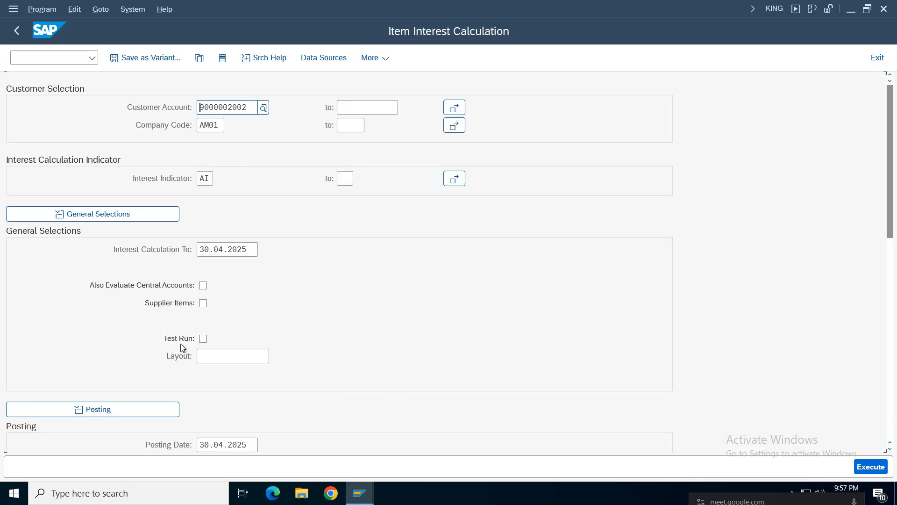
Step: Execute the item interest calculation with Test Run on, view the result list, and return to the selection screen
left_click(204, 340)
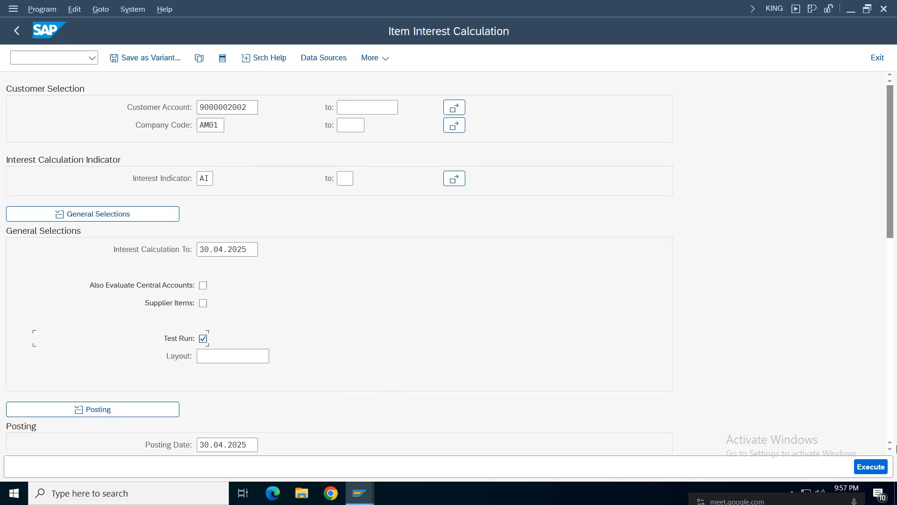
left_click(880, 465)
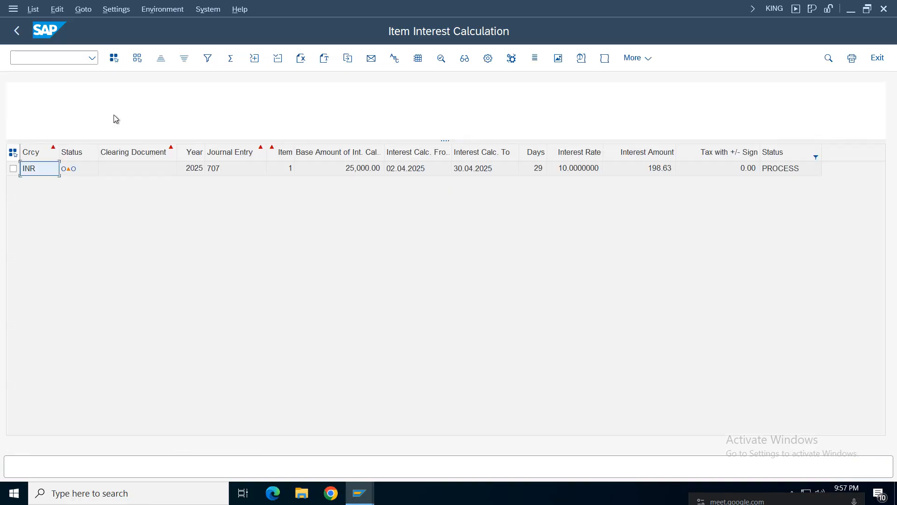
left_click(16, 32)
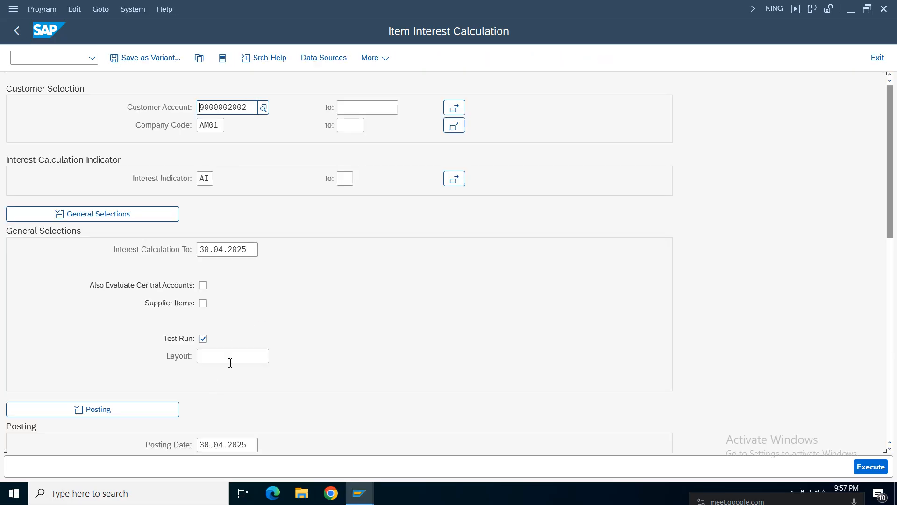
Step: Execute the interest calculation with Test Run off, print the letter to output device LP01, and check the log messages
left_click(203, 338)
left_click(881, 469)
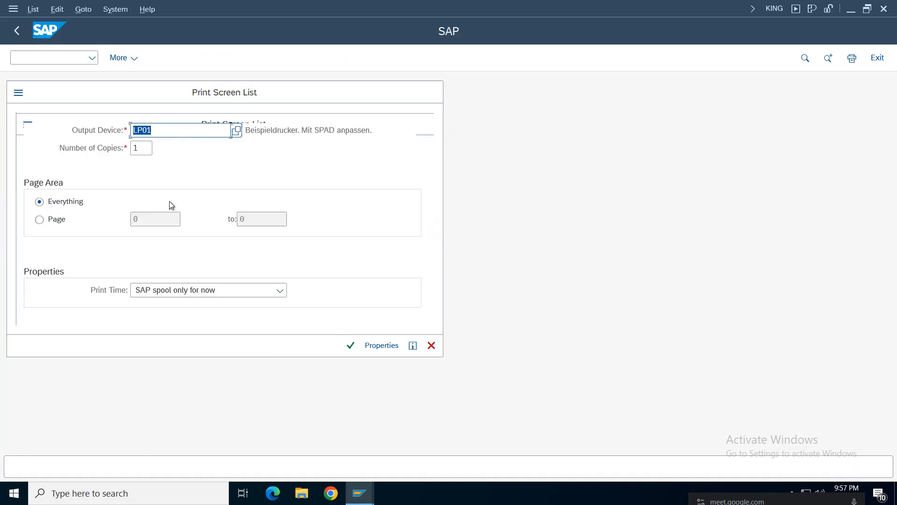
left_click_drag(246, 92, 585, 78)
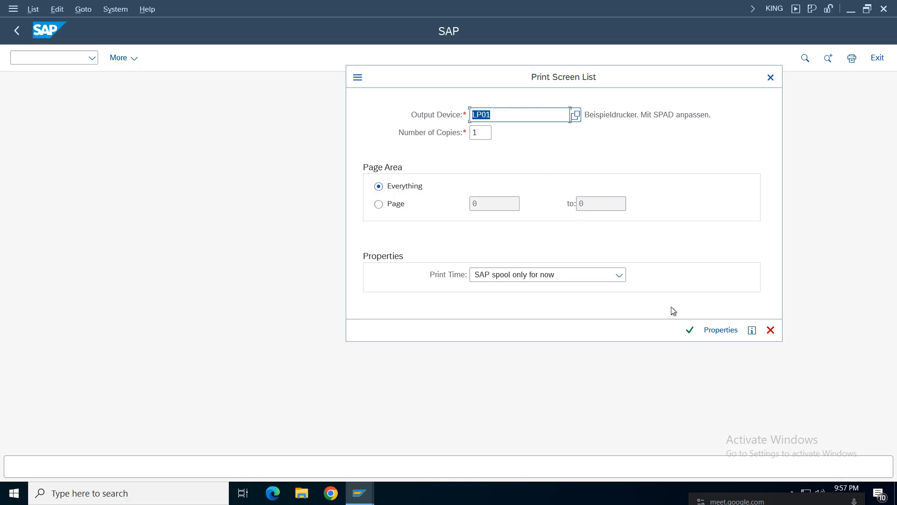
left_click(690, 332)
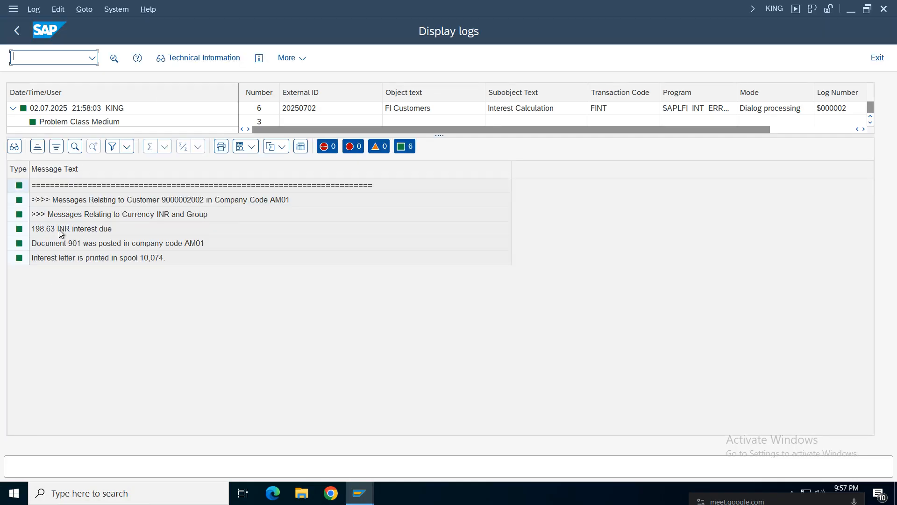
left_click(59, 229)
left_click(66, 244)
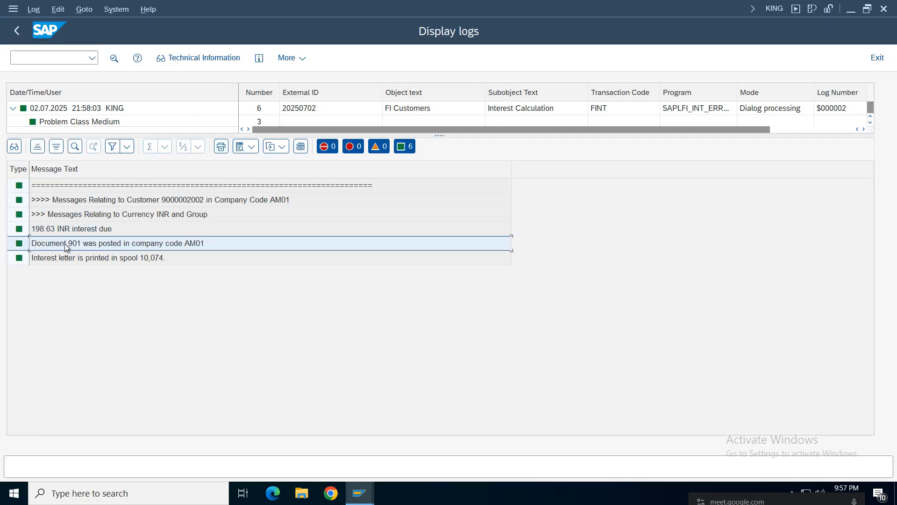
left_click(147, 260)
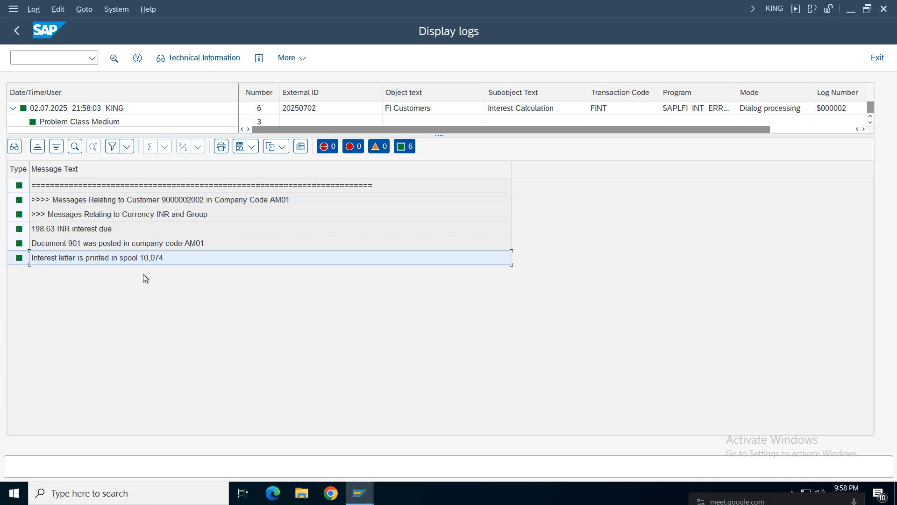
Step: List the spool requests created on 02.07.2025 in a new session, and display the Item Interest Calculation letter
left_click(66, 59)
key("Return")
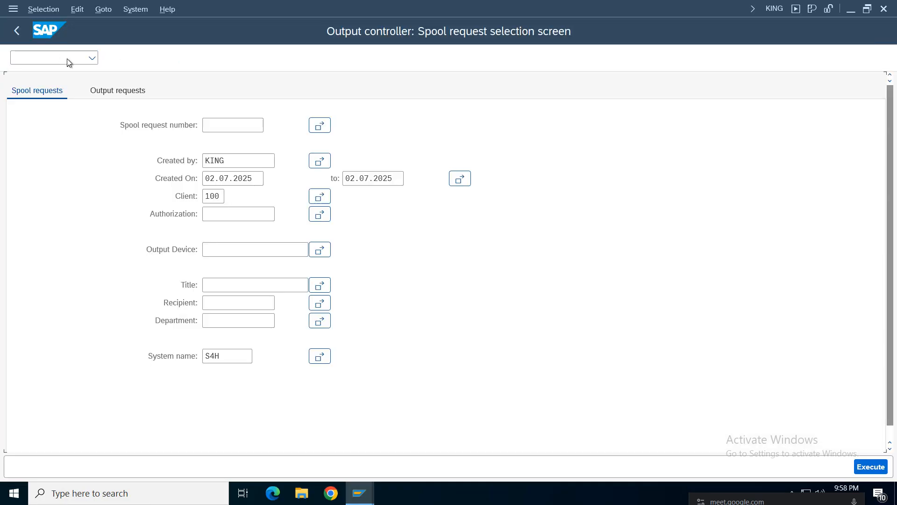
left_click(93, 59)
left_click(693, 299)
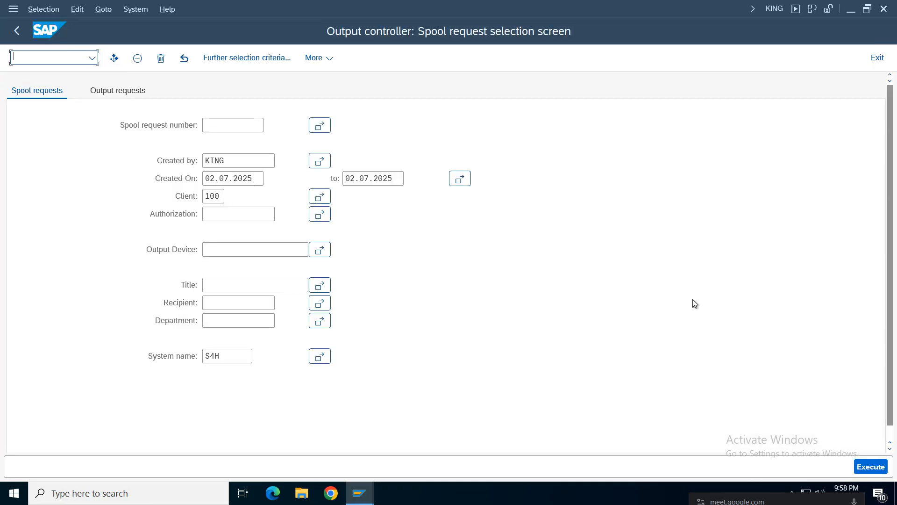
left_click(871, 467)
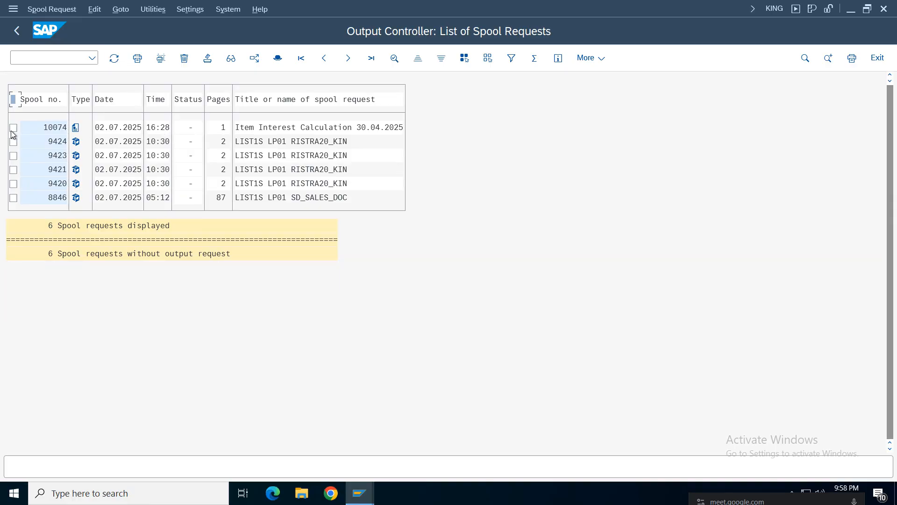
left_click(76, 127)
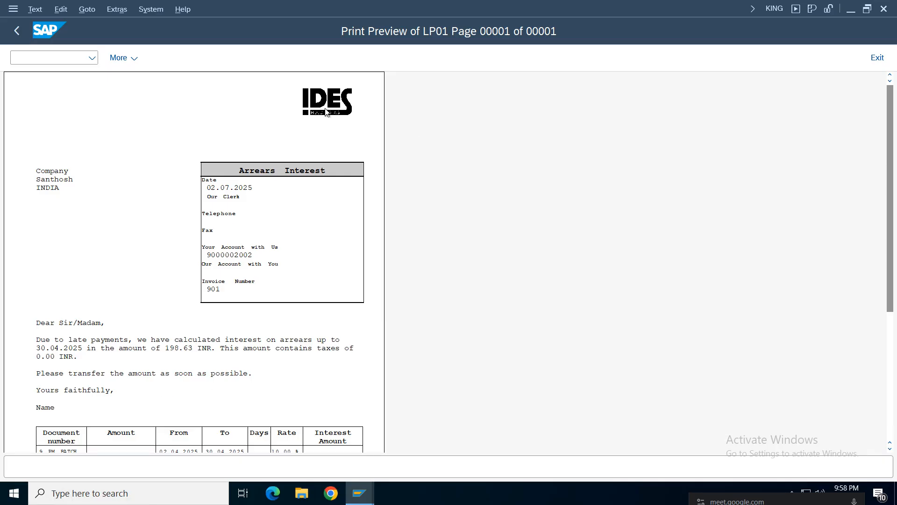
Step: Leave the letter preview and spool request list, and check the posted document number in the interest calculation log
left_click(11, 36)
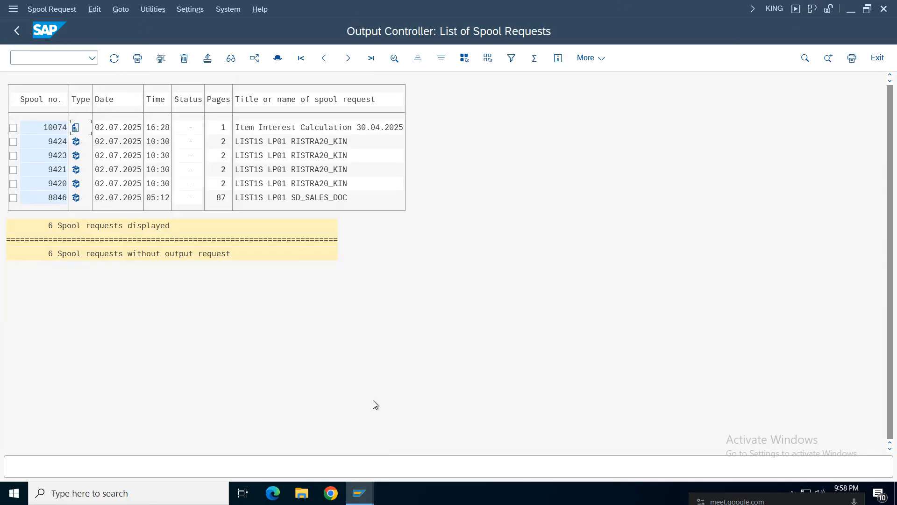
left_click(18, 32)
left_click(364, 495)
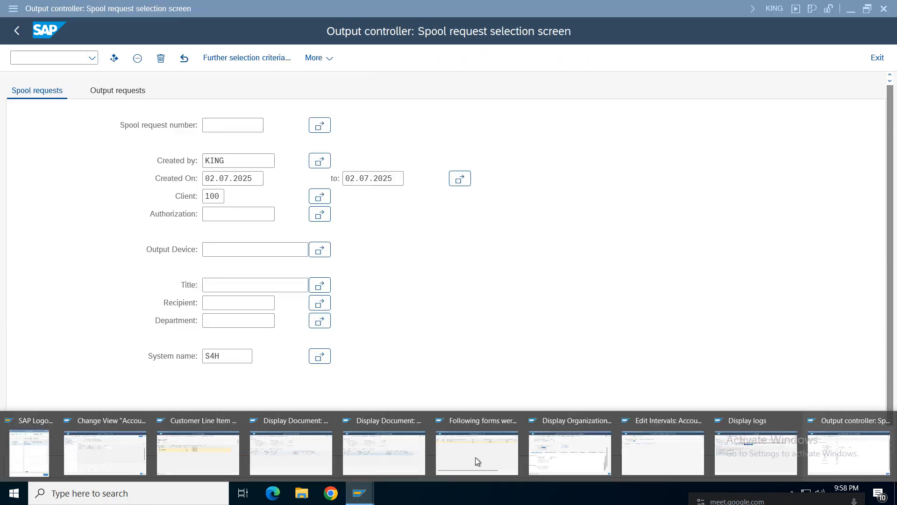
left_click(766, 455)
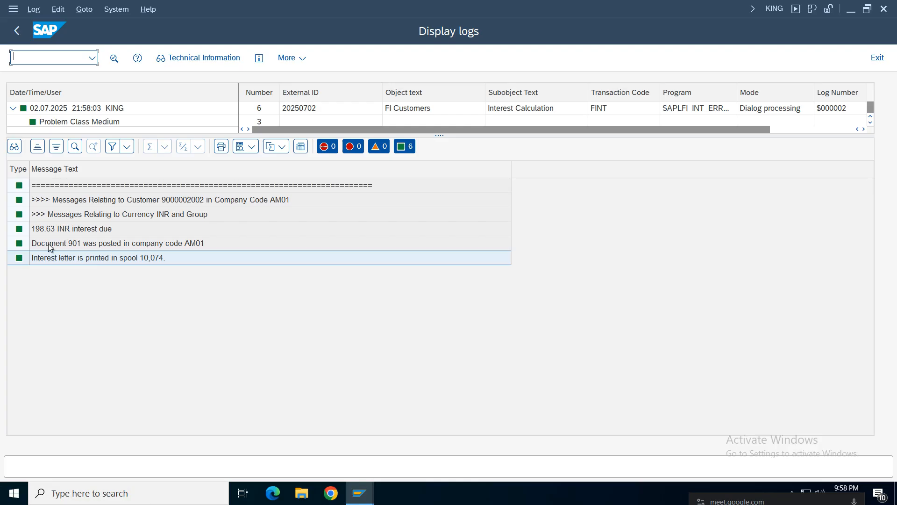
left_click(76, 244)
Step: Open the document display in a new session and try to display document 903 in company code AM01
mouse_move(370, 496)
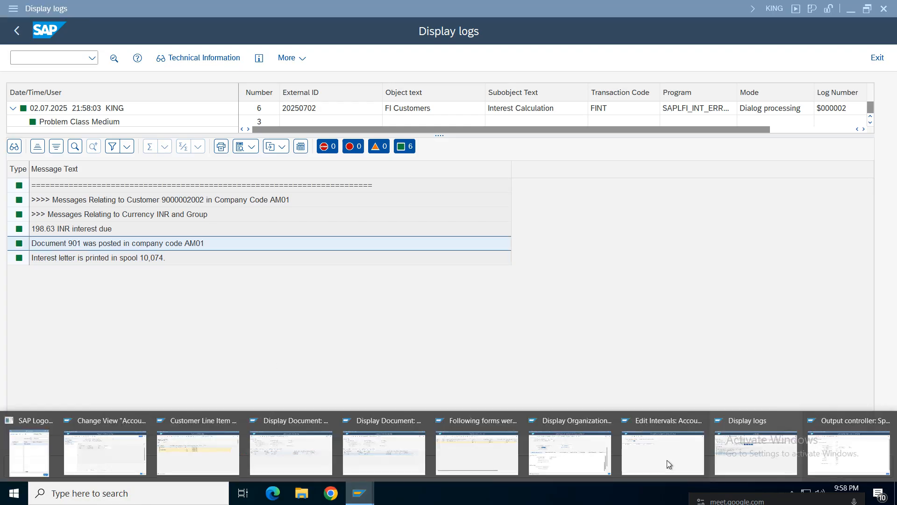
left_click(870, 446)
left_click(69, 60)
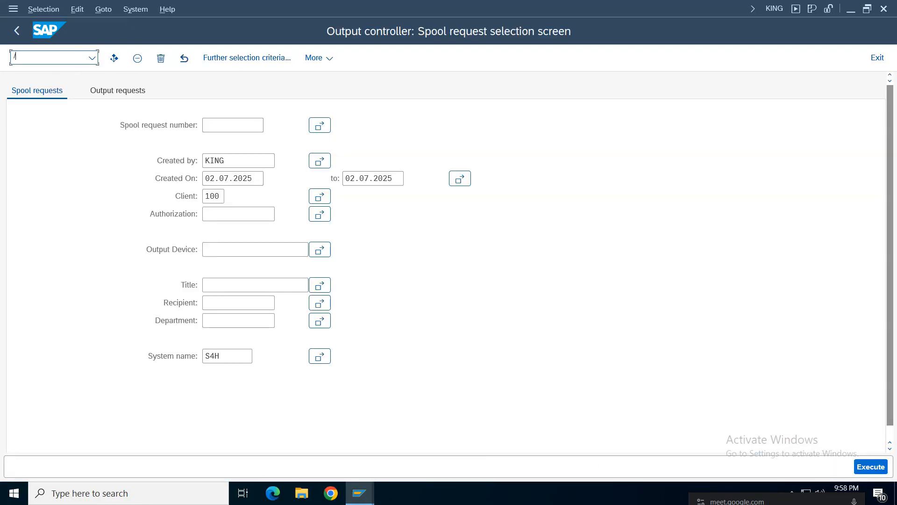
key("Return")
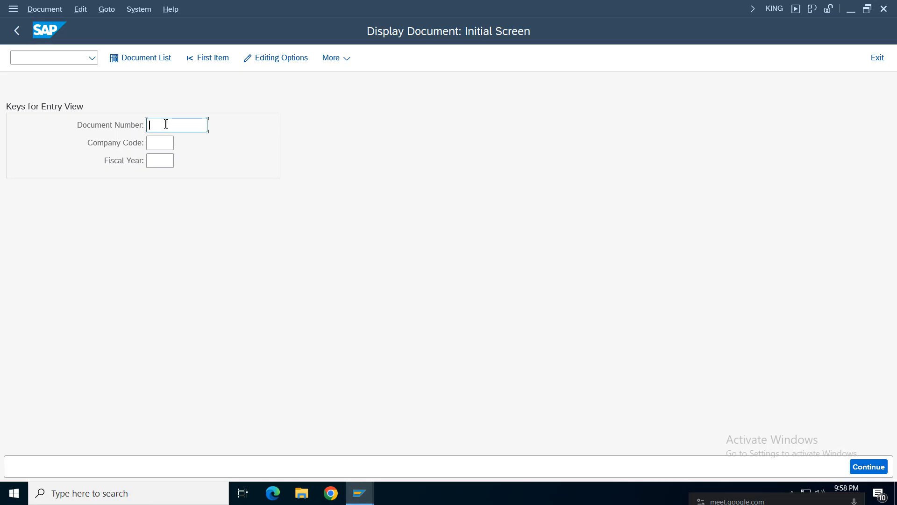
type("903")
key("Tab")
type("am01")
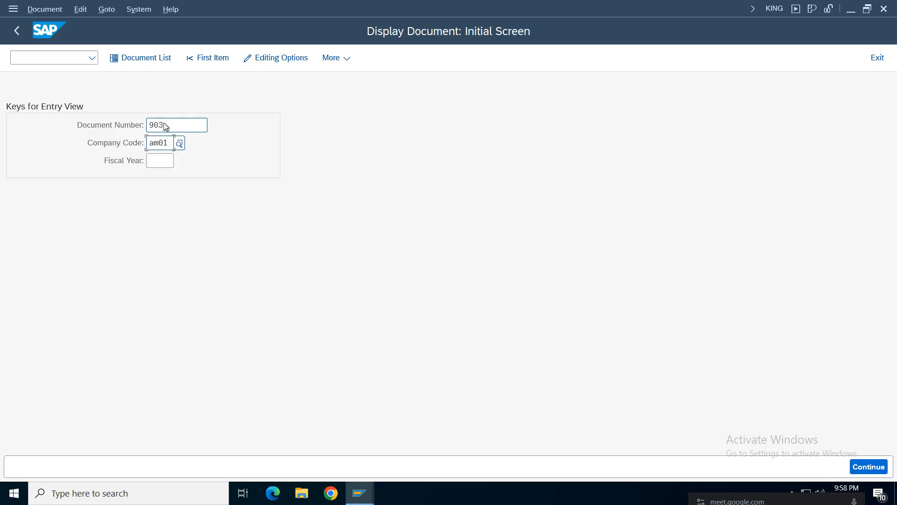
key("Return")
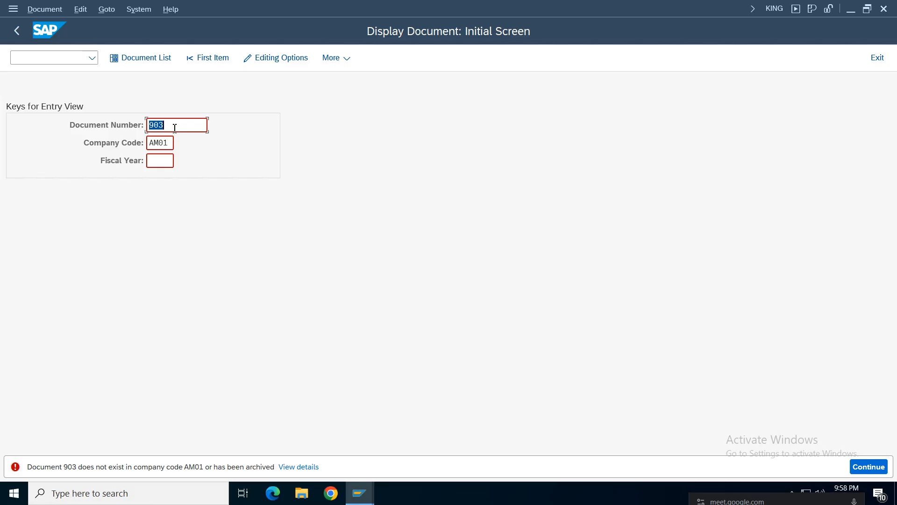
Step: Correct the document number to 901 and display the document in company code AM01
left_click(360, 493)
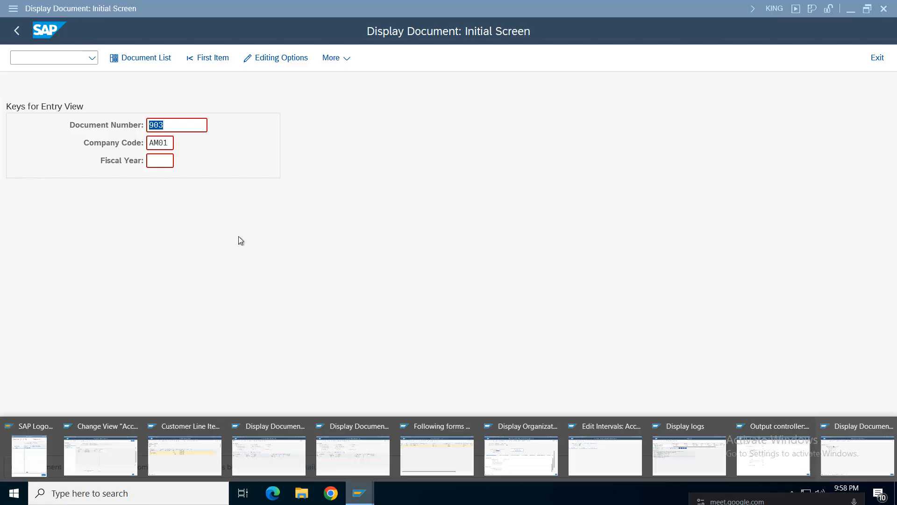
left_click(179, 123)
key("BackSpace")
type("1")
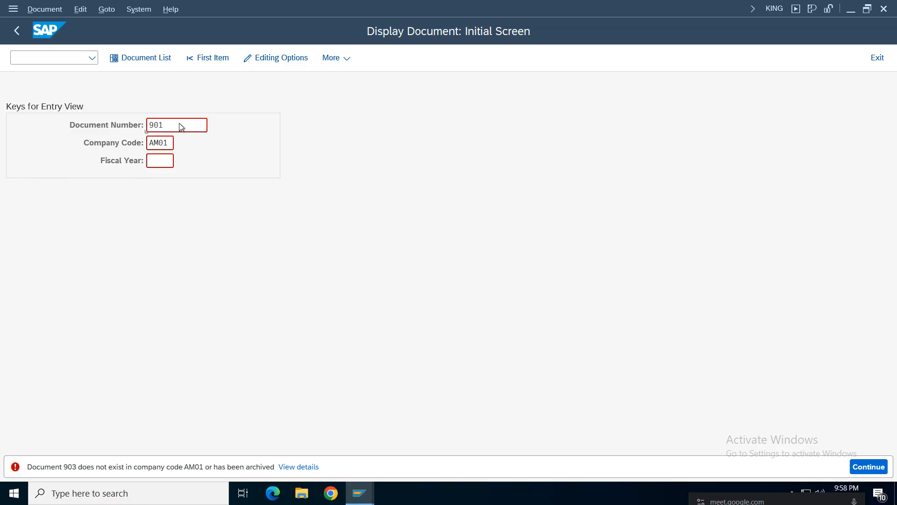
key("Return")
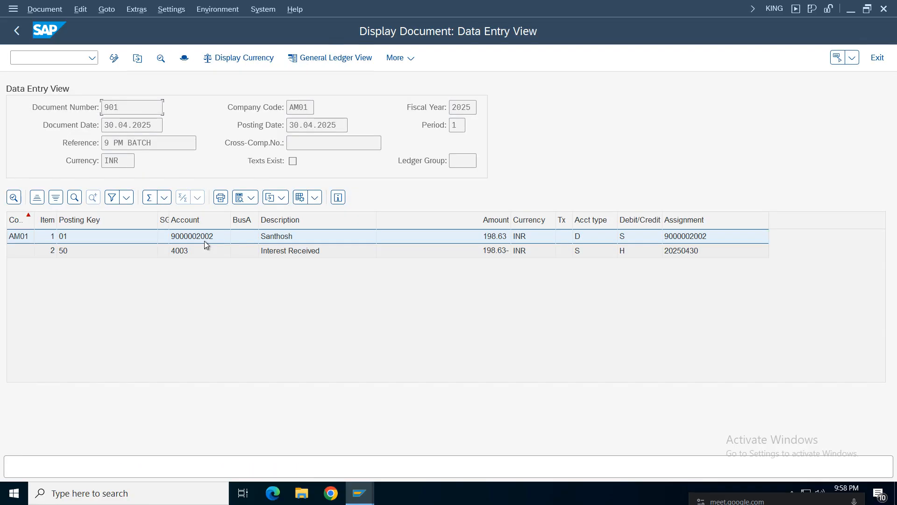
Step: Examine the Interest Received item and the document header's text, transaction code and document type, and close the header
left_click(305, 251)
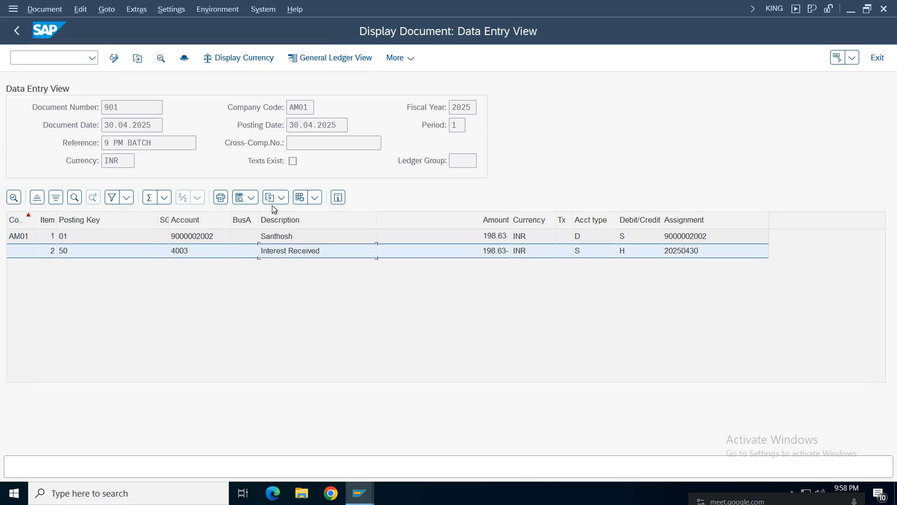
left_click(184, 57)
left_click_drag(290, 113, 704, 104)
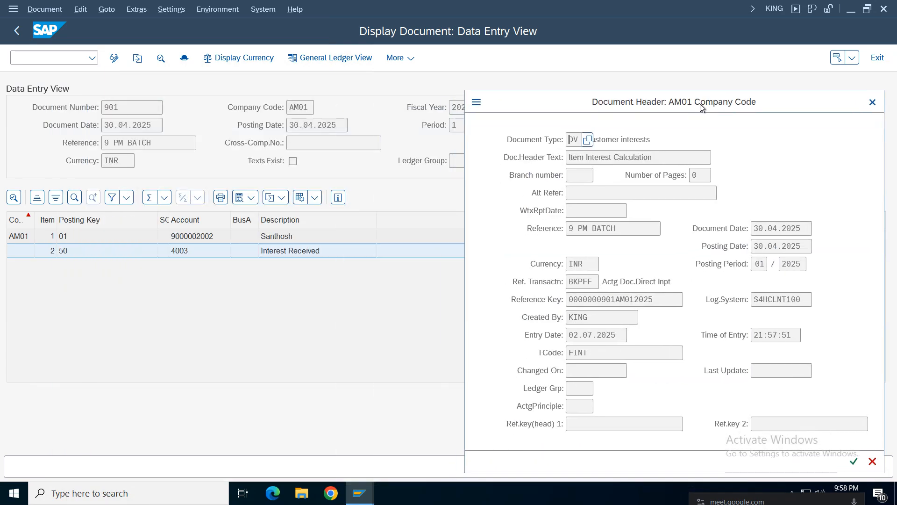
key("Tab")
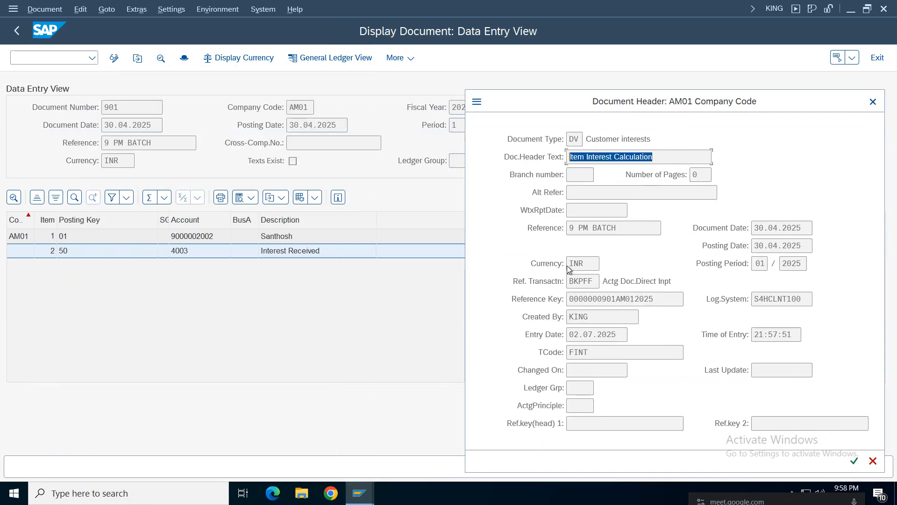
left_click_drag(594, 352, 523, 354)
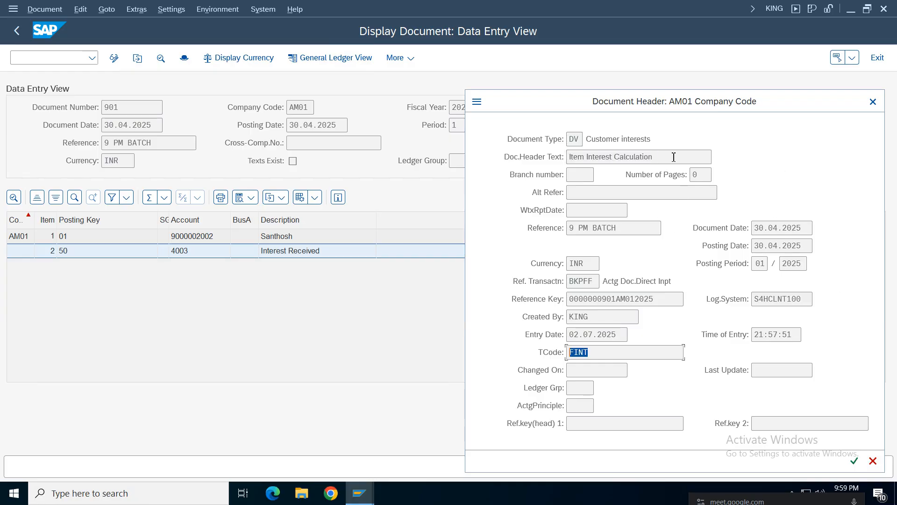
left_click_drag(663, 140, 464, 141)
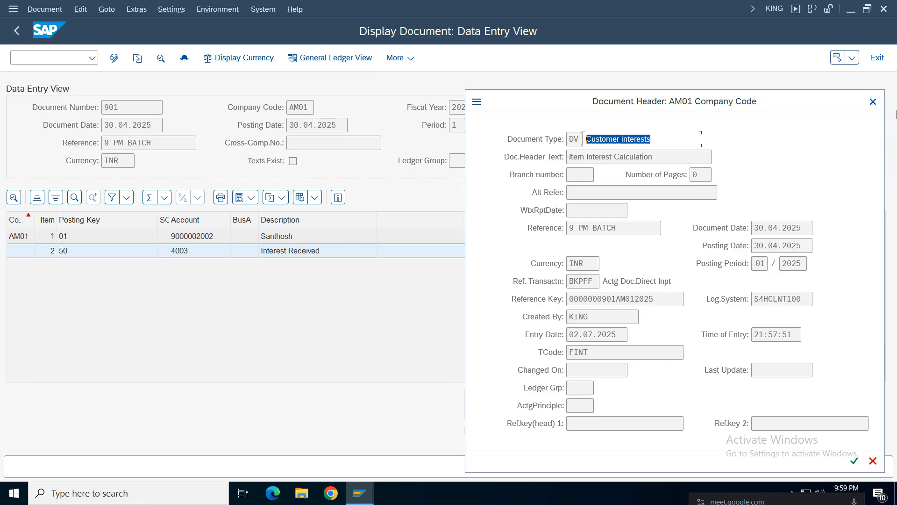
left_click(873, 101)
Step: Rerun the customer line item display for company code AM01, and examine the interest item and the overall total
mouse_move(358, 501)
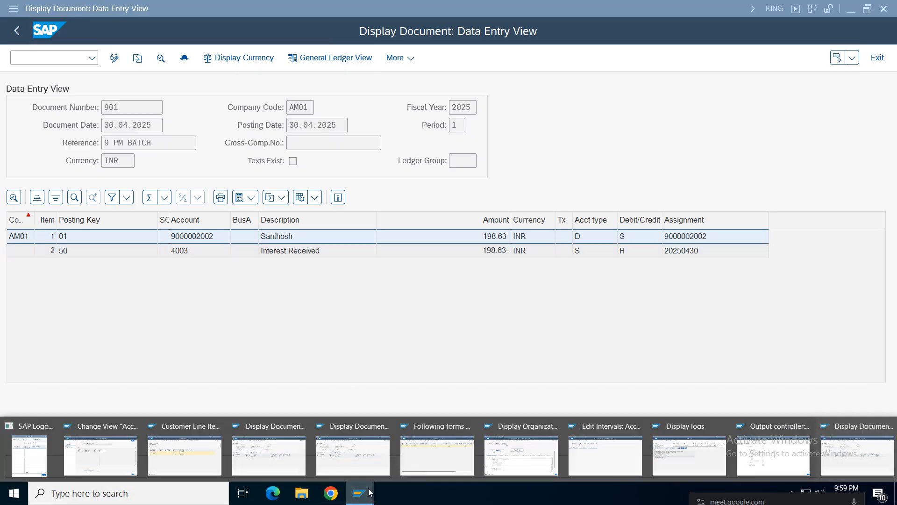
left_click(192, 456)
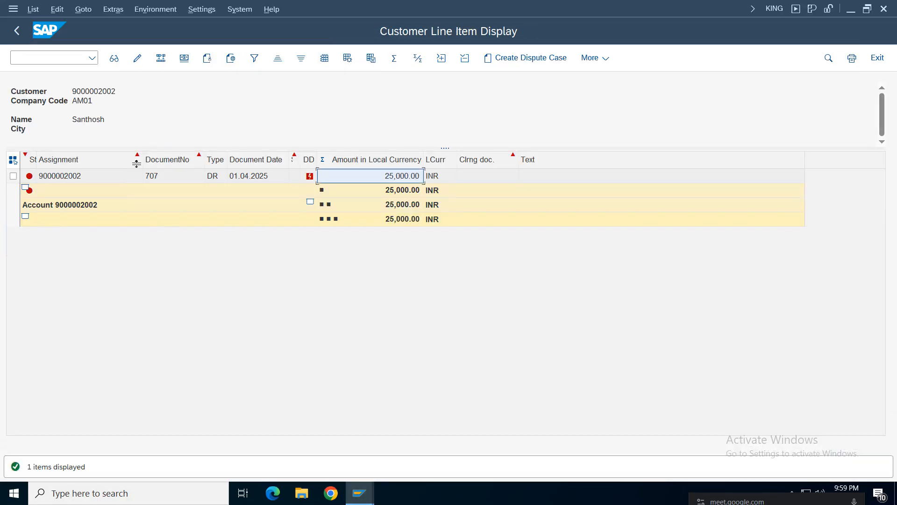
left_click(17, 30)
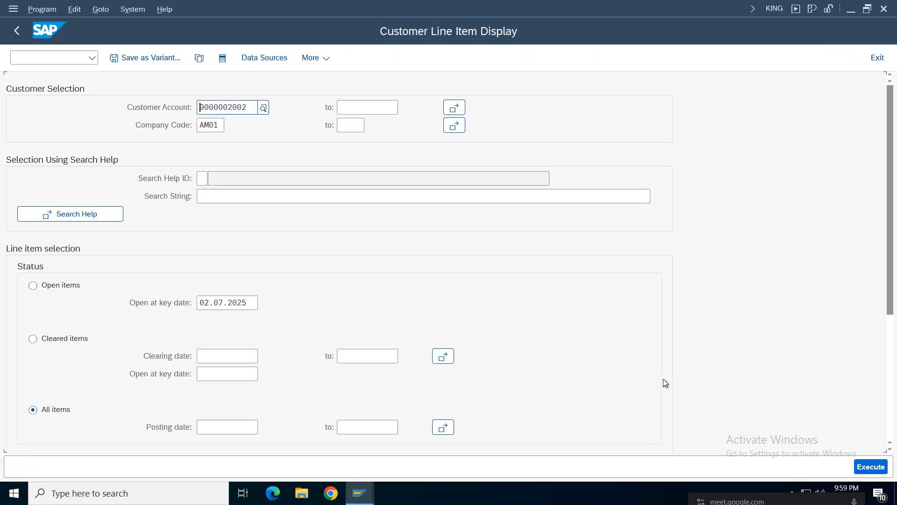
left_click(872, 467)
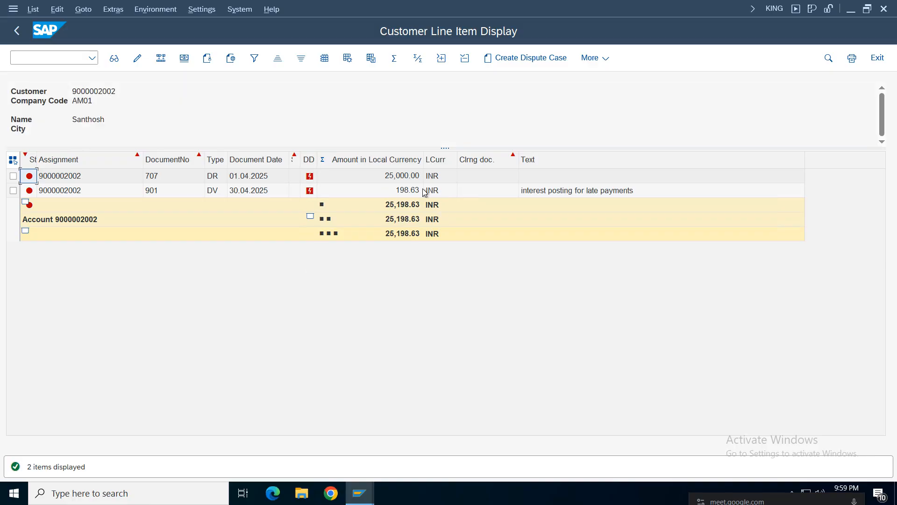
left_click(411, 194)
left_click(404, 236)
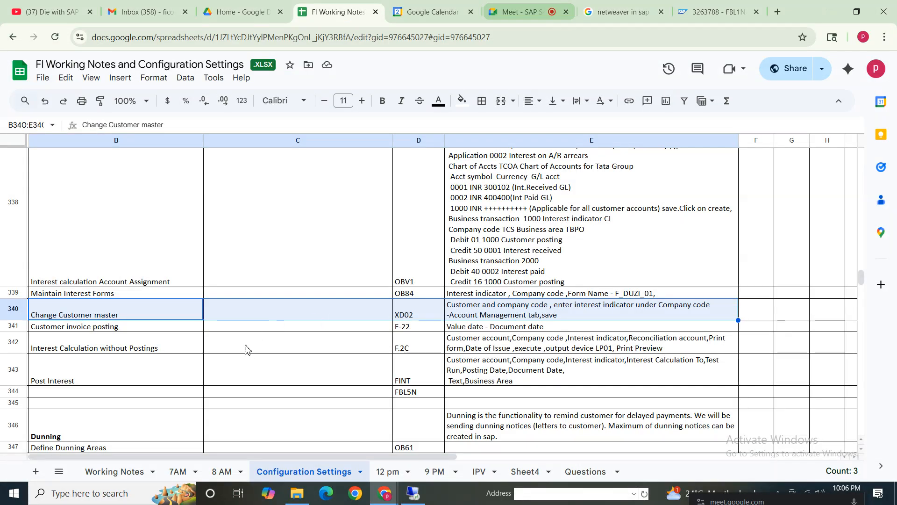
left_click(257, 344)
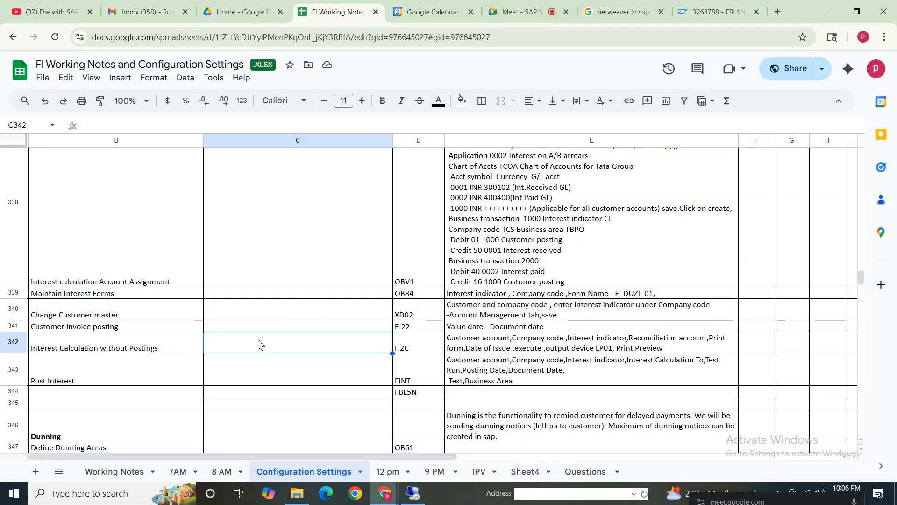